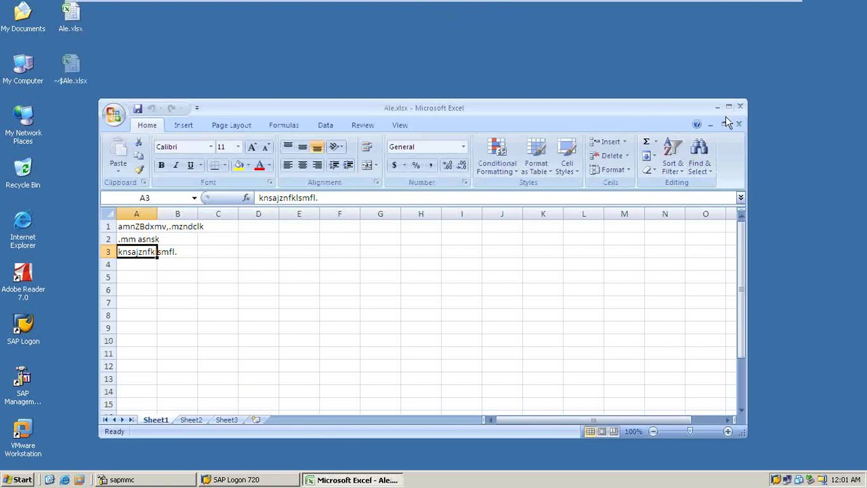
Maximize the workbook window and clear the contents of cells A1:C3.
click(728, 107)
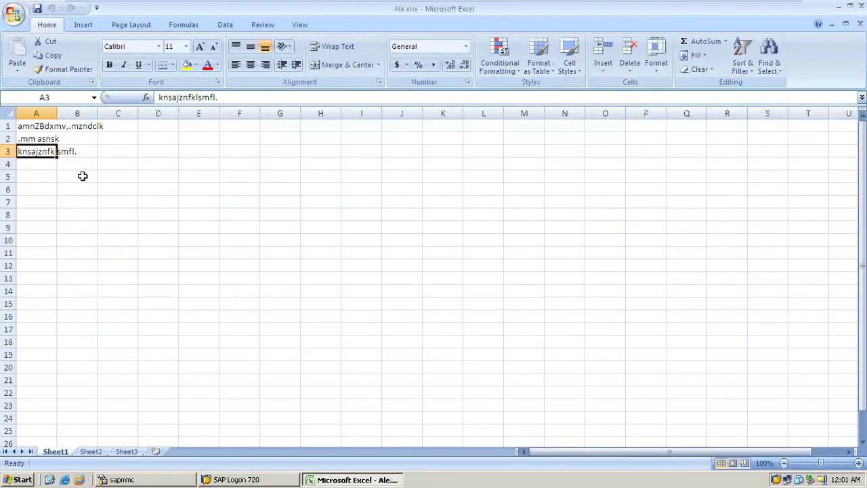
drag(26, 126, 107, 151)
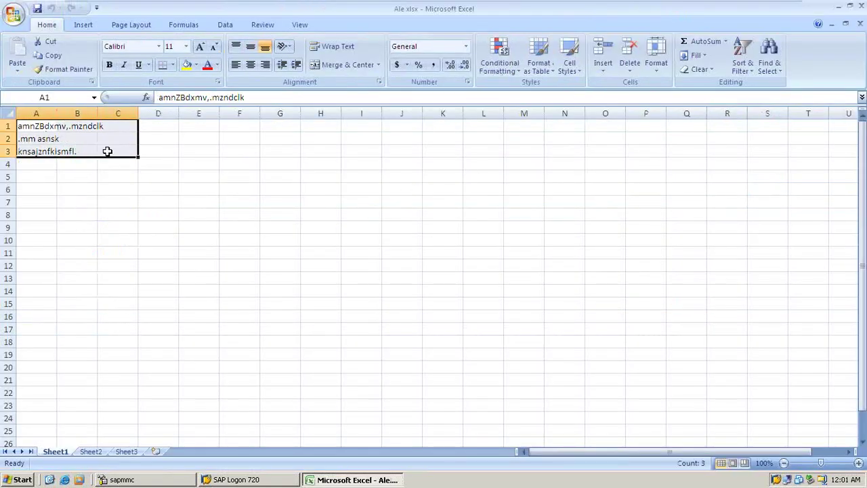
key(Delete)
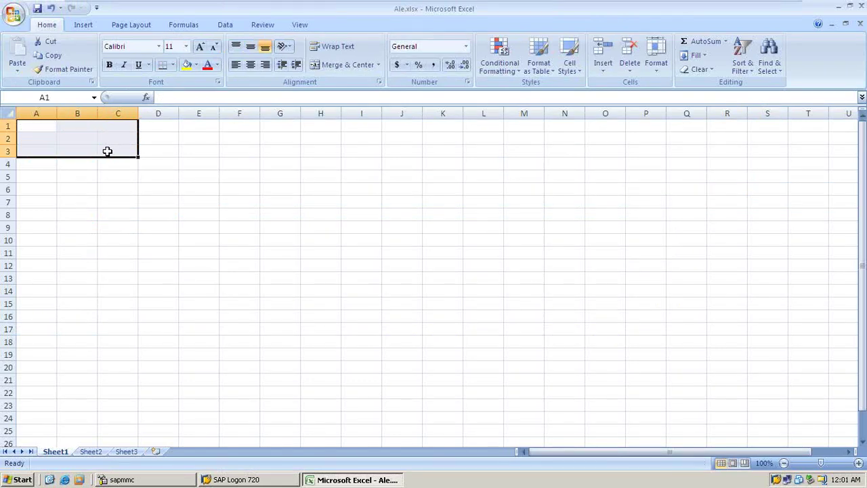
Enter "ALE" in bold in cell B3 and "APPLICATION LINKING ENABLING" in cell C3.
click(69, 164)
click(70, 152)
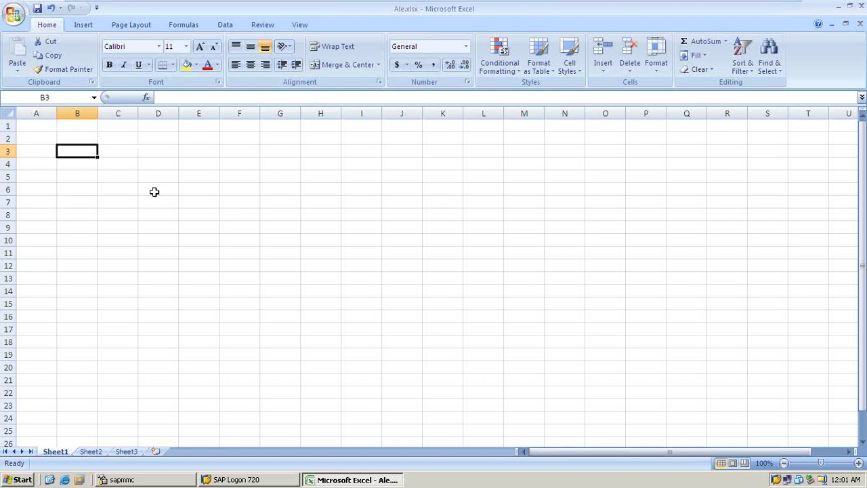
text(A)
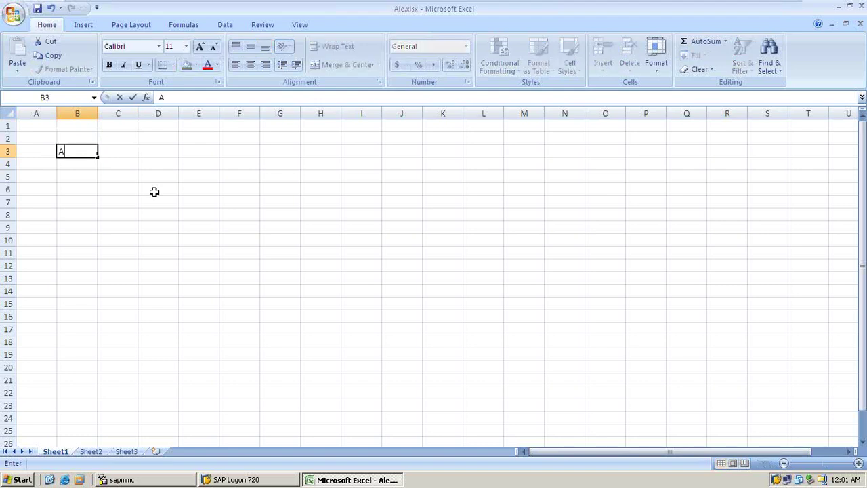
text(LE)
key(Tab)
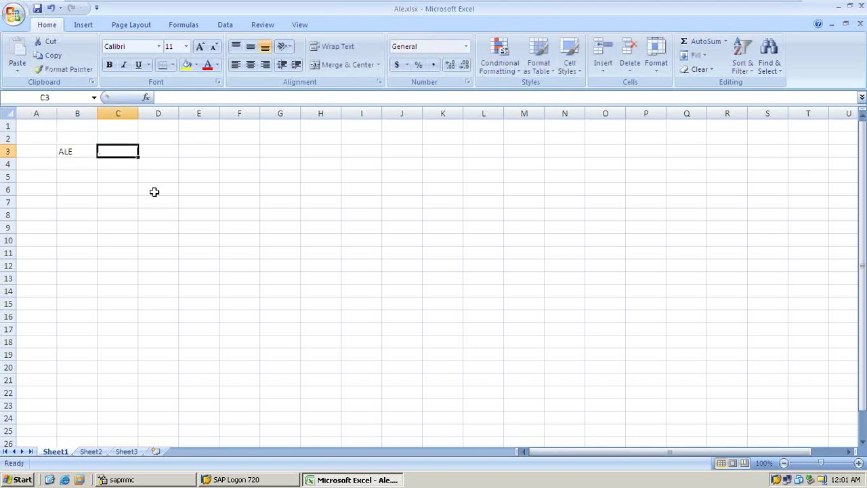
text(APPLI)
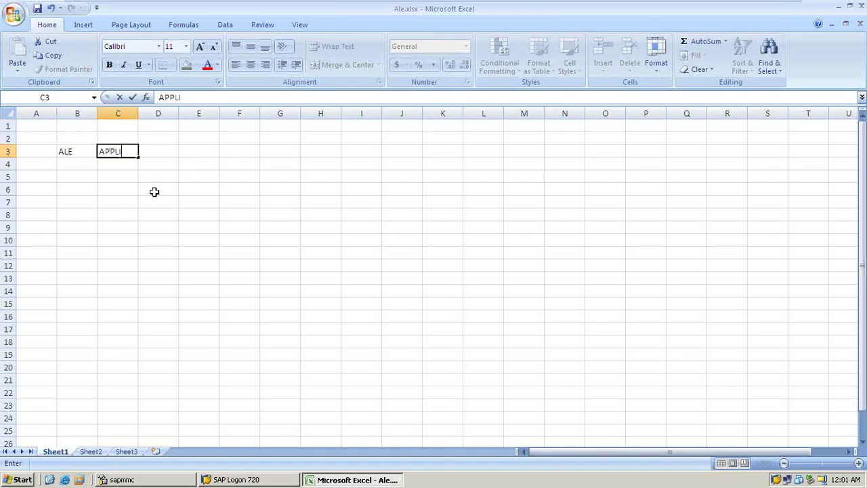
text(CATION LINKING ENA)
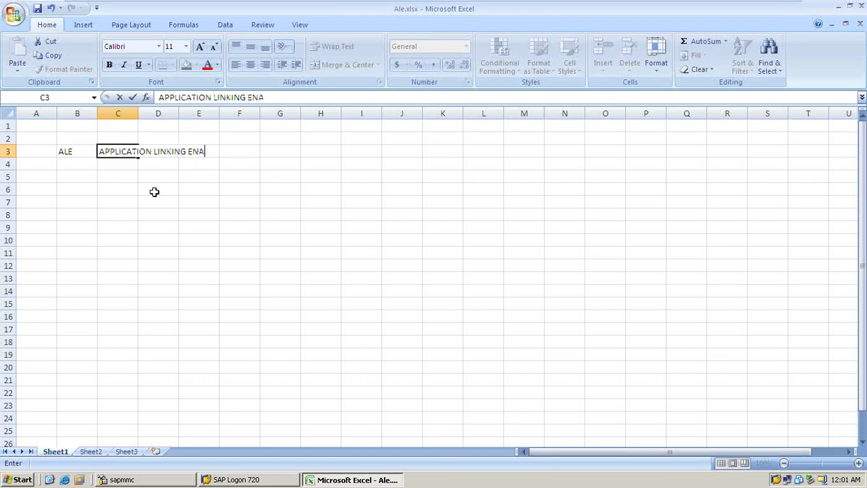
text(BLING)
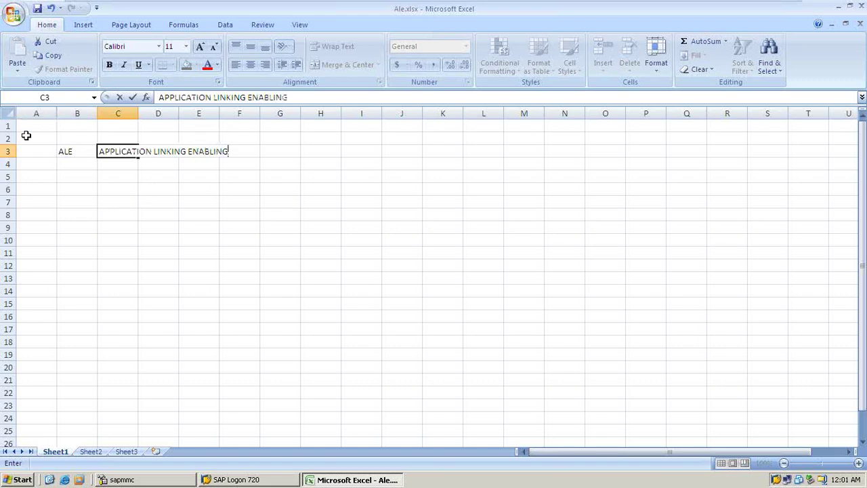
click(76, 151)
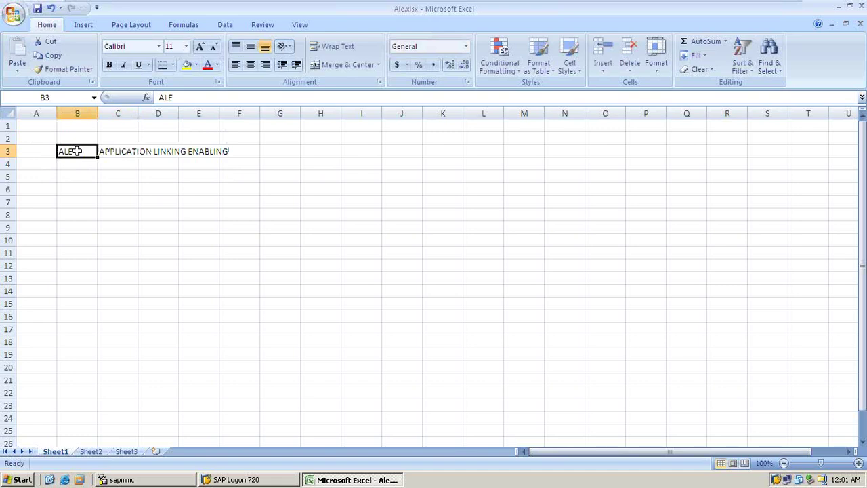
key(ctrl+b)
Enter "it is a tool whih shall help to transfer the data from one SAP syatem to another sap system" in cell B4.
click(81, 166)
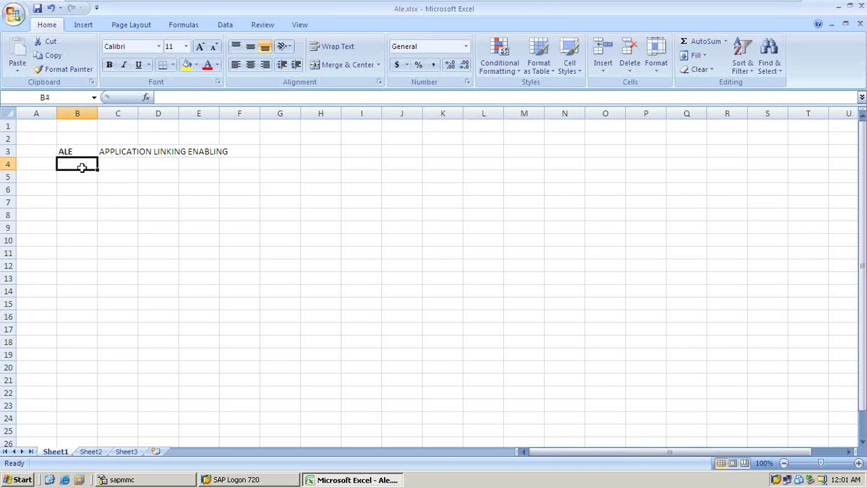
text(it is)
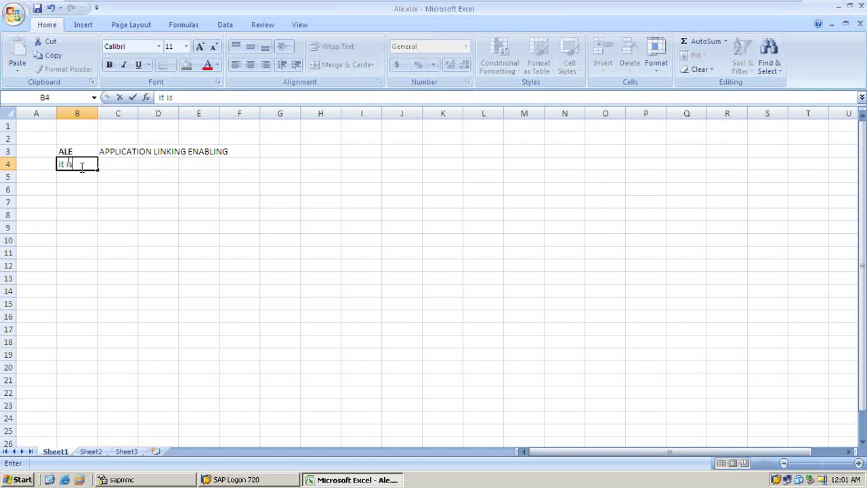
text( a tool whiv)
key(BackSpace)
text(h shall)
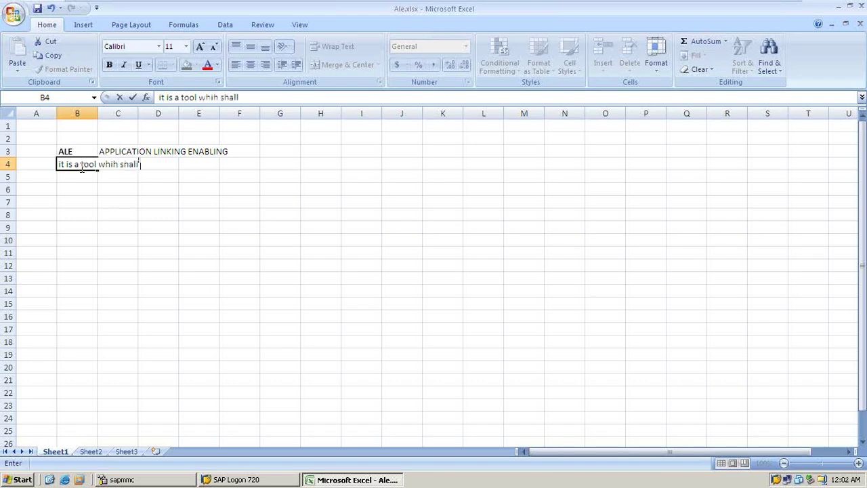
text( ha:)
key(BackSpace)
key(BackSpace)
text(e,)
text(lp to tran)
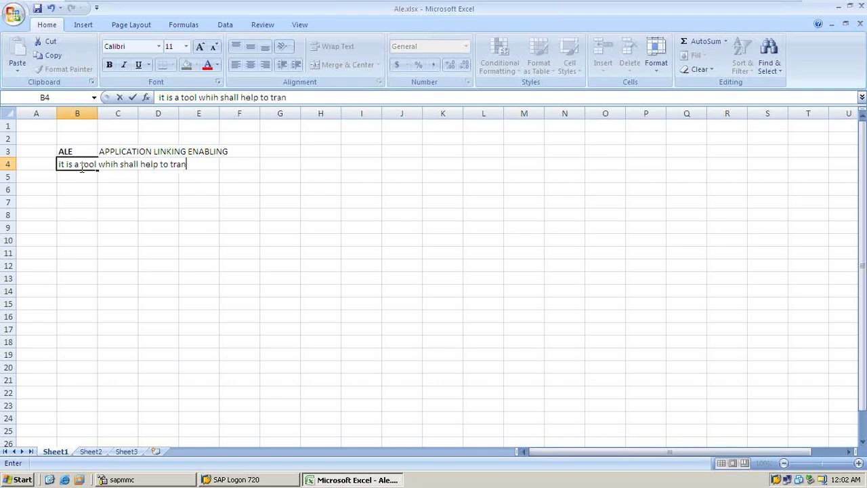
text(sfer the daa)
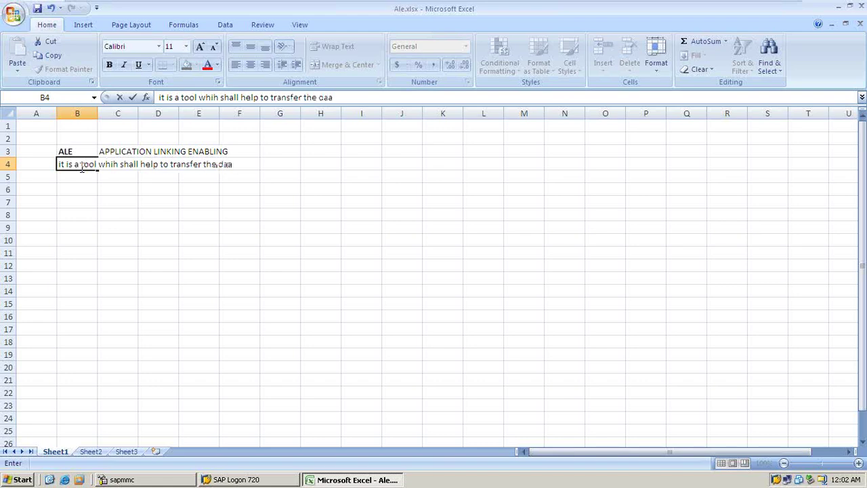
key(BackSpace)
text(ta from one )
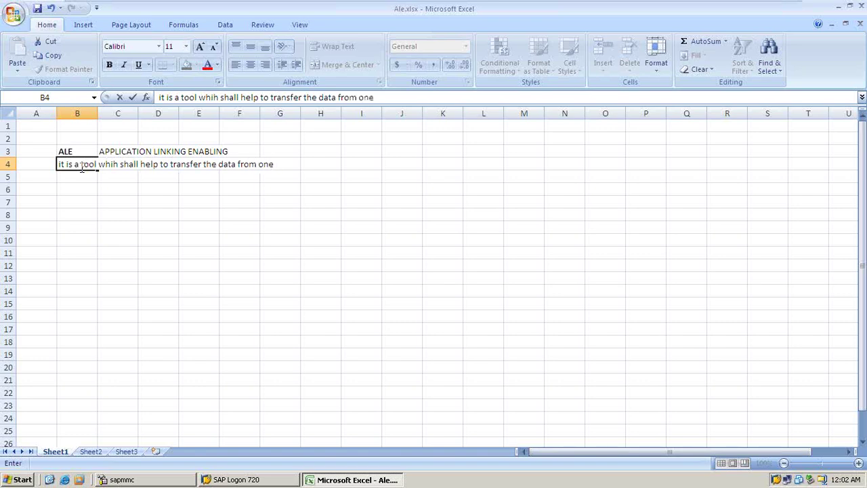
text(SAP syatem to)
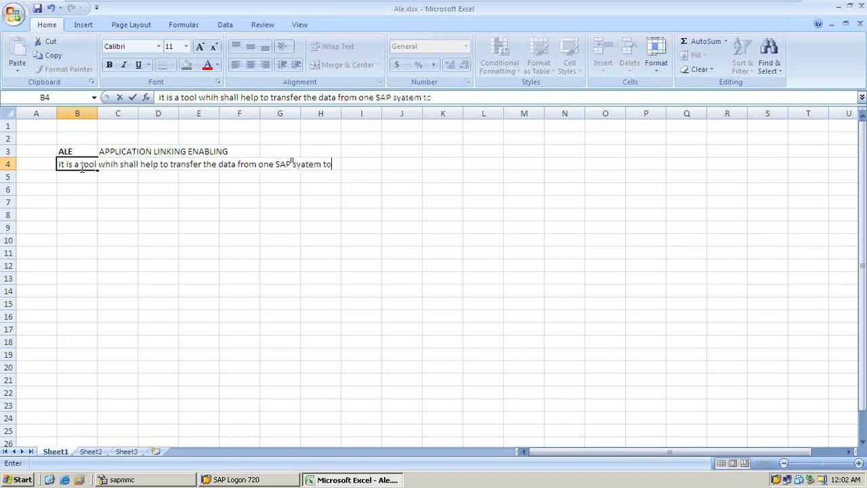
text( another sap sys)
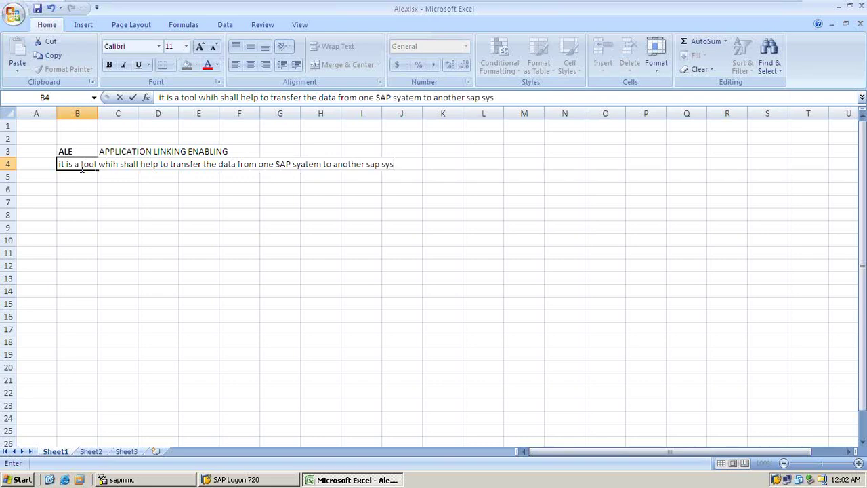
text(tem)
Correct the word after "one SAP" in cell B4 to "system" and make the cell bold.
click(406, 97)
key(BackSpace)
text(s)
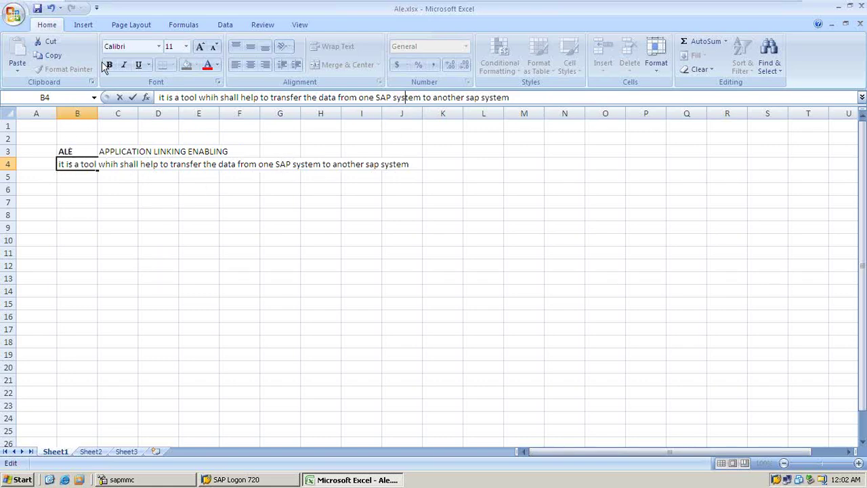
click(78, 164)
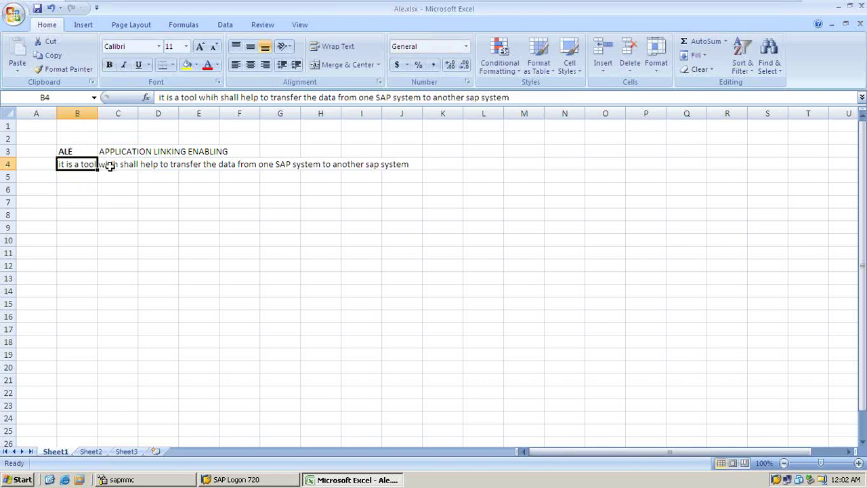
click(109, 65)
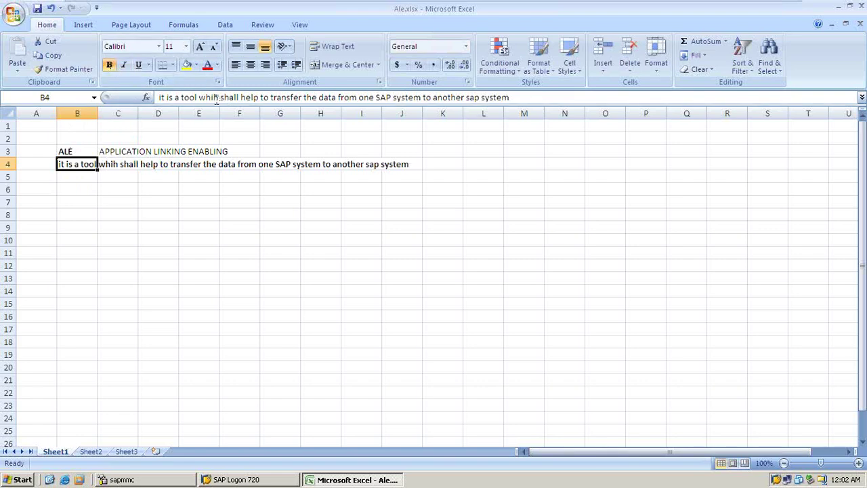
Correct the misspelled word after "it is a tool" in cell B4 to "which".
click(203, 97)
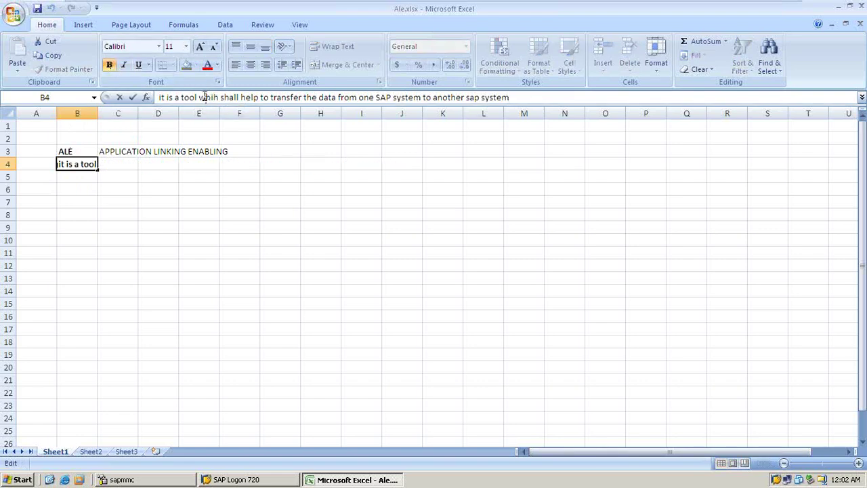
text(c)
click(195, 205)
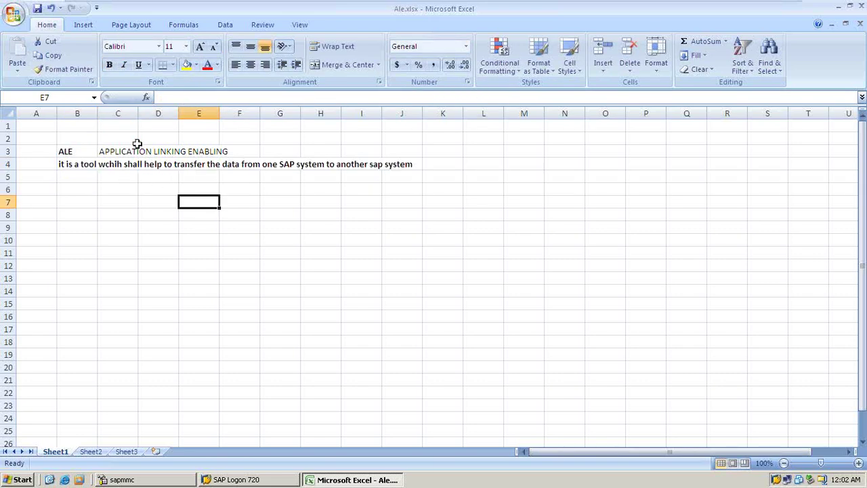
click(79, 164)
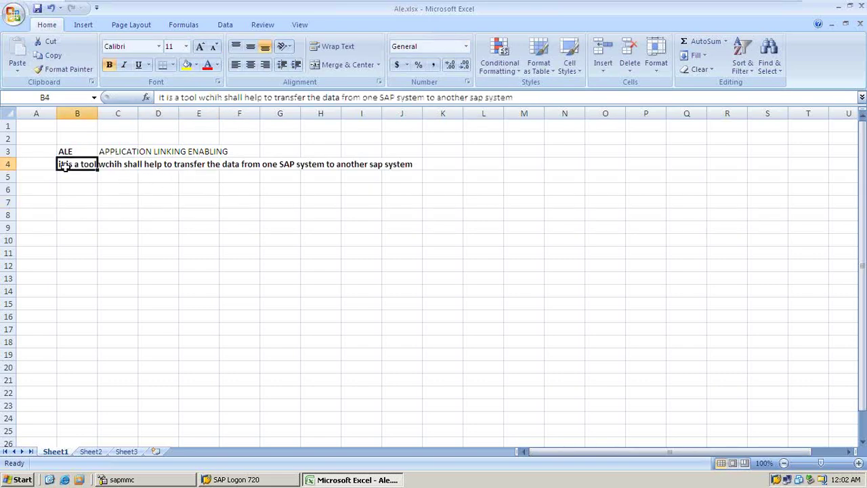
click(214, 99)
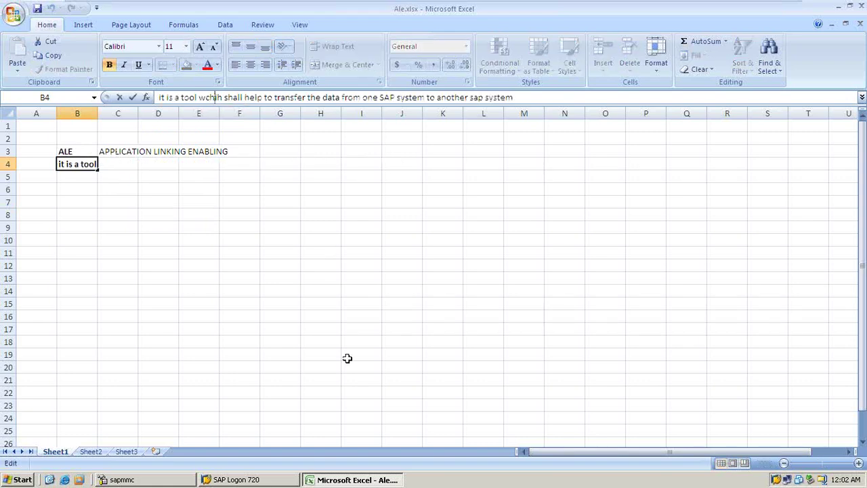
key(BackSpace)
key(BackSpace)
text(h)
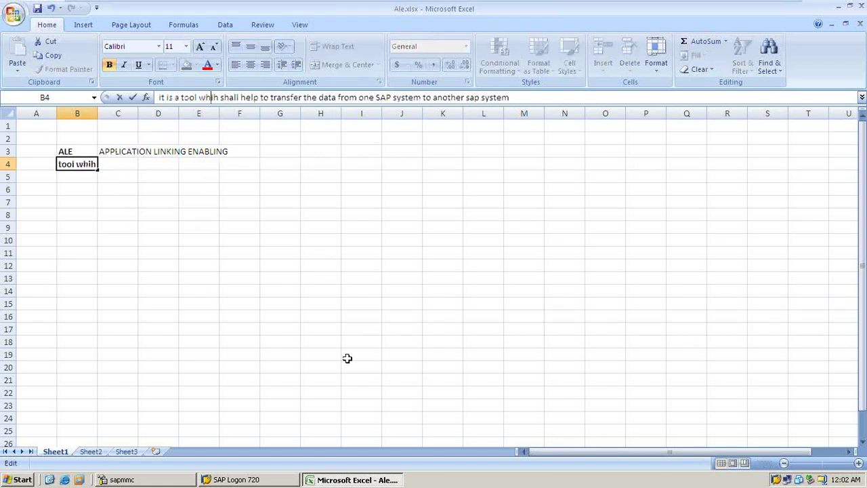
key(Right)
text(c)
click(224, 240)
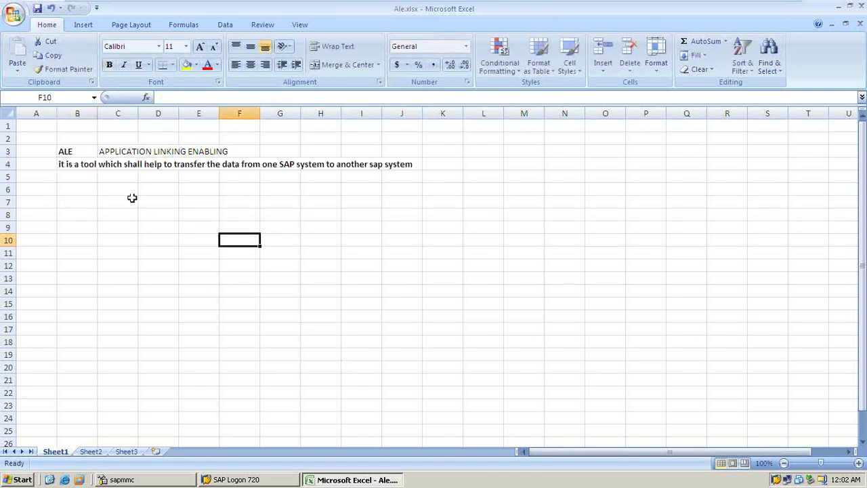
Enter "It also transfers data from sap to non sap system" in cell B5.
click(88, 178)
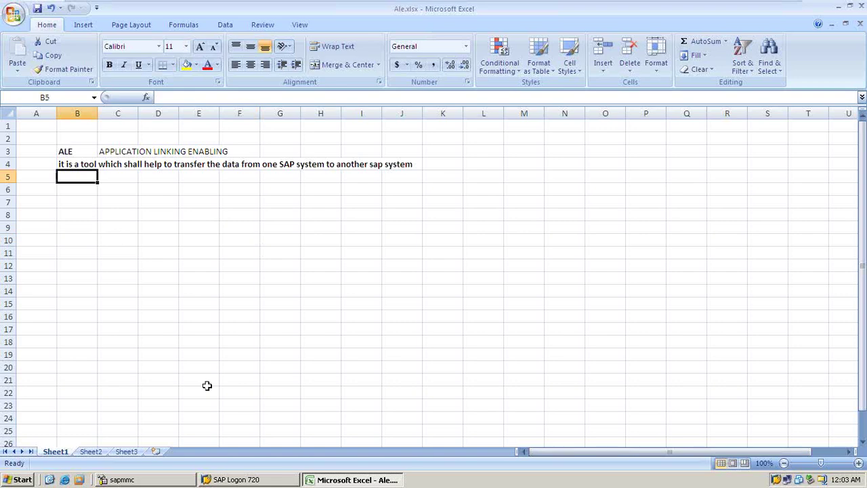
text(It also)
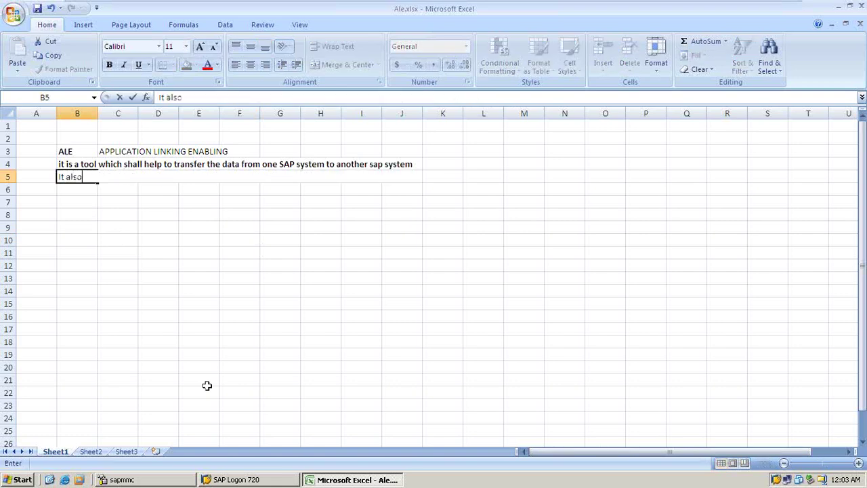
text( transfers data )
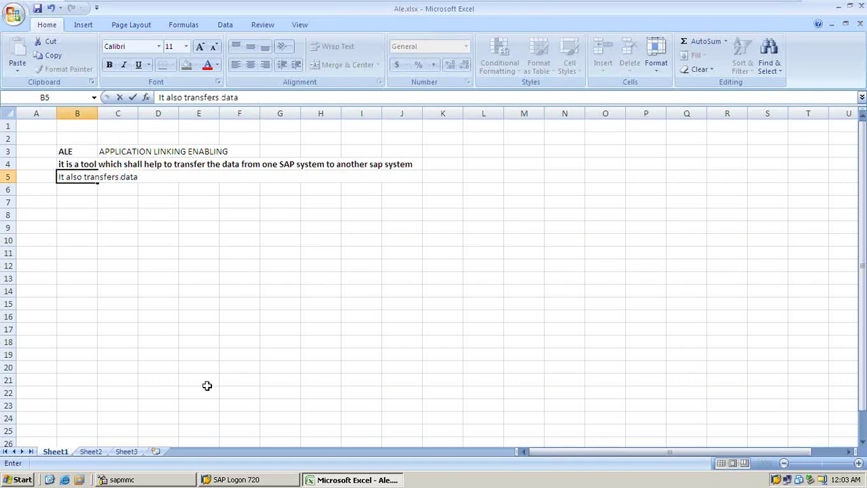
text(from sap to )
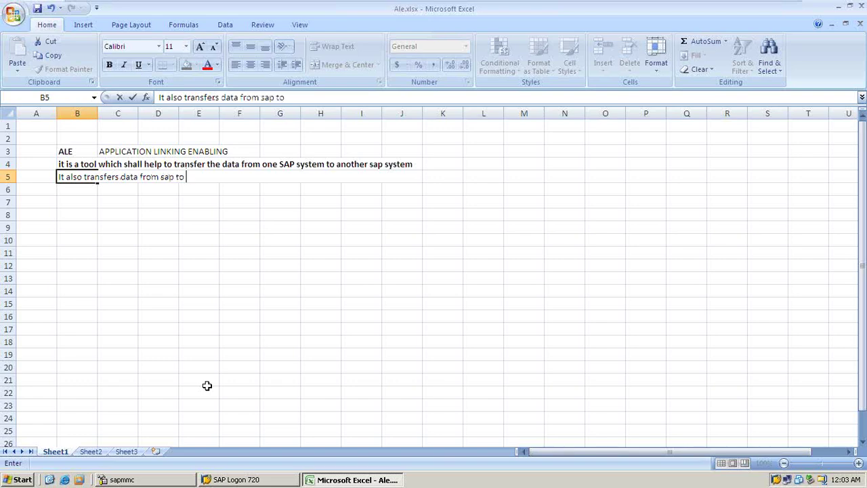
text(non sap system)
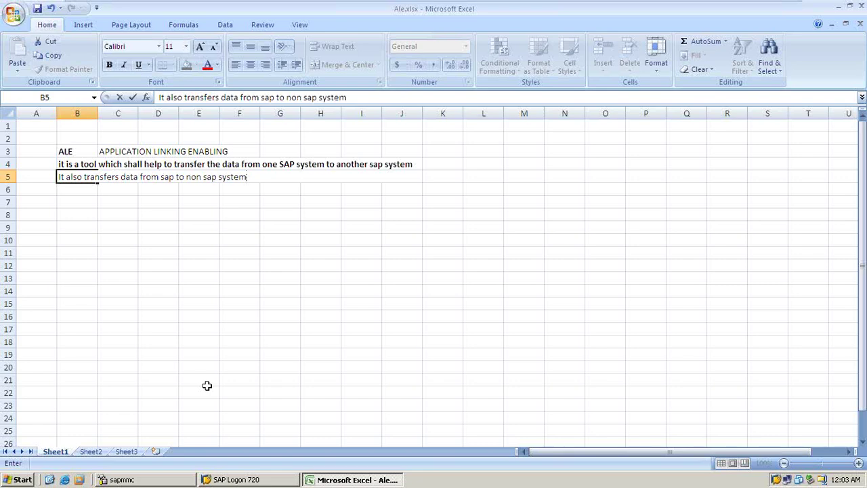
key(Return)
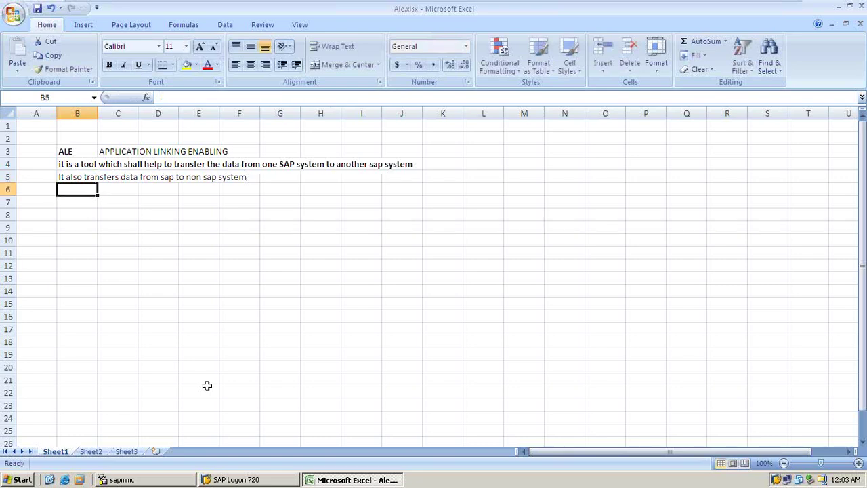
Enter "sap to non sap then it uses translators--------> translators are TIBCO/XI" in cell B6 and make the cell bold.
text(sap to)
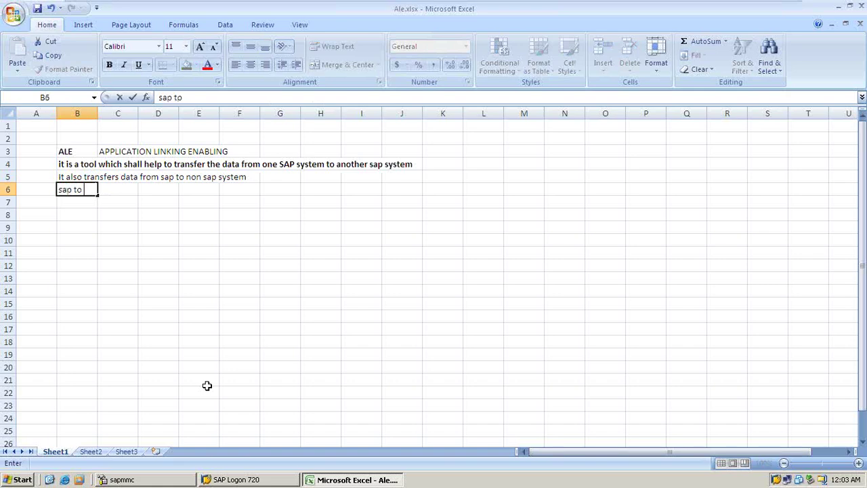
text( non sap then it us)
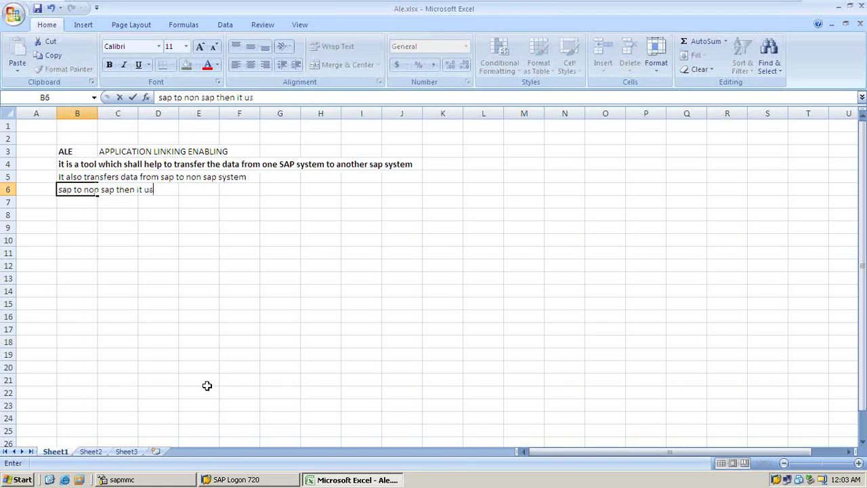
text(es translators)
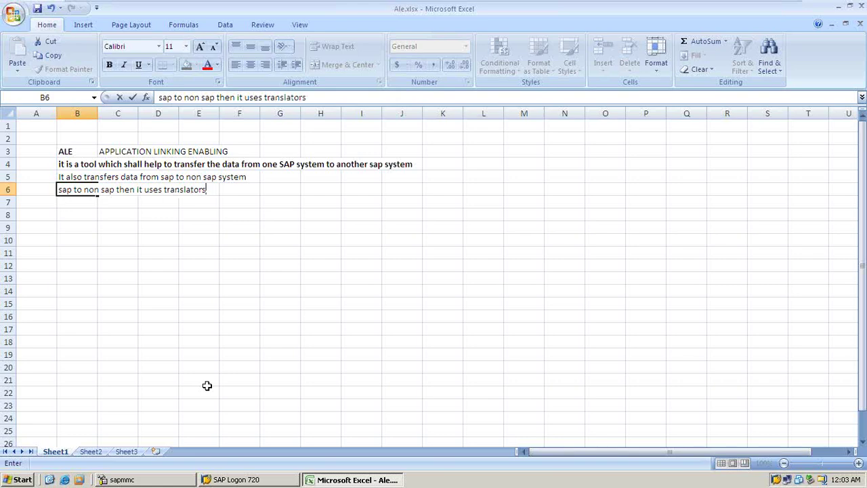
text(--------> translators are)
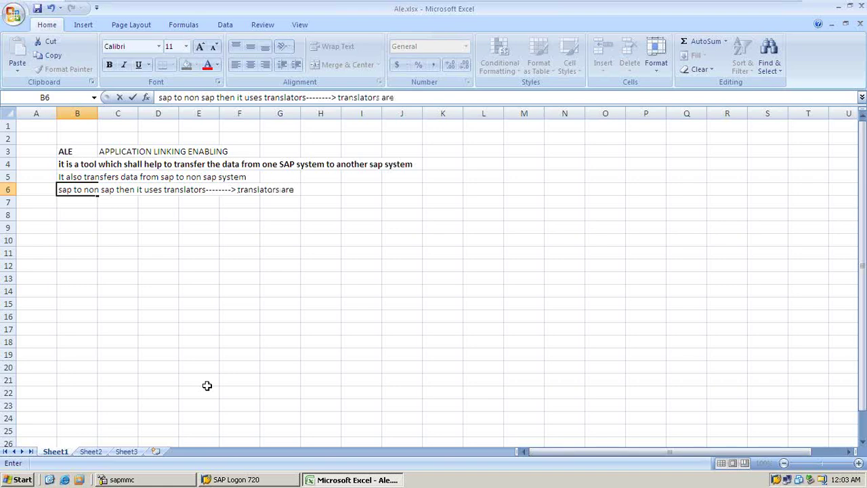
text( TIBCO/XI)
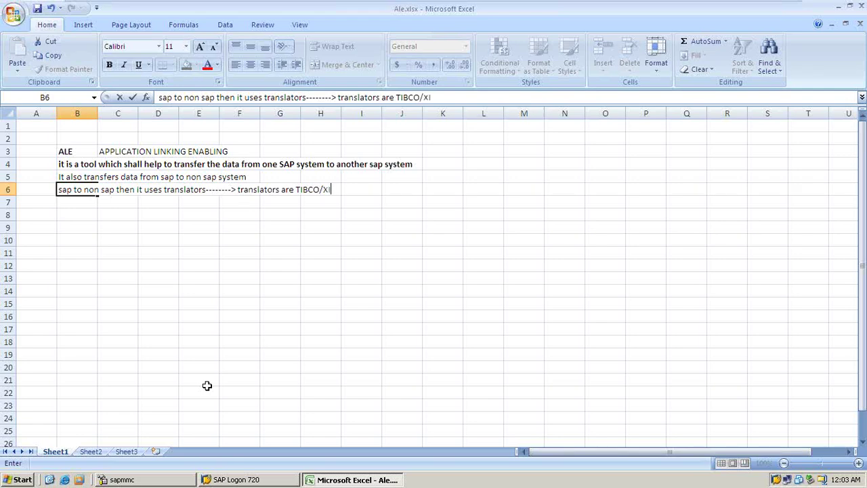
click(64, 202)
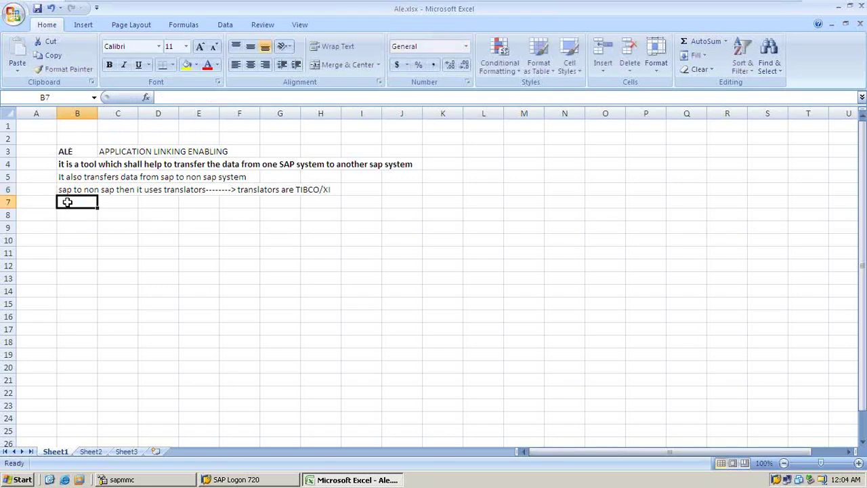
click(65, 192)
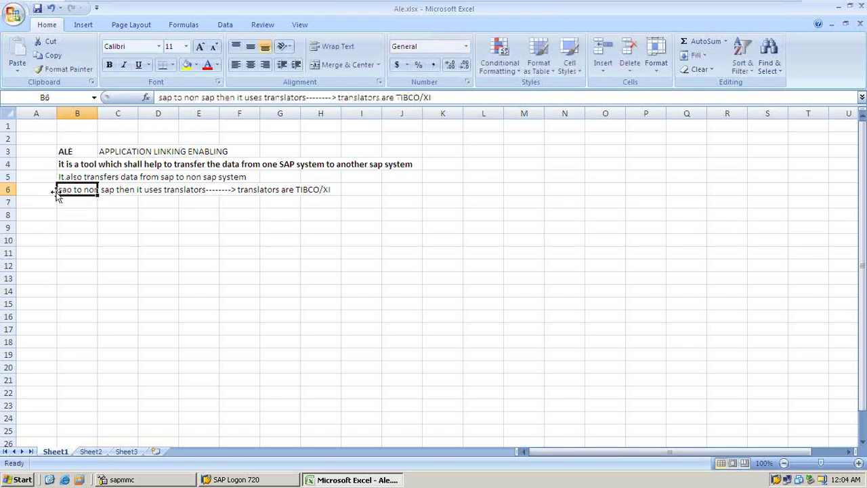
click(109, 65)
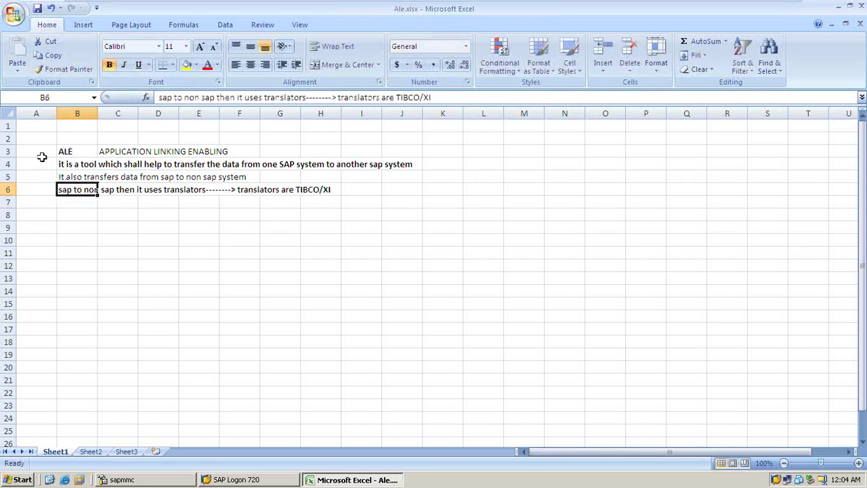
Enter the question "Why we need to transfer the data?" in cell B8.
click(60, 227)
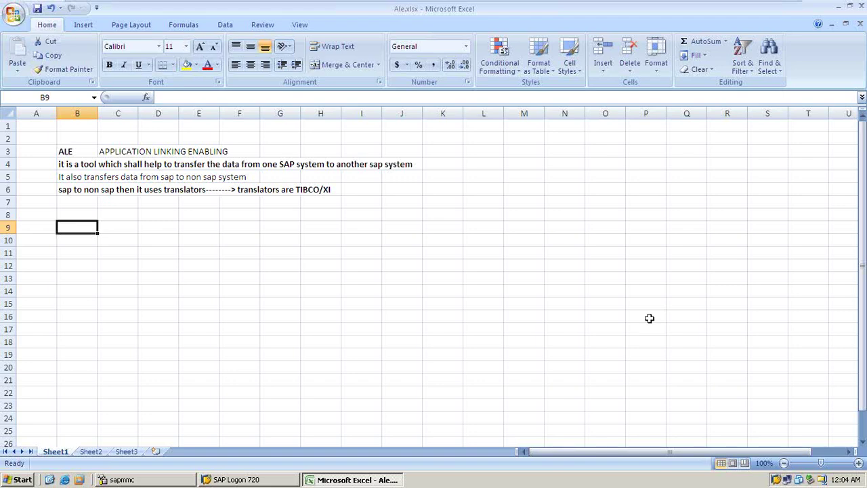
key(Up)
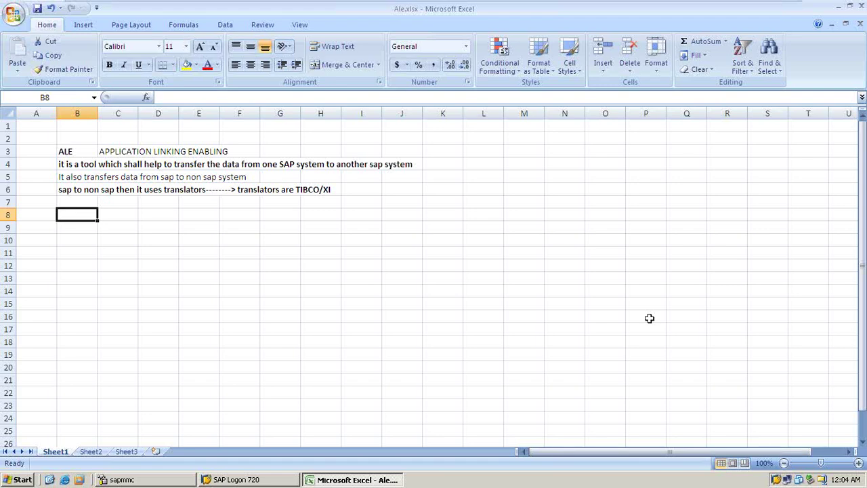
text(Why we)
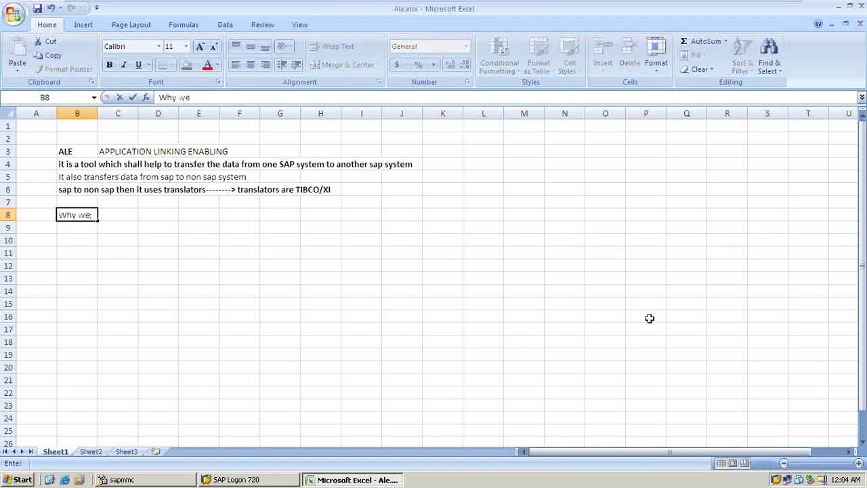
text( need to tran)
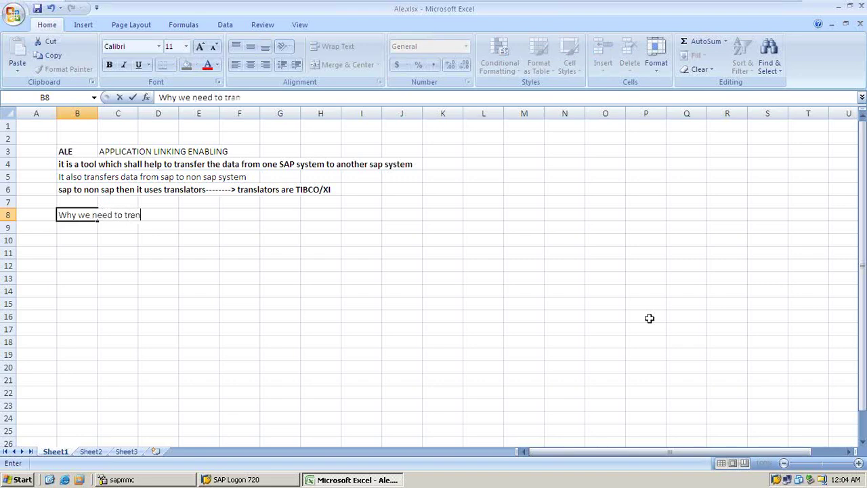
text(sfer th)
text(e data?)
key(Return)
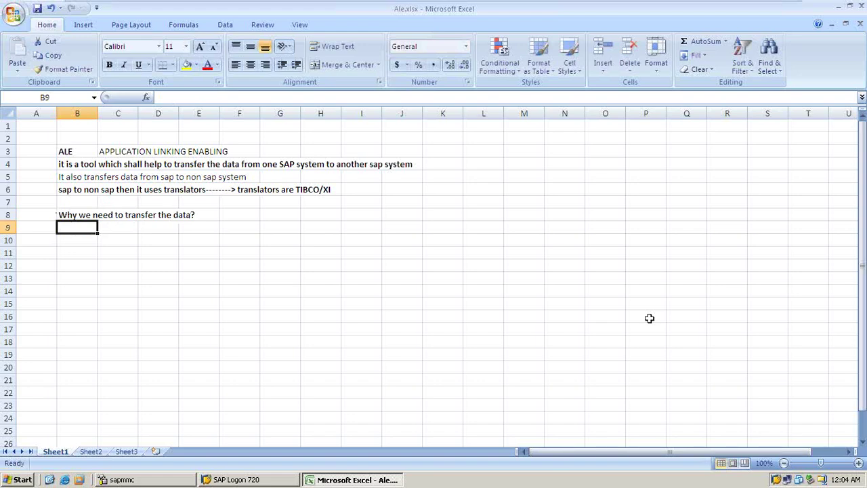
Enter "client having operations in multiple countries and wants a centralised location where the data is stored." in cell B10.
key(Return)
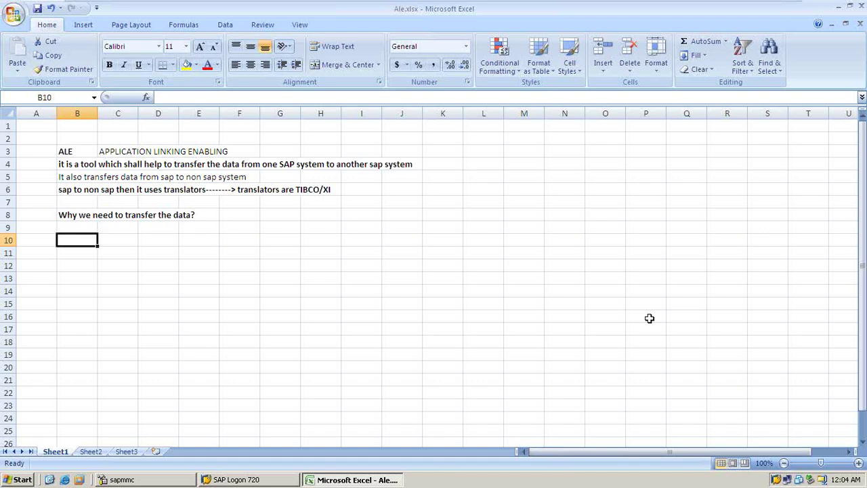
text(client)
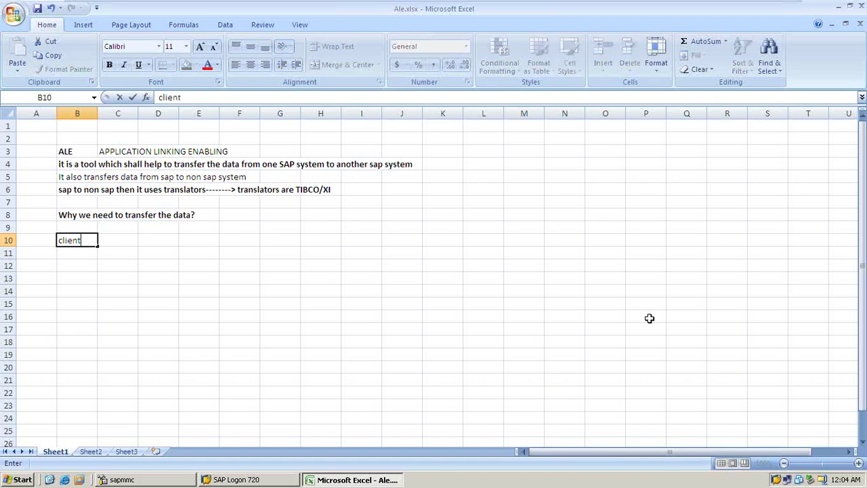
text( having operat)
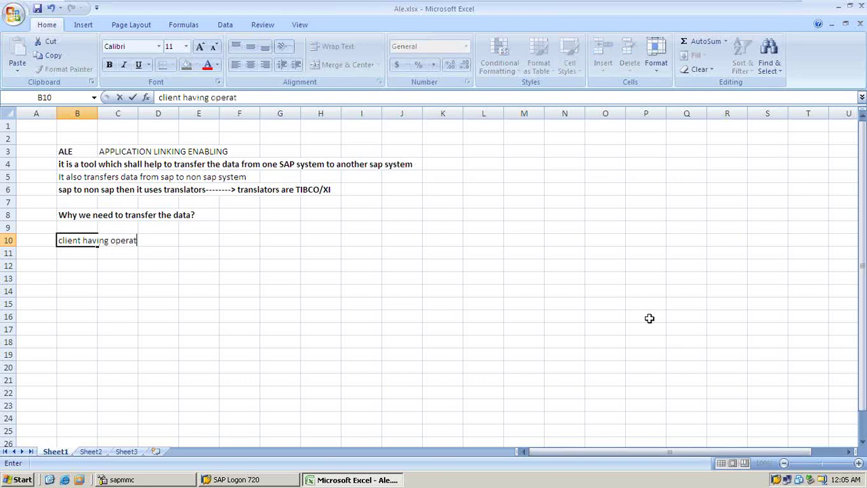
text(ions in mu)
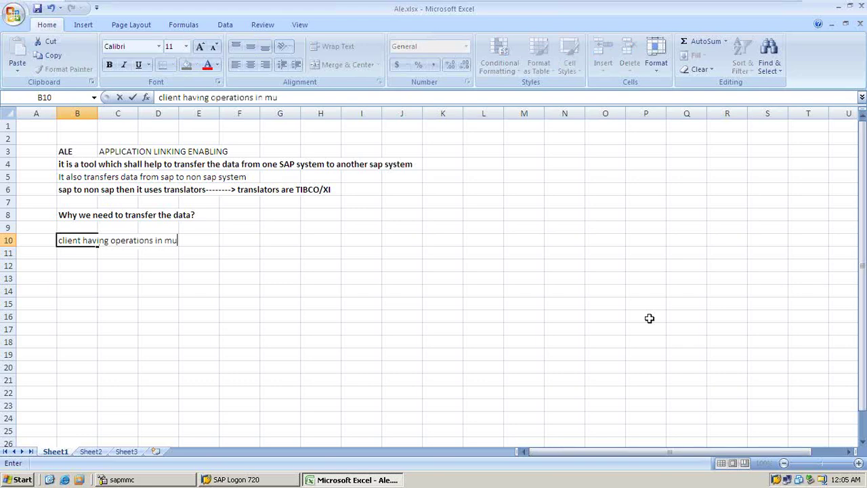
text(ltiple countri)
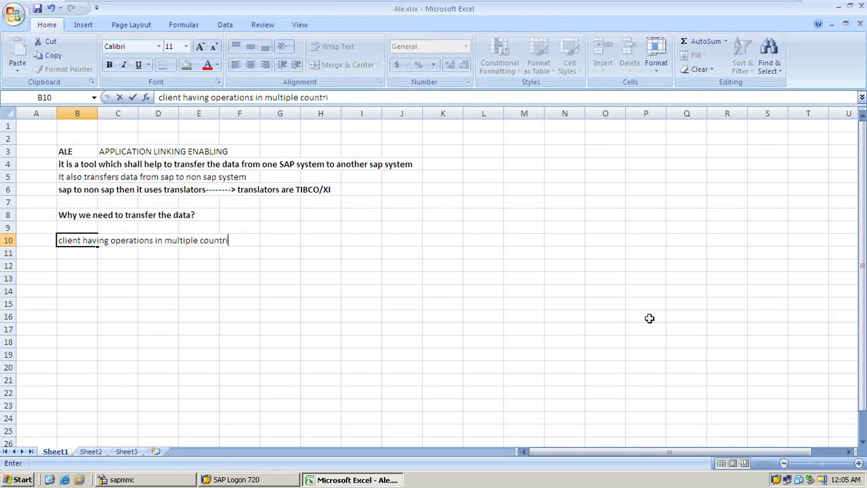
text(es and wants a cen)
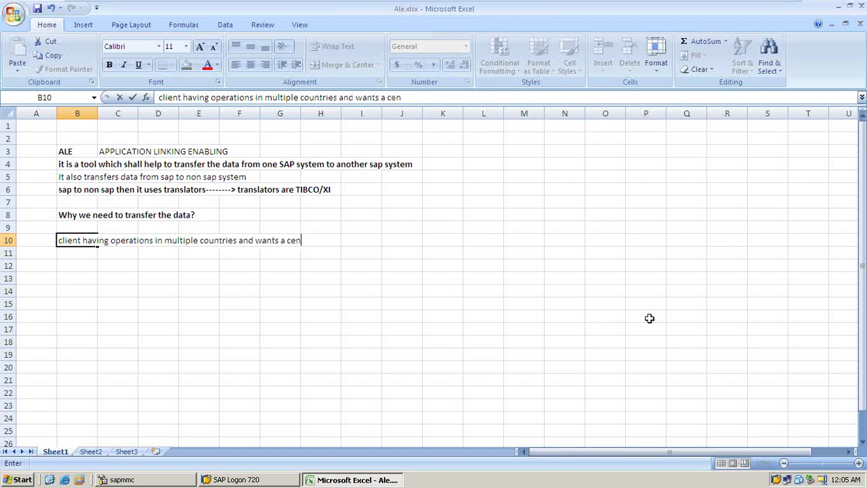
text(tralised location where )
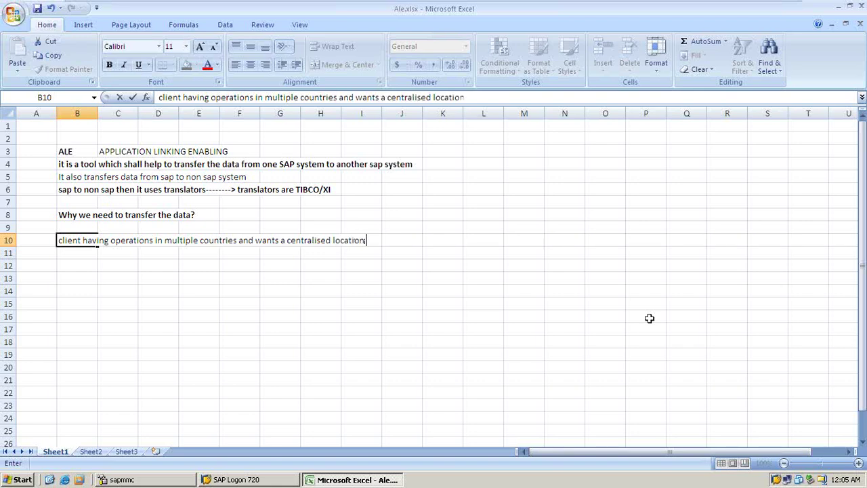
text(the)
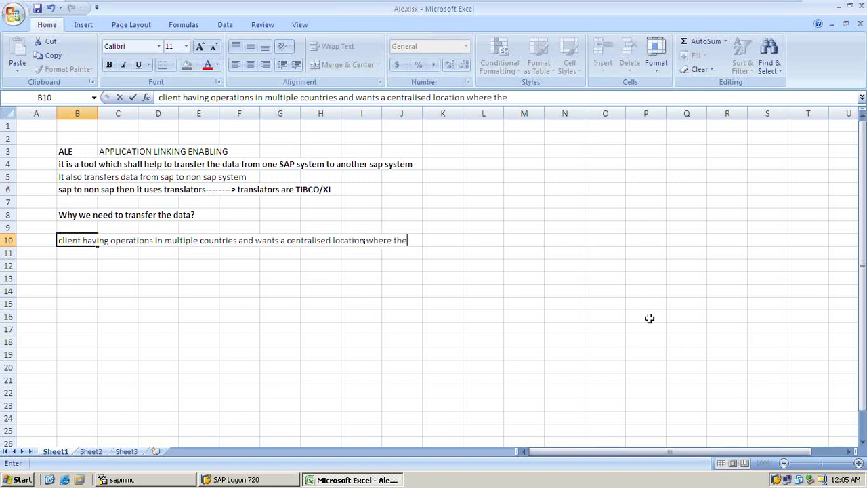
text( data is stored.)
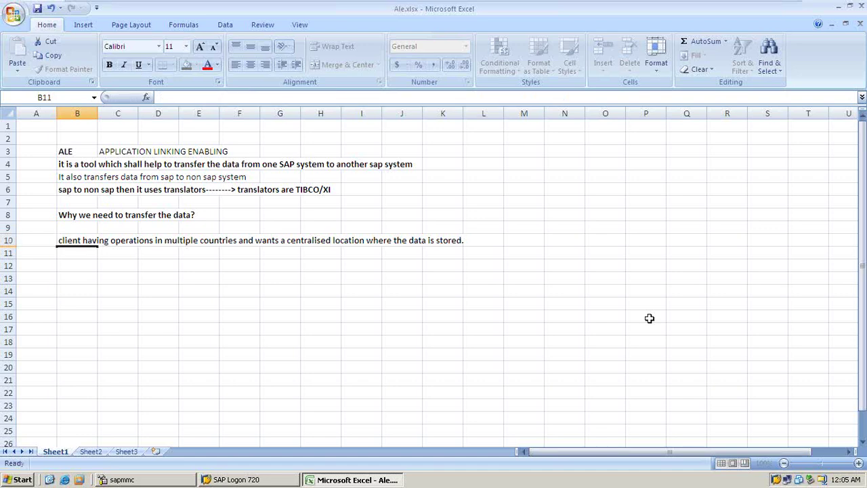
key(Return)
Enter "if customer is using sap then we transfer the data from his system to our system." in cell B12.
key(Return)
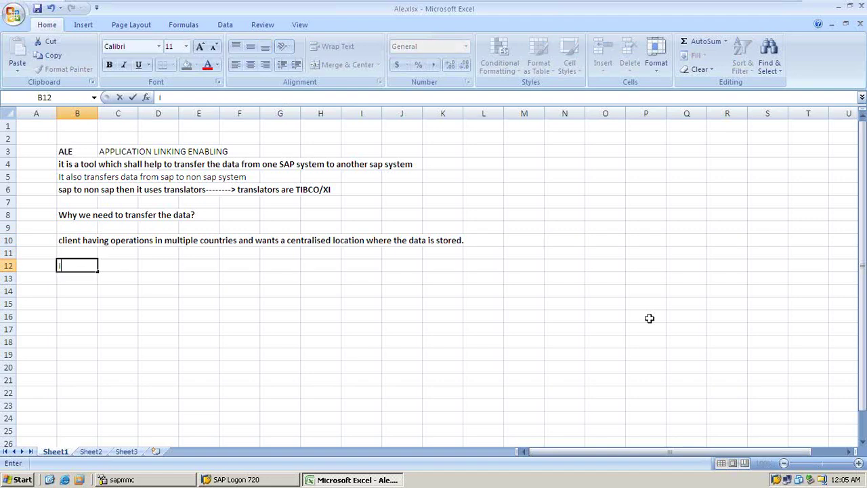
text(if customer is using s)
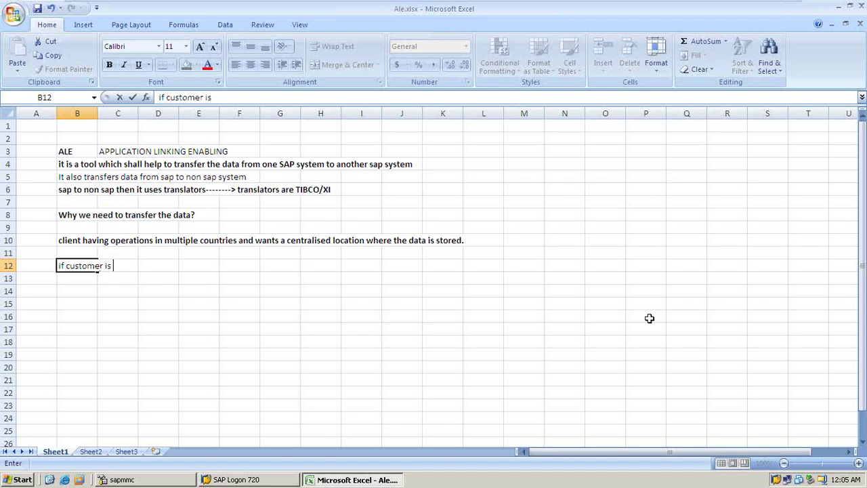
text(ap)
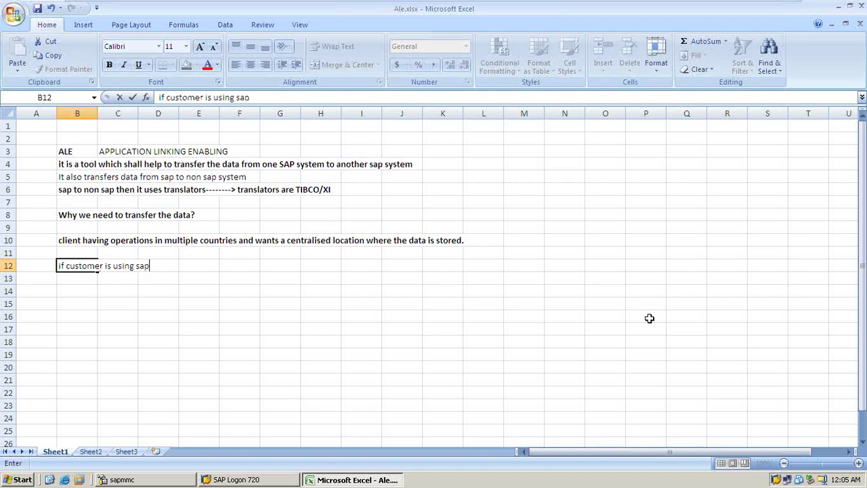
text( then we tr)
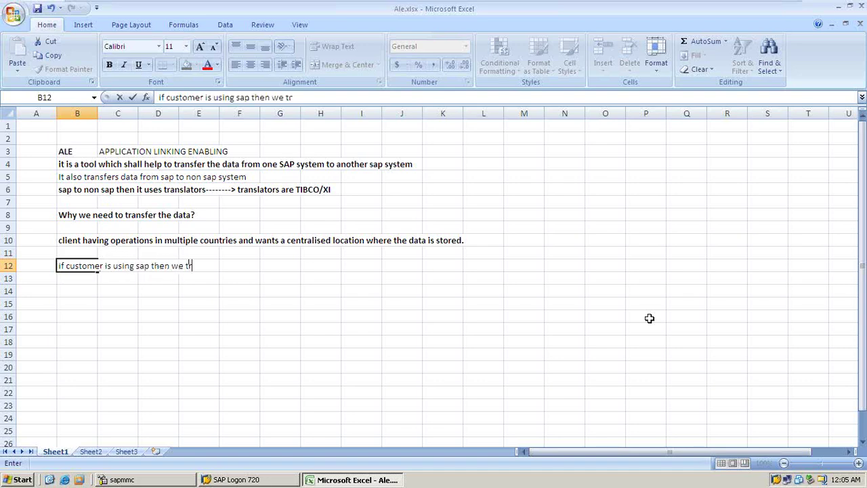
text(ansfer te)
key(BackSpace)
text(he)
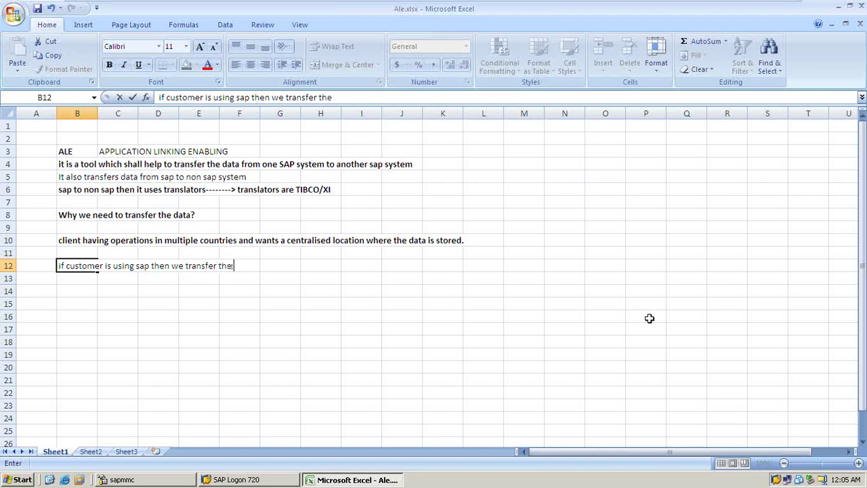
text( data from )
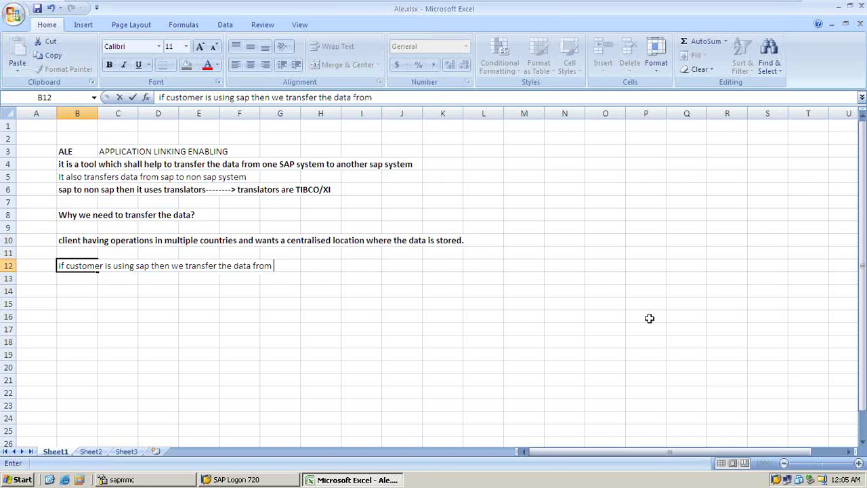
text(his syste)
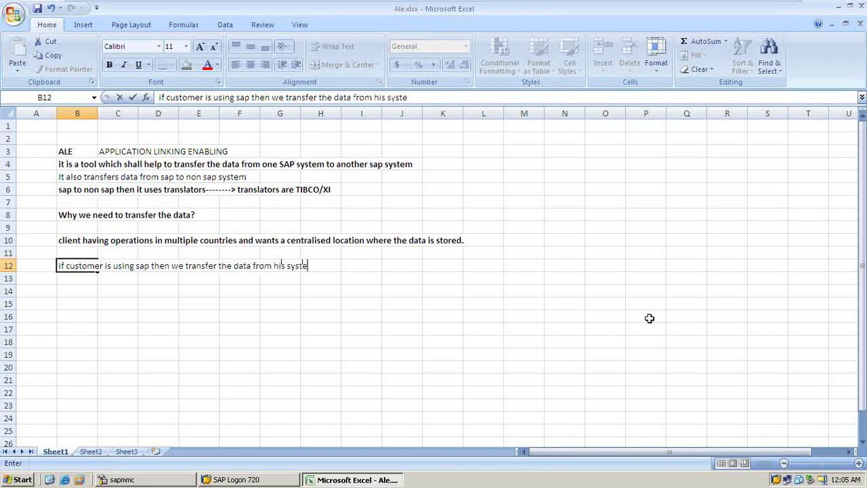
text(m to our )
text(system)
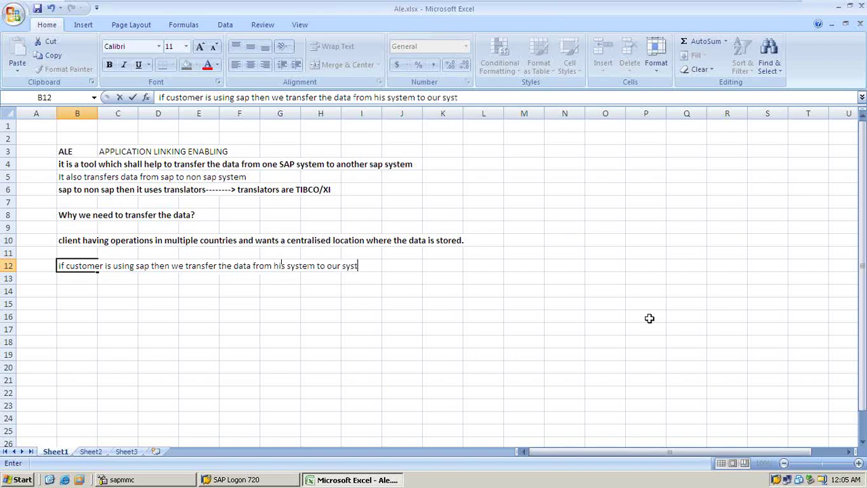
text(.)
key(Return)
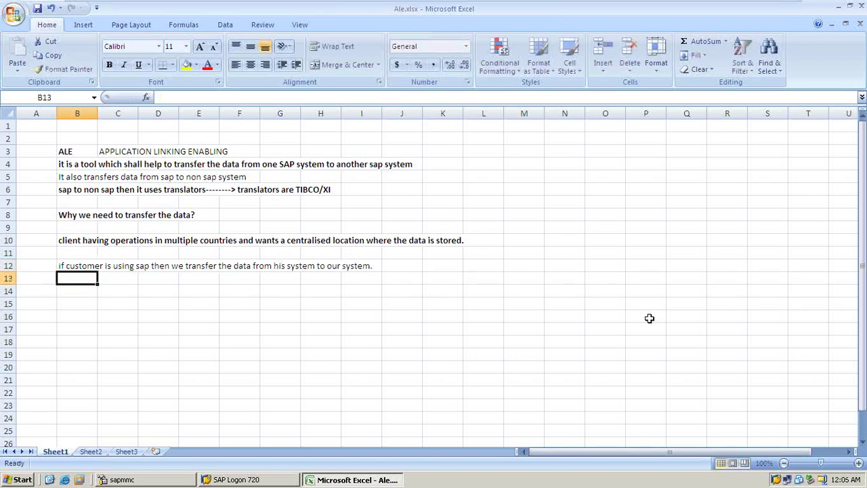
Enter "eg- customer sends the PO to us through IDOC then we can use that and create a sales order." in cell B13.
text(eg-)
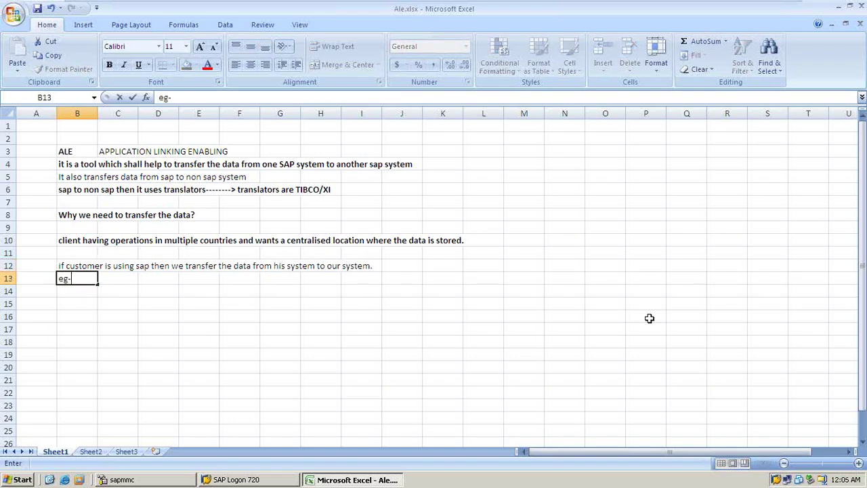
text( customer sends)
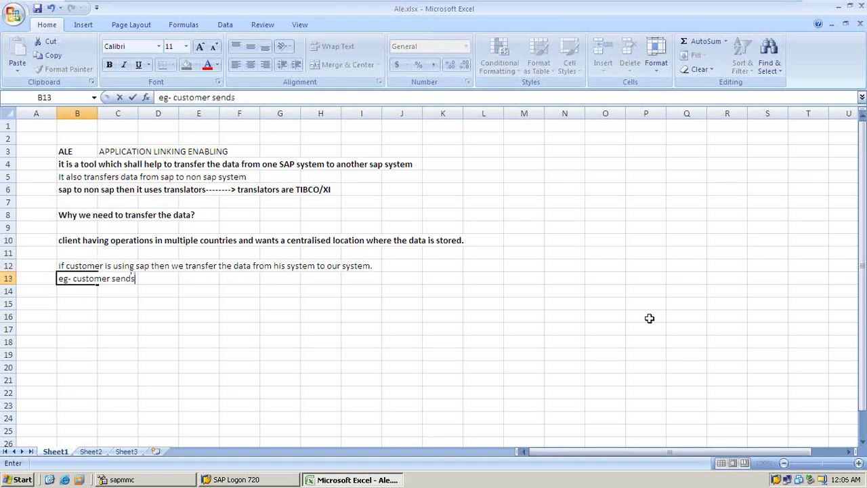
text( the PO to us)
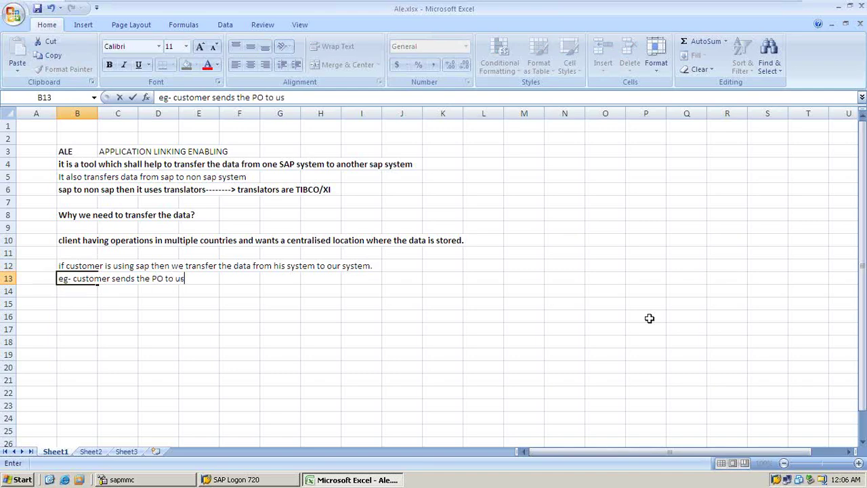
text( through IDO)
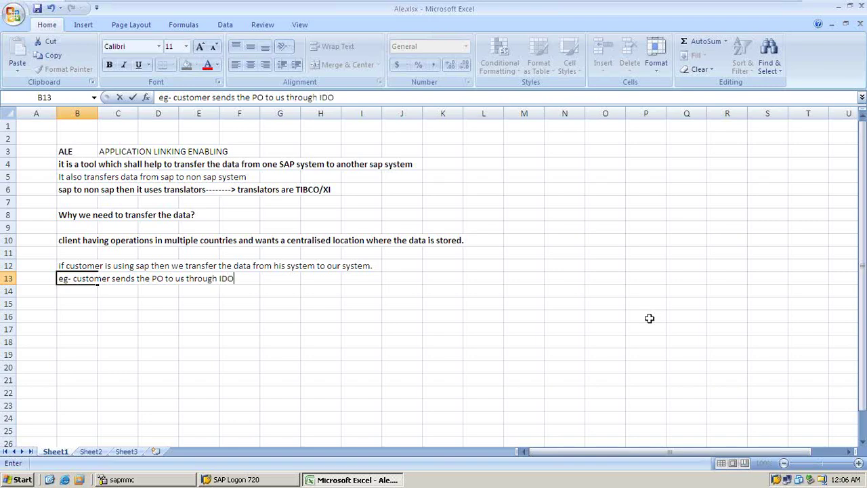
text(C then we can )
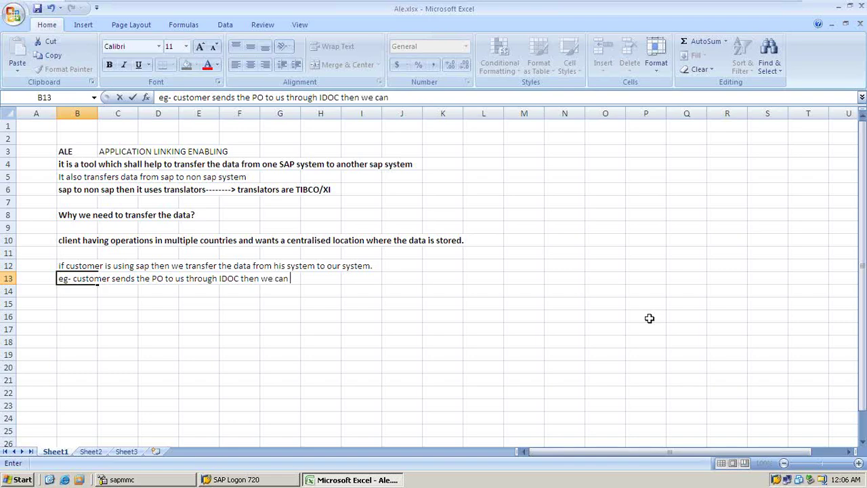
text(use that and crea)
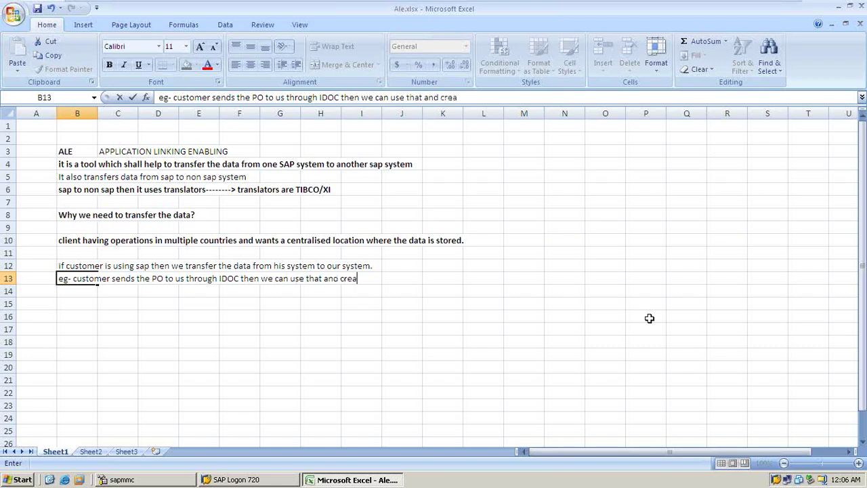
text(te a sales order)
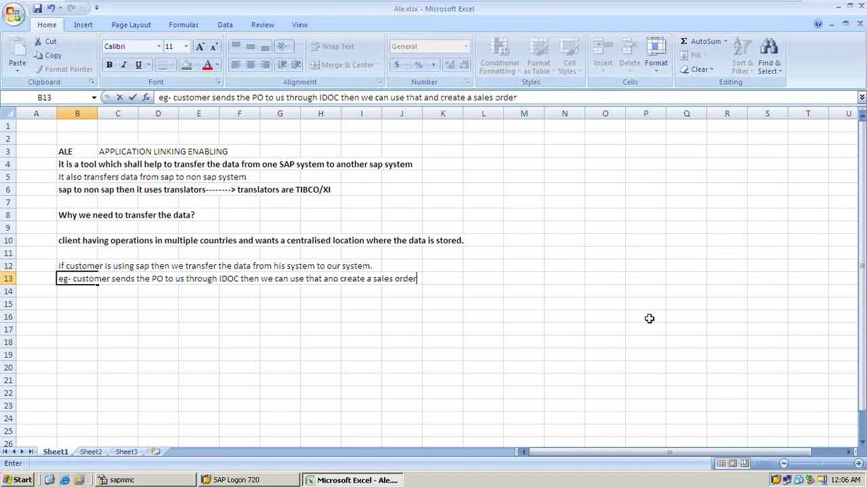
text(.)
key(Return)
key(Return)
Enter "SAP is an integration of many 3rd party systems. And also sap systems" in cell B15.
text(Sa)
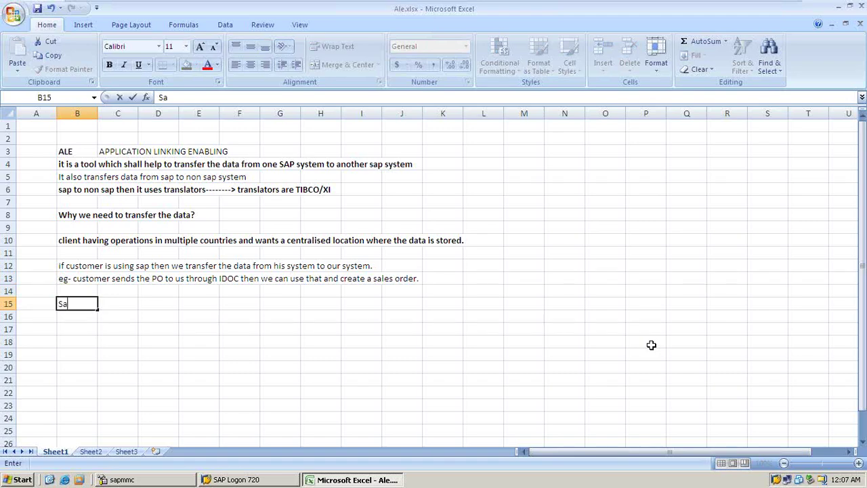
key(BackSpace)
text(AP is an intr)
key(BackSpace)
text(e)
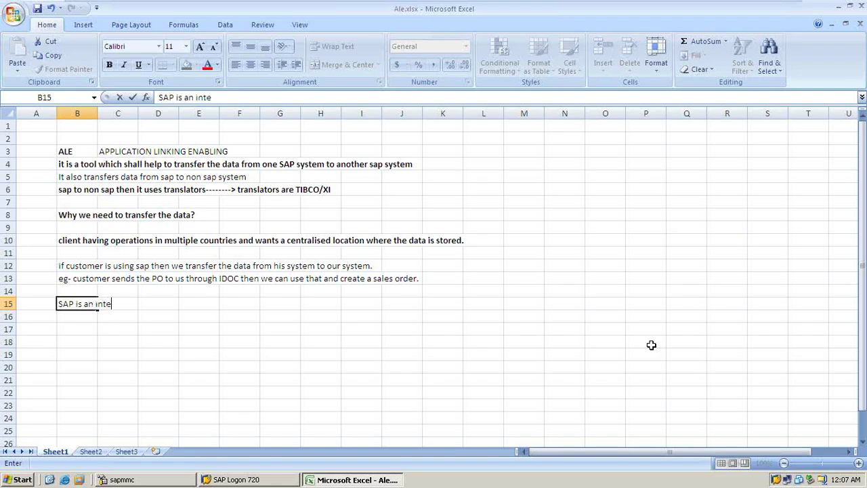
text(gration on)
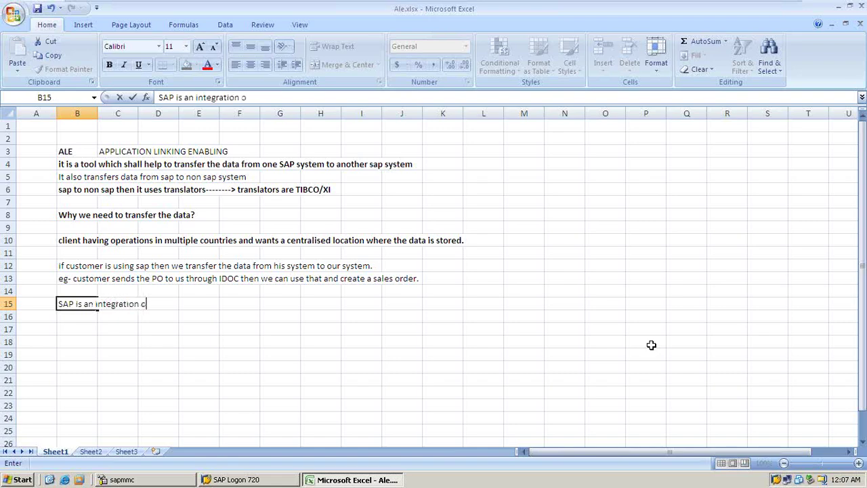
key(BackSpace)
text(f many 3rd)
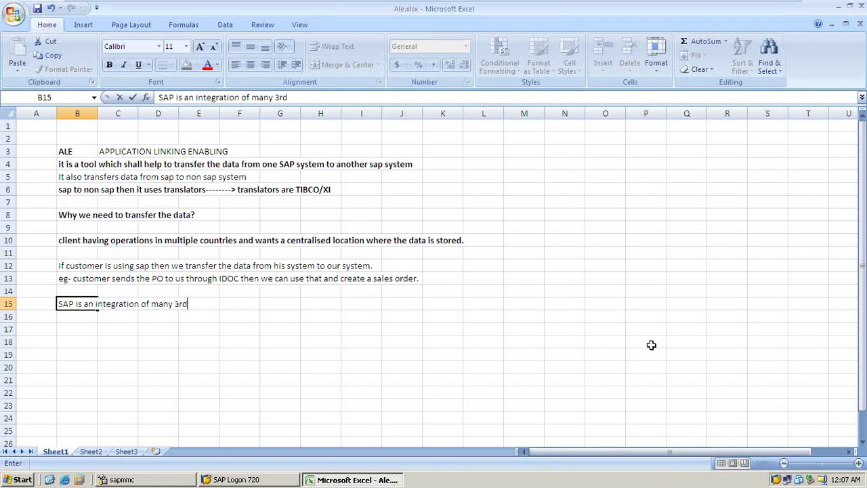
text( party systems.)
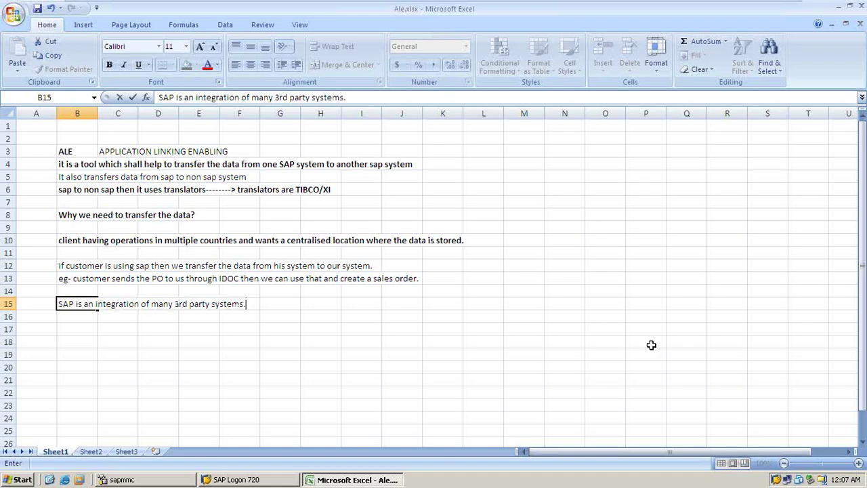
text( And also sap )
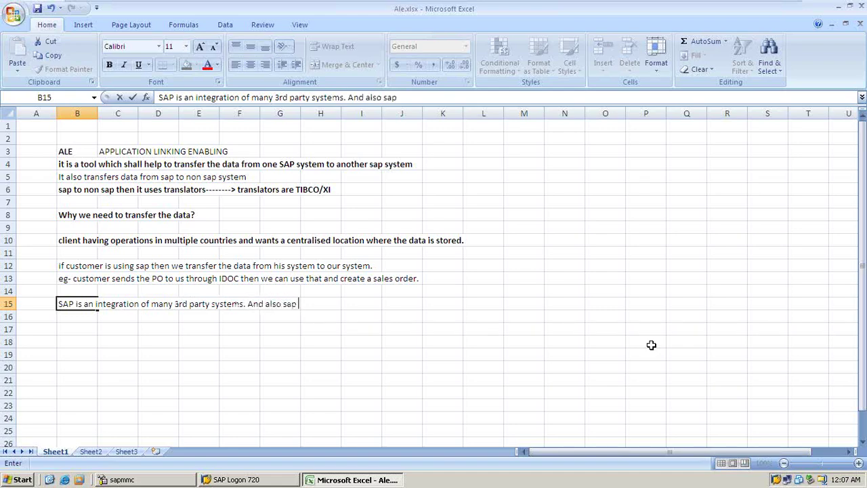
text(systems)
key(Return)
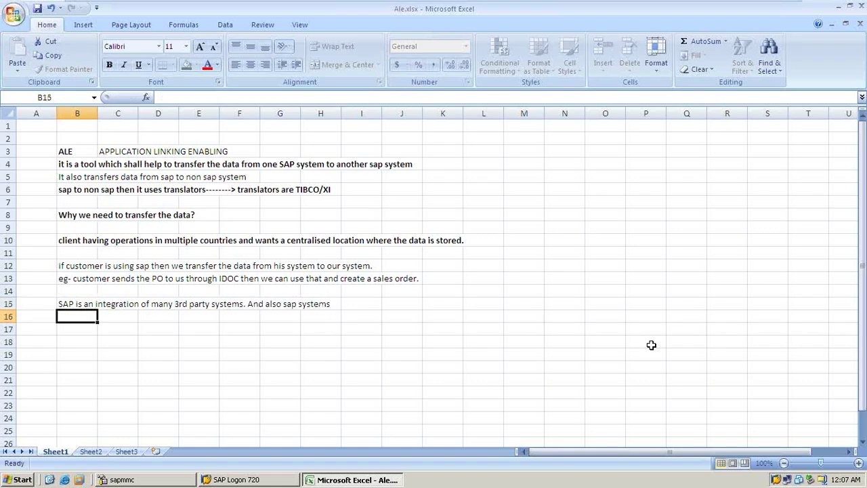
Enter "it means ECC R/3 can be communicated with GTS server or the TM server." in cell B16.
text(it means)
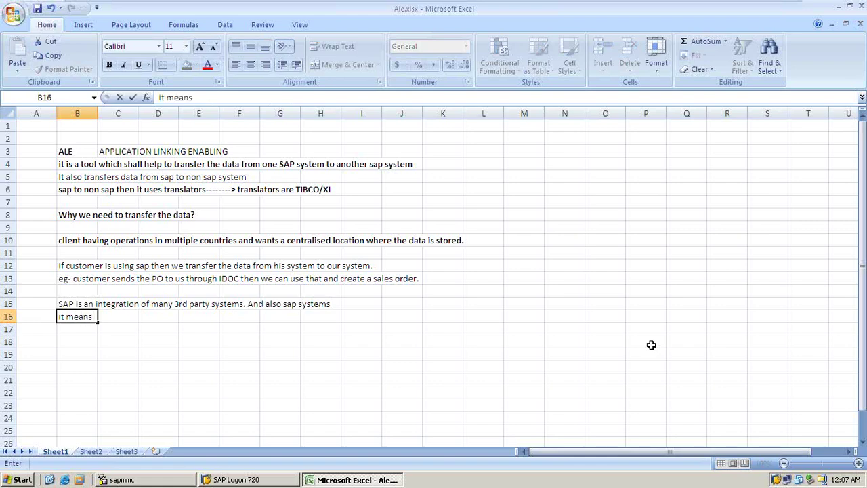
text( ECC R/3 can )
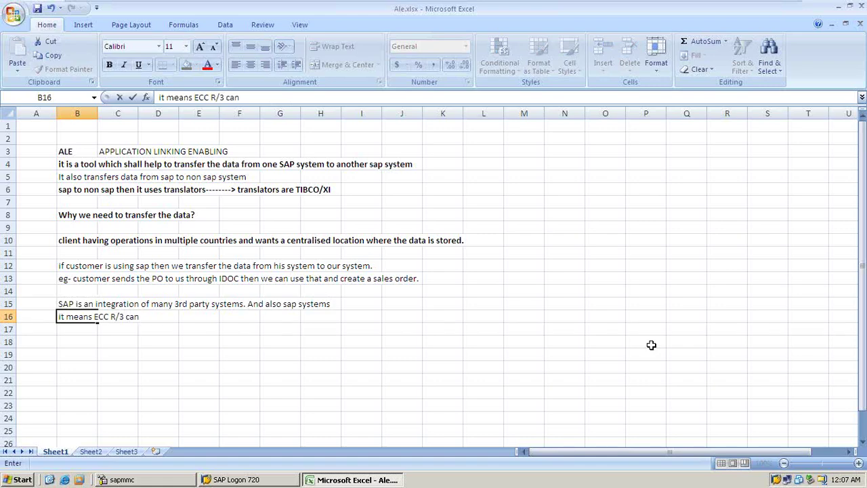
text(be commu)
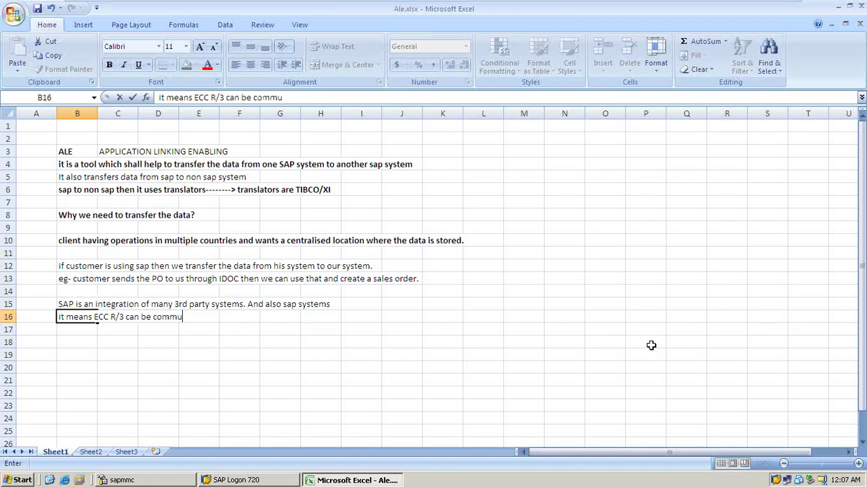
text(nicated wi)
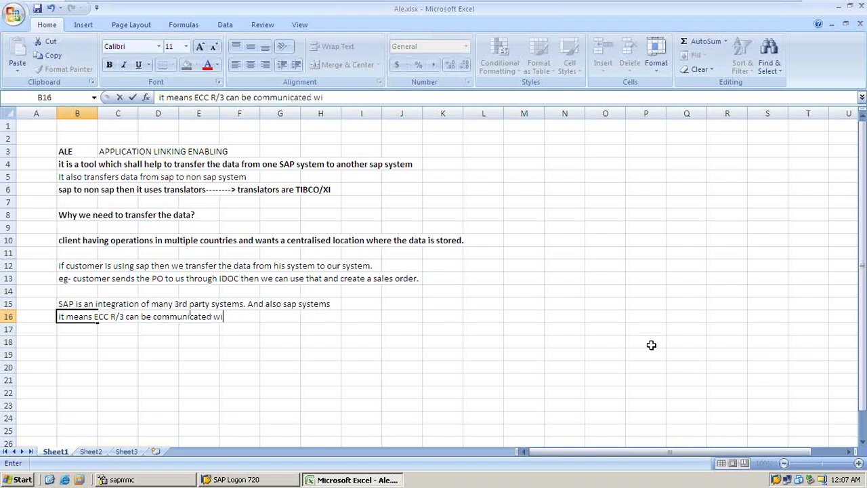
text(th GTS server )
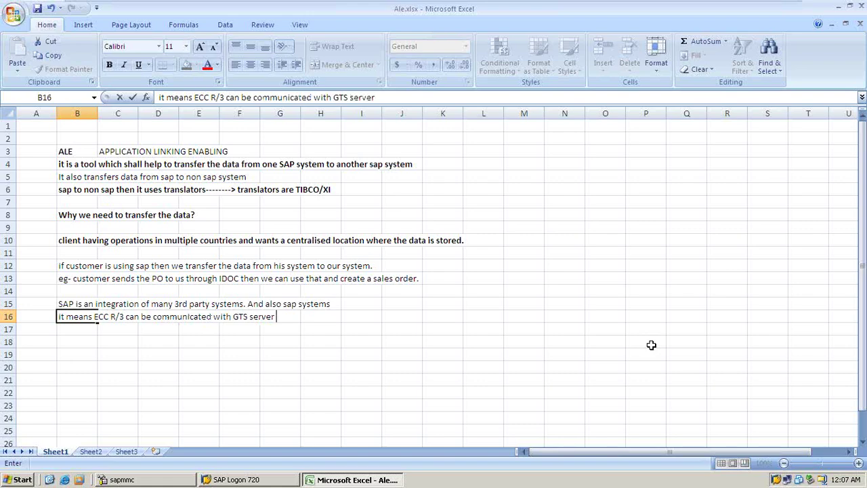
text(or the TM serve)
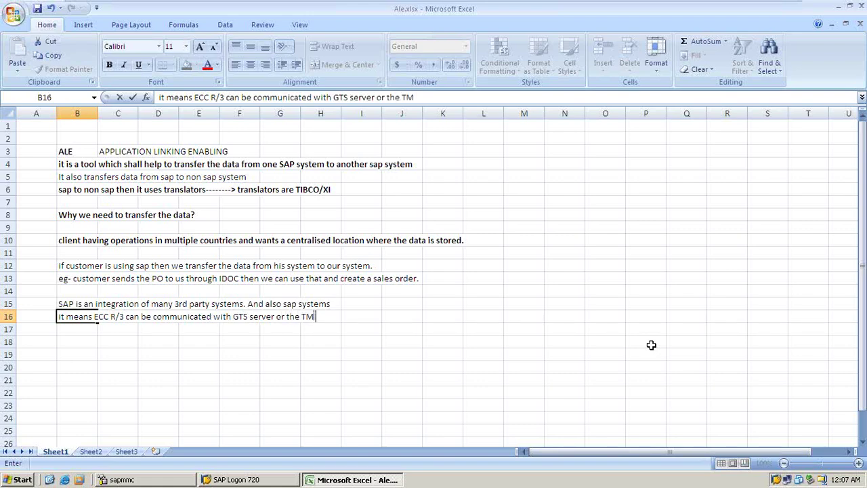
text(r.)
text(q)
key(BackSpace)
key(Return)
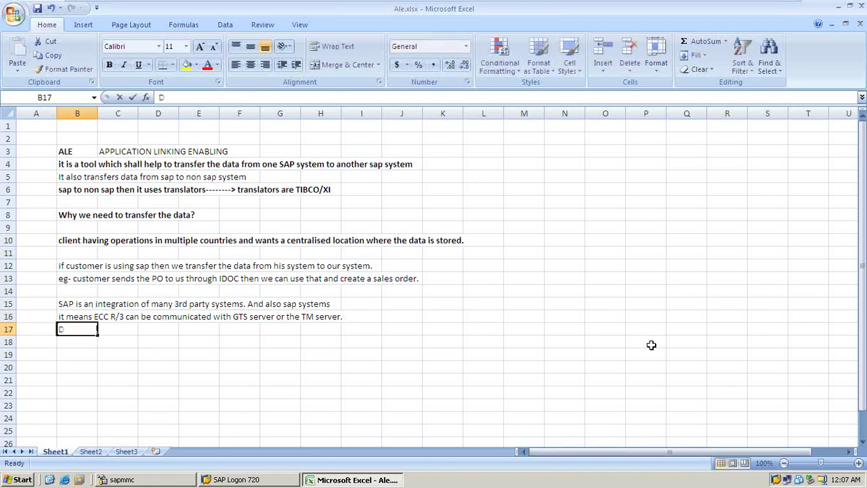
Enter "Data transfer can happen between all thes systems." in cell B17.
text(Dta)
key(BackSpace)
key(BackSpace)
text(a)
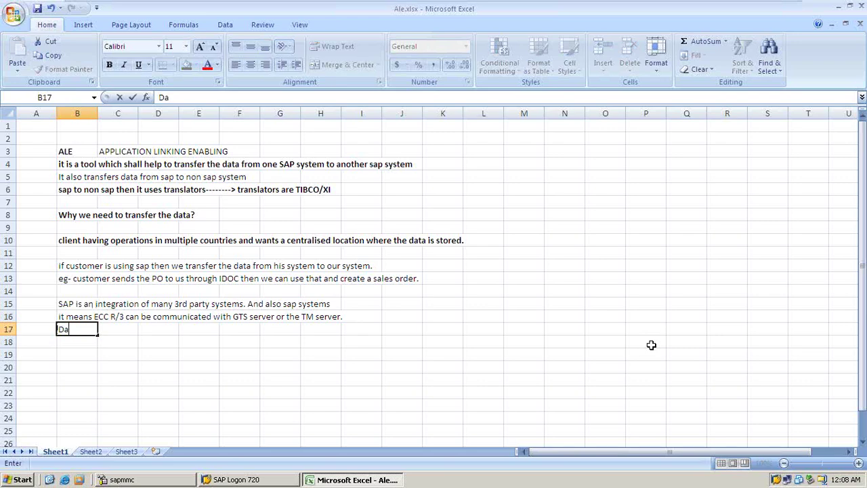
text(ta transfer can h)
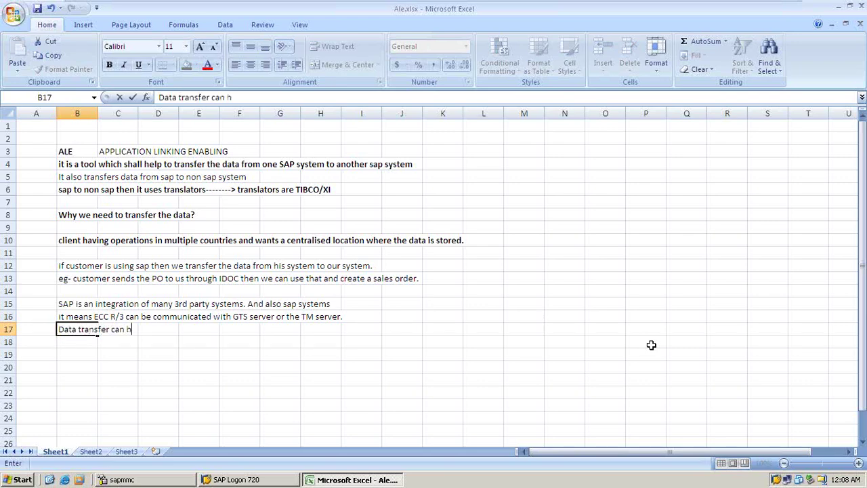
text(appen betw)
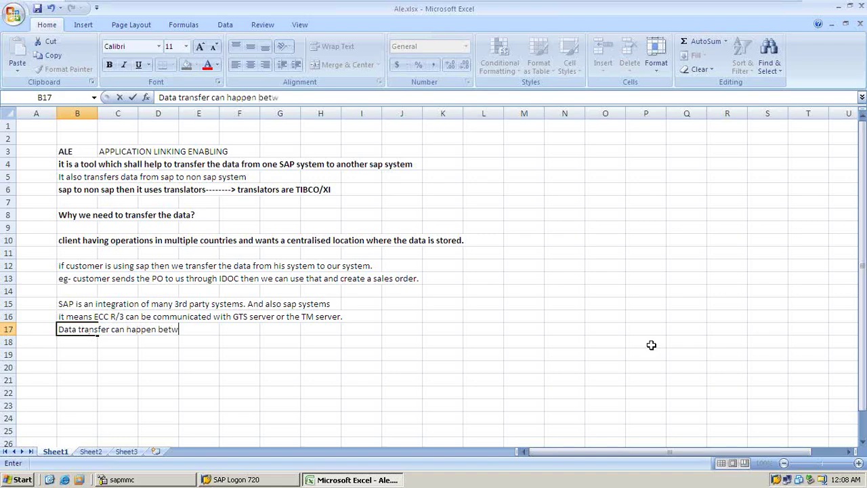
text(een all thes s)
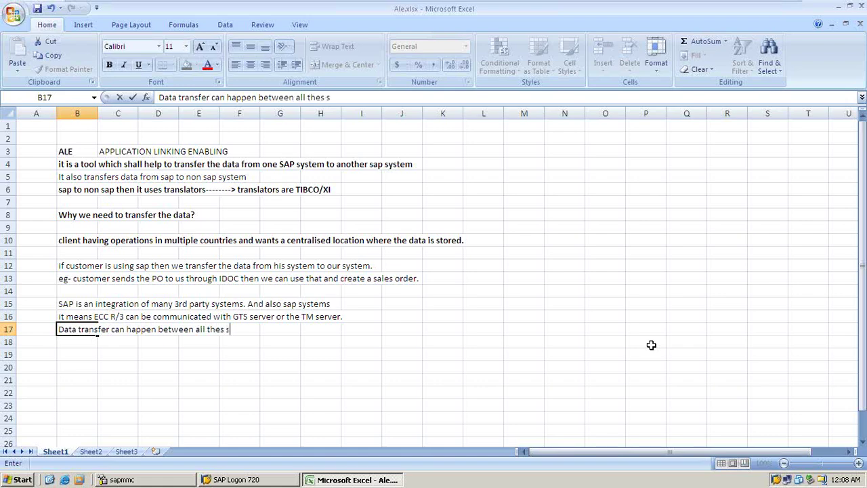
text(ystems/)
key(BackSpace)
text(.)
key(Return)
key(Return)
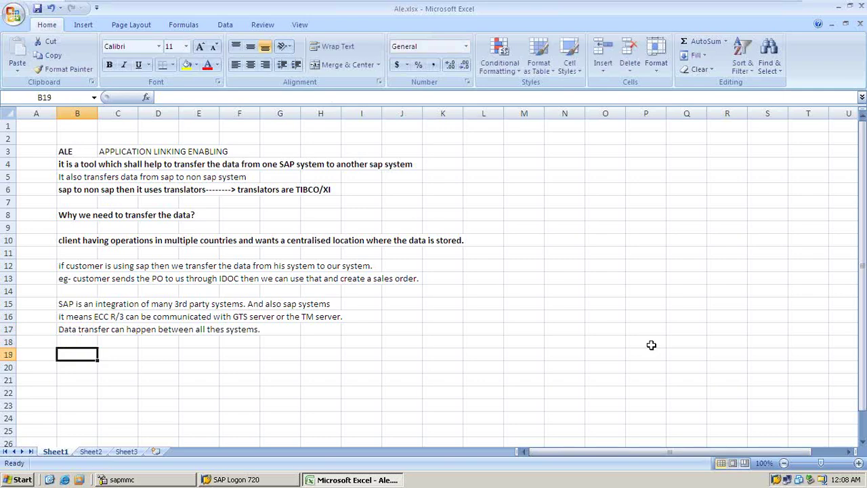
Enter the heading "What are the advantages of ALE" in cell B19.
text(W)
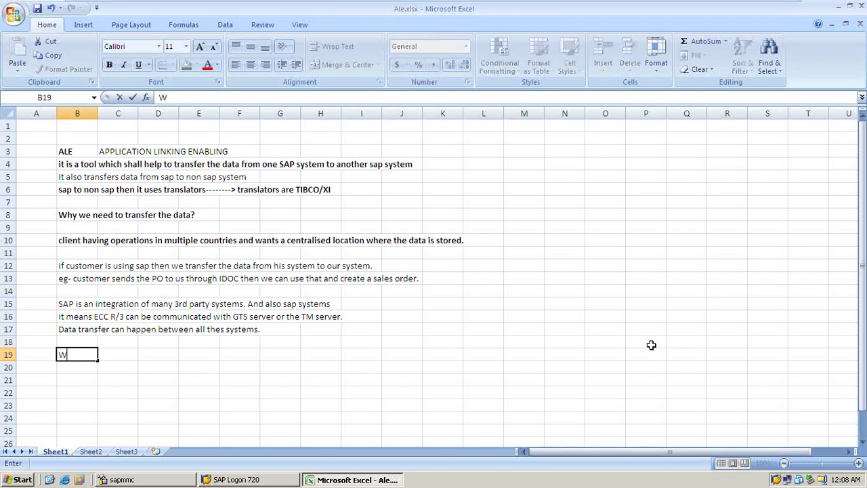
text(hat are the)
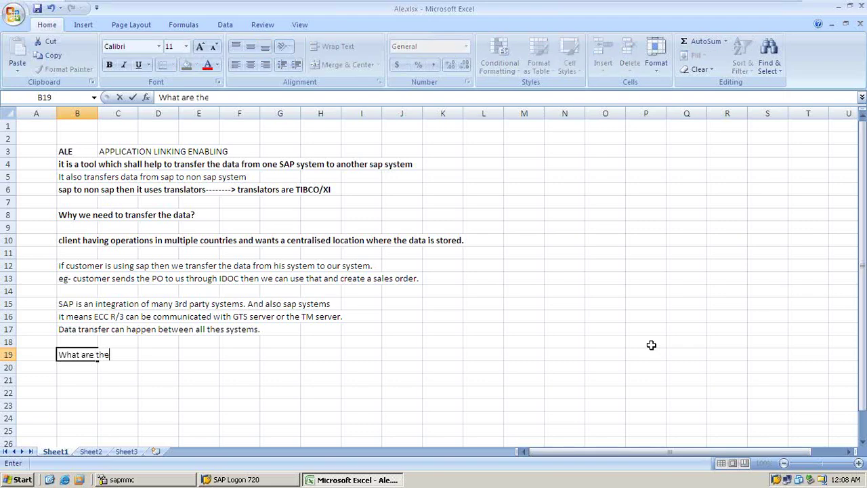
text( advantages of ALE)
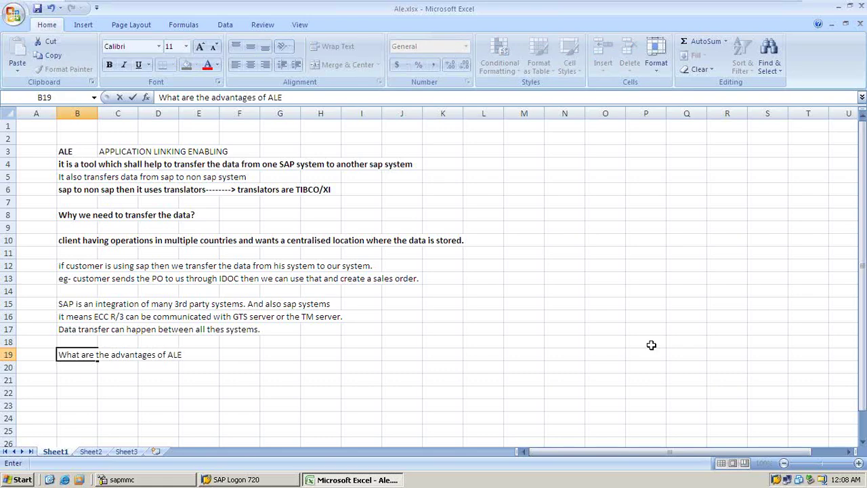
key(Return)
Enter the first advantage, "1)It will save the time of end users", in cell B20.
text(1)
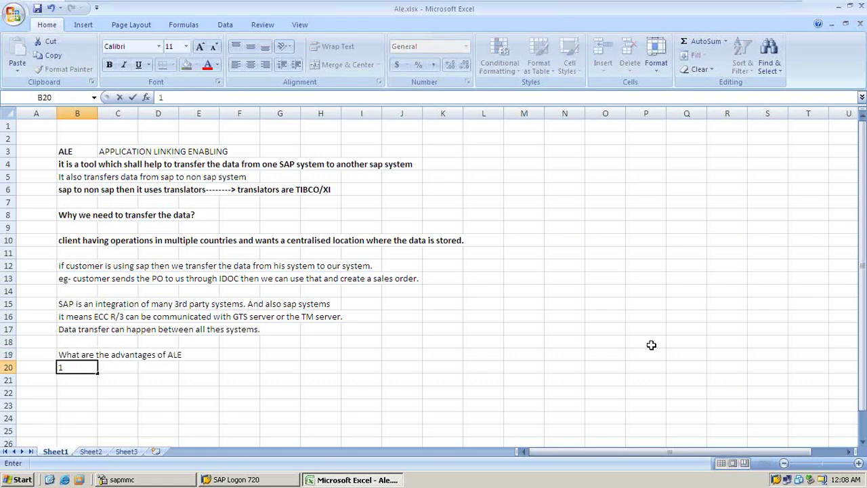
text())
text(It will save )
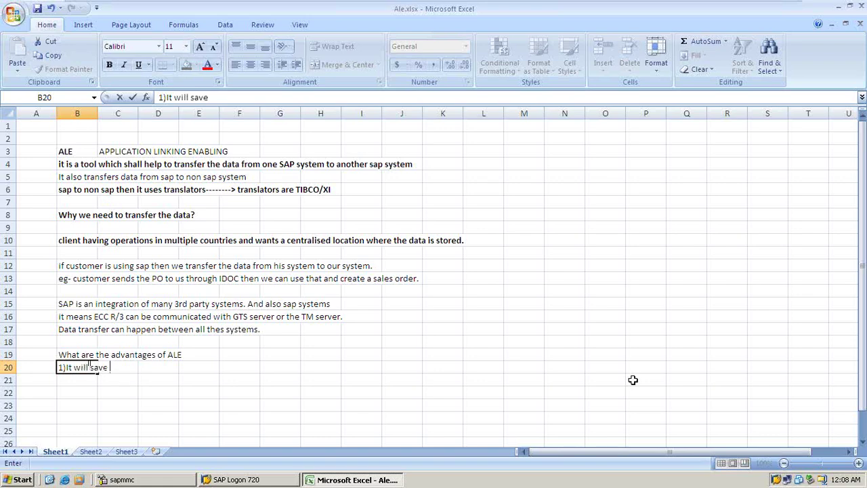
text(the time of end users)
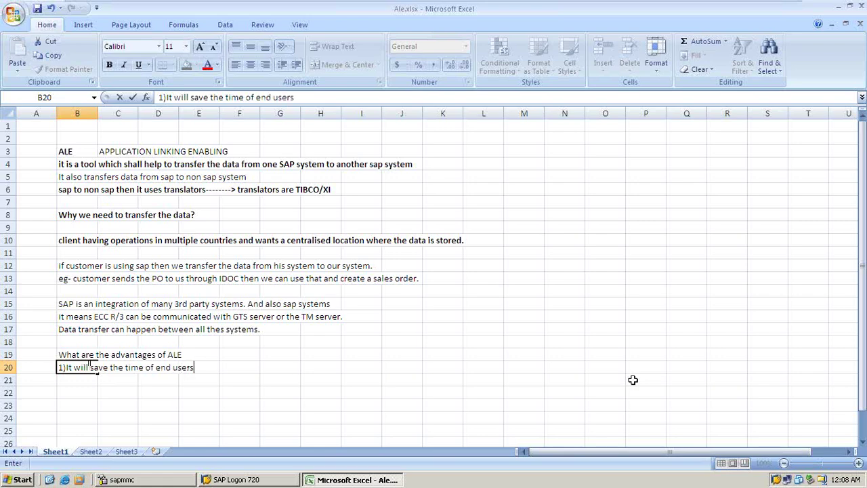
key(Return)
Enter the second advantage, "2) It will minimise paper work.", in cell B21.
text(2)
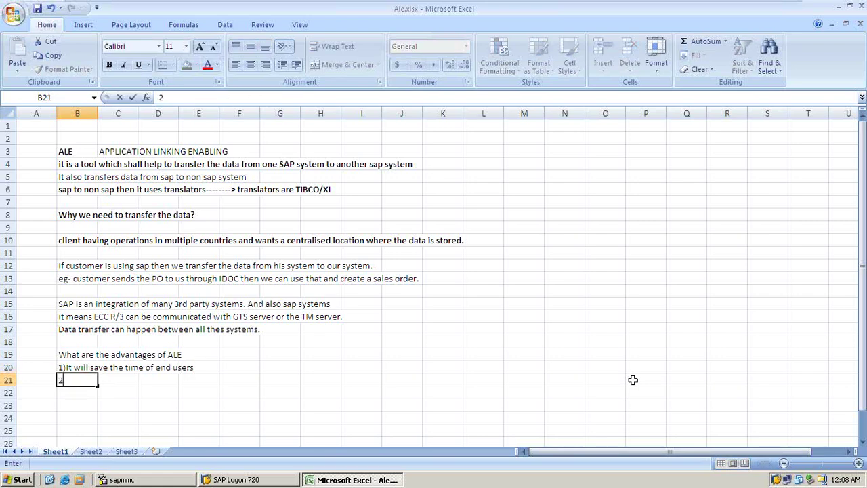
text(_)
key(BackSpace)
text() It will minis)
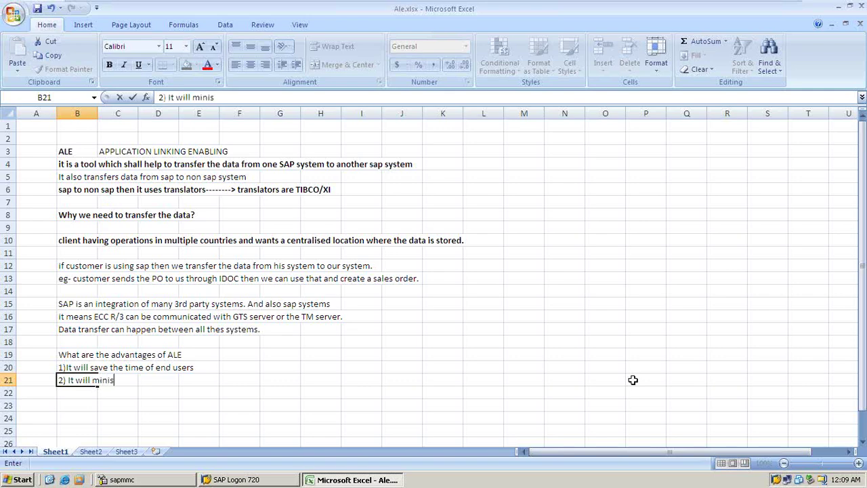
key(BackSpace)
text(mise paper wor)
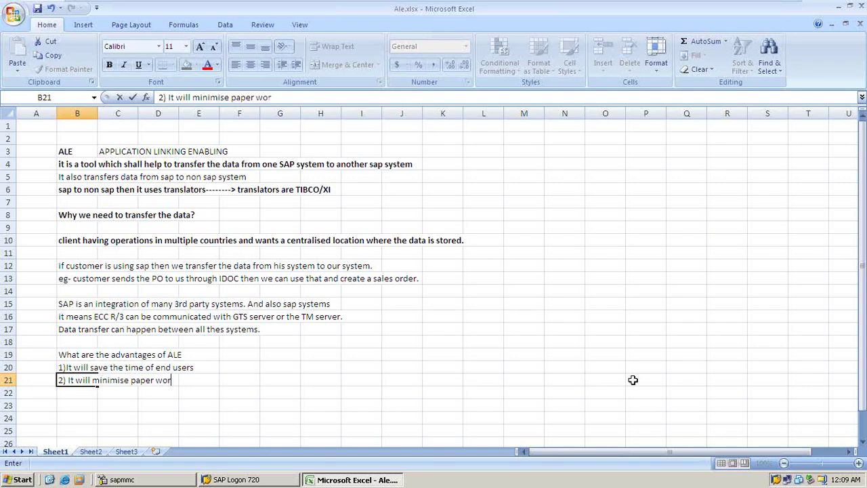
text(k.)
key(Return)
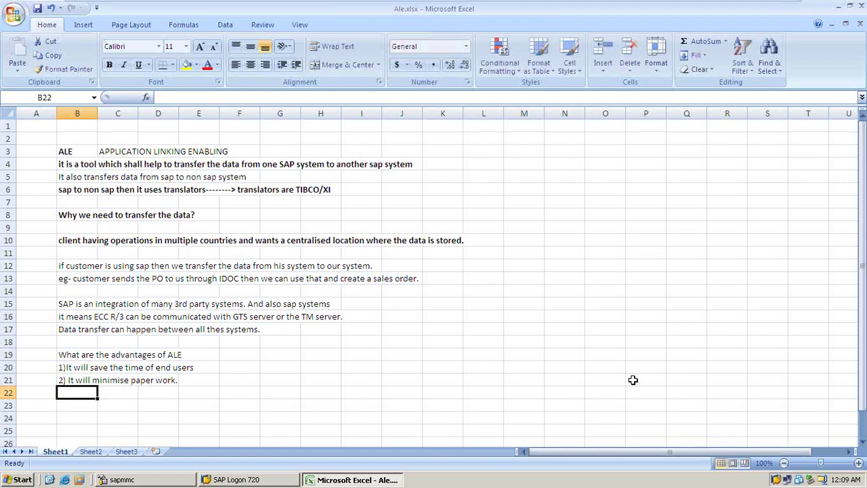
Enter the third advantage, "3 it will minimise manual mistakes", in cell B22.
text(3 it)
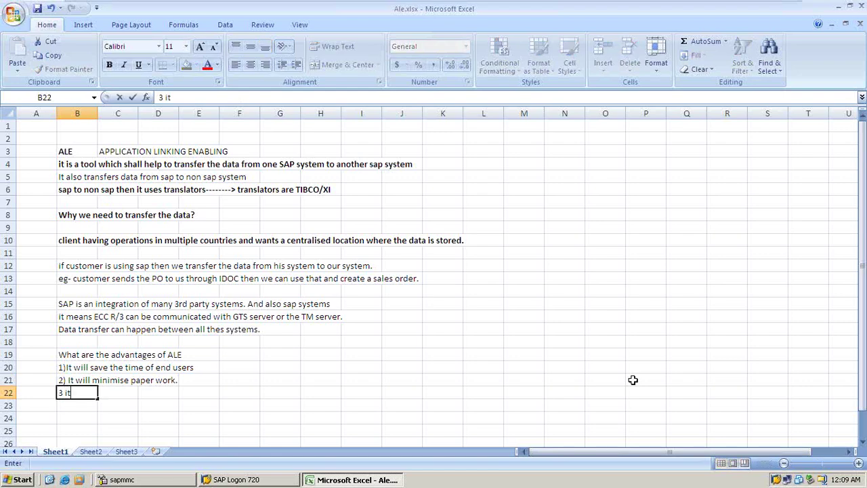
text( will minisime manual)
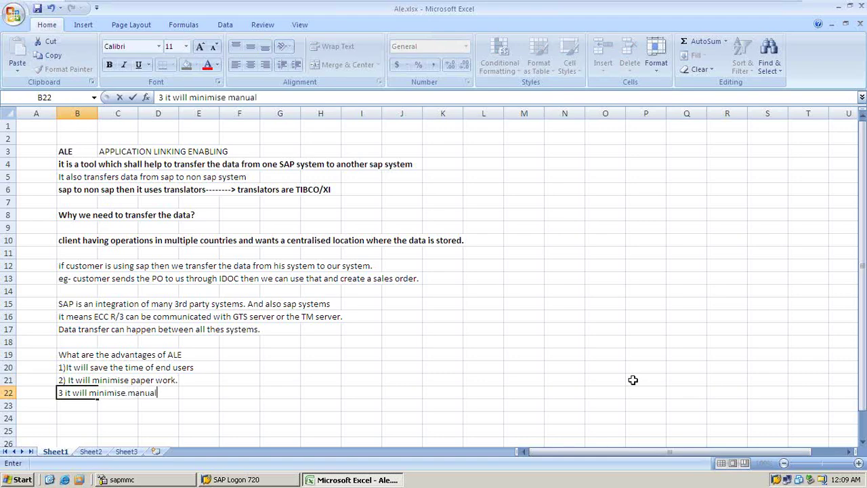
text( mistakes)
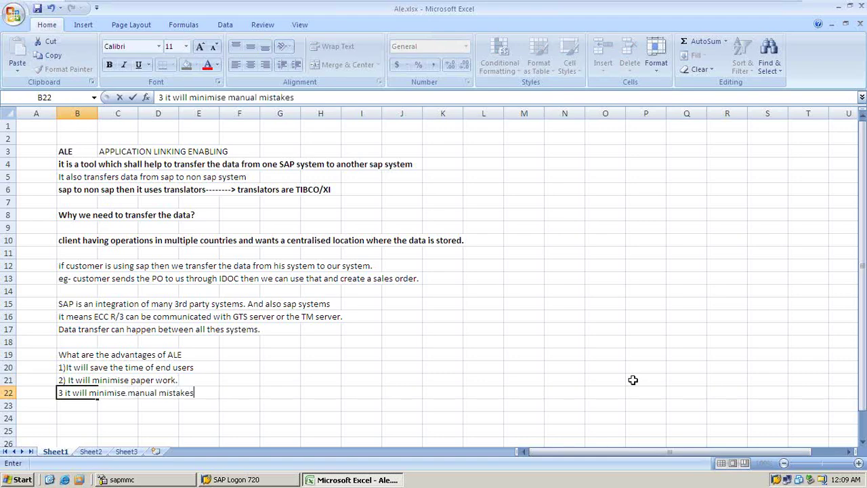
key(Return)
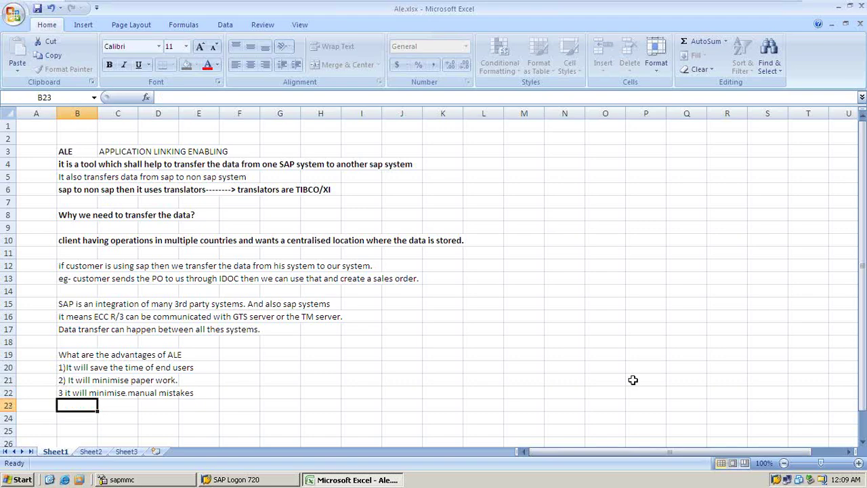
Enter the term "IDOC" in cell B24 and its expansion "Intermediate Document" in cell C24.
key(Return)
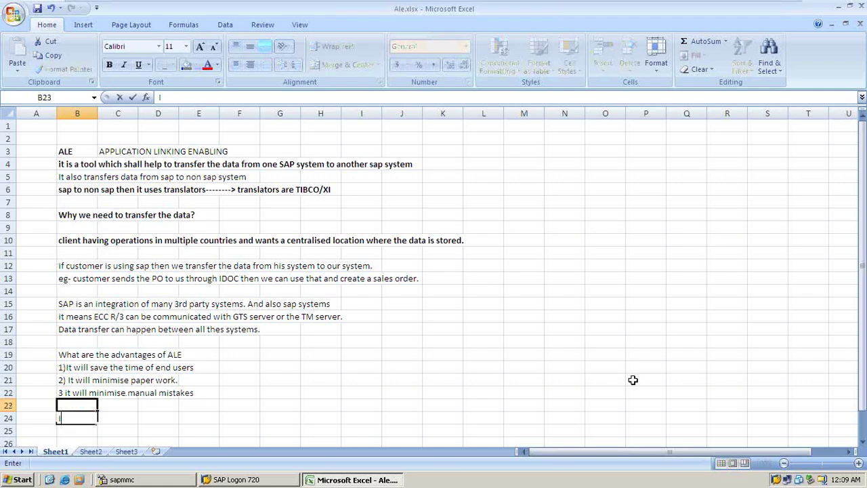
text(IDOC)
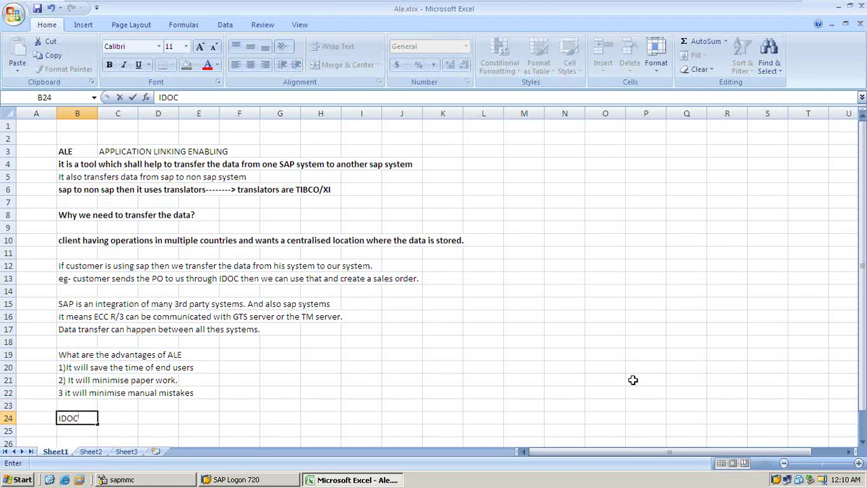
key(Tab)
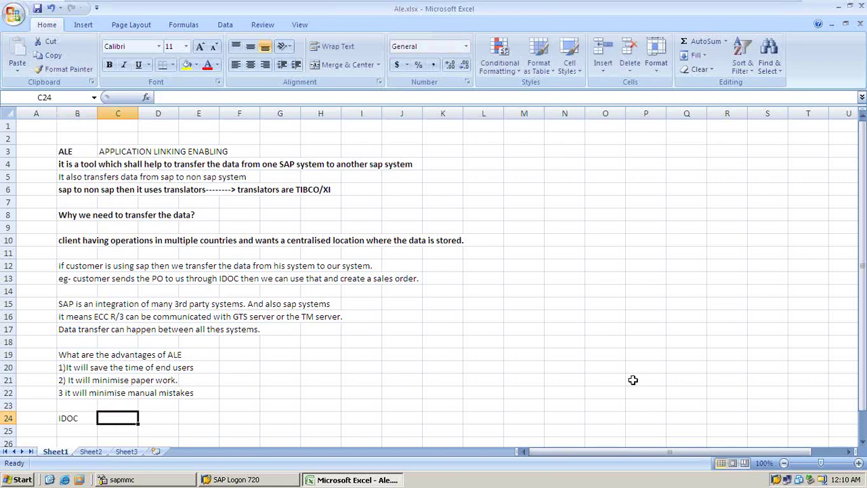
text(Inter)
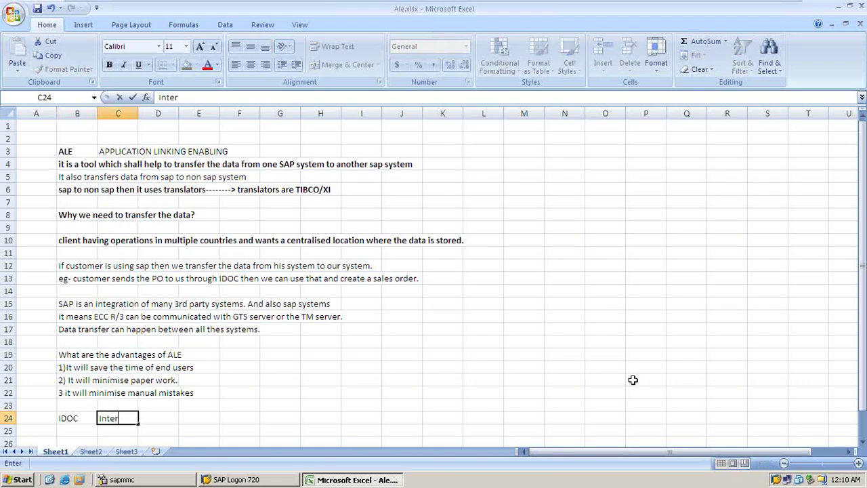
text(mediate )
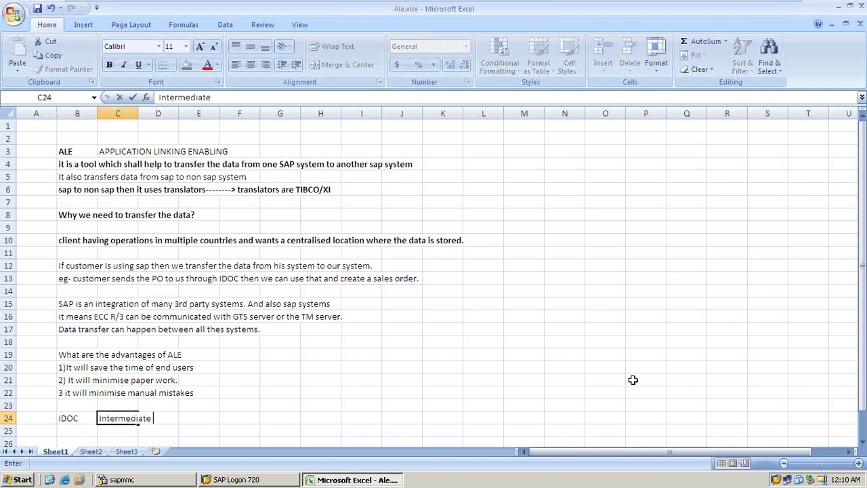
text(Document)
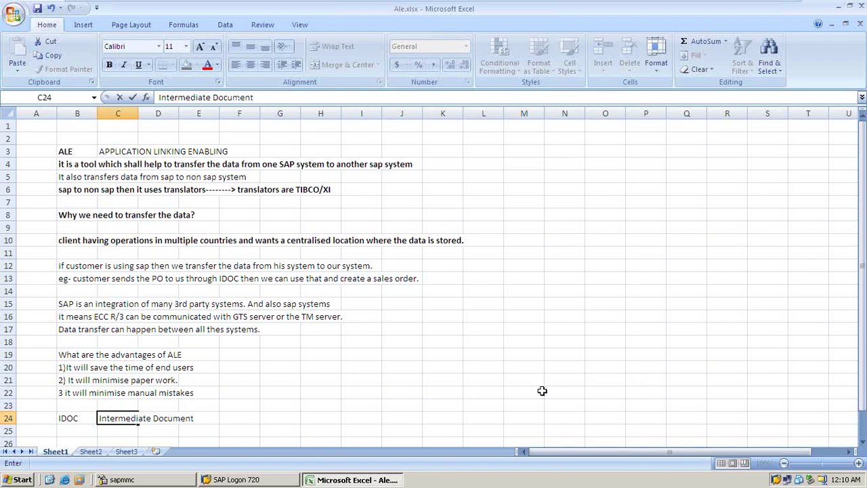
Make the IDOC term, its expansion "Intermediate Document" and the "APPLICATION LINKING ENABLING" text in row 3 bold.
click(79, 417)
click(109, 64)
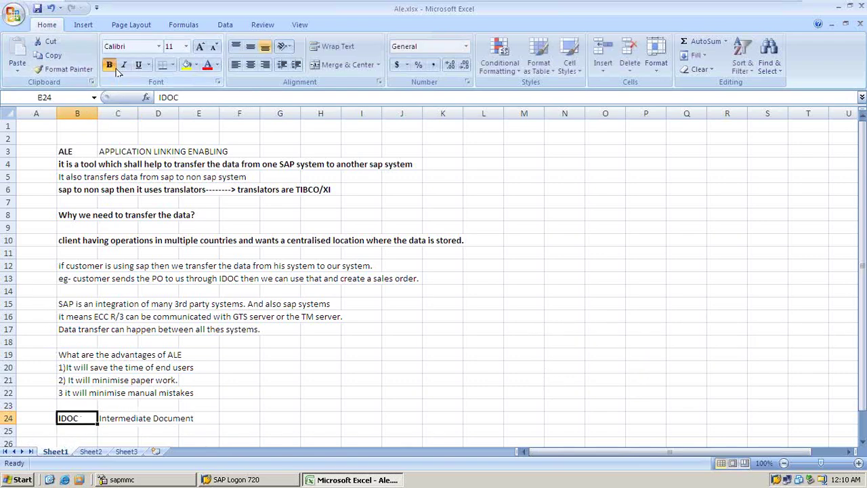
drag(111, 418, 204, 418)
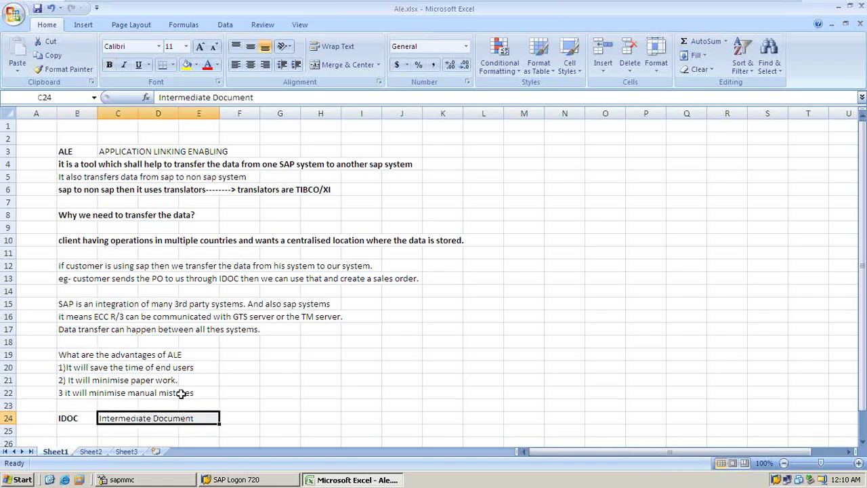
click(109, 65)
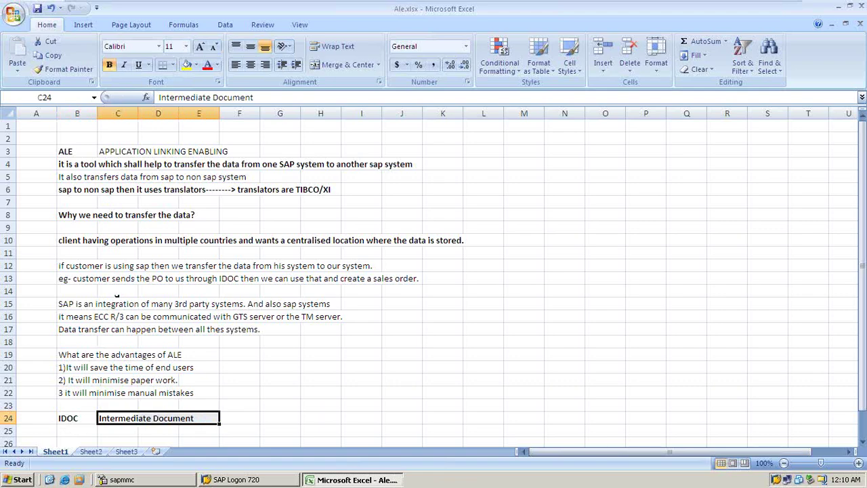
drag(107, 151, 226, 147)
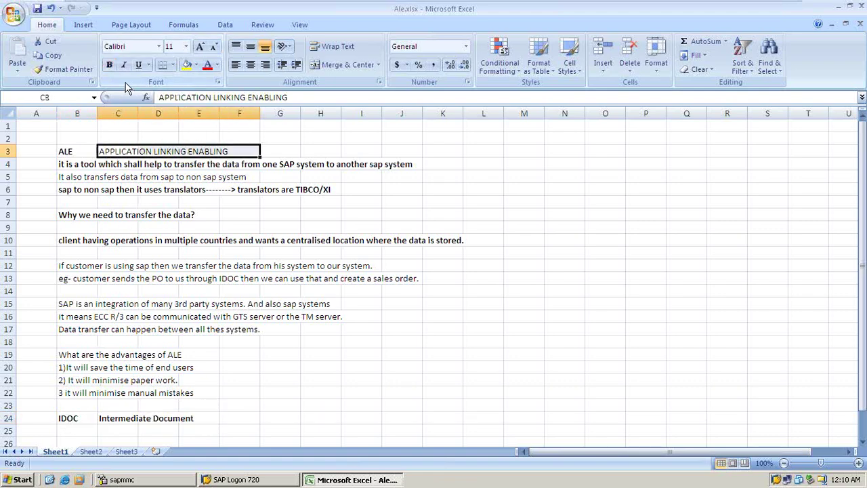
click(110, 65)
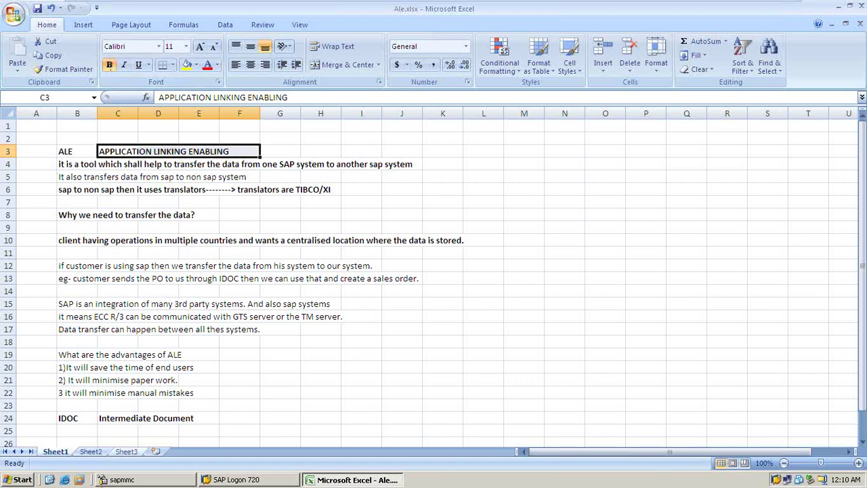
Enter "It is a data container which shall help to carry the data from the source system to the target system" in cell B25.
click(67, 428)
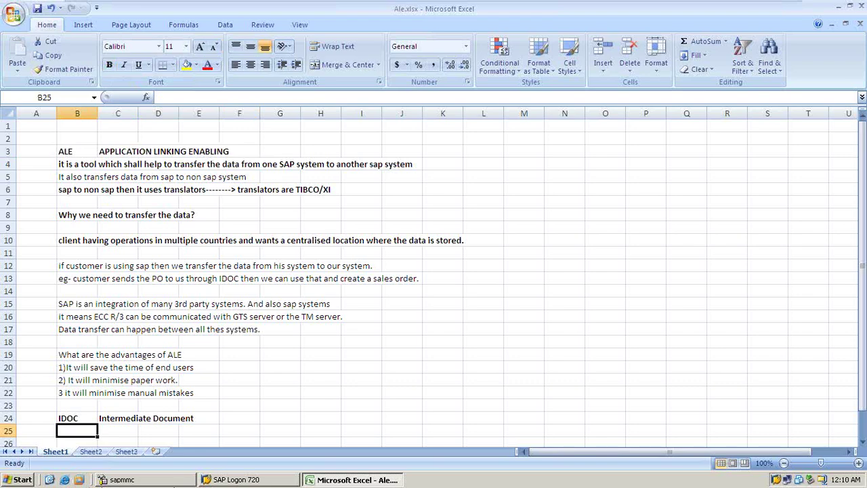
text(I)
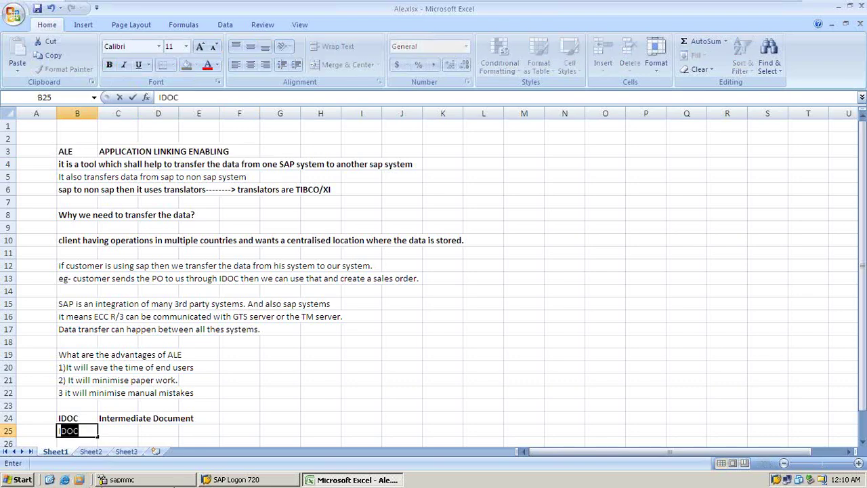
text(t is a data)
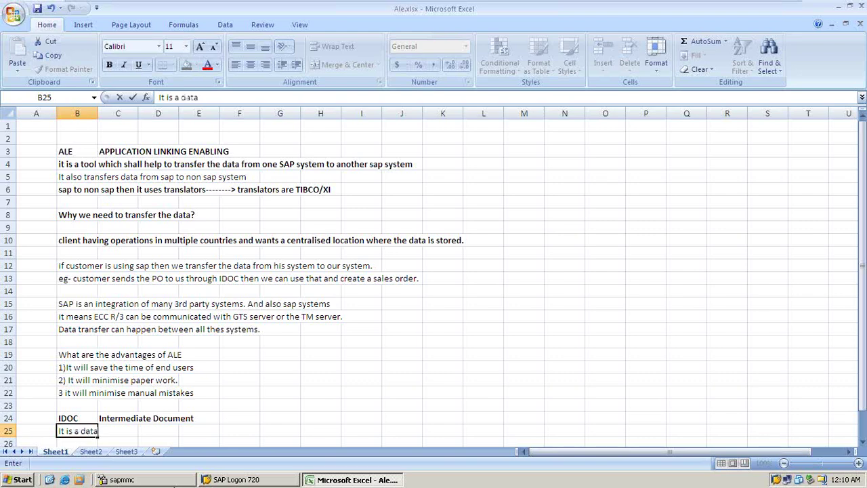
text( container whic)
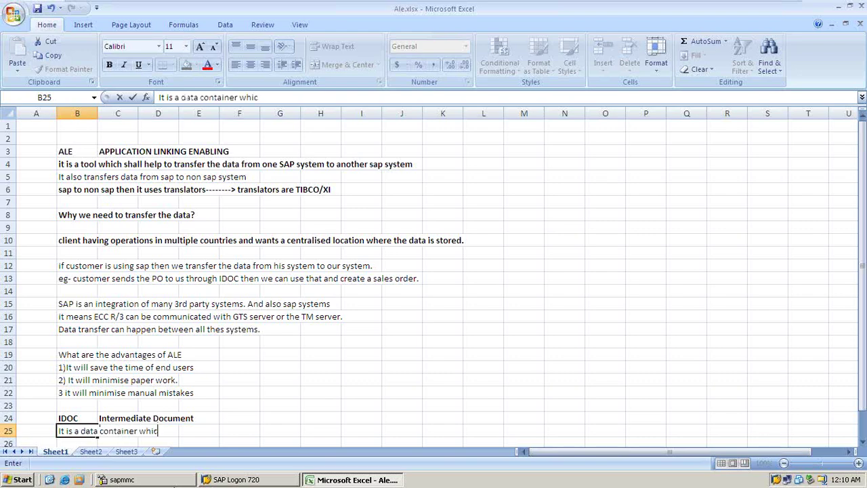
text(h shall help )
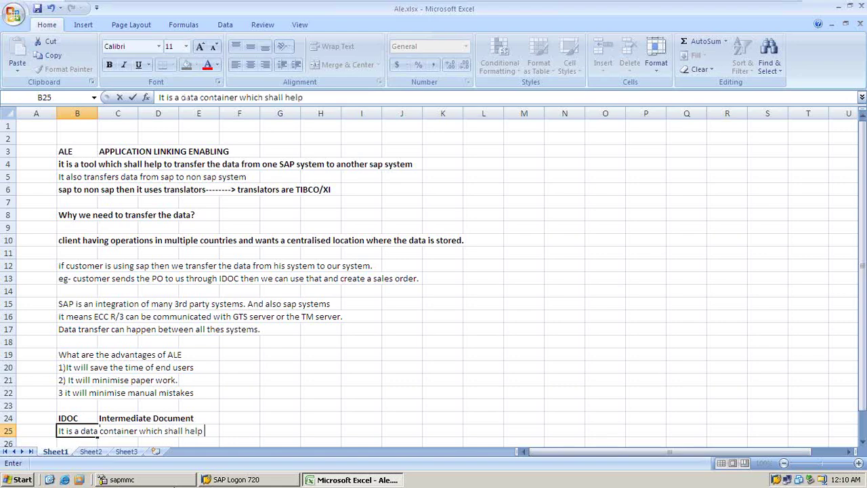
text(to carry the data)
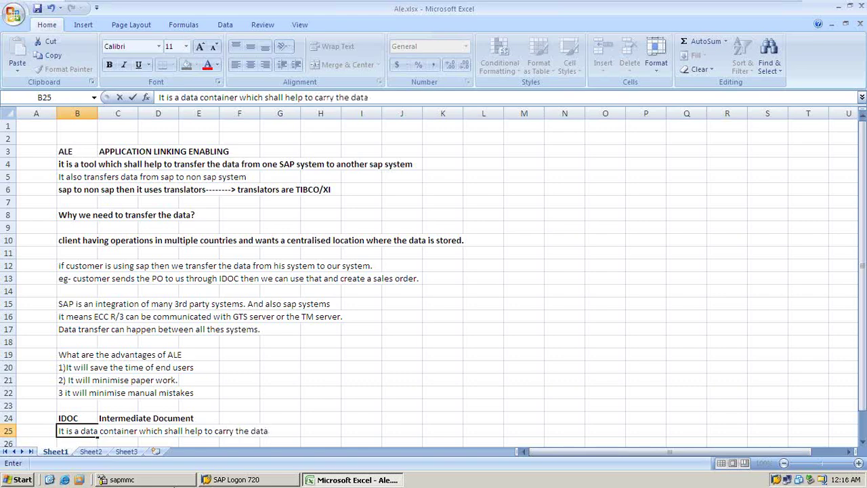
text( from the so)
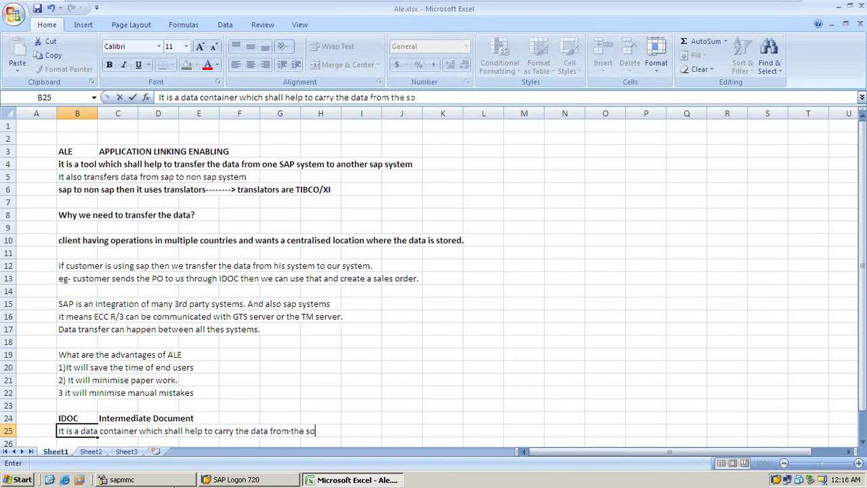
text(urce syst)
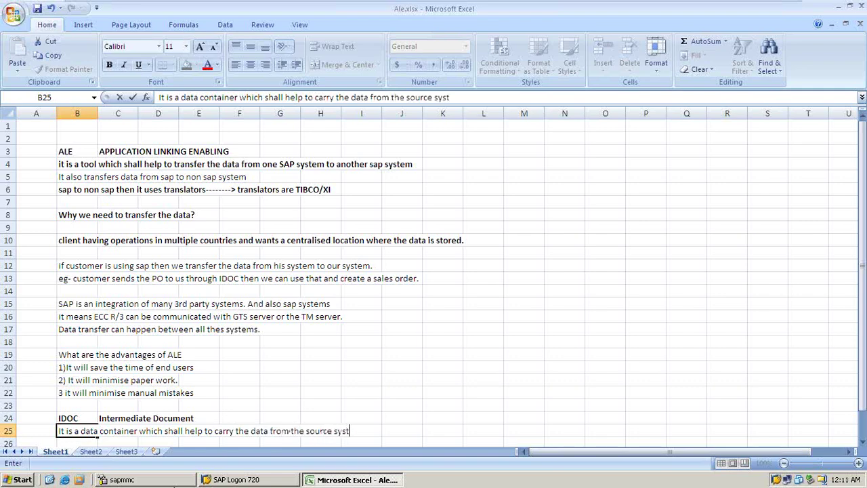
text(em to their)
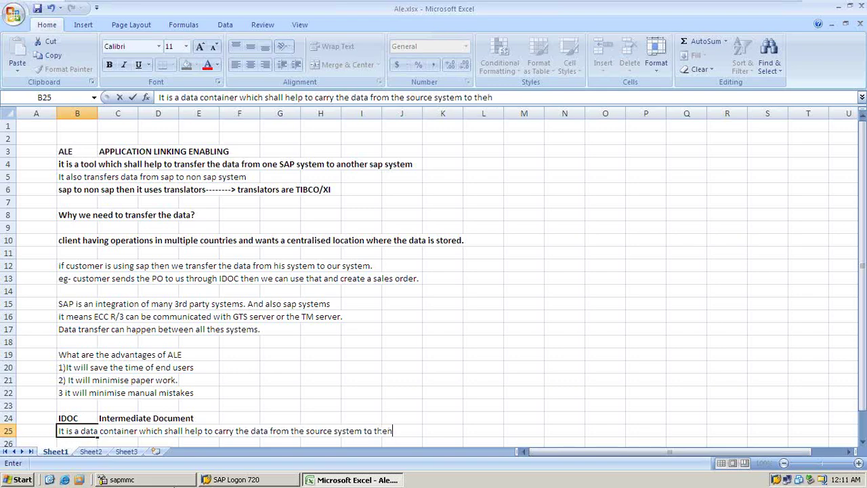
key(BackSpace)
key(BackSpace)
text(targer)
key(BackSpace)
text(t system)
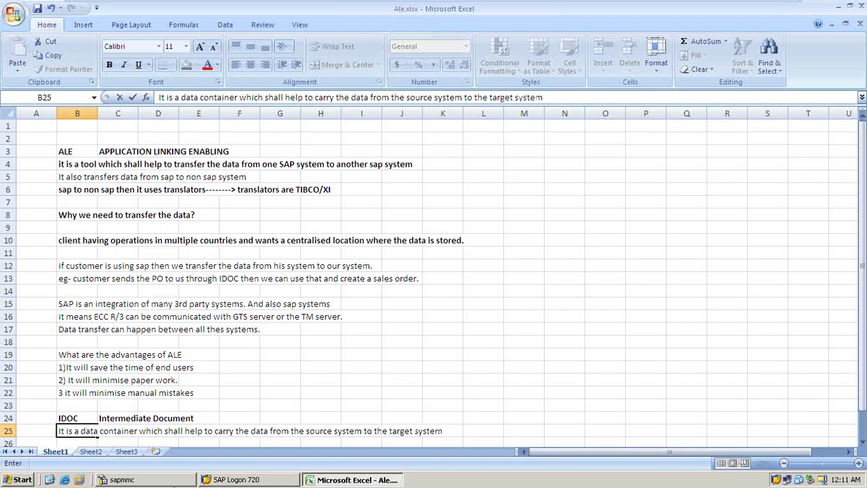
key(Return)
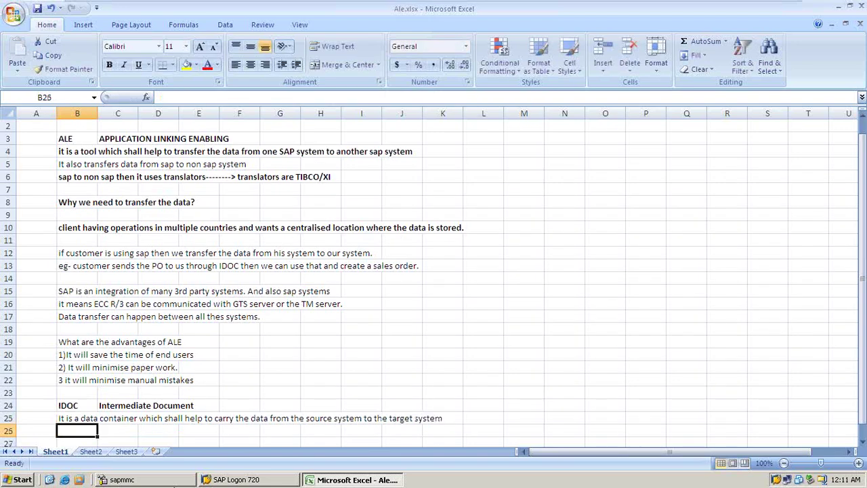
Enter "i.e it might be from SAP system to non SAP system." in cell B26.
text(i.e it mig)
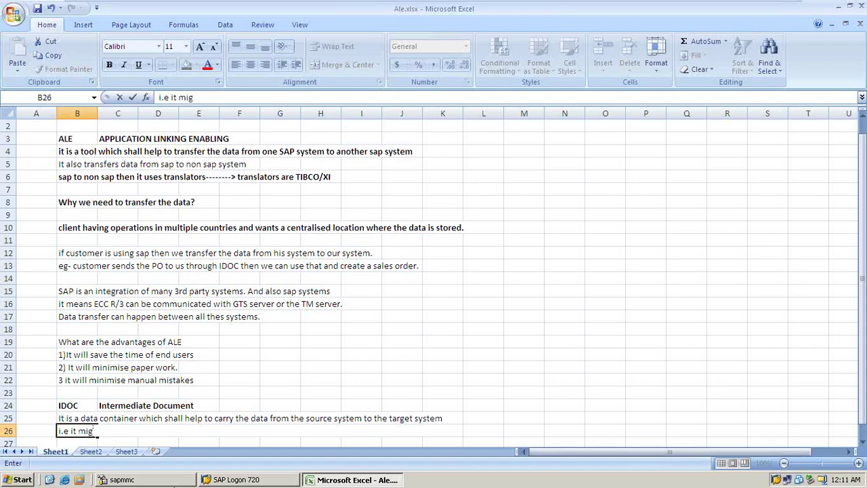
text(ht be from SAP)
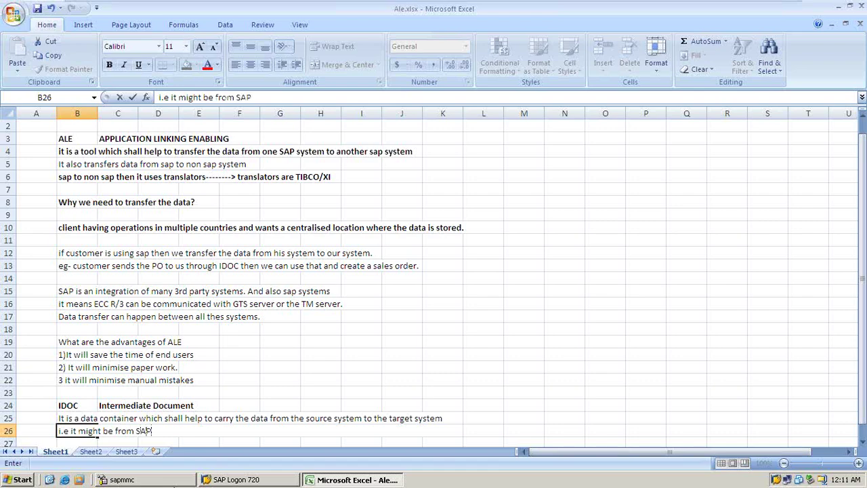
text( system to non S)
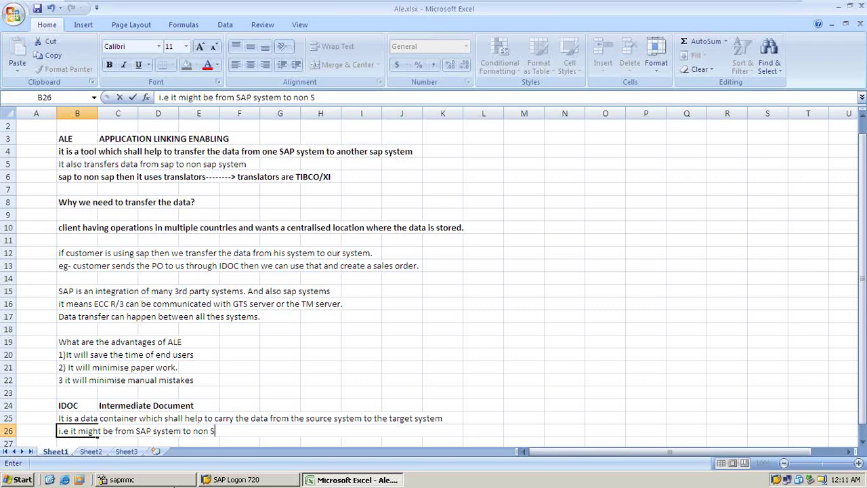
text(AP system.)
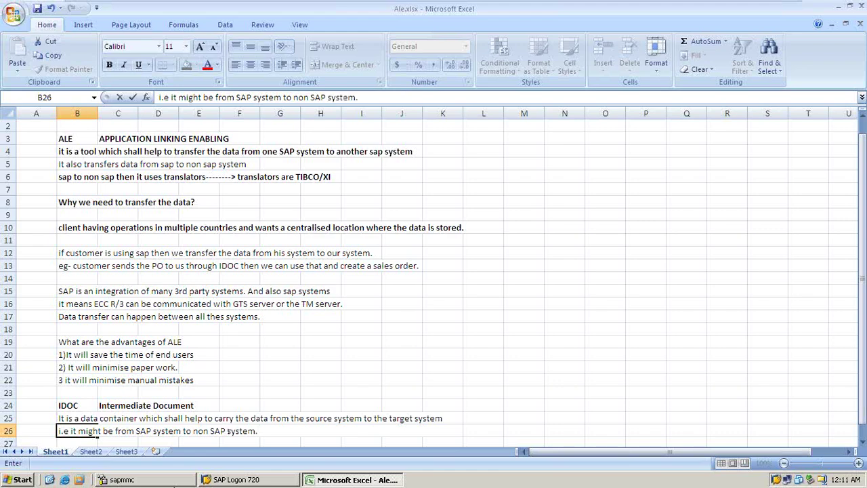
key(Return)
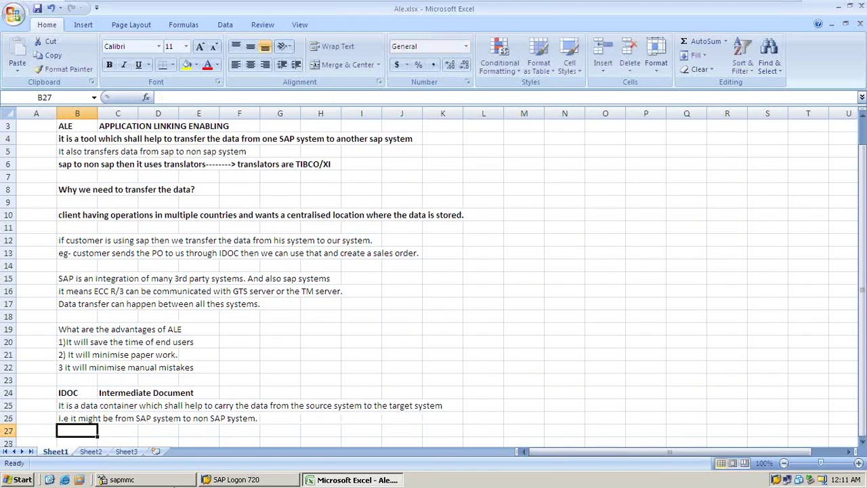
Enter "Each IDOC contains aunique no and with this we can track whether this idoc is successfully sent or not." in cell B27.
text(Each)
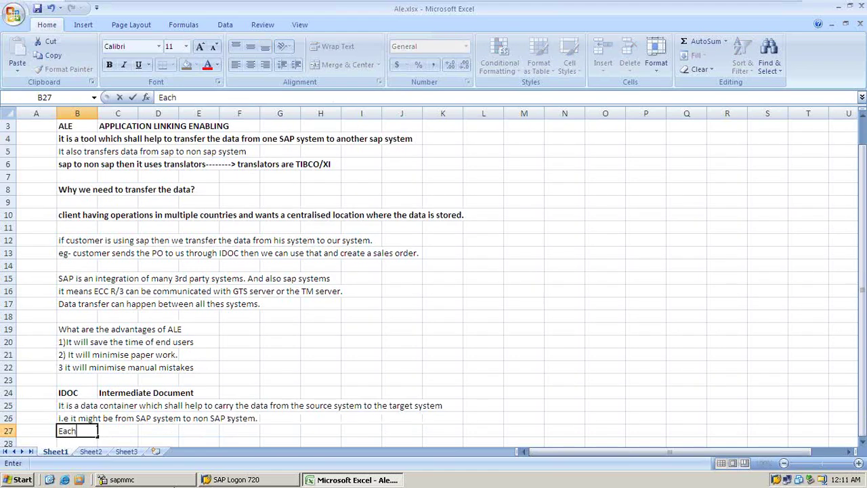
text( IDOC contains a)
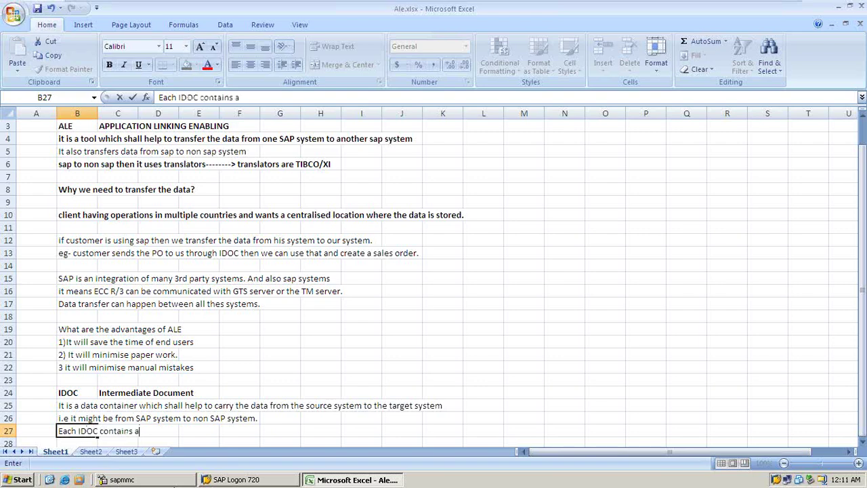
text(unique no and )
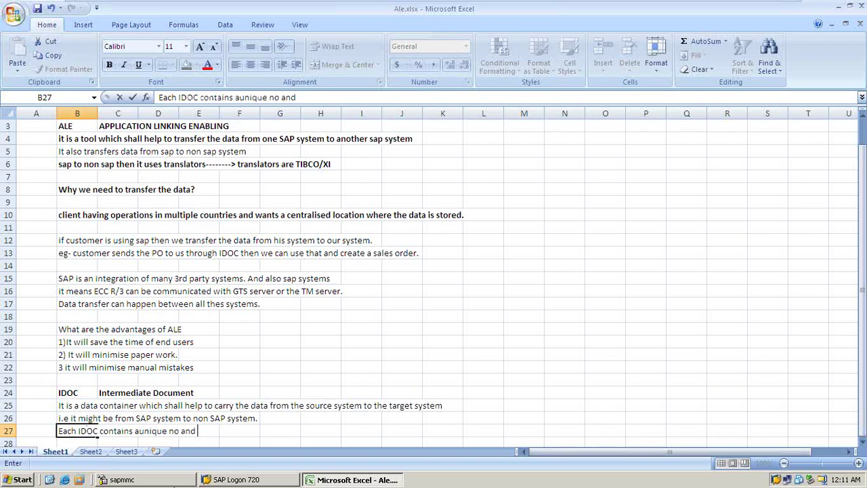
text(with this we can t)
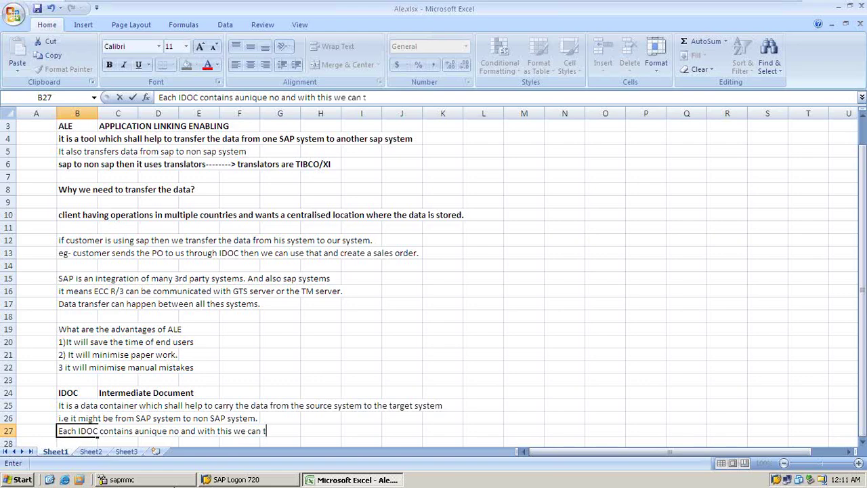
text(rack whether)
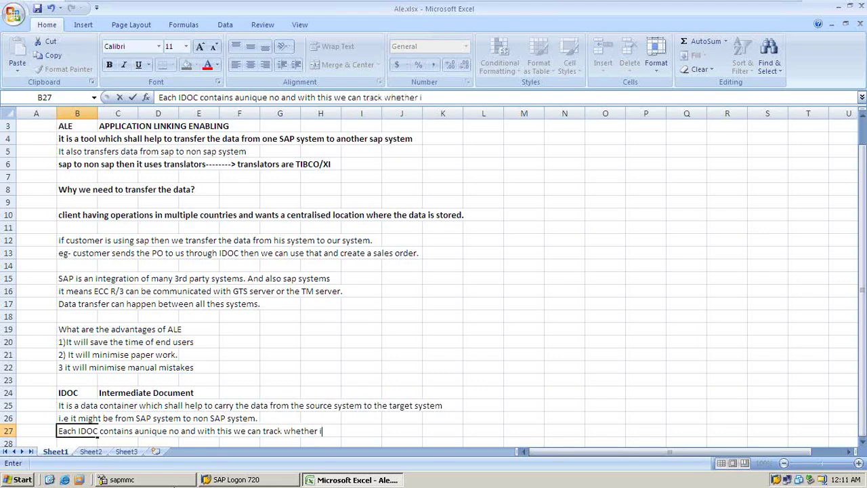
text( this idoc is )
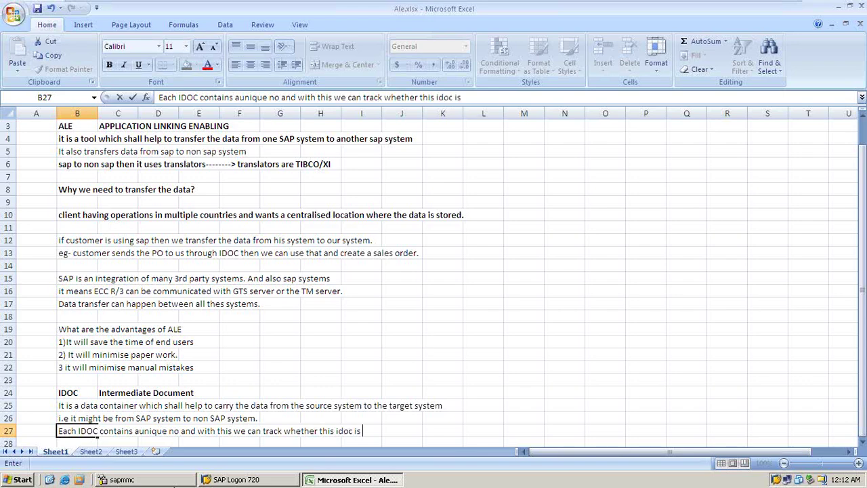
text(successfully sent)
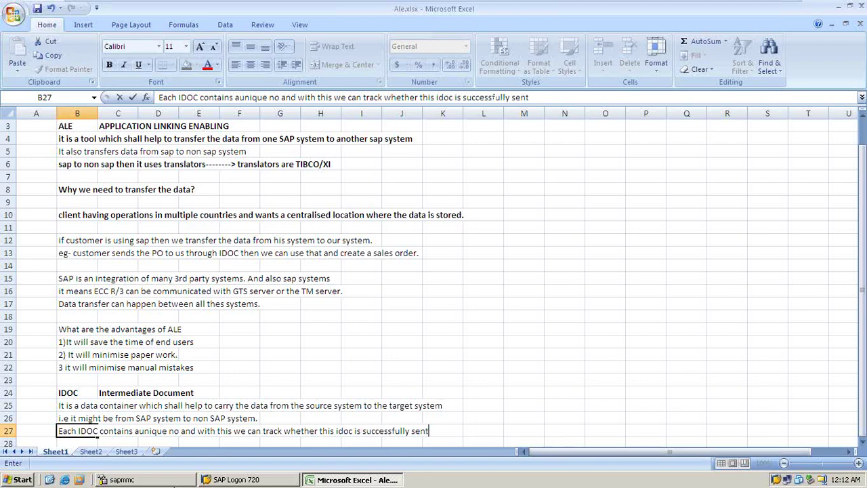
text( or not.)
key(Return)
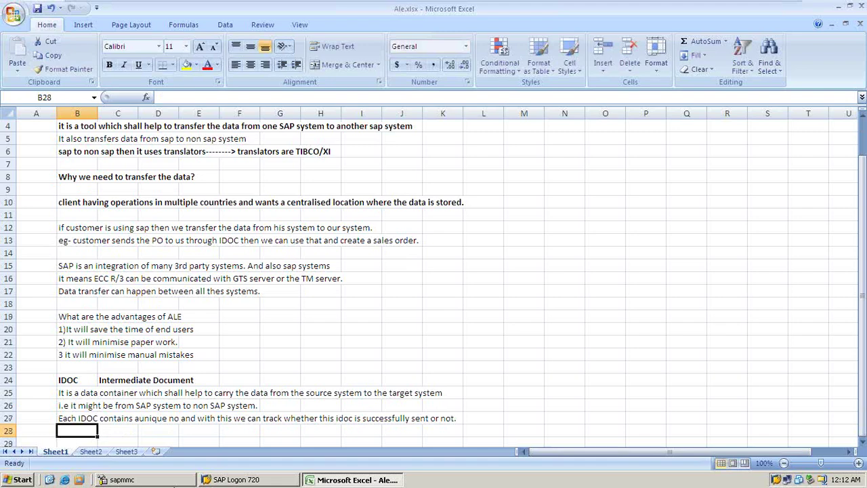
key(Return)
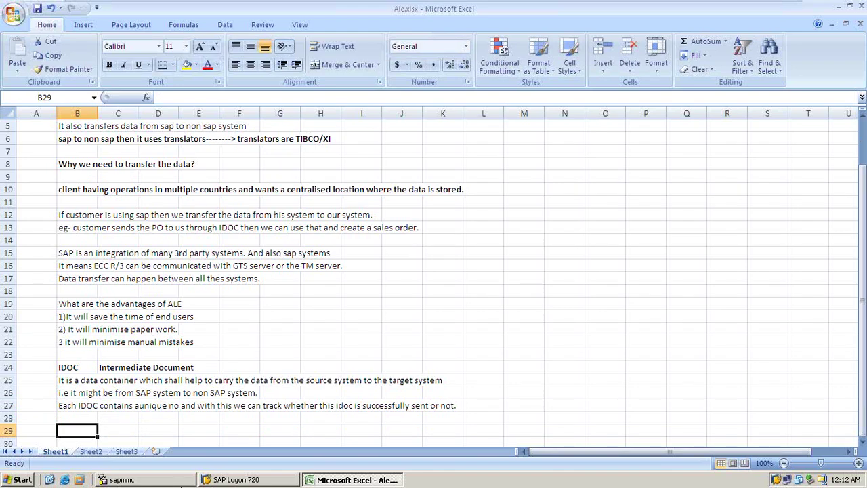
Apply an outside border to cell L25 and enter "sap" in it.
click(490, 381)
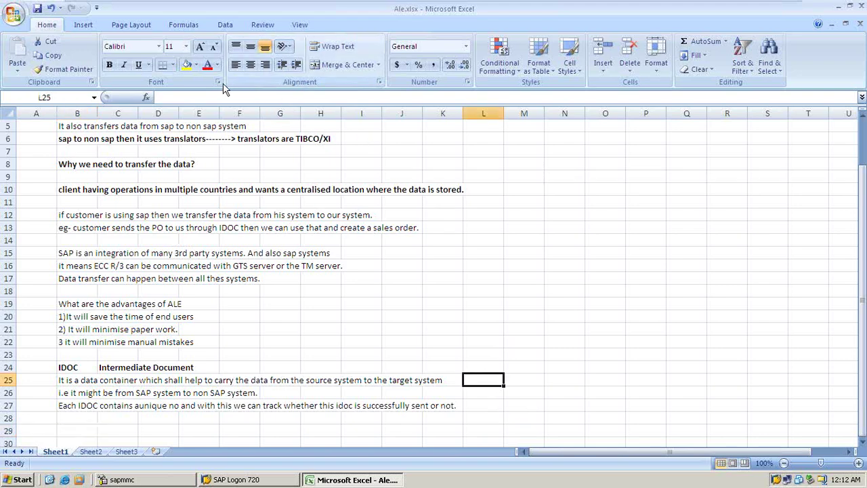
click(172, 65)
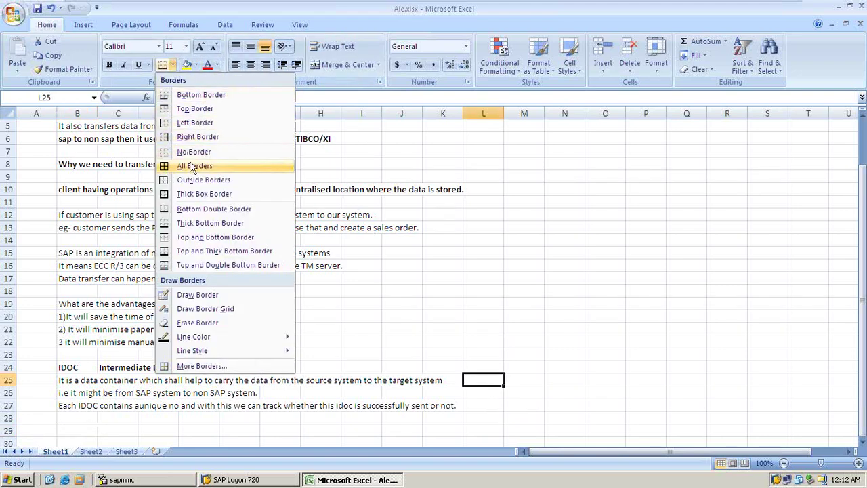
click(195, 180)
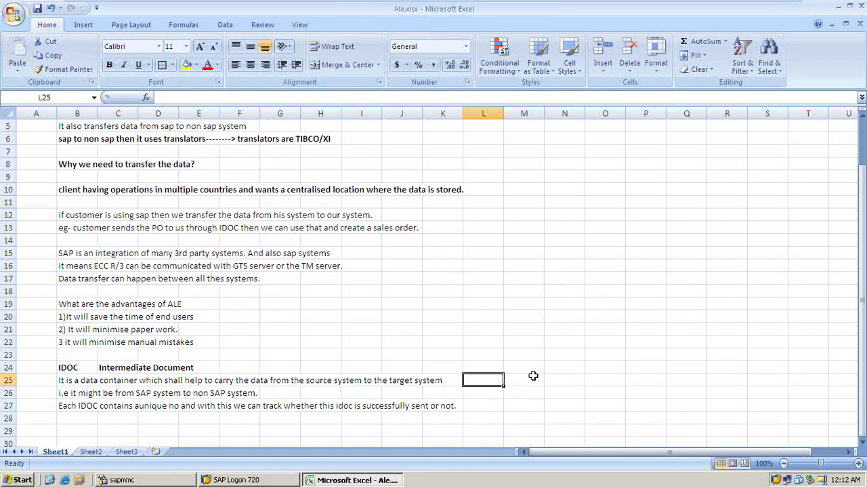
click(606, 380)
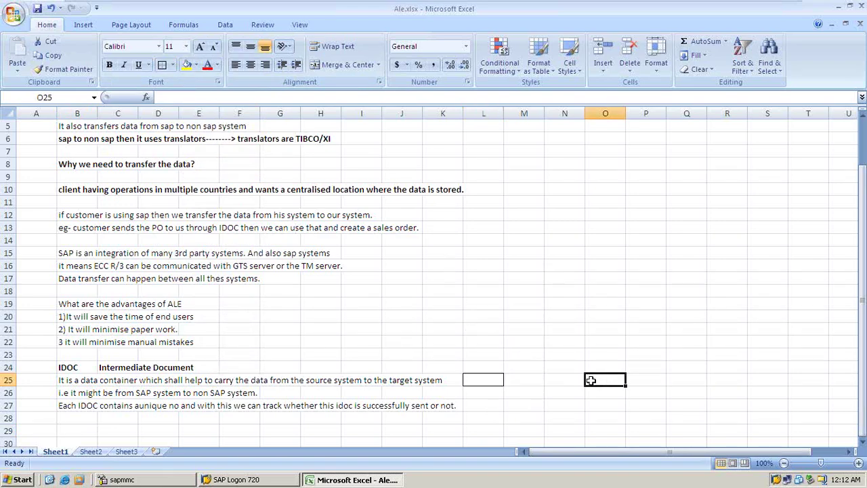
click(481, 379)
text(sap)
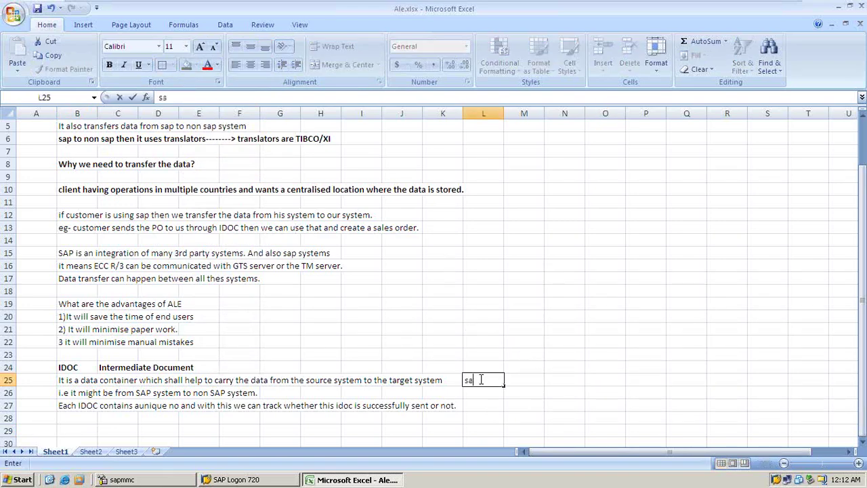
Apply an outside border to cell O25 and enter "non sap" in it.
click(610, 383)
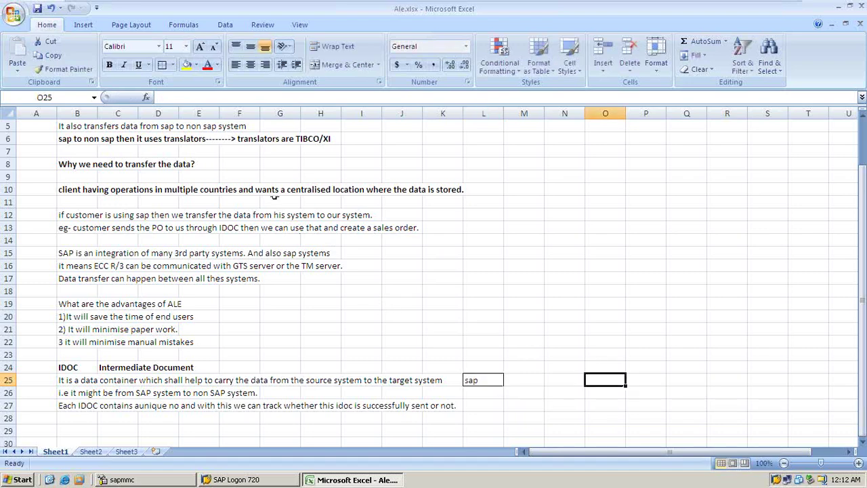
click(167, 65)
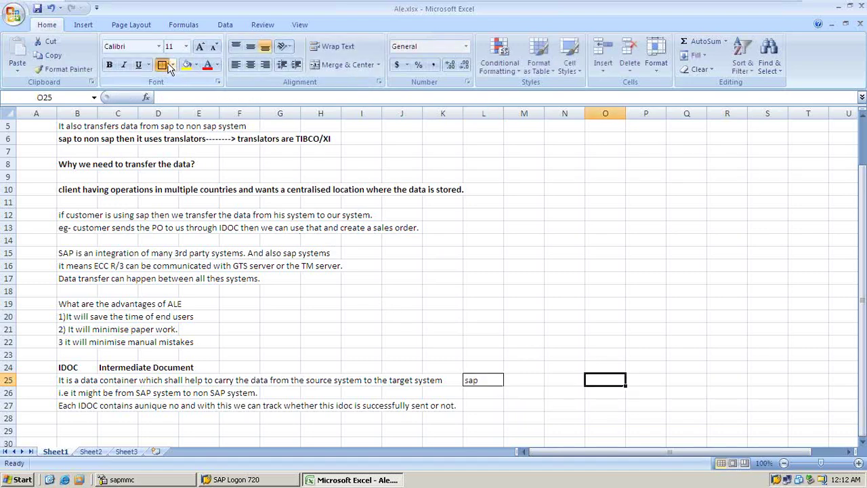
text(non sap)
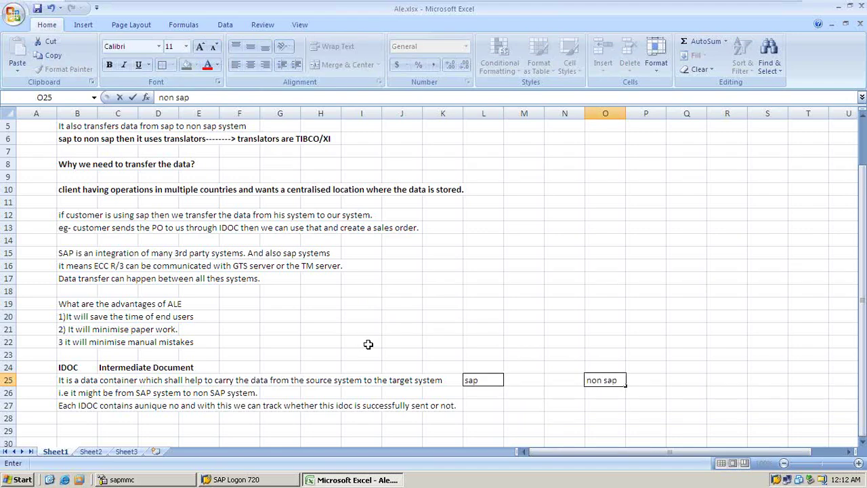
Try to enter a line of dashes ending in ">" in cell M25, pointing from the sap box to the non sap box.
click(506, 380)
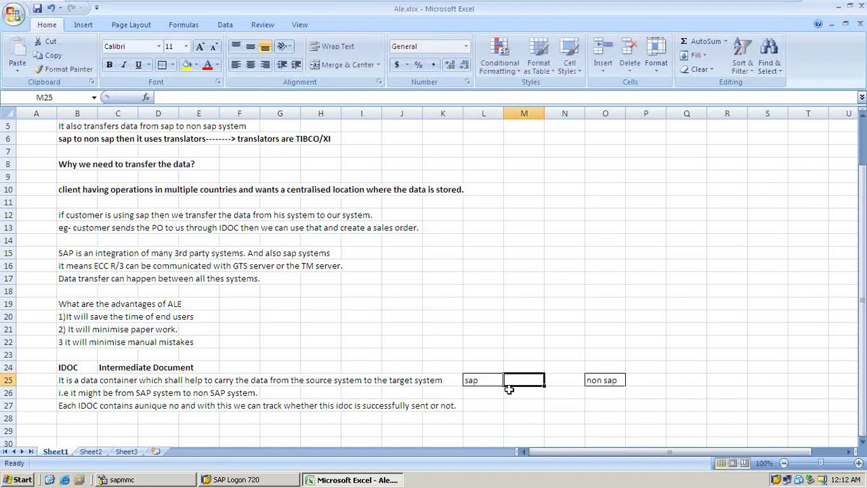
text(-----------------------------)
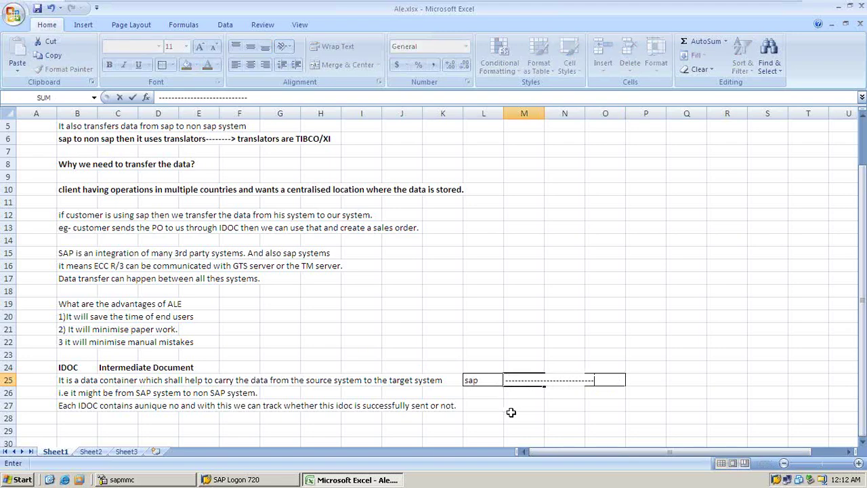
key(BackSpace)
key(BackSpace)
key(BackSpace)
click(526, 366)
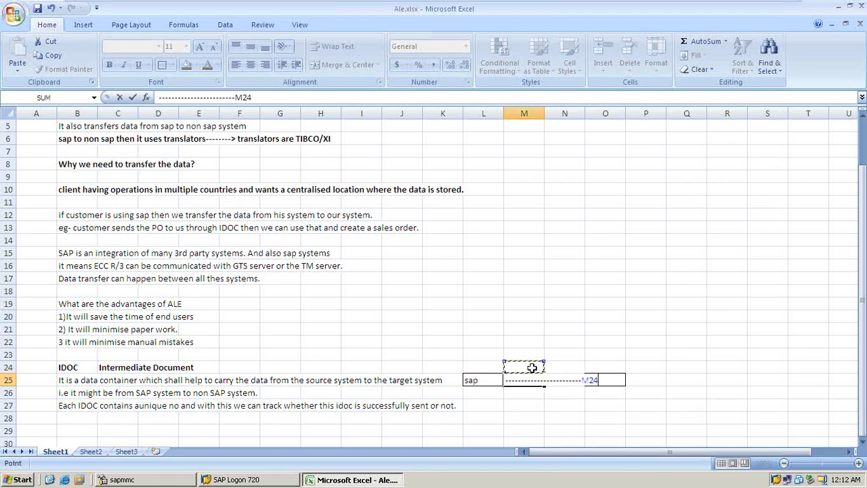
click(547, 404)
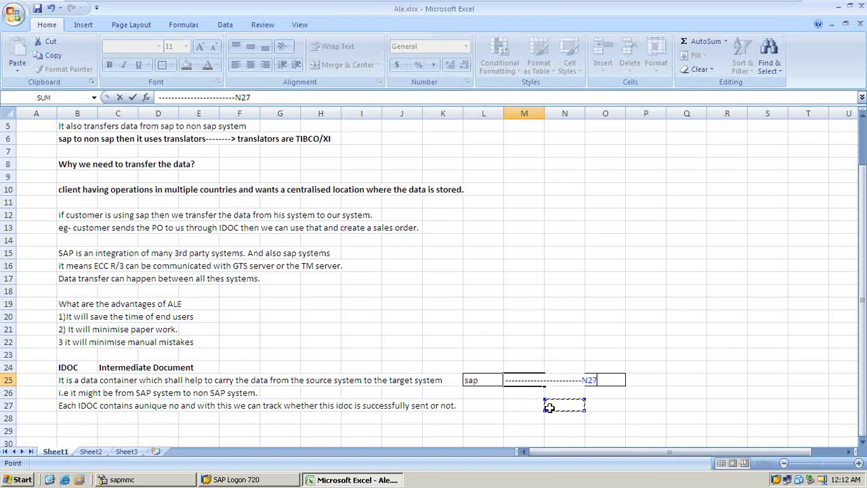
key(BackSpace)
key(BackSpace)
key(BackSpace)
click(557, 405)
key(BackSpace)
key(BackSpace)
key(BackSpace)
text(>)
click(565, 403)
key(BackSpace)
key(BackSpace)
key(BackSpace)
click(600, 416)
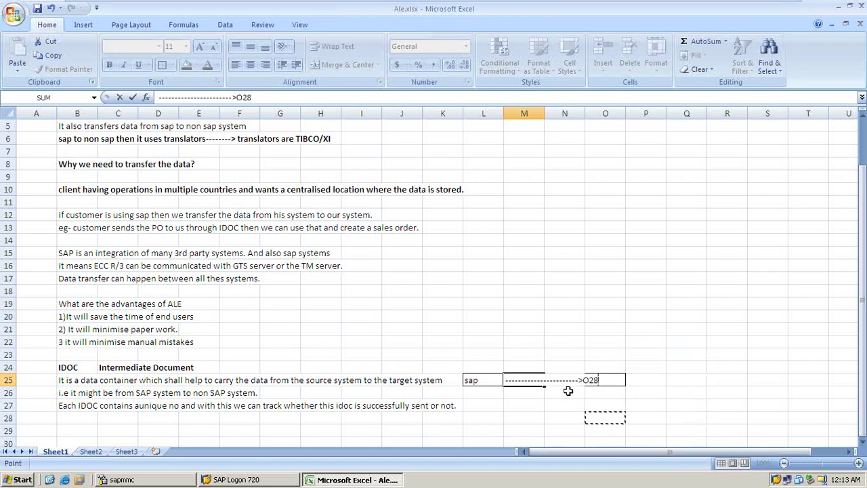
key(BackSpace)
key(BackSpace)
key(BackSpace)
key(BackSpace)
key(BackSpace)
key(BackSpace)
key(BackSpace)
key(BackSpace)
key(BackSpace)
key(BackSpace)
key(BackSpace)
key(BackSpace)
key(BackSpace)
key(BackSpace)
key(BackSpace)
key(BackSpace)
key(BackSpace)
key(BackSpace)
key(BackSpace)
key(BackSpace)
key(BackSpace)
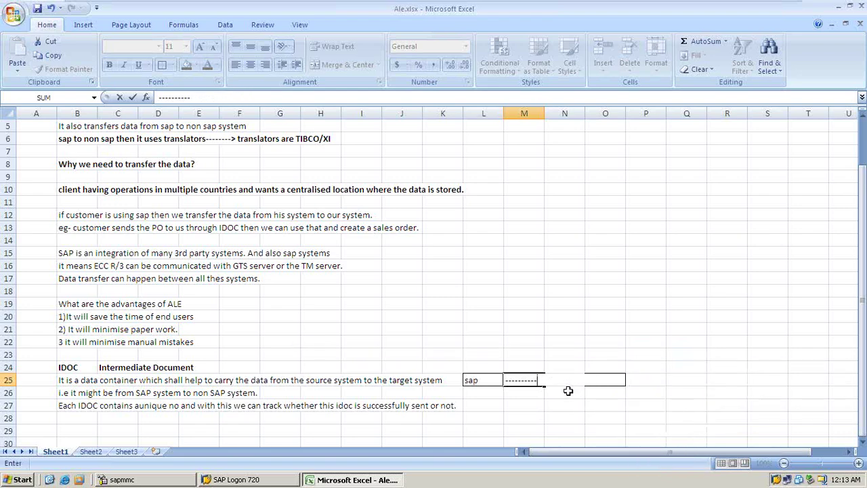
key(BackSpace)
key(BackSpace)
key(BackSpace)
key(BackSpace)
key(BackSpace)
key(BackSpace)
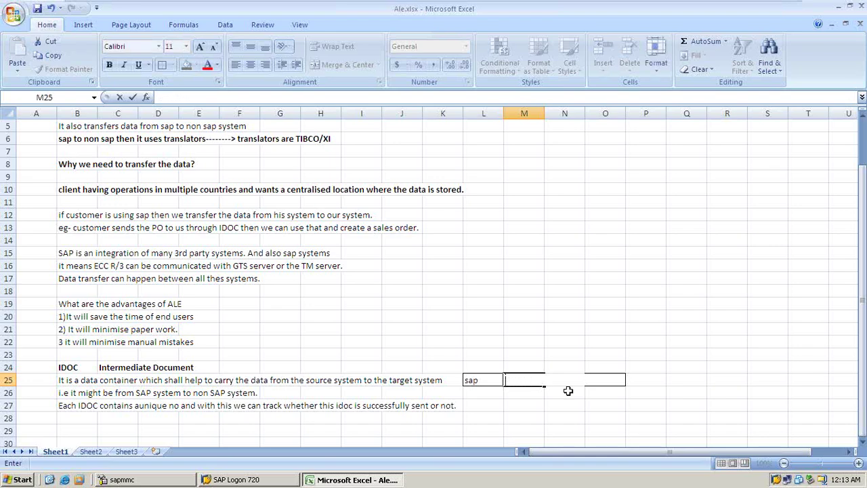
key(Return)
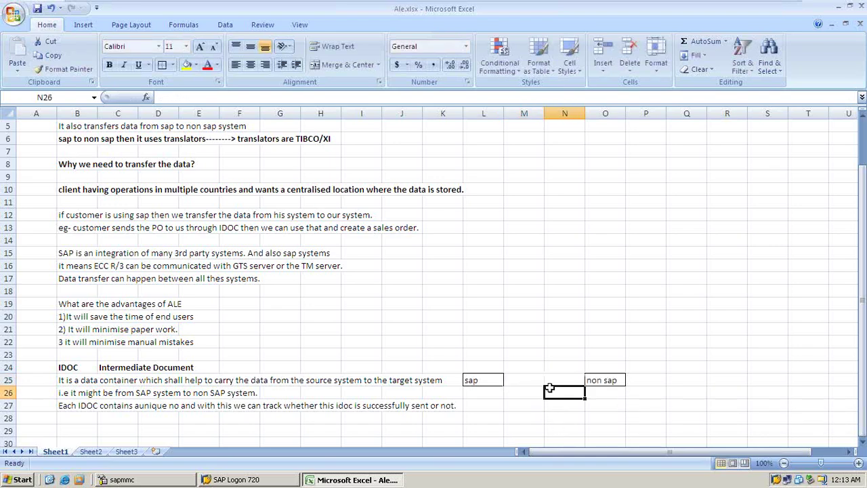
Retry the dashed arrow text in cell M25, then discard the entry.
click(535, 380)
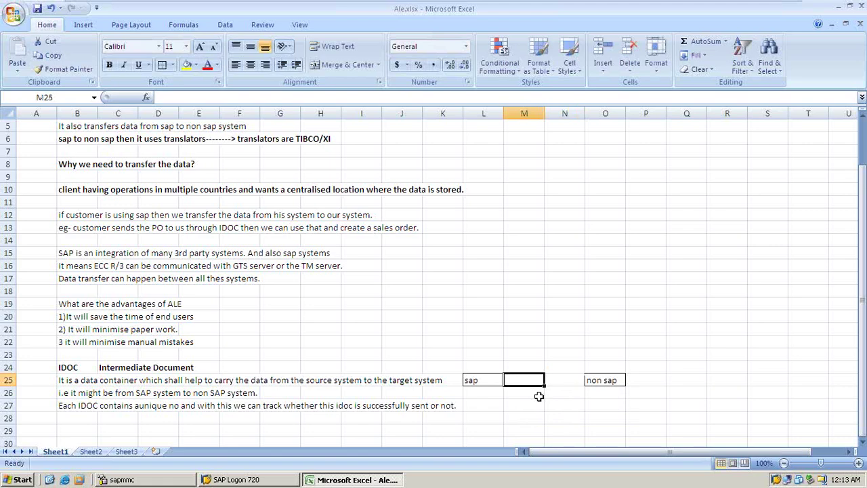
text(-----------)
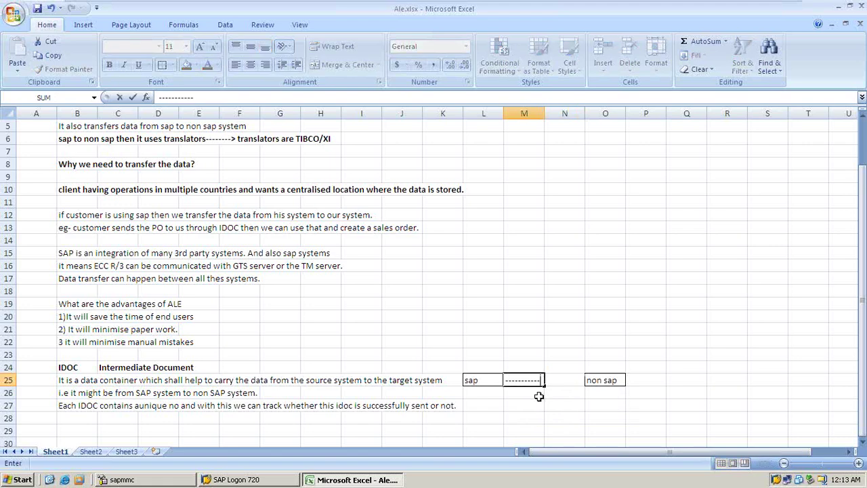
text(---------------------->)
click(527, 400)
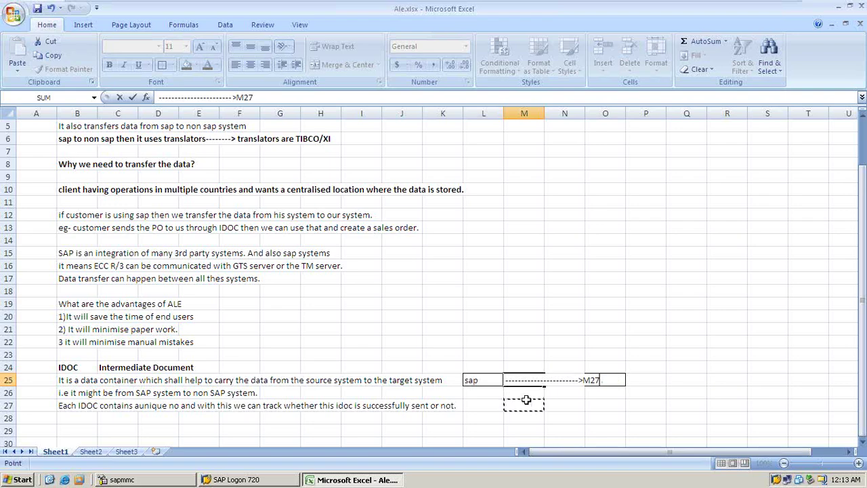
key(BackSpace)
key(BackSpace)
key(BackSpace)
key(BackSpace)
click(550, 394)
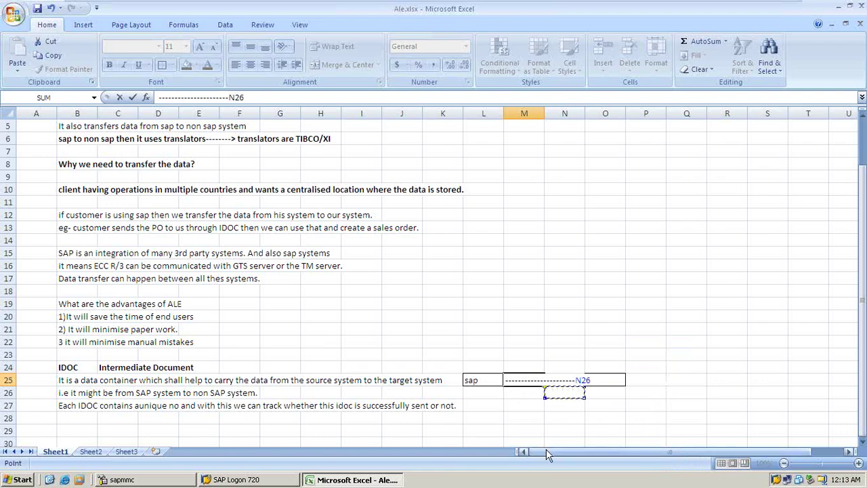
key(BackSpace)
key(BackSpace)
key(BackSpace)
key(BackSpace)
key(BackSpace)
key(BackSpace)
key(BackSpace)
key(BackSpace)
key(BackSpace)
key(BackSpace)
key(BackSpace)
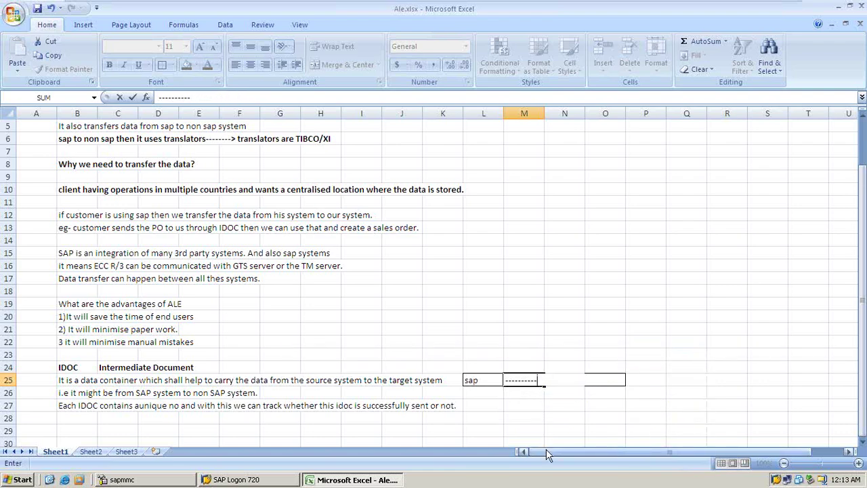
key(BackSpace)
key(BackSpace)
key(BackSpace)
key(BackSpace)
key(BackSpace)
key(BackSpace)
key(BackSpace)
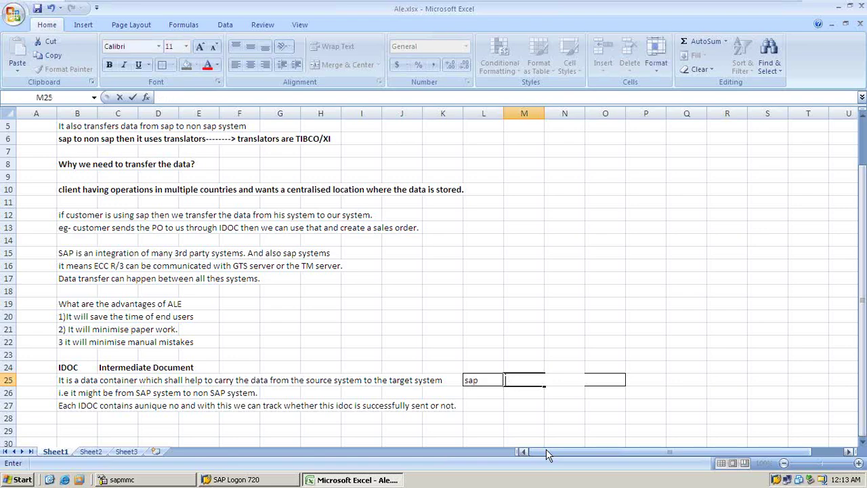
key(Escape)
click(540, 414)
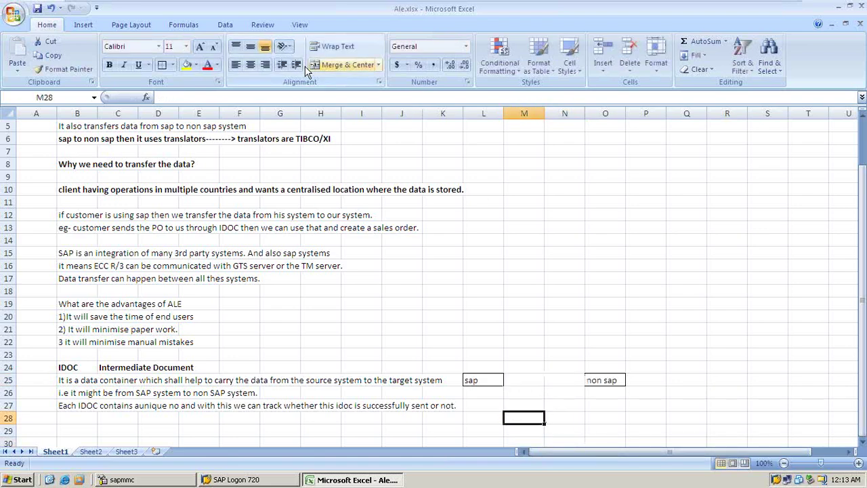
Draw a straight arrow shape across cells M25 and N25, pointing from the sap box to the non sap box.
click(517, 379)
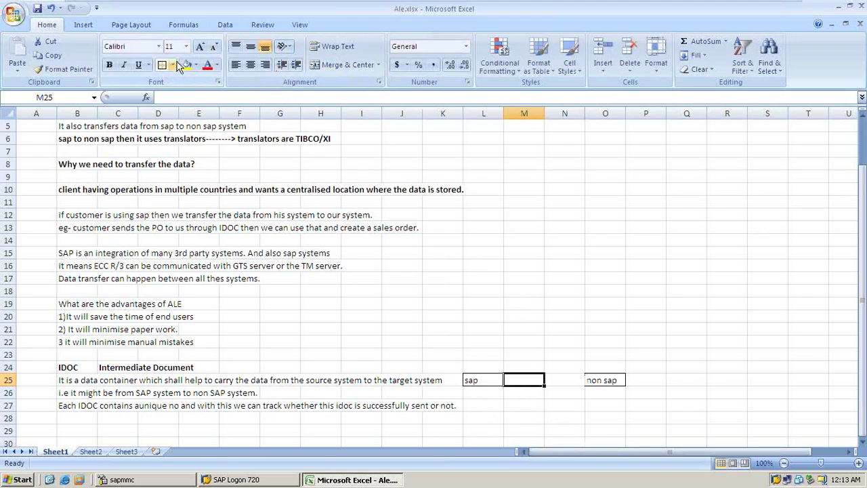
click(92, 24)
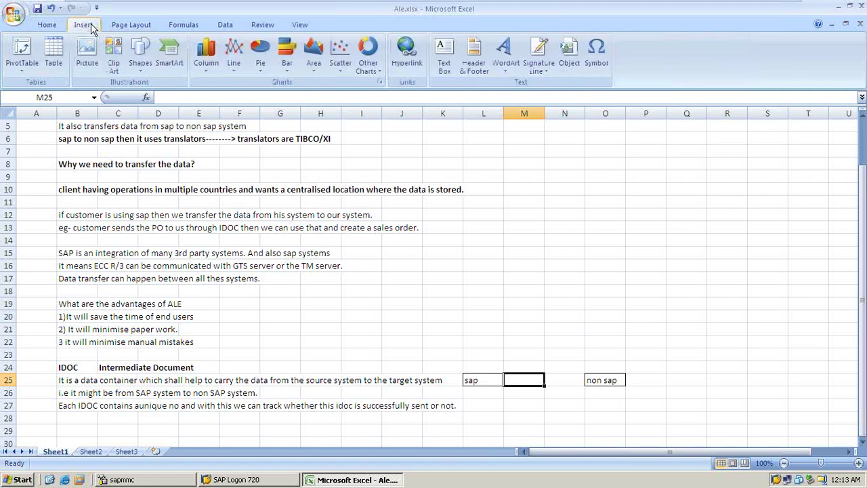
click(138, 75)
click(157, 95)
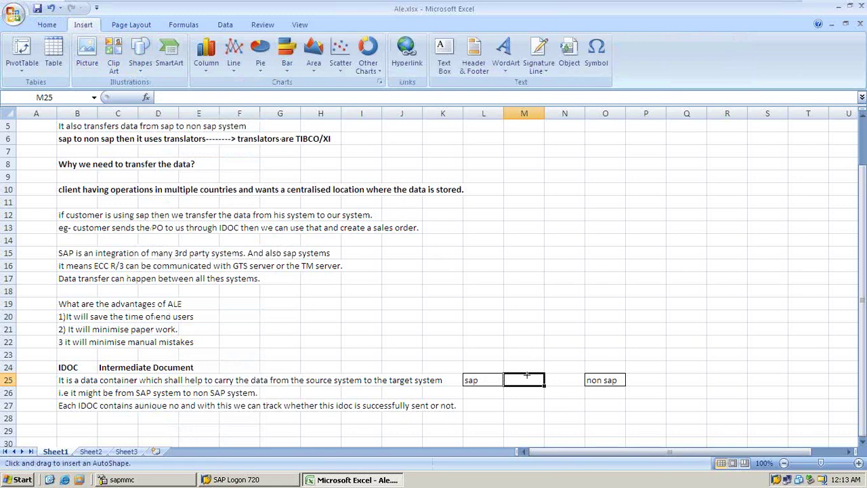
drag(505, 379, 586, 379)
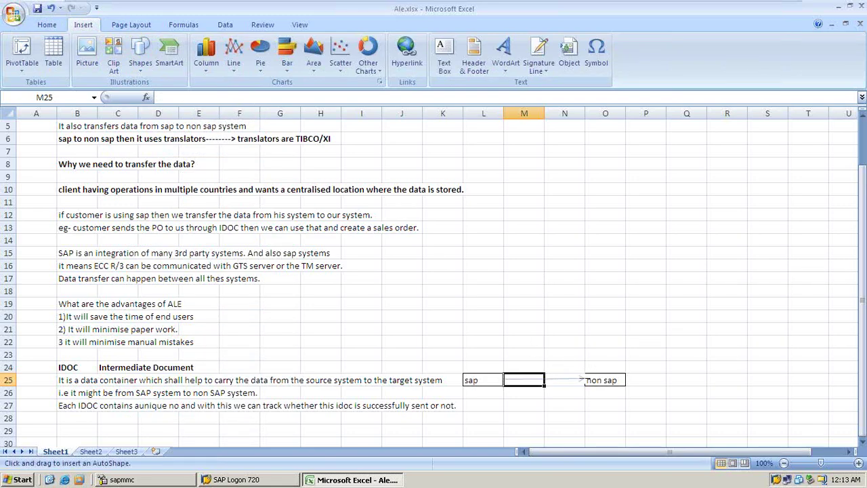
Enter "IDOC" in cell M24 above the arrow and apply an outside border to that cell.
click(525, 366)
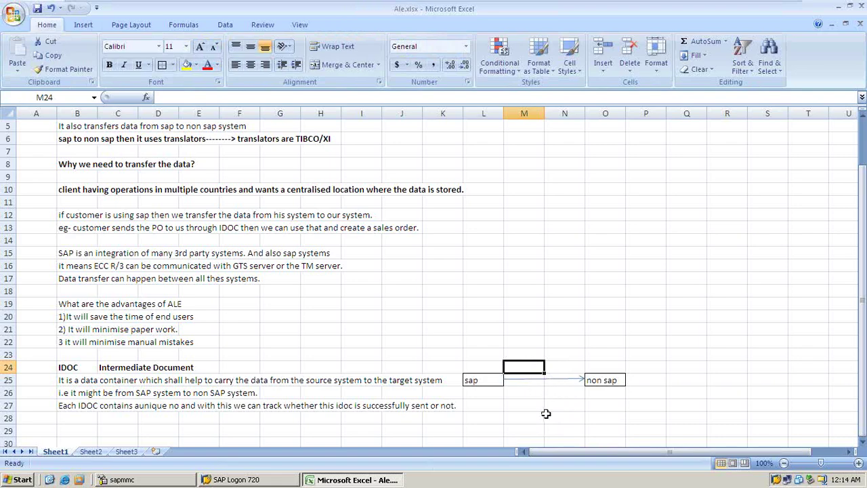
text(IDOC)
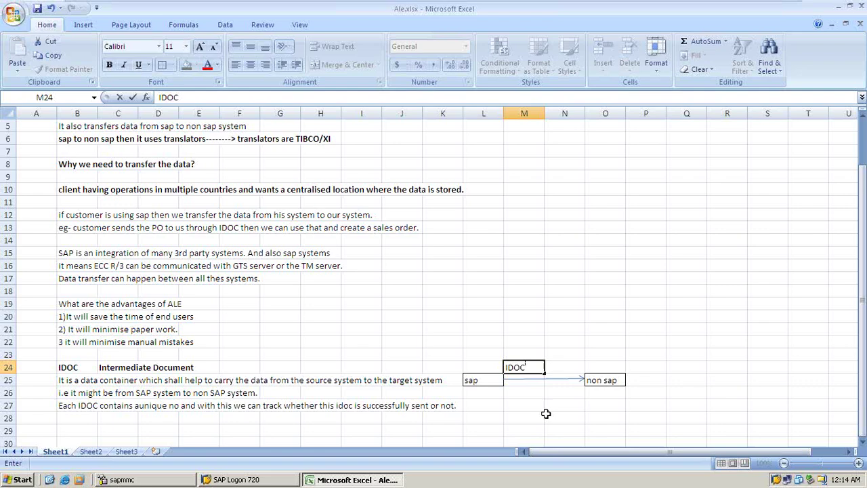
click(546, 413)
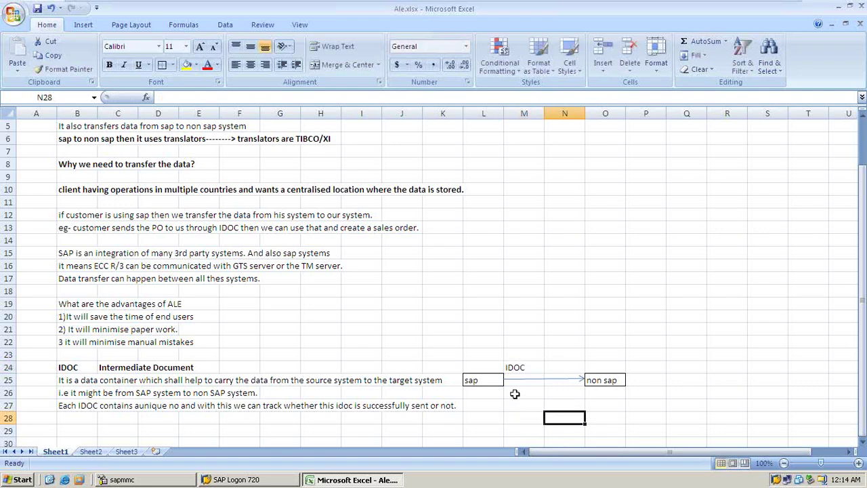
click(518, 366)
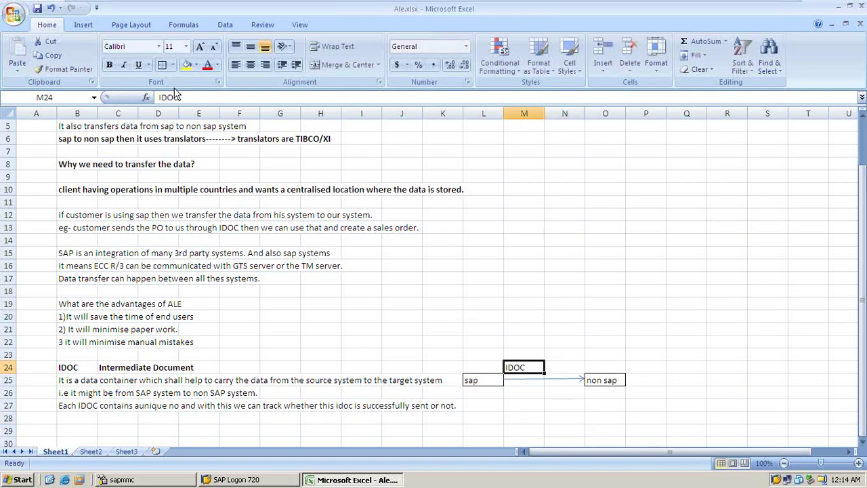
key(ctrl+c)
click(614, 378)
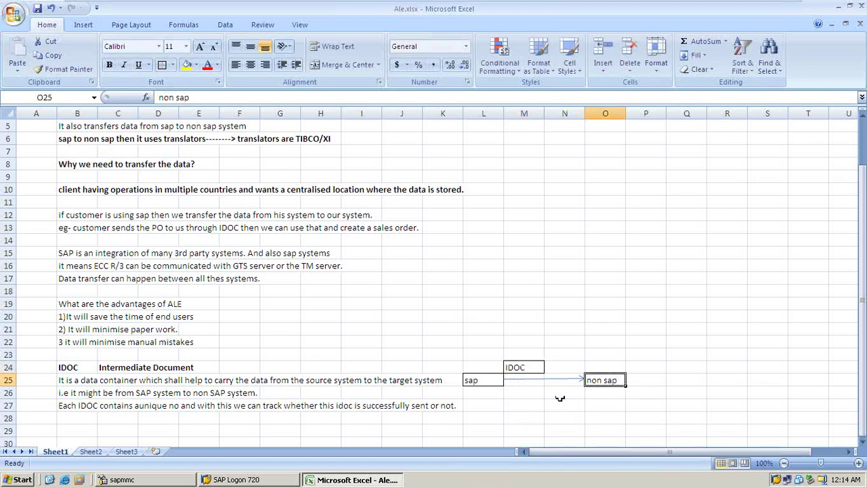
Make the text of the sap to non sap diagram bold across cells L23 to P26.
drag(478, 352, 626, 391)
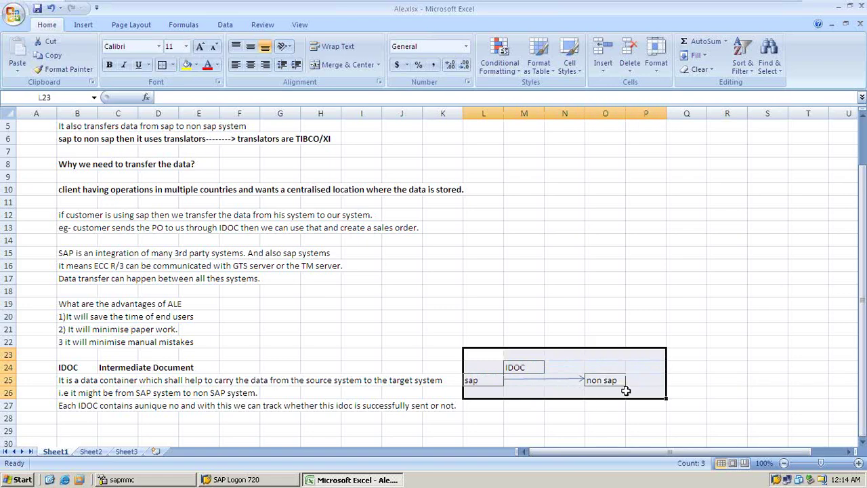
key(ctrl+b)
click(701, 418)
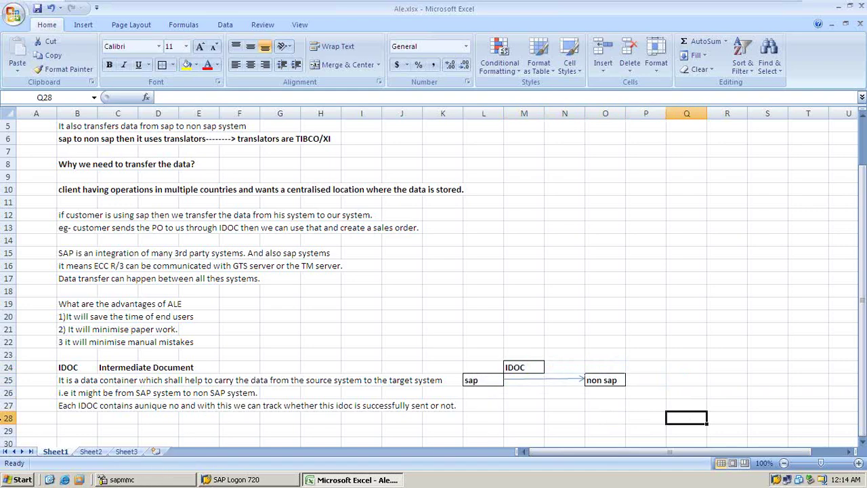
Enter "Structure Of IDOC" in cell B29 and "It contains 3 types of records" in cell B30.
click(65, 434)
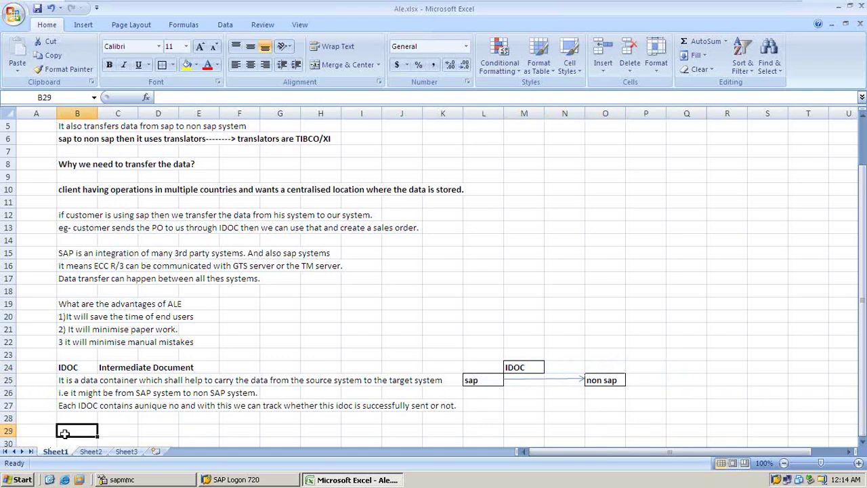
text(Struct)
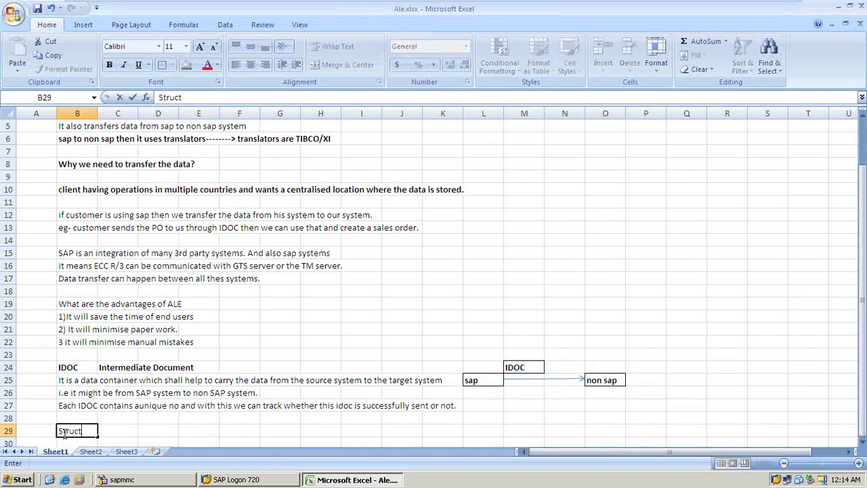
text(iure Of IDOC)
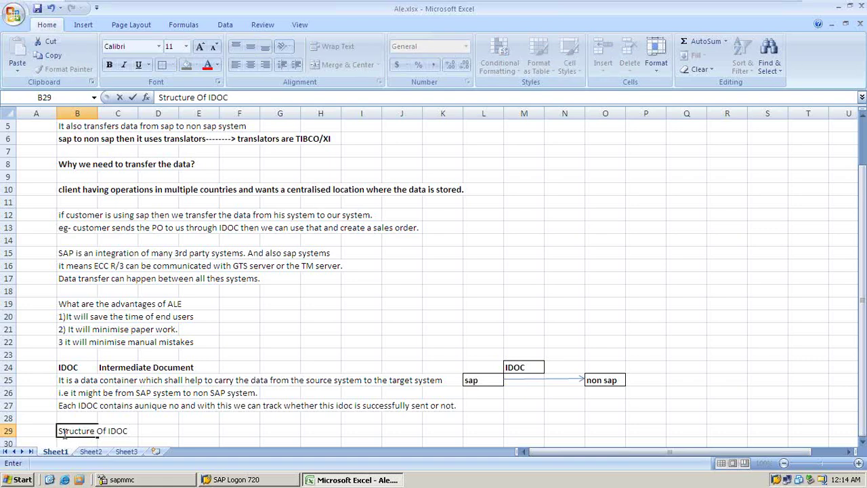
key(Return)
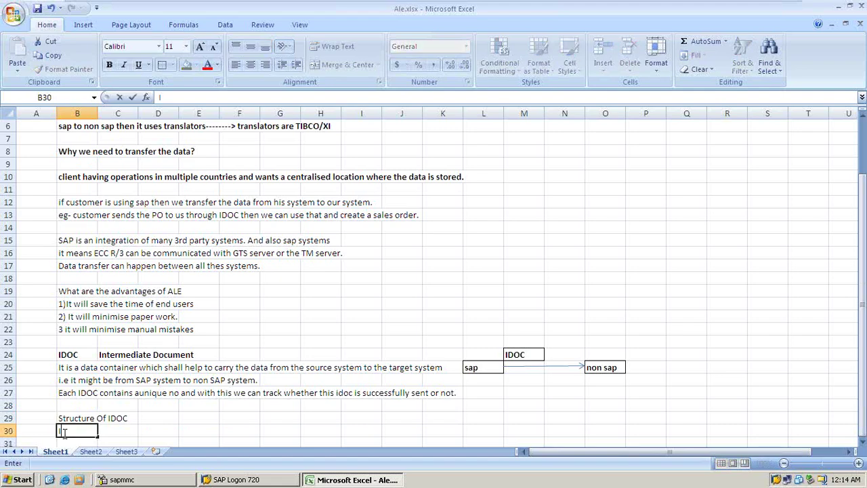
text(It contains)
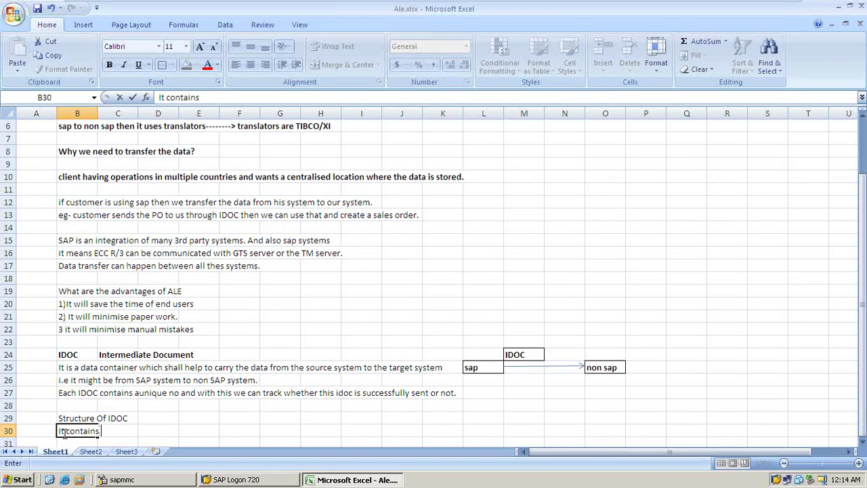
text(3 types of r)
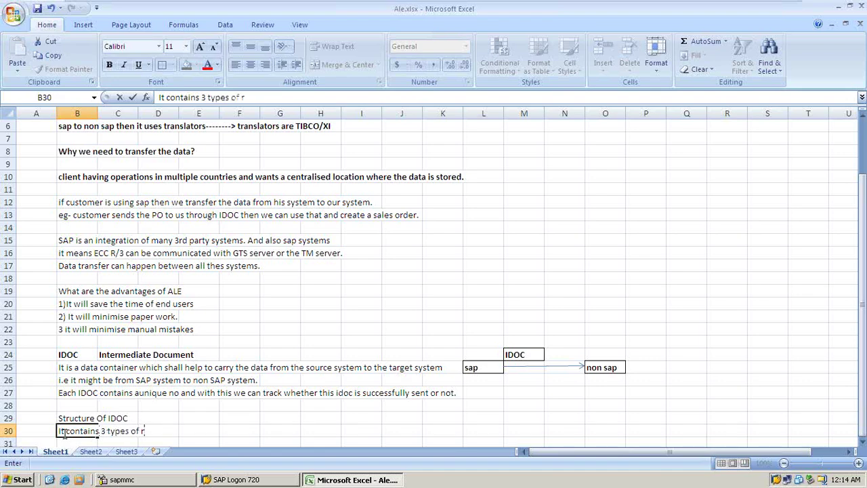
text(ecords)
key(Return)
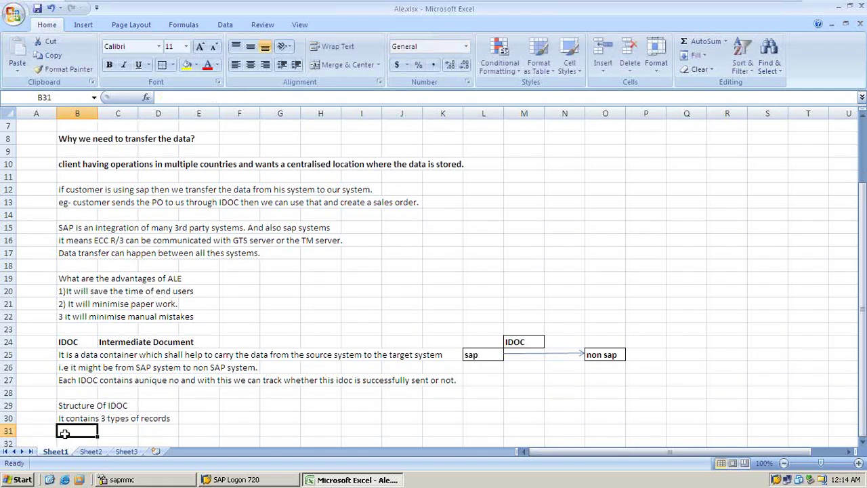
List the record types in cells B31 to B33 as "1. Control Record", "2) data Record" and "3) Status Record".
text(1.)
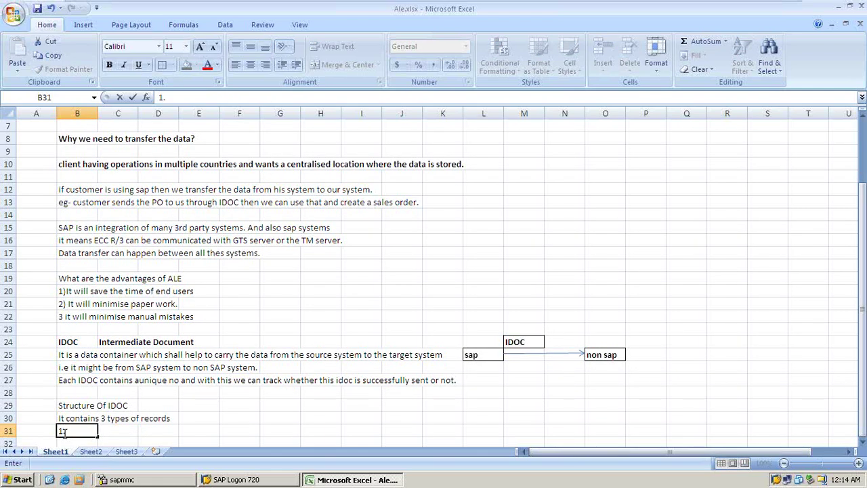
text( Control Record)
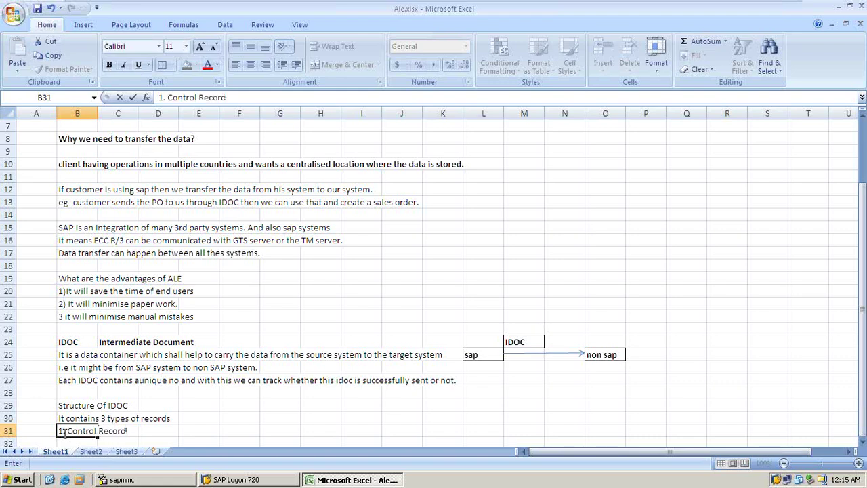
key(Return)
text(2))
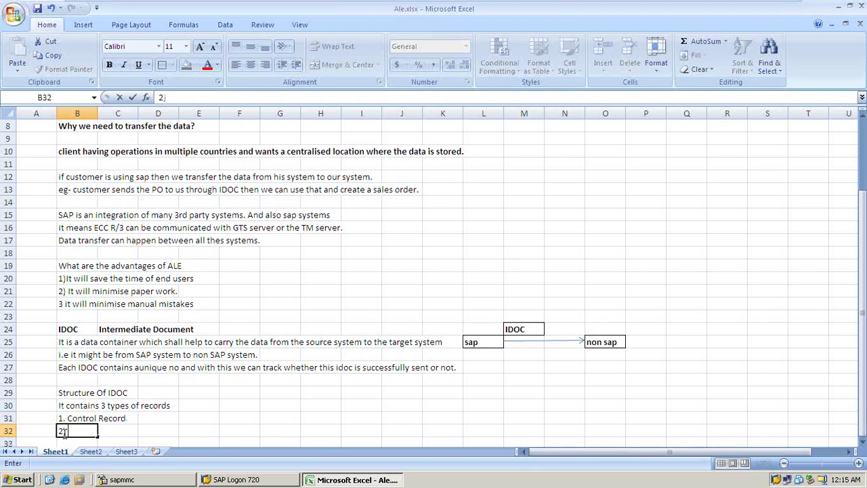
text( data Rec)
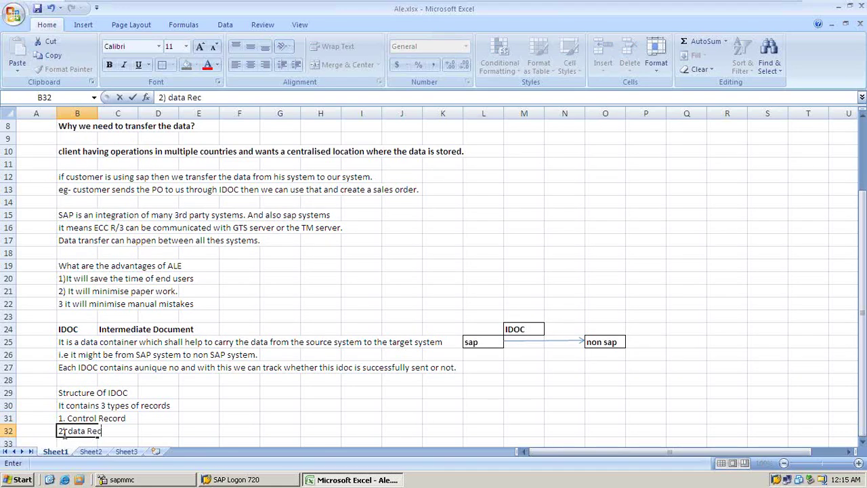
text(ord)
key(Return)
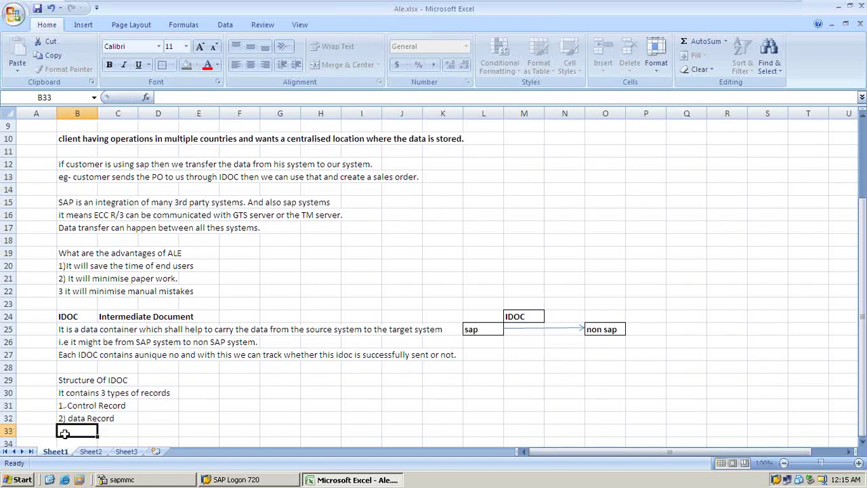
text(3))
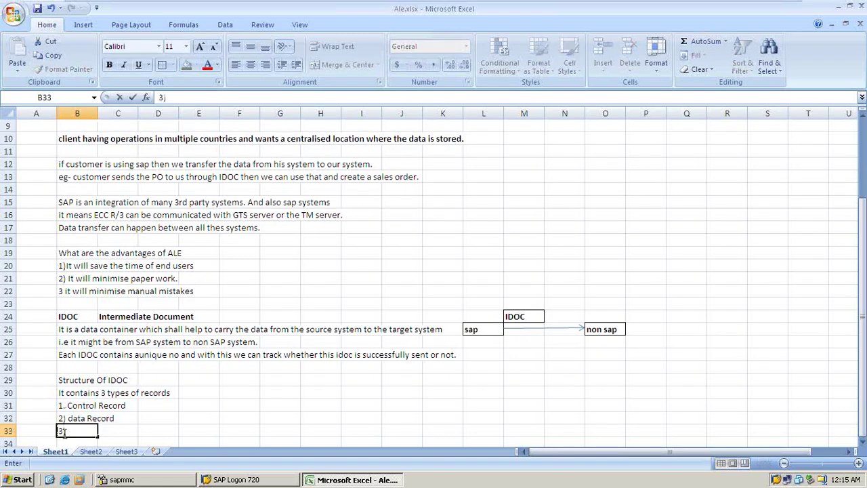
text( Status Re)
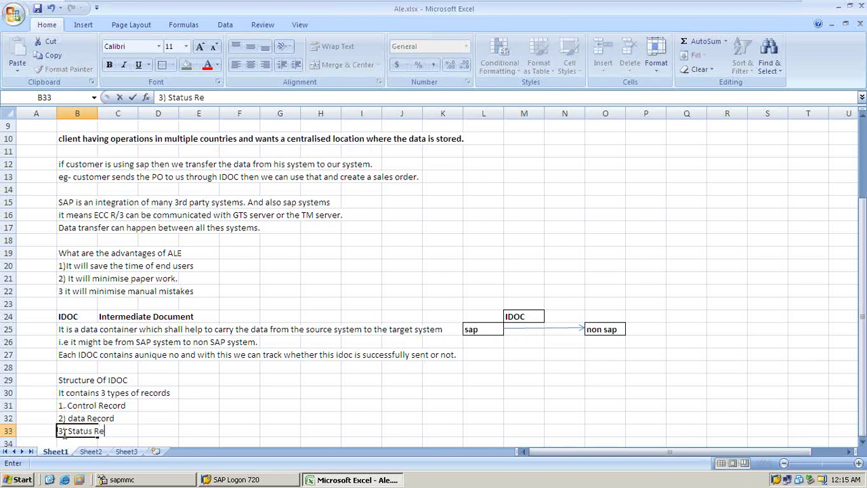
text(cord)
Capitalise the word "data" in cell B32 so the entry reads "2) Data Record".
click(95, 418)
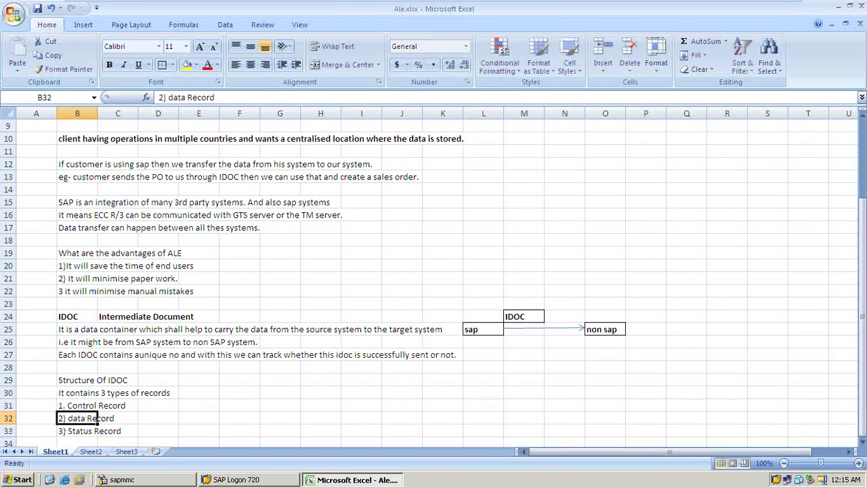
click(175, 97)
key(BackSpace)
text(D)
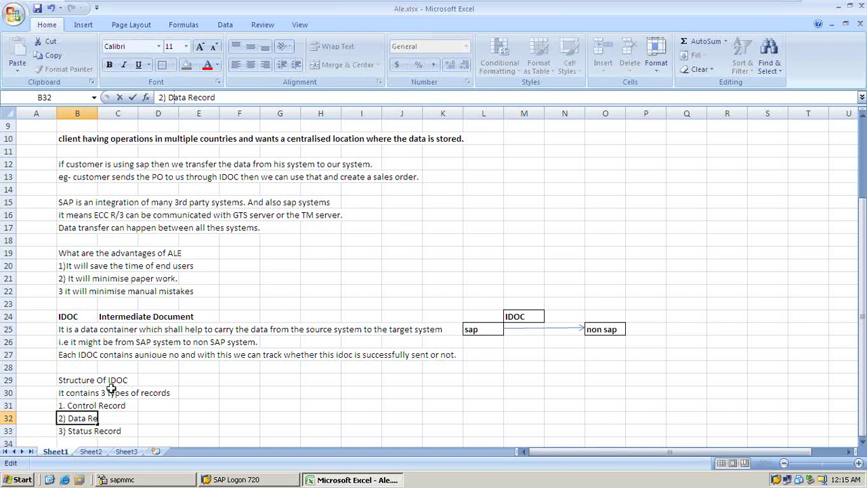
Make the Structure Of IDOC heading and the lines below it bold in cells B29 to D33.
drag(62, 381, 172, 429)
key(ctrl+b)
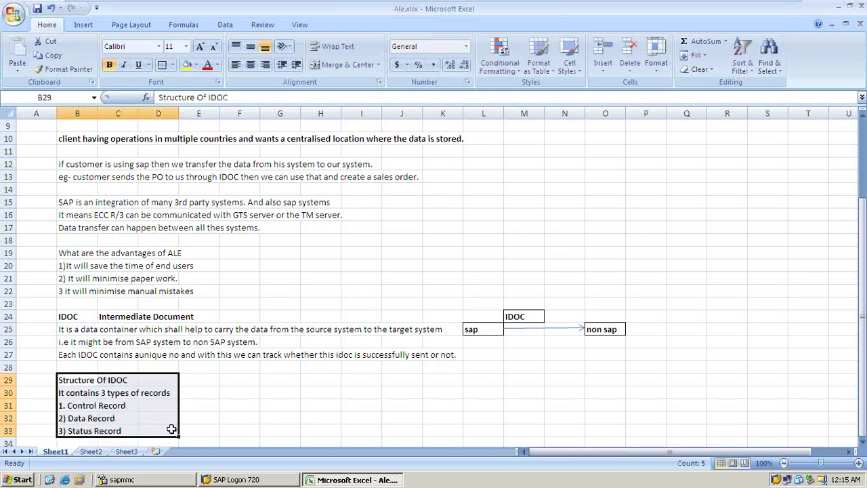
click(263, 420)
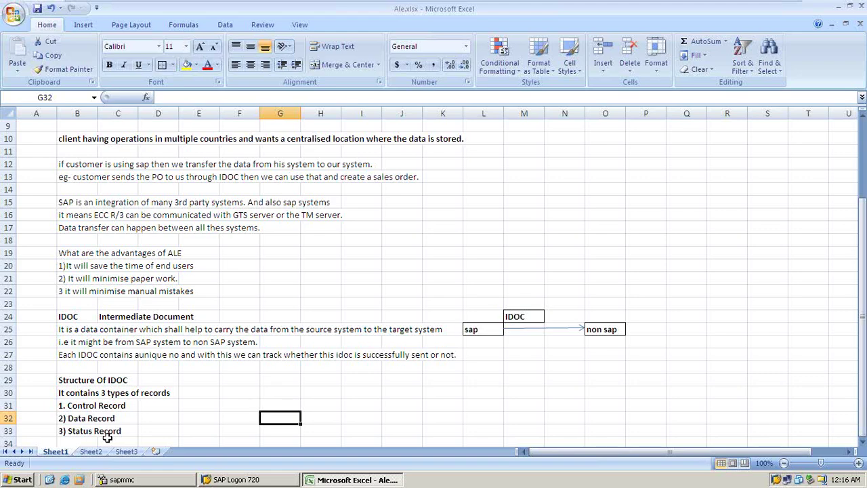
Enter the note "T.code WE02--------> Display IDOC" in cell G29 beside the Structure Of IDOC heading.
click(292, 381)
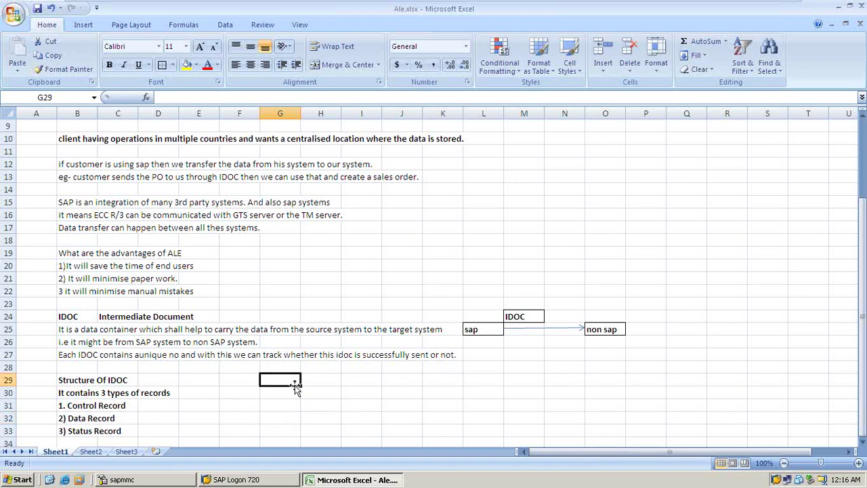
text(T.)
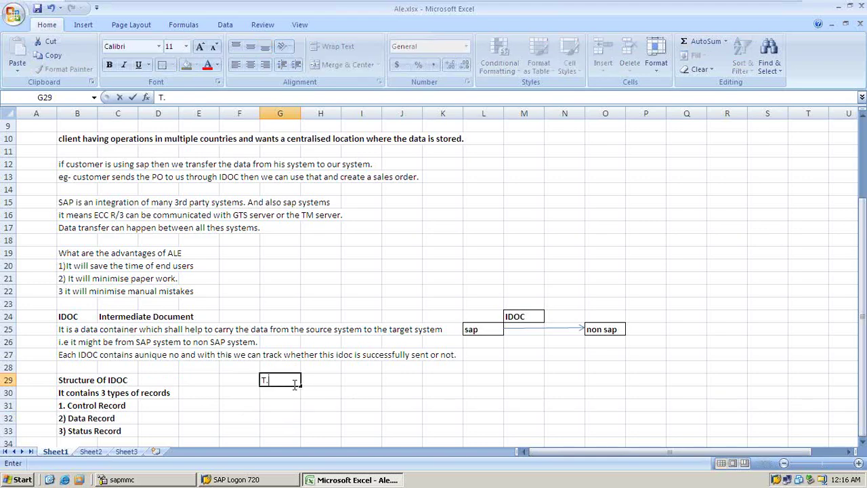
text(ccde WE02)
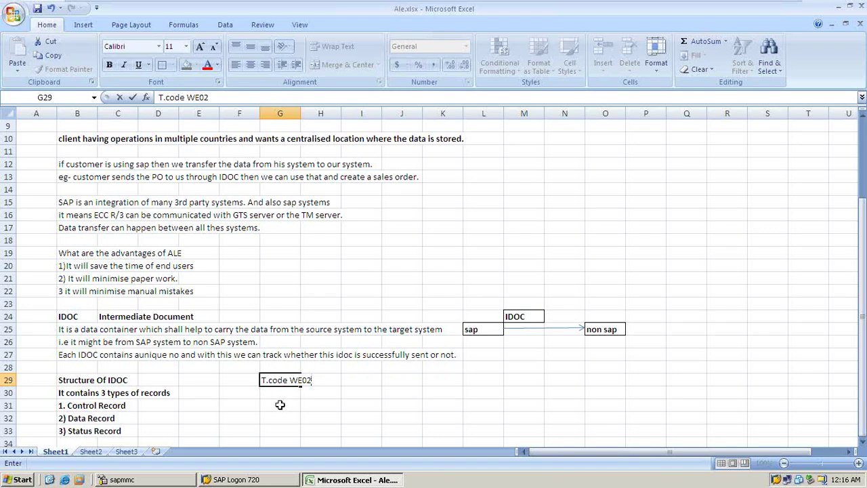
scroll(279, 405, down, 2)
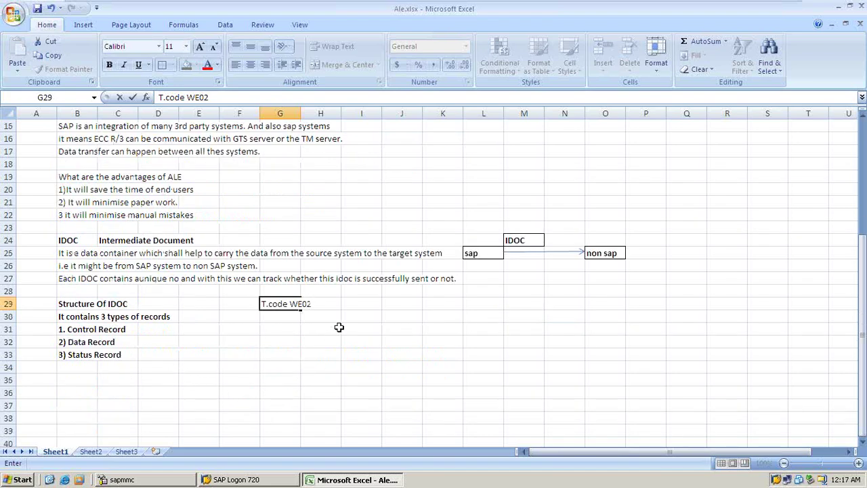
text(--------> Displa)
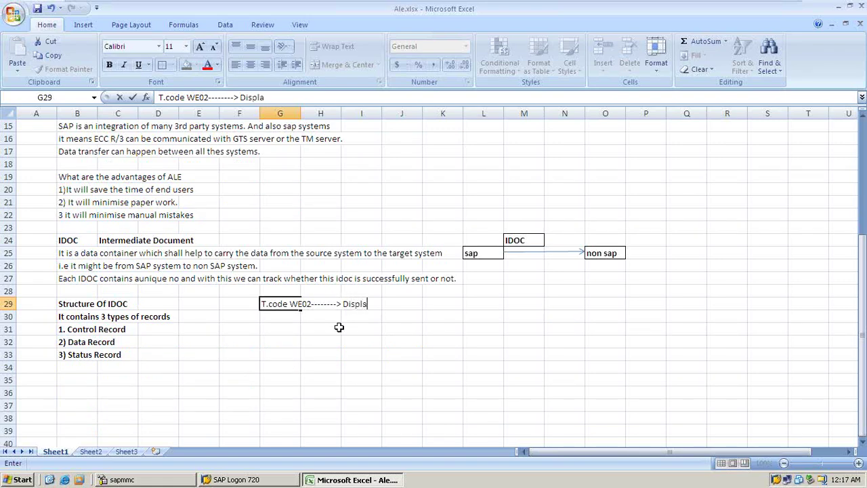
text(y IDOC)
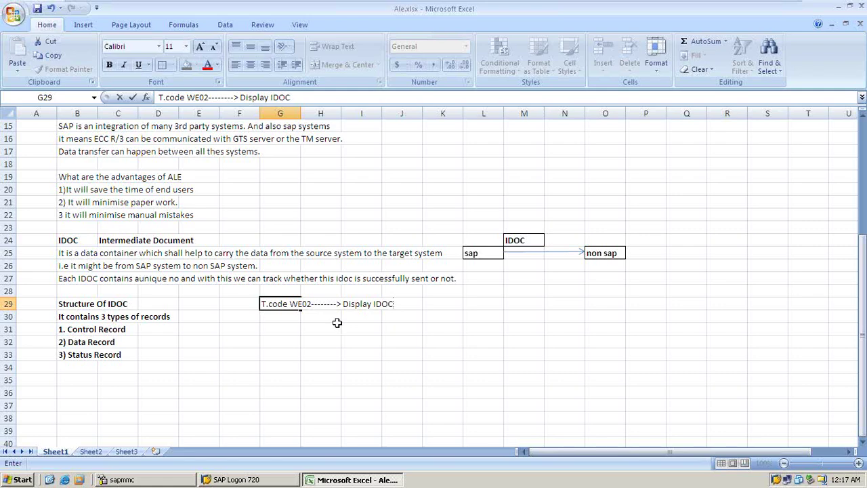
Enter "EDI" in cell B35 and its full form "Electronic Data Interchange" in cell C35.
click(71, 378)
text(EDI)
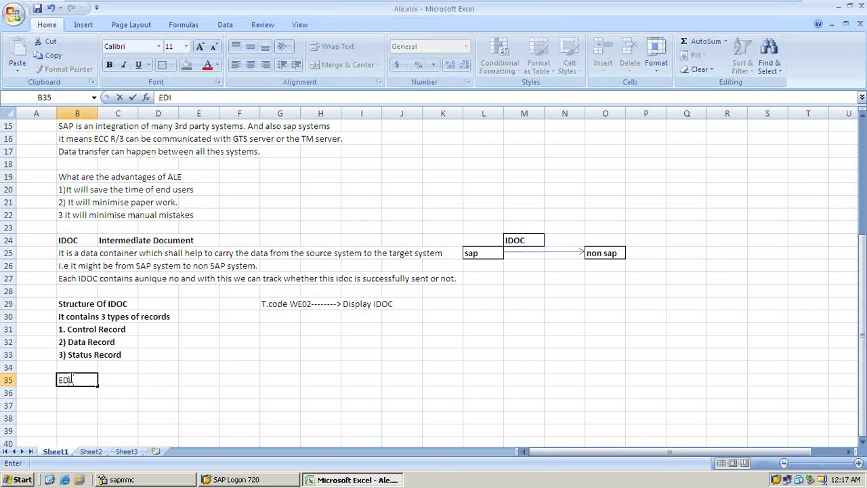
key(Tab)
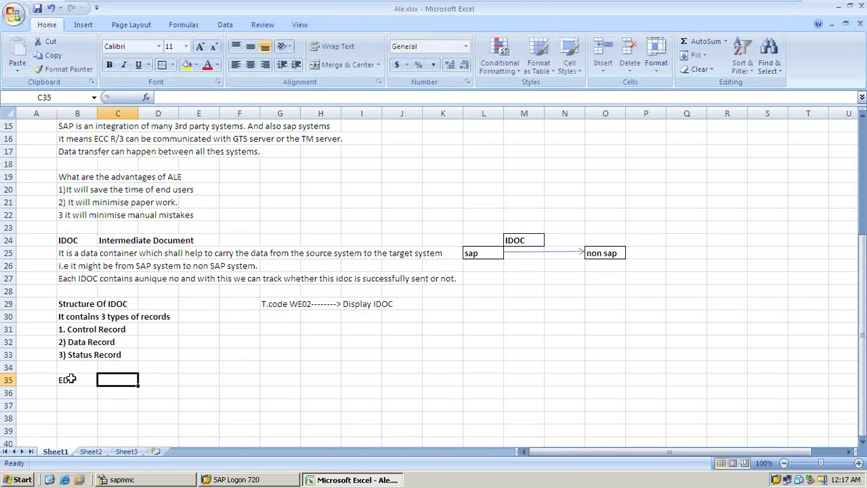
text(Ele)
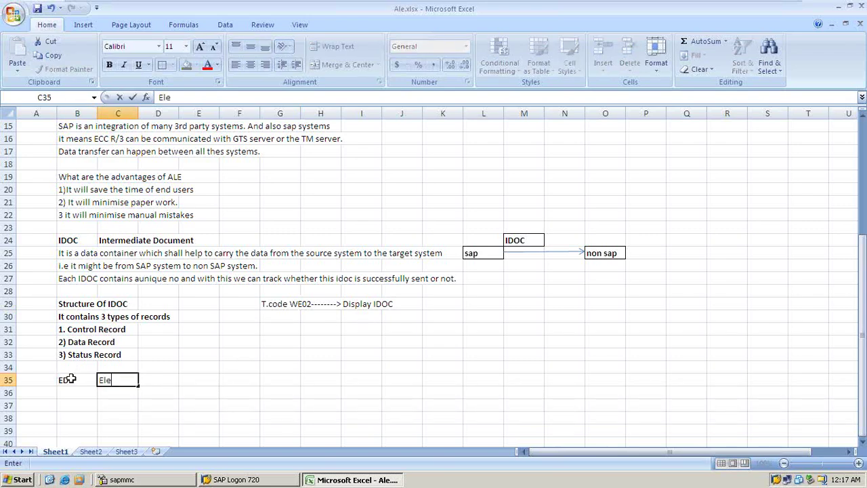
text(ctronic Daa)
key(BackSpace)
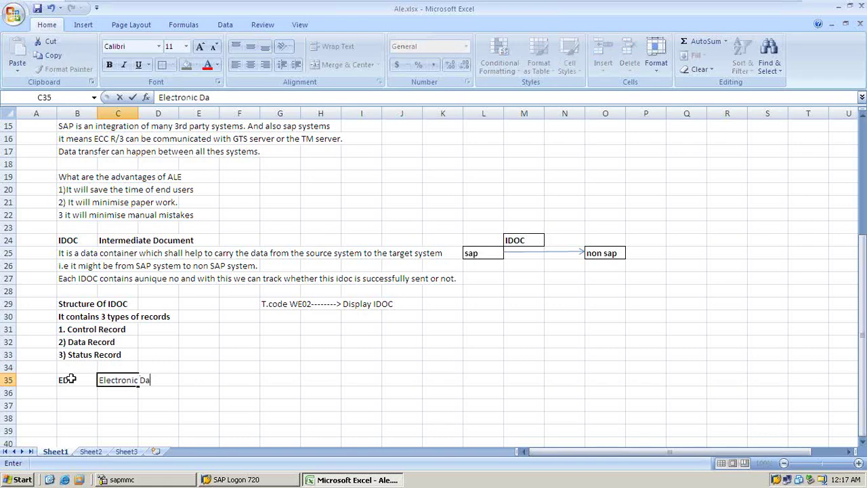
text(ta Interchange)
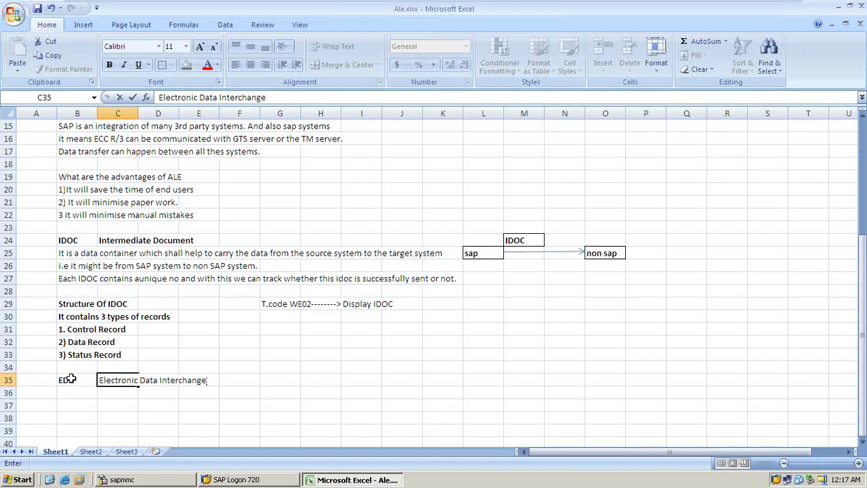
key(Return)
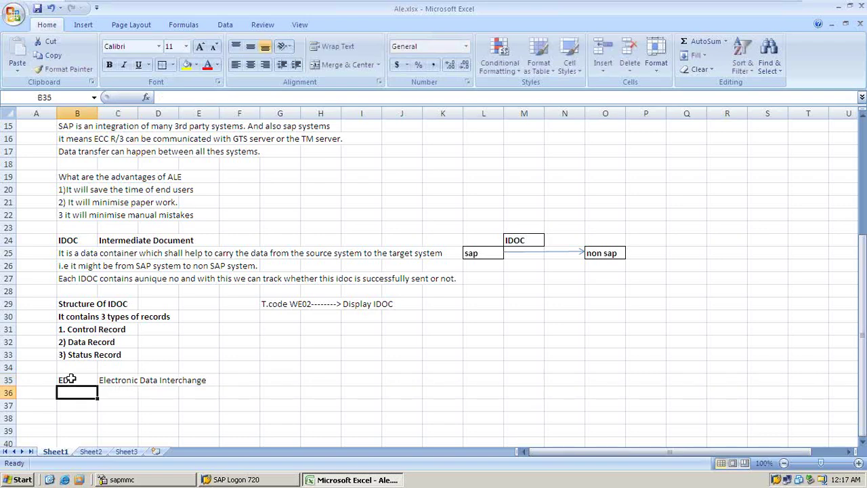
Enter in B36 "It is tool that helps to transfer the data from sap to non sap basically and in between non sap to sap.".
text(It)
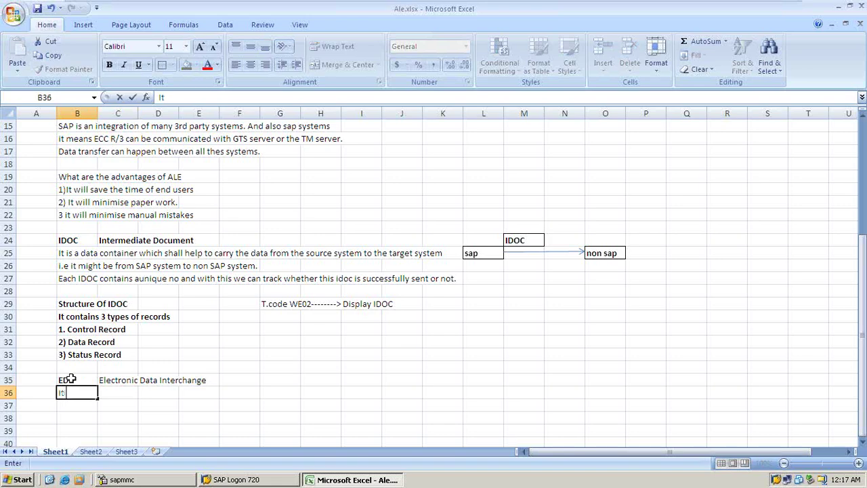
text( is)
text(ol that hel)
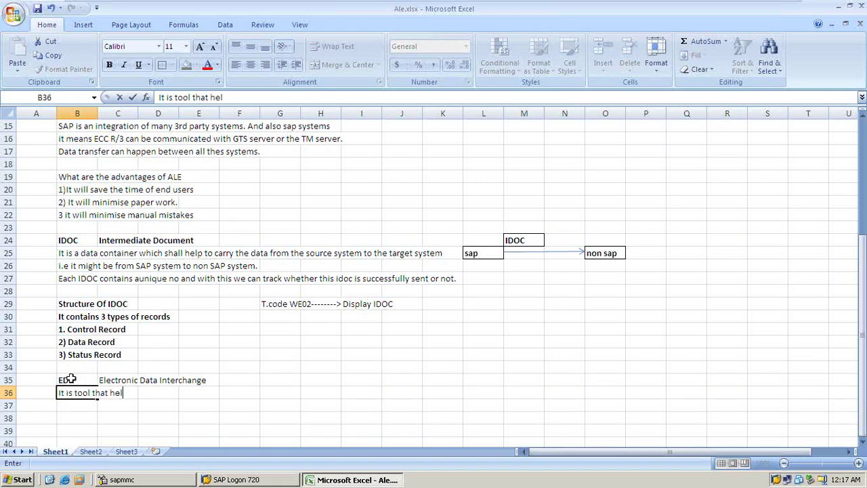
text(ps to transfer the)
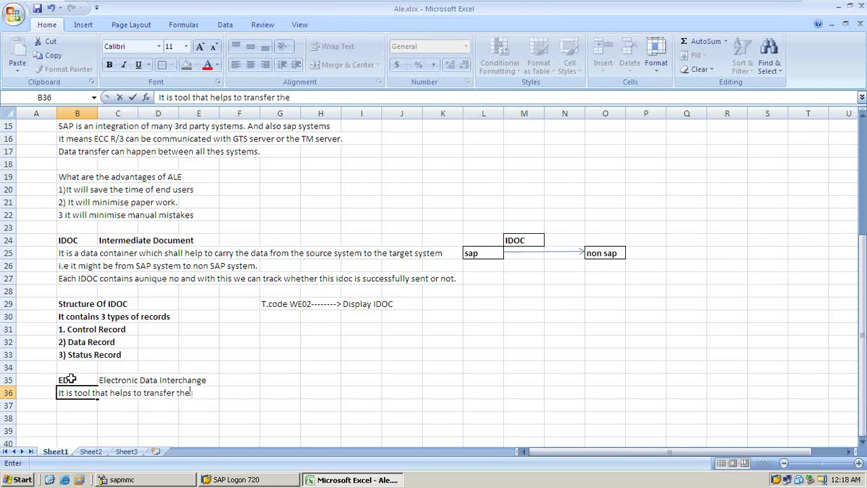
text( data from sap to)
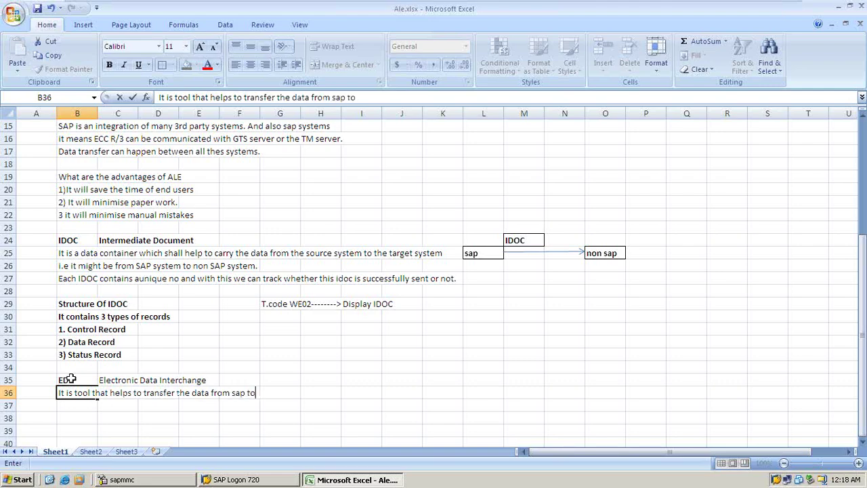
text( non sap)
text( bas)
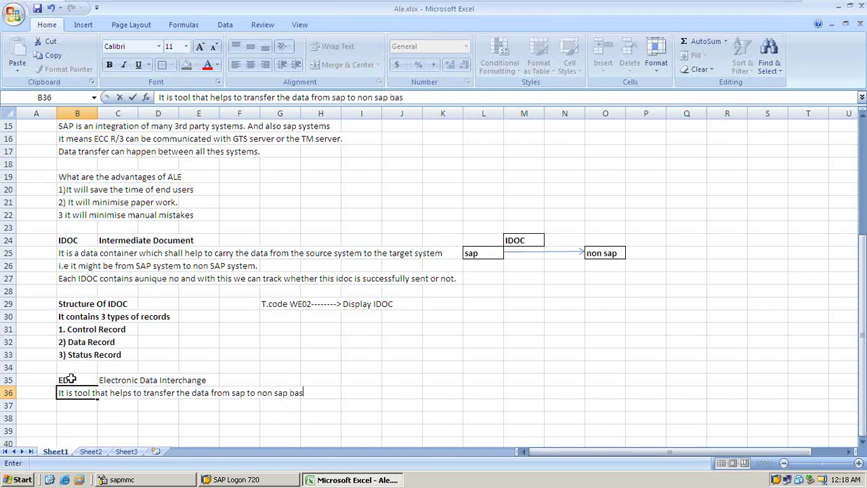
text(ically and i)
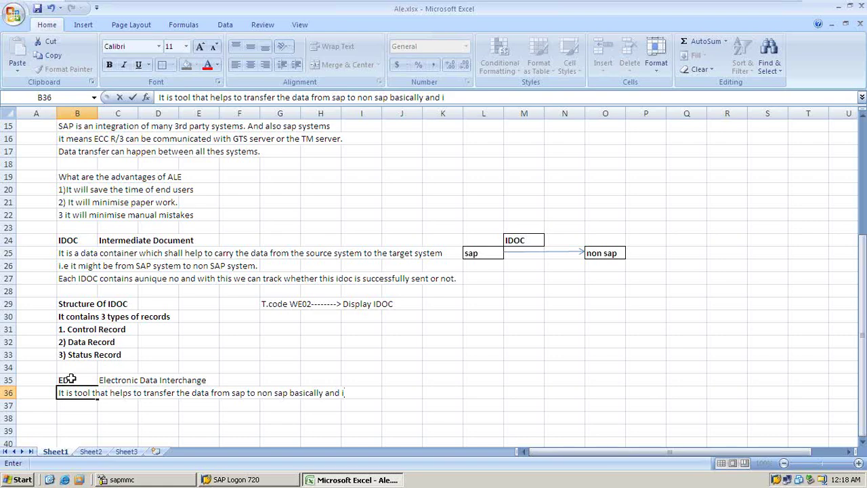
text(n between )
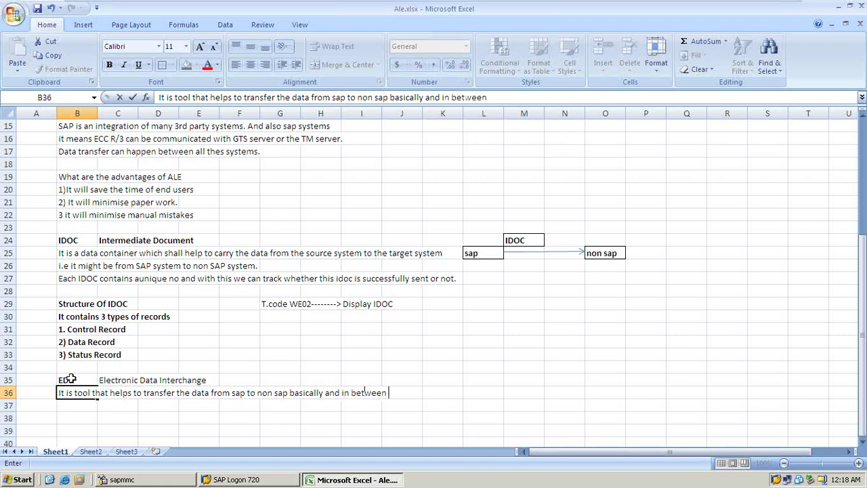
text(non sap to sap.)
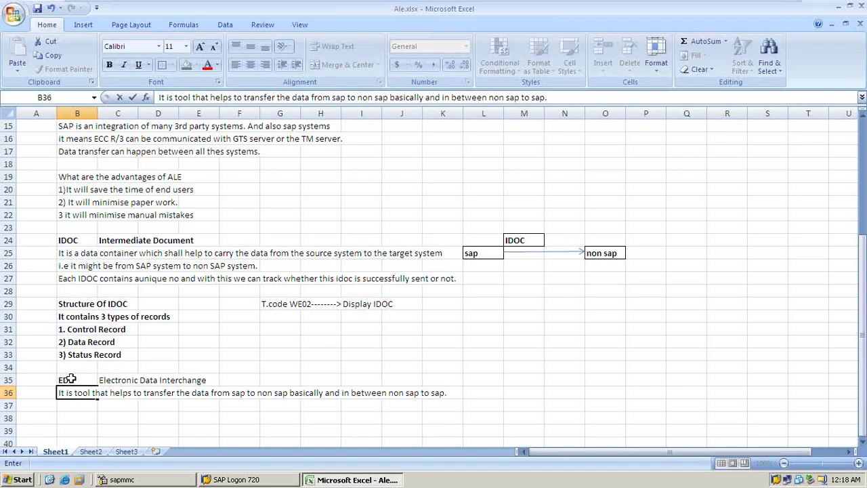
key(Return)
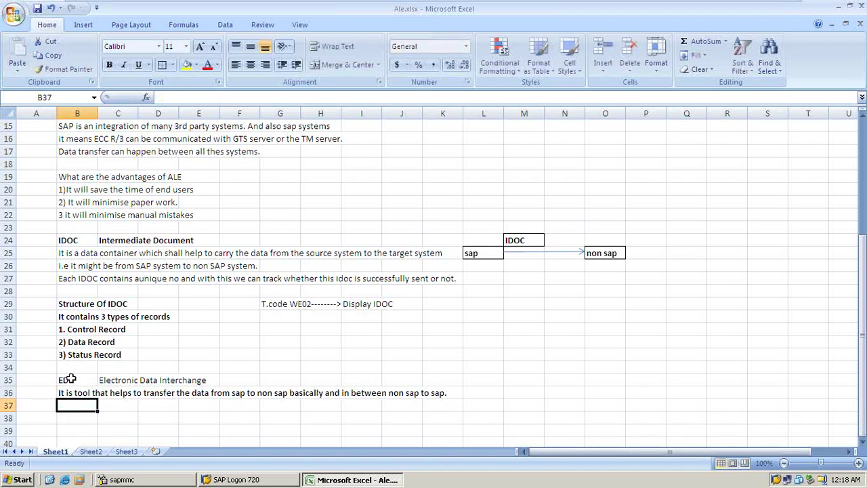
Enter in B37 "We use EDI if the customer is using industry specific documents . Industry specific docs are----> ANSCII format".
text(We )
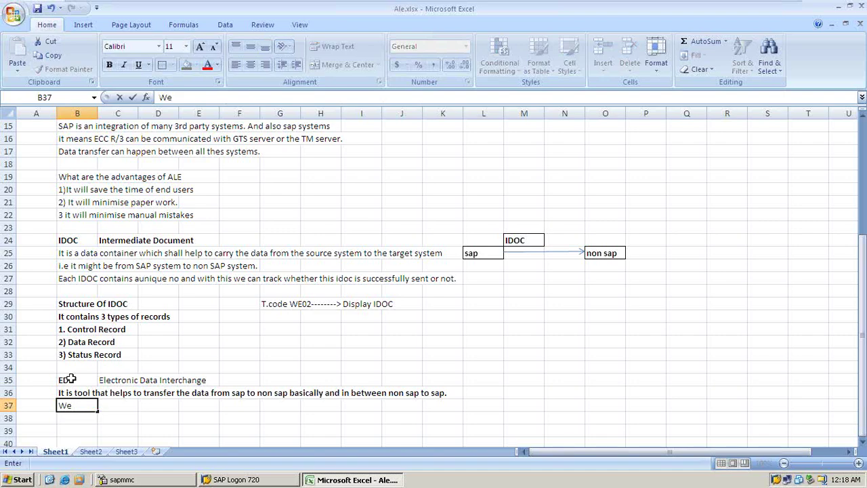
text(use EDI if the)
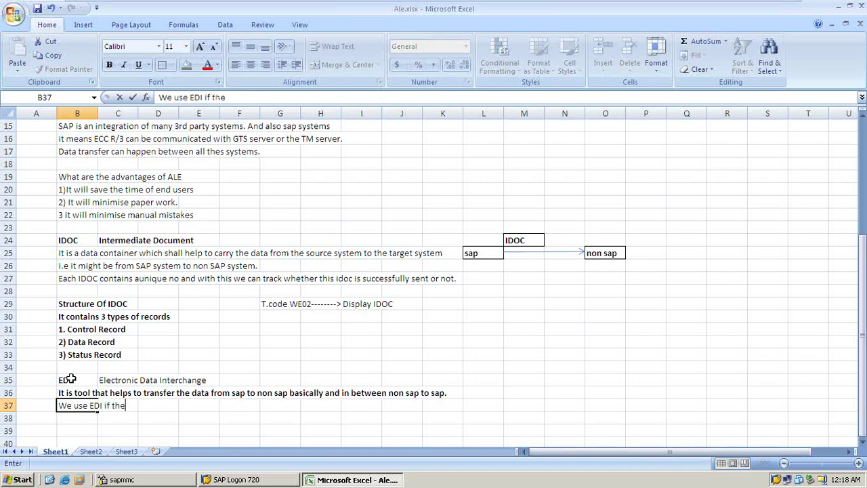
text( customer is using)
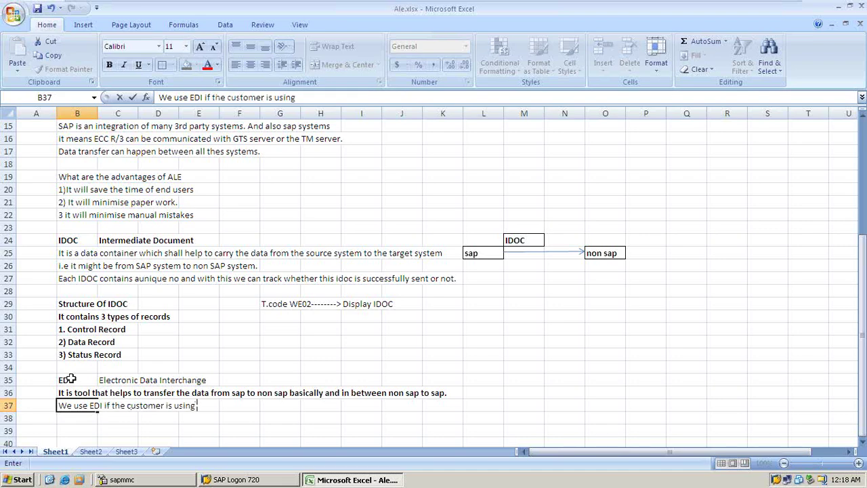
text( industry spec)
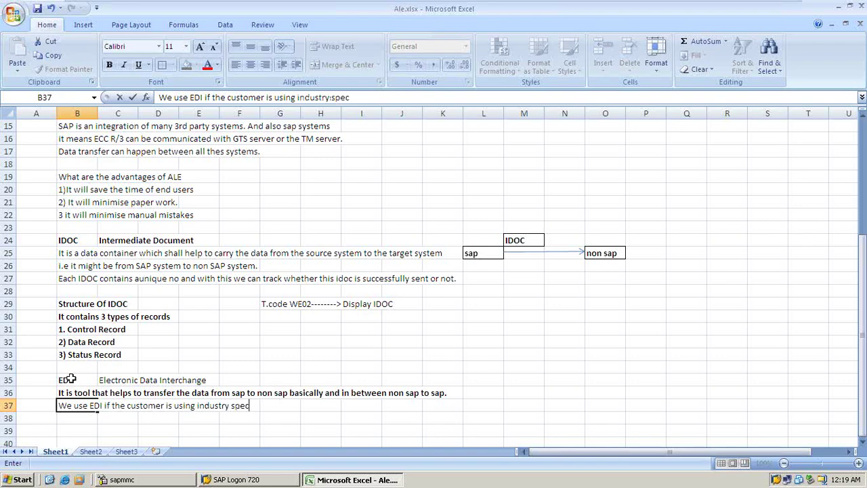
text(ific documents)
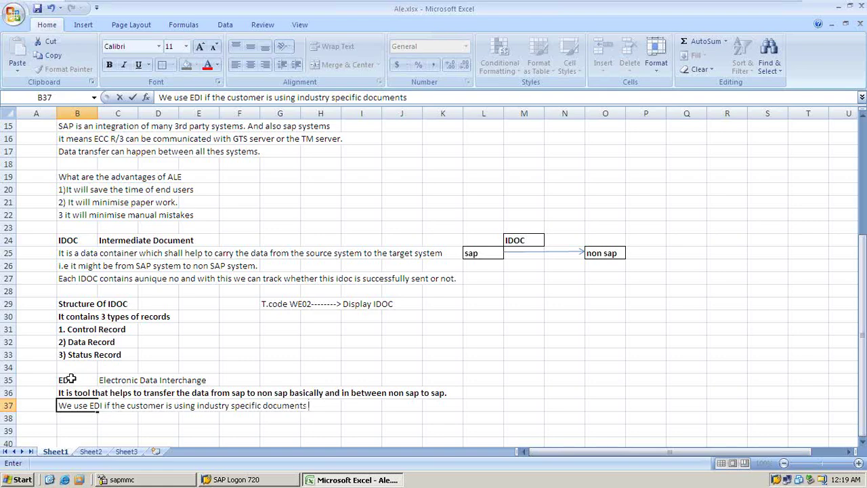
text( . Industry s)
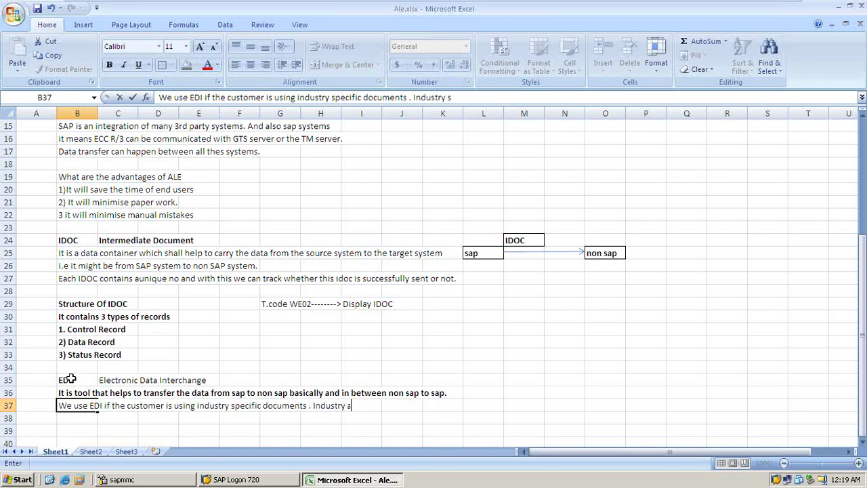
text(pecific)
text( d)
text(o)
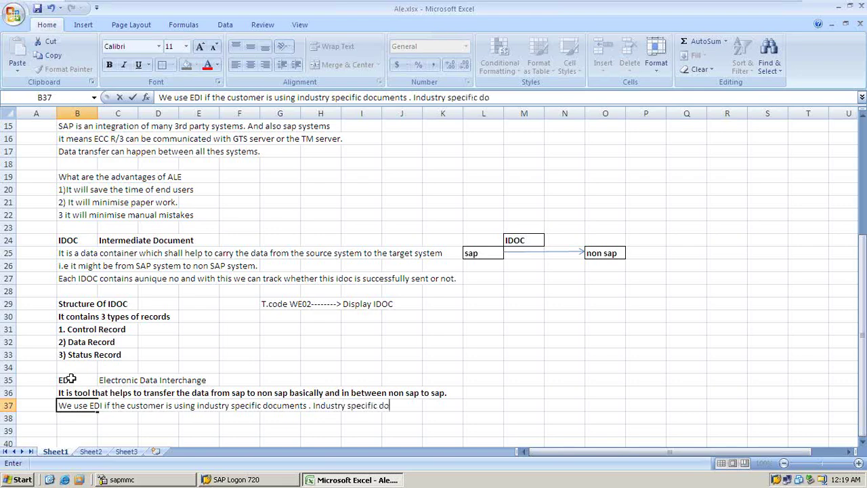
text(cs are----> AN)
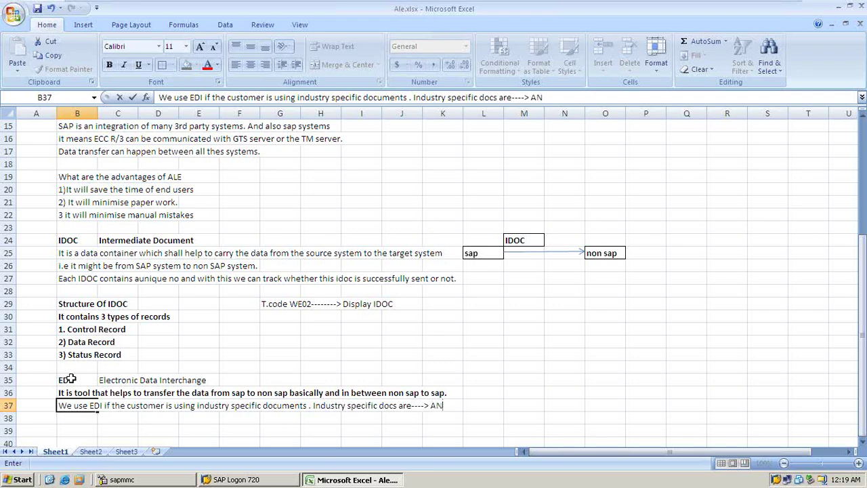
text(SCII format)
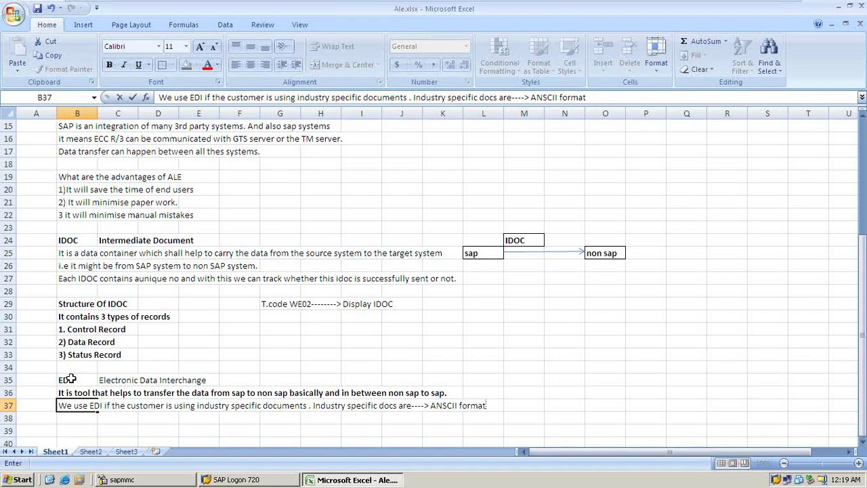
key(Return)
Enter in B38 the note "If we use EDI as a tool to transfer the data we require translators.".
text(If)
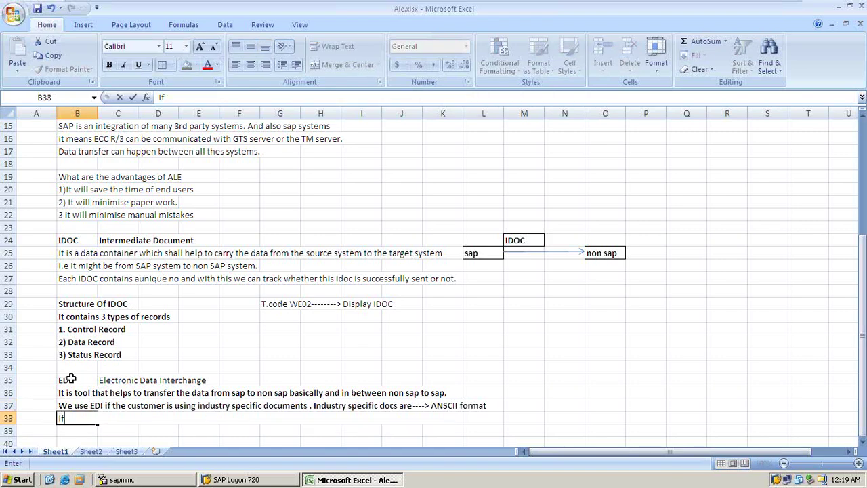
text( we use EDI a)
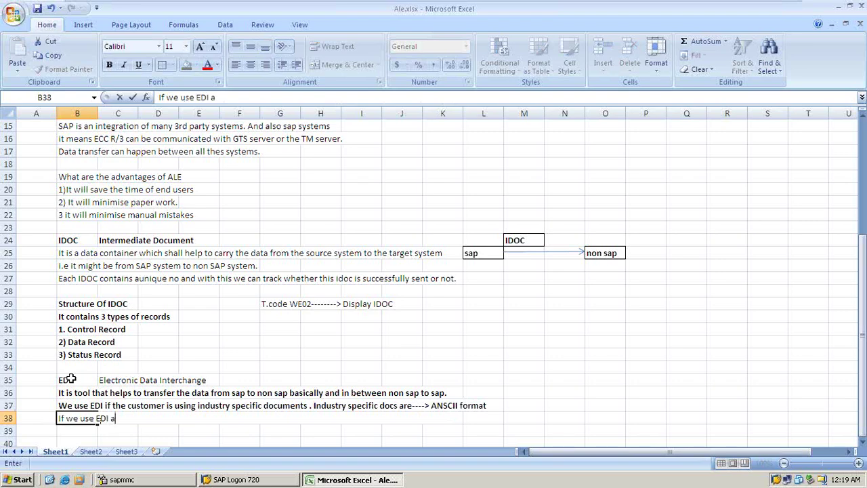
text(s a medium)
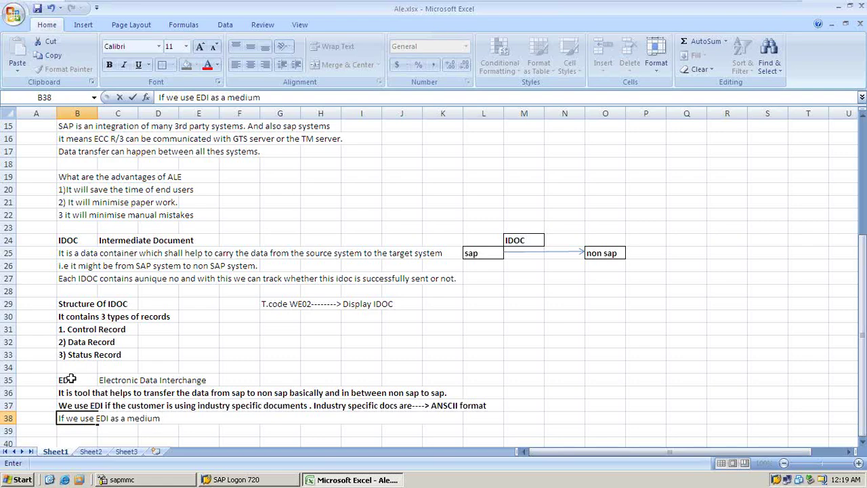
key(BackSpace)
key(BackSpace)
key(BackSpace)
key(BackSpace)
key(BackSpace)
key(BackSpace)
text(tool to transfer)
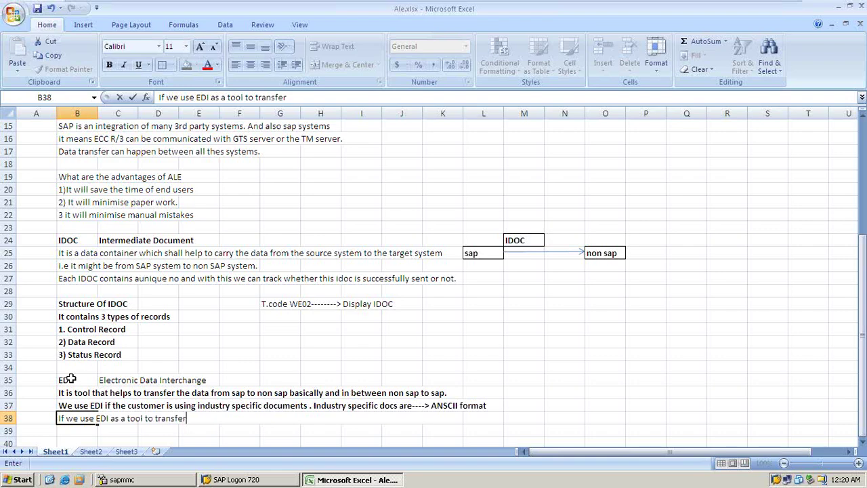
text( the data we re)
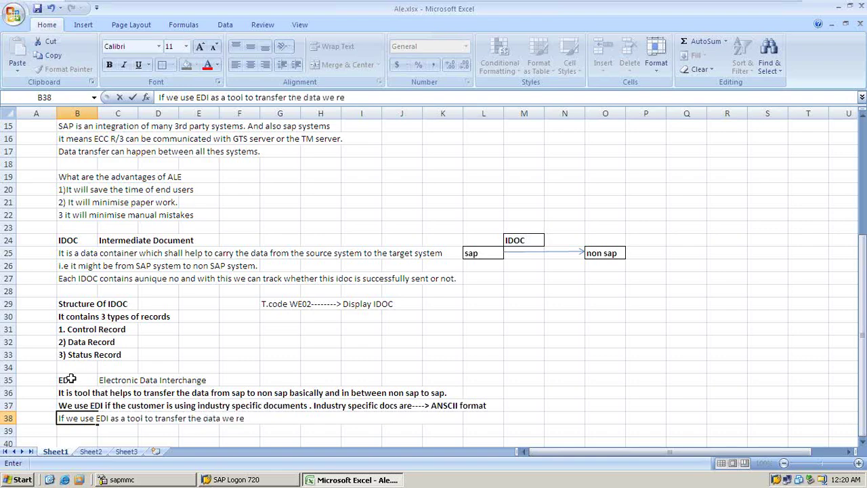
text(quire trans)
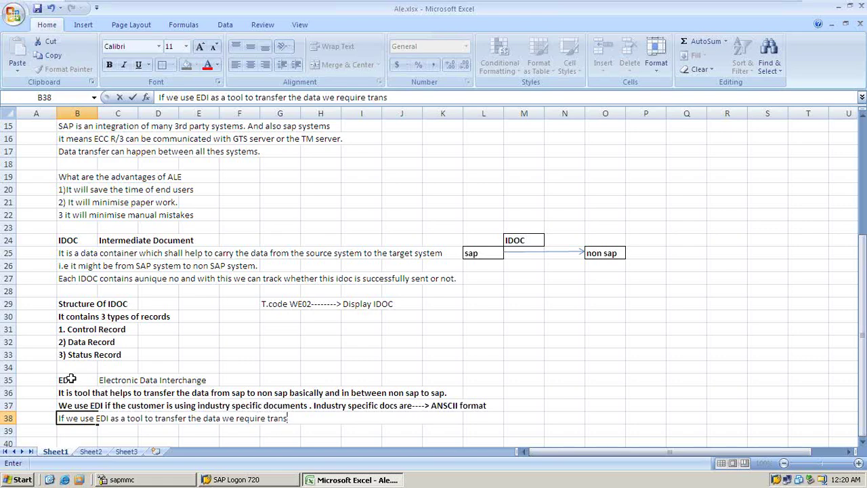
text(lators.)
Enter in B40 the heading "Standard Message types from which data is sent from one system to another system.".
scroll(70, 379, down, 3)
click(63, 329)
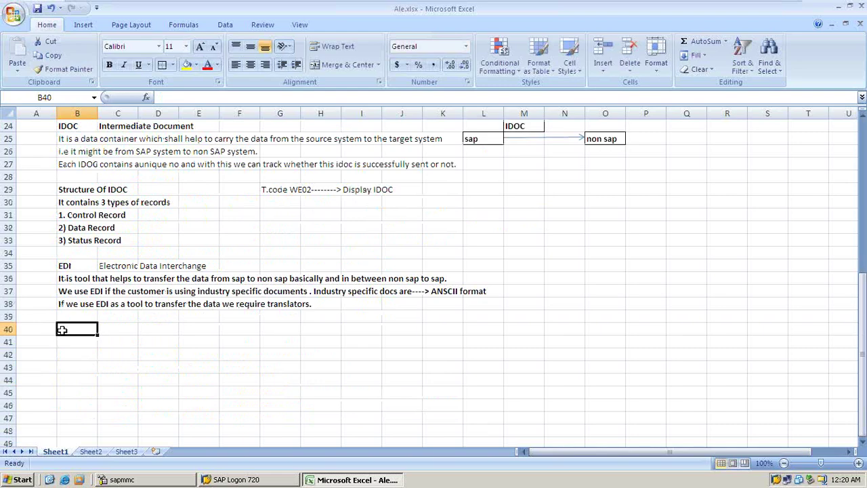
text(Sta)
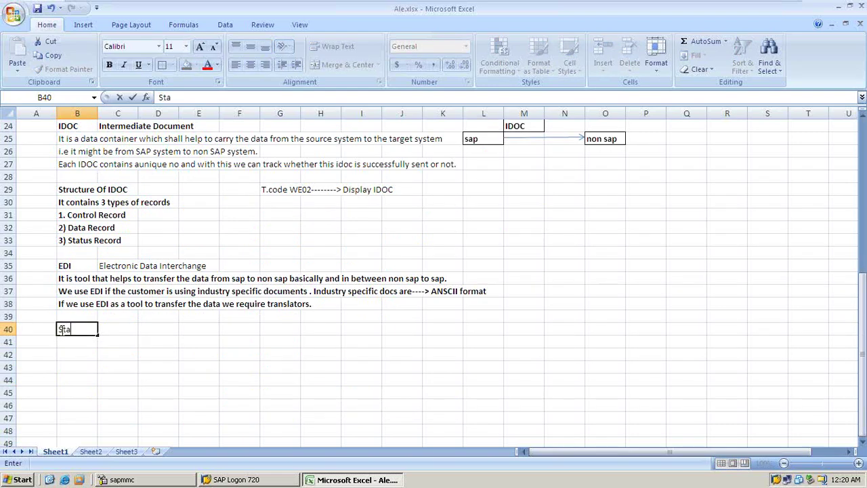
text(ndard Mes)
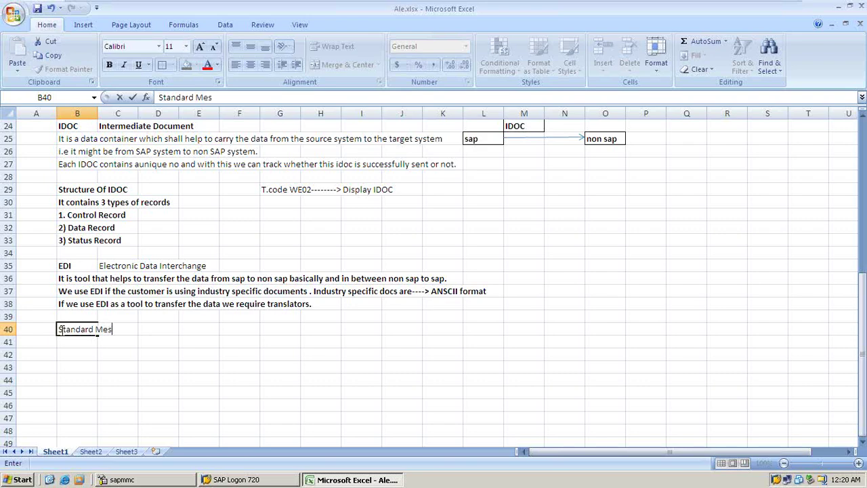
text(sage types )
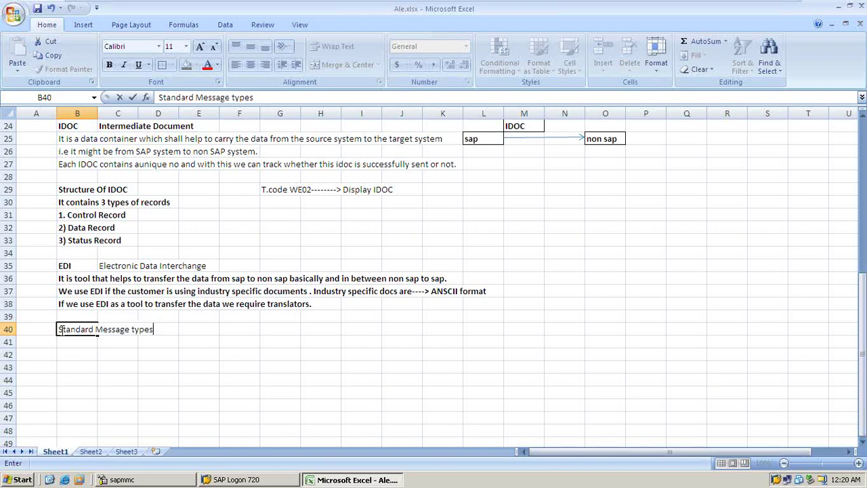
text(from which data )
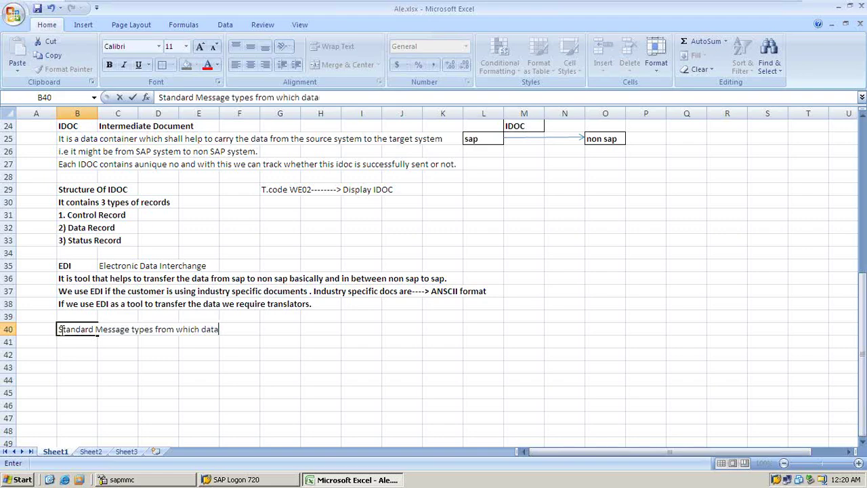
text(is sendd)
key(BackSpace)
key(BackSpace)
text(t from )
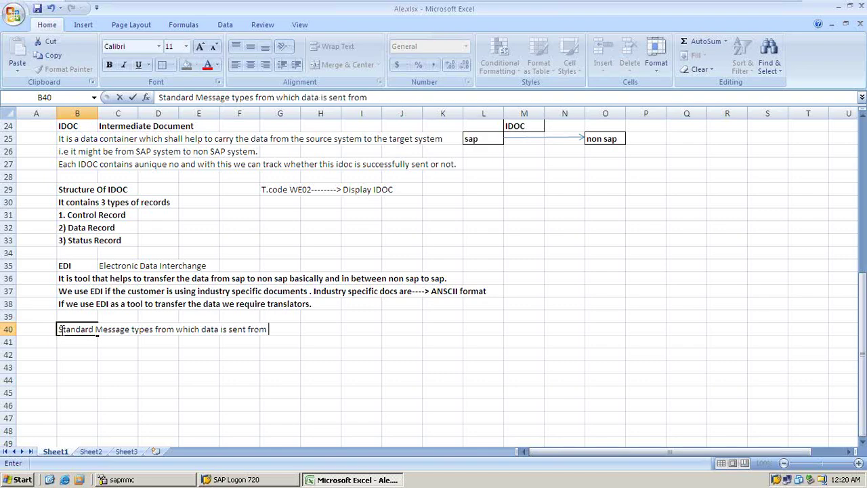
text(one syste)
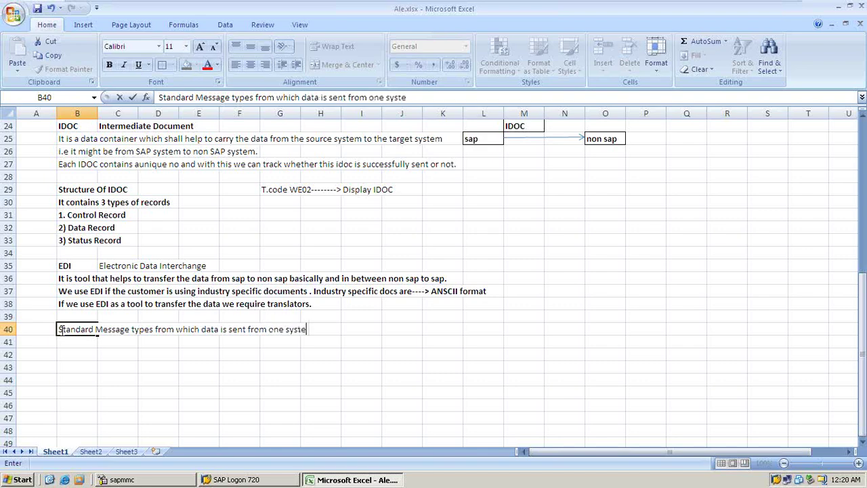
text(m to another system.)
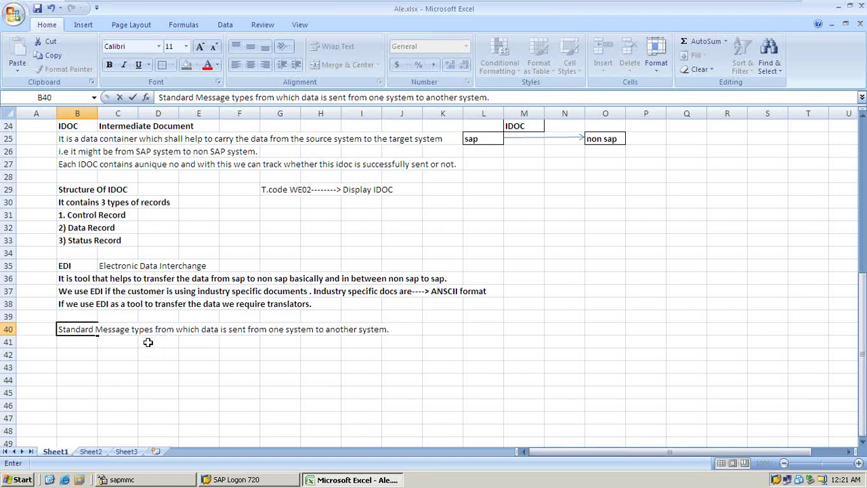
Enter "Material Master------>" in cell B42 and its message type "MATMAS" in cell E42.
click(75, 354)
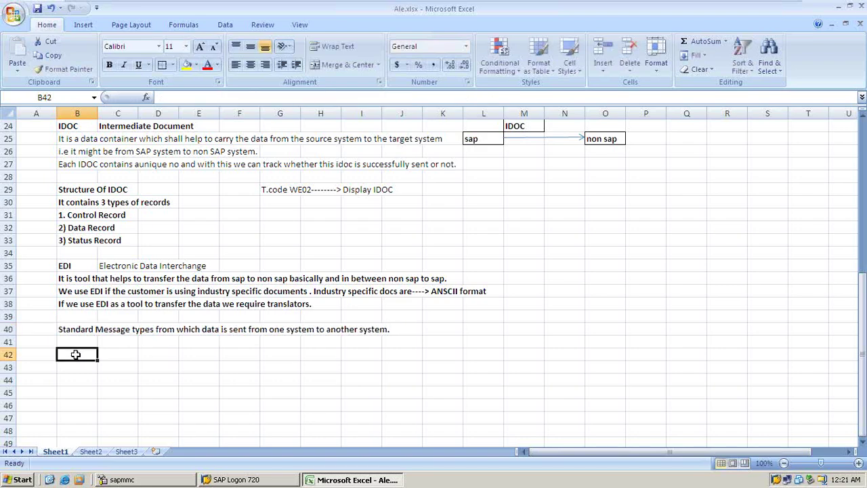
text(Ma)
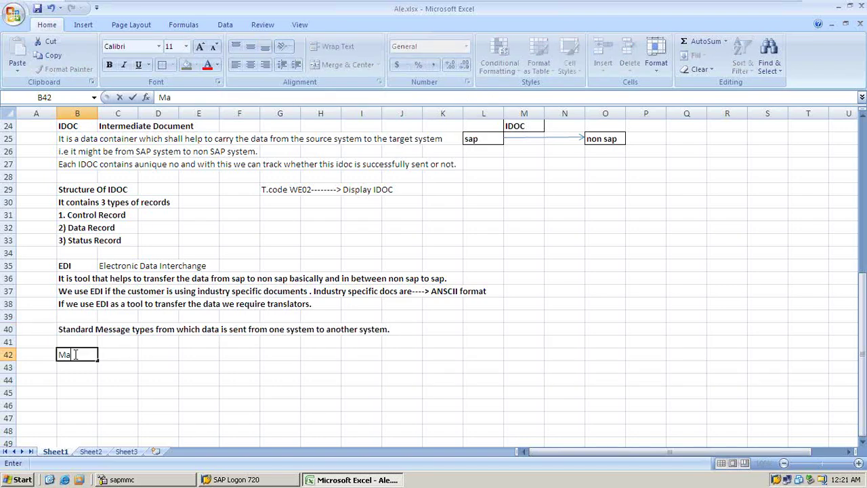
text(terial Mas)
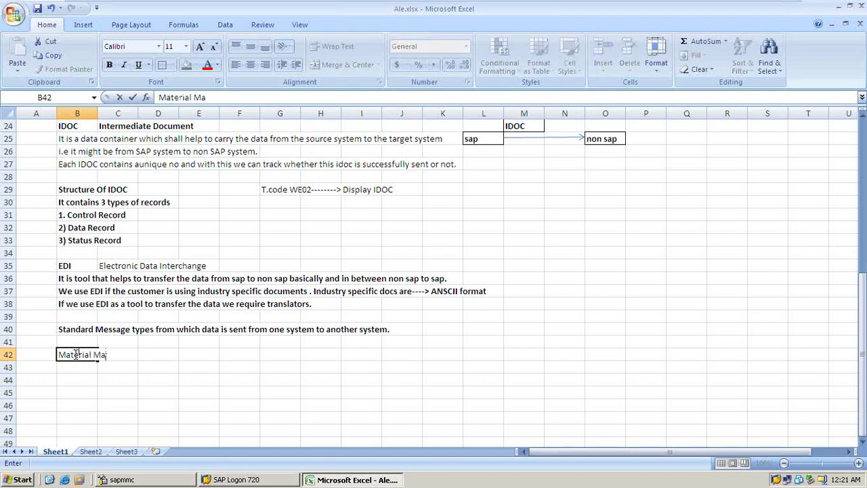
text(ter------>)
key(Tab)
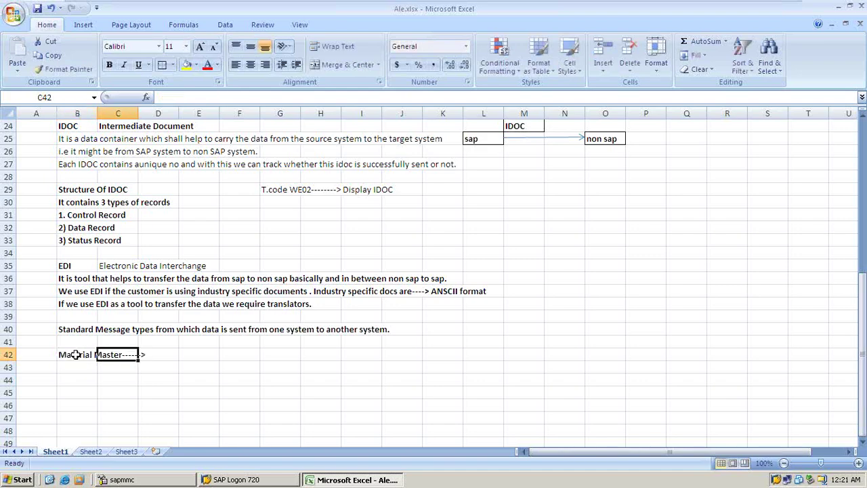
key(Tab)
key(Tab)
text(Mat)
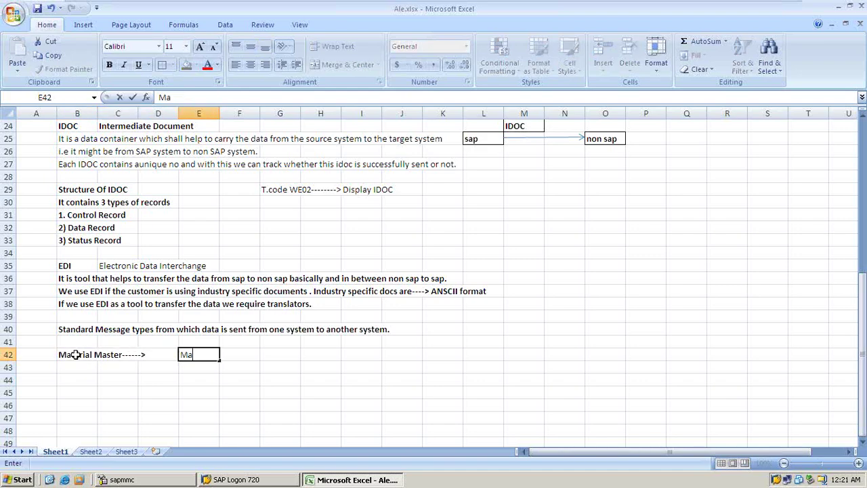
key(BackSpace)
key(BackSpace)
text(ATMAS)
key(Return)
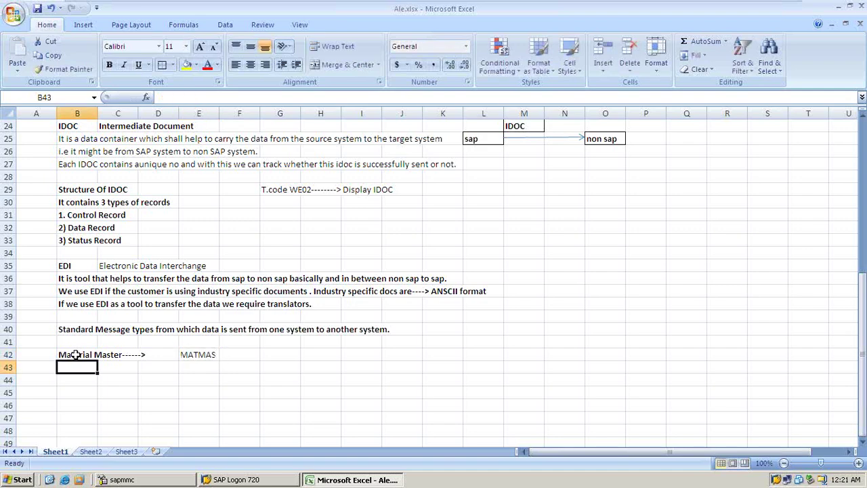
Enter "Customer master------>" in cell B43 and its message type "DEBMAS" in cell E43.
text(Custo)
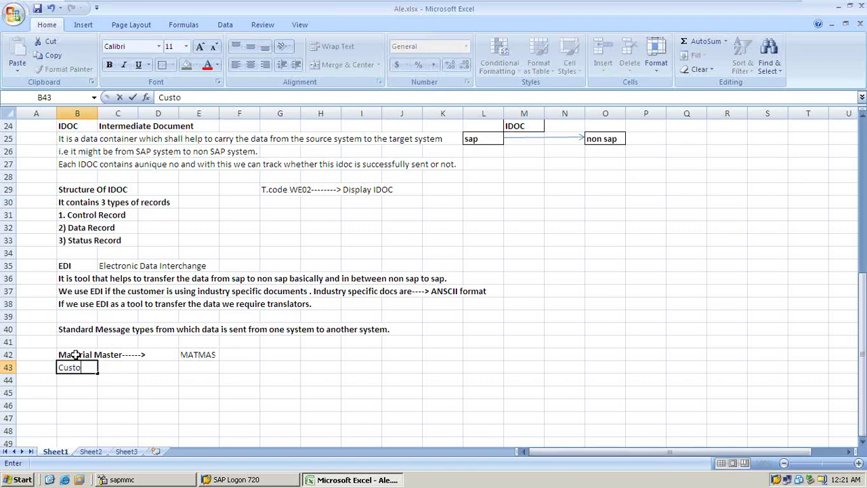
text(mer maste)
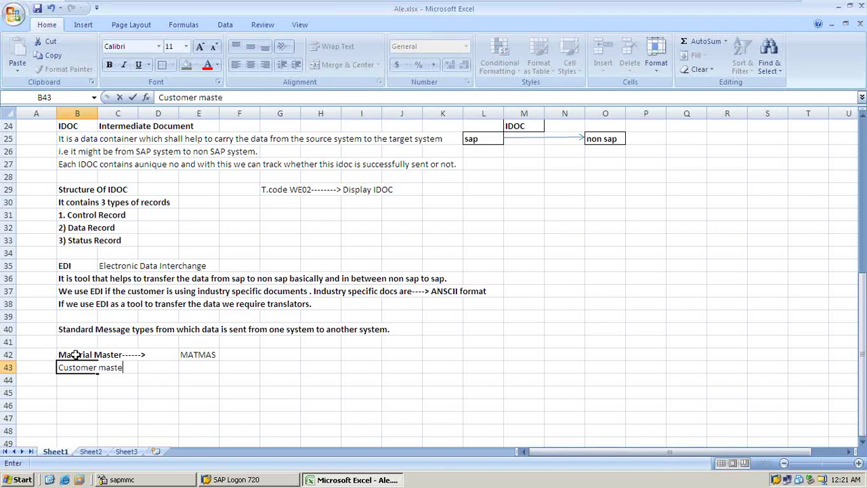
text(r------>)
key(Tab)
key(Tab)
key(Tab)
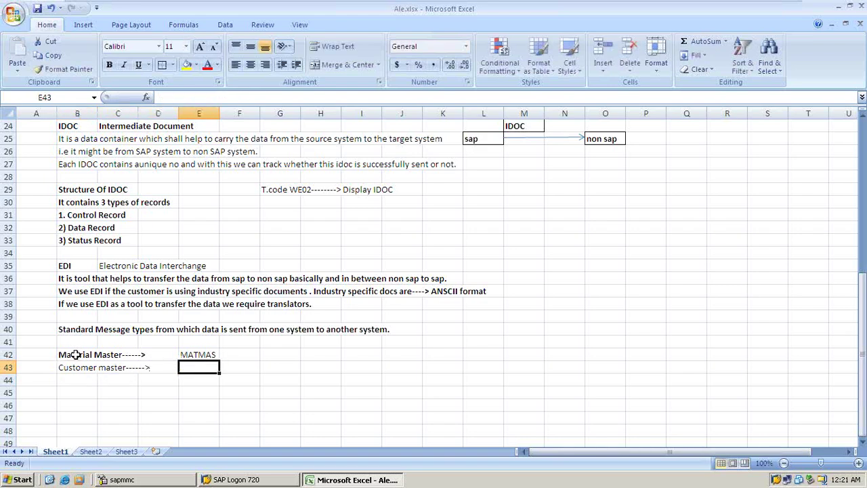
text(DEBM)
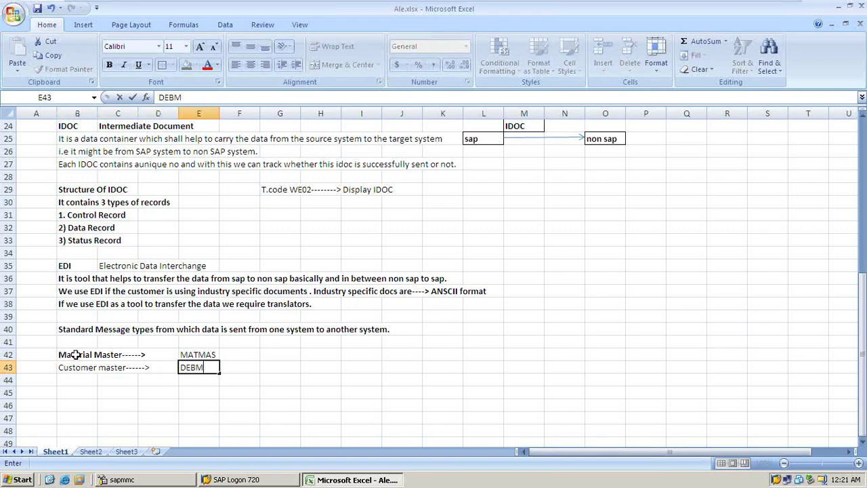
text(AS)
key(Return)
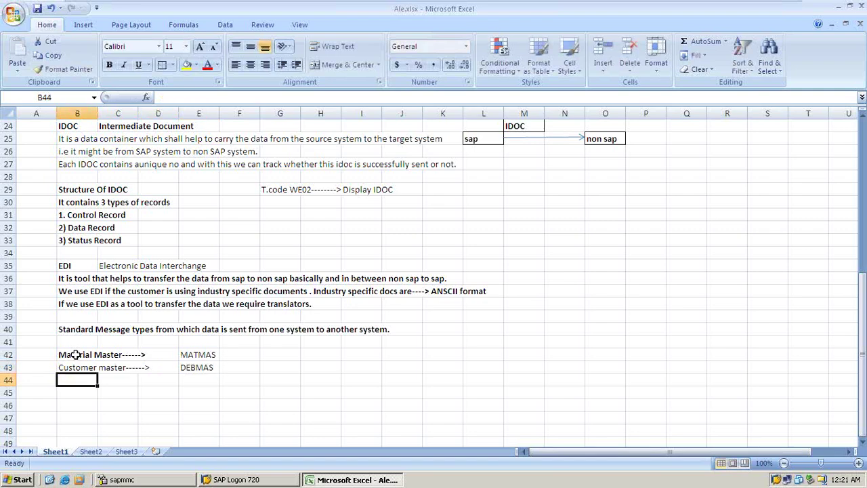
Enter "Vendor Master" with a dashed arrow in cell B44 and its message type "CREMAS" in cell E44.
text(Vendor)
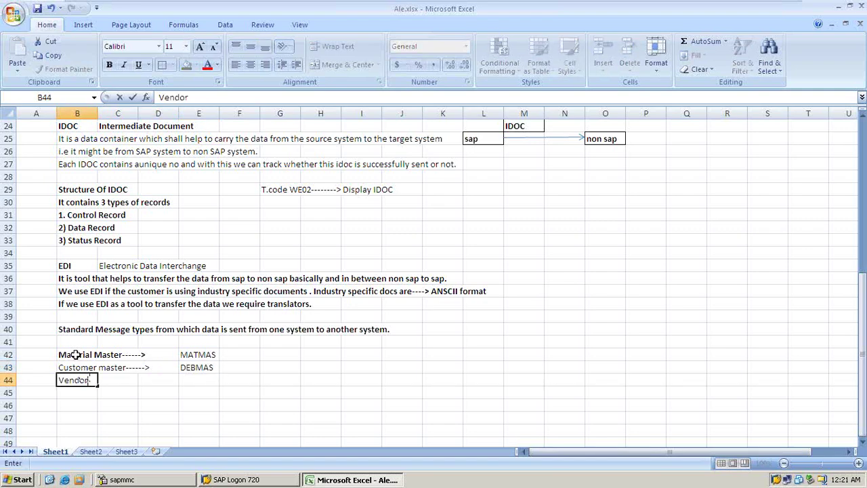
text( Master---------)
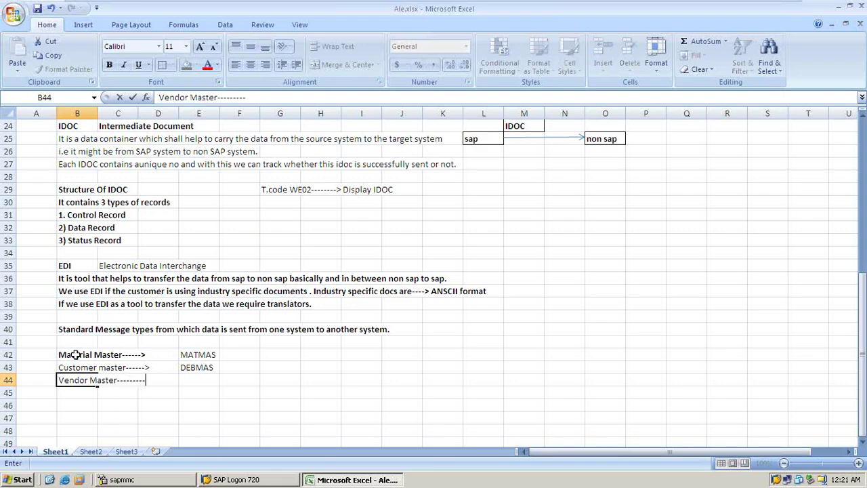
text(->)
key(Tab)
key(Tab)
key(Tab)
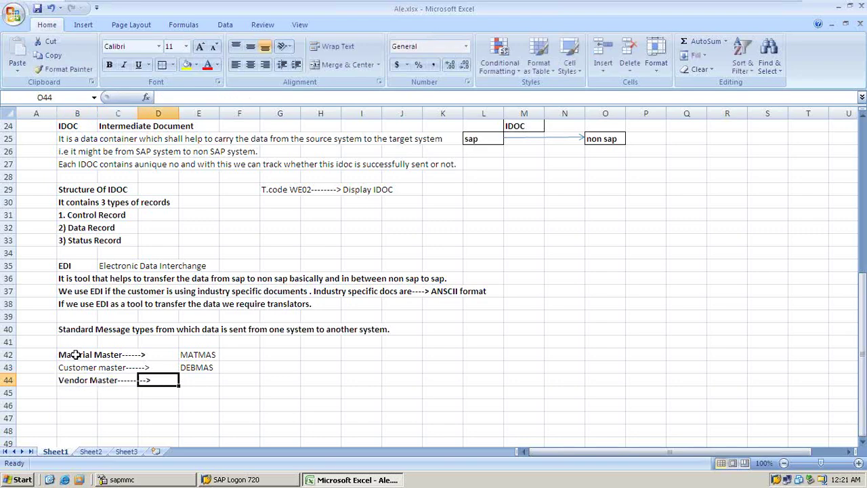
text(CREMAS)
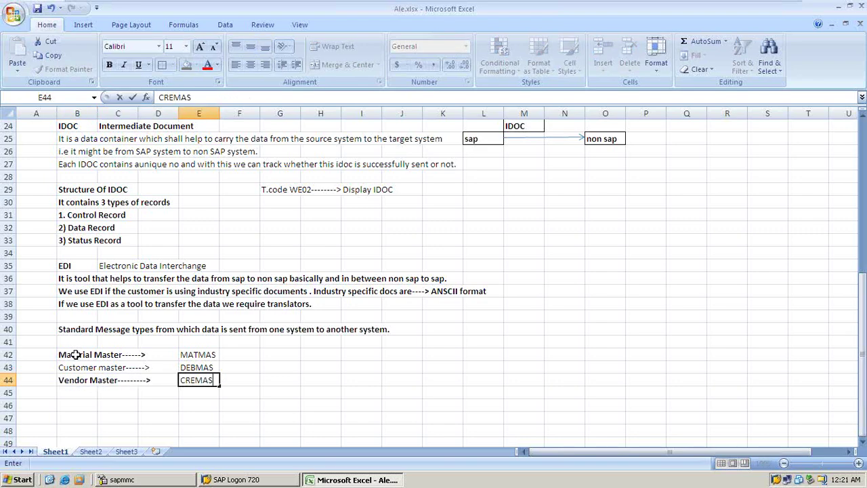
key(Return)
Enter "ORDER" with a long dashed arrow in cell B45 and its message type "ORDERS" in cell E45.
text(ORDER)
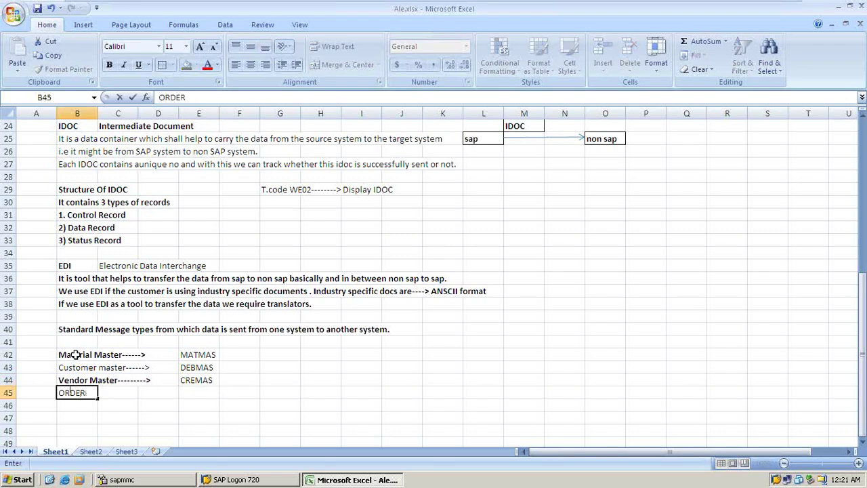
text(-------------------->)
key(Tab)
key(Tab)
key(Tab)
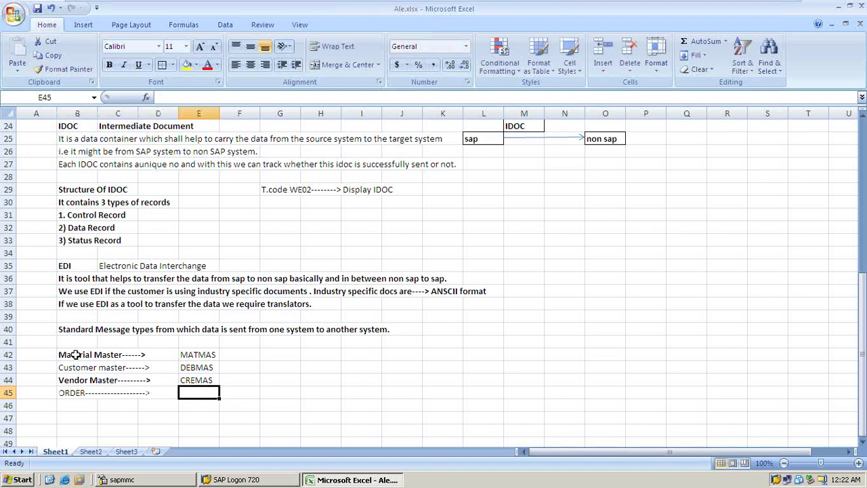
text(ORDERS)
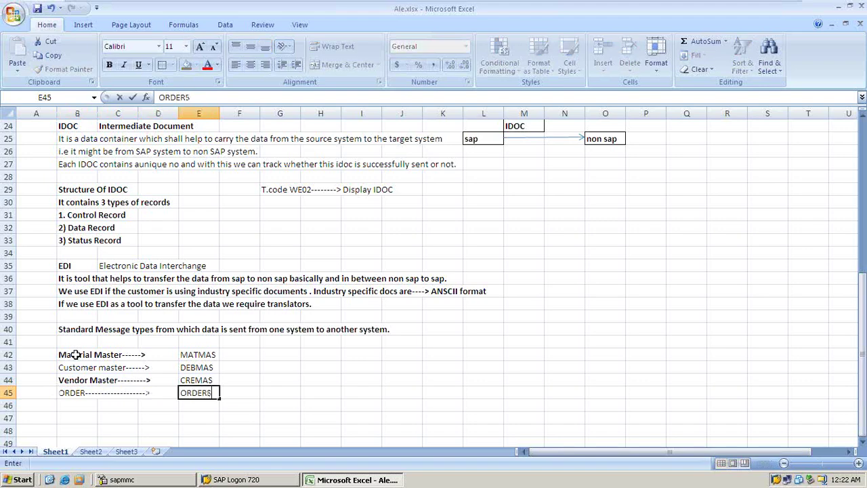
key(Return)
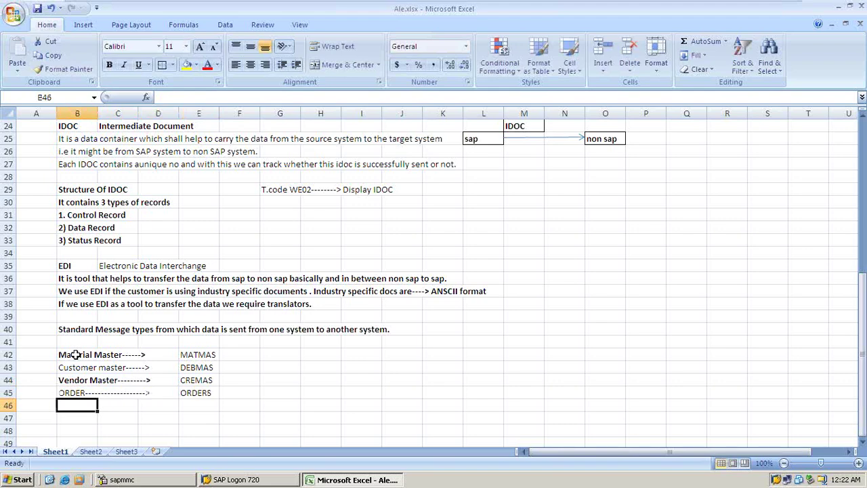
Enter "Delivery" with a long dashed arrow in cell B46 and its message type "DESADV" in cell E46.
text(Deliv)
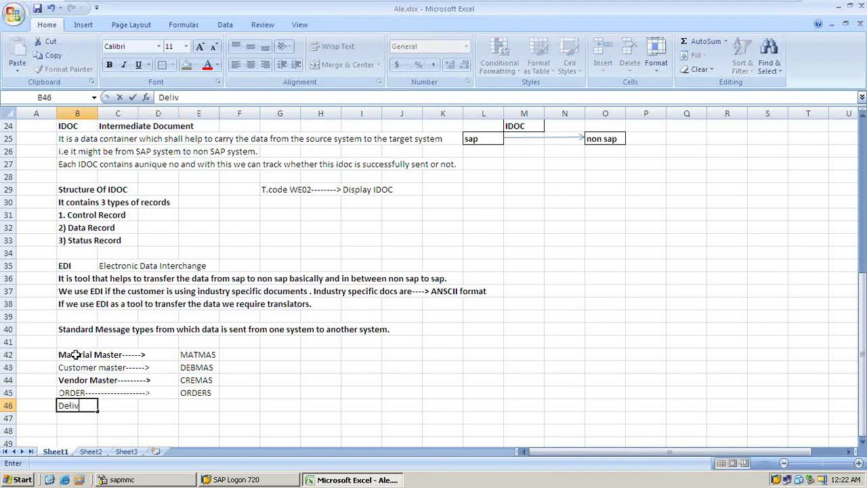
text(ery------------------>)
key(Right)
key(Right)
key(Right)
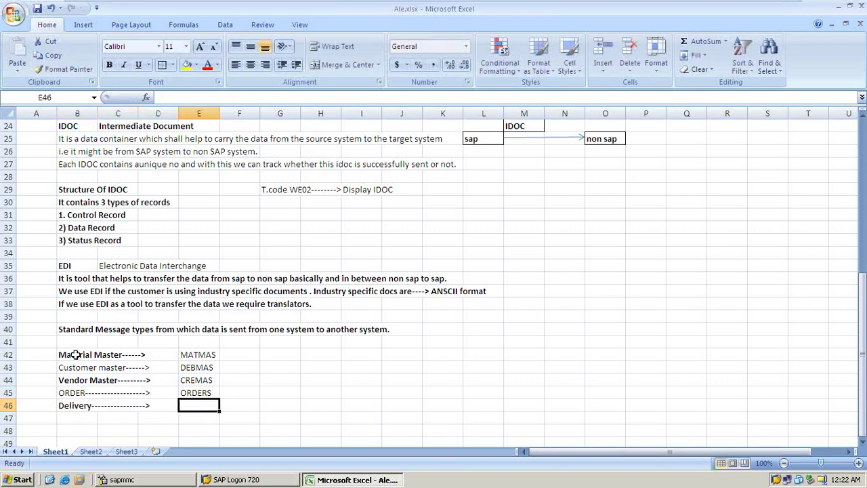
text(DESADV)
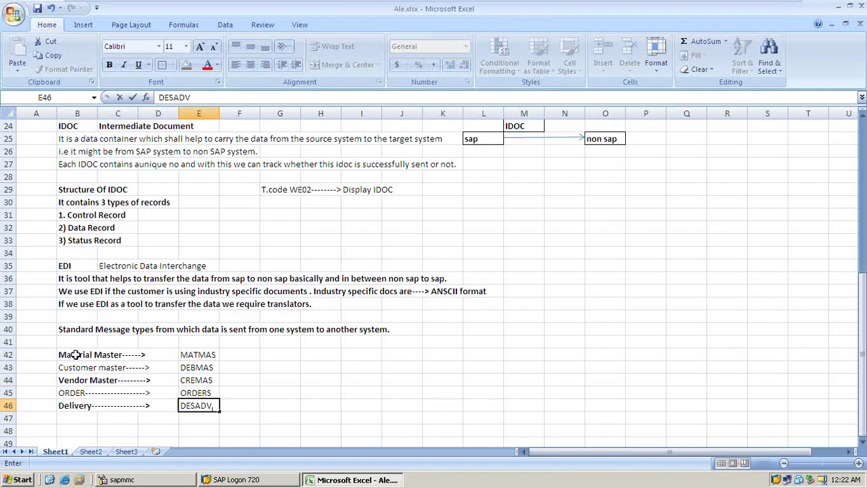
key(Return)
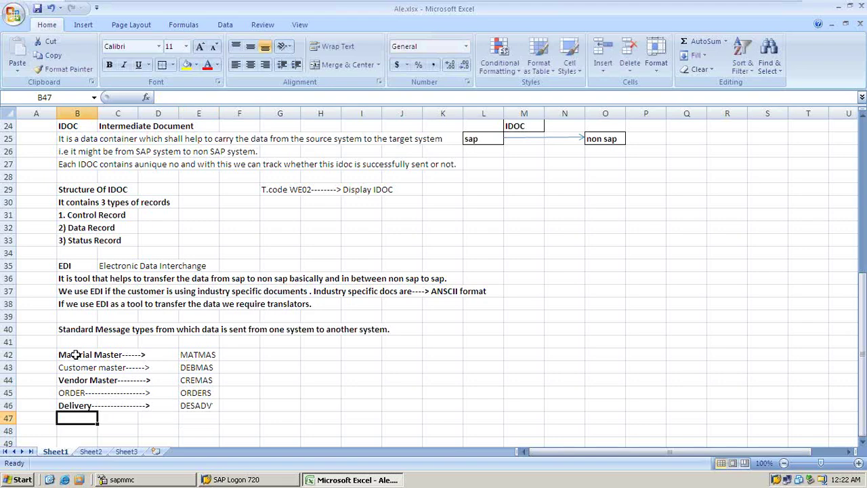
Enter "Invoice" with a long dashed arrow in cell B47 and its message type "INVOIC" in cell E47.
text(Invoice)
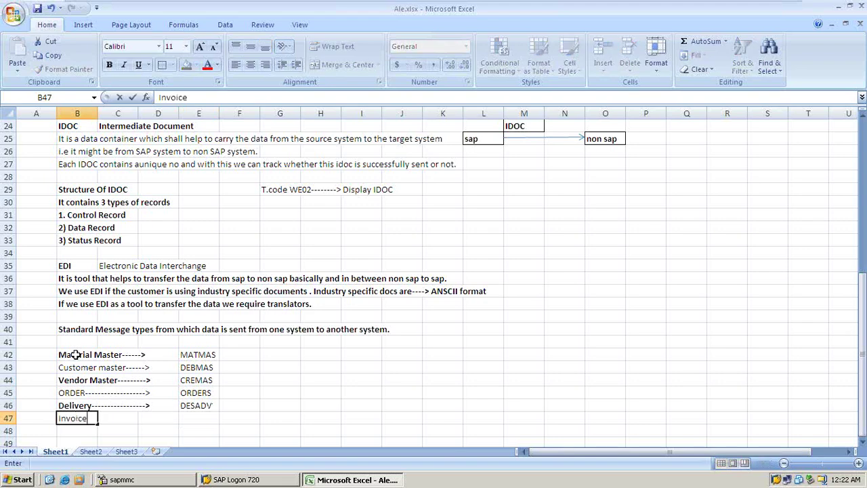
text(------------------->)
key(Tab)
key(Tab)
key(Tab)
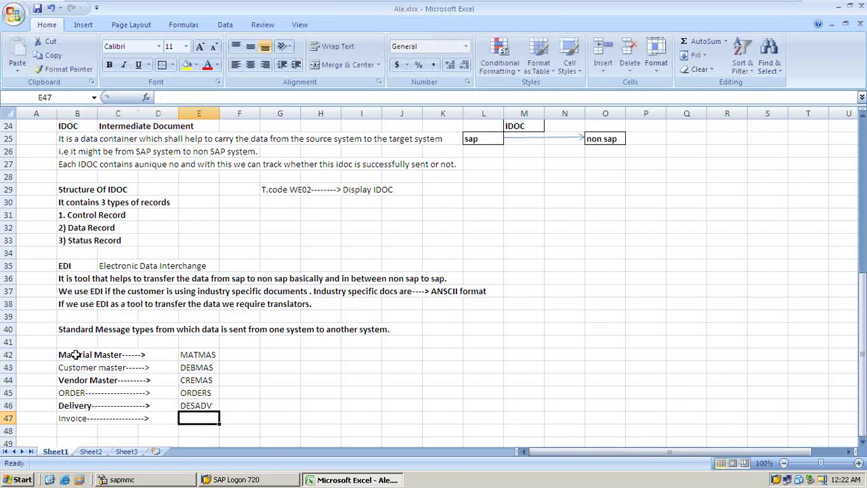
text(INVOIC)
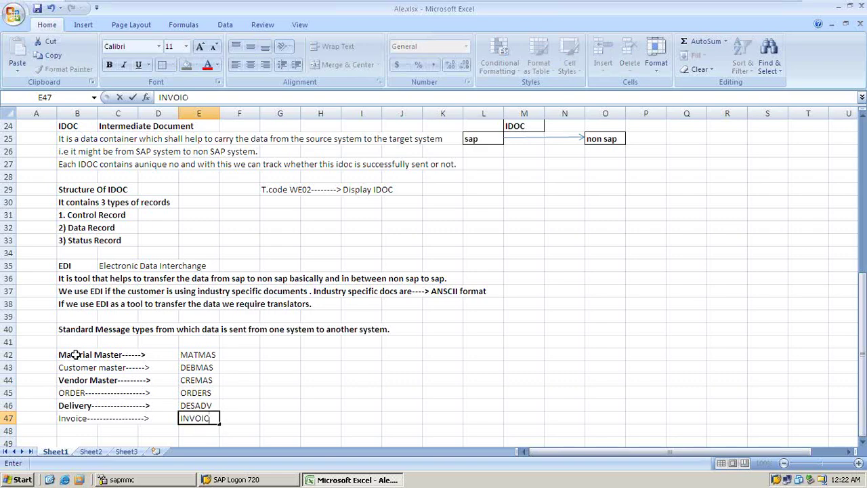
key(Return)
Enter the note "T.codes to display IDOC-------> WE02/ WE05/ WE07/ WE09" in cell B49.
key(Return)
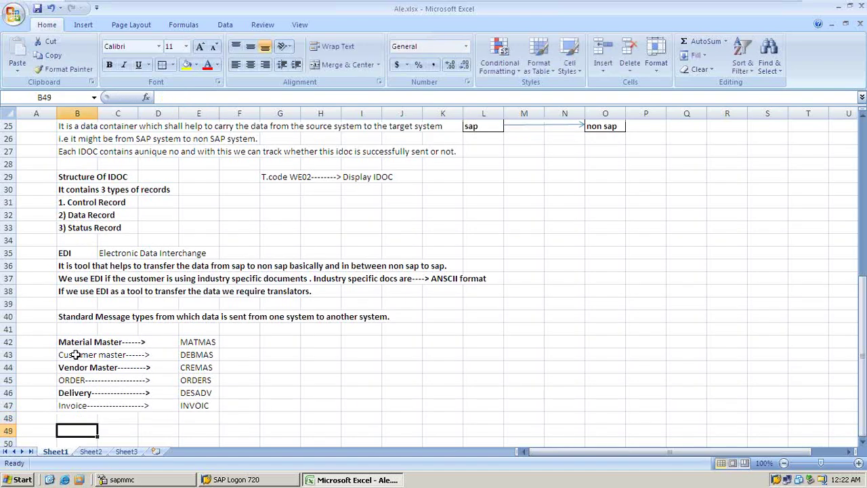
text(T)
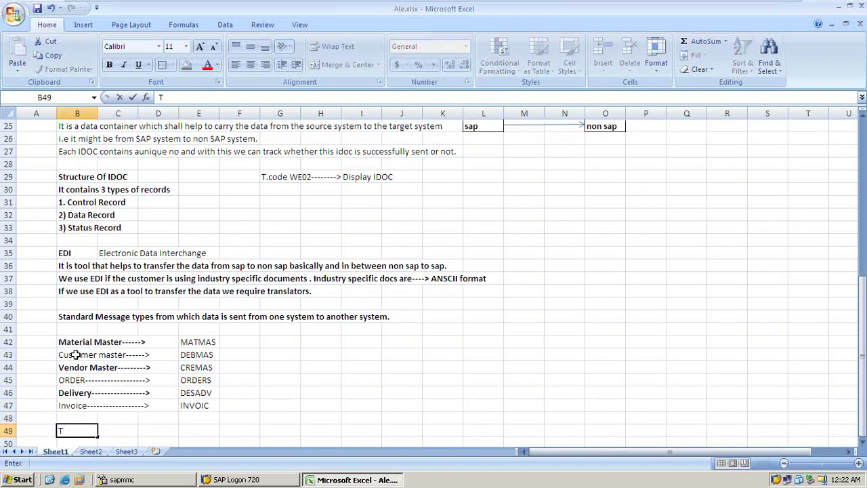
text(.codes to display)
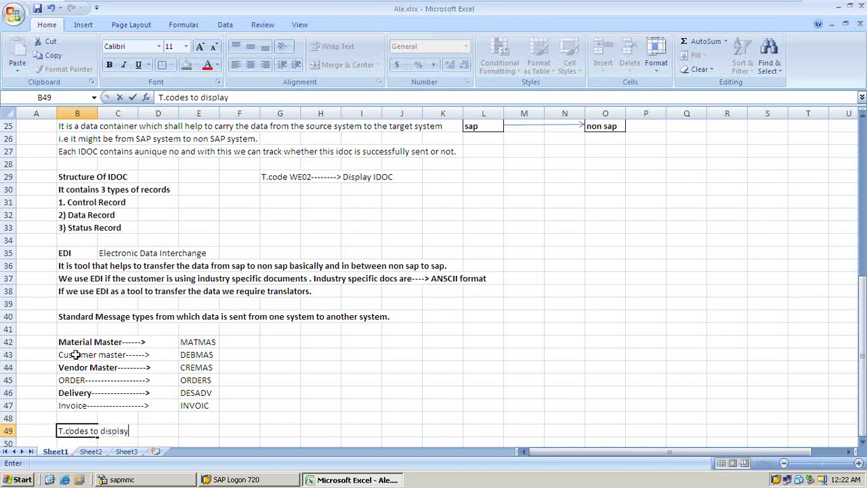
text( IDOC-------> WE)
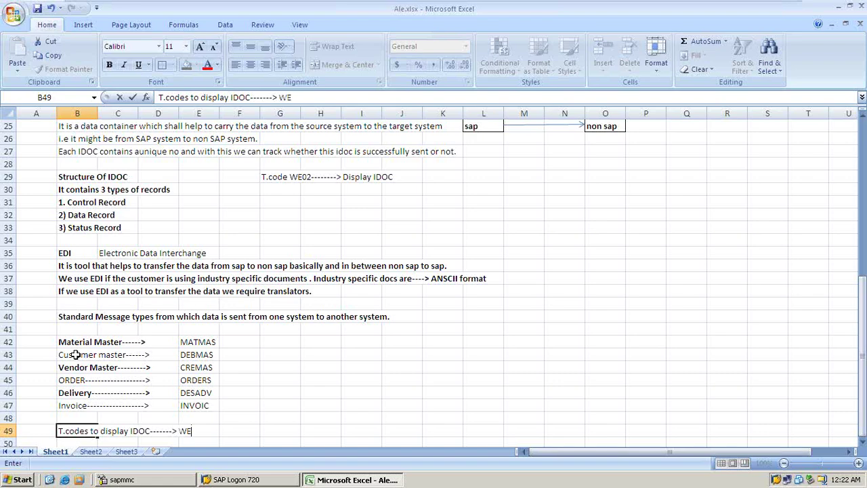
text(02/ WE05/)
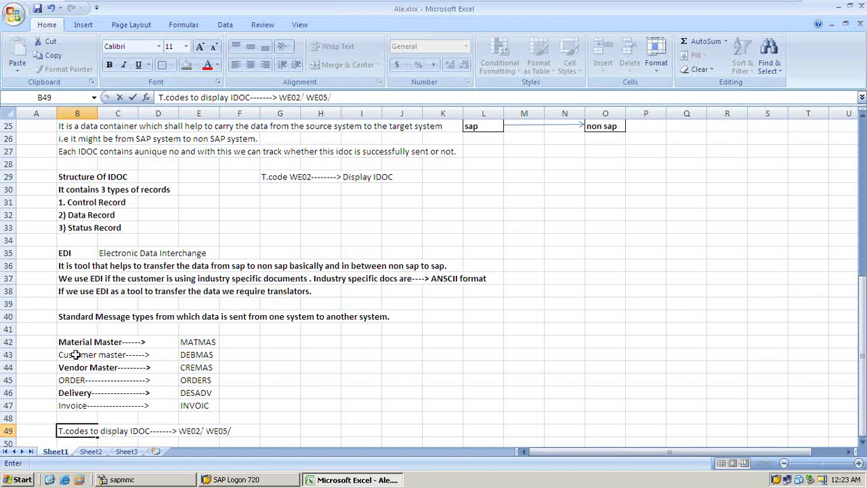
text( WE07/  WE09)
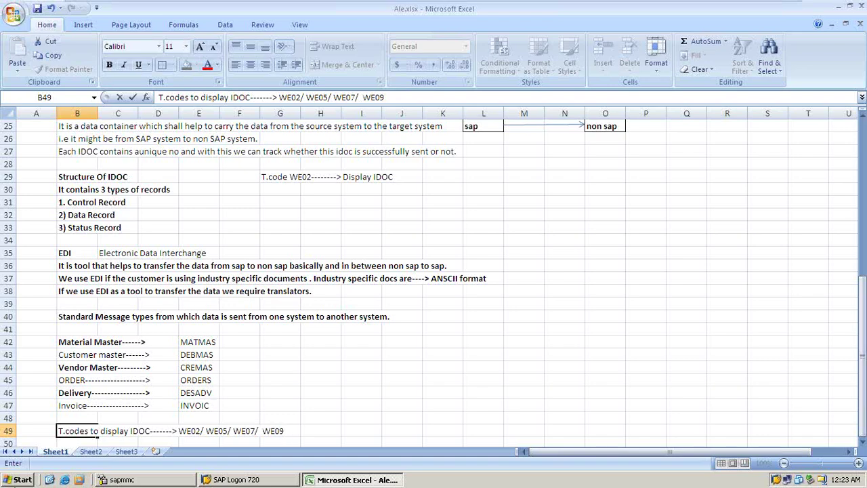
key(Tab)
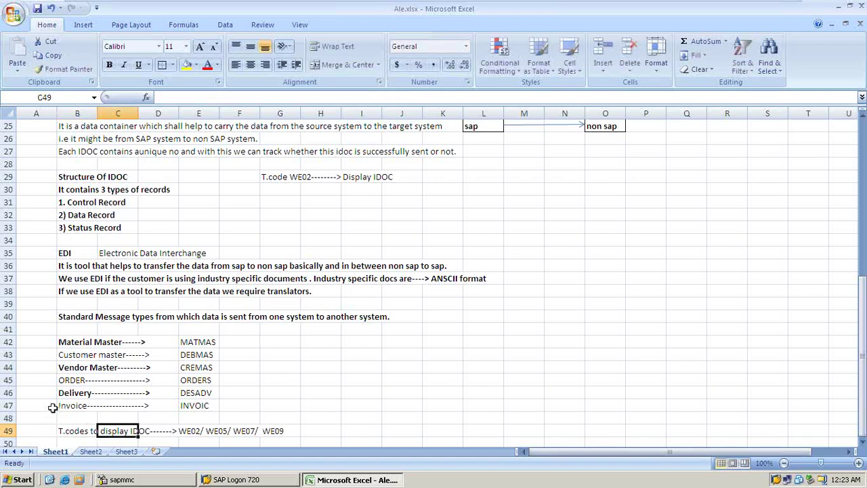
Make the IDOC display transaction codes note in cell B49 bold and set its font size to 14.
key(Left)
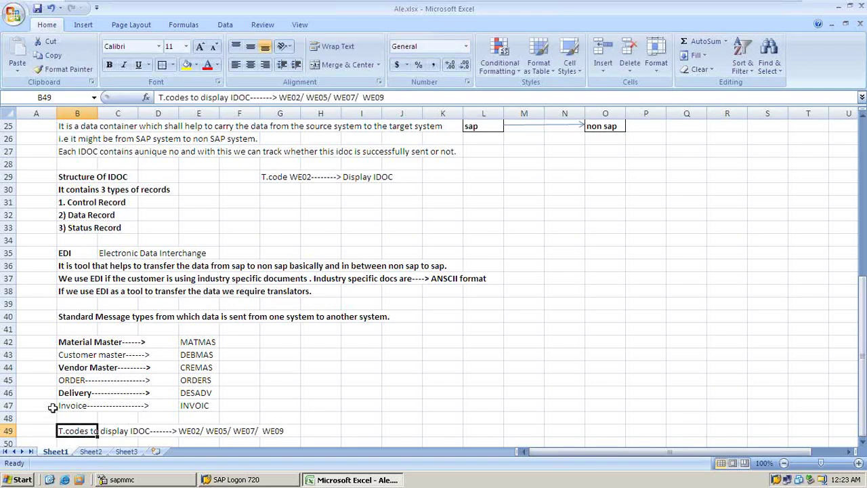
key(ctrl+b)
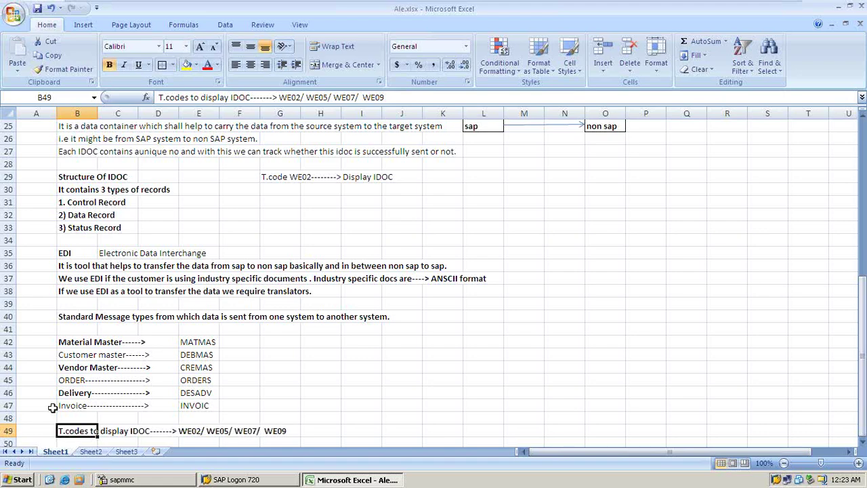
scroll(82, 379, down, 2)
click(71, 382)
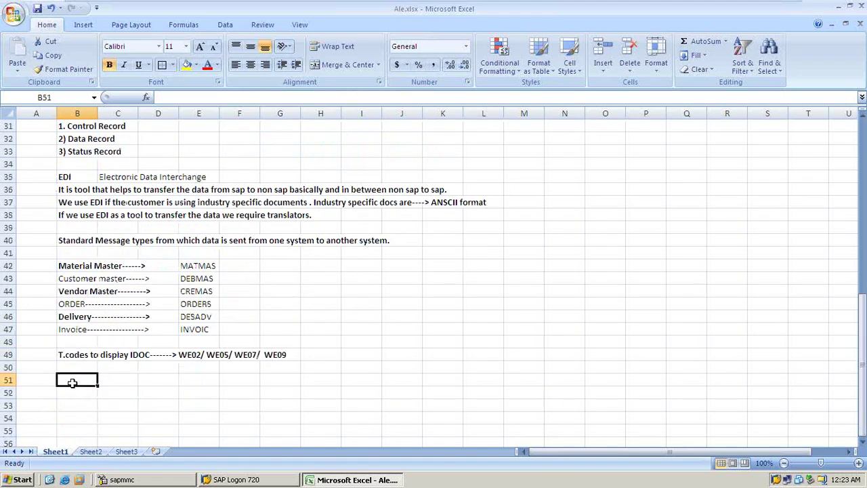
click(64, 352)
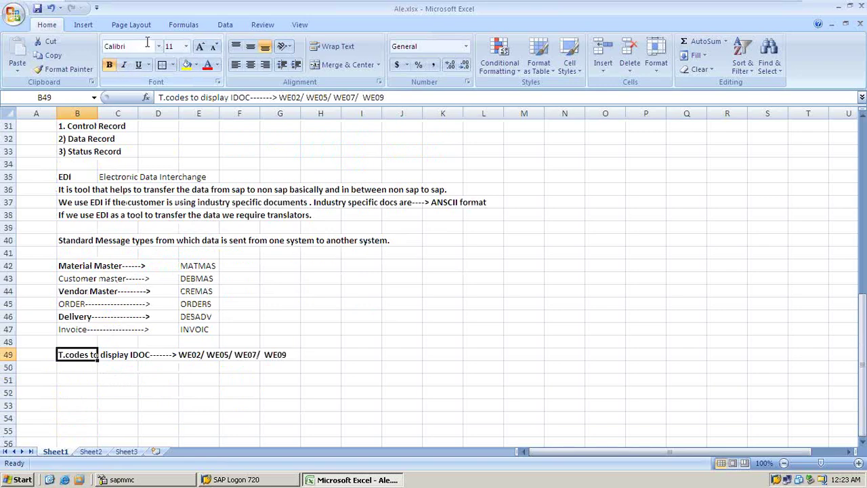
click(185, 46)
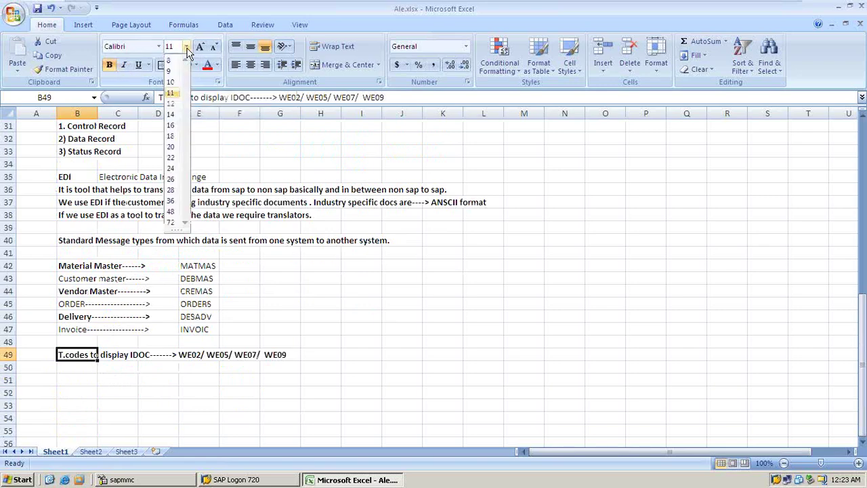
click(173, 113)
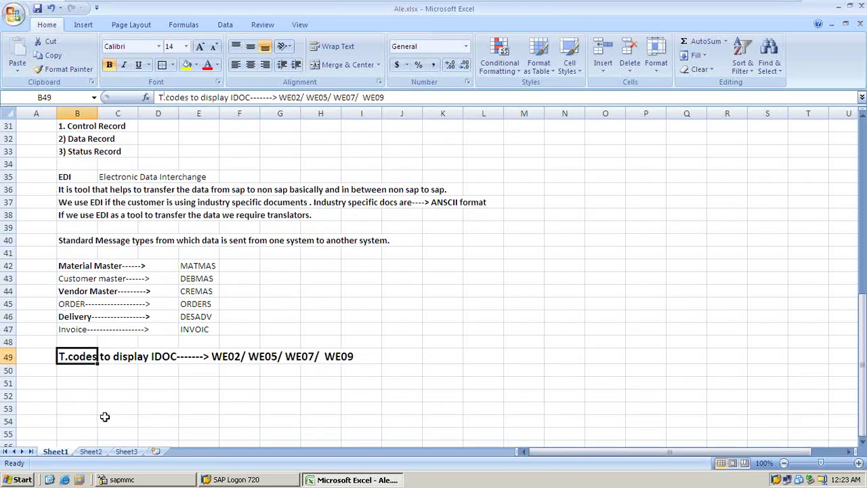
Enter "T.code to send the material master from sender to receiver---------> BD10" in cell B51.
click(67, 381)
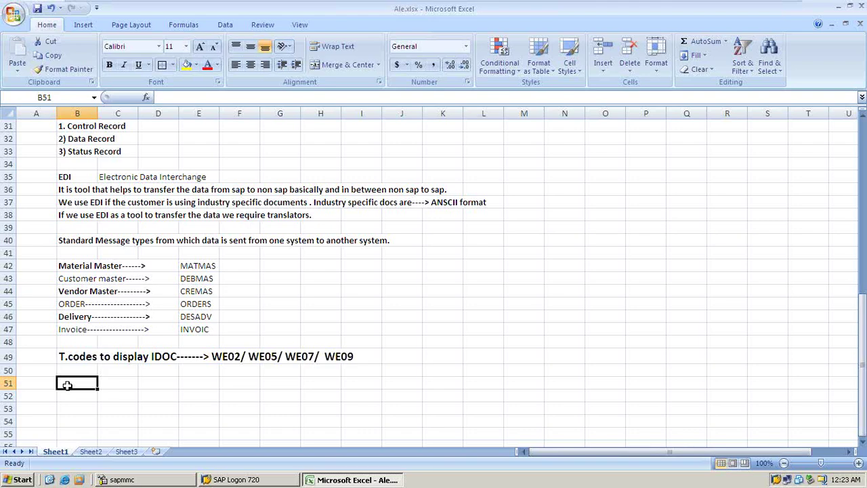
text(T)
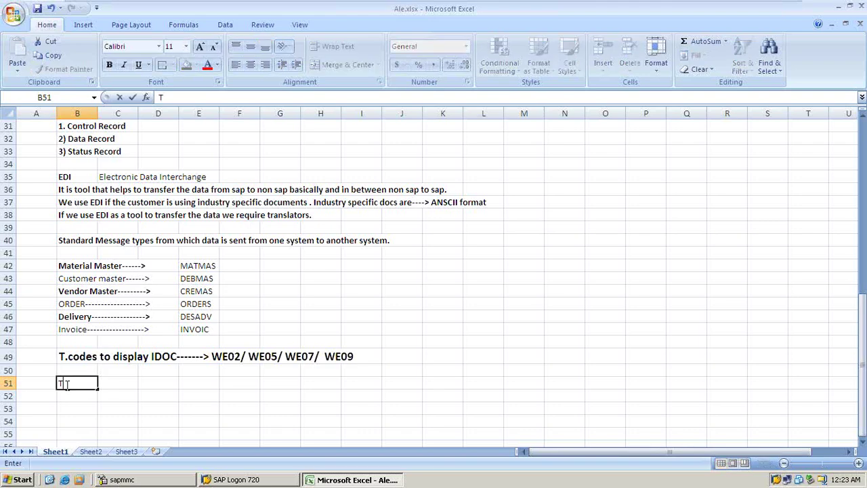
text(.code to send the)
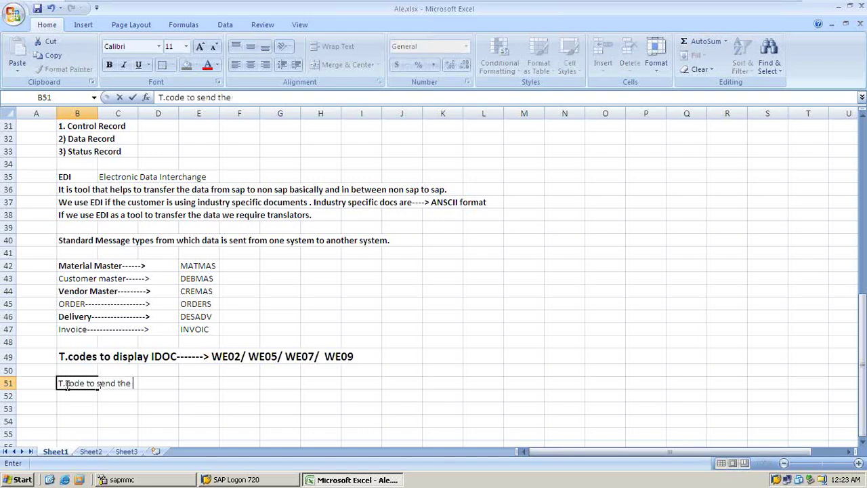
text( material maste)
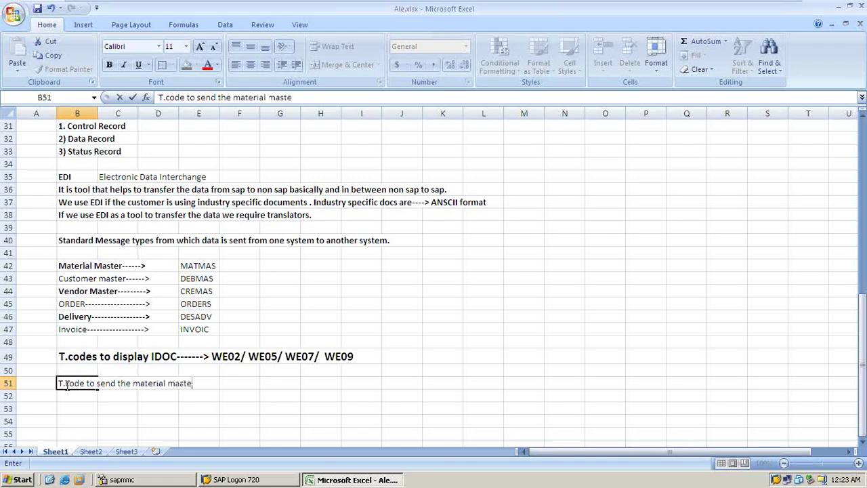
text(r from sender)
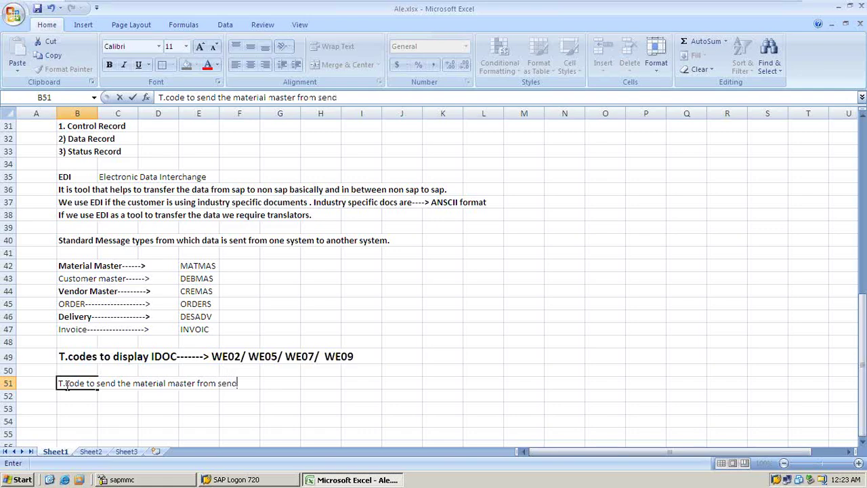
text( to receiver)
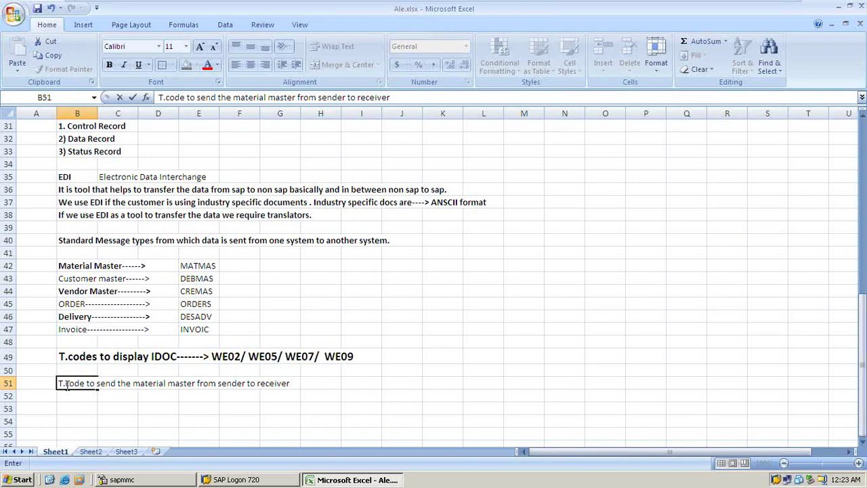
text(---------> BD10)
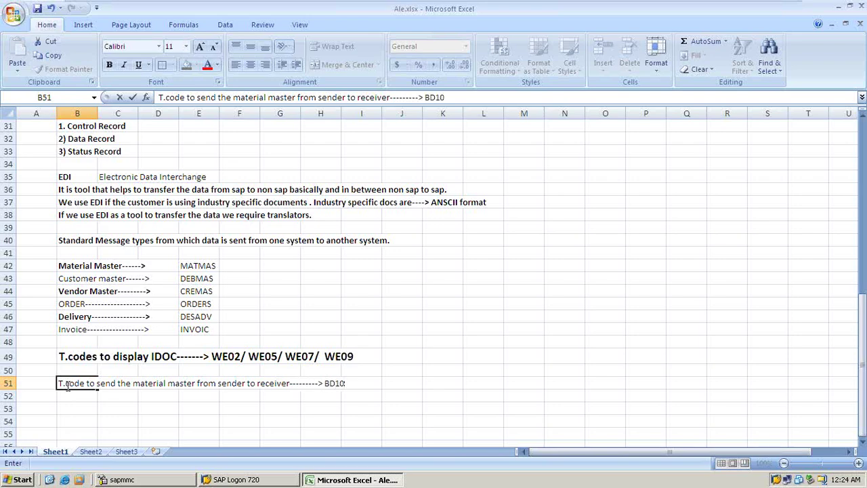
Enter "T.code to send the customer master from sender to receiver -------->BD12" in cell B52.
click(64, 396)
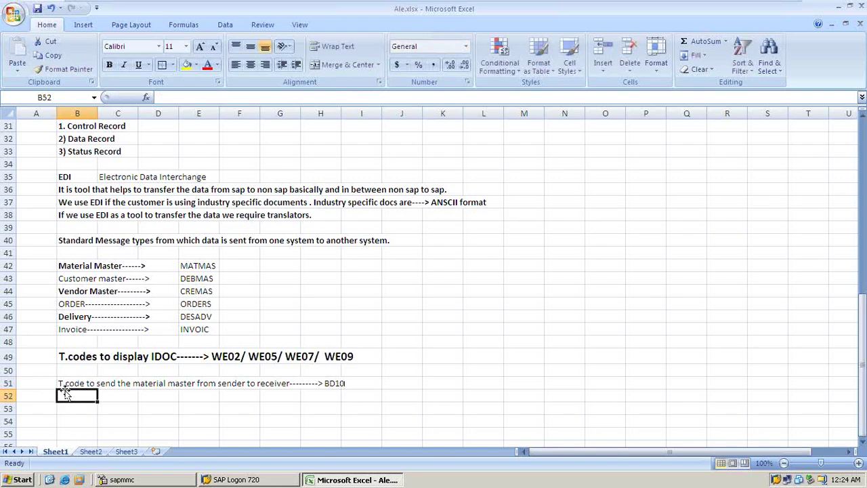
text(T.code to )
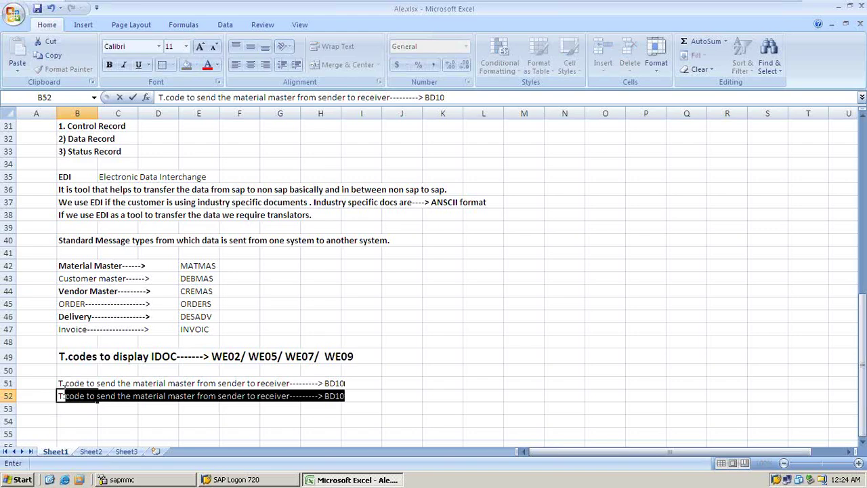
text(sen)
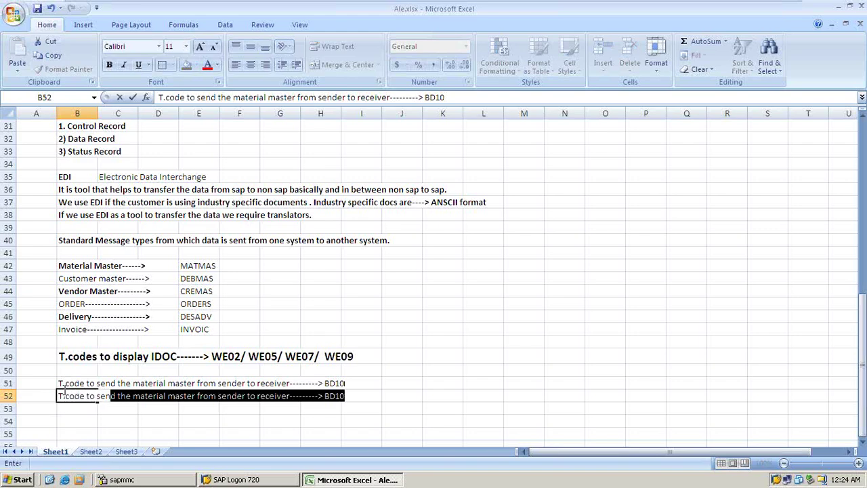
text(d the cuats)
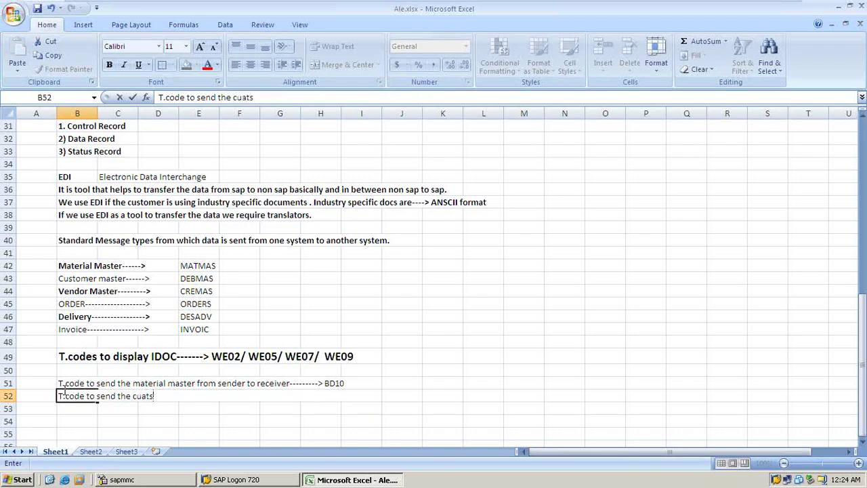
key(BackSpace)
key(BackSpace)
key(BackSpace)
text(stomer mas)
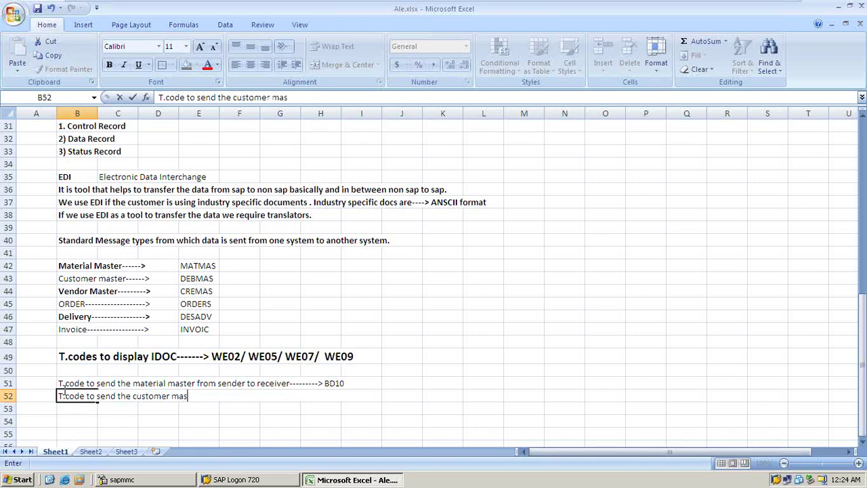
text(ter from sende)
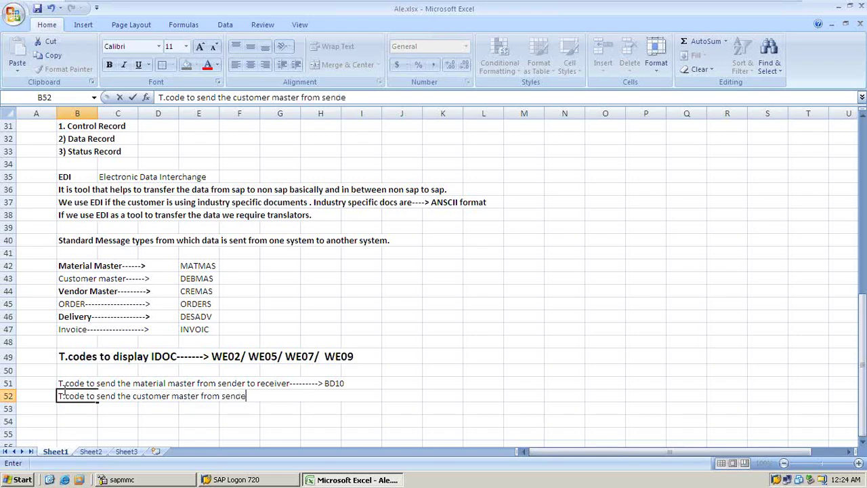
text(r to receiver)
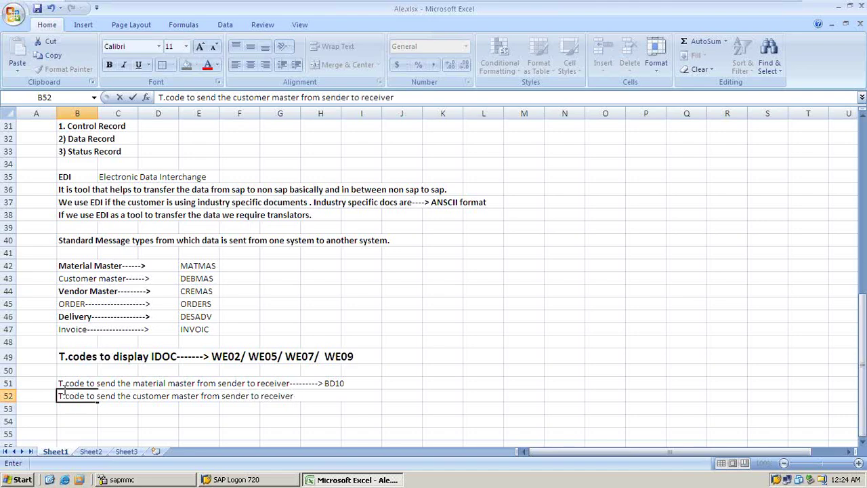
text( --------->)
text(BD12)
key(Return)
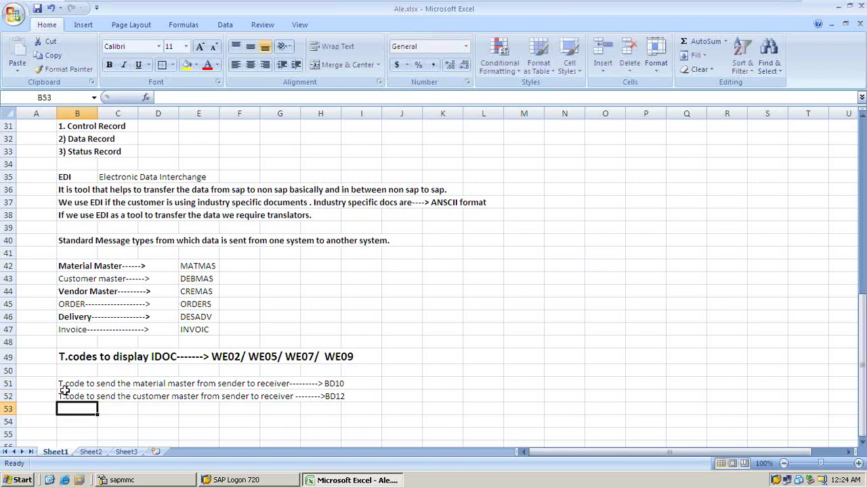
Enter the note "T.code to send the vendor Master------------------------------------------>BD14" in cell B53.
text(T)
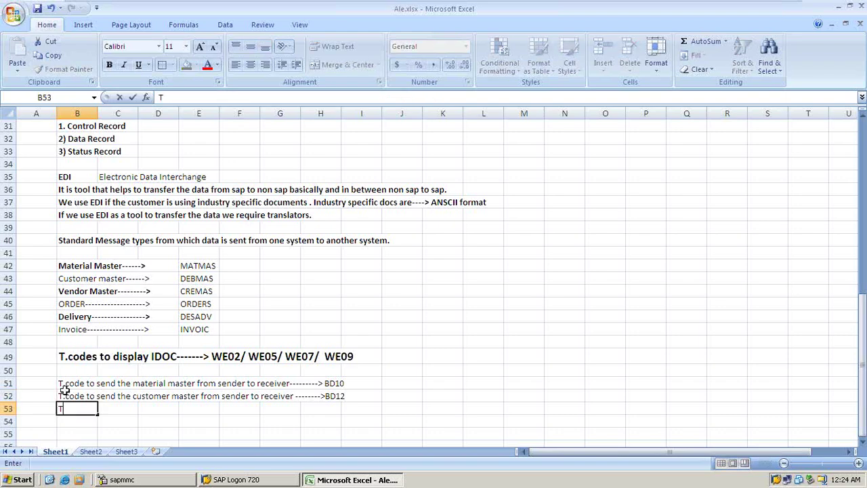
text(.code to send the)
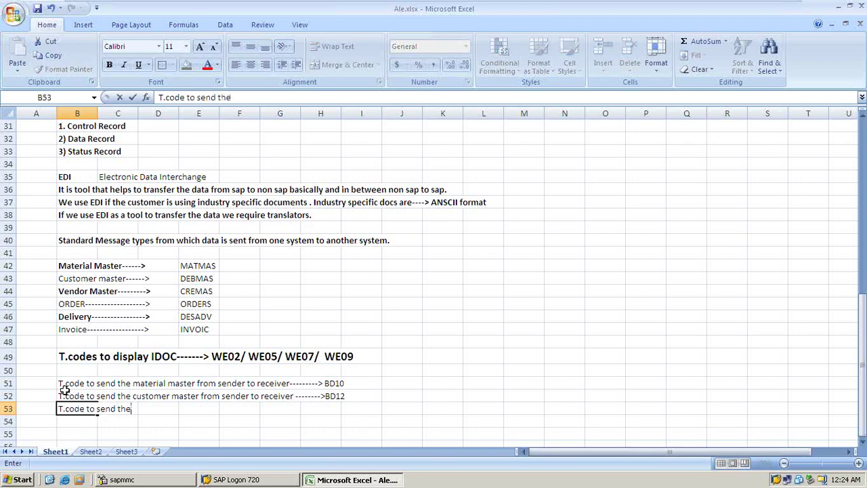
text( vendor Maste)
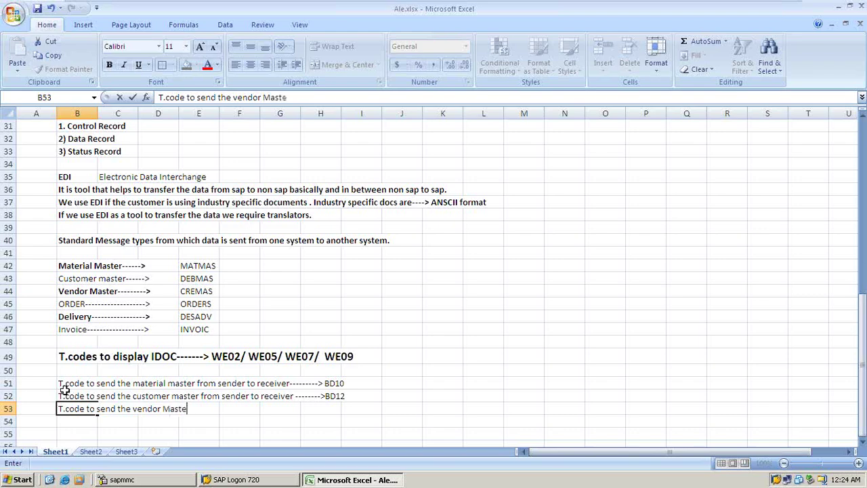
text(r--------------------------------------------)
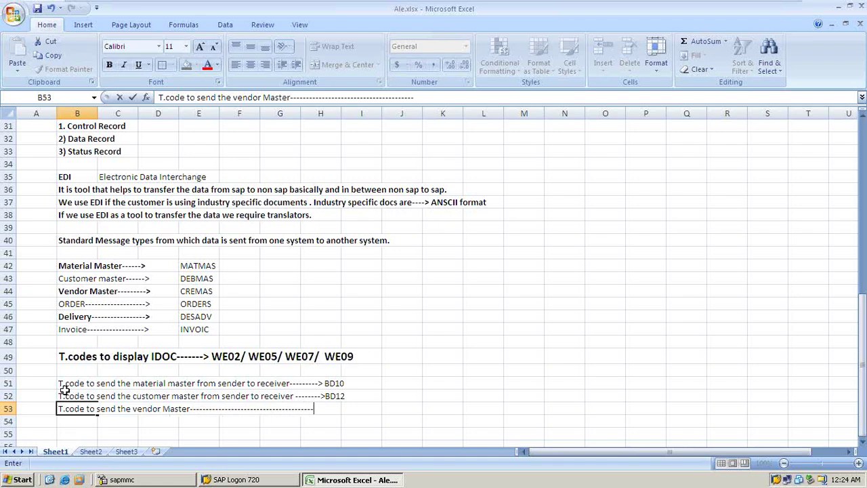
text(>BD14)
Make the material, customer and vendor master transaction code notes in rows 51 to 53 bold with font size 12.
click(63, 383)
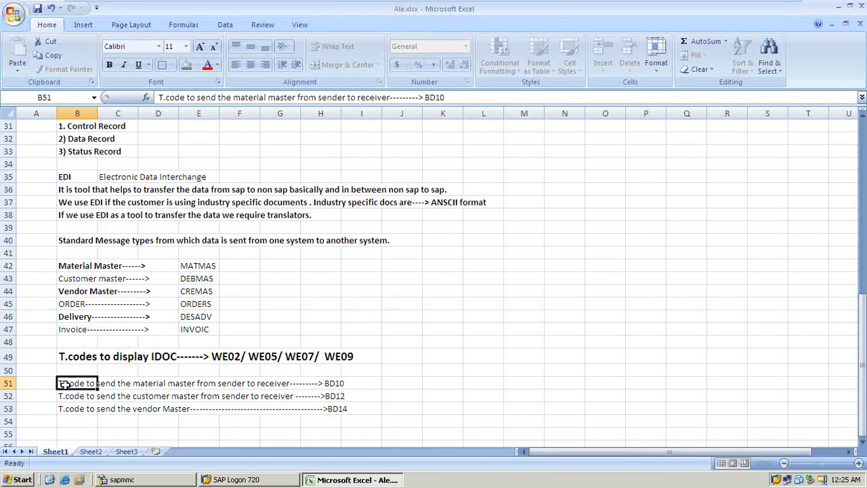
drag(63, 384, 350, 401)
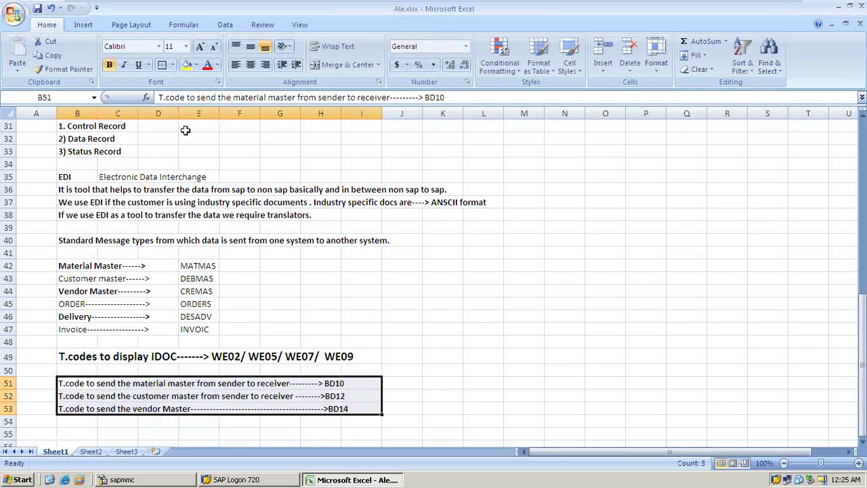
click(186, 47)
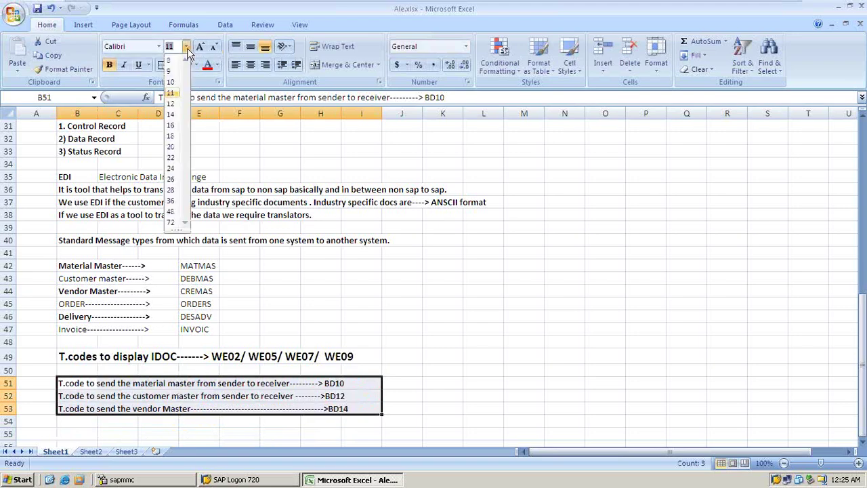
click(171, 103)
click(469, 380)
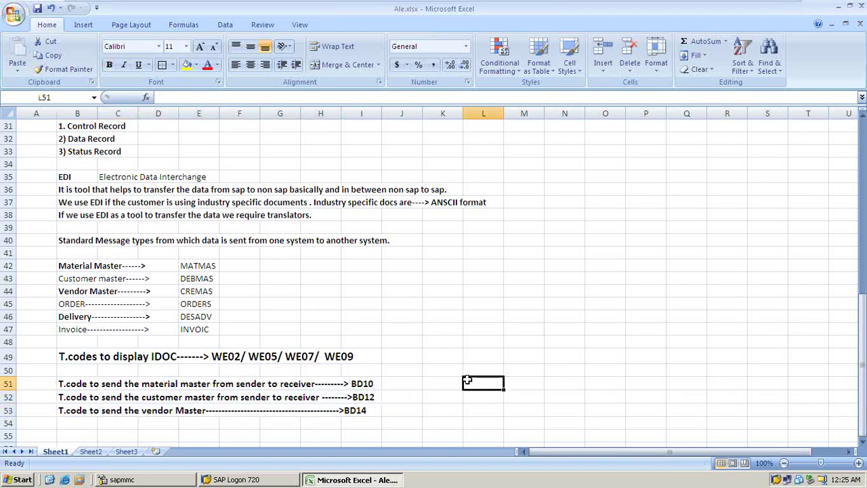
Enter the note "Outbound messsages-------No range is 0---------49" in cell B55.
scroll(292, 359, down, 4)
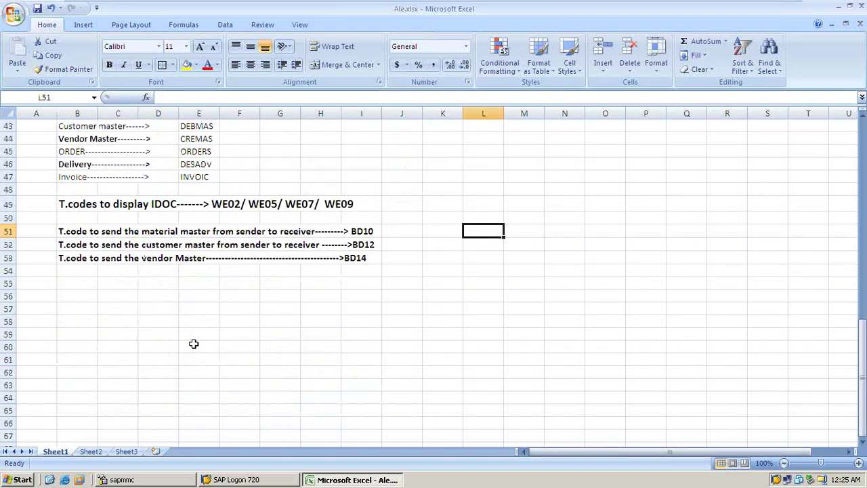
click(67, 284)
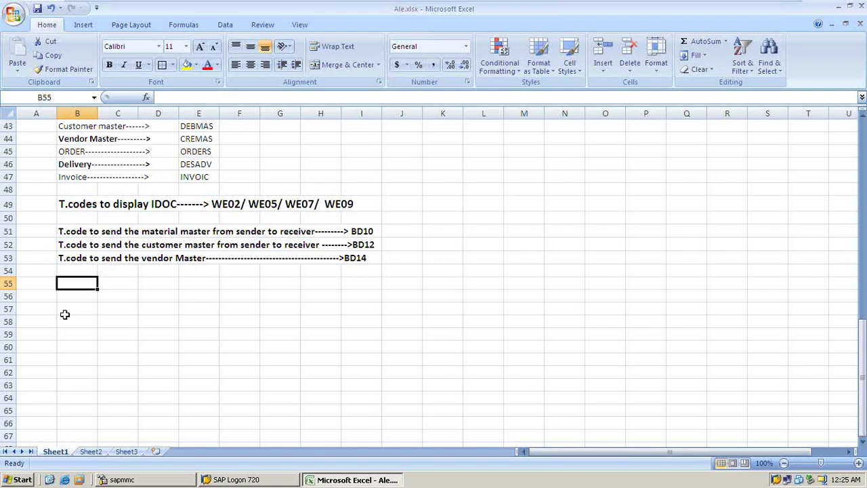
text(Ou)
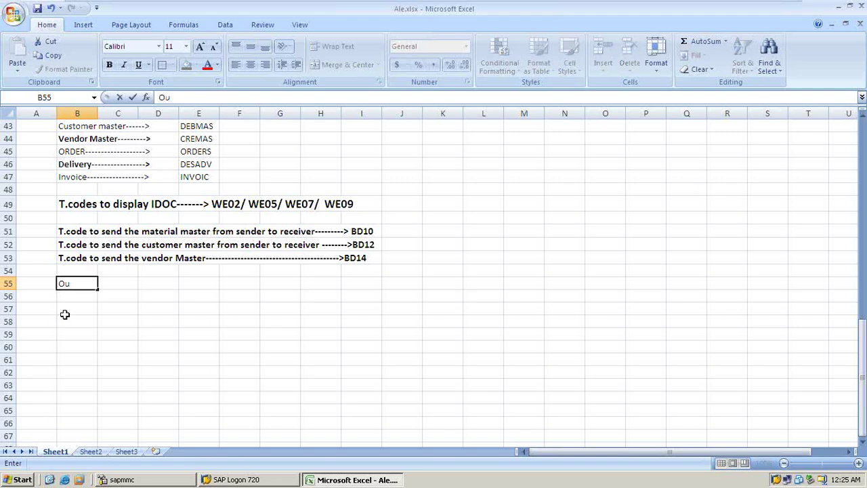
text(tbound messsag)
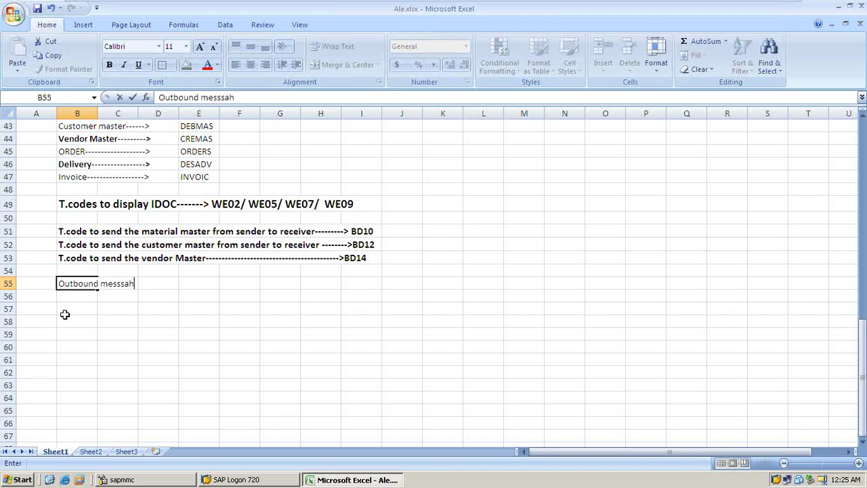
key(BackSpace)
text(ges-------No)
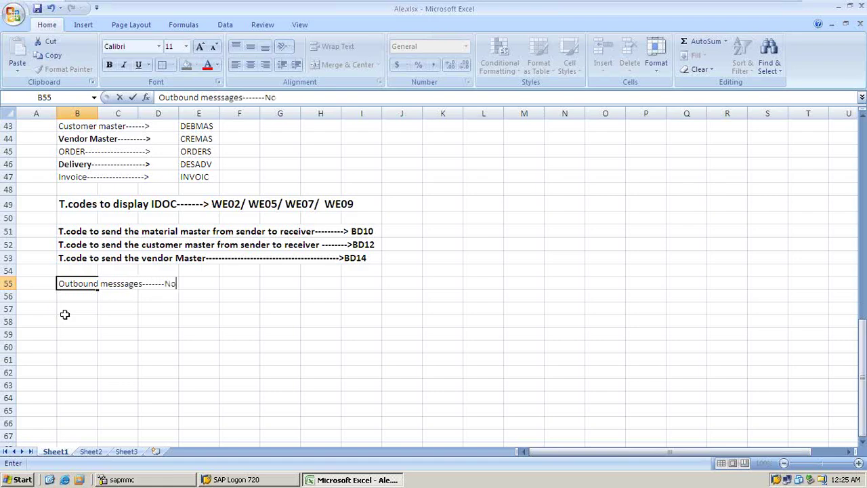
text( range is 0)
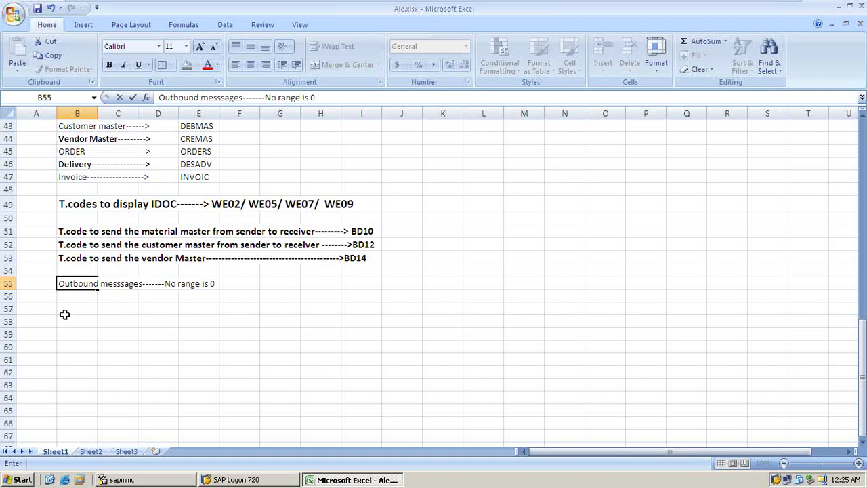
text(---------49)
key(Return)
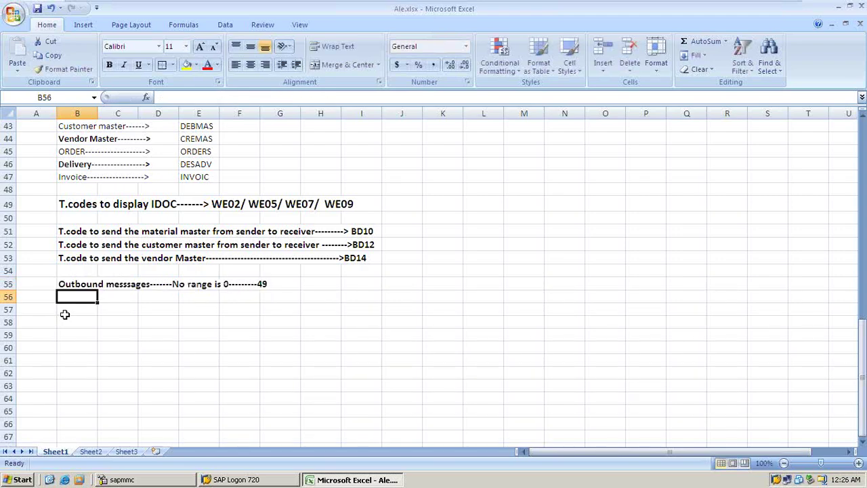
Enter the note "Inbound messages--------------No range is 50 and above" in cell B56 and move to cell B59.
text(Inbound)
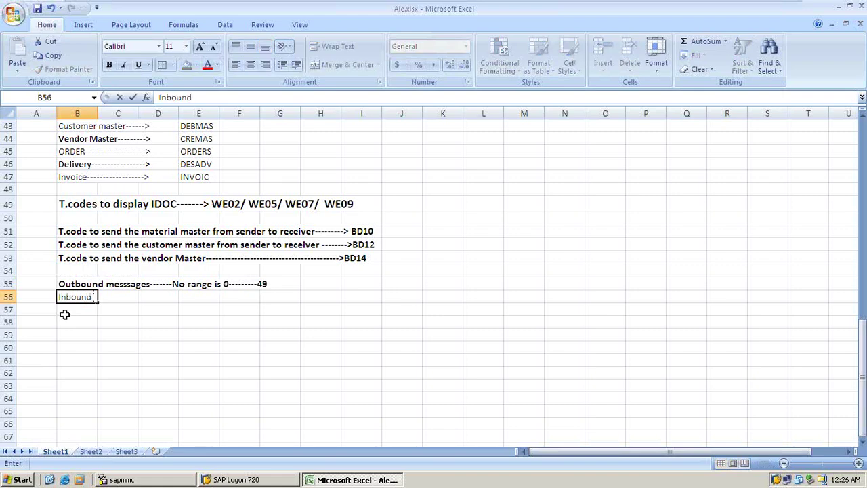
text( messsage)
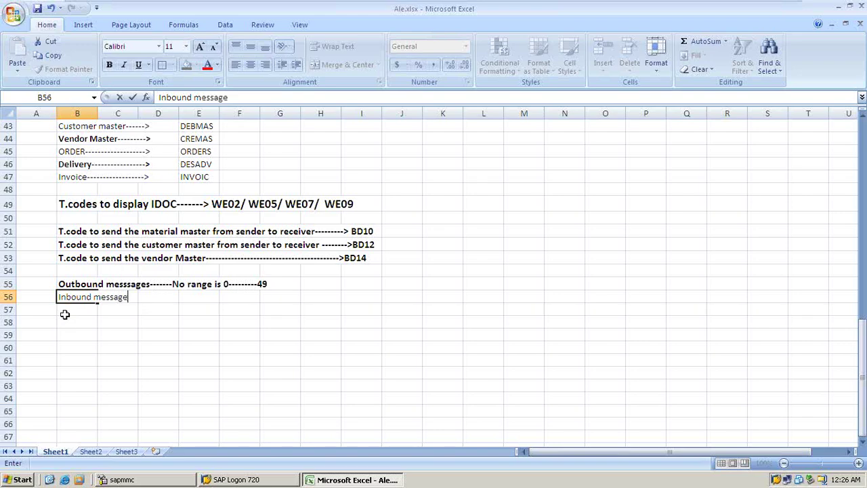
text(s--------------No rage)
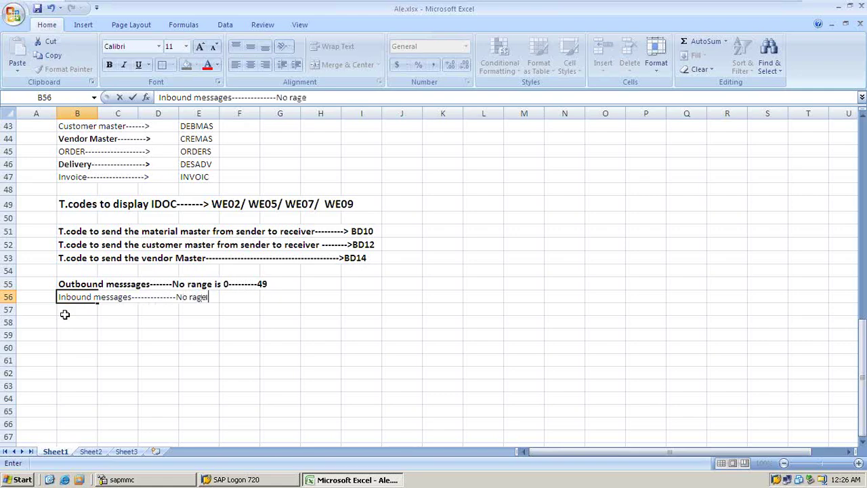
key(BackSpace)
key(BackSpace)
text(nge is 50 and)
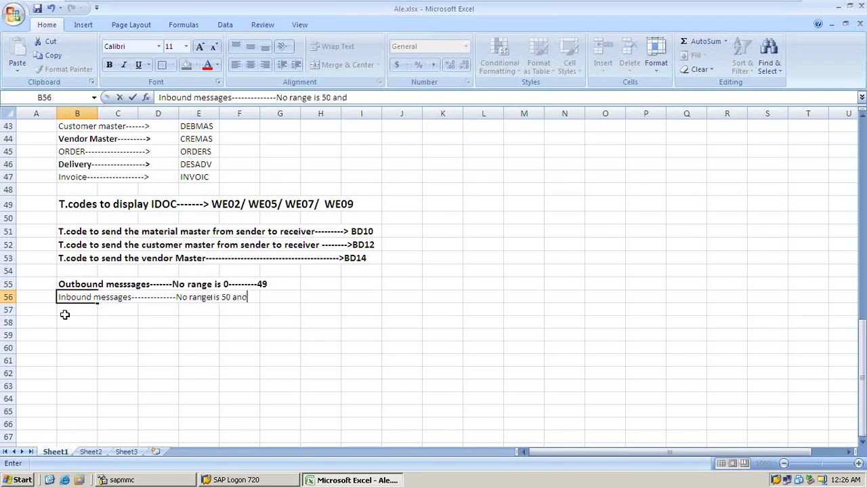
text( above)
key(Return)
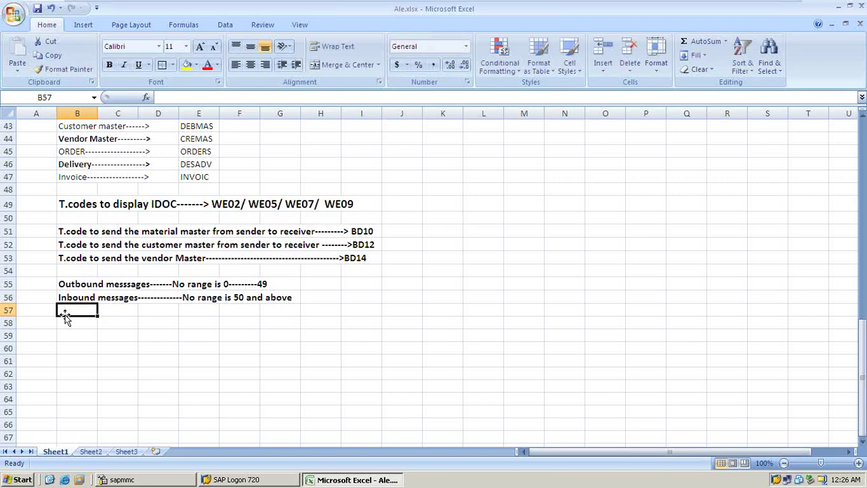
key(Return)
key(Return)
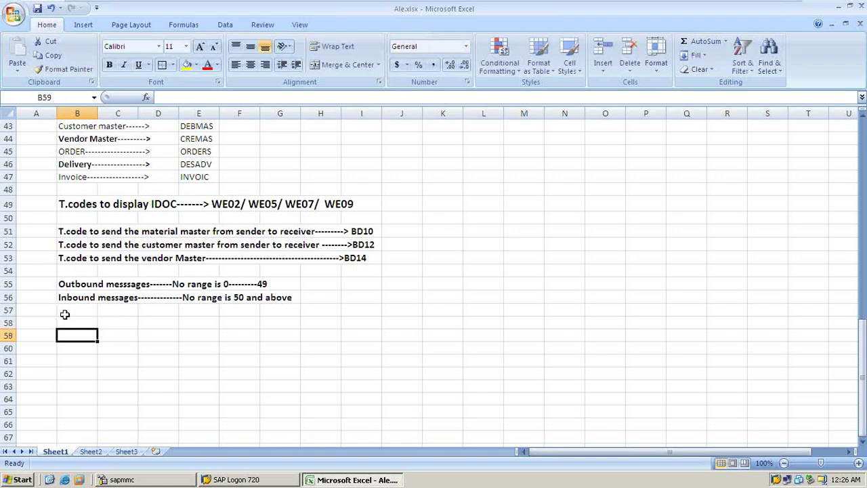
text(if)
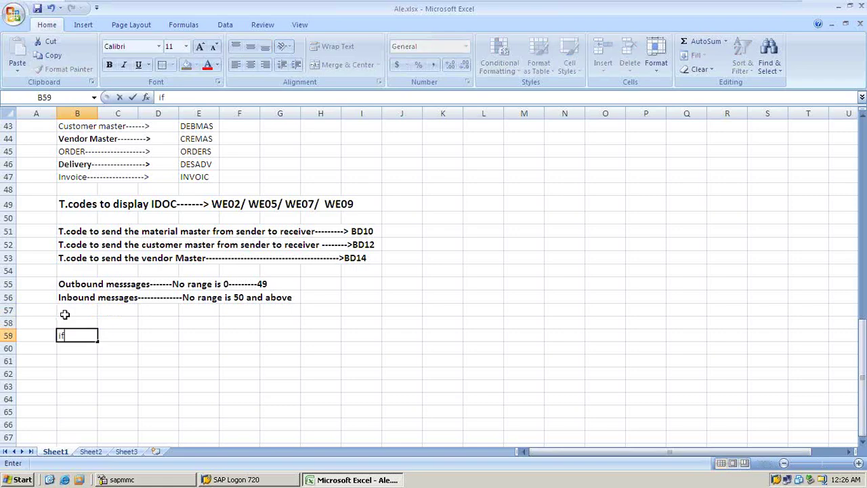
text( we get a su)
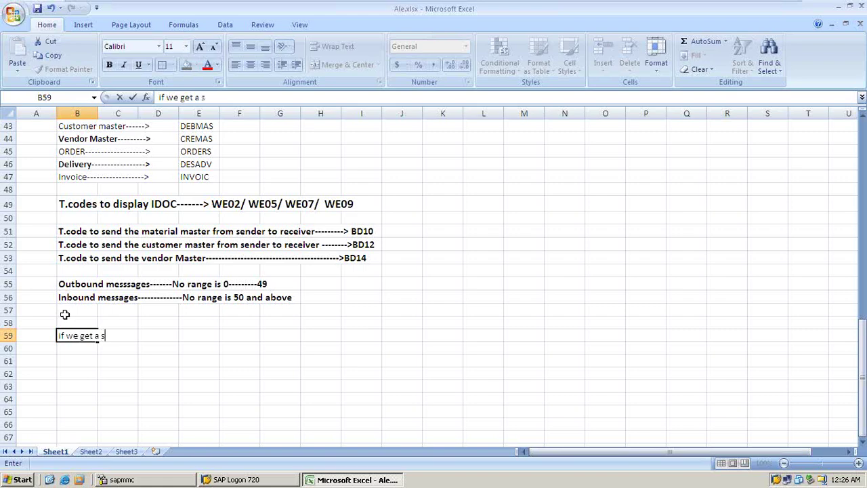
key(BackSpace)
key(BackSpace)
text(su)
key(BackSpace)
text(uccess mess)
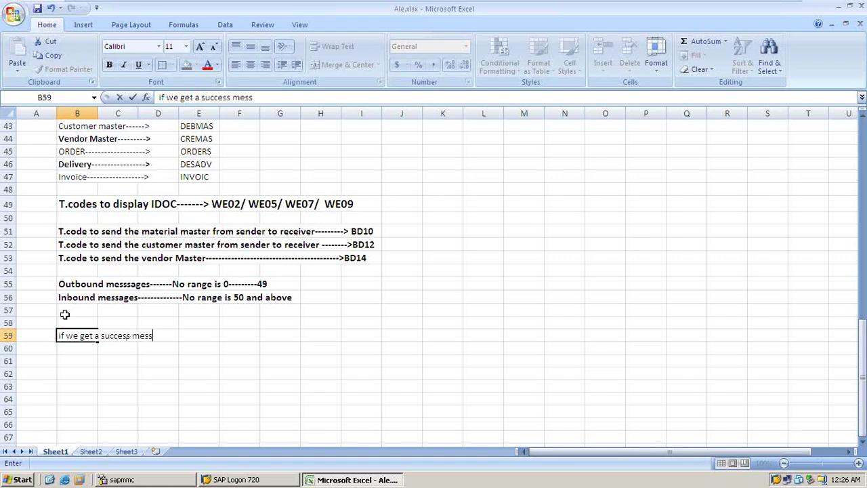
text(age as 03)
key(BackSpace)
key(BackSpace)
key(BackSpace)
key(BackSpace)
key(BackSpace)
key(BackSpace)
key(BackSpace)
key(BackSpace)
key(BackSpace)
key(BackSpace)
key(BackSpace)
key(BackSpace)
key(BackSpace)
key(BackSpace)
key(BackSpace)
key(BackSpace)
key(BackSpace)
key(BackSpace)
key(BackSpace)
key(BackSpace)
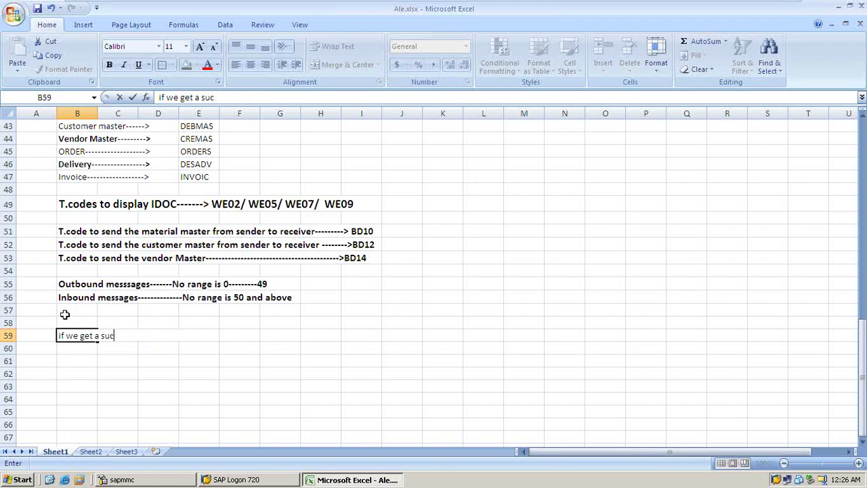
key(BackSpace)
key(BackSpace)
key(BackSpace)
key(BackSpace)
key(BackSpace)
key(BackSpace)
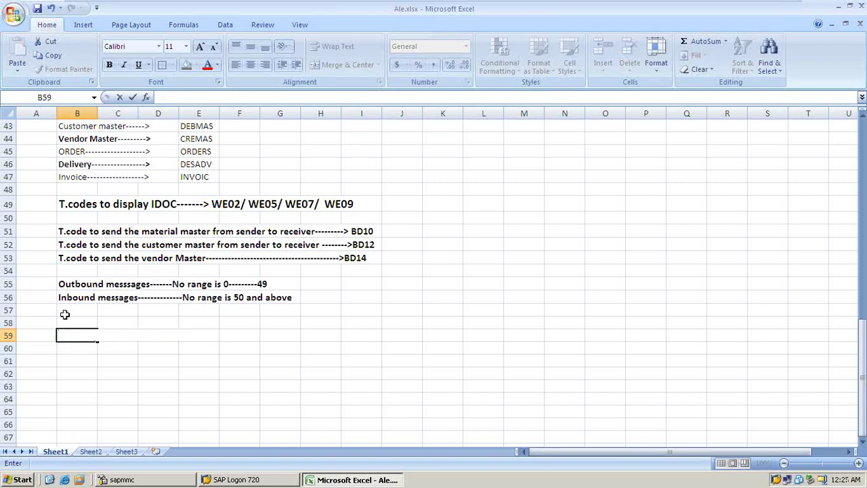
Enter the note "Success message no in Outbound System-------> 03" in cell B59.
text(Success messa)
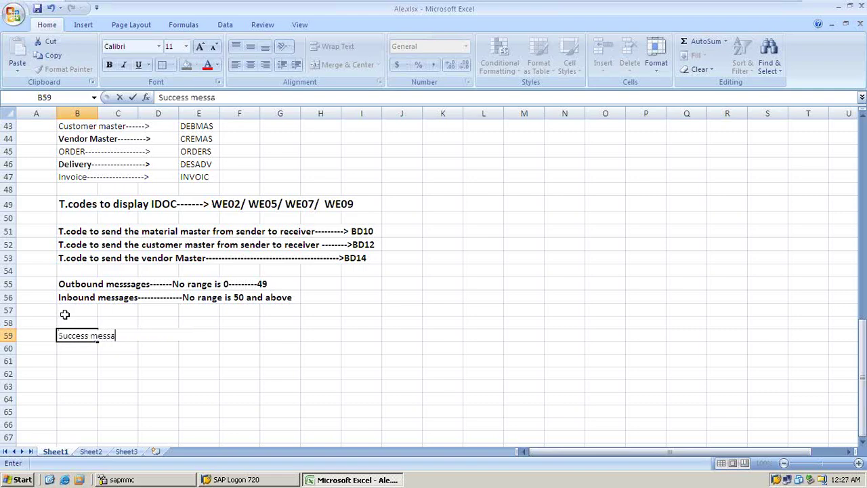
text(ge no in Ou)
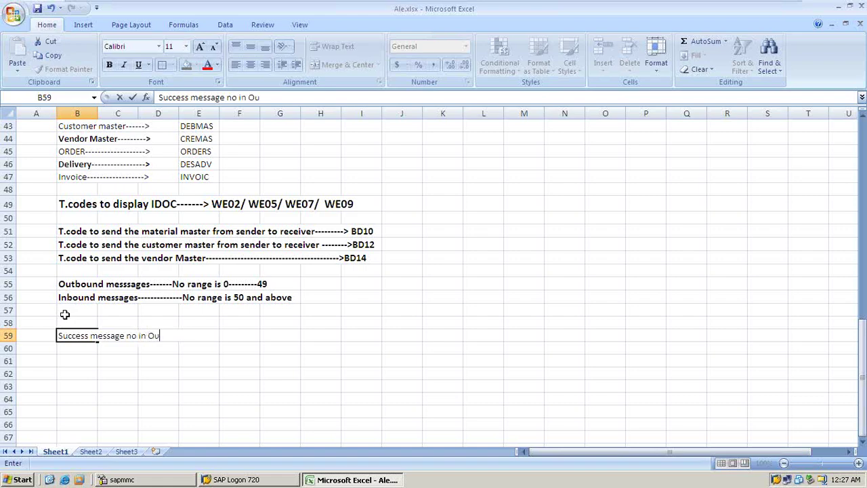
text(tbound Syste)
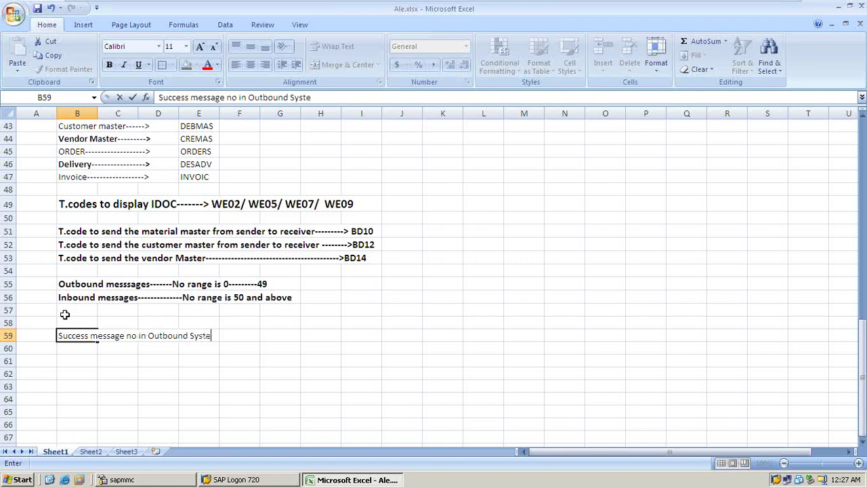
text(m------->)
text(03)
key(Return)
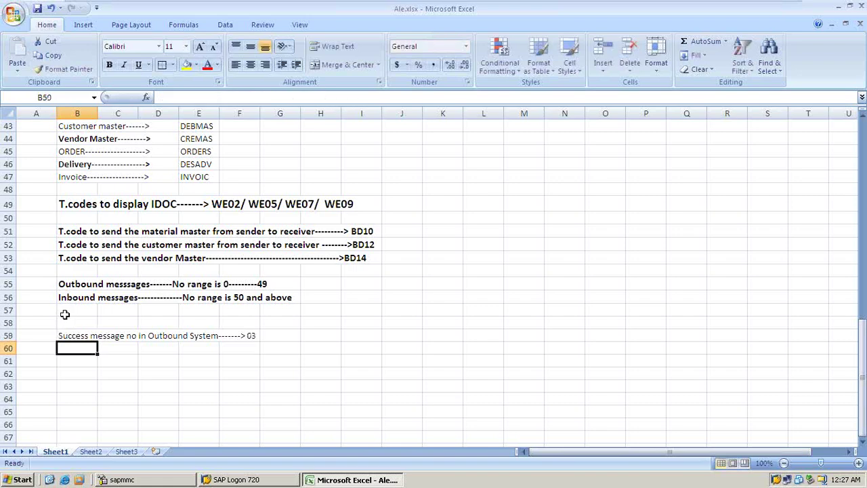
Enter "Success message no in Inbound System-------> 53" in cell B60 by adapting the autocompleted outbound note.
text(S)
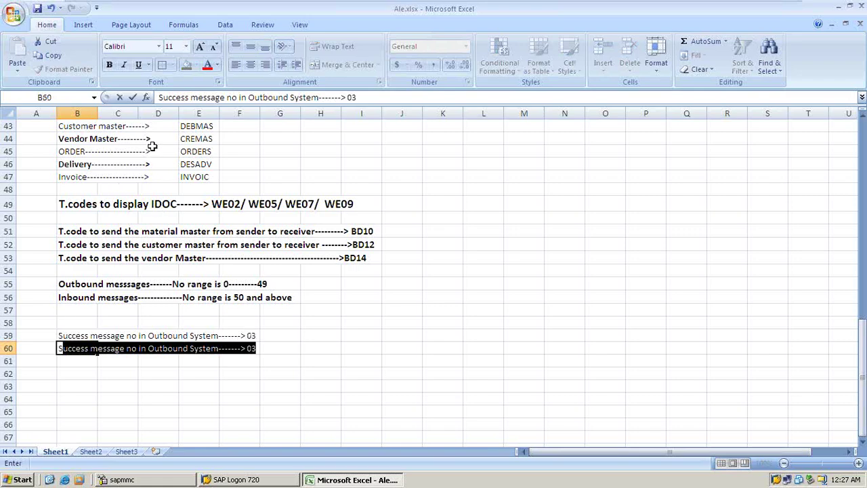
drag(249, 95, 261, 101)
text(In)
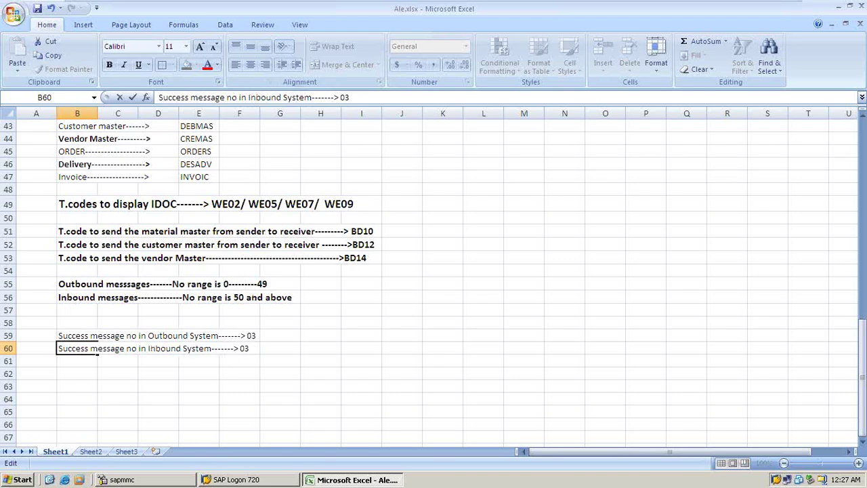
click(343, 99)
key(BackSpace)
text(5)
click(305, 348)
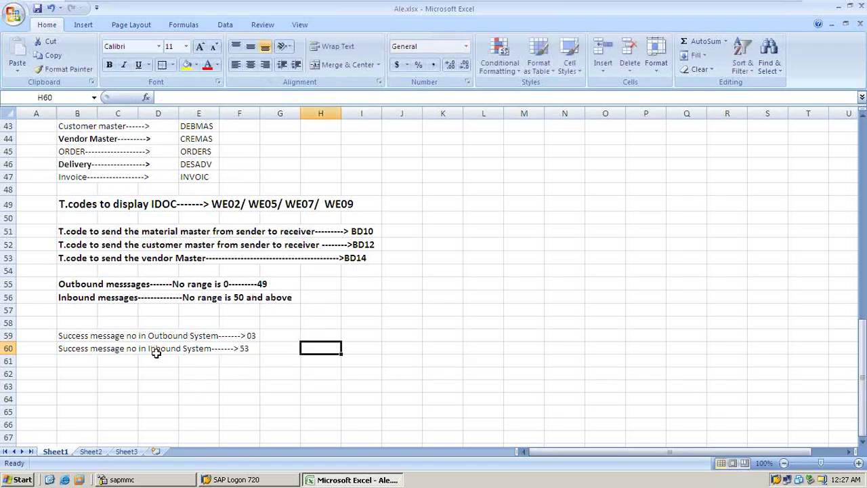
Enter the note "Failure message in Inbound is --------------------->51" in cell B61.
click(81, 357)
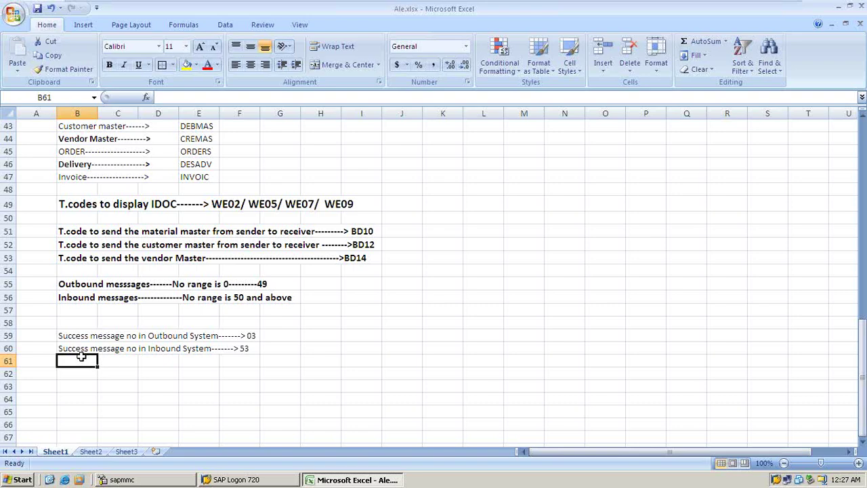
text(Fa)
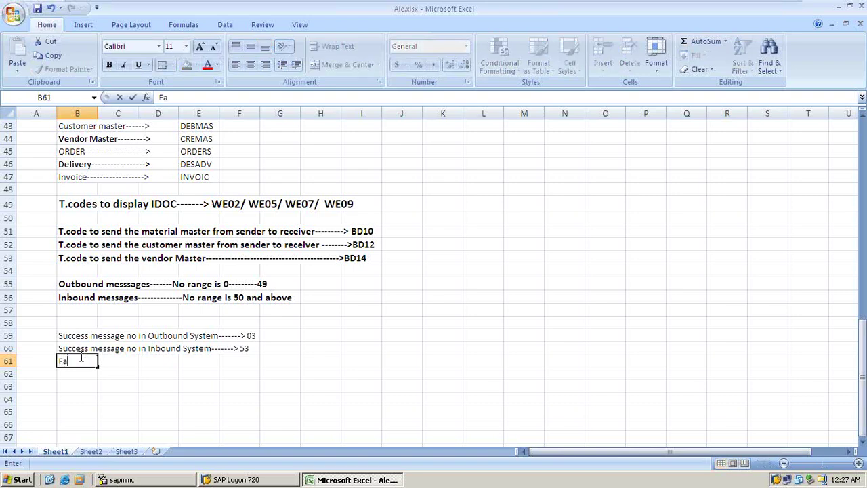
text(ilure message in)
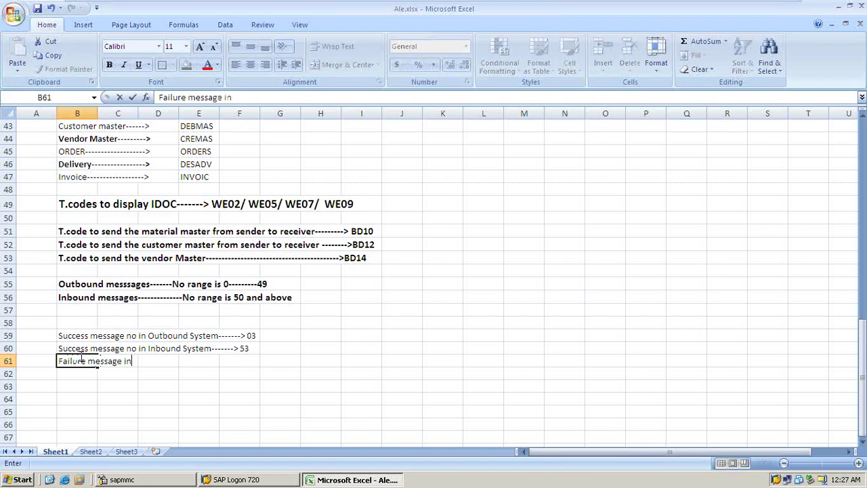
text(Inbound is )
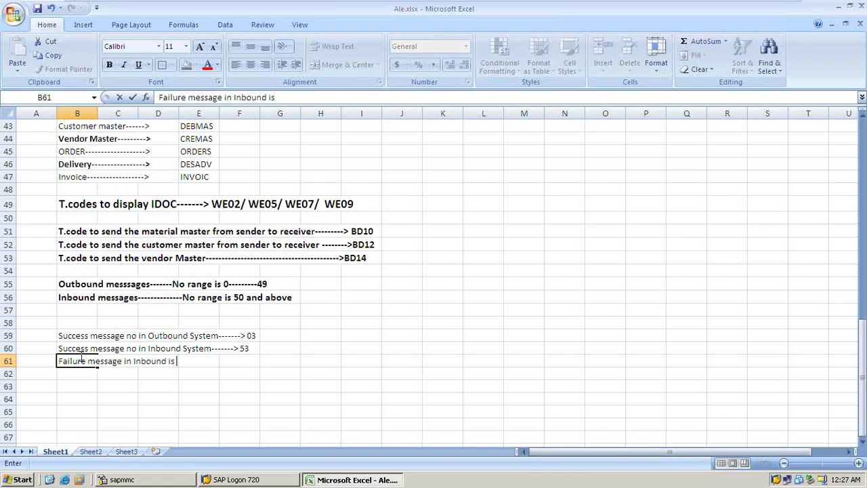
text(---------------------->51)
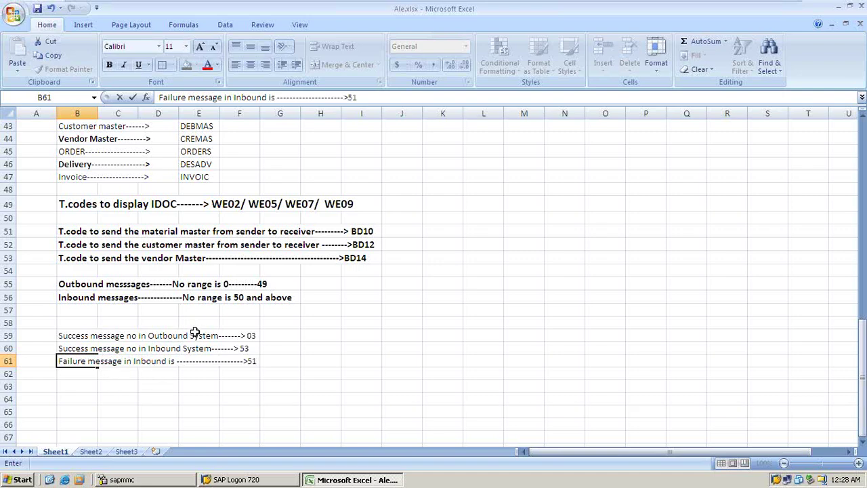
drag(234, 335, 243, 366)
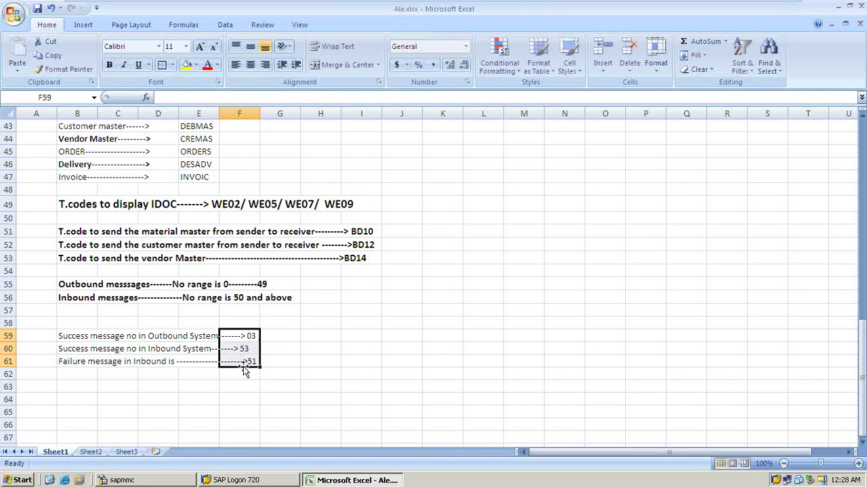
click(305, 361)
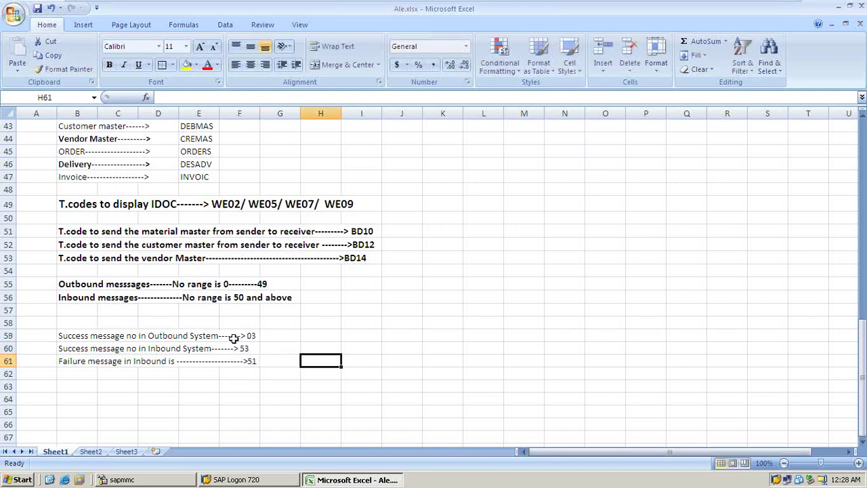
Make the three success and failure message notes in rows 59 to 61 bold and fill cells F59:F61 with yellow.
drag(59, 335, 242, 364)
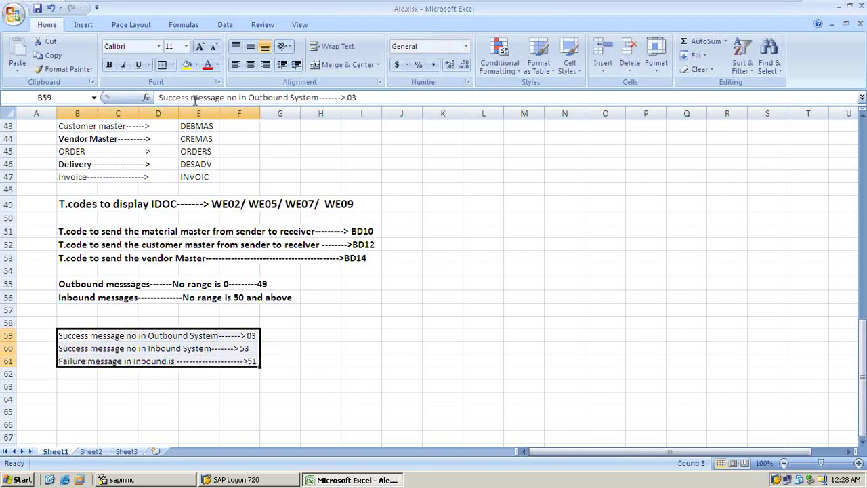
click(109, 65)
click(303, 334)
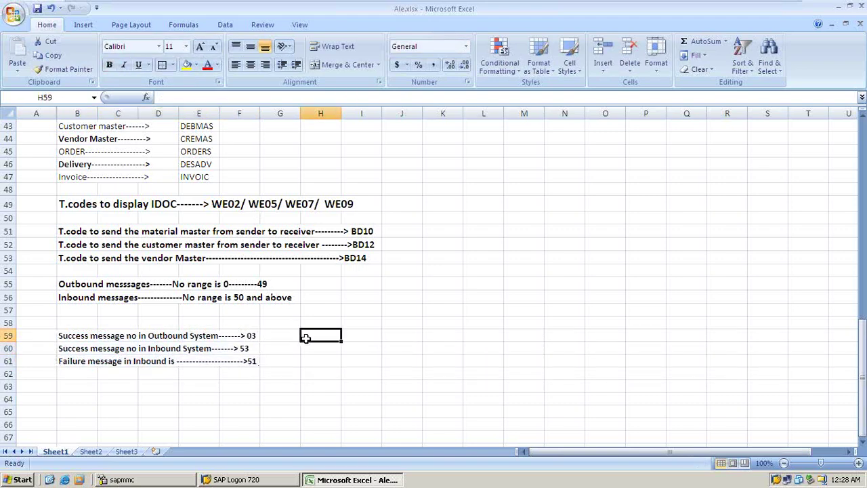
drag(229, 333, 228, 362)
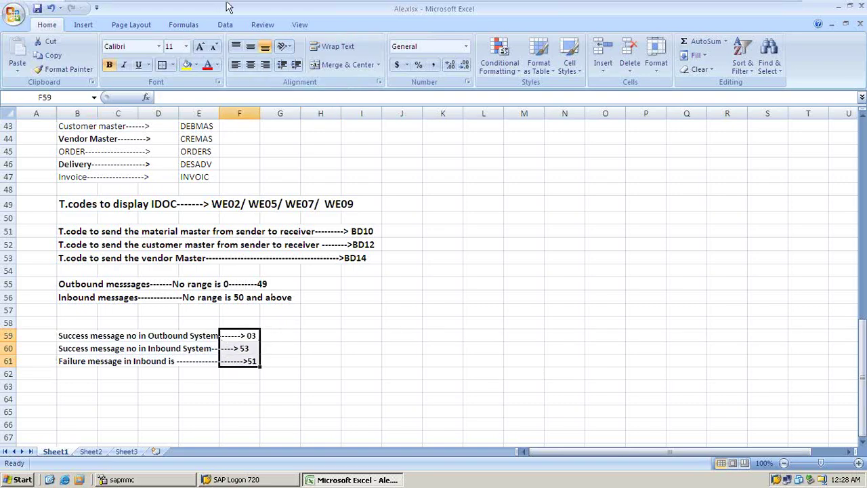
click(186, 65)
click(351, 381)
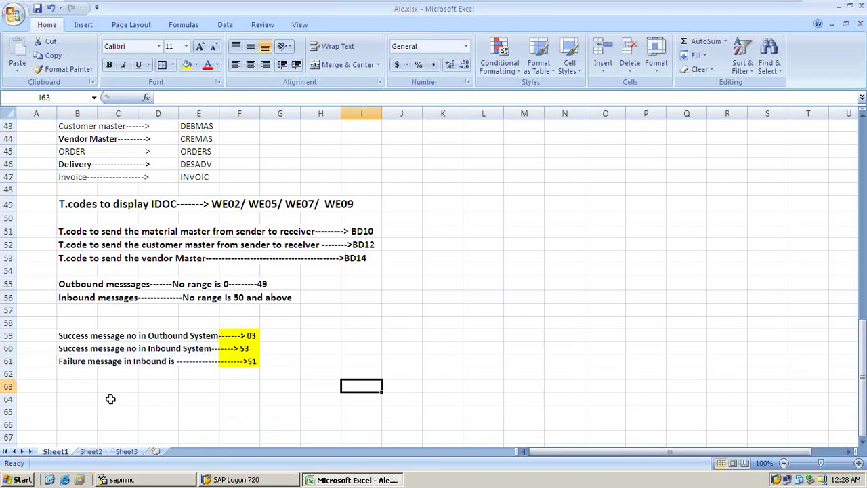
Enter the note "T.code to reprocess the data with the same IDOC no---->" in cell B63.
click(76, 387)
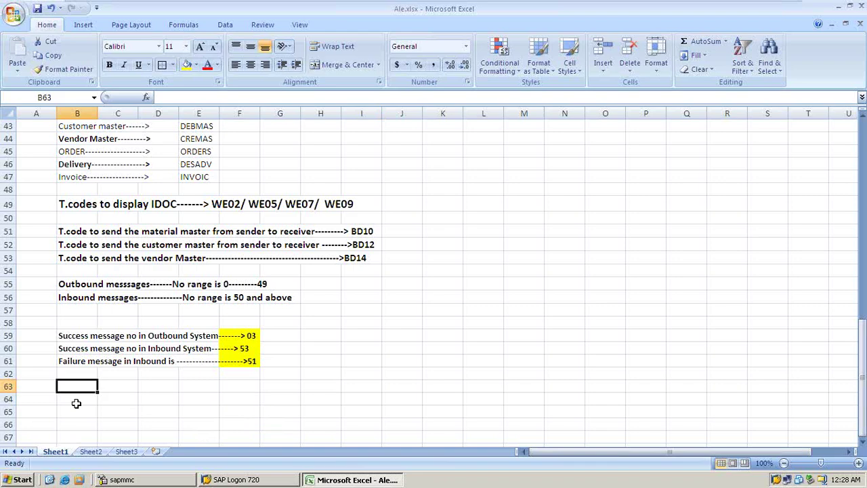
text(T)
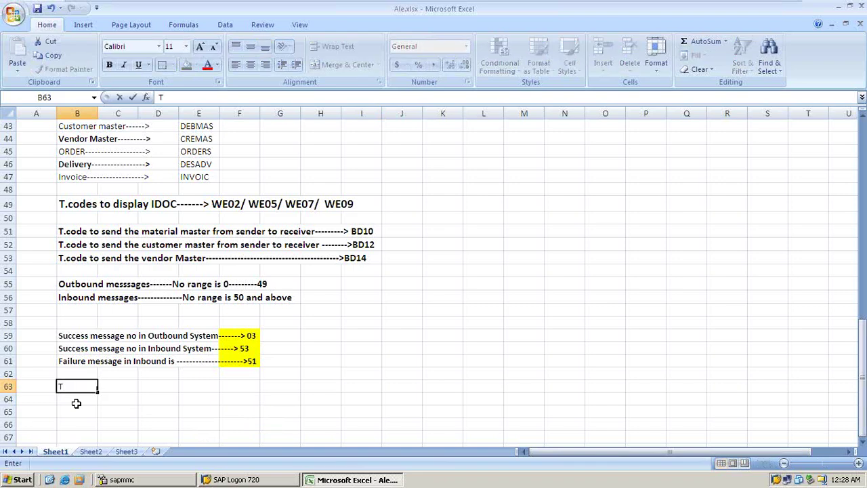
text(.code to reproc)
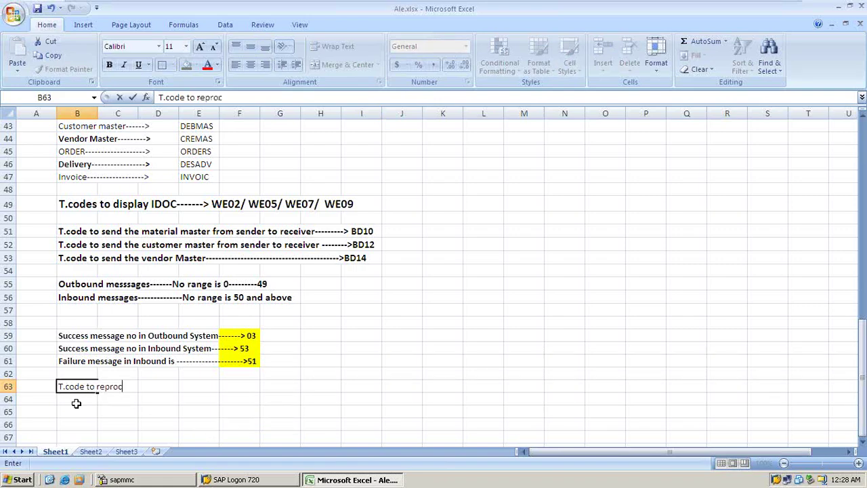
text(ess teh dat)
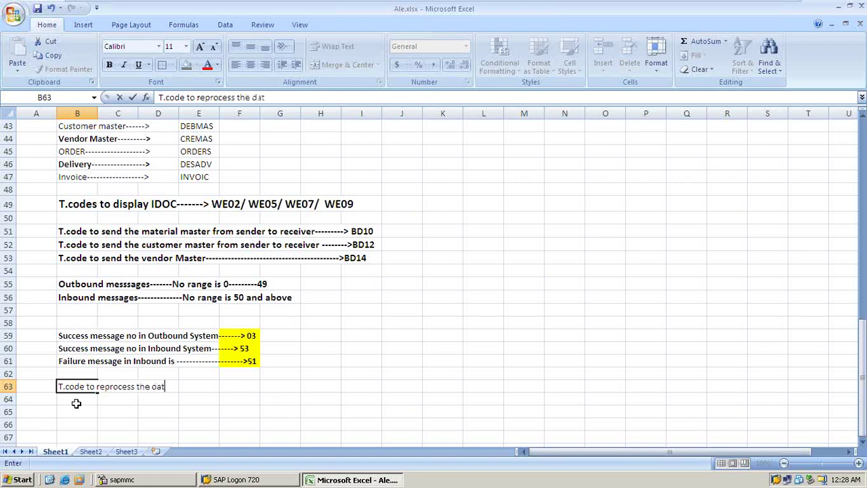
text(a with the sa)
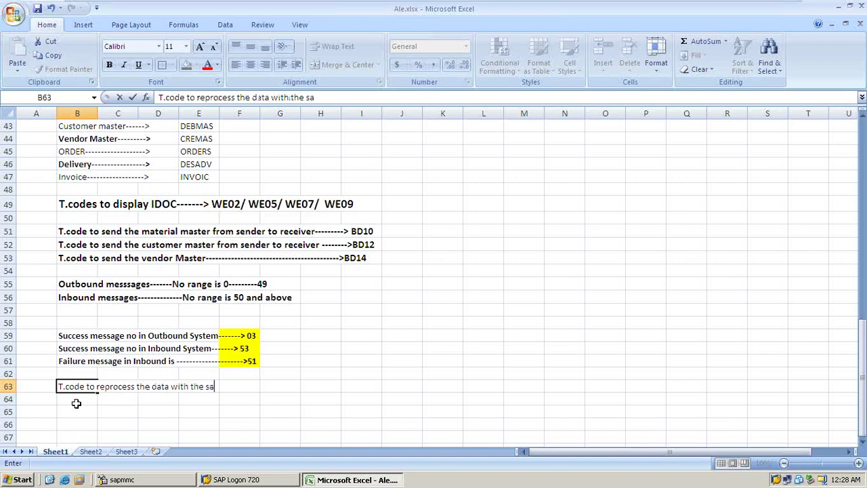
text(me IDOC no)
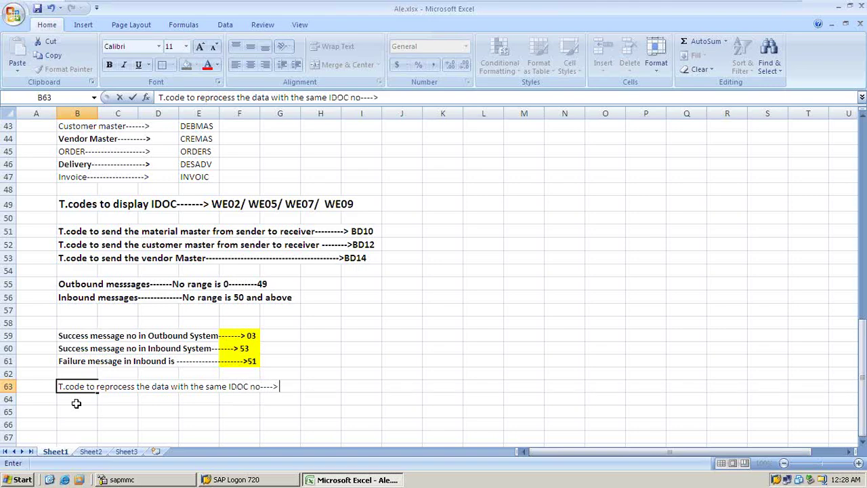
text(---->)
Enter the transaction code BD87 in cell H63, beside the note on reprocessing with the same IDOC number.
key(Right)
key(Right)
key(Right)
key(Right)
key(Right)
key(Right)
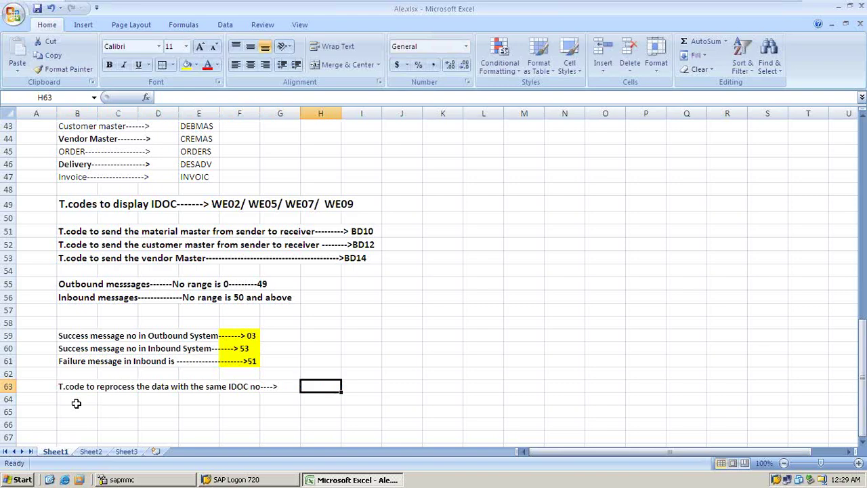
text(BD87)
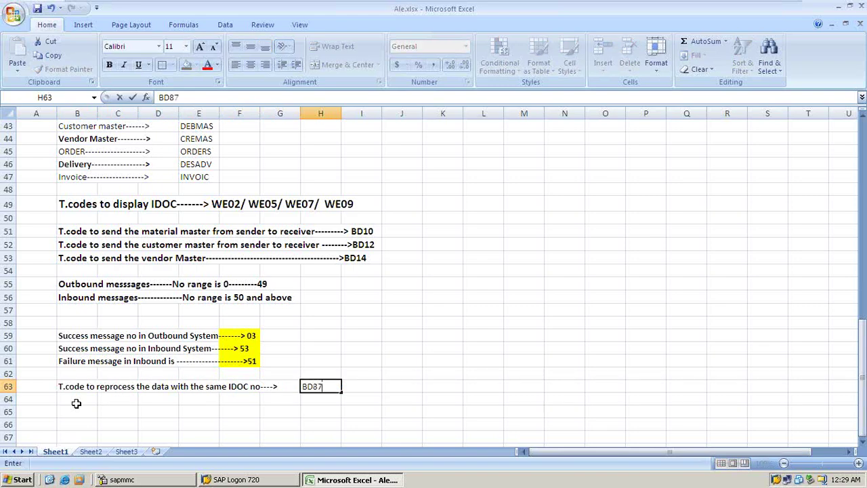
Copy the reprocessing note from cell B63 into cell B64.
click(77, 403)
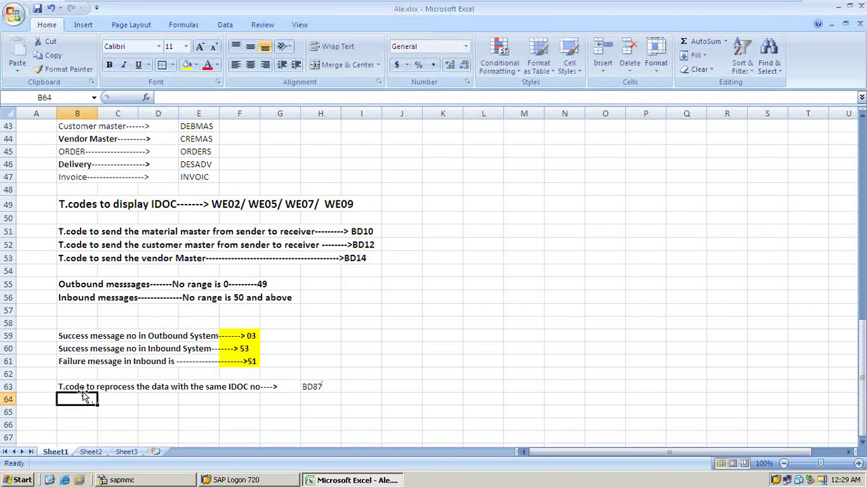
click(75, 383)
key(ctrl+c)
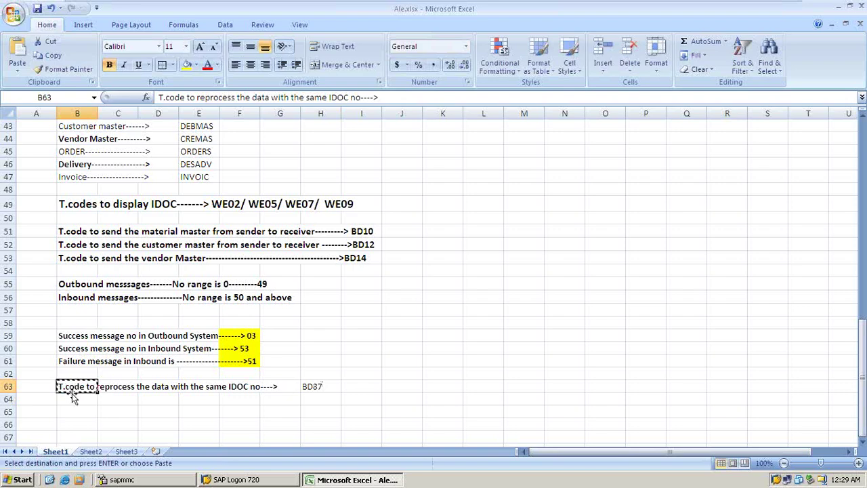
click(71, 395)
key(ctrl+v)
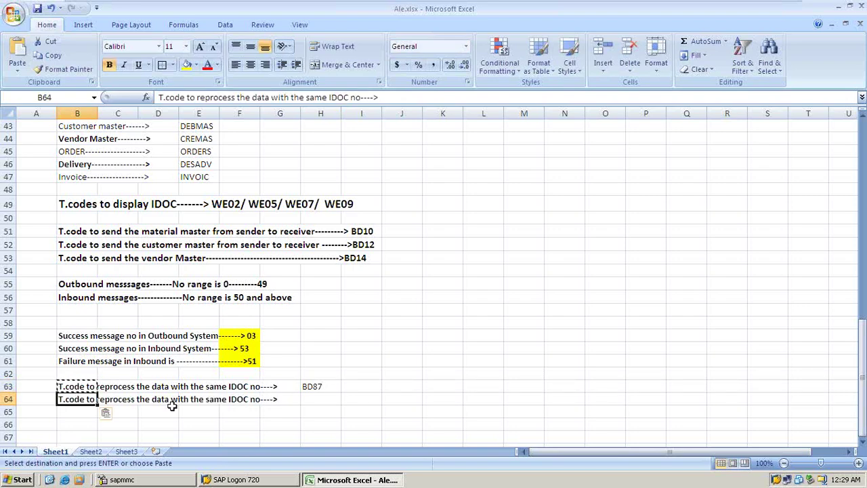
Change "same" to "Different" in the note in B64 and append "WE19" at its end.
click(308, 97)
drag(306, 97, 326, 97)
text(Differe)
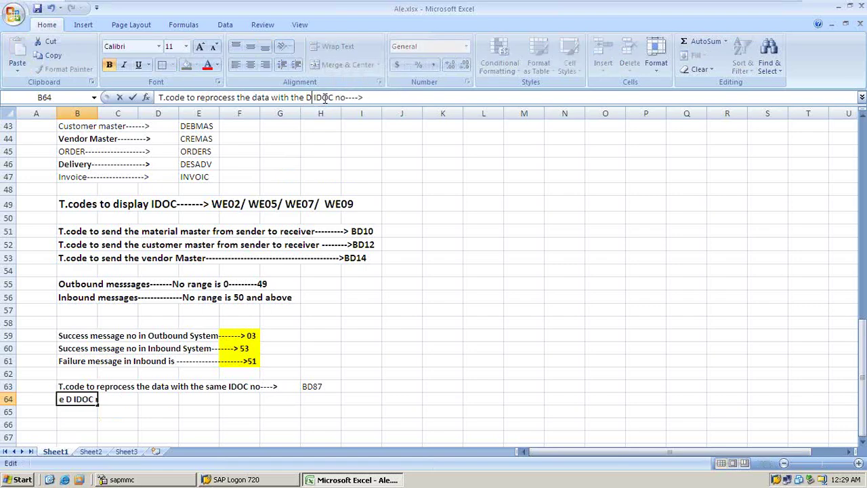
text(nt)
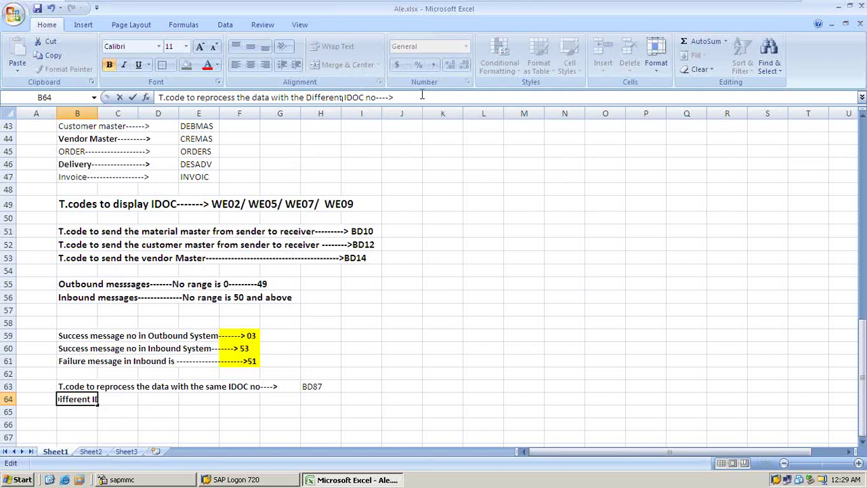
text( IDOC no----> WE19)
click(315, 390)
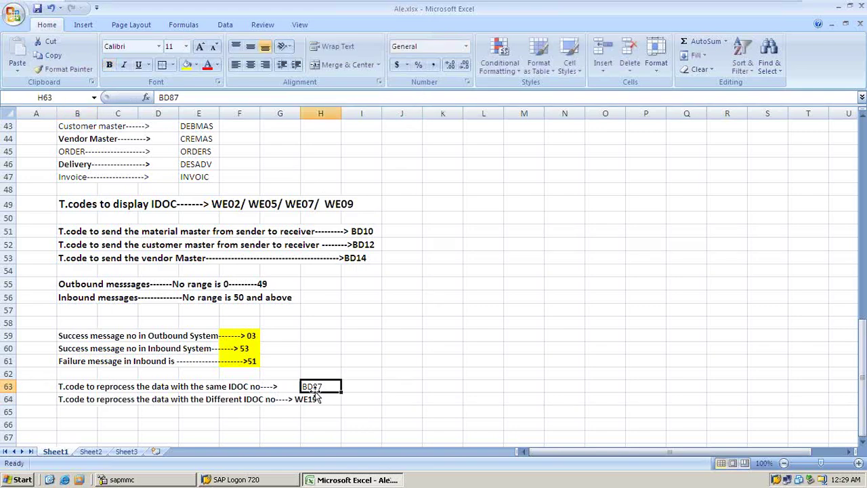
click(399, 410)
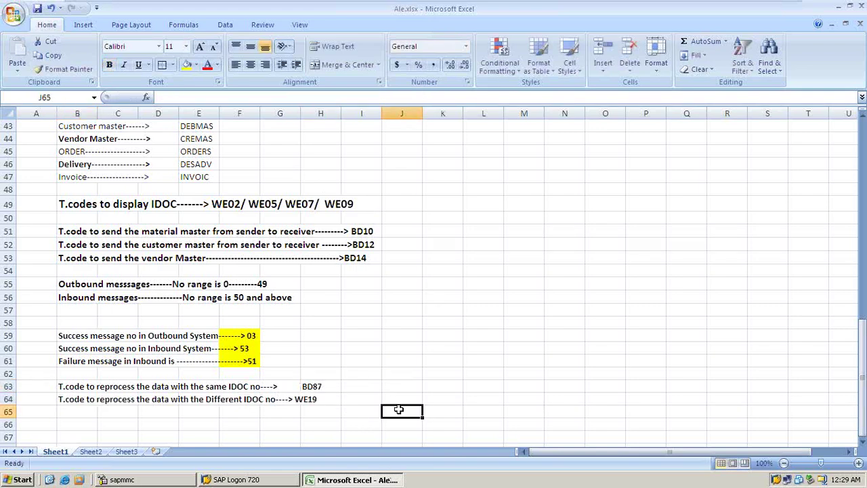
click(302, 406)
Move the code WE19 out of the note in B64 into cell H64 and make it bold.
click(88, 399)
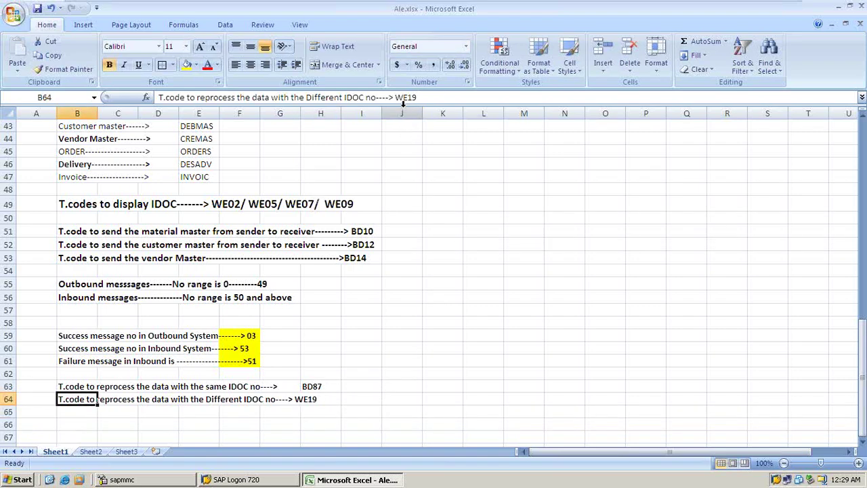
drag(395, 97, 426, 95)
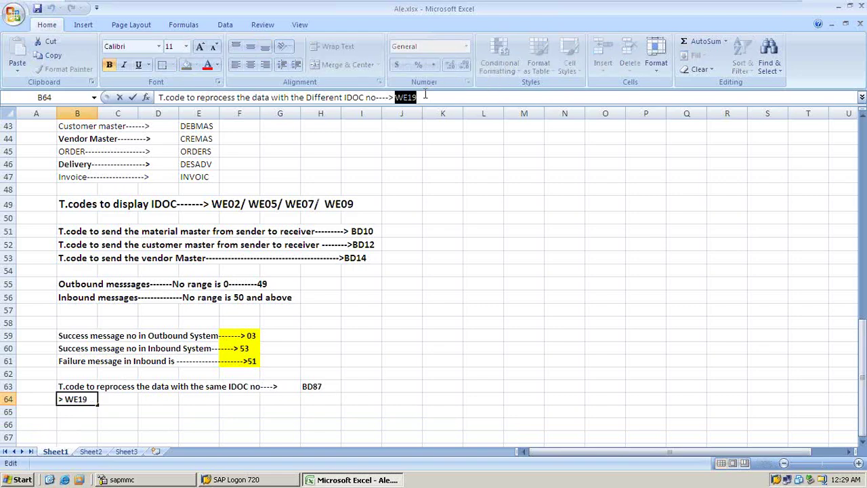
key(ctrl+x)
click(315, 397)
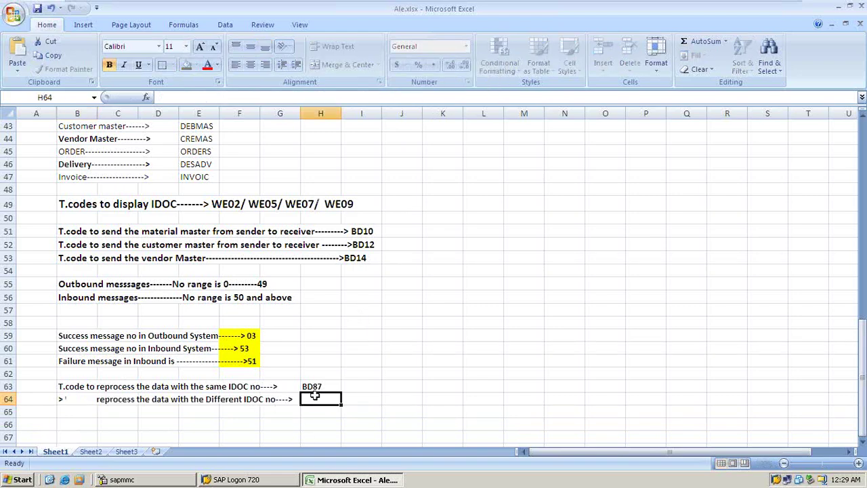
key(ctrl+v)
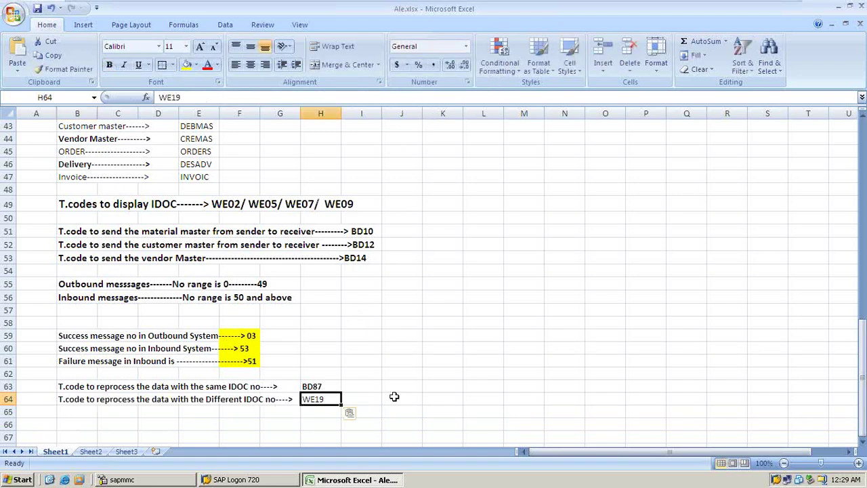
click(394, 398)
click(303, 400)
click(108, 67)
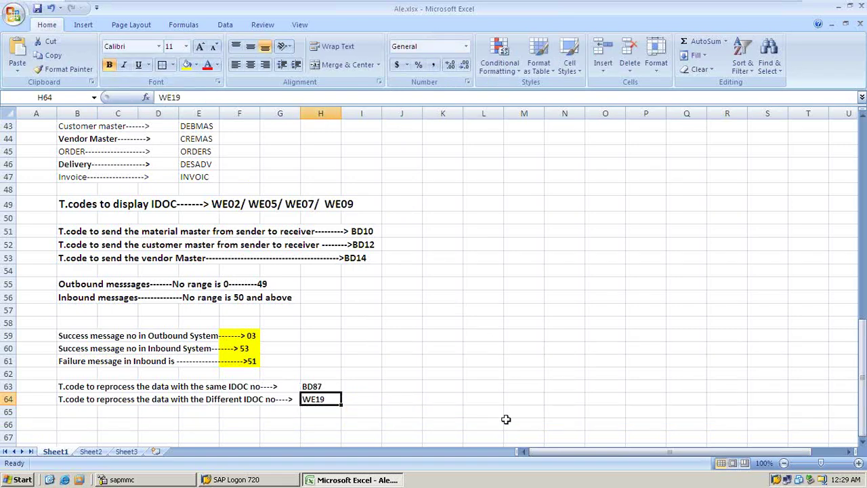
click(506, 421)
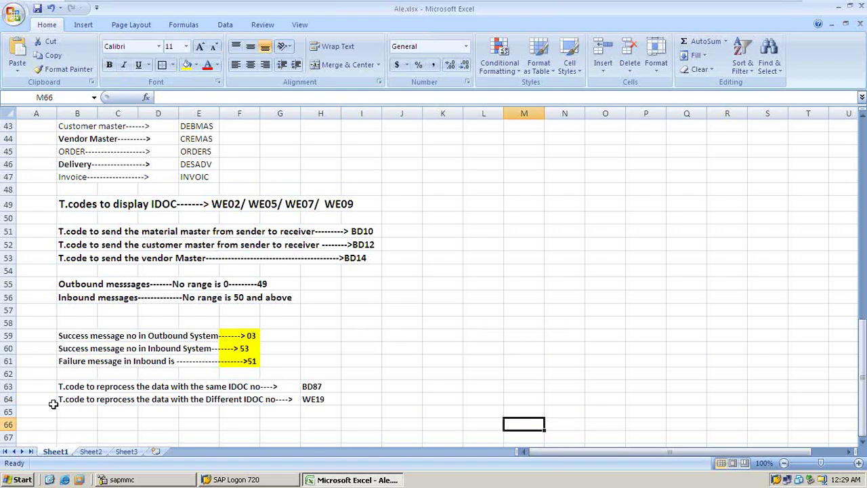
scroll(401, 403, up, 4)
scroll(400, 403, up, 10)
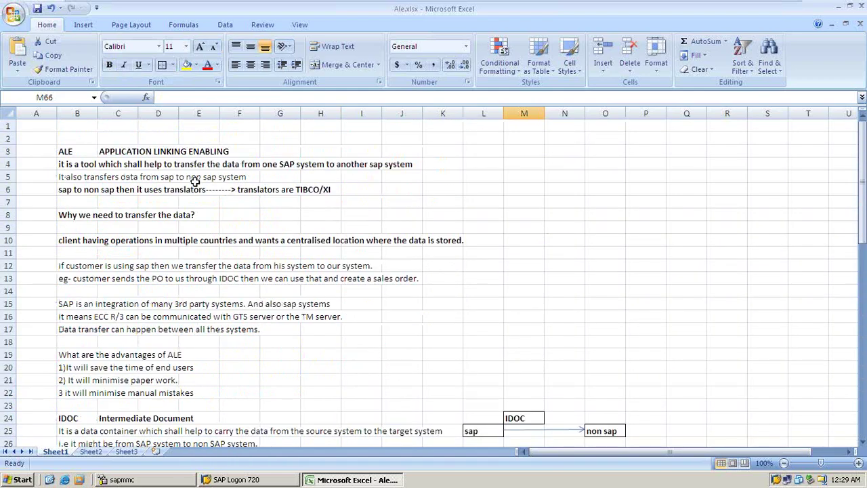
scroll(192, 180, down, 11)
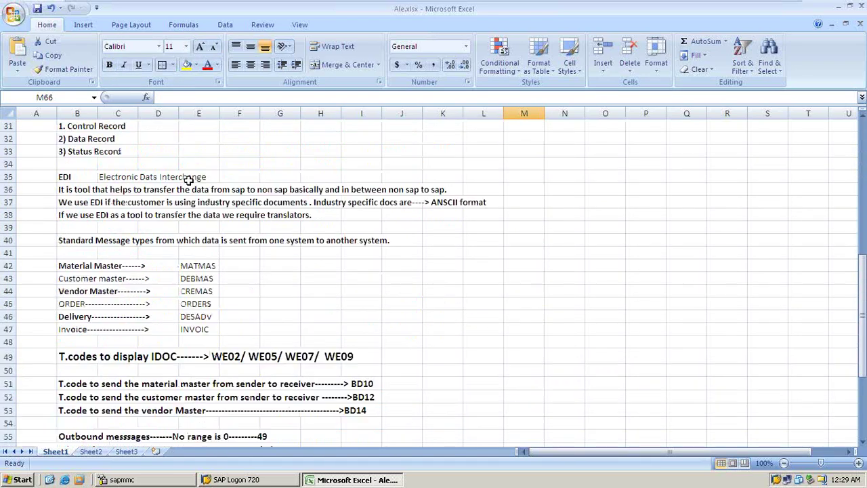
scroll(216, 218, up, 6)
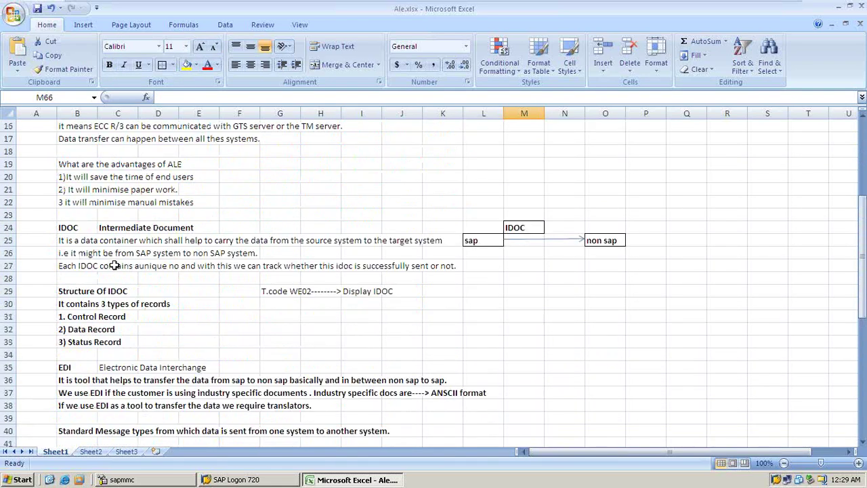
scroll(74, 263, down, 7)
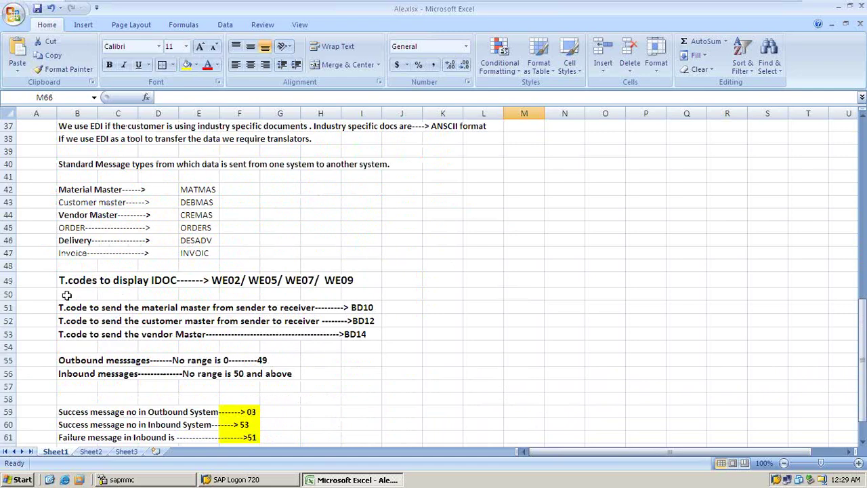
scroll(444, 375, down, 2)
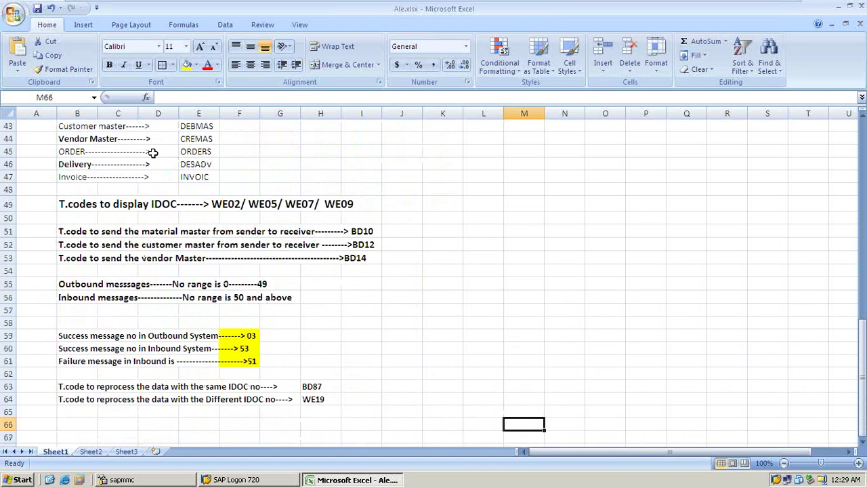
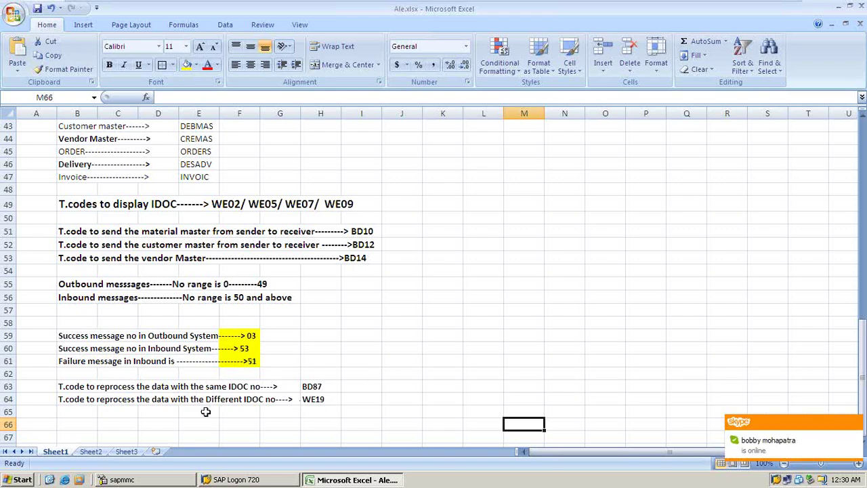
Enter the heading "CONFIGURATION OF IDOC" in cell B2 of Sheet2.
click(92, 452)
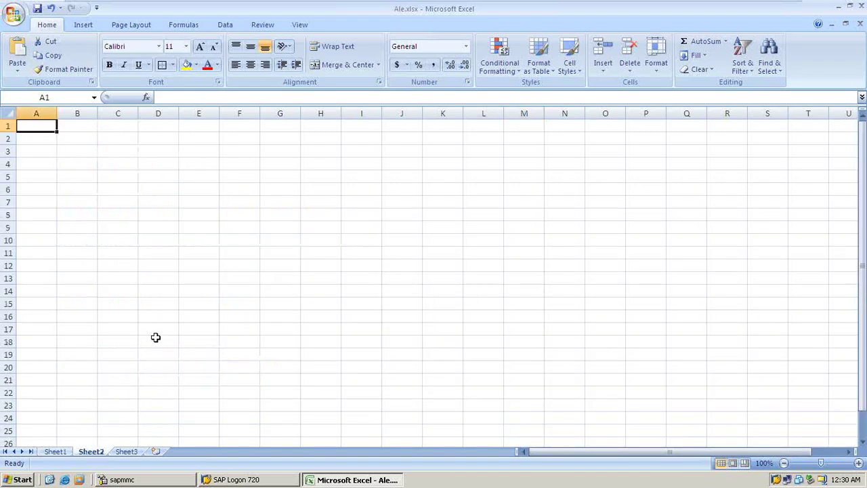
key(Down)
key(Right)
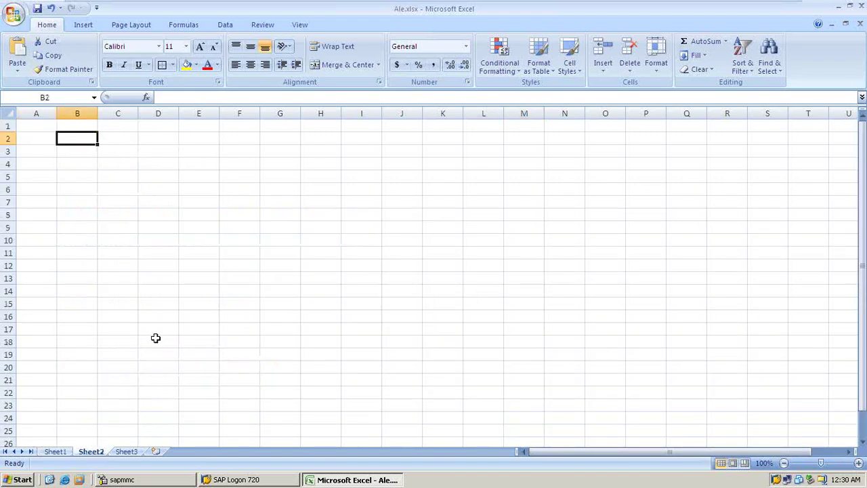
text(CON)
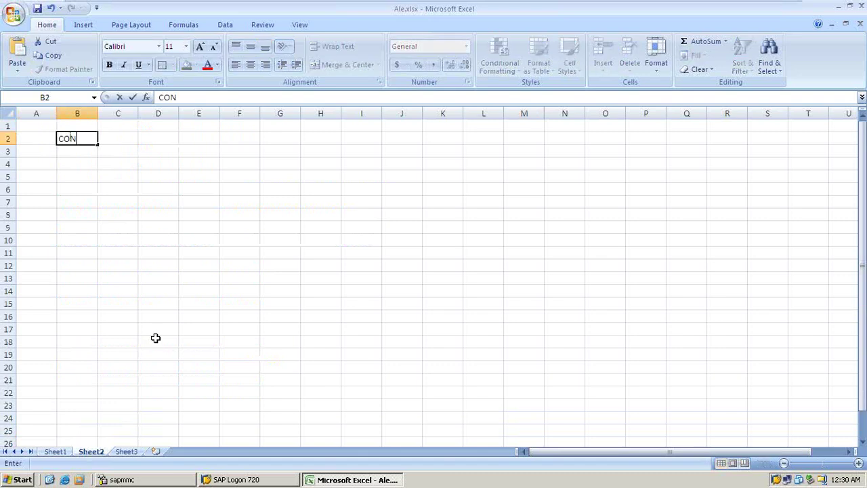
text(FIGURATION OF)
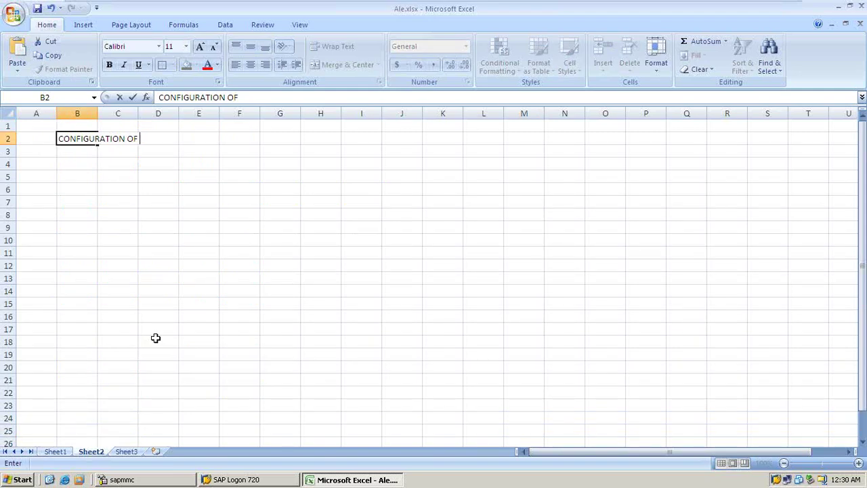
text( IDOC)
key(Tab)
key(Left)
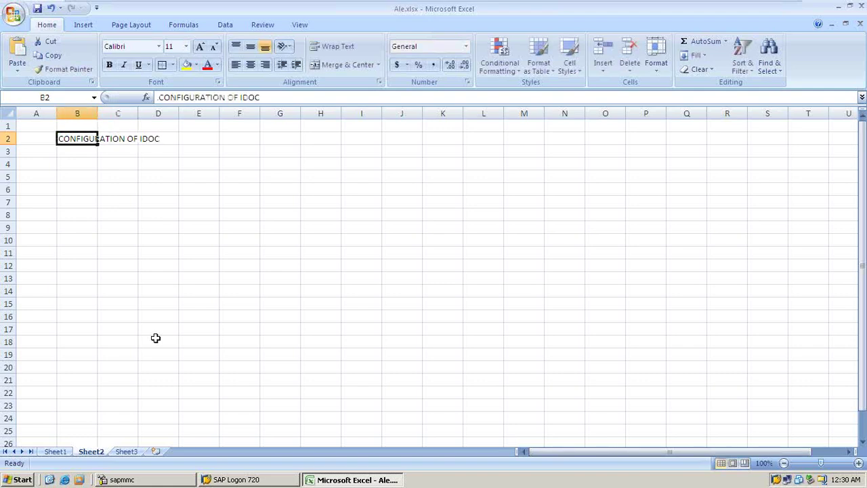
Make the heading in cell B2 bold and set its font size to 16.
key(ctrl+b)
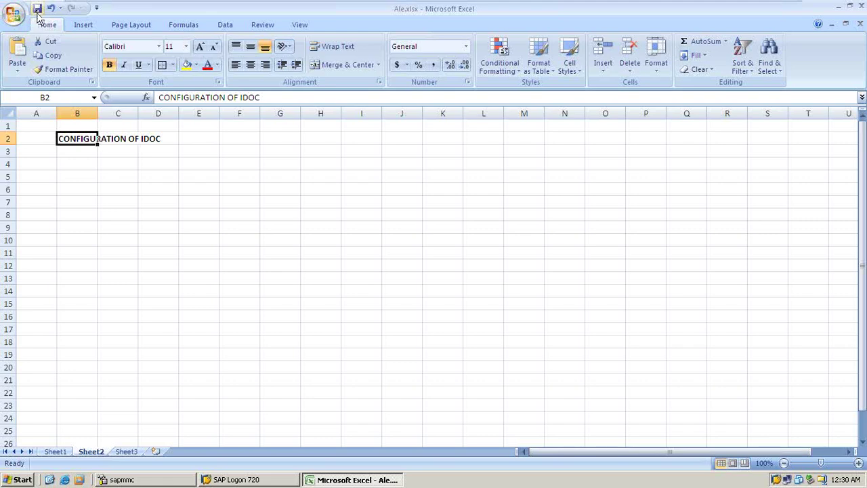
click(187, 46)
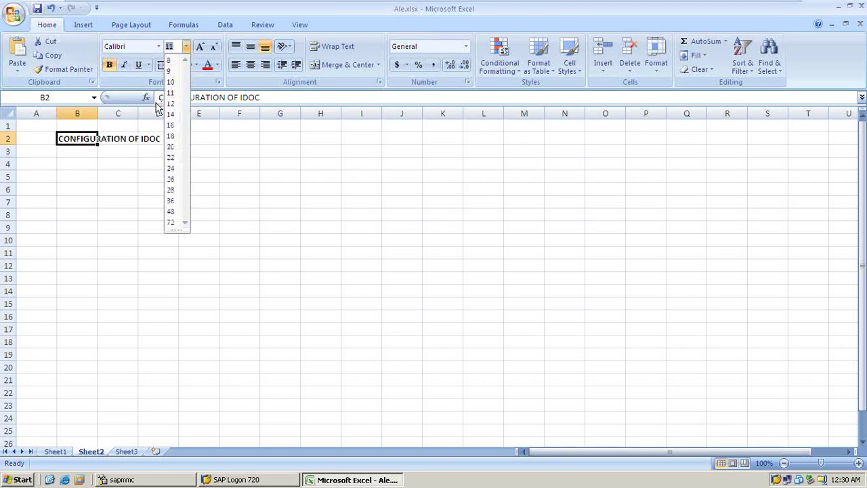
click(170, 127)
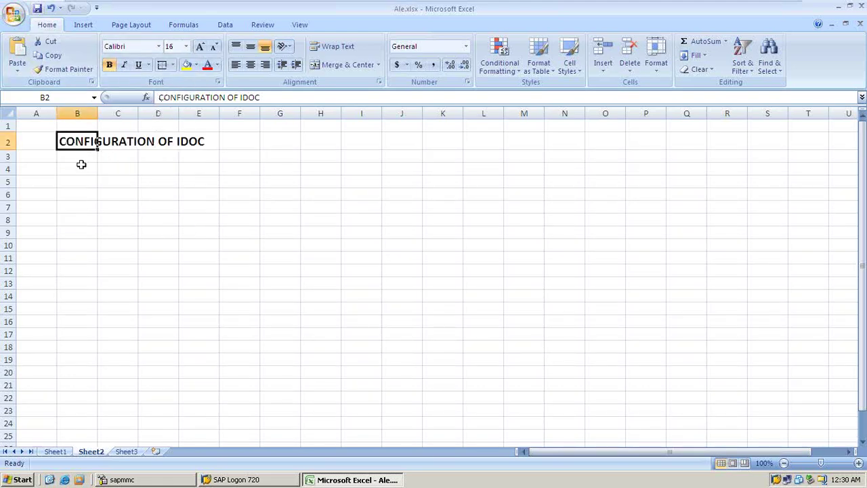
Enter the label "SENDER SYATEM" in cell B4 and reopen its text for editing at the second word.
click(78, 166)
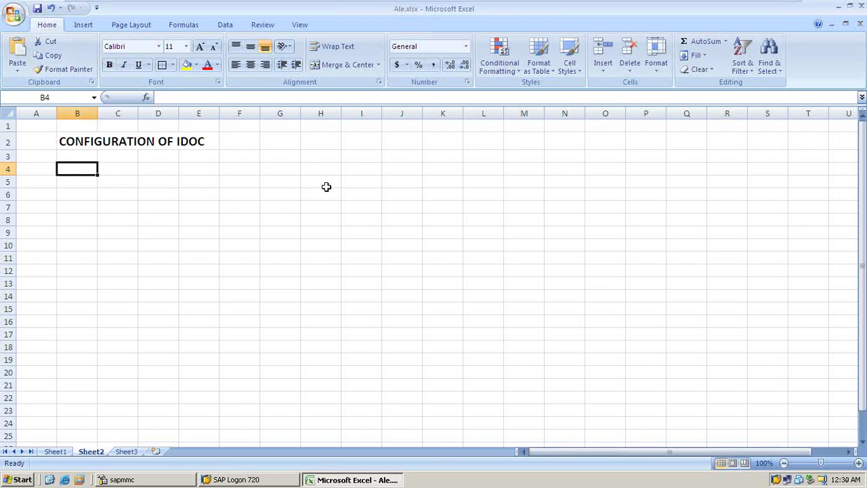
text(SE)
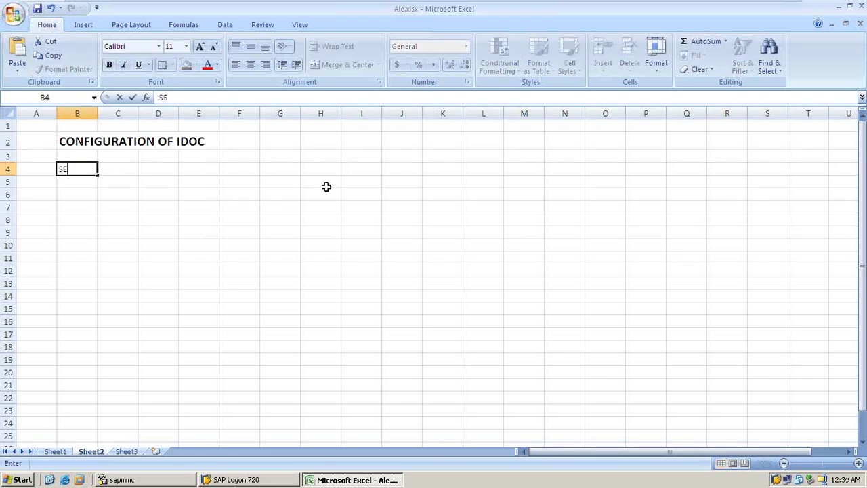
text(NDER SYSTEM)
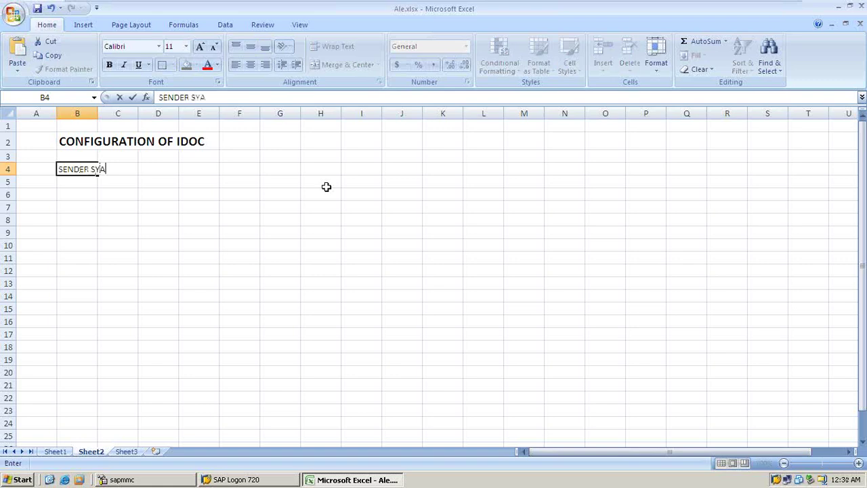
key(Tab)
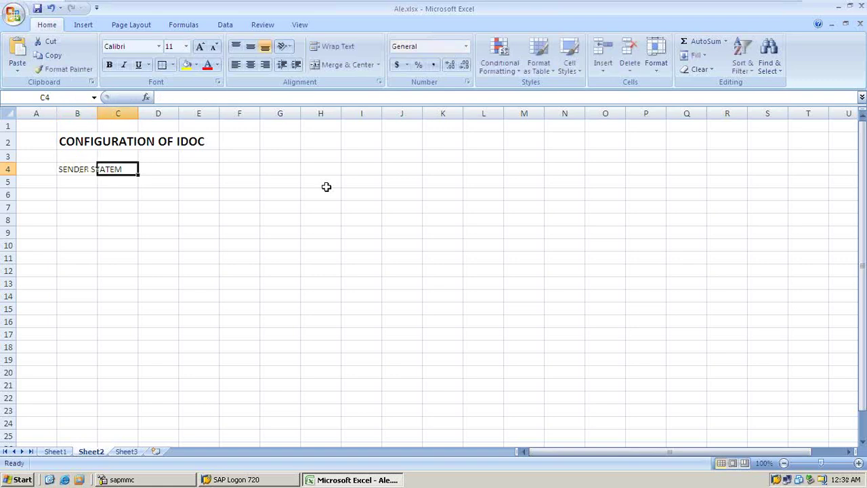
key(Left)
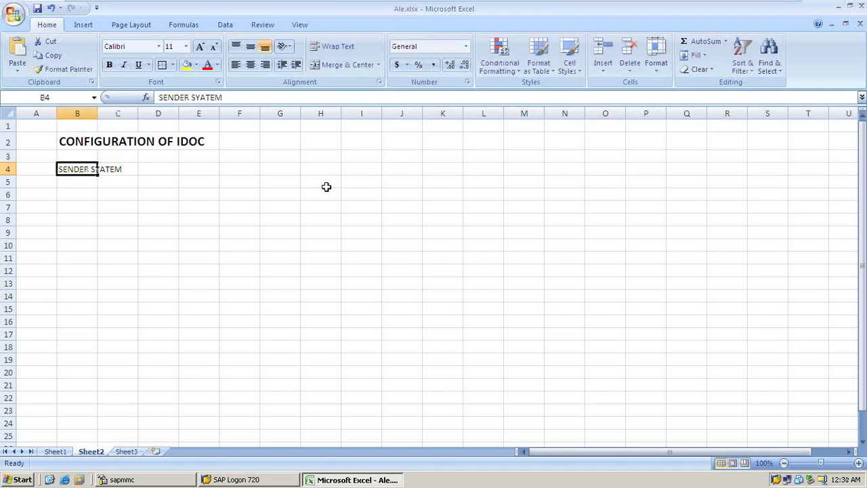
click(206, 97)
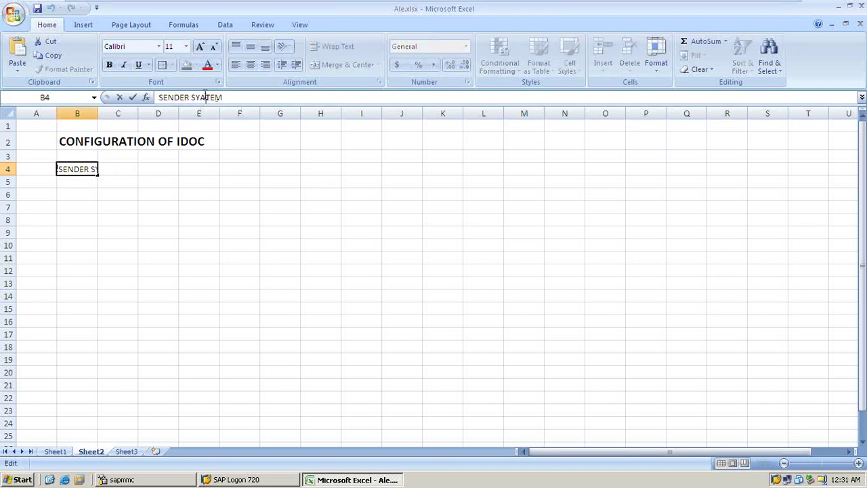
Finish correcting the cell B4 heading to SENDER SYSTEM and enter the heading RECEIVER SYSTEM in cell J4.
key(Tab)
key(Tab)
key(Tab)
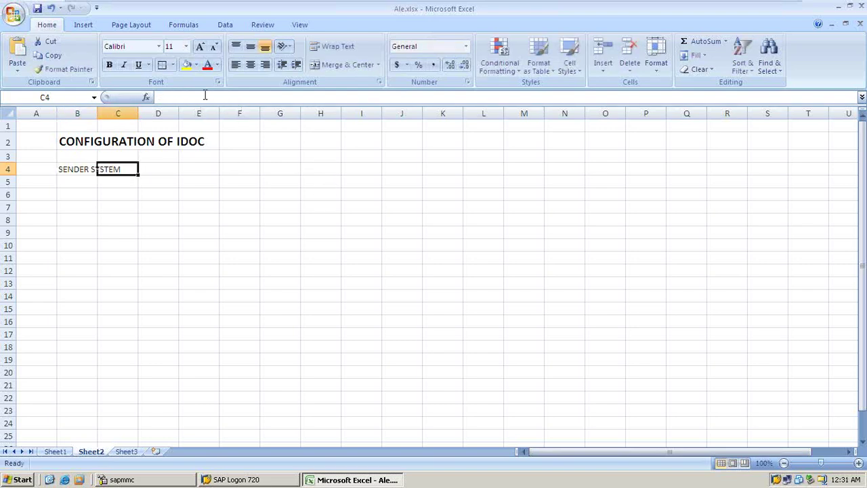
key(Tab)
key(Tab)
key(Tab)
key(Tab)
key(Tab)
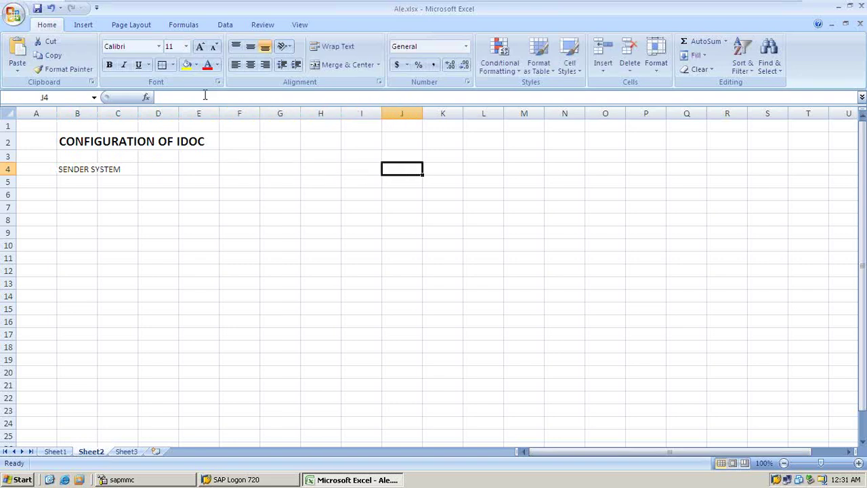
key(Left)
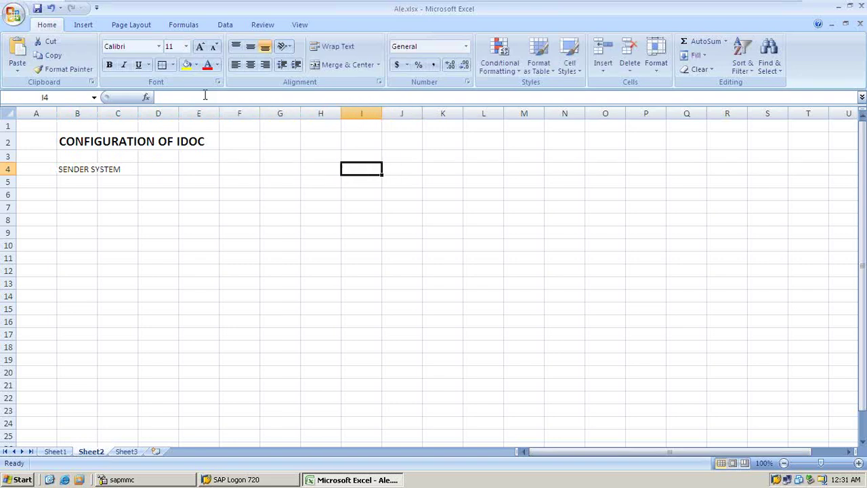
key(Right)
text(RECEIB)
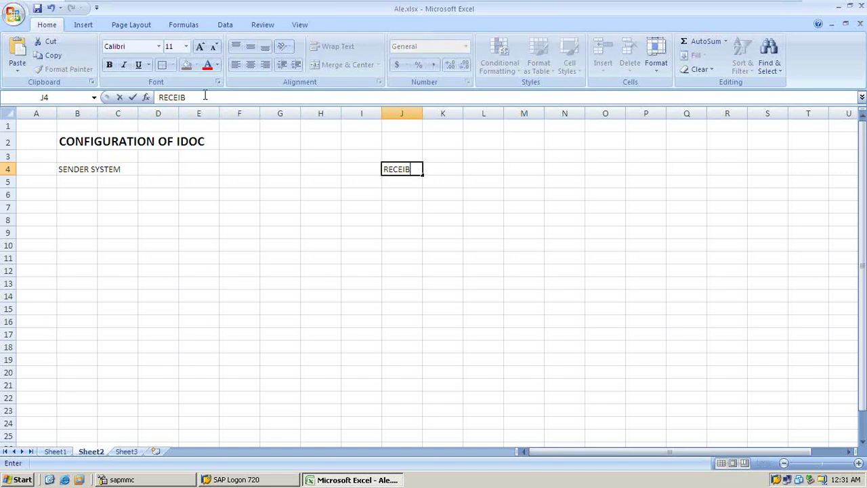
key(BackSpace)
text(VER SYSTE)
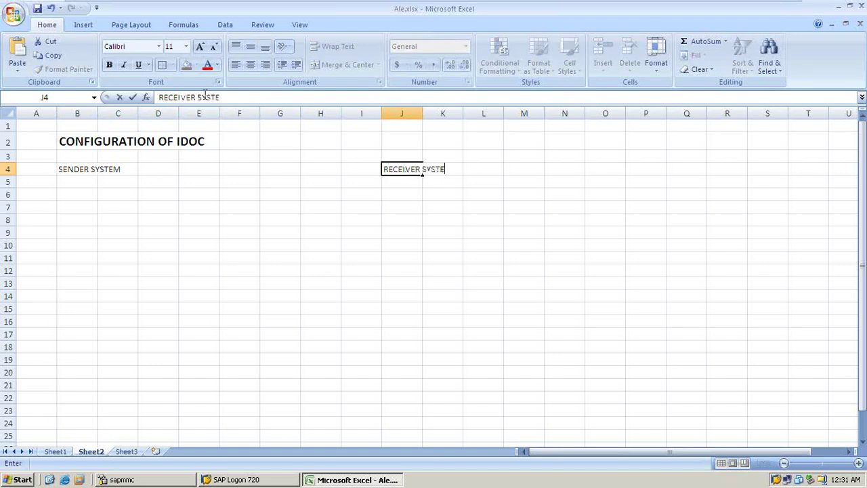
text(M)
Enter "Pre-requistes for both: the password and the ID should be in working condition" in cell B6.
click(52, 192)
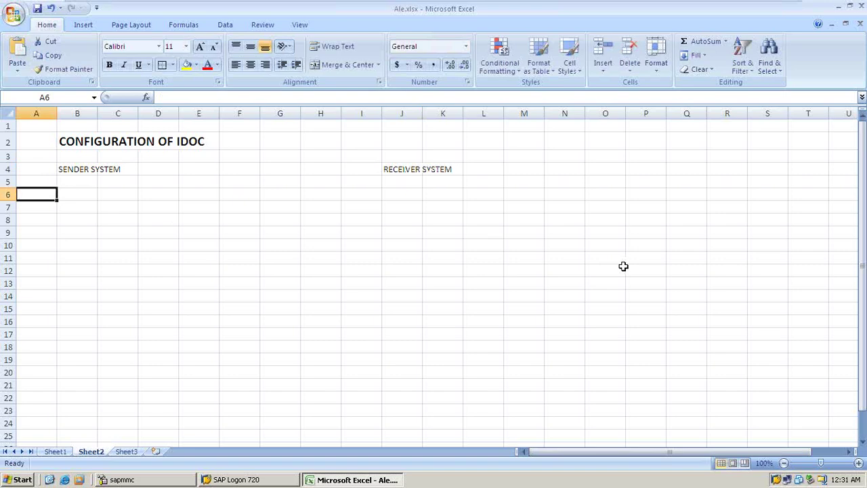
key(Right)
text(p)
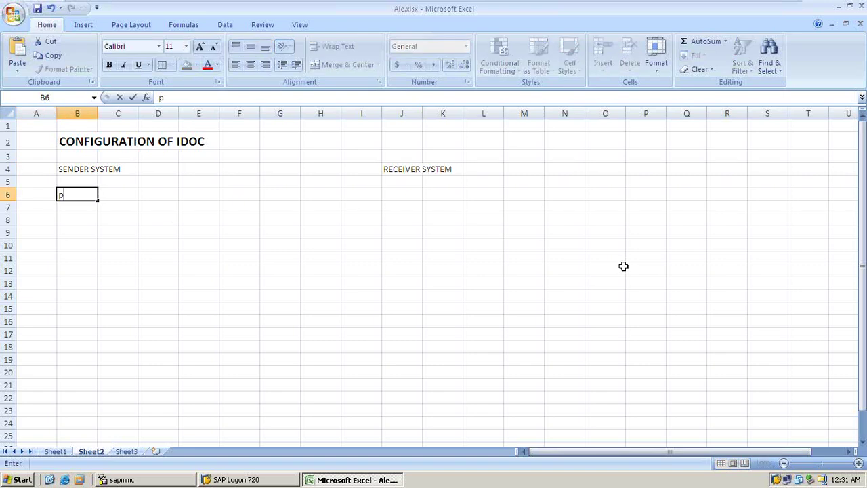
text(RE)
key(BackSpace)
key(BackSpace)
key(BackSpace)
text(Pre-requis)
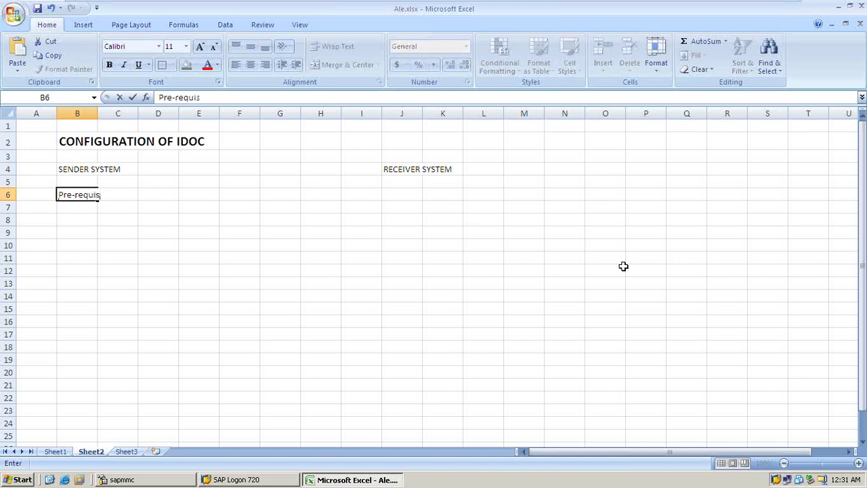
text(tes)
text(:)
key(BackSpace)
text(for)
key(BackSpace)
key(BackSpace)
text(or bot)
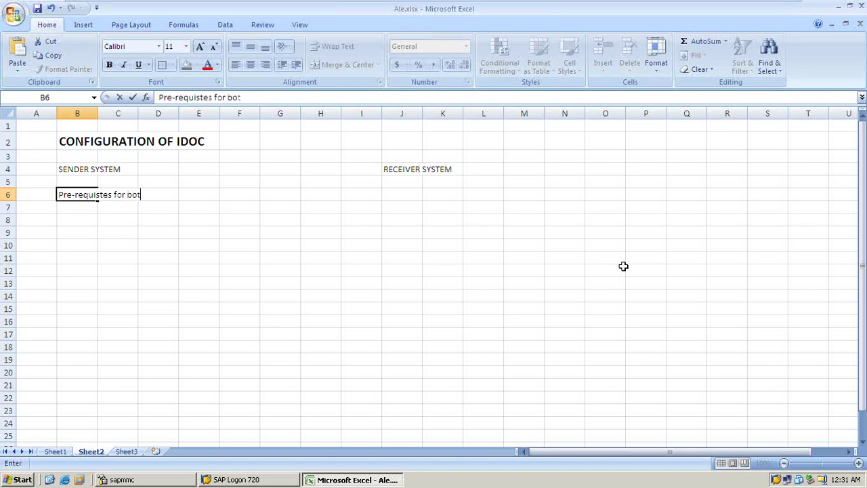
text(h: the passwo)
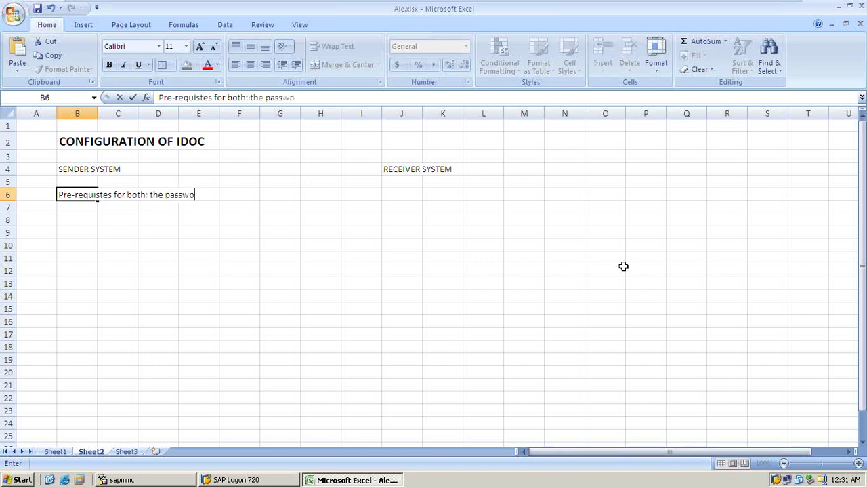
text(rd and the ID)
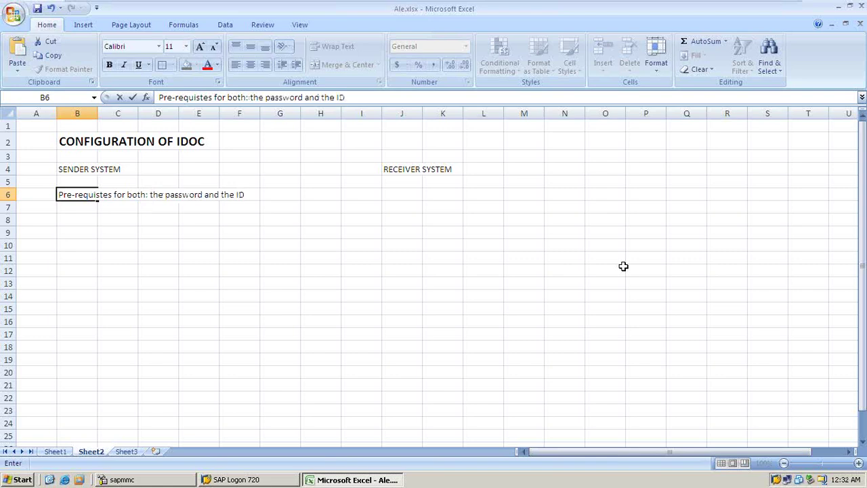
text( should be in)
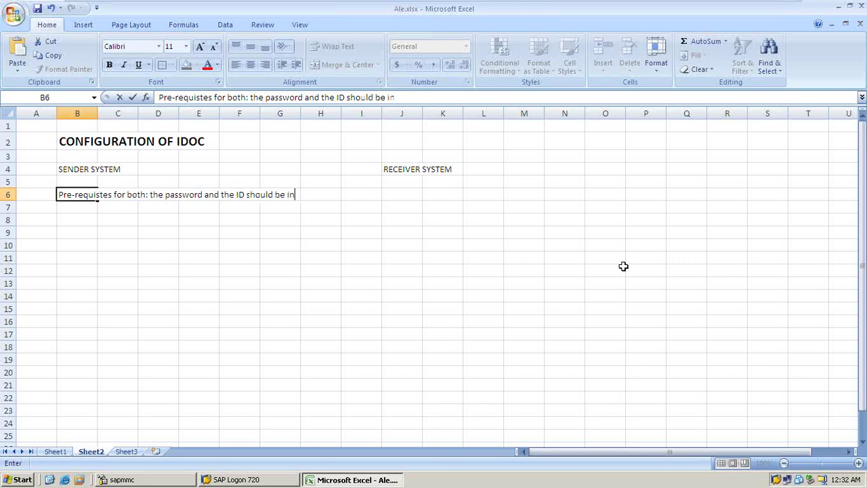
text( working cond)
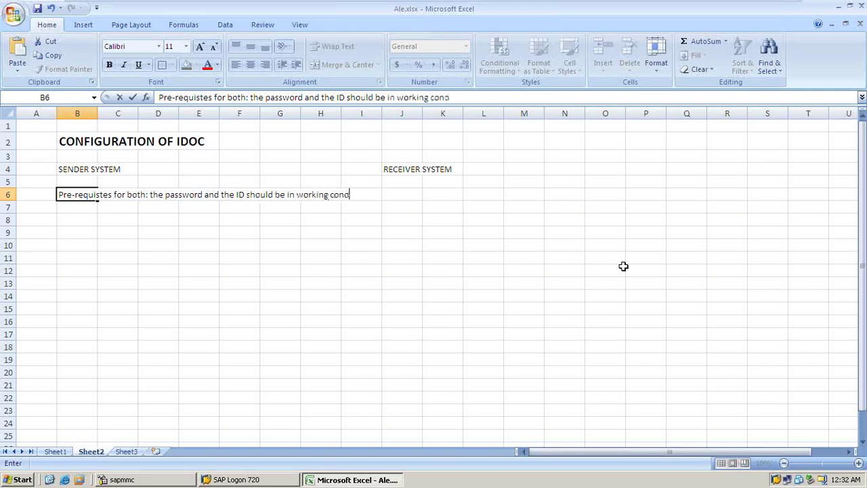
text(ition)
key(Return)
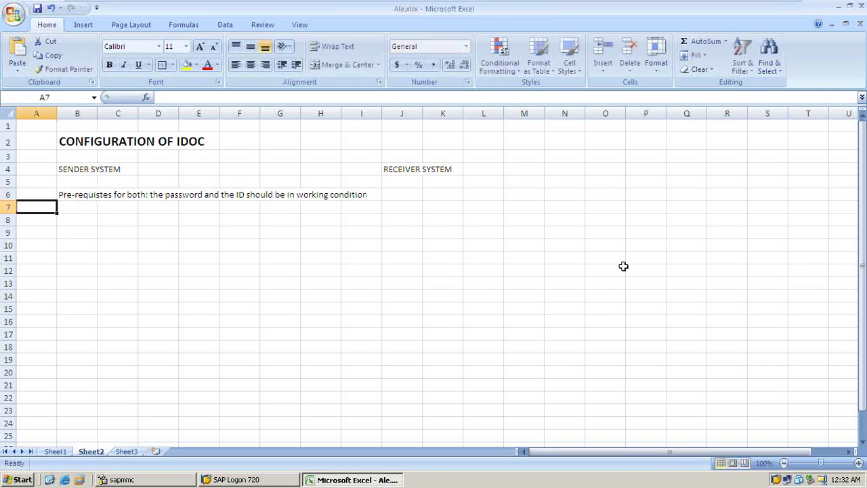
Enter "And we should be able to access both the clients within the IDES system" in cell B7.
key(Right)
text(A)
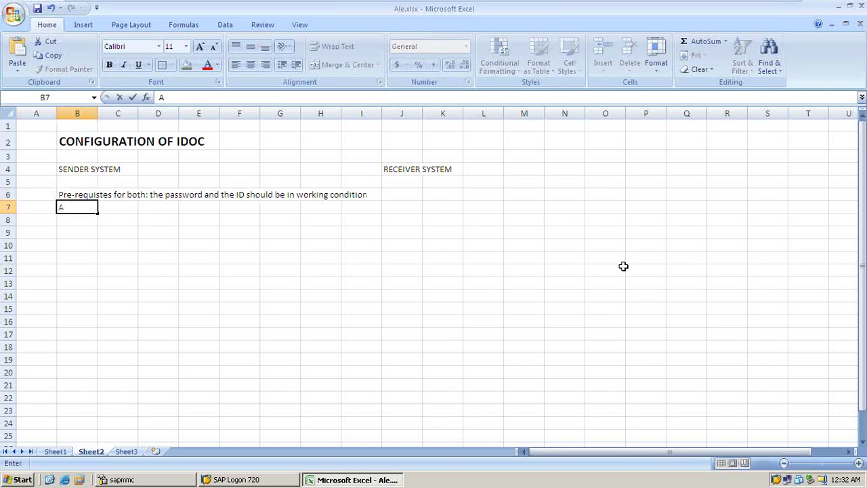
text(nd we sho)
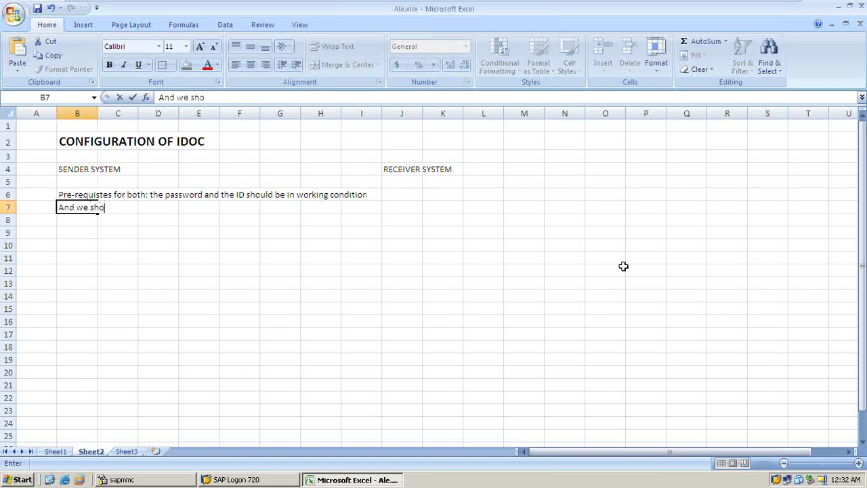
text(uld be able to acc)
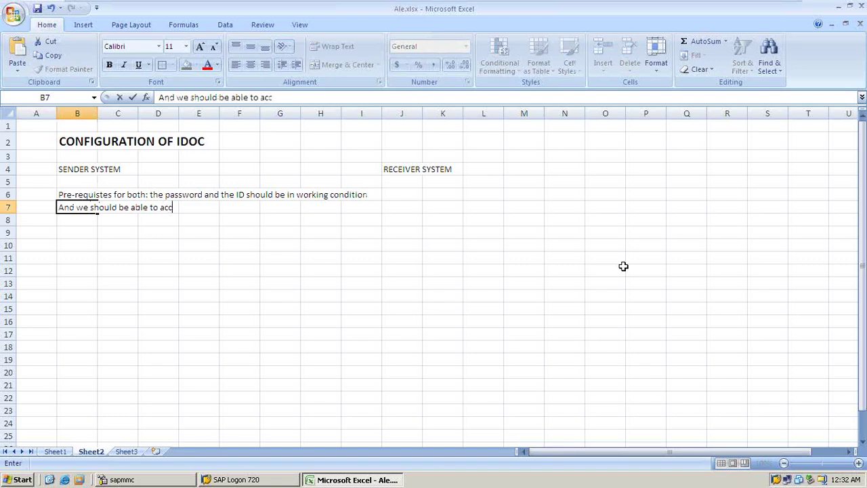
text(ess both the)
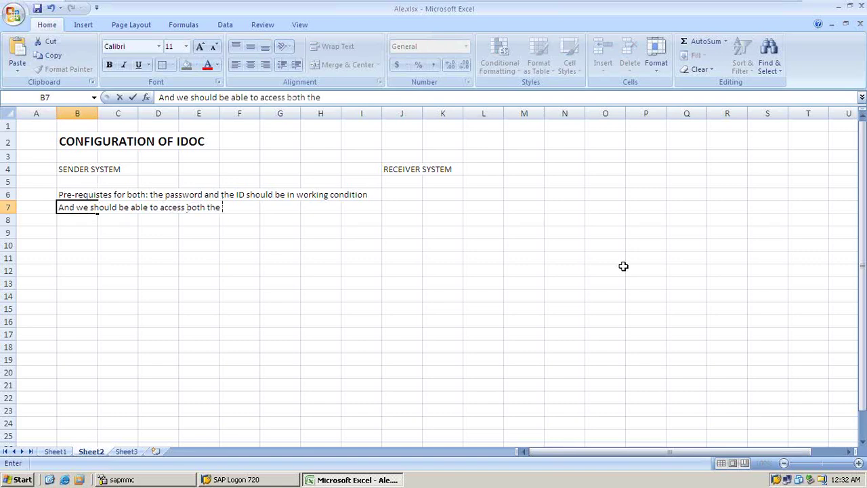
text( clients within t)
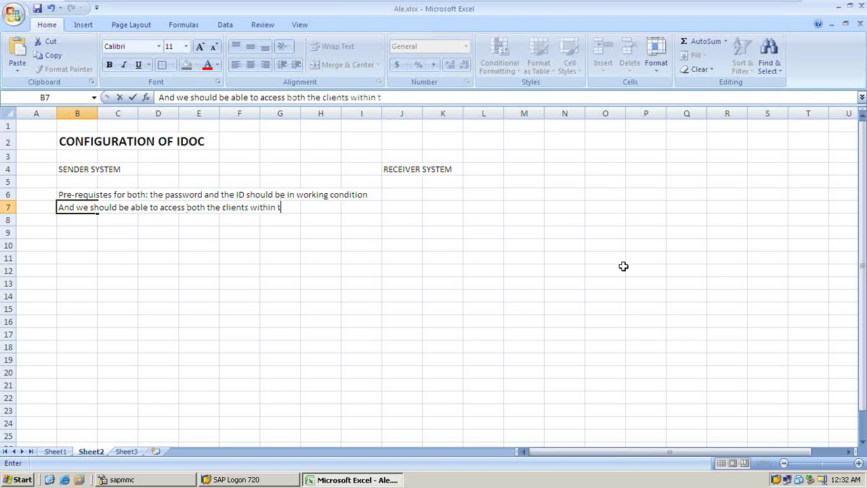
text(he )
text(IDES)
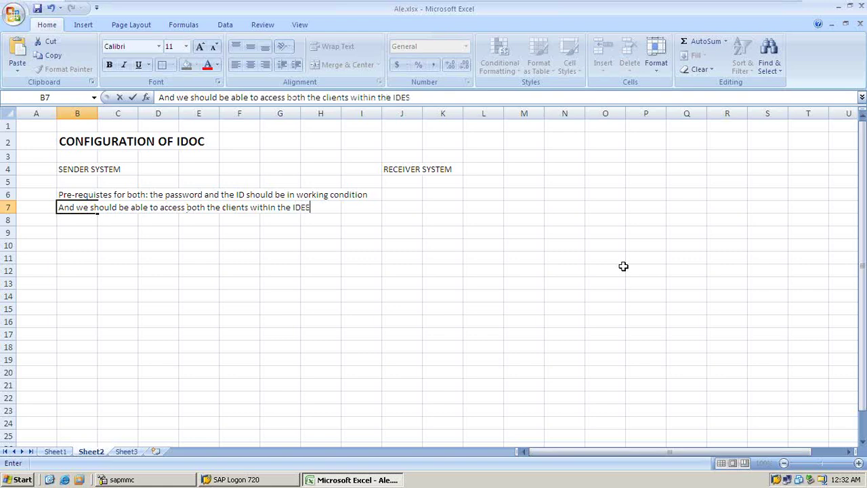
text( sya=s)
key(BackSpace)
key(BackSpace)
key(BackSpace)
text(stem)
key(Return)
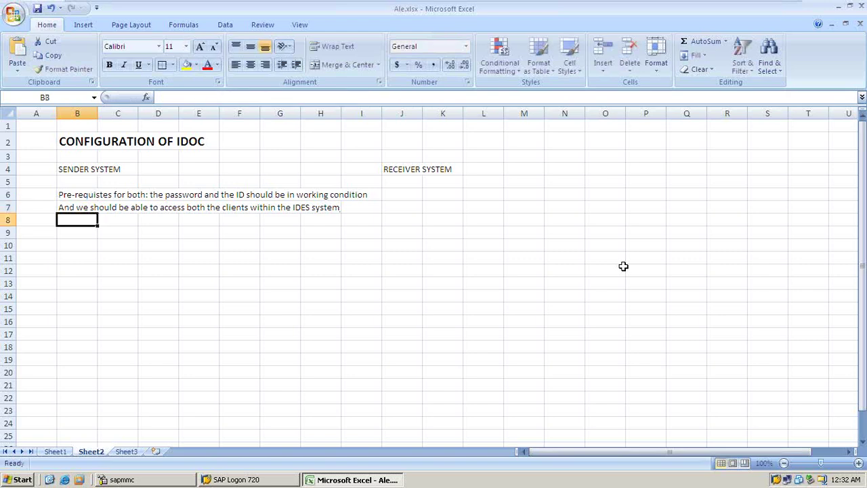
key(Return)
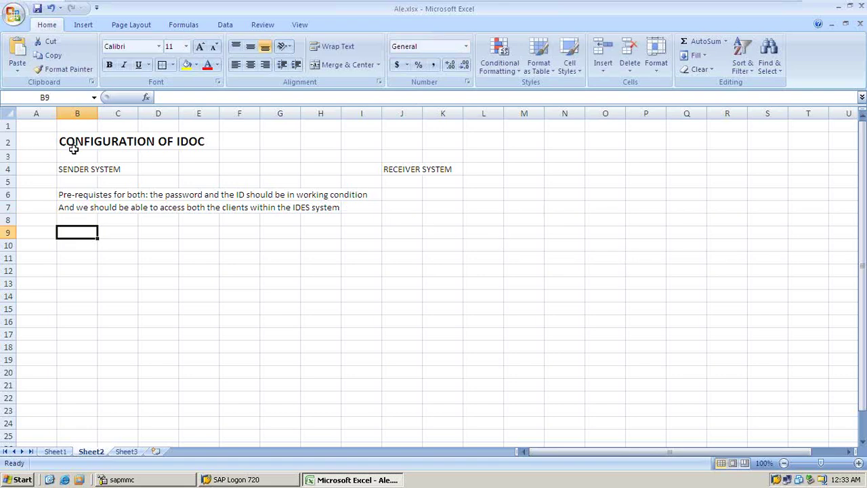
Make the sender and receiver system headings in row 4 bold.
click(8, 169)
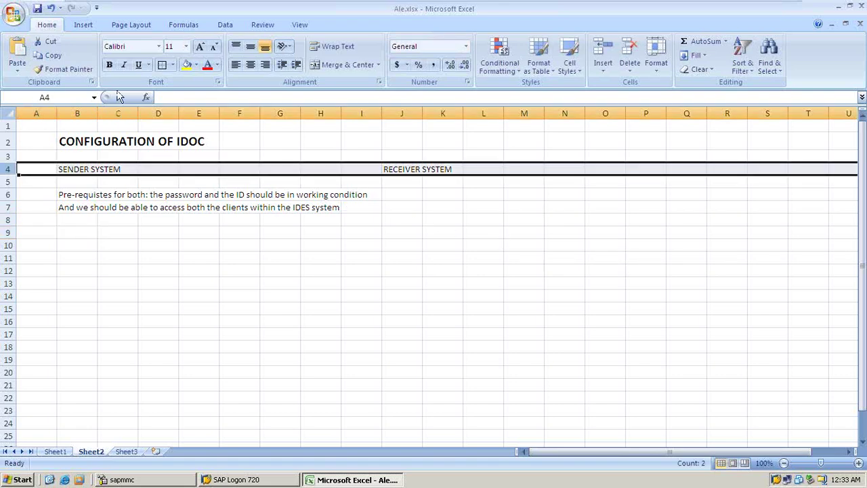
click(109, 65)
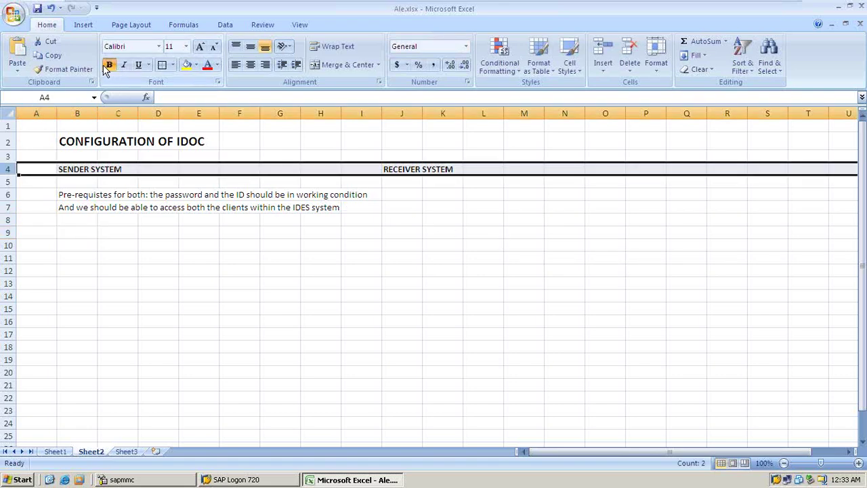
Enter CLIENT 800 in cell B9 for the sender and CLIENT 810 in cell K9 for the receiver.
click(75, 234)
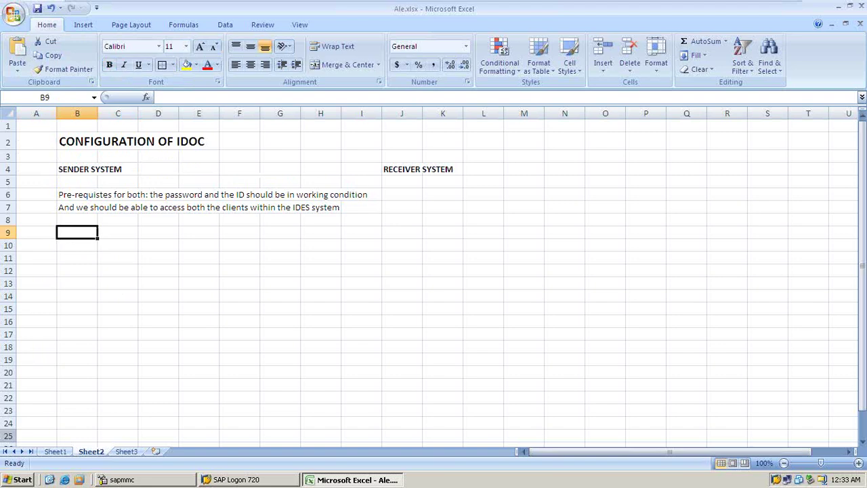
text(CLIENT)
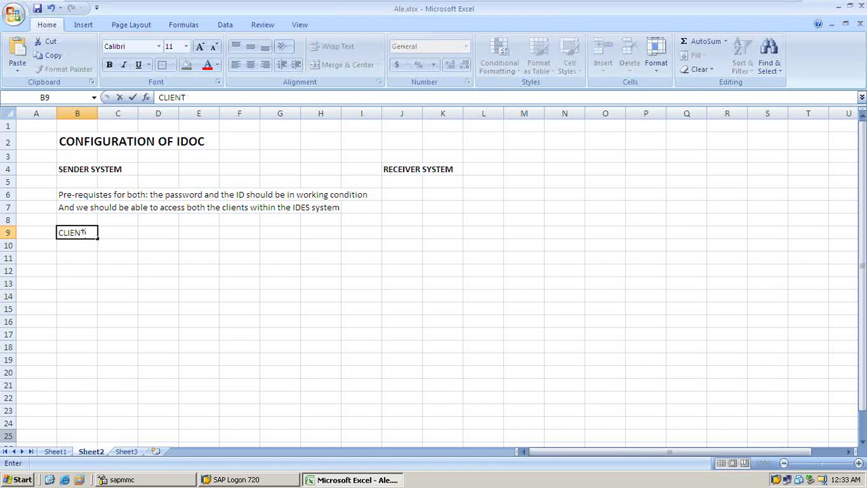
text( 800)
key(Tab)
click(402, 232)
click(442, 232)
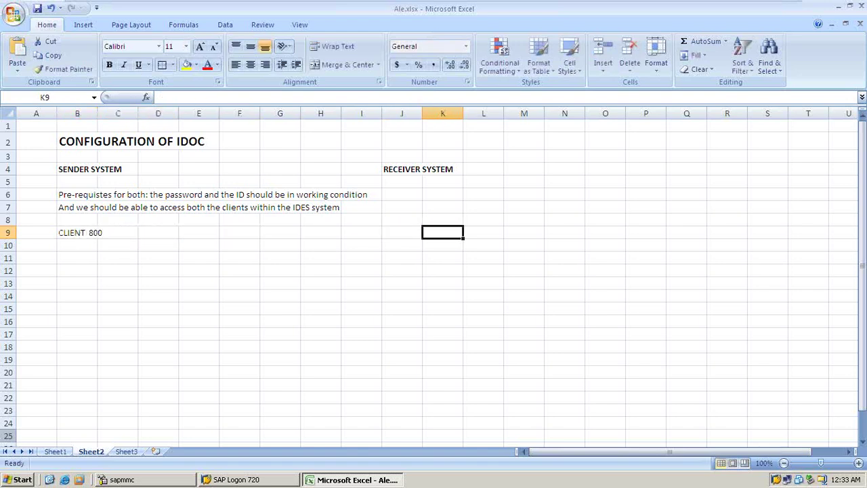
text(CLIE)
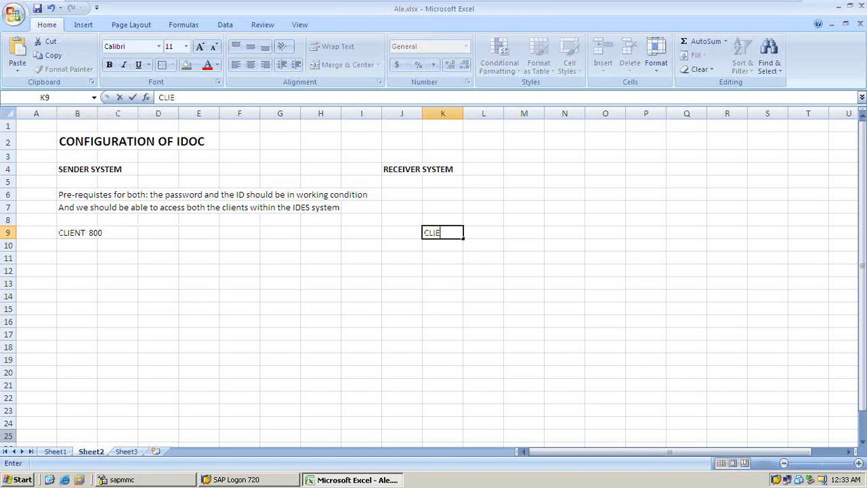
text(NT    810)
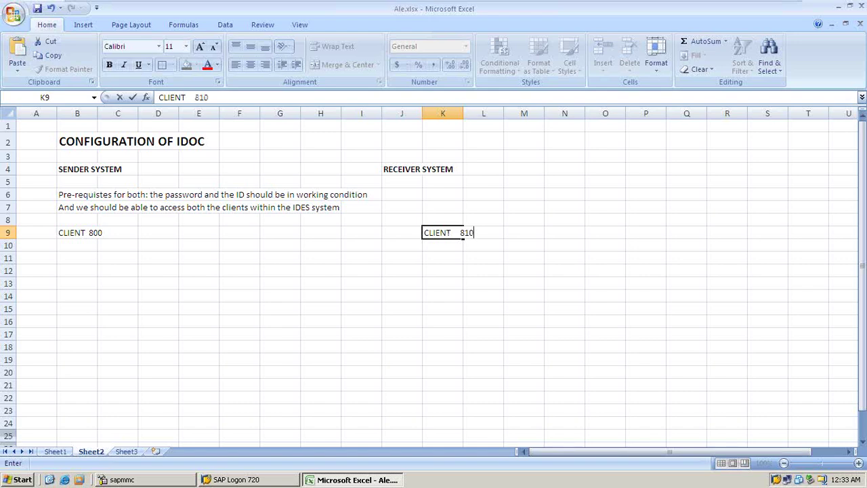
Make the two client labels in row 9 bold.
click(7, 232)
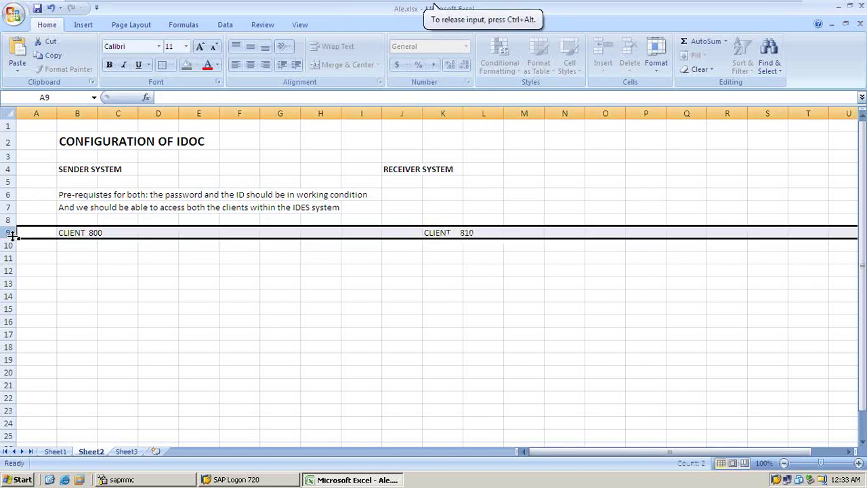
click(110, 65)
click(71, 255)
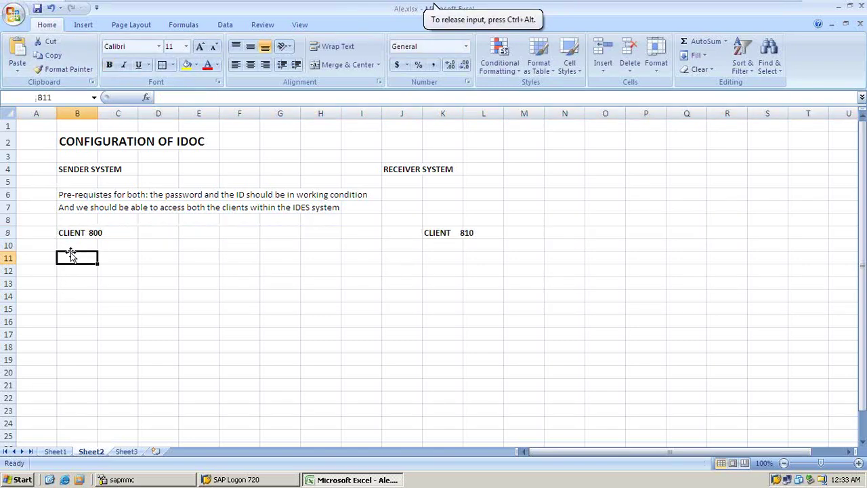
Enter the step number 1 in cell A11.
click(39, 260)
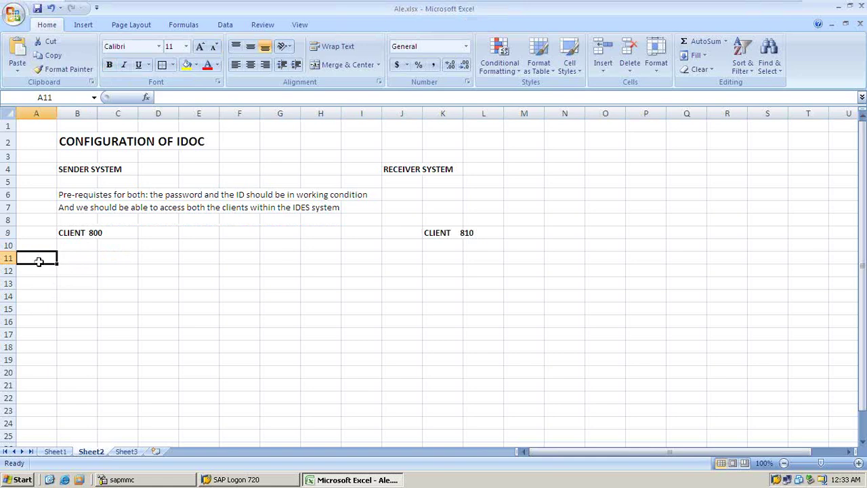
text(1)
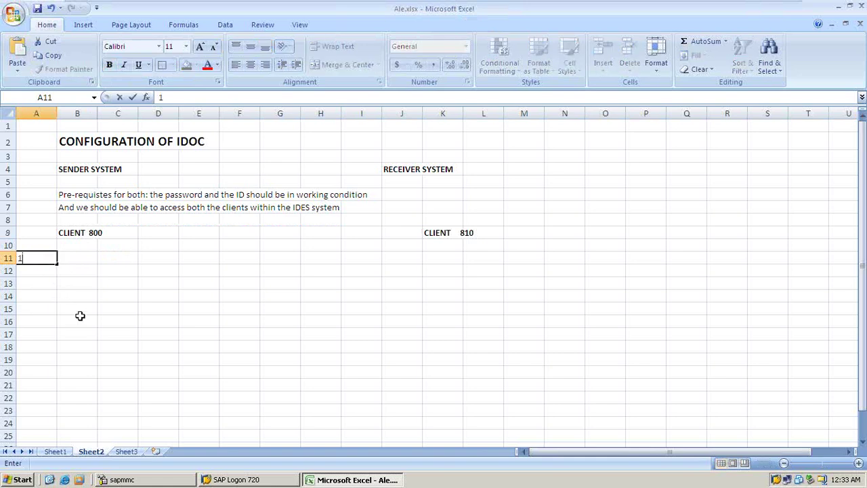
key(Tab)
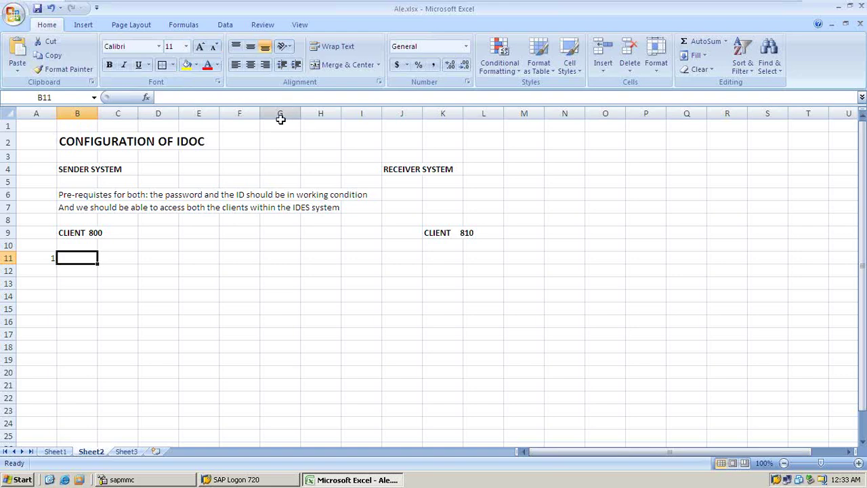
Apply bold formatting to the whole of column A and the whole of column I.
click(40, 114)
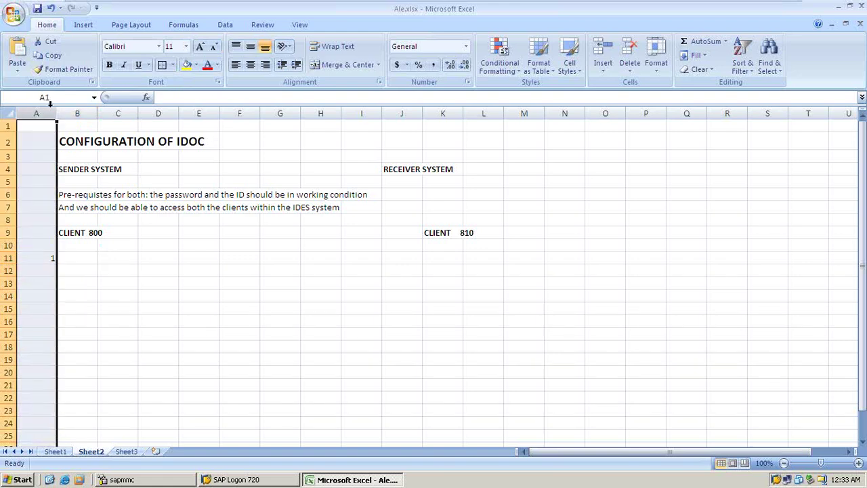
click(108, 68)
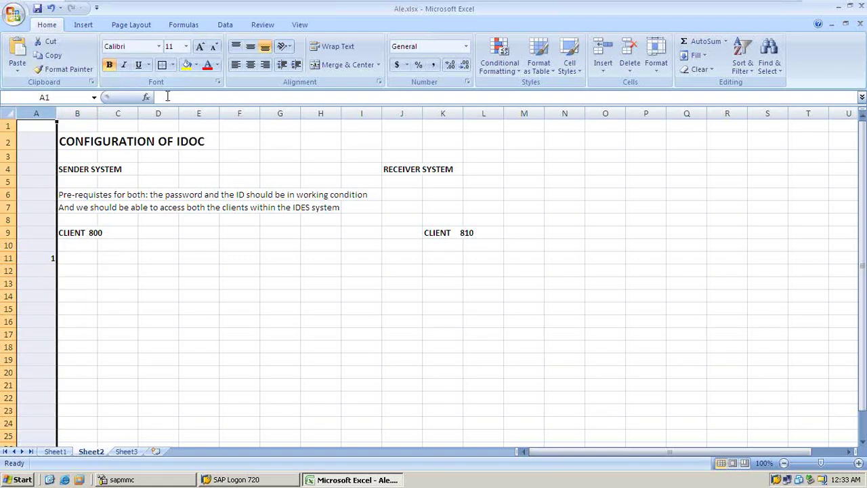
click(364, 112)
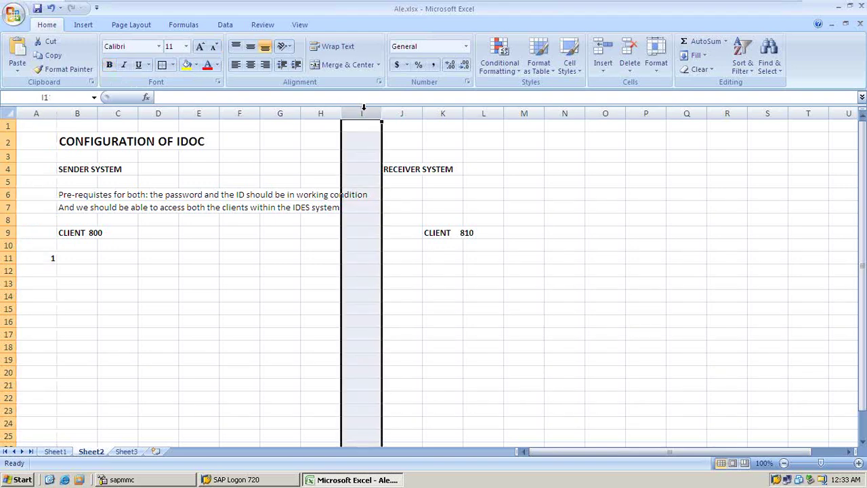
click(109, 64)
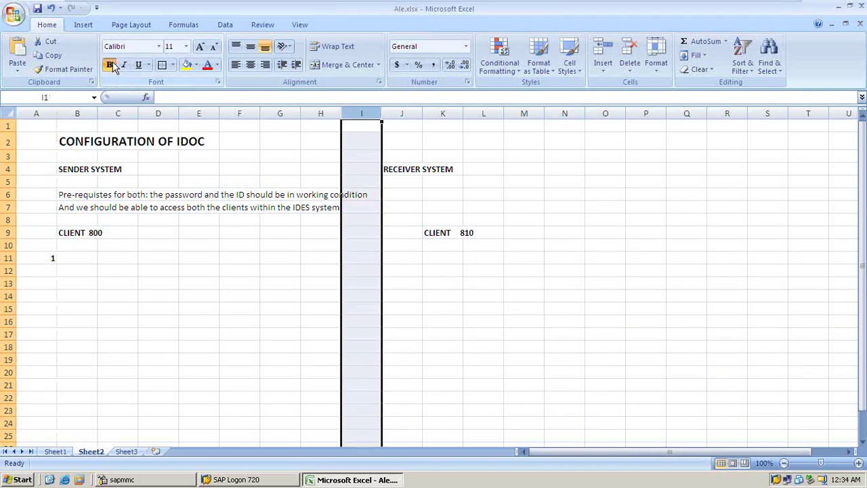
Add a right border along column H to separate the sender side from the receiver side.
click(334, 110)
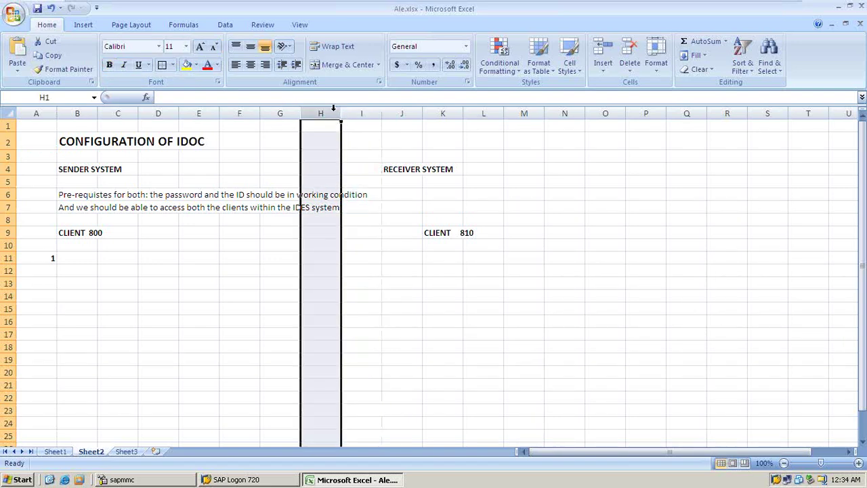
click(173, 65)
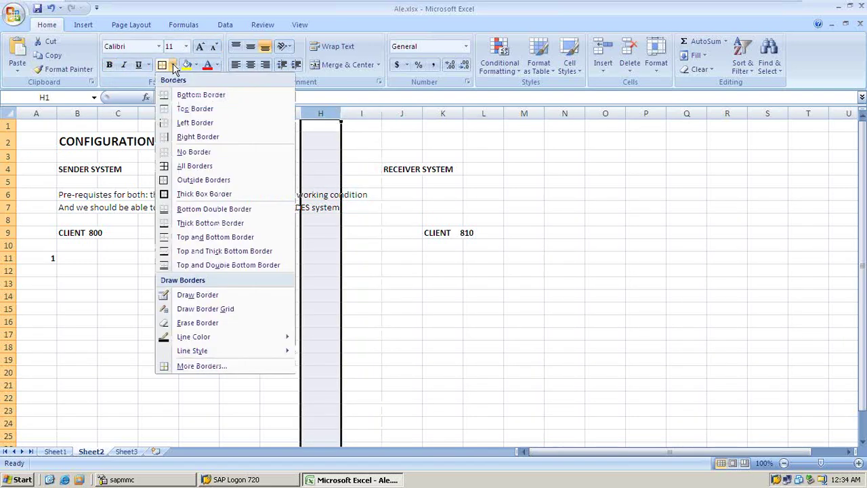
click(192, 137)
click(229, 263)
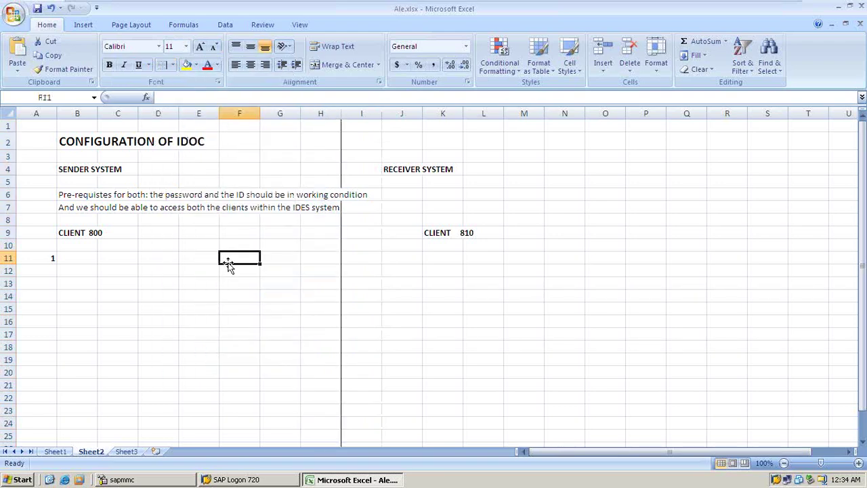
click(334, 114)
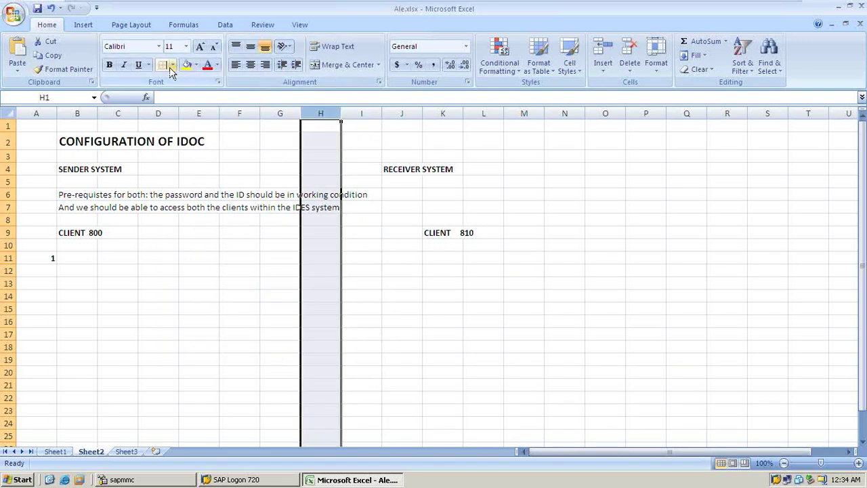
click(84, 26)
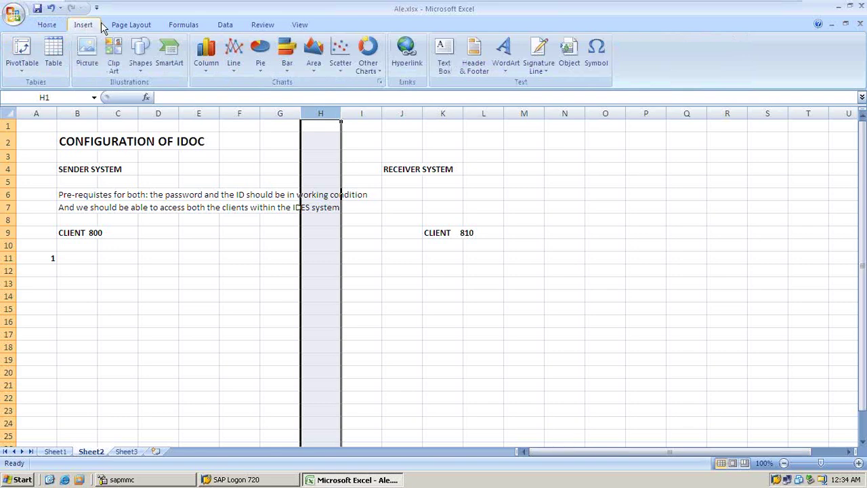
click(143, 70)
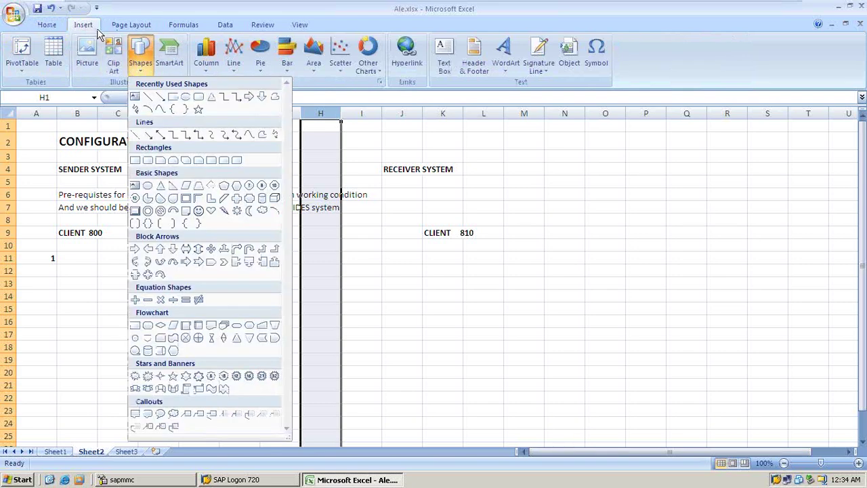
click(60, 25)
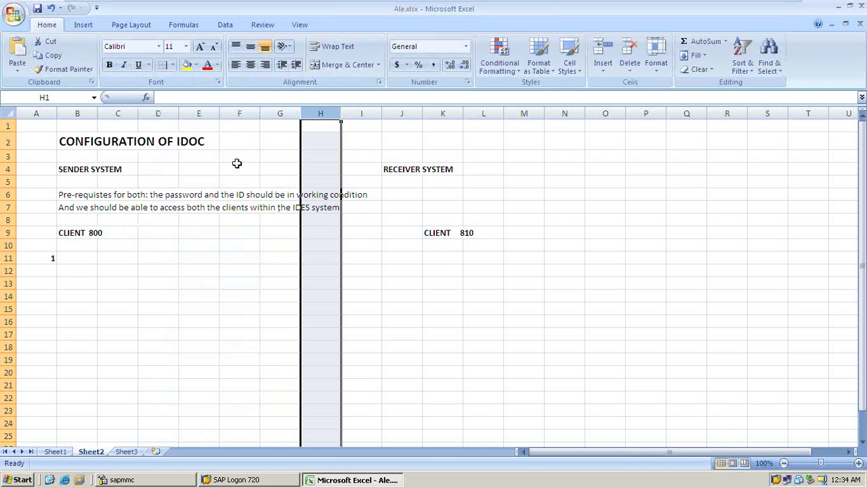
click(201, 242)
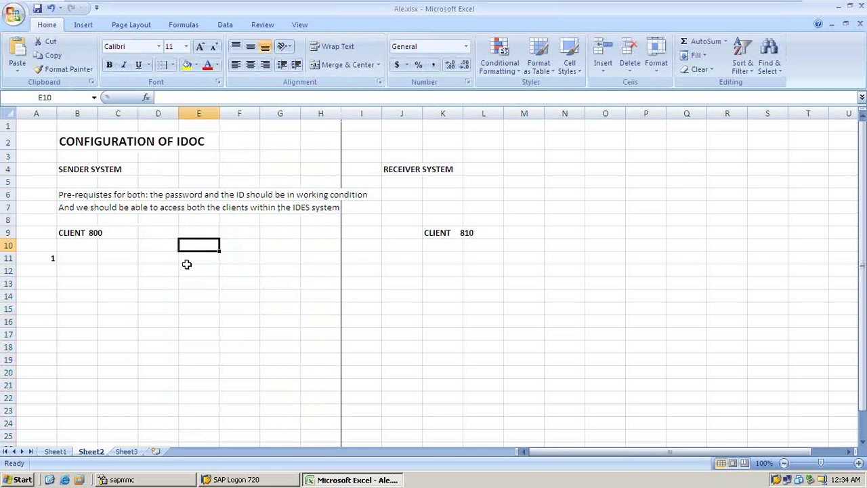
Enter "define logical system" in cell B11 as the description of step 1.
click(88, 259)
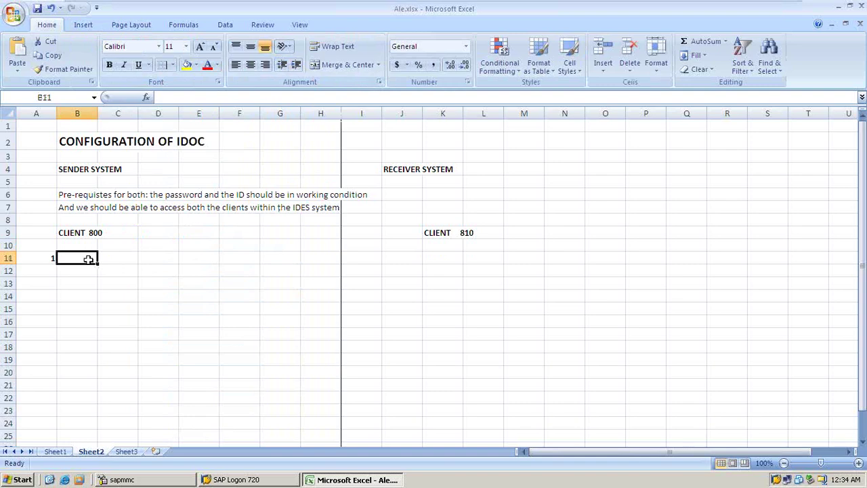
text(d)
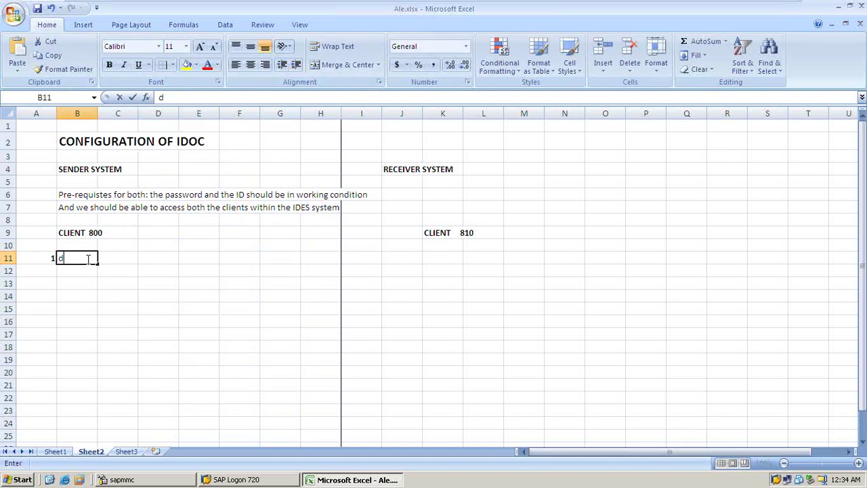
text(efine)
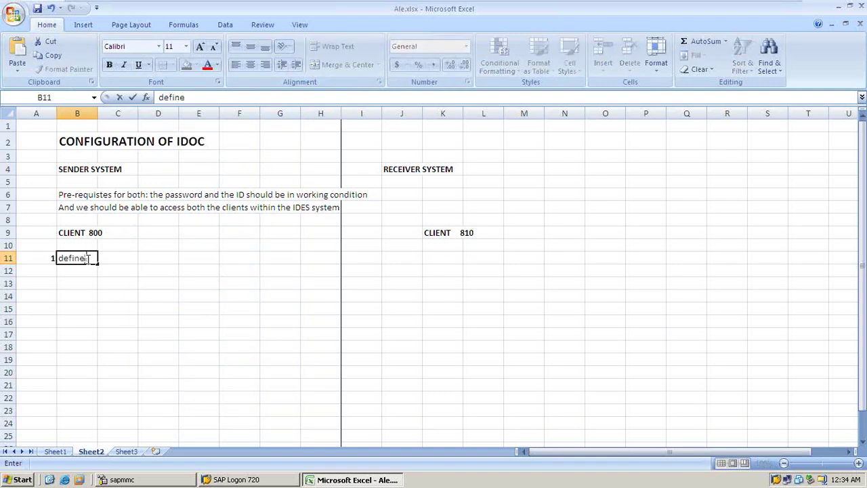
text( logical system)
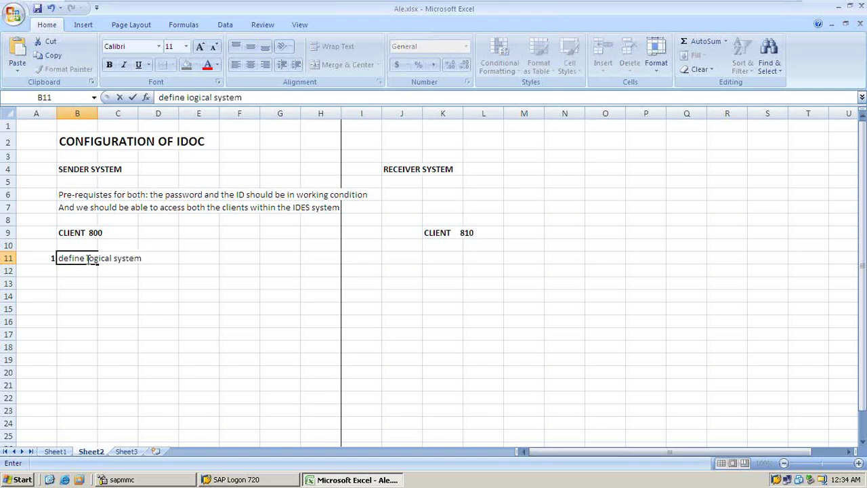
Enter "t.code is SALE" in cell E11, in the same row as the step 1 description.
key(Tab)
key(Tab)
key(Tab)
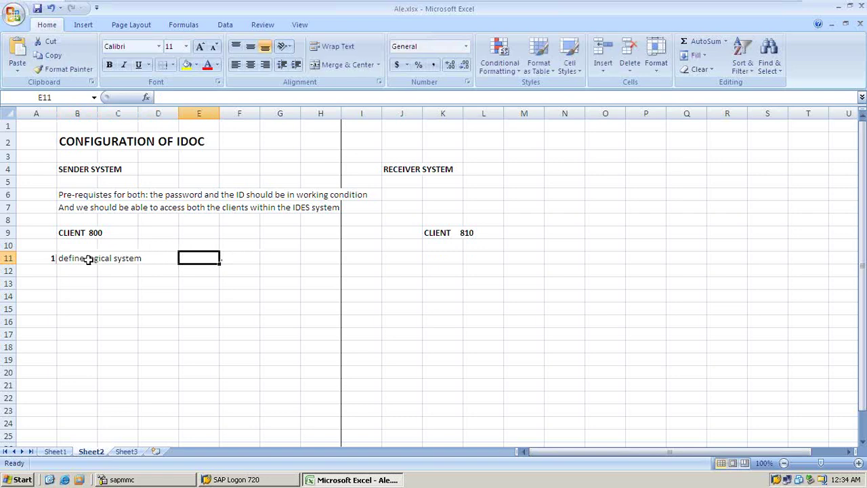
text(t.co)
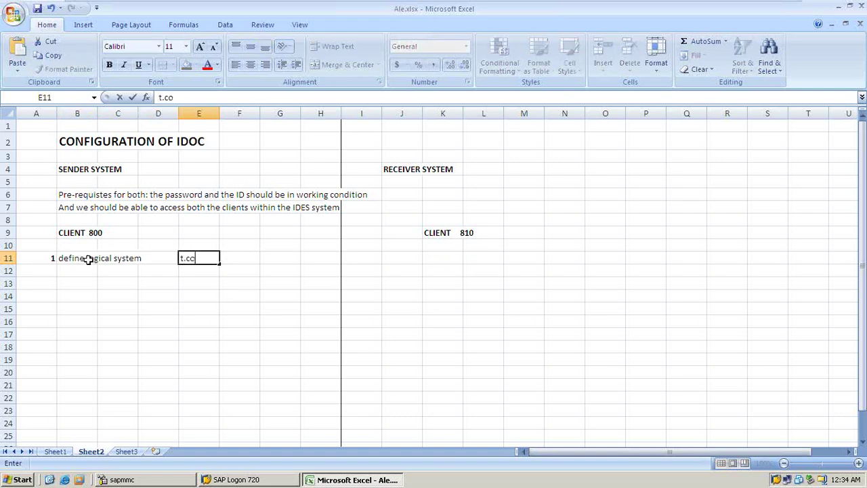
text(de is SALE)
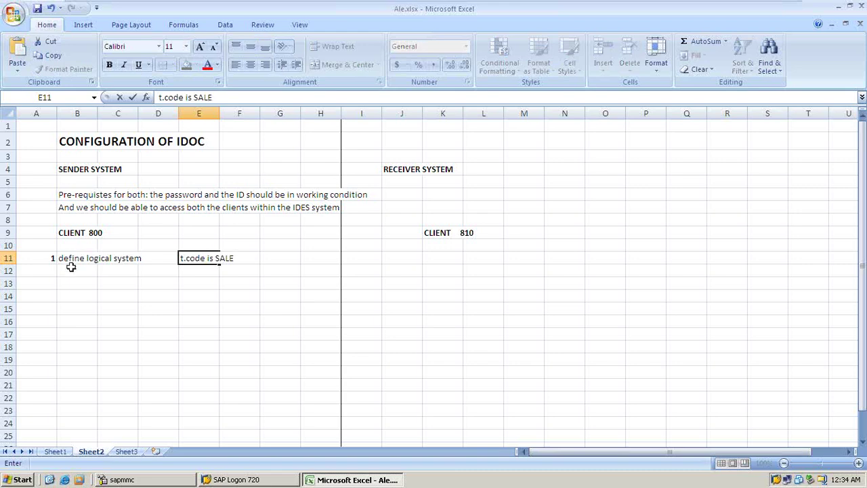
click(71, 271)
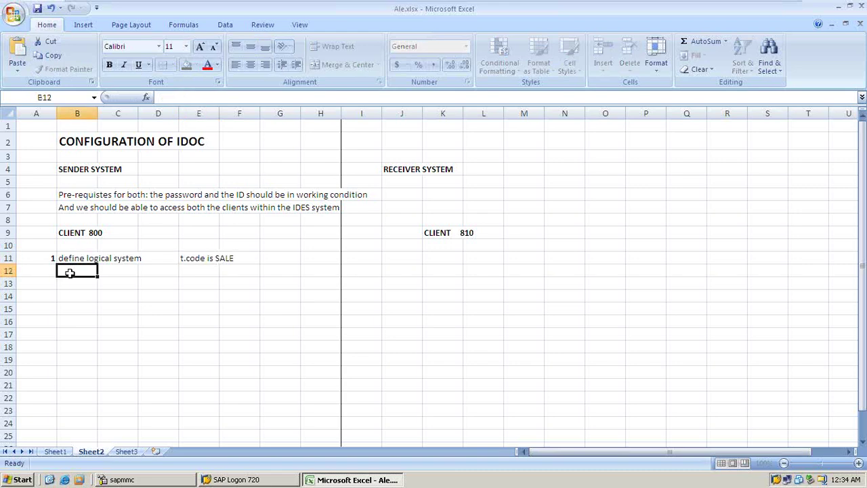
Switch to SAP and log on to client 800 with the user name and the account password.
click(268, 479)
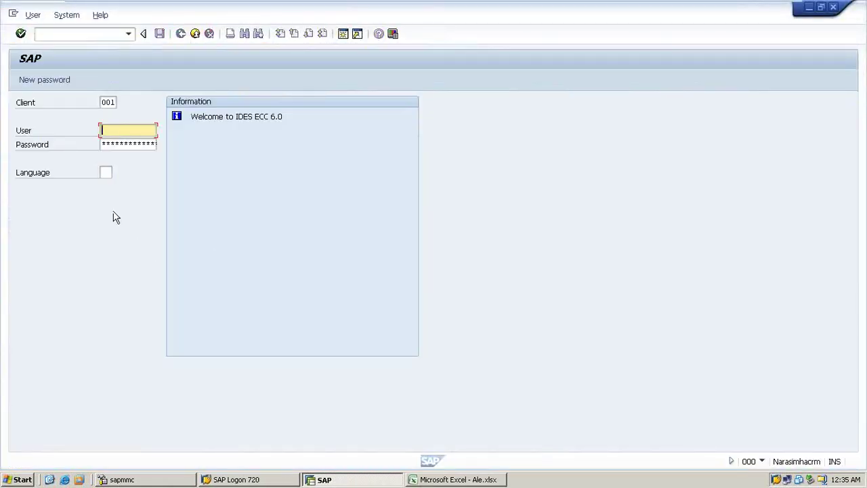
key(shift+Tab)
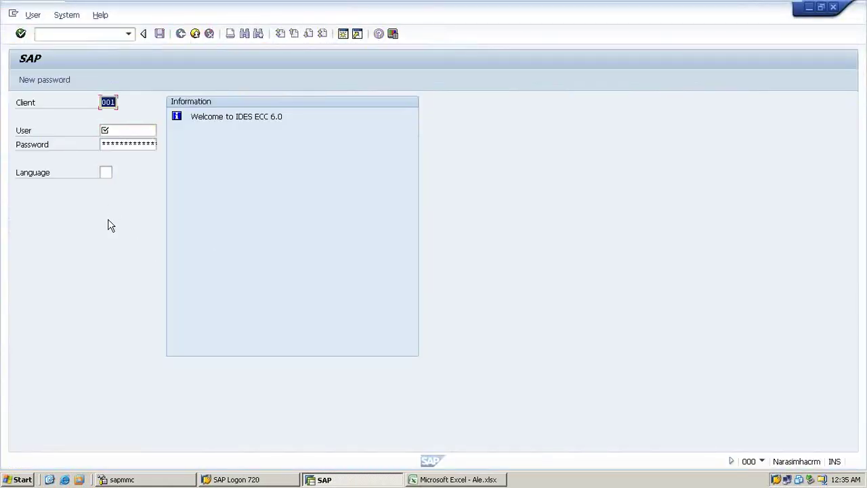
text(800)
key(Tab)
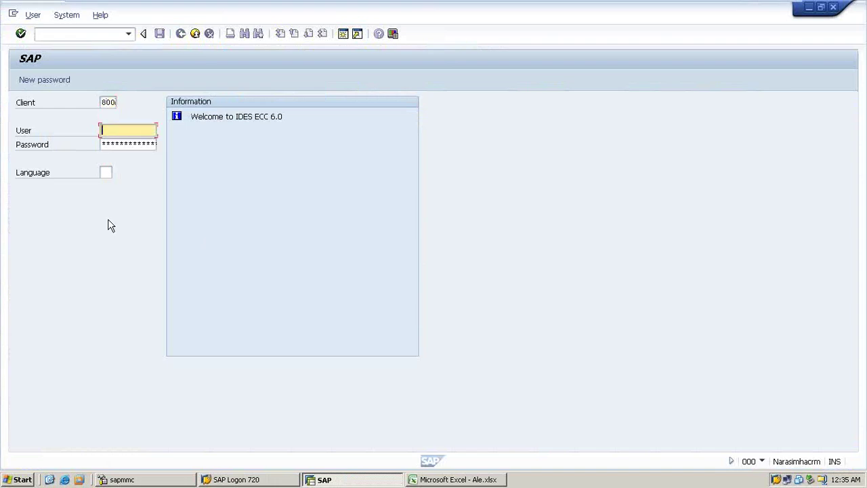
text(sapuser)
key(Tab)
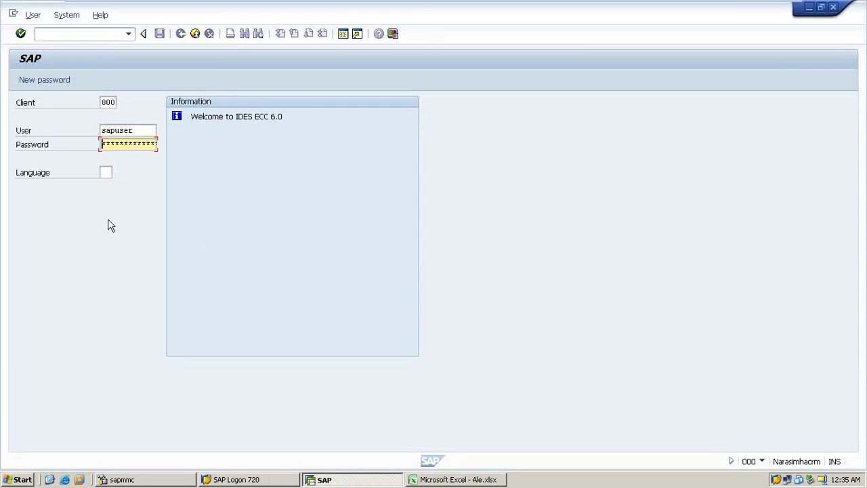
text(*******)
key(Return)
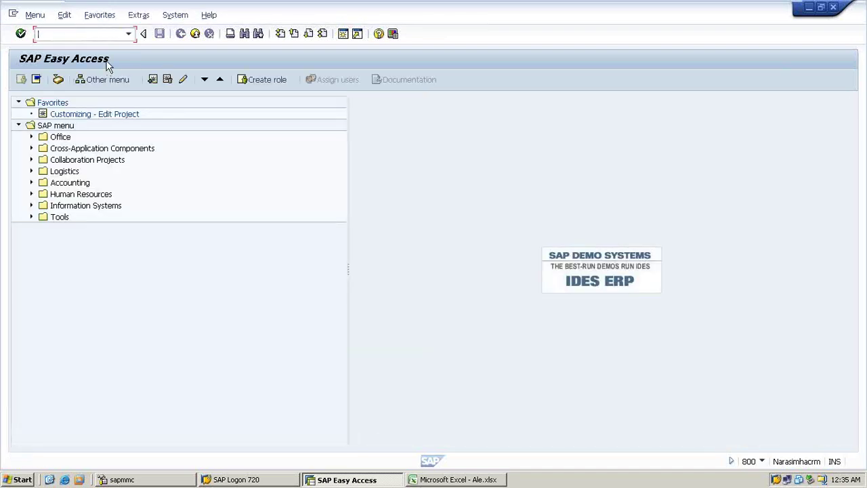
Run transaction sale and open the Define Logical System activity from Logical Systems in Basic Settings, accepting the cross-client notice.
text(sale)
key(Return)
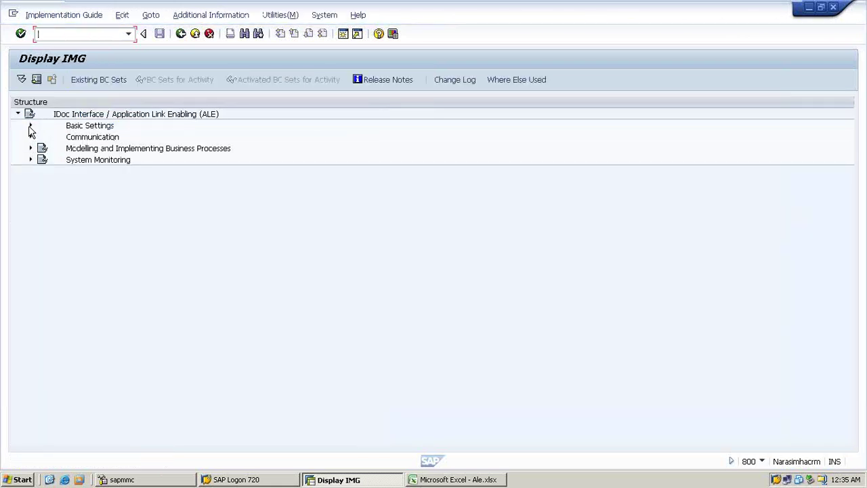
click(30, 127)
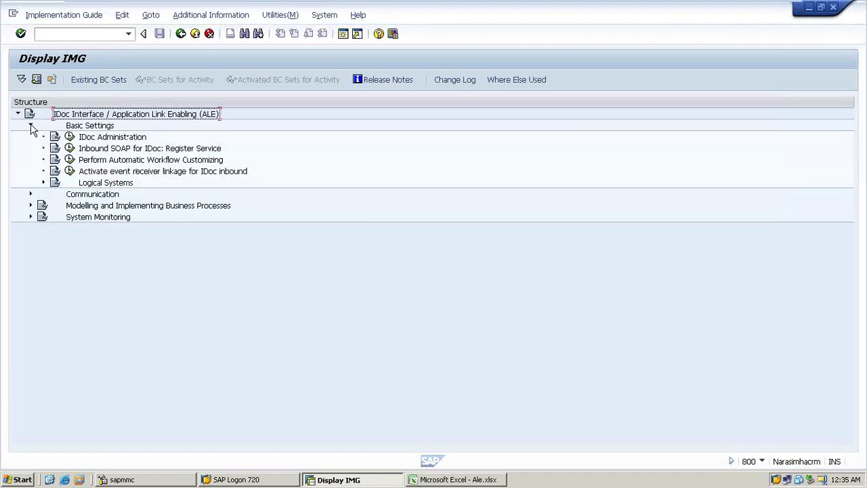
click(43, 182)
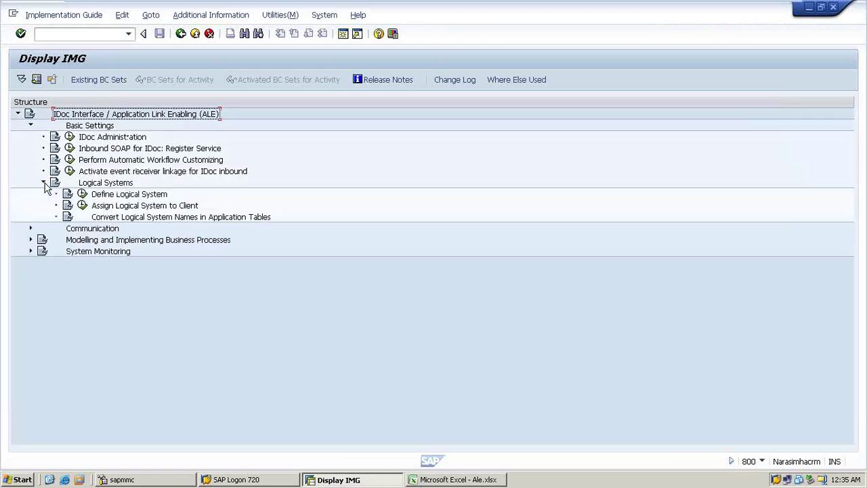
click(82, 195)
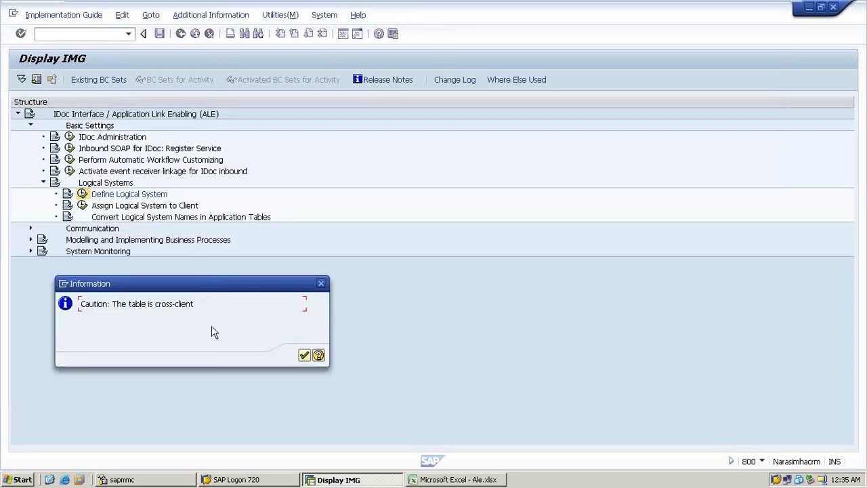
click(304, 356)
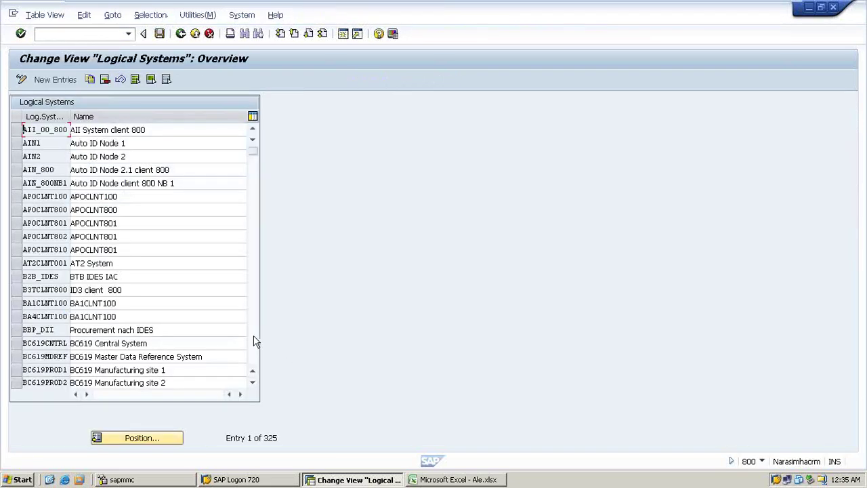
Add a new logical system entry ZLS with the name SENDER LOGICAL SYSTEM.
click(45, 82)
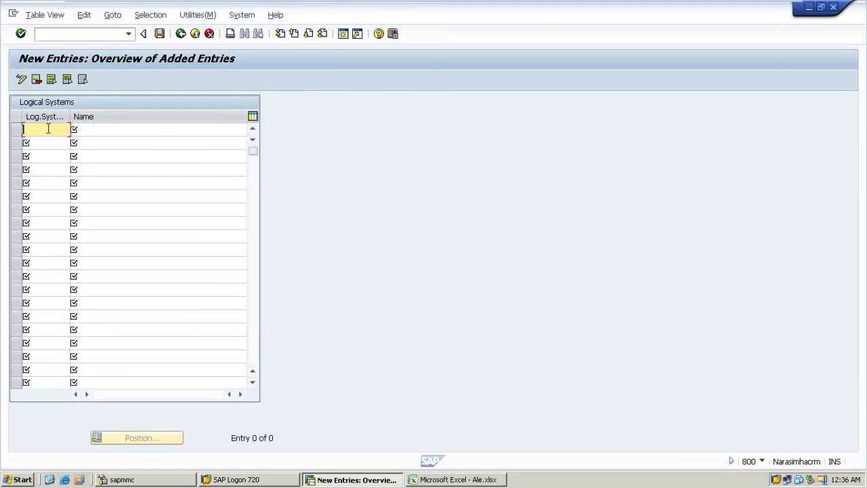
text(2)
text(LS)
key(Tab)
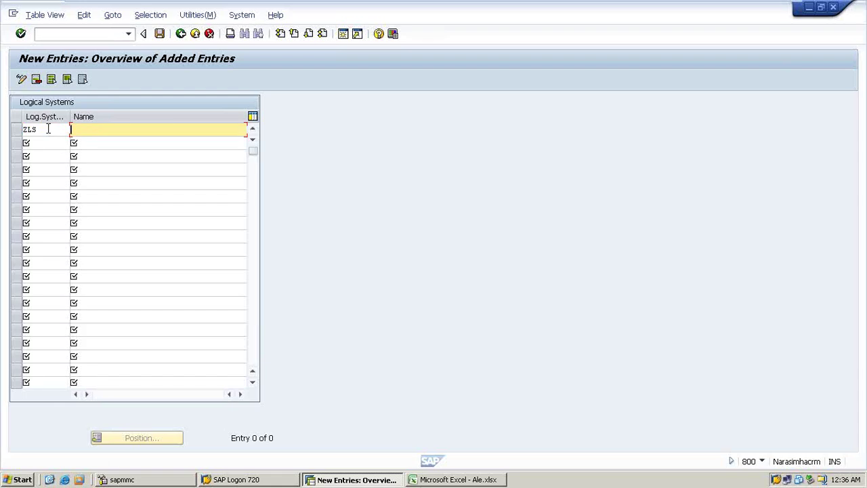
text(Sende)
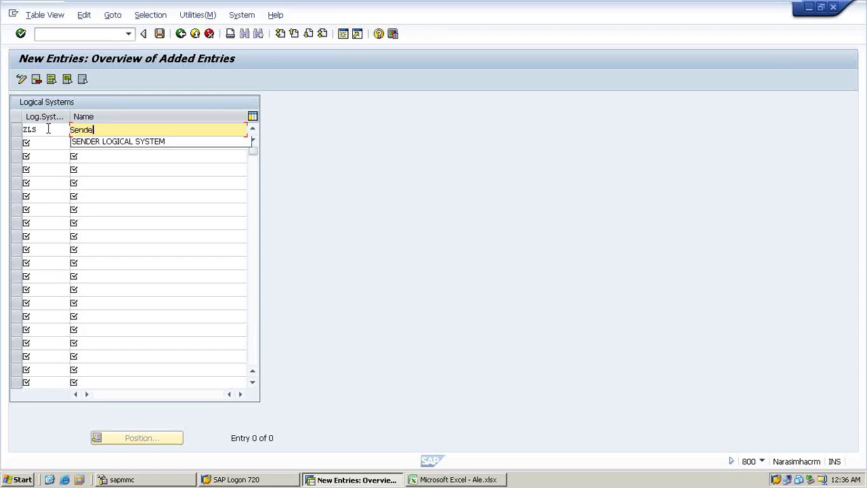
text(r)
key(Down)
key(Return)
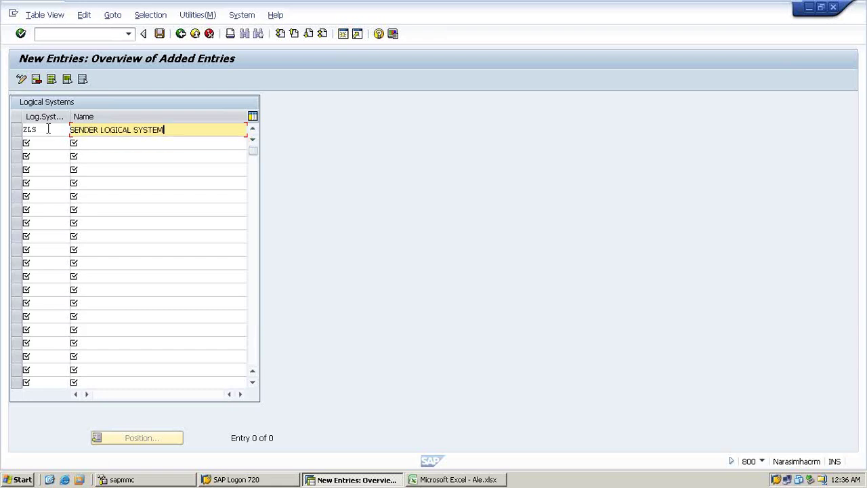
key(Return)
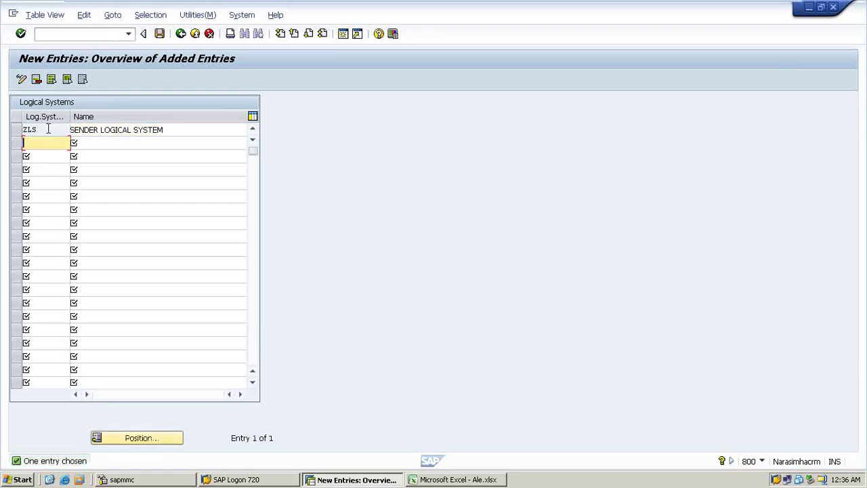
Add a new logical system entry ZLR with the name RECEIVER LOGICAL SYSTEM.
text(ZLR)
key(Tab)
text(re)
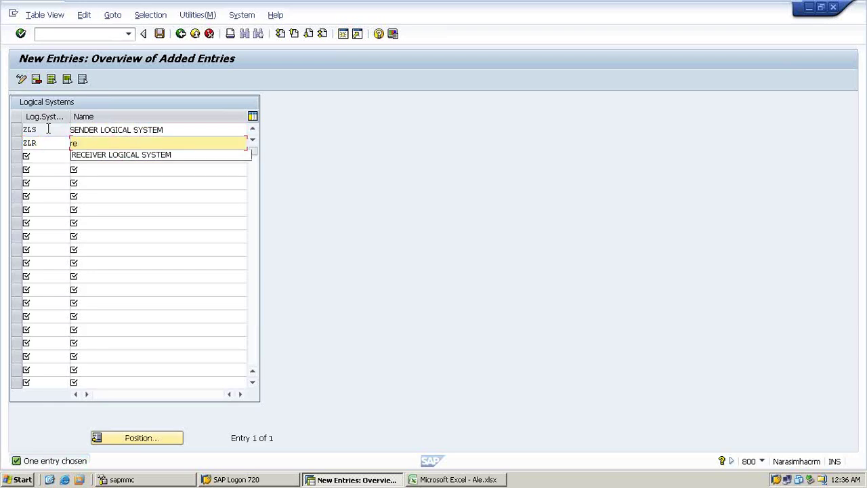
key(Down)
key(Return)
key(Return)
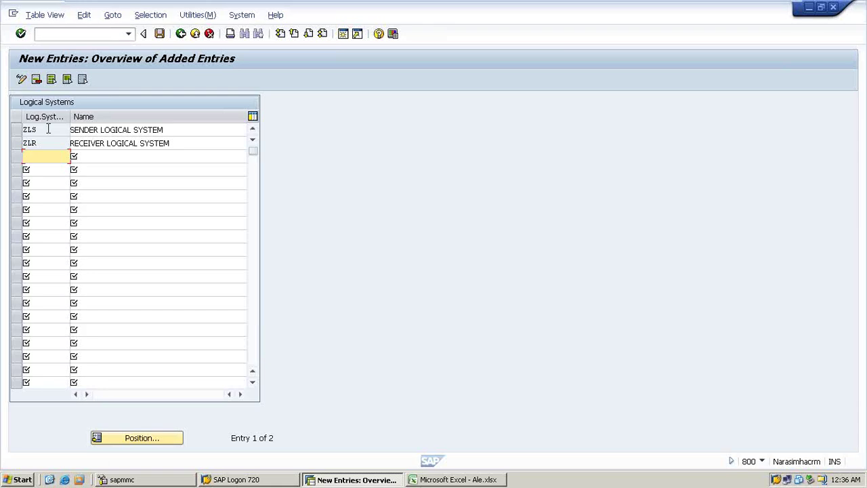
Delete the ZLS and ZLR logical system entries and save the deletion under workbench request EC7K900004.
click(17, 130)
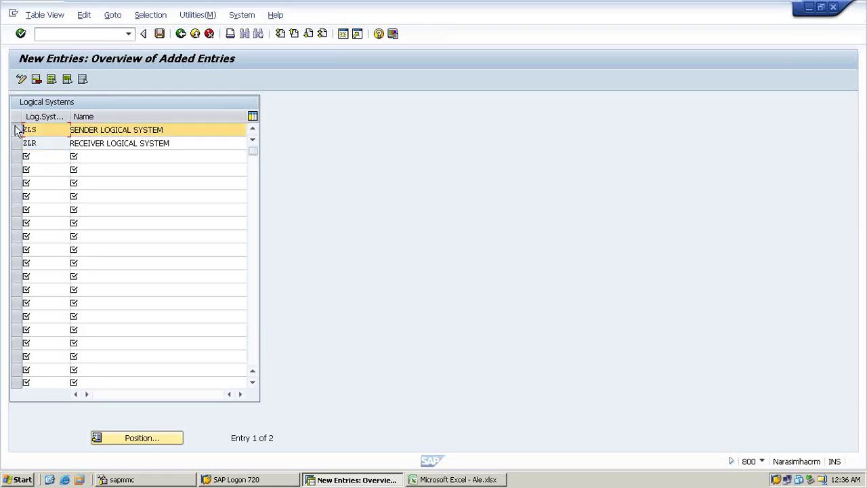
click(16, 142)
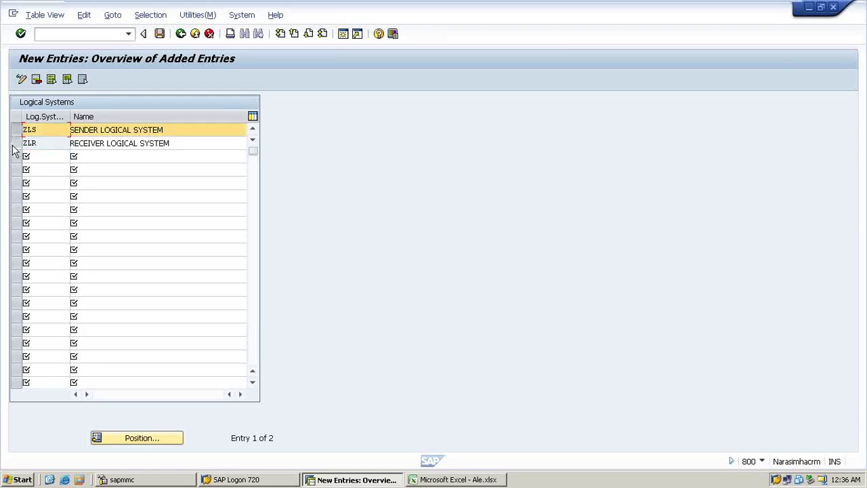
click(37, 80)
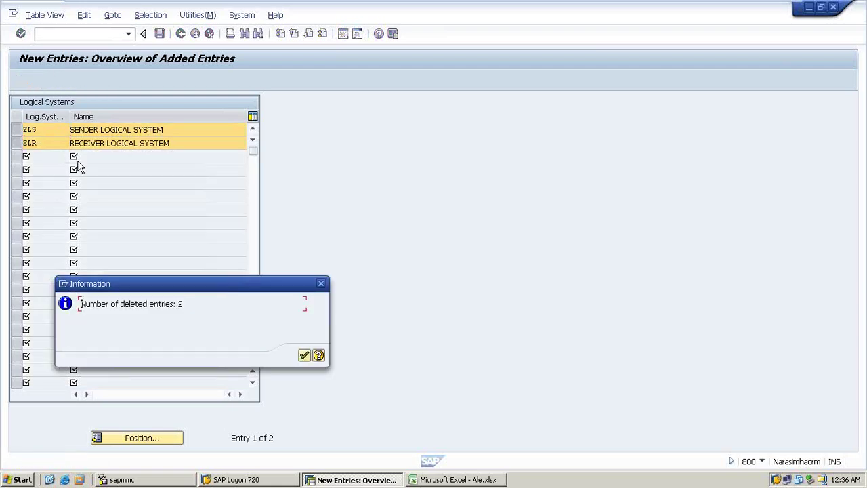
key(Return)
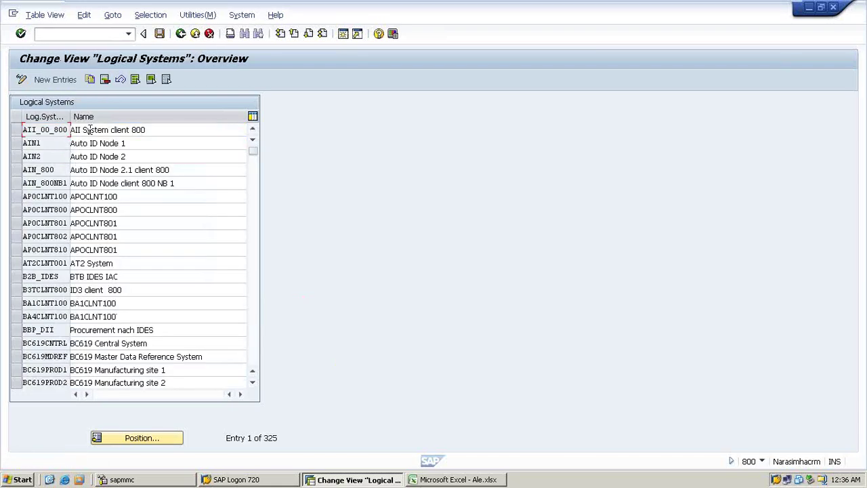
click(157, 34)
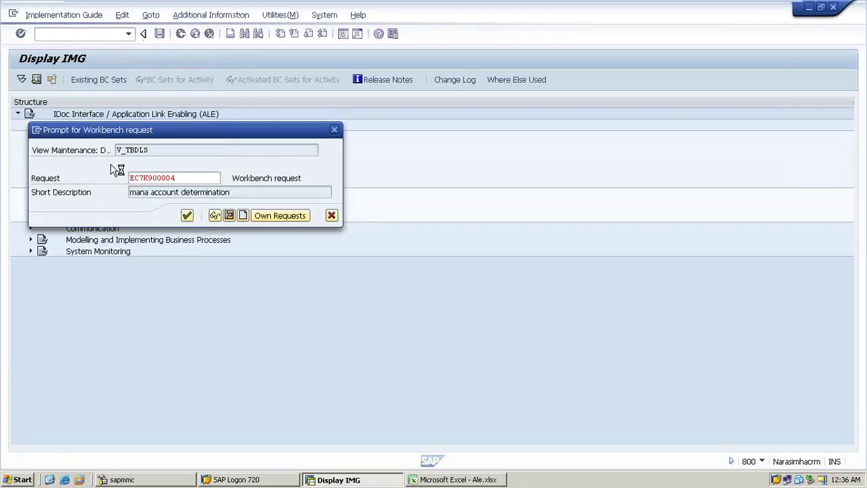
key(Return)
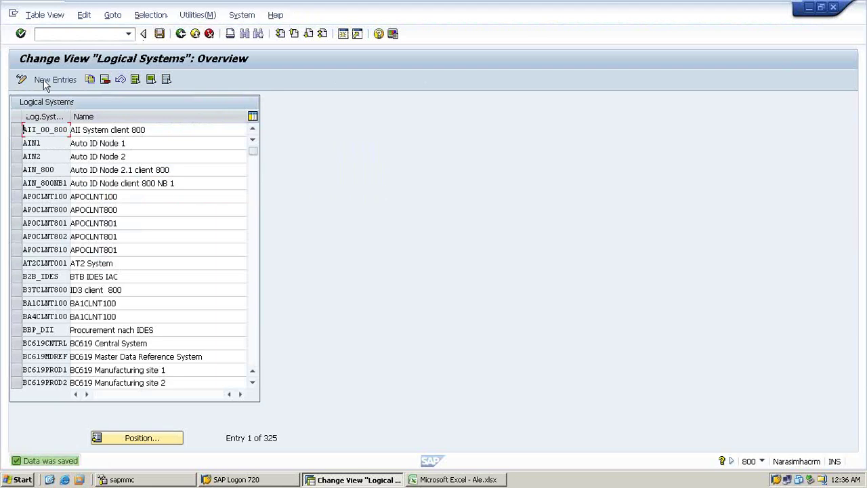
Create a new logical system entry ZLS800 with the name SENDER LOGICAL SYSTEM.
click(44, 80)
text(z)
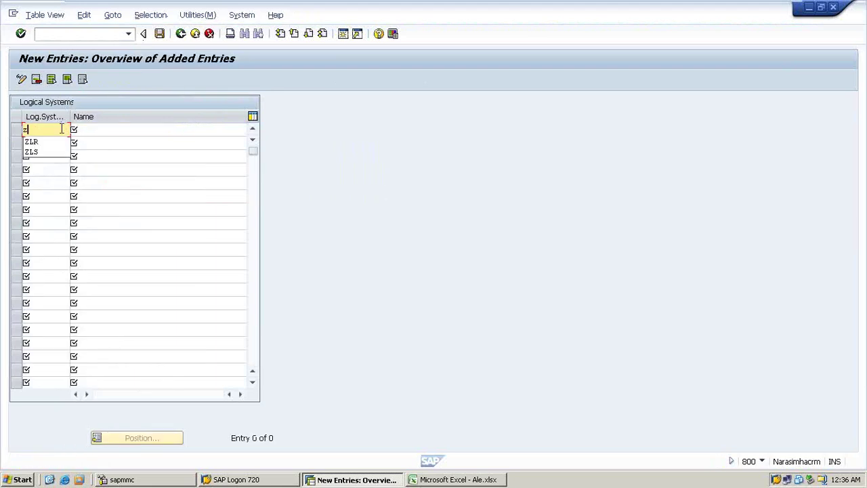
text(ls800)
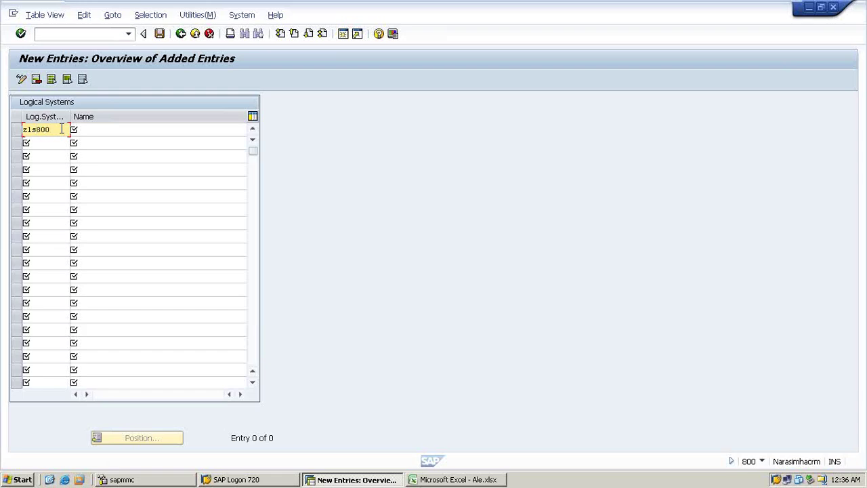
key(Tab)
text(se)
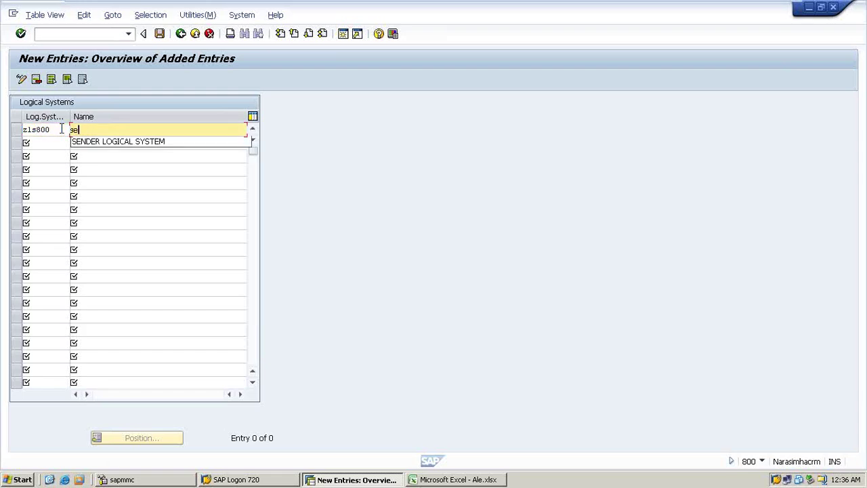
text(n)
key(Down)
key(Return)
key(Return)
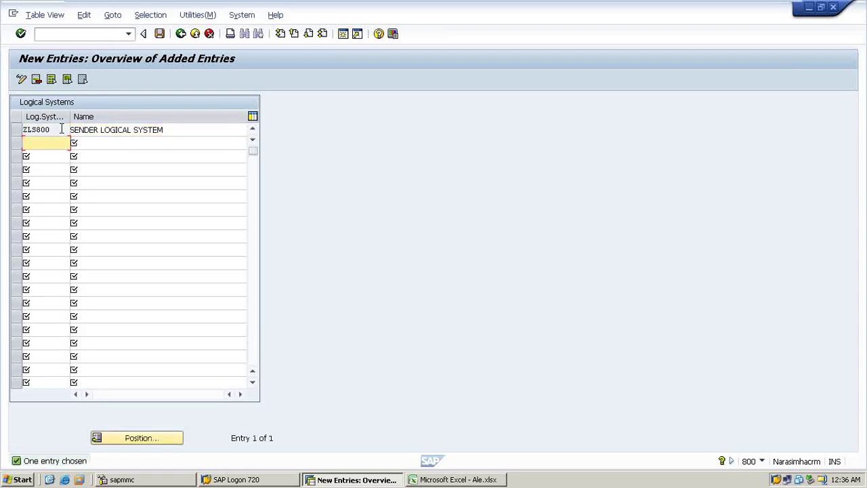
Add a second logical system entry ZLR800 named RECEIVER LOGICAL SYSTEM and save both entries.
text(zlr800)
key(Tab)
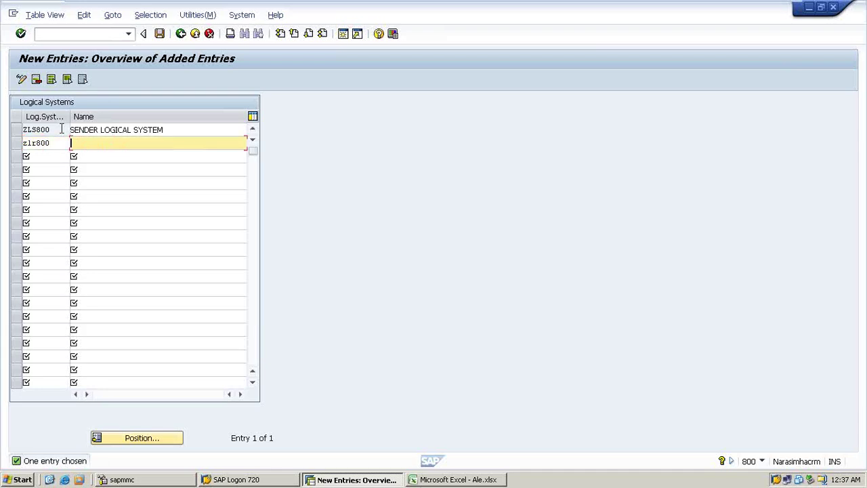
text(recei)
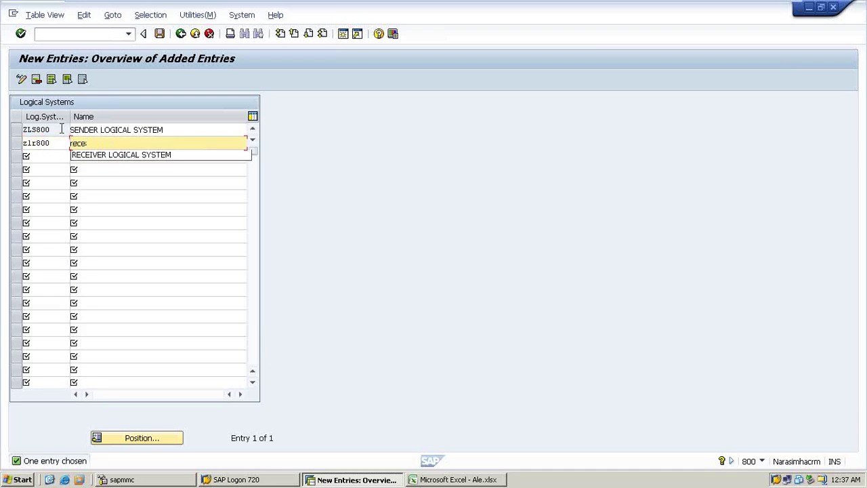
key(Down)
key(Return)
key(Return)
key(ctrl+s)
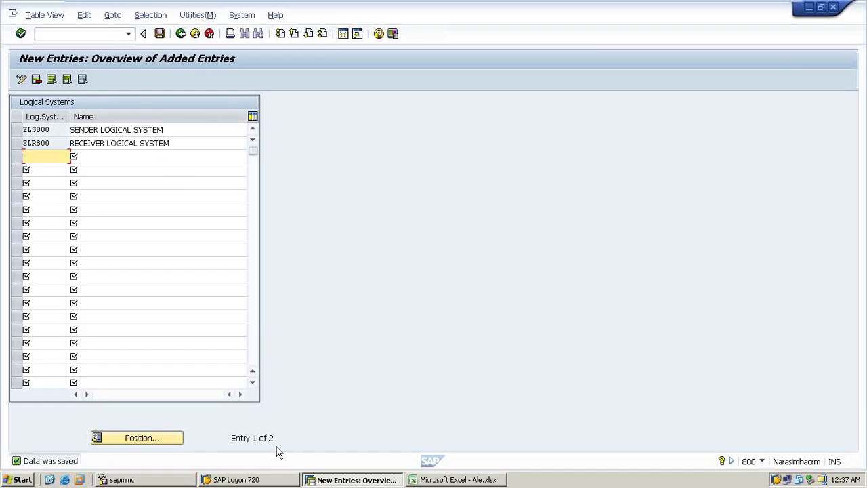
Open a new ECC SERVER session from SAP Logon and log on to client 810 with the user name and account password.
click(264, 480)
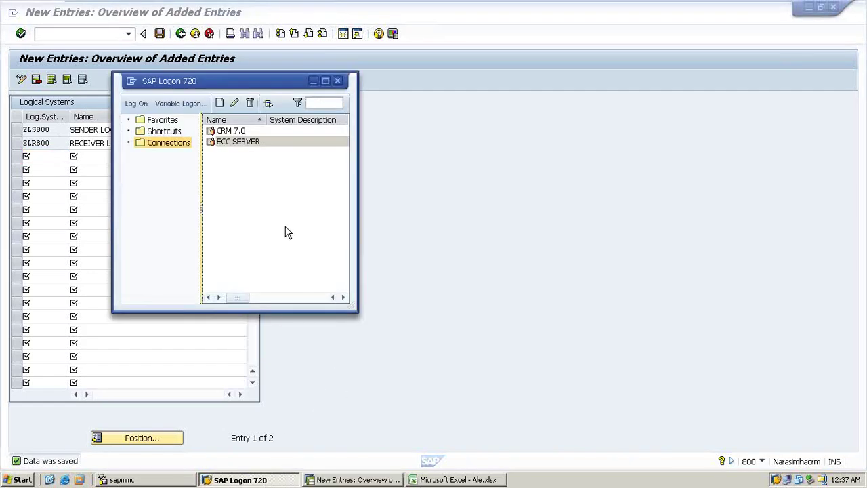
key(Return)
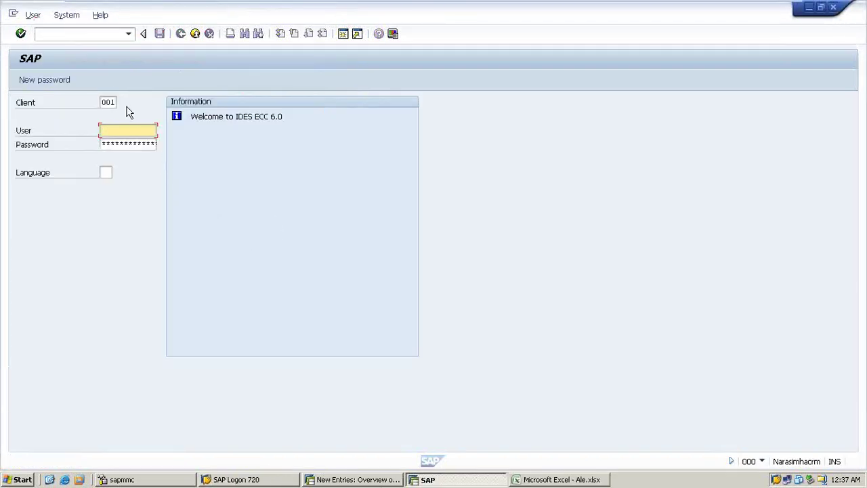
key(shift+Tab)
text(810)
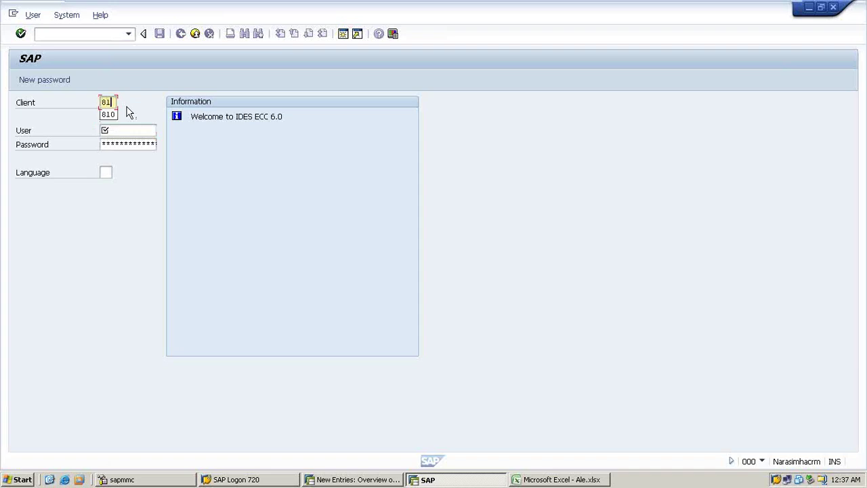
key(Tab)
text(sap)
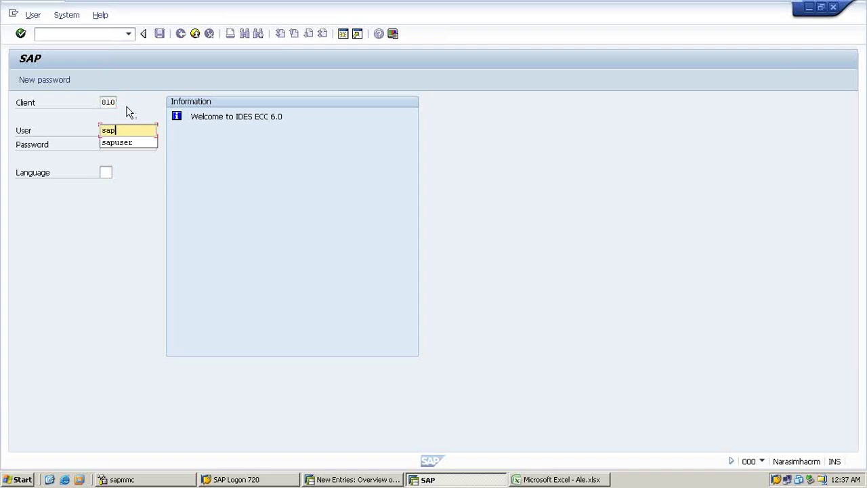
text(user)
key(Tab)
text(************)
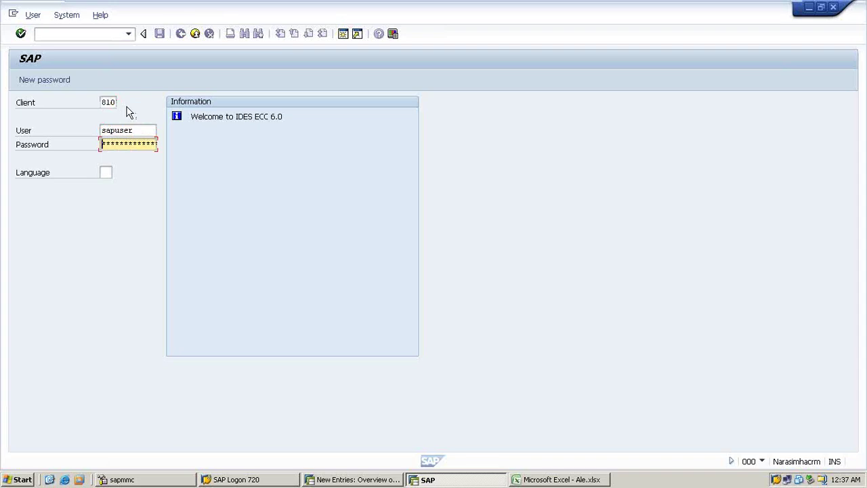
key(Right)
key(Right)
key(Right)
key(Right)
key(Return)
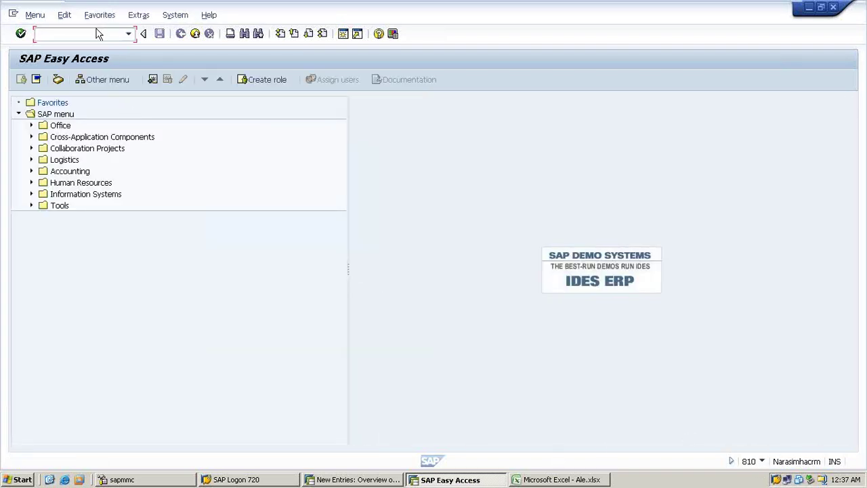
Run transaction sale in client 810 and open Define Logical System, accepting the cross-client notice and choosing to display the locked data.
text(/nsale)
key(Return)
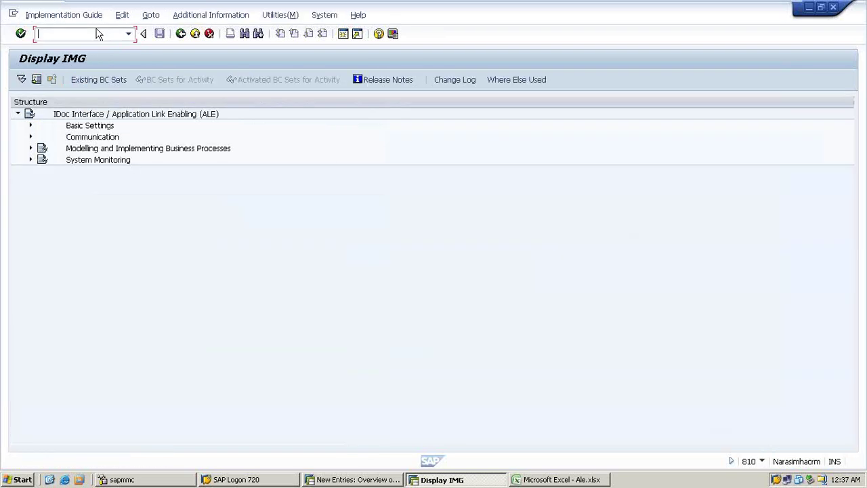
click(31, 126)
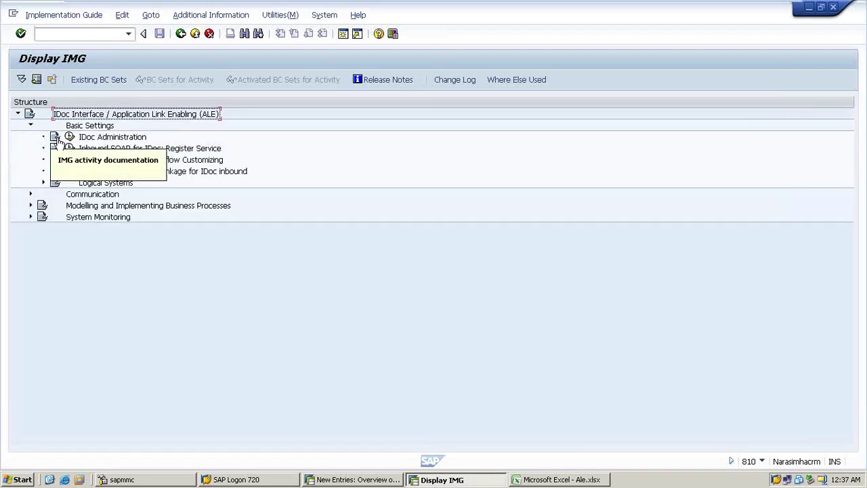
click(43, 183)
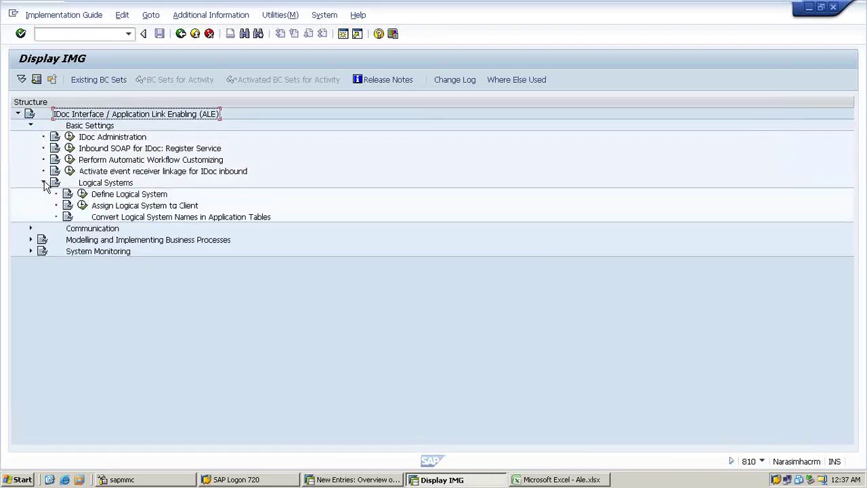
click(82, 194)
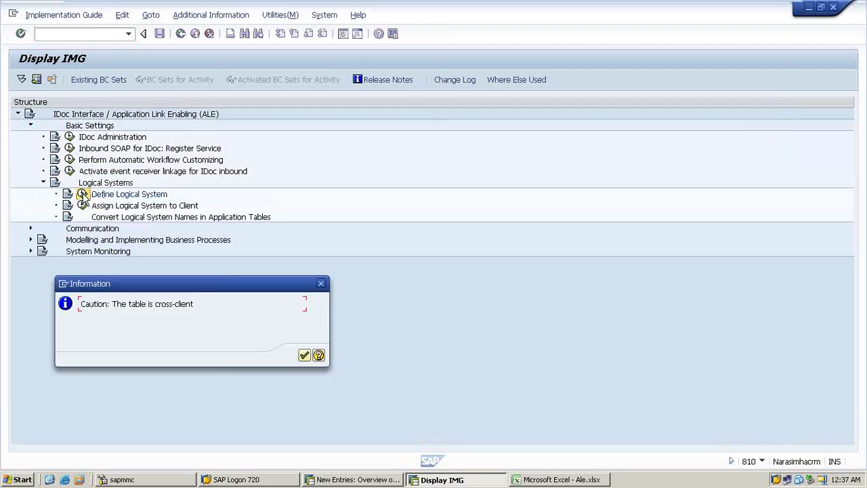
key(Return)
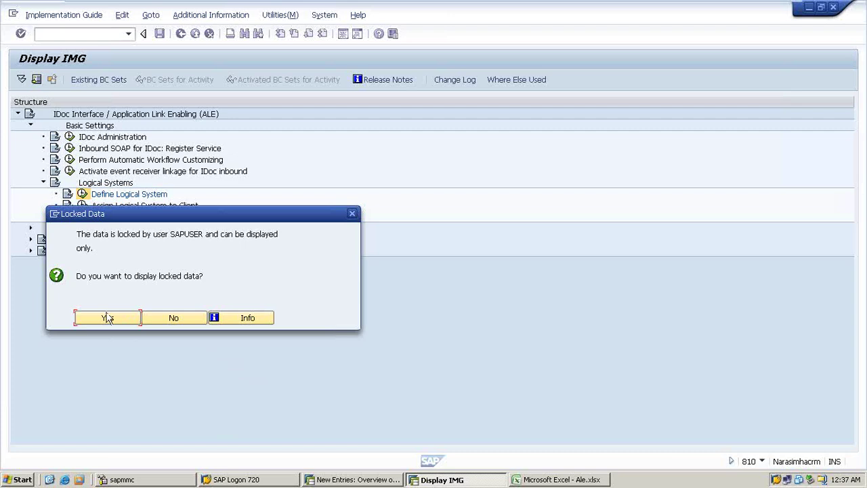
click(392, 480)
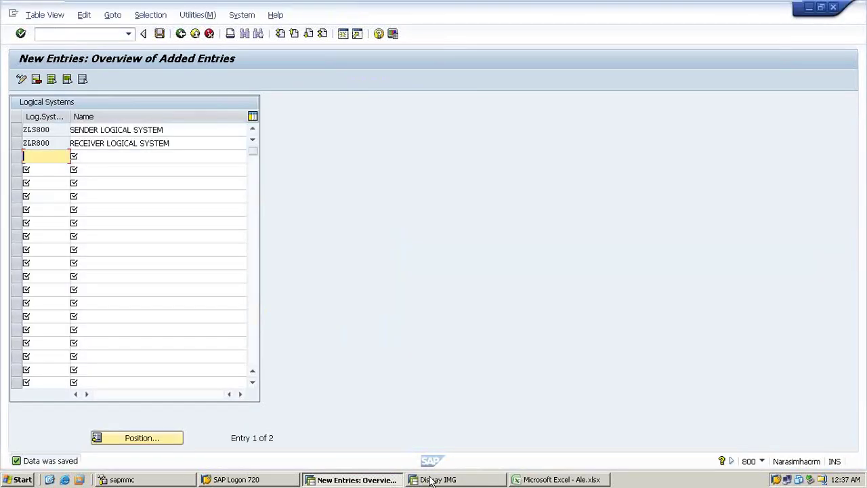
click(433, 479)
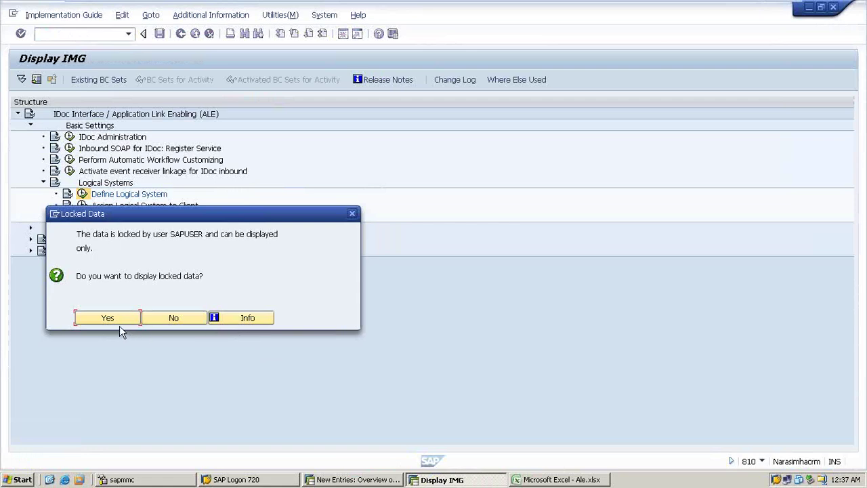
click(118, 322)
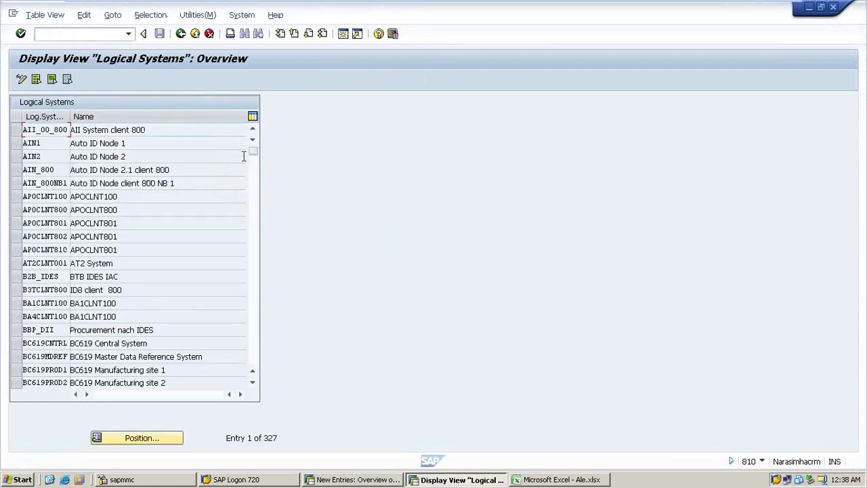
Check the end of the logical systems list in client 810 for the ZLS800 and ZLR800 entries.
drag(253, 152, 252, 270)
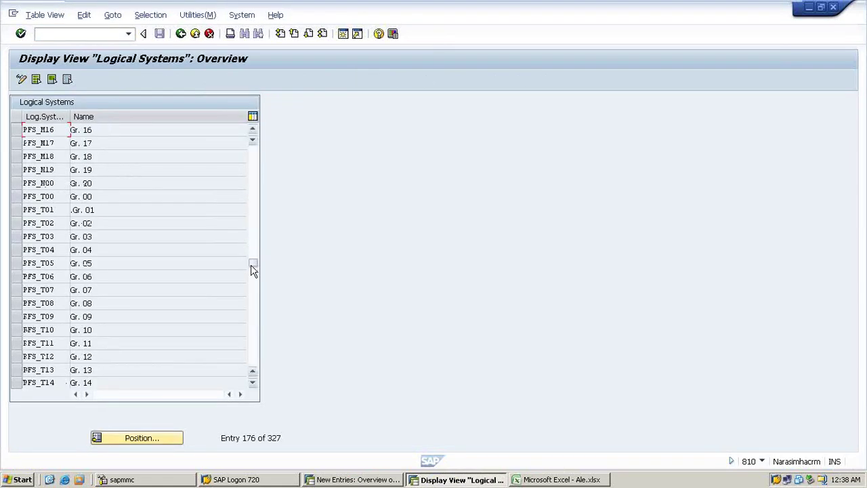
scroll(237, 271, down, 3)
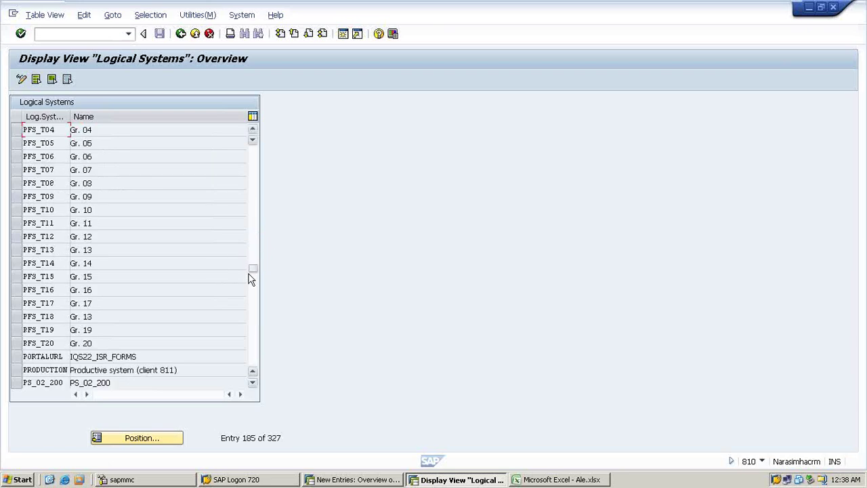
drag(253, 270, 253, 368)
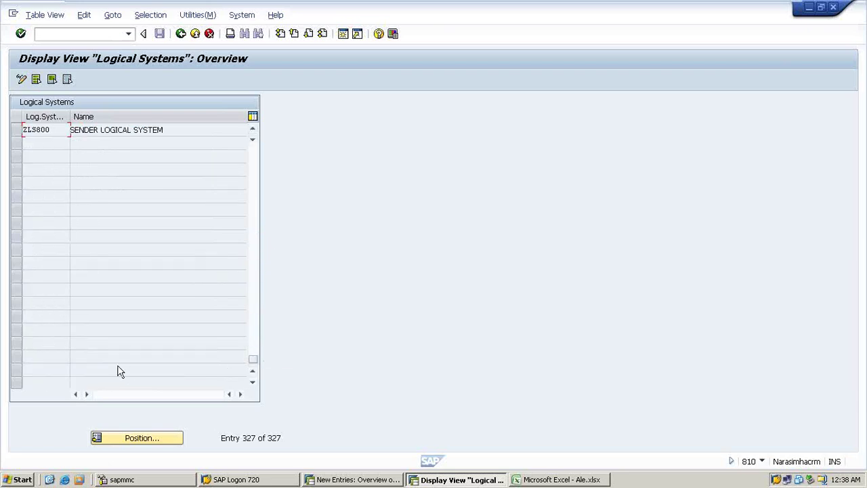
scroll(55, 245, up, 3)
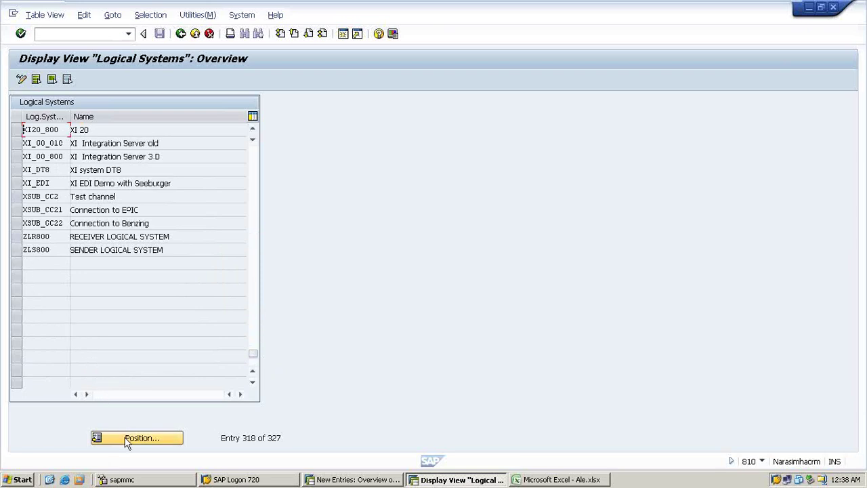
Switch to the client 800 session and delete the ZLR800 logical system entry.
click(352, 479)
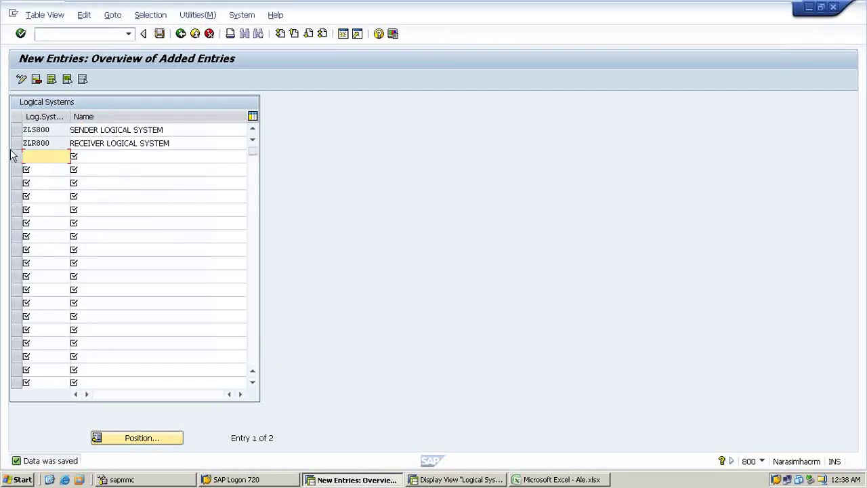
click(15, 144)
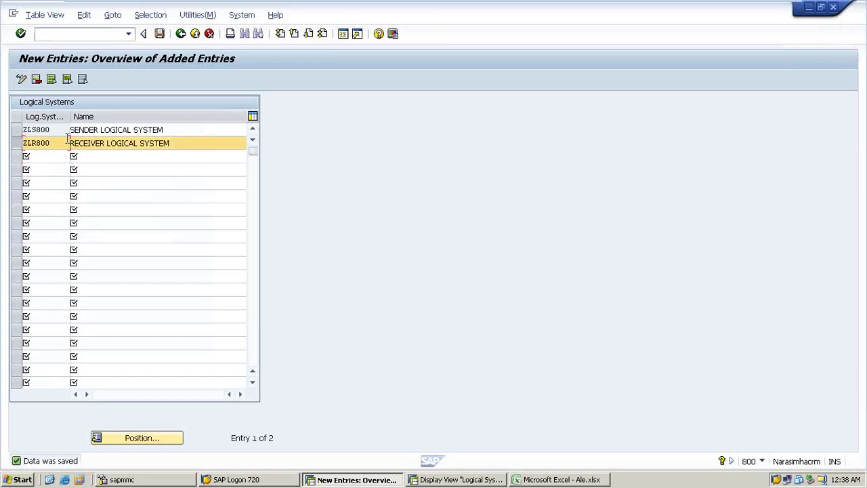
click(37, 79)
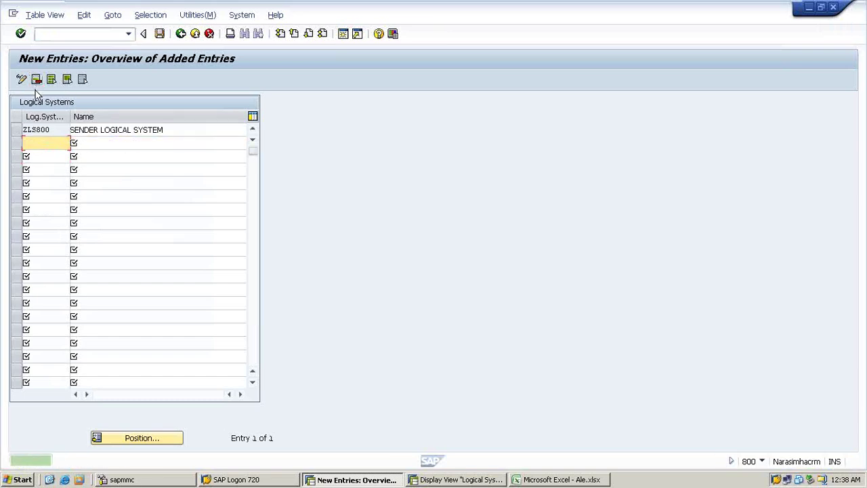
Add a logical system entry ZLR810 named RECEIVER LOGICAL SYSTEM in client 800 and save it.
text(zl)
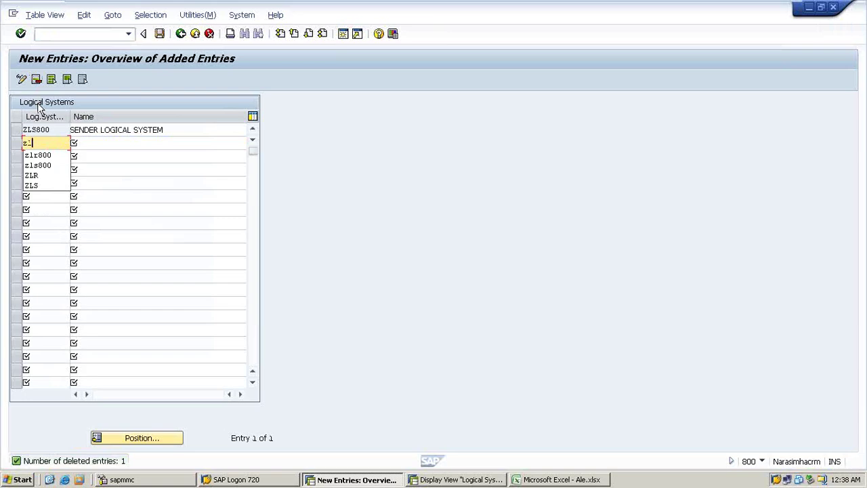
text(r)
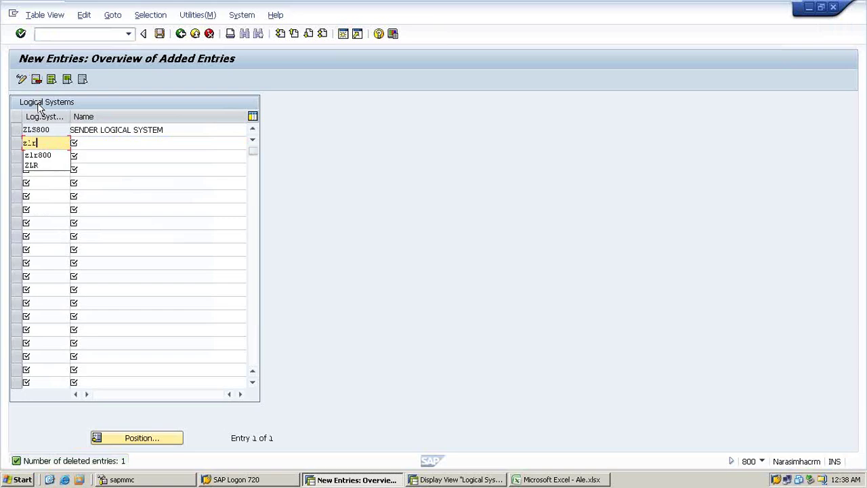
text(810)
key(Tab)
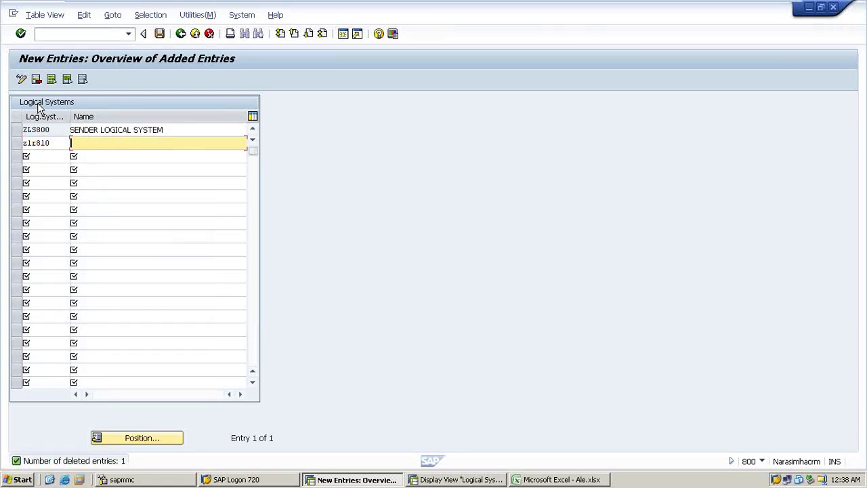
text(re)
key(Down)
key(Return)
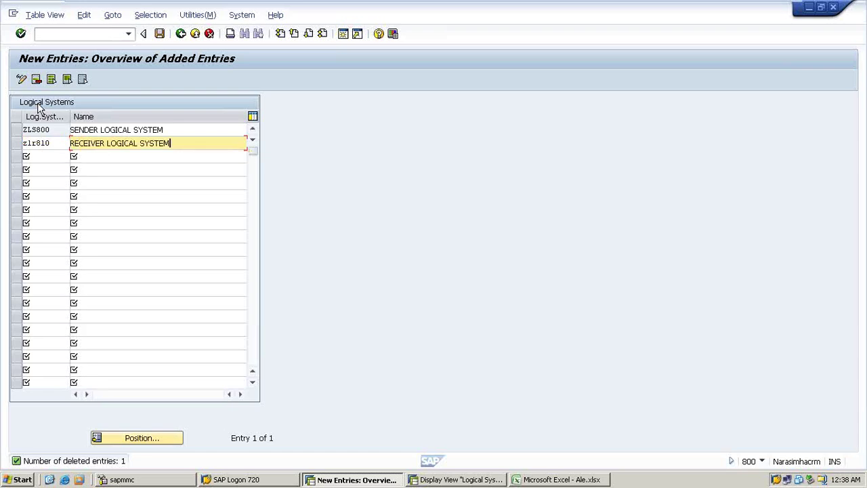
key(Return)
key(ctrl+s)
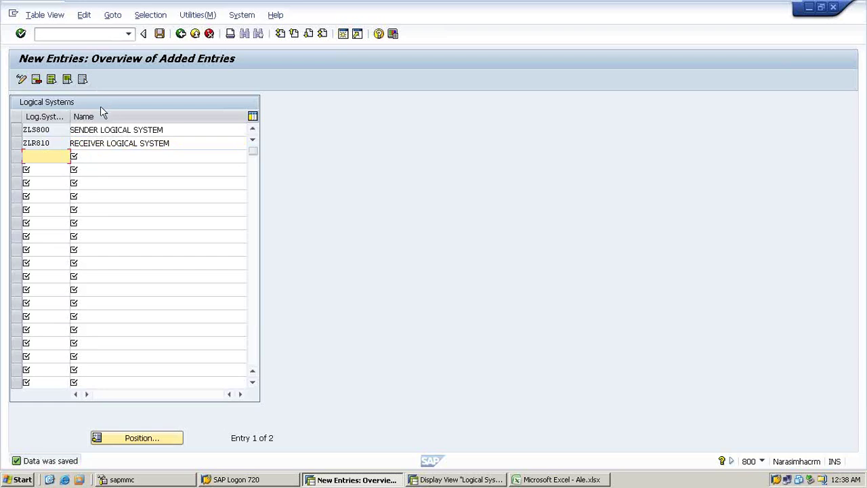
Check the end of the logical systems list in client 800, and reopen Define Logical System in client 810 to check the same entries.
click(180, 34)
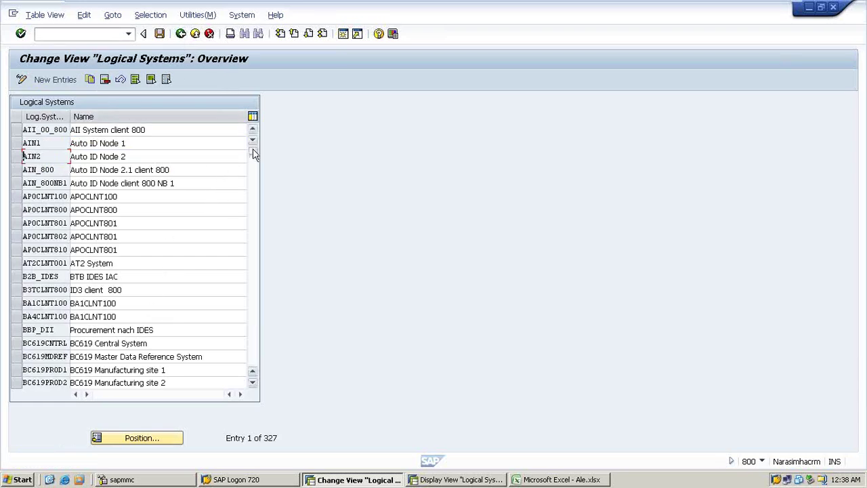
drag(255, 155, 265, 372)
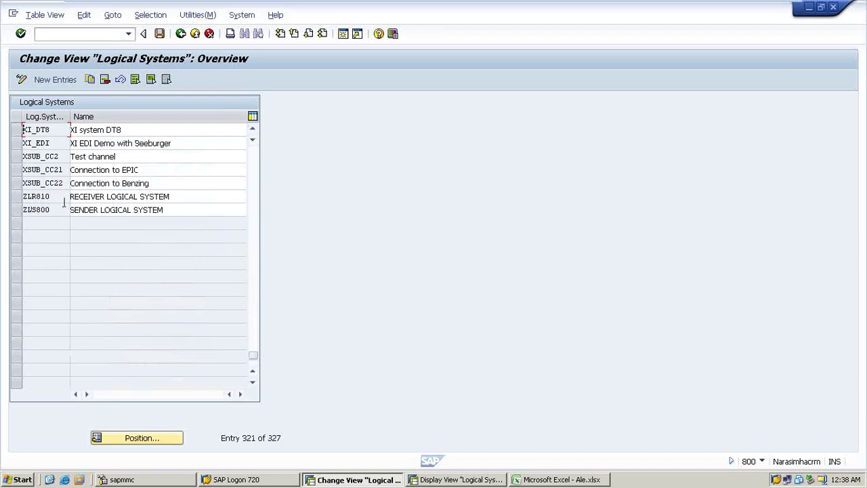
click(433, 480)
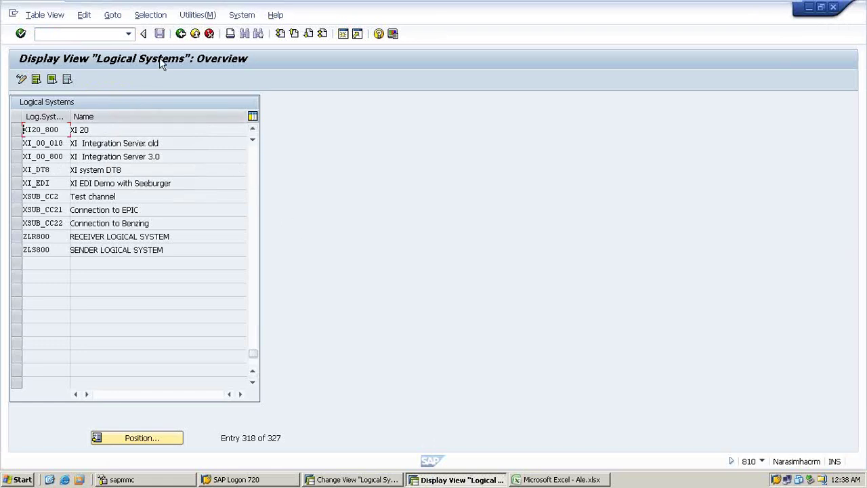
click(180, 34)
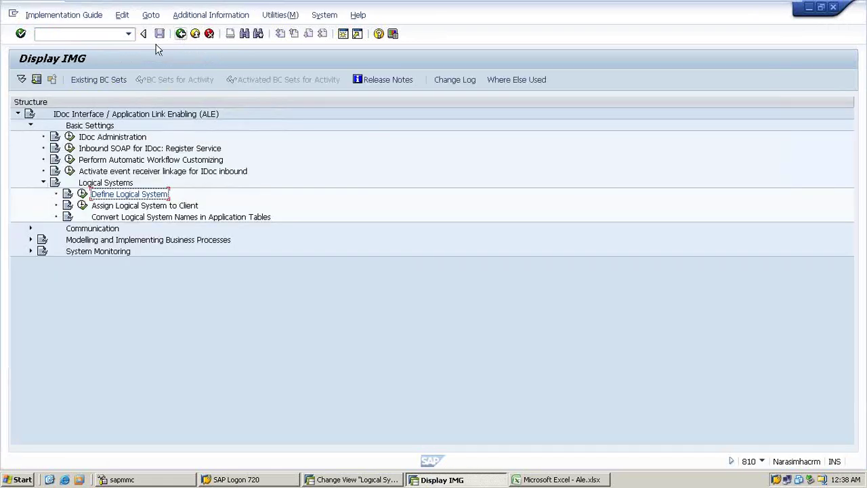
click(82, 194)
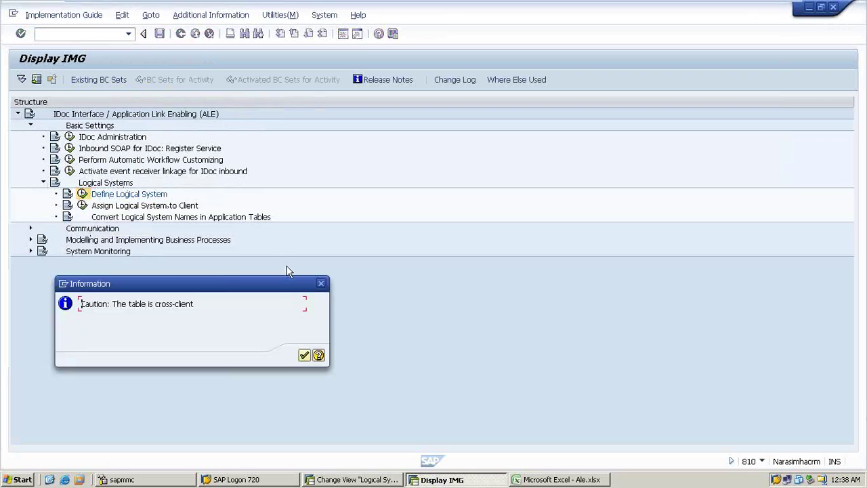
key(Return)
key(Return)
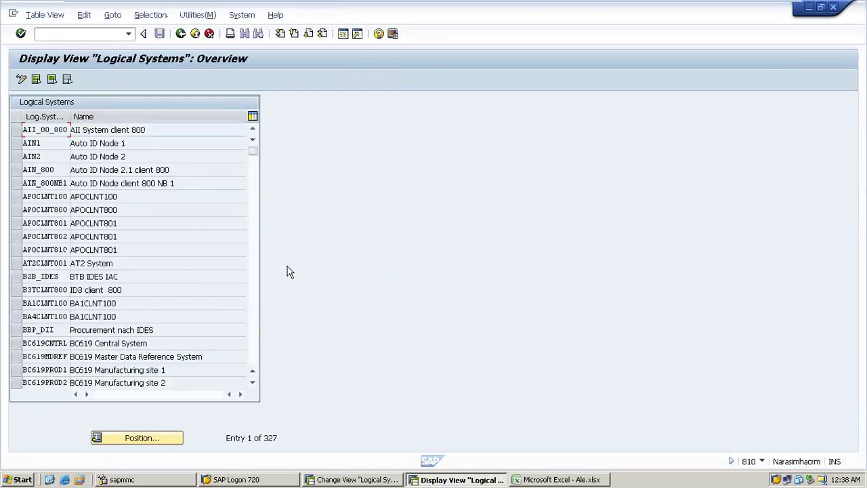
drag(256, 152, 246, 348)
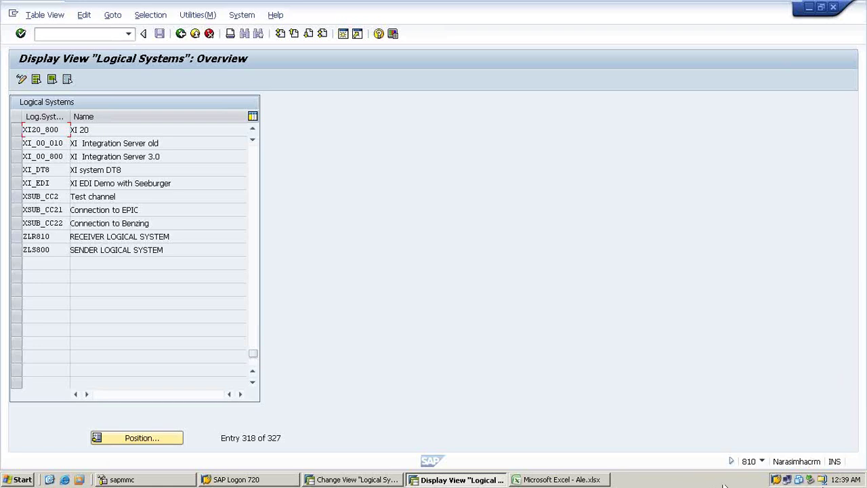
Copy the Basic Settings node name from the client 800 IMG into cell B12 of the Excel sheet, followed by "----->".
click(562, 480)
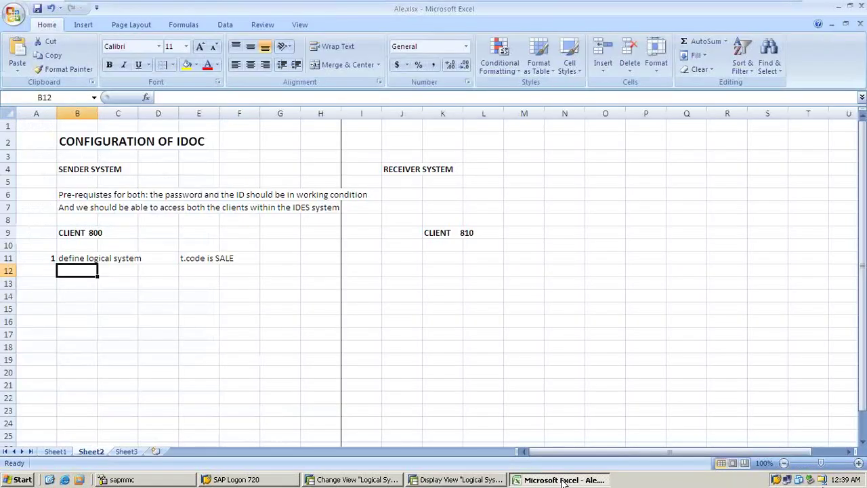
click(383, 479)
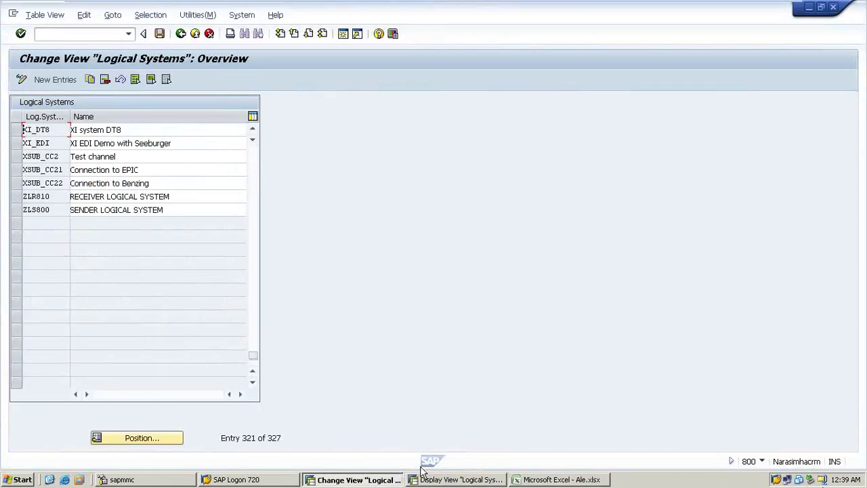
click(181, 34)
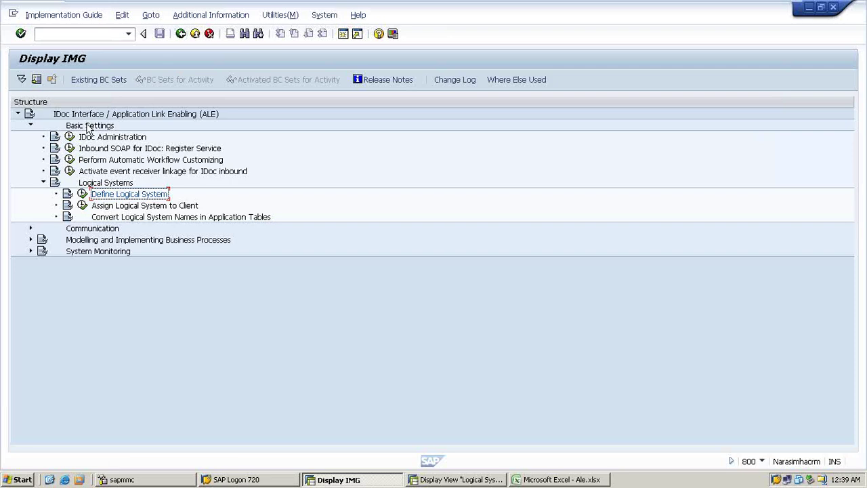
click(87, 126)
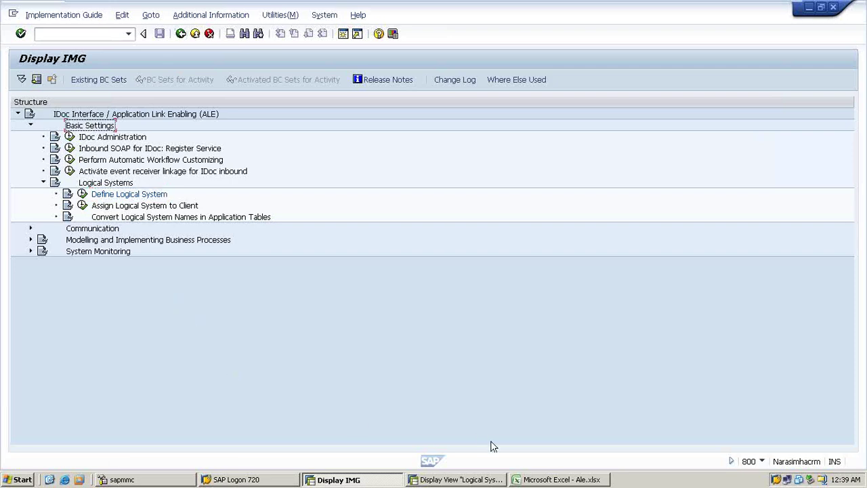
click(482, 481)
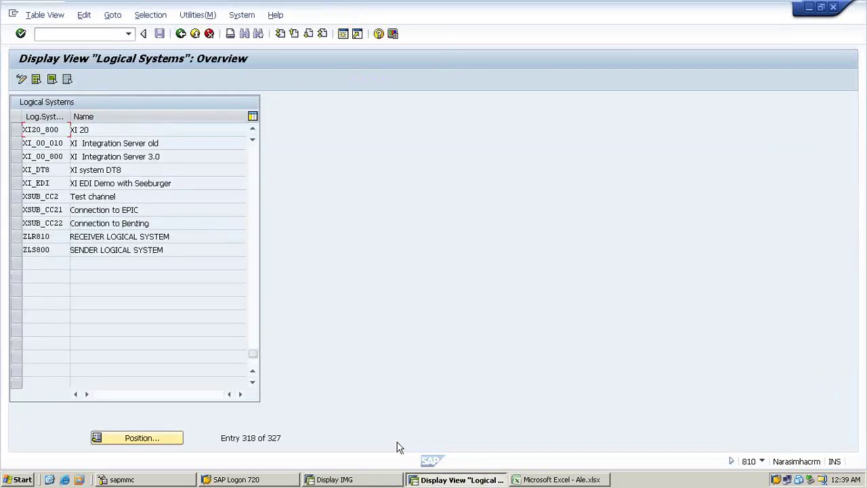
click(546, 480)
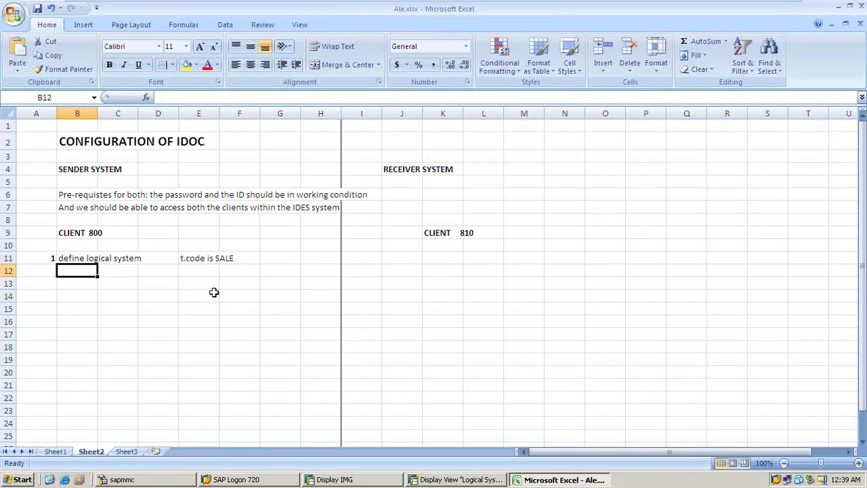
text(Basic Settings)
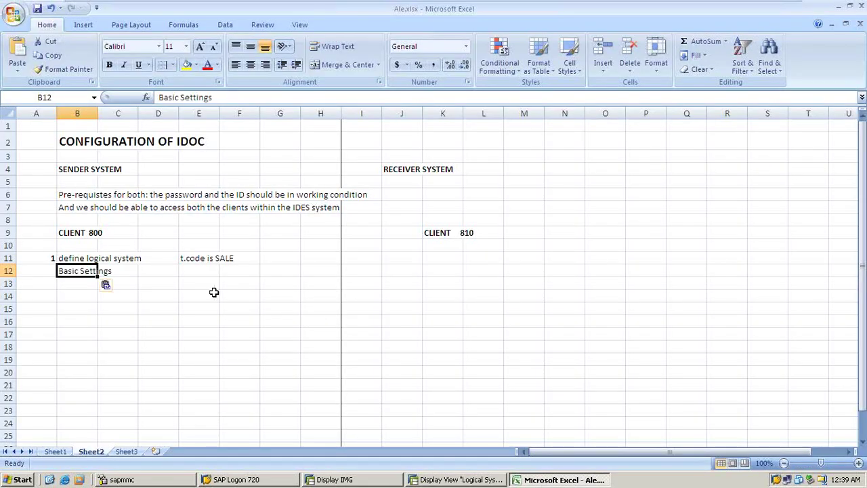
text(--)
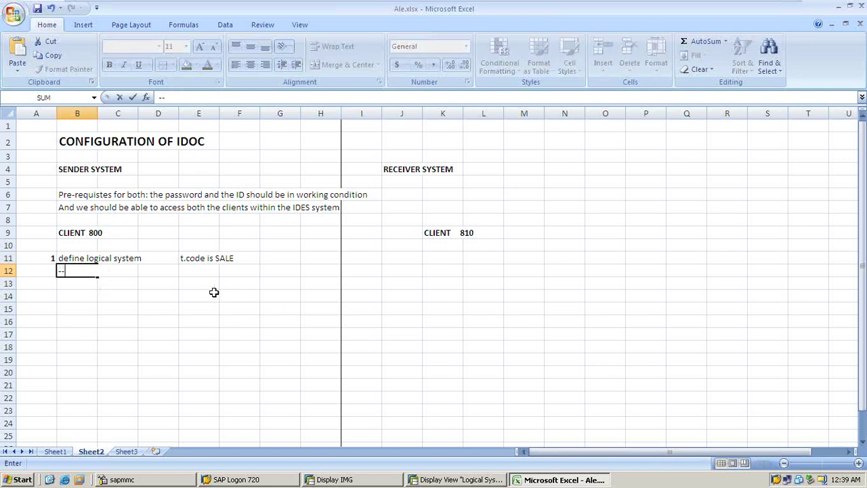
key(BackSpace)
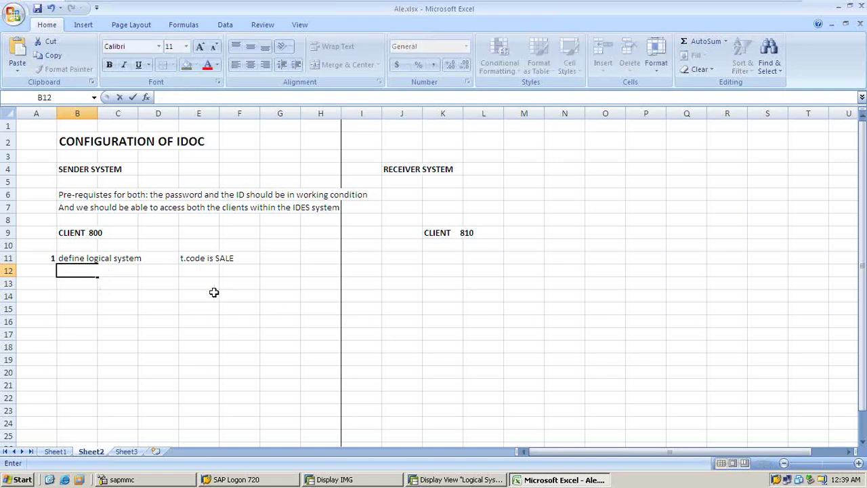
text(Basic Settings)
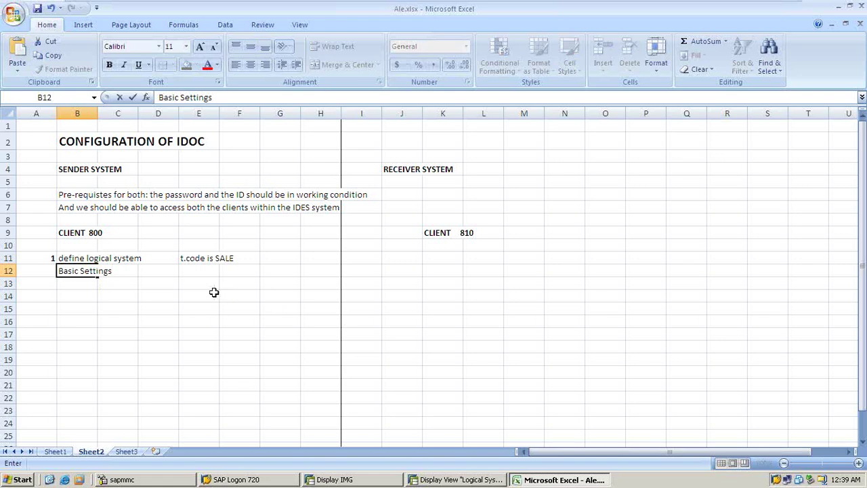
text(1)
key(BackSpace)
Copy the Logical Systems node name from the client 800 IMG and append it to cell B12 in Excel, followed by "---->".
key(alt+Tab)
key(alt+Tab)
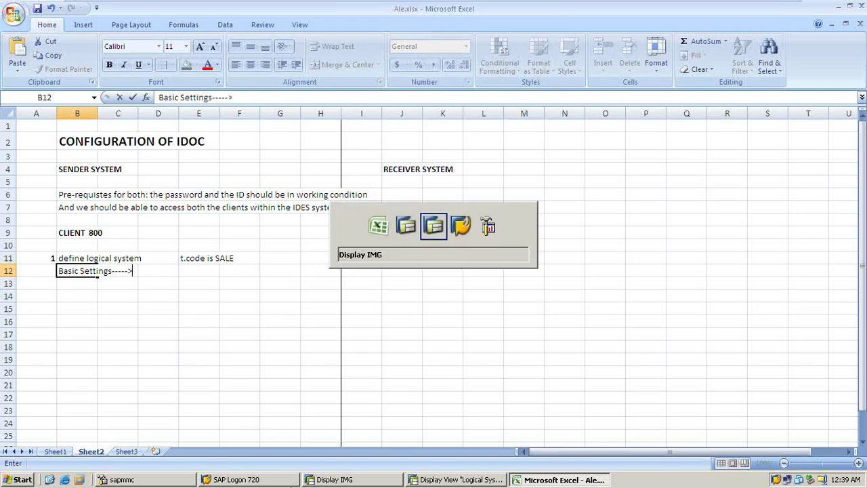
key(alt+Tab)
key(alt+Tab)
key(alt+Tab)
key(alt+Tab)
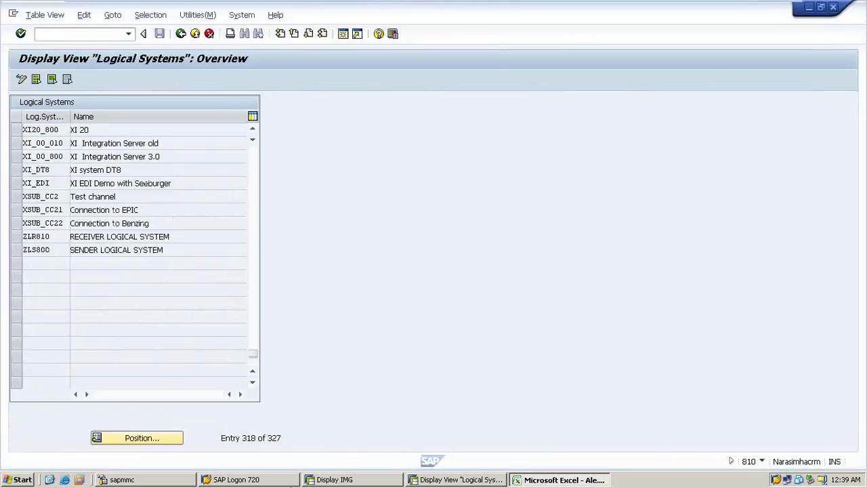
key(alt+Tab)
key(alt+Tab)
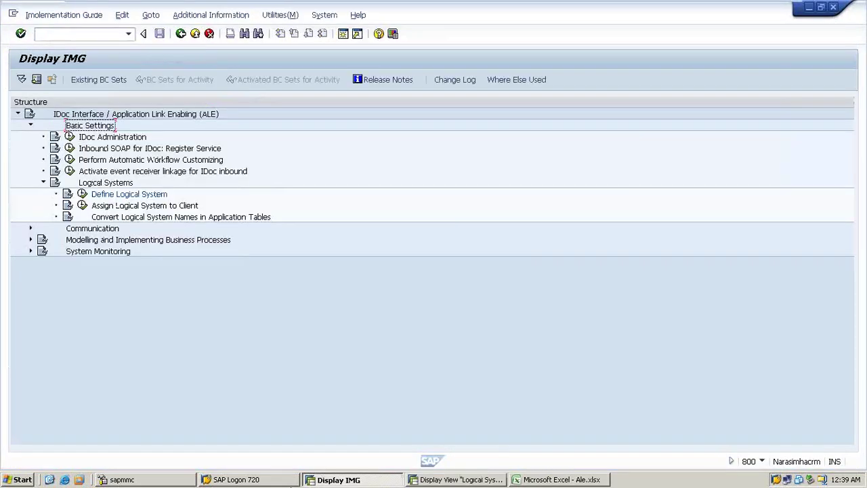
key(Down)
key(Down)
key(Down)
key(Down)
key(Down)
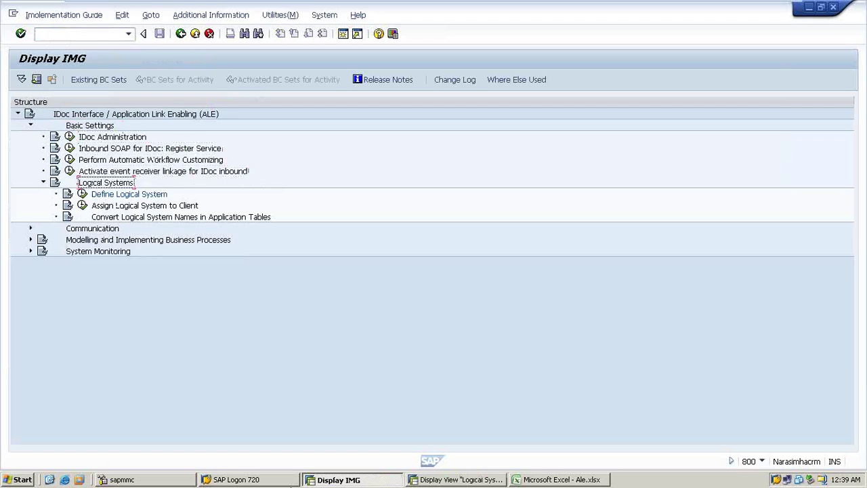
key(alt+Tab)
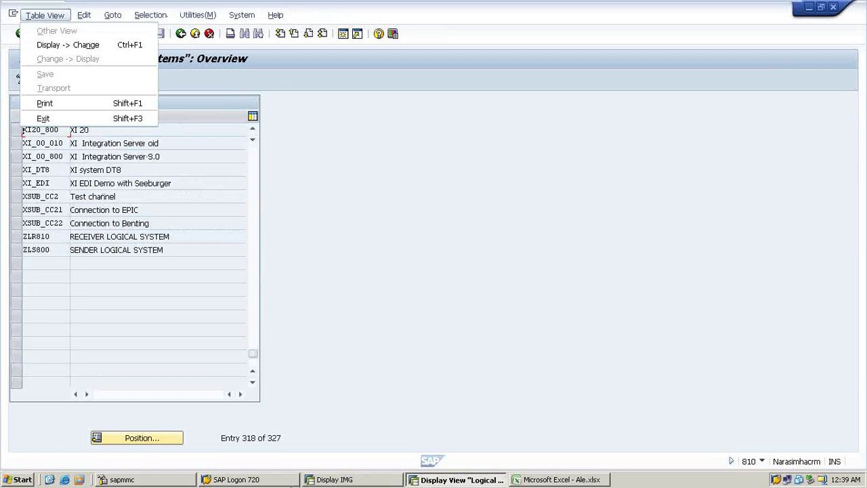
key(alt+Tab)
key(alt+Tab)
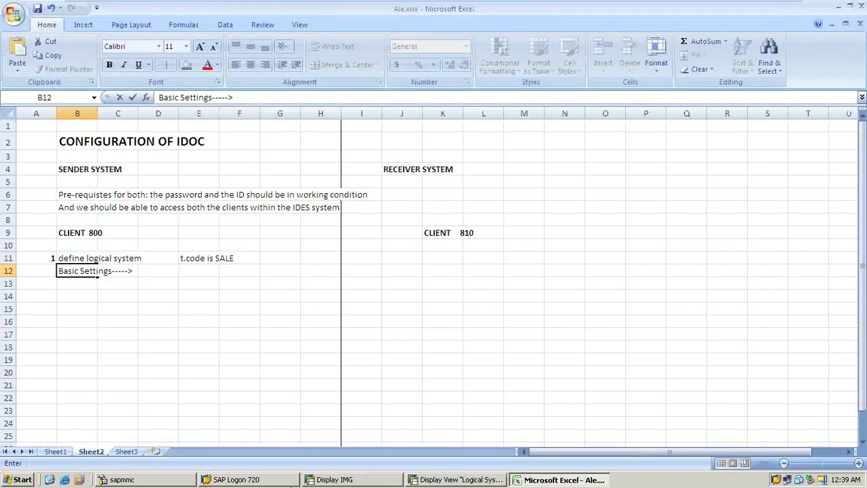
text(Logical Systems--)
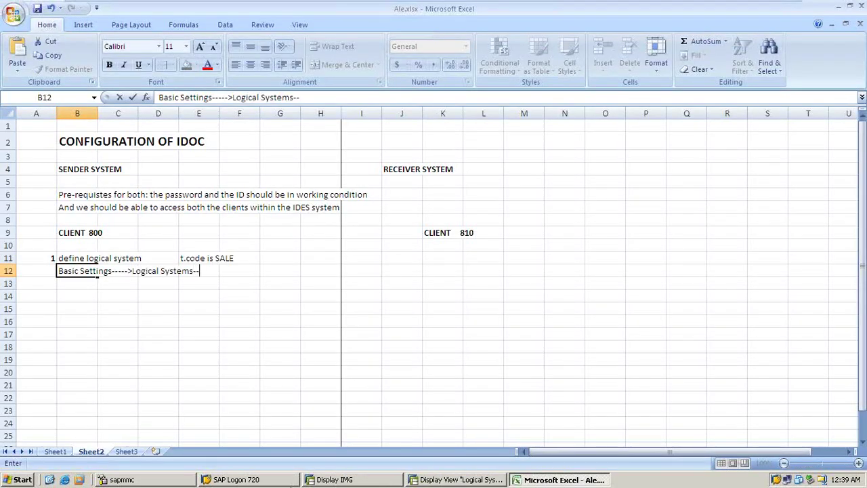
text(-->)
Copy the Define Logical System node name from the client 800 IMG and append it to cell B12 in Excel.
key(alt+Tab)
key(alt+Tab)
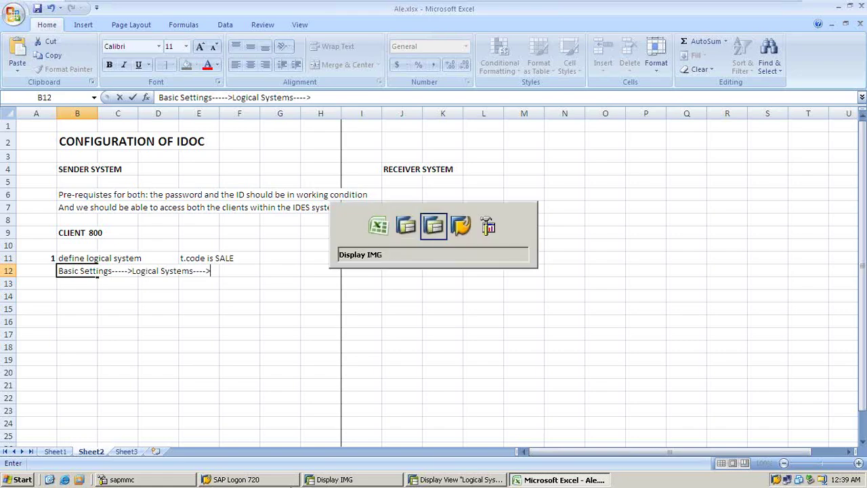
click(128, 194)
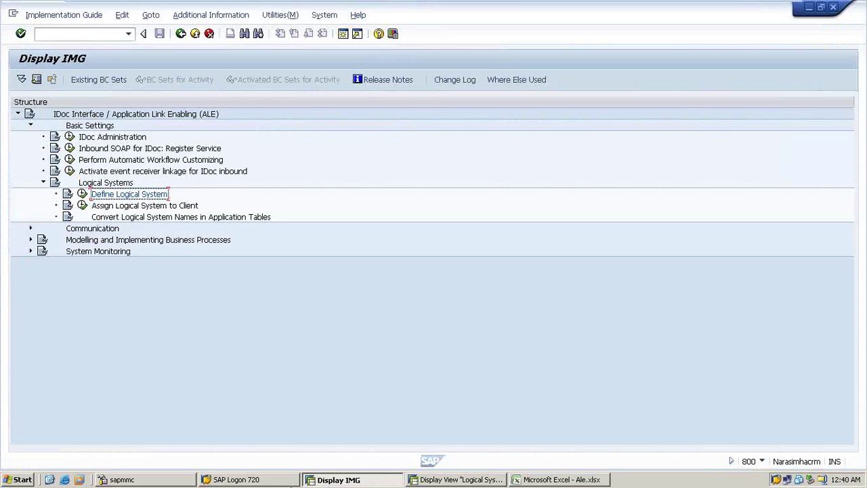
key(alt+Tab)
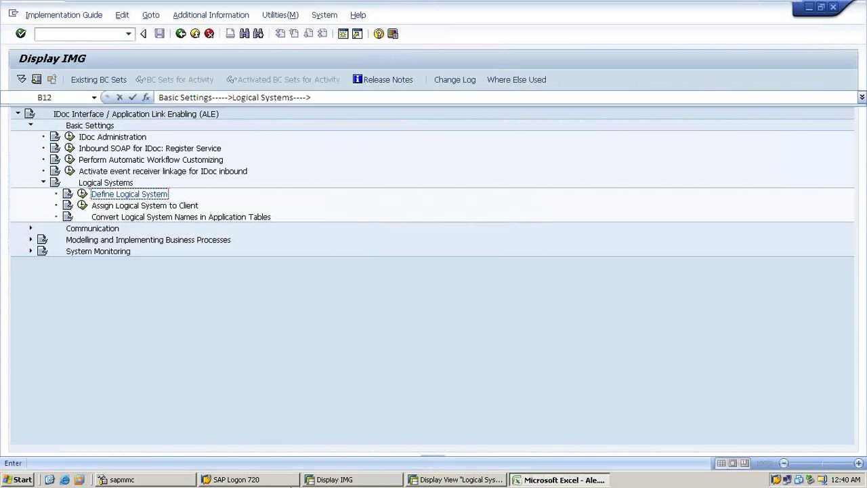
text(Define Logical System)
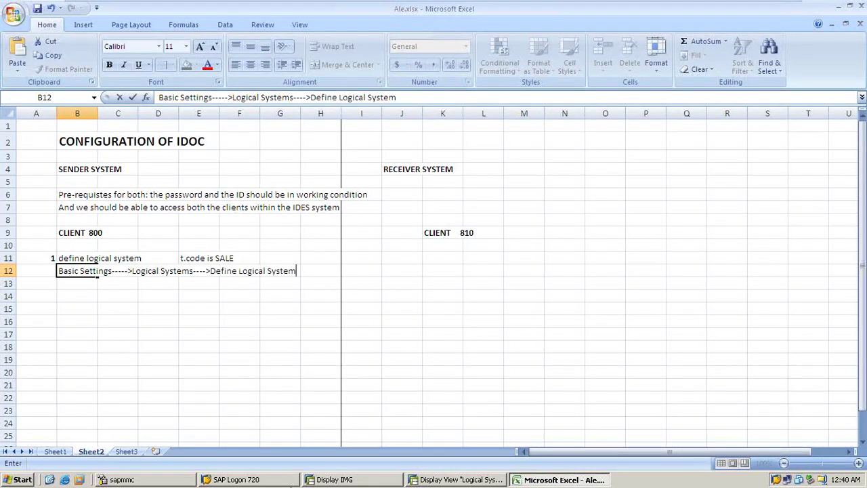
Enter ZLS800 in cell B13 with the description "Sender logical system" in C13.
click(90, 285)
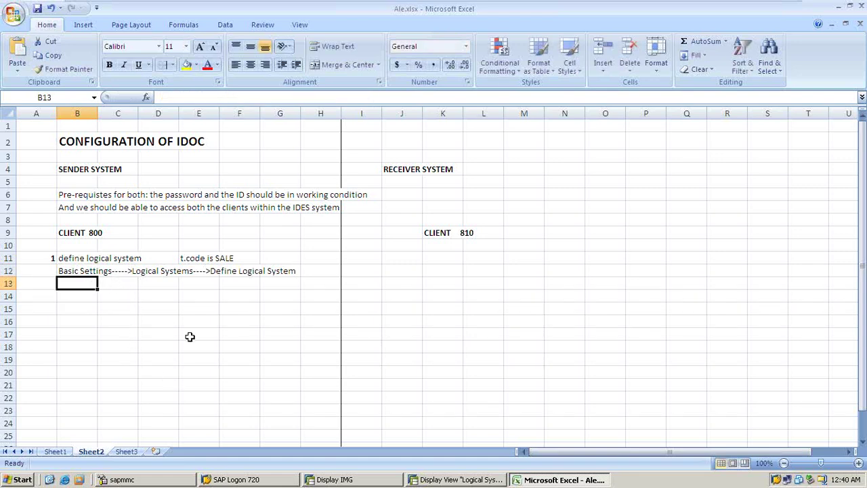
text(ZL)
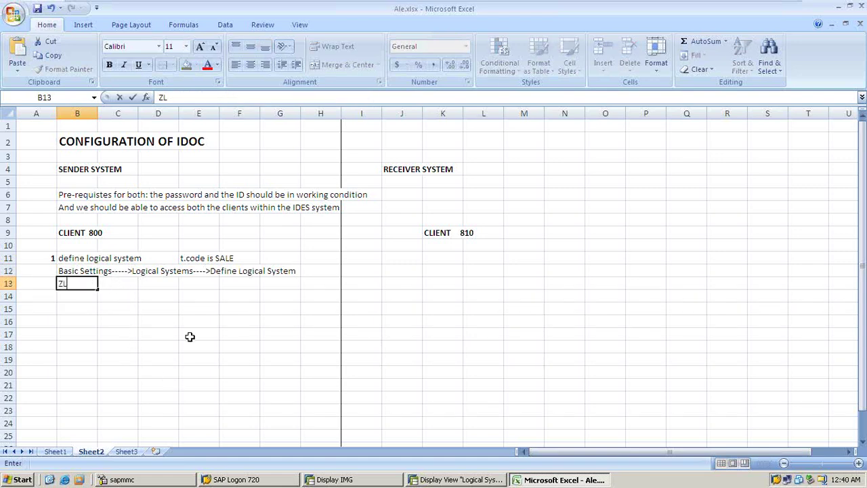
text(S*)))
key(BackSpace)
key(BackSpace)
key(BackSpace)
text(800)
key(Tab)
text(Sw)
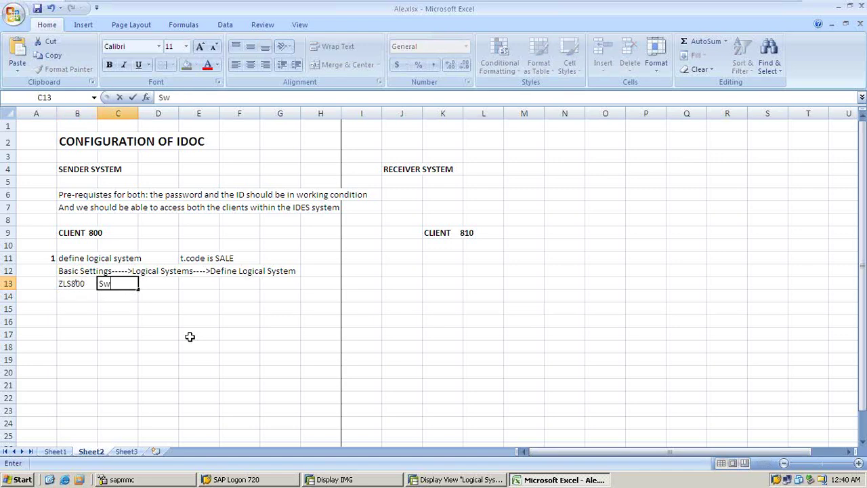
key(BackSpace)
text(ender logica)
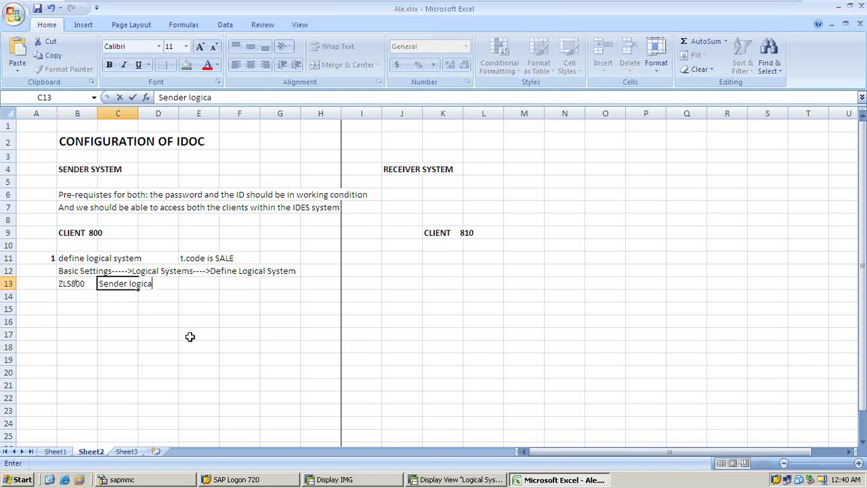
text(l system)
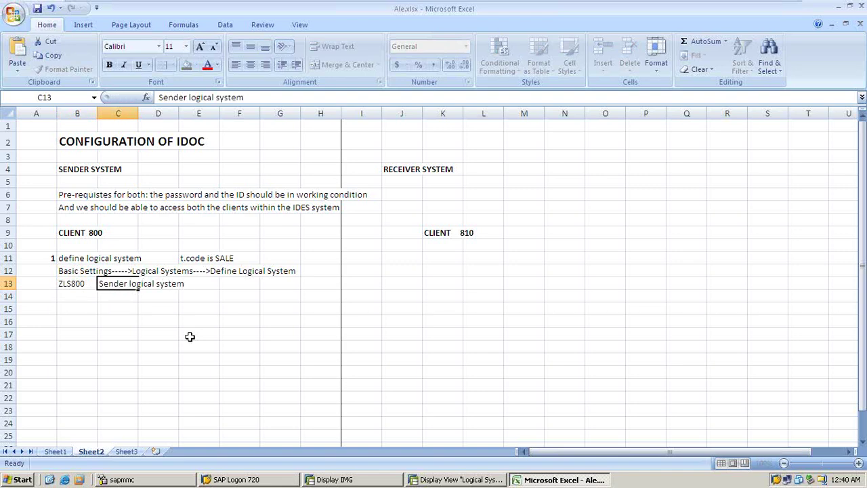
Enter ZLR810 in cell B14 with the description "Receiver logical system" in C14.
key(Return)
text(ZLR)
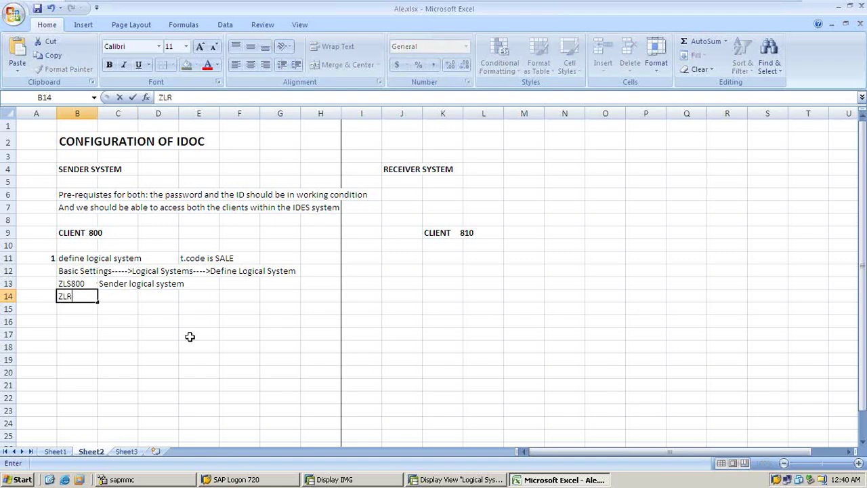
text(810)
key(Tab)
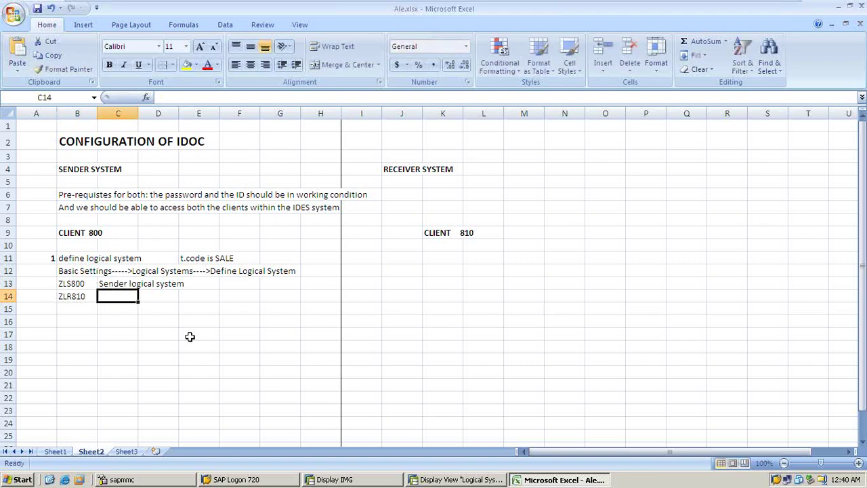
text(Rece)
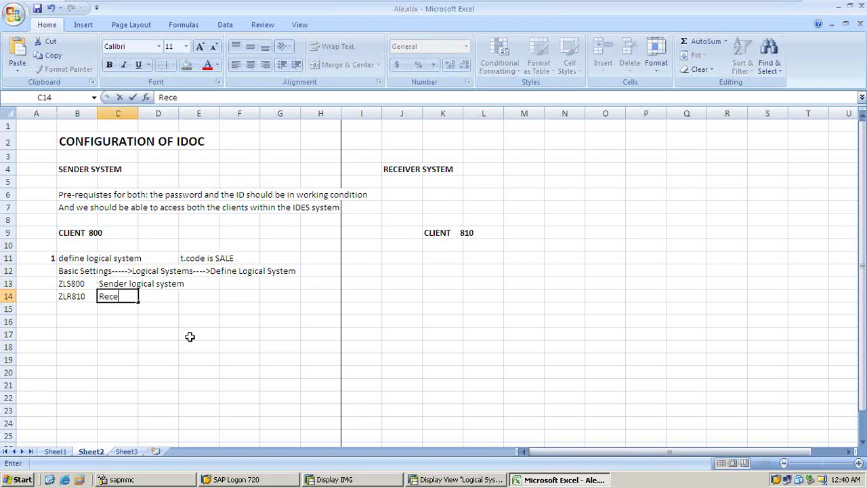
text(iver logical sys)
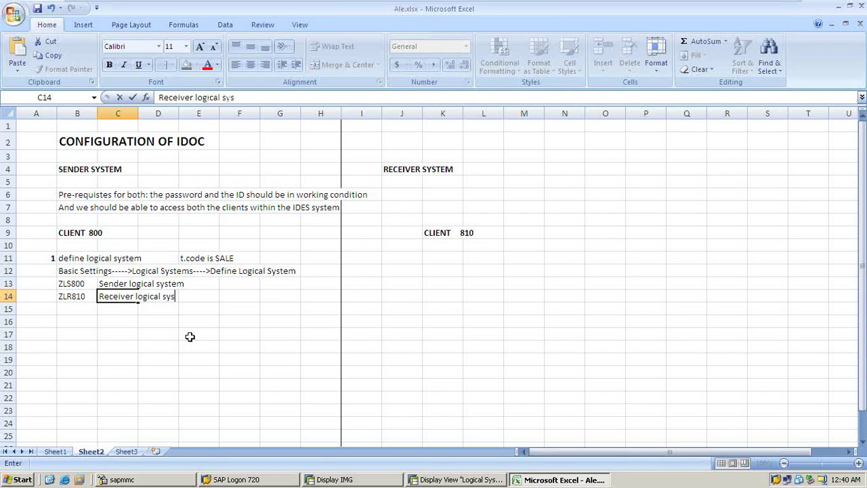
text(tem)
Enter the note "As this is cross client no need to create in client 810 as I had shown it already" in cell J11.
key(Right)
key(Right)
key(Right)
key(Right)
key(Right)
key(Right)
key(Right)
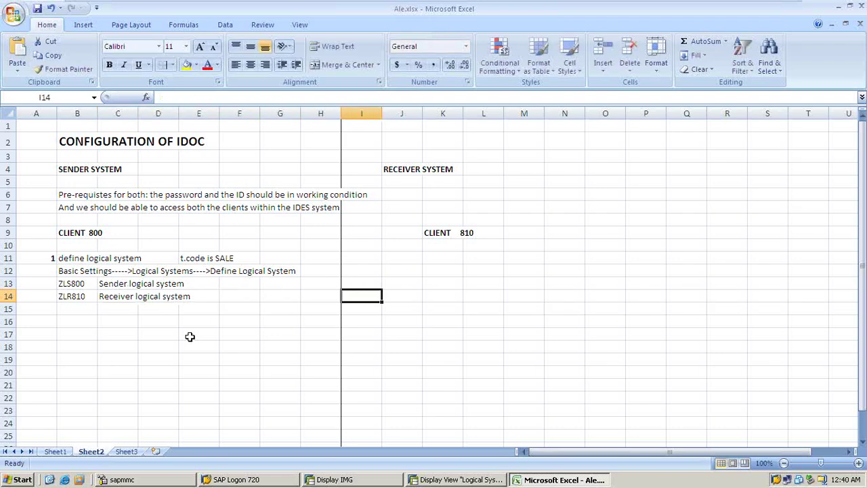
key(Up)
key(Up)
key(Up)
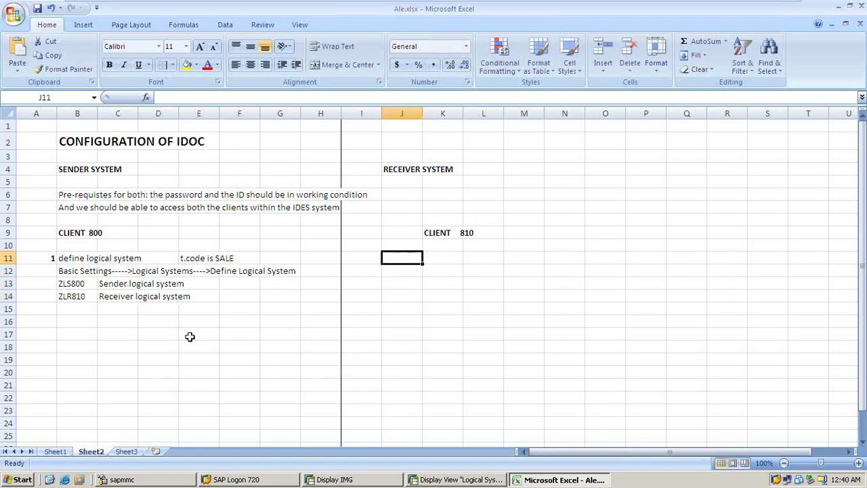
key(Up)
key(Down)
text(As t)
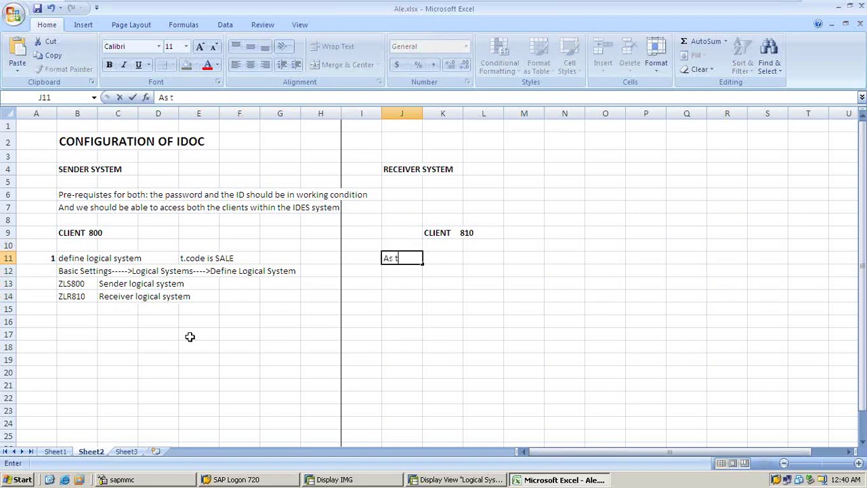
text(his is cross cli)
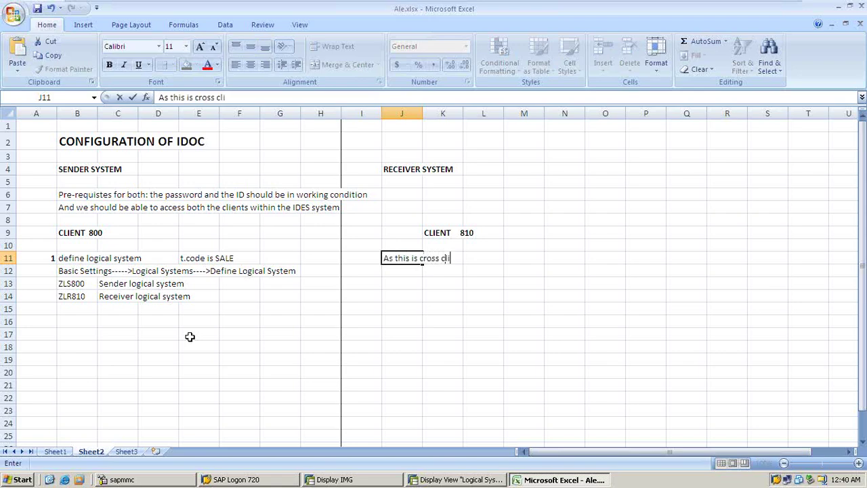
text(ent no need to)
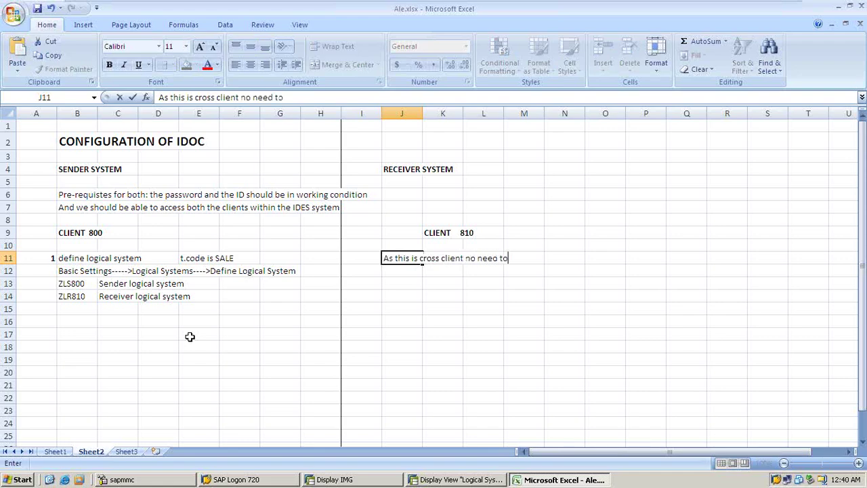
text( creete in client )
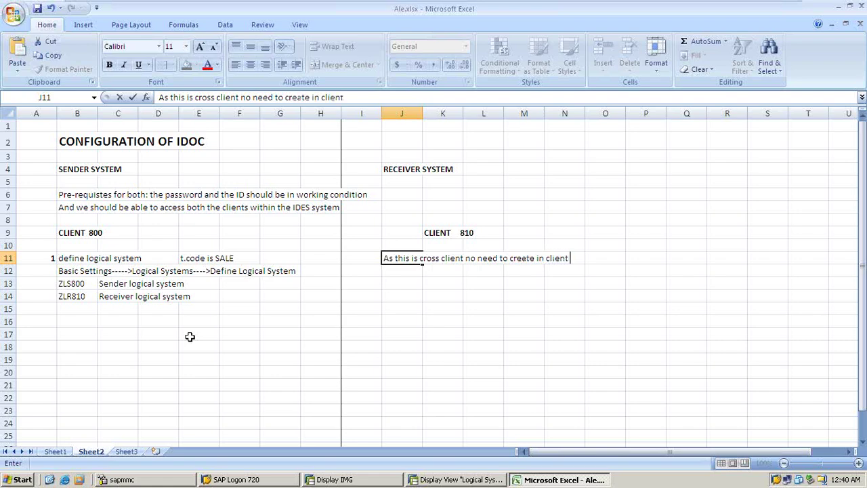
text(810 as i had s)
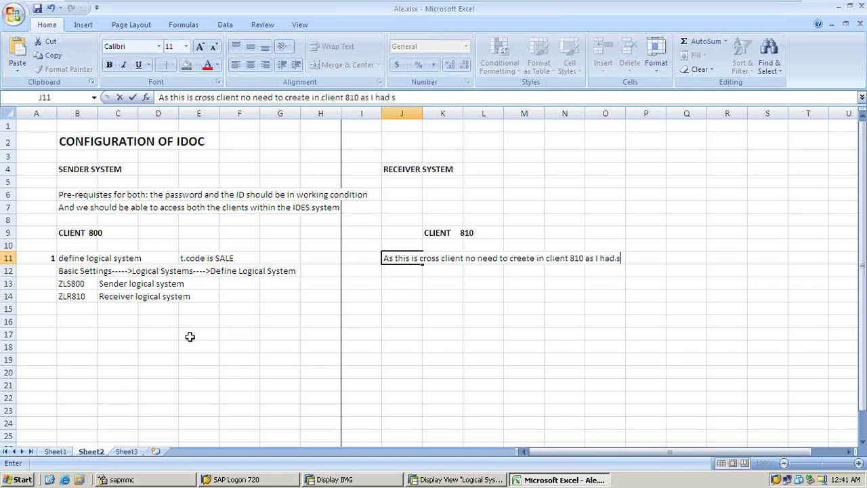
text(hown it already)
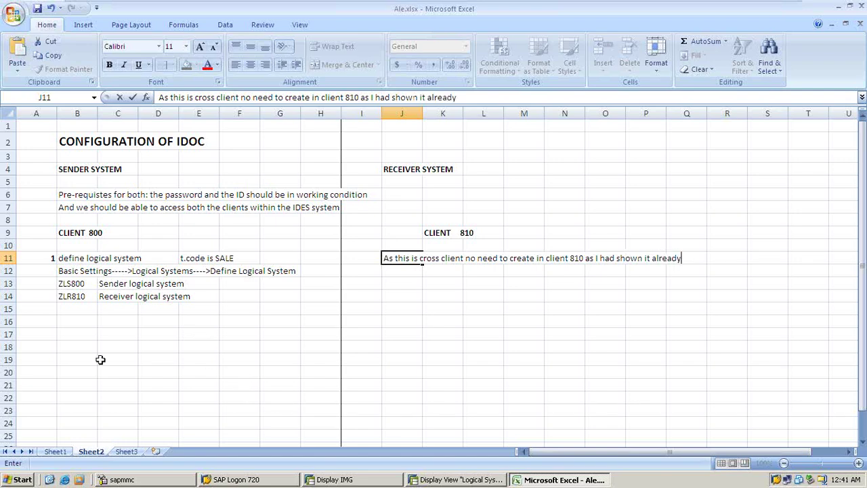
Number a new item 2 in cell A16 and copy the IMG node name "Assign Logical System to Client" from client 800 into B16.
click(48, 322)
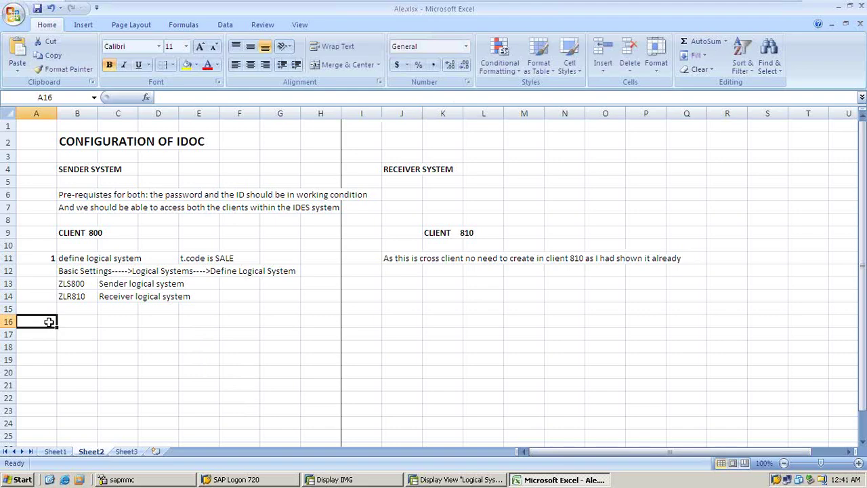
text(2)
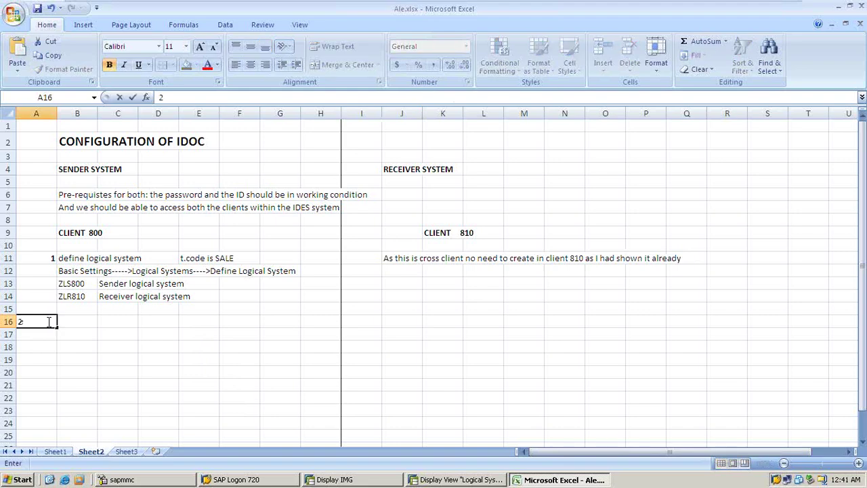
key(Tab)
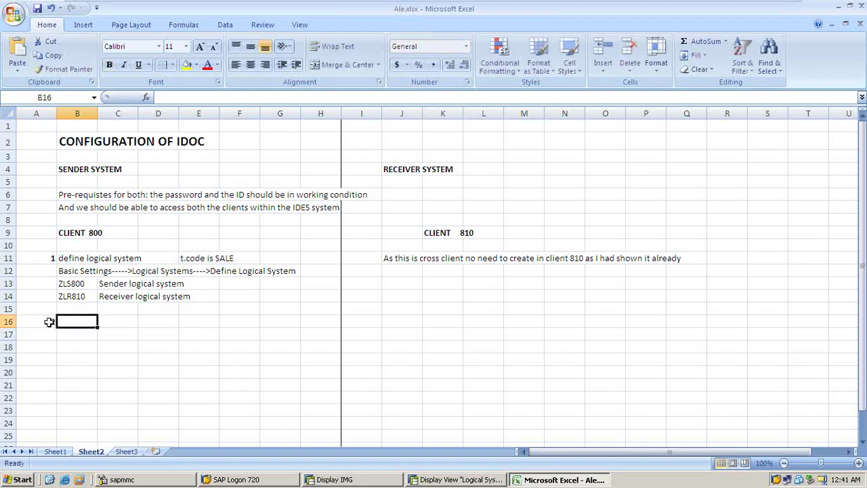
text(Assi)
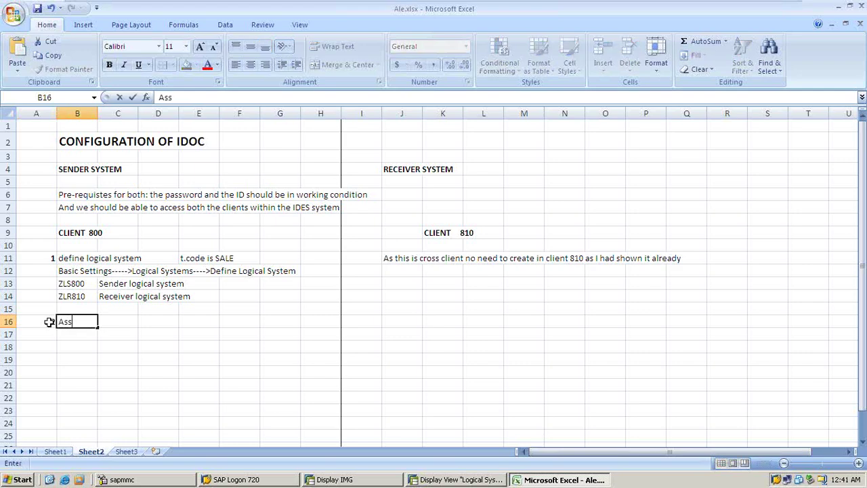
key(BackSpace)
key(BackSpace)
key(BackSpace)
key(BackSpace)
key(alt+Tab)
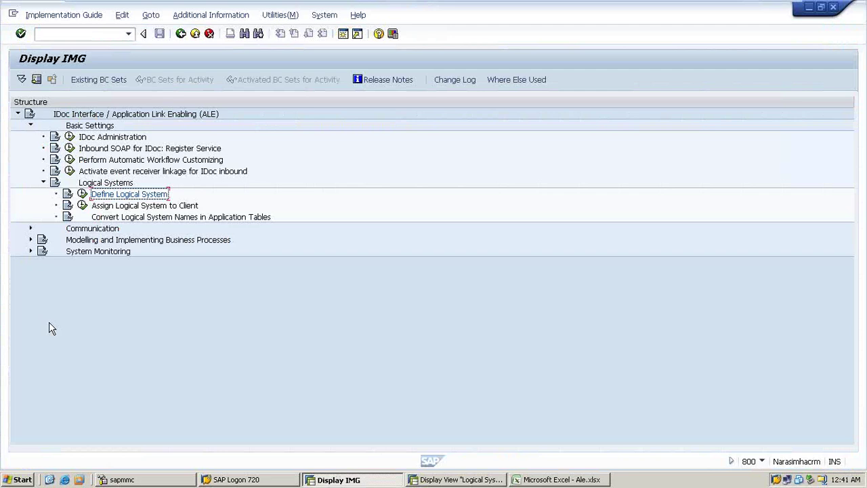
key(Down)
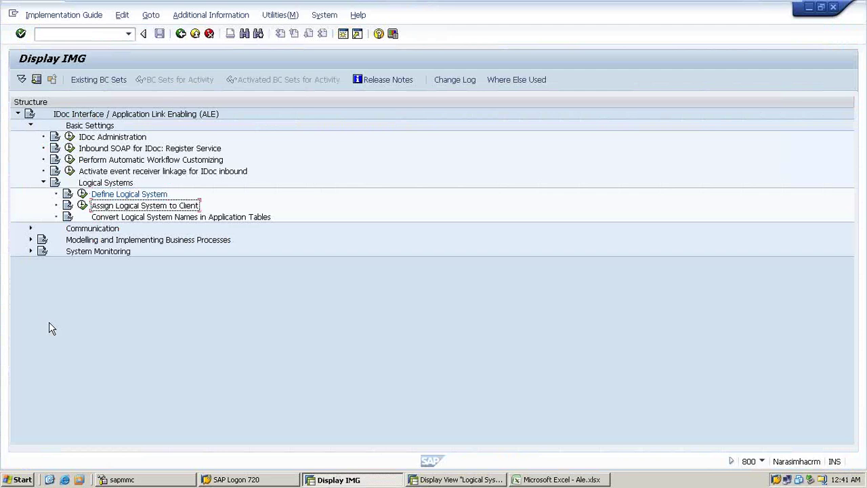
key(alt+Tab)
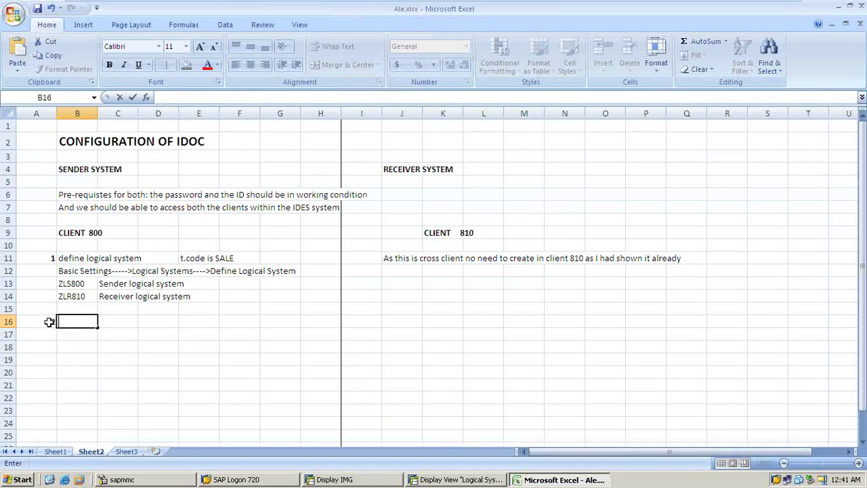
text(Assign Logical System to Client)
Enter "T.code-SALE" in cell F16, beside the Assign Logical System to Client item.
key(Tab)
key(Tab)
key(Tab)
key(Tab)
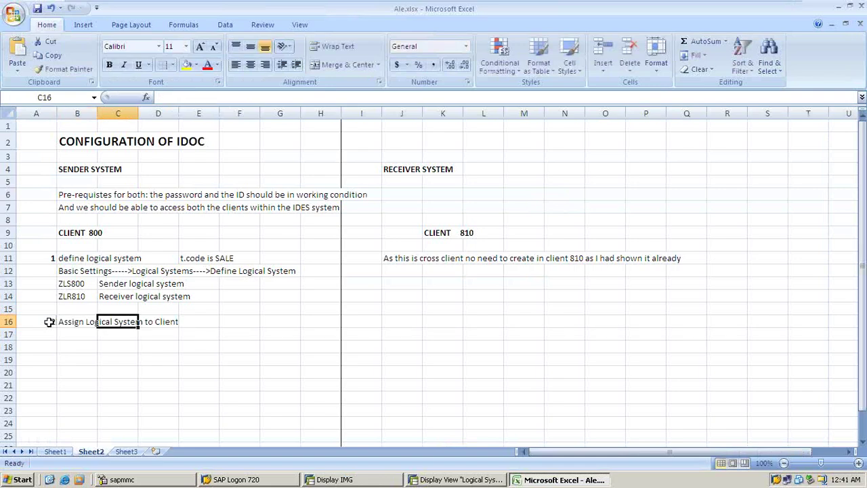
text(T.code)
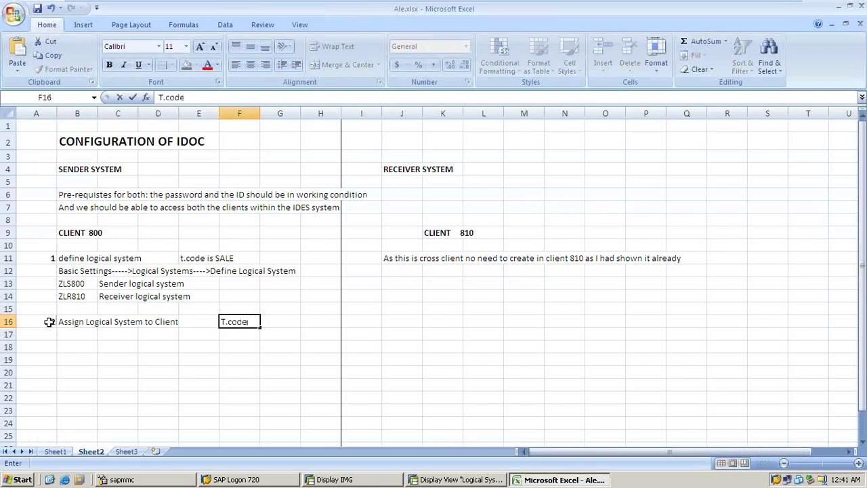
text(-SALE)
Copy the navigation path from B12 into B17 and change its ending to "Assign Logical System to Client".
click(69, 274)
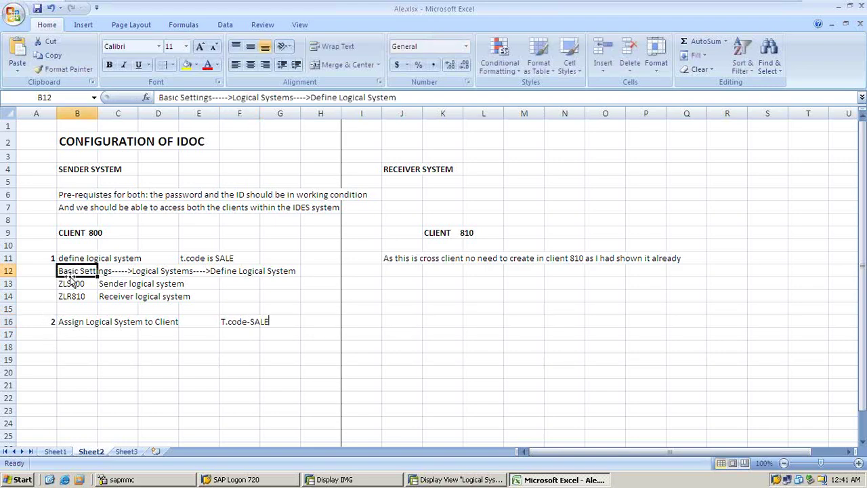
key(ctrl+c)
click(60, 336)
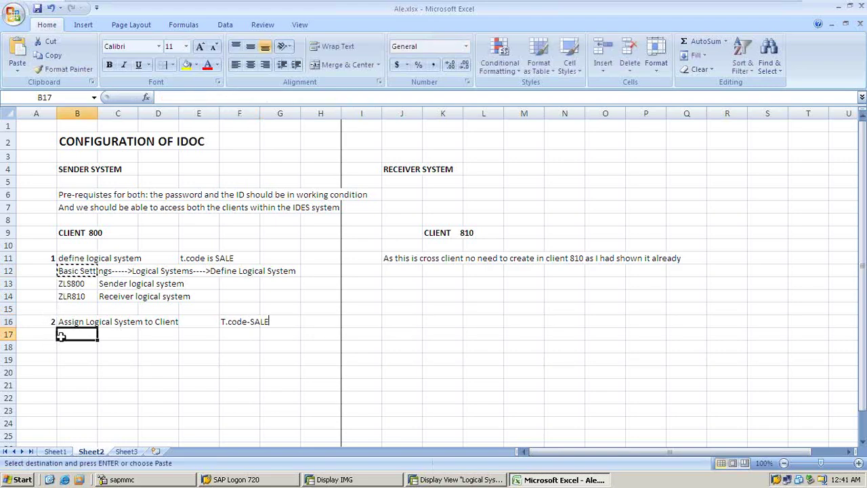
key(ctrl+v)
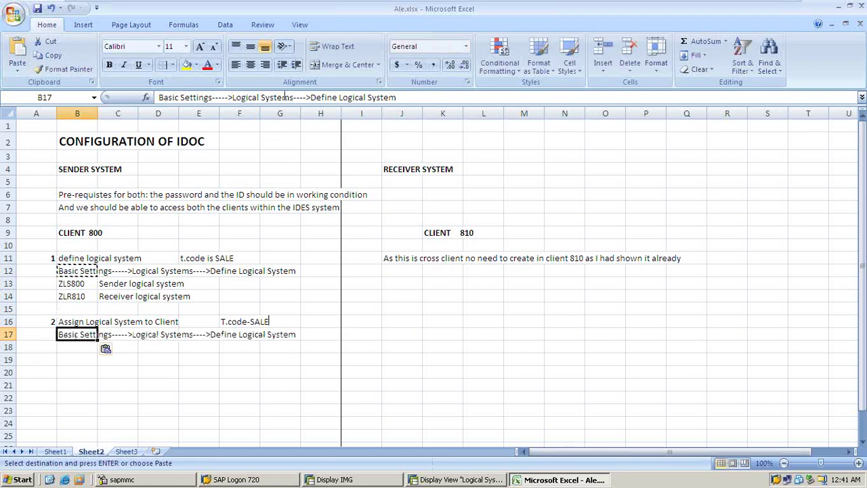
drag(312, 97, 385, 105)
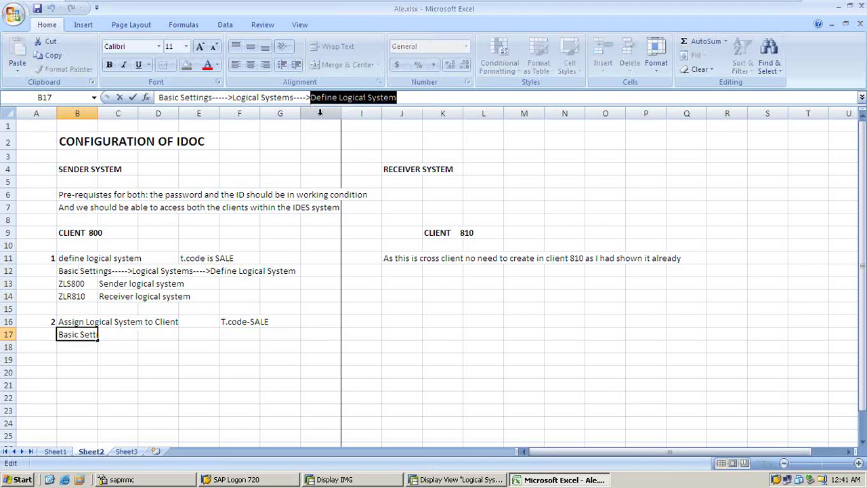
key(BackSpace)
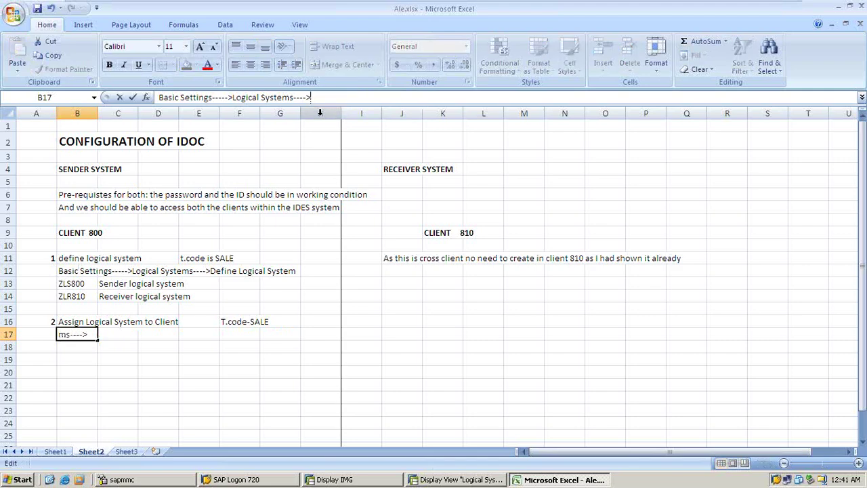
key(alt+Tab)
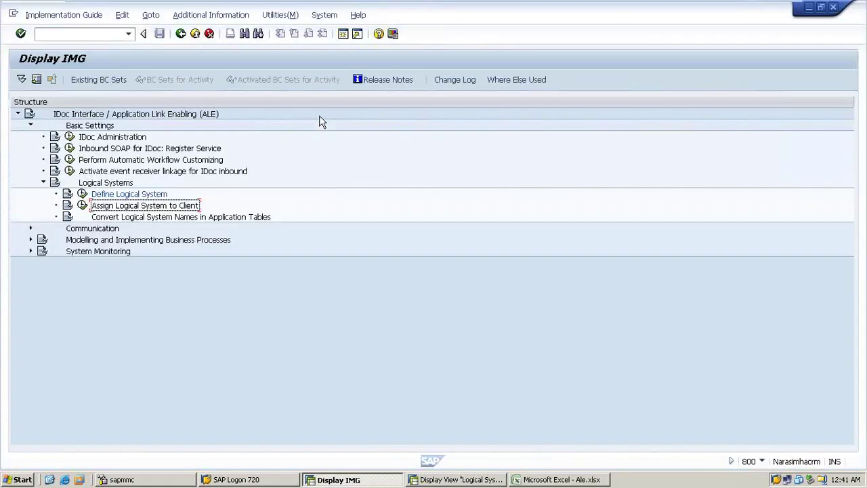
key(alt+Tab)
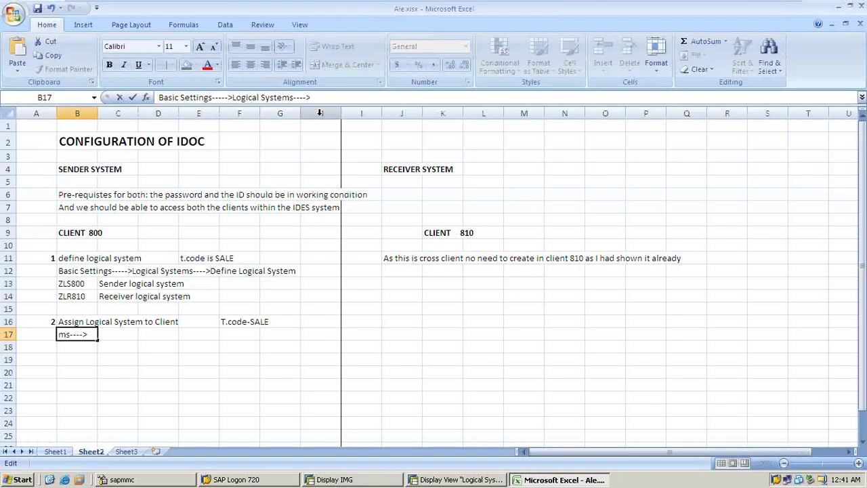
key(ctrl+v)
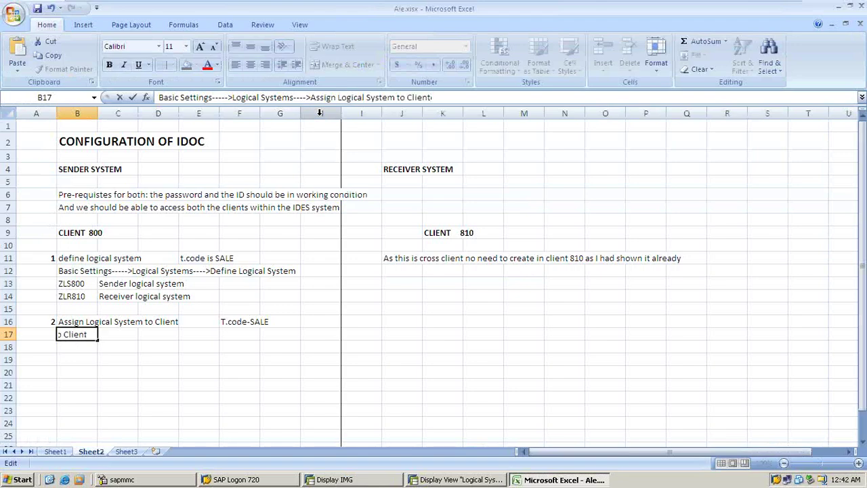
key(Return)
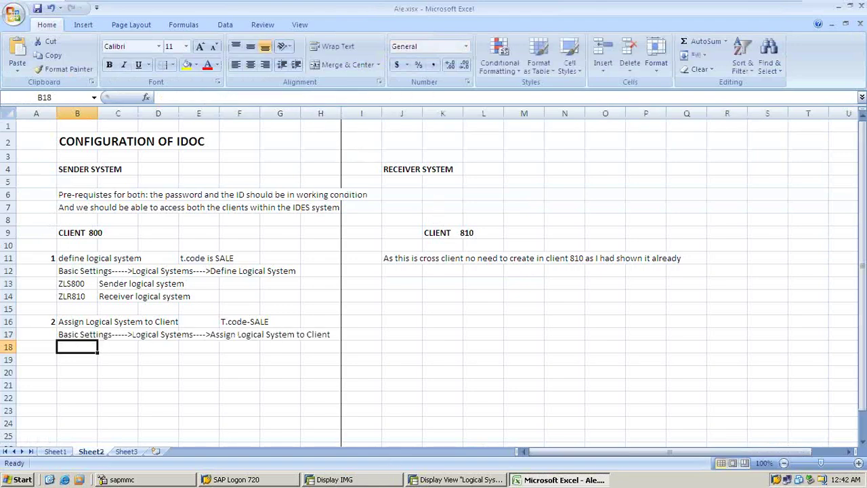
Switch to the SAP IMG, execute Assign Logical System to Client, and open the details of client 800.
click(338, 479)
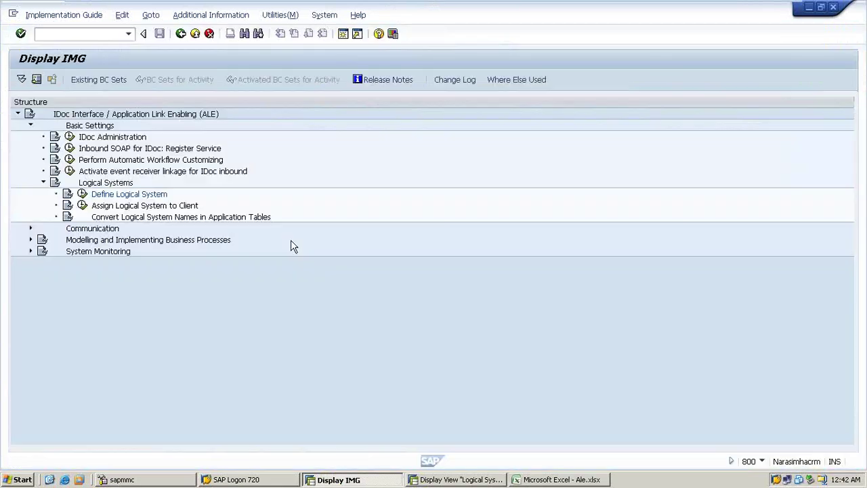
click(82, 205)
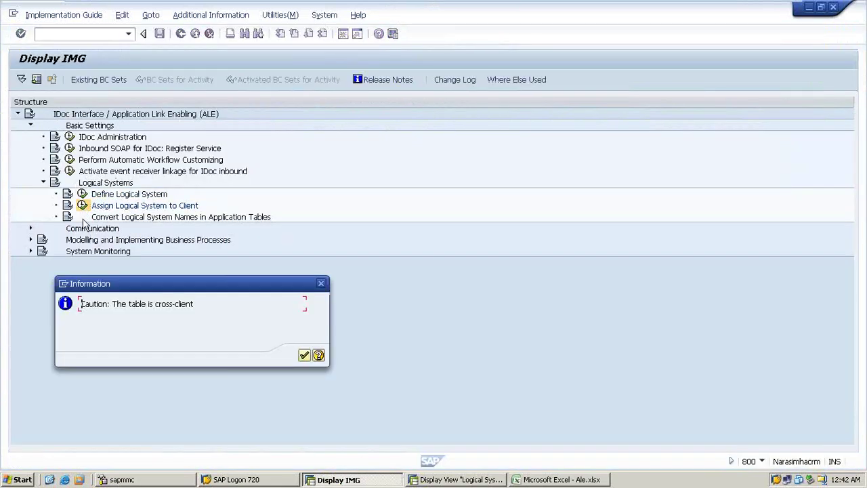
key(Return)
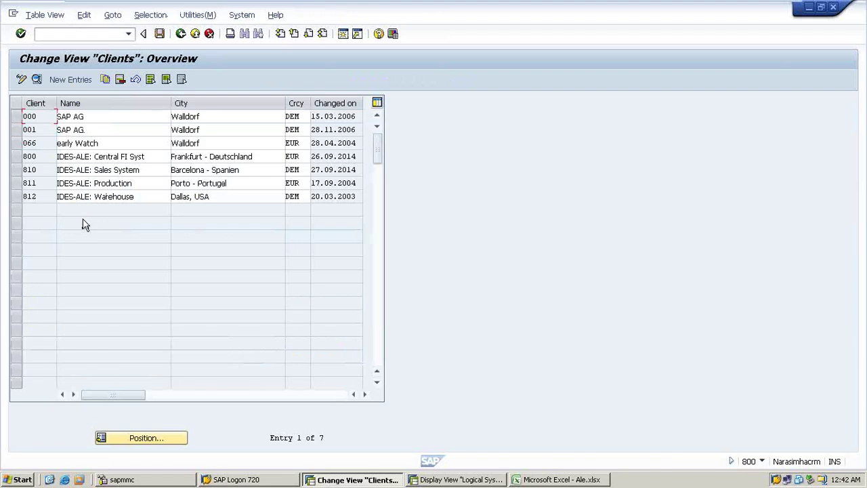
double_click(89, 156)
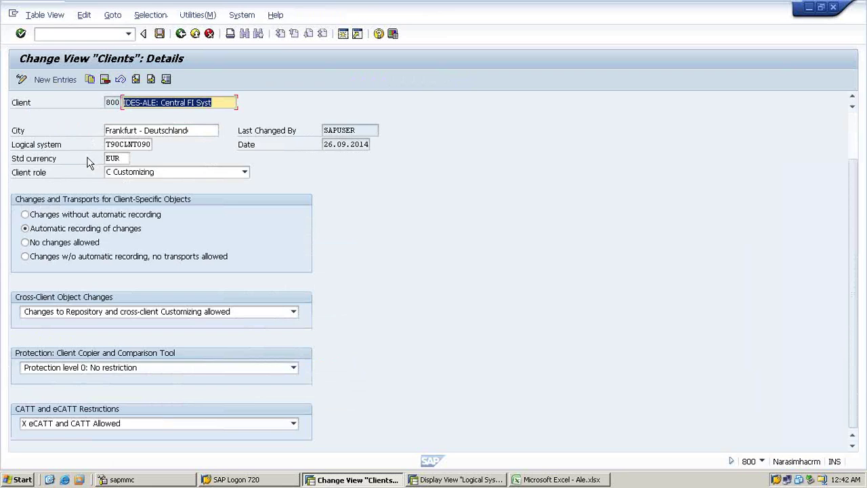
Replace client 800's logical system with ZLS800 from the list of possible values and save the client settings.
click(151, 144)
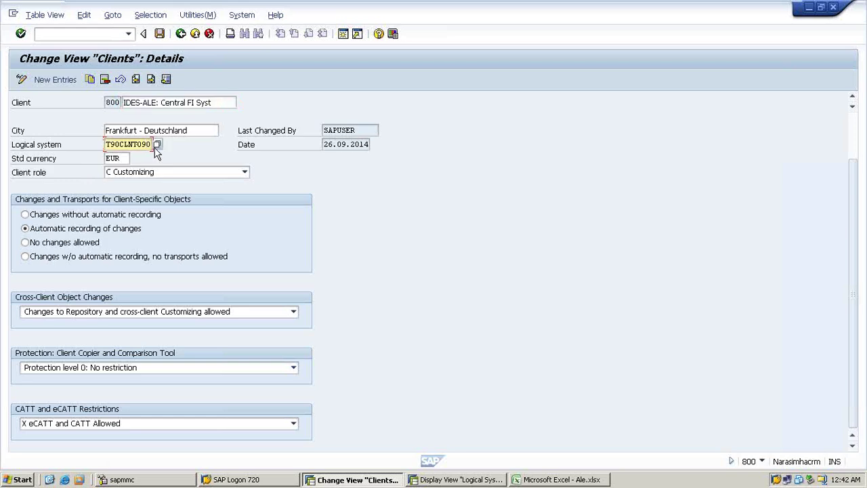
key(BackSpace)
key(BackSpace)
key(BackSpace)
key(BackSpace)
key(BackSpace)
key(BackSpace)
key(BackSpace)
key(BackSpace)
key(BackSpace)
key(BackSpace)
text(D)
click(156, 146)
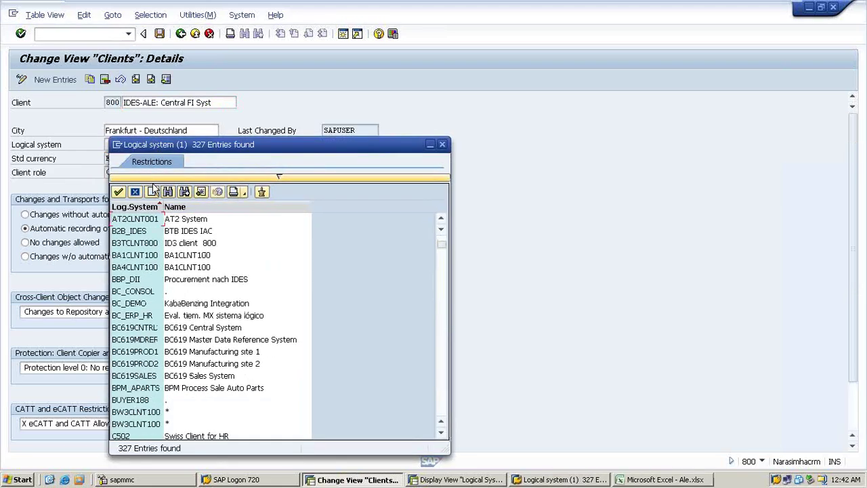
scroll(257, 257, down, 15)
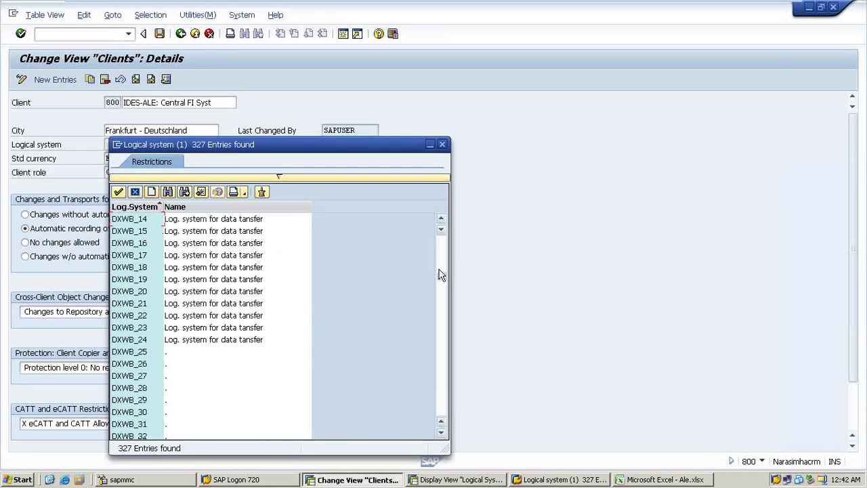
drag(442, 277, 430, 410)
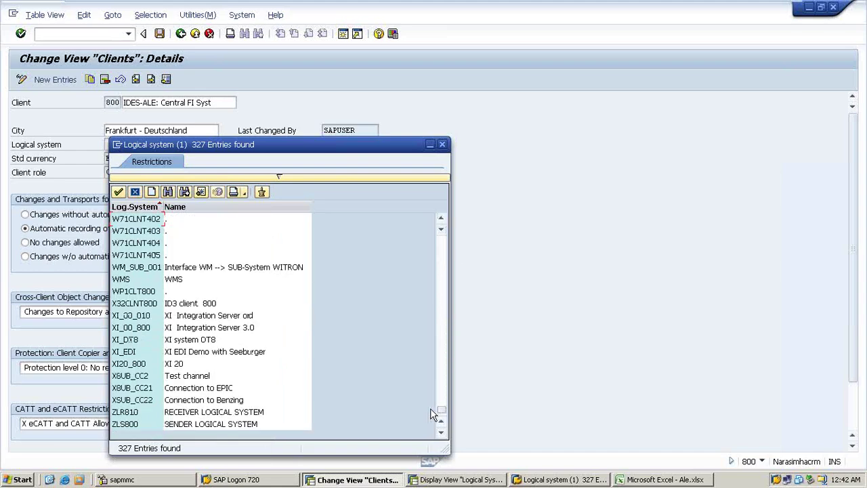
click(122, 427)
double_click(122, 427)
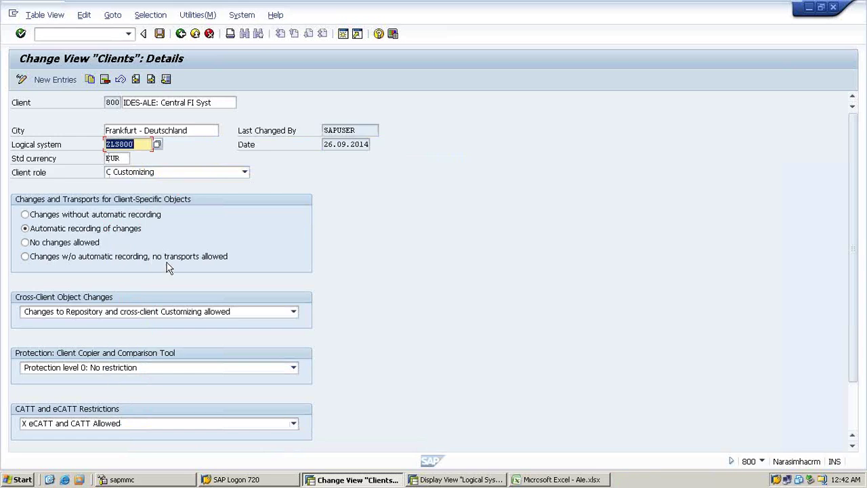
click(160, 33)
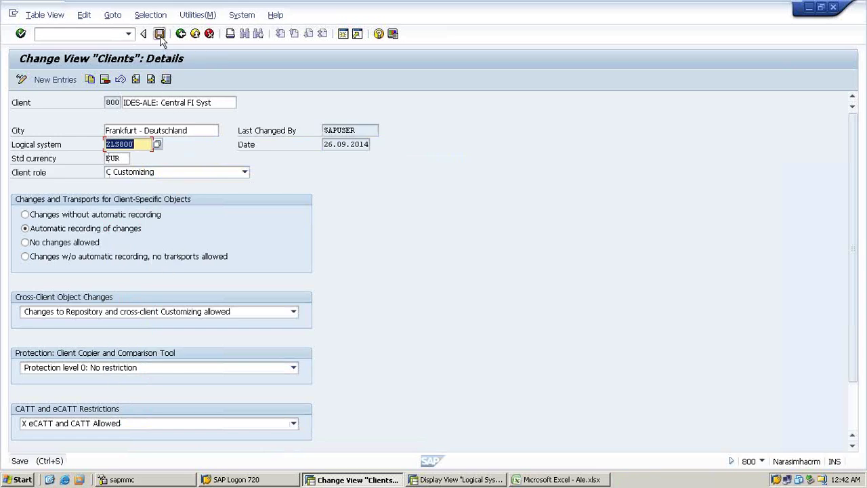
click(305, 370)
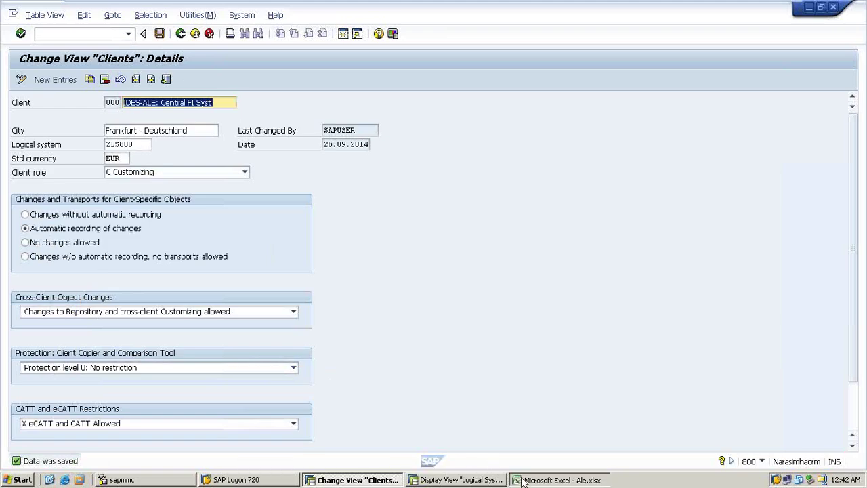
Switch to the Excel sheet and enter "Sender logical system ZLS 800 assigned to sender logical system" in cell B18.
click(562, 479)
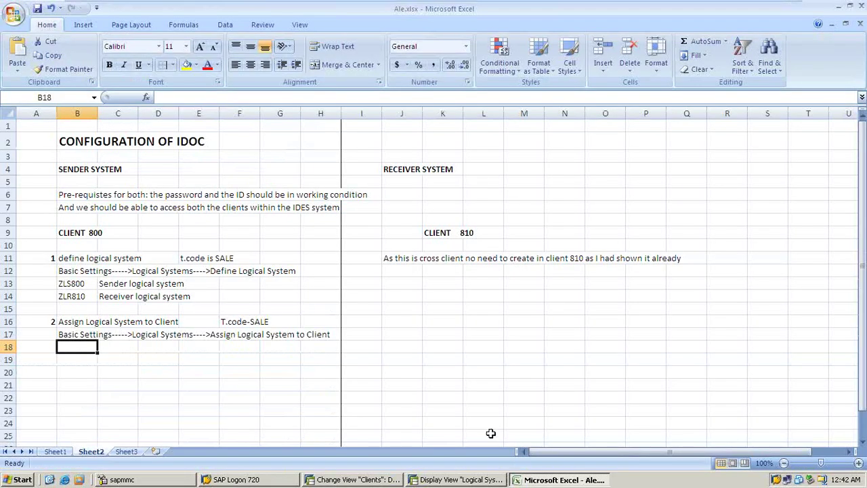
click(383, 476)
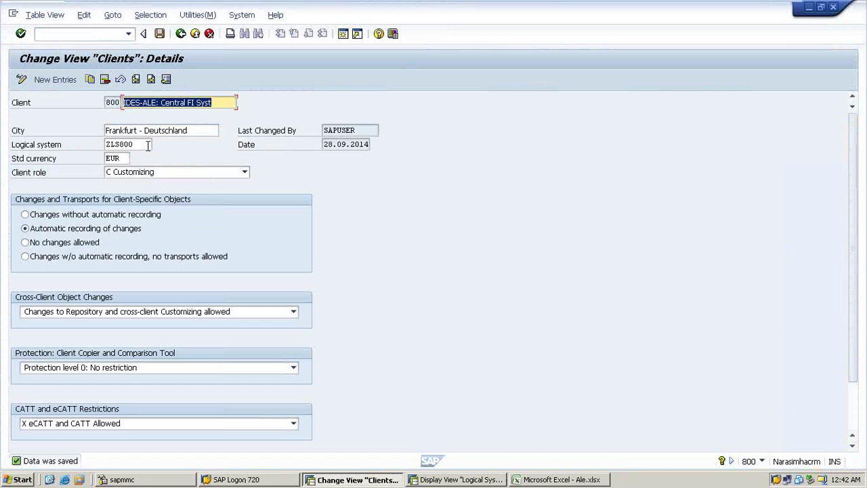
click(560, 480)
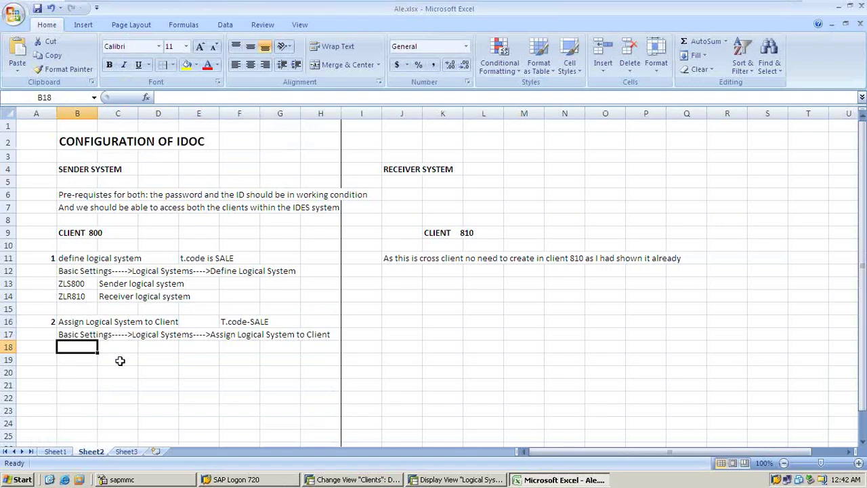
text(Se)
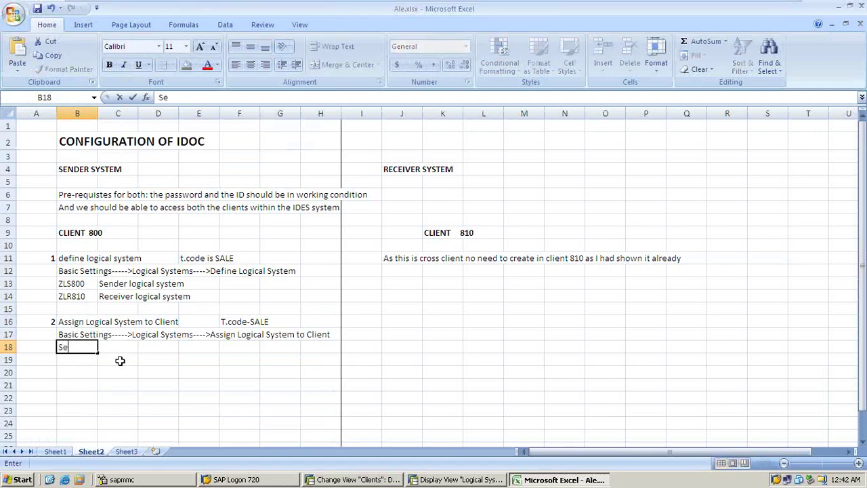
text(nder logical sy)
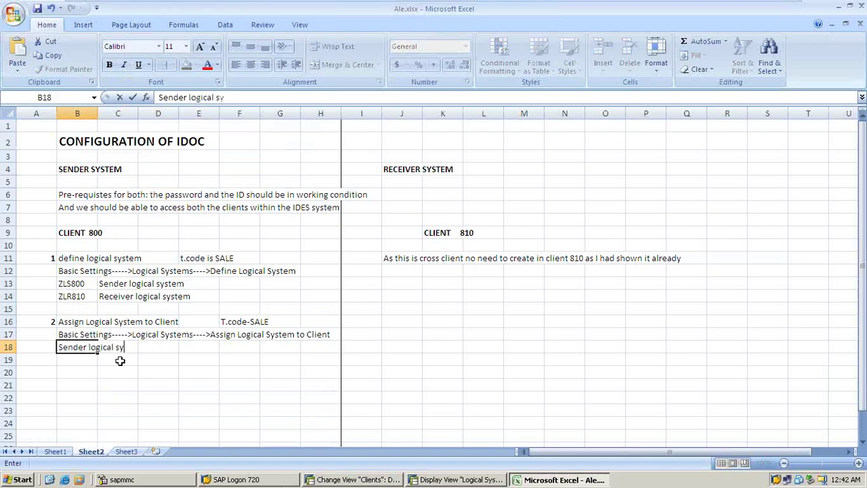
text(stem)
text( LS)
key(BackSpace)
key(BackSpace)
text(ZLS)
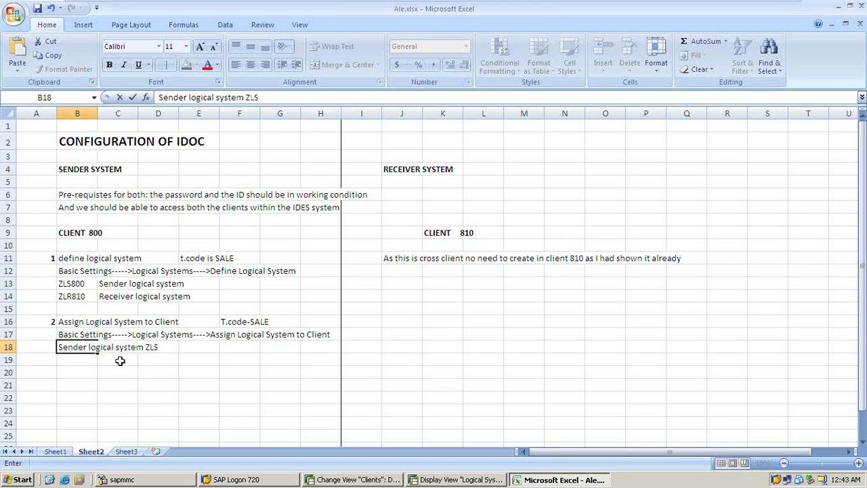
text( 800 assigned to s)
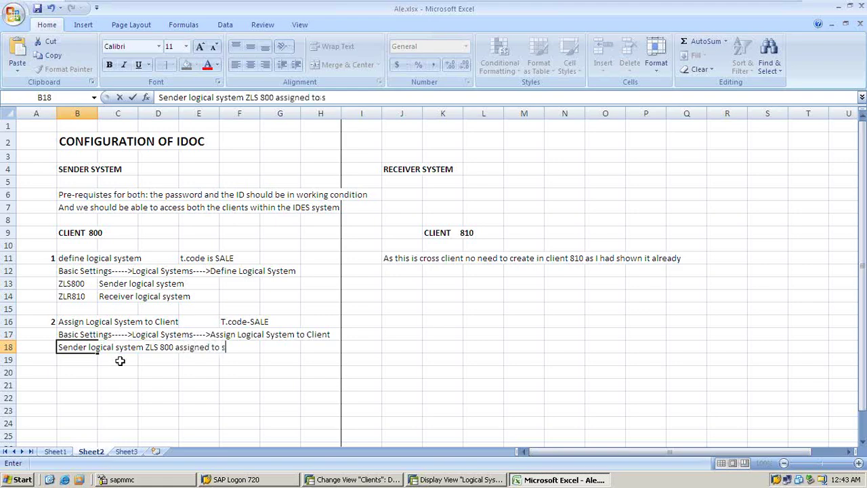
text(ender logical system)
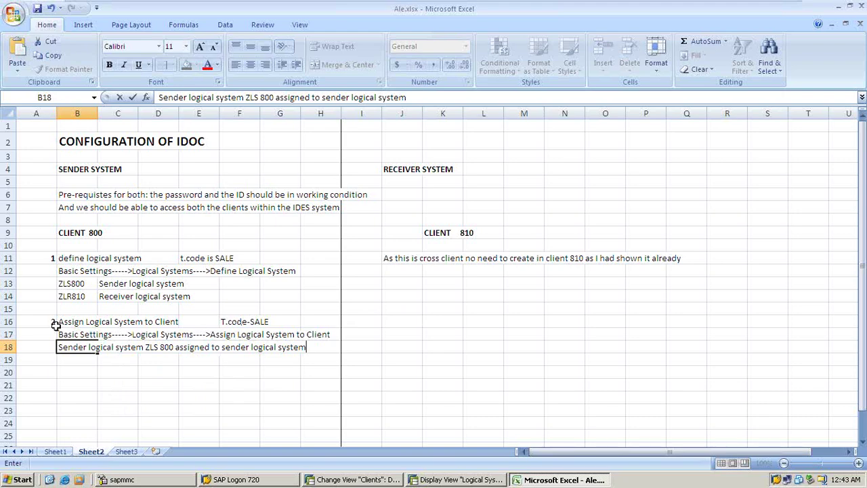
Copy the item 2 text and path in B16:H17 and select J16 under the receiver system.
drag(63, 322, 316, 335)
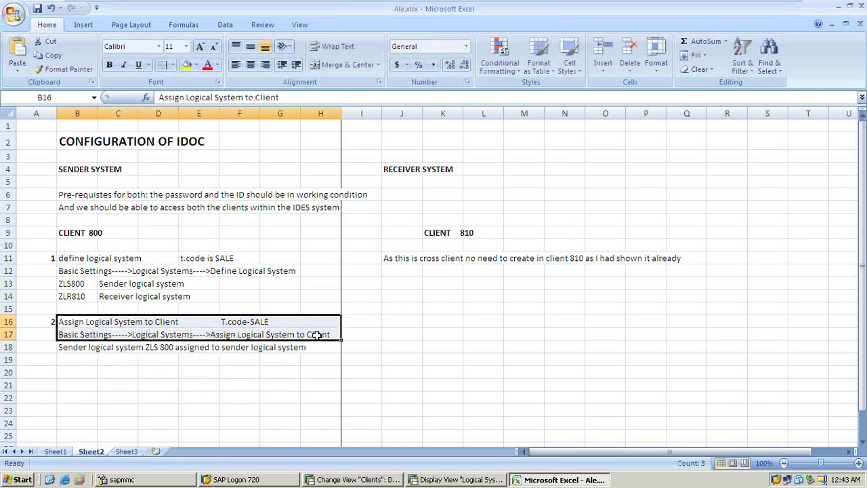
key(ctrl+c)
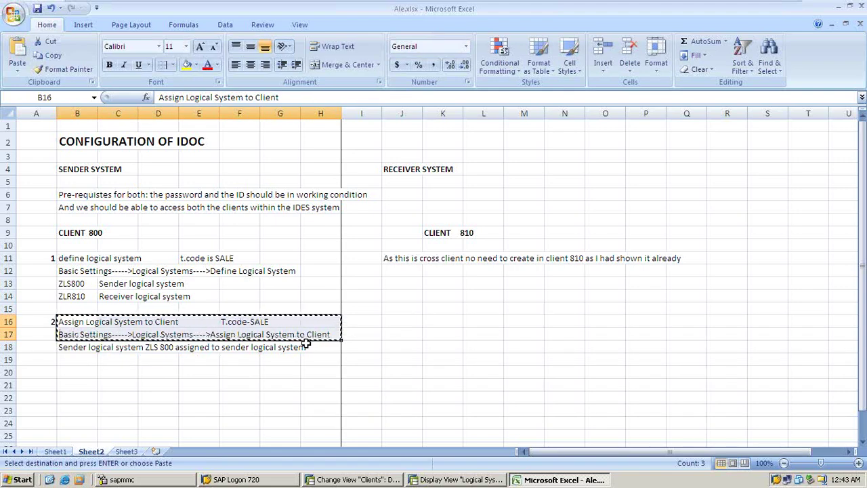
click(393, 320)
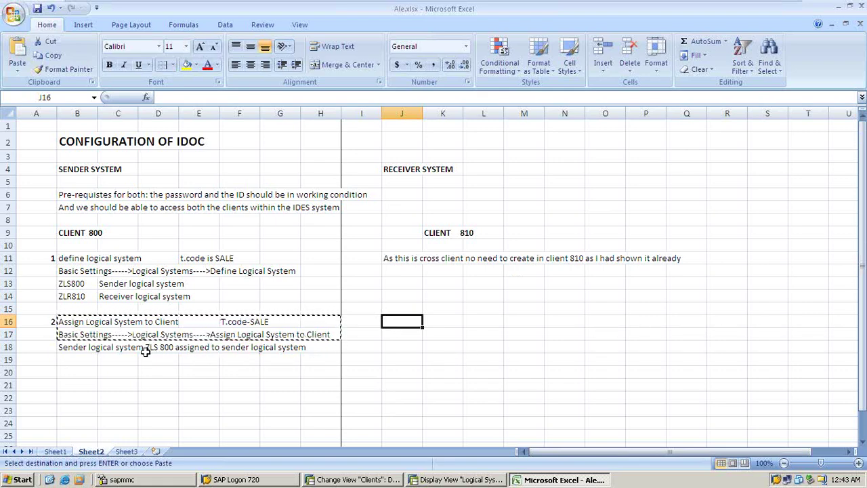
Switch to the SAP client settings, return to the clients overview, and open the details of client 810.
click(331, 481)
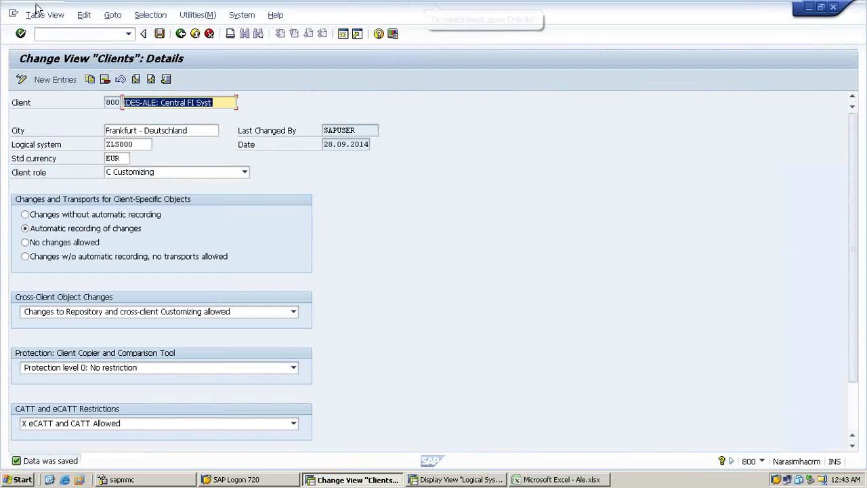
click(180, 34)
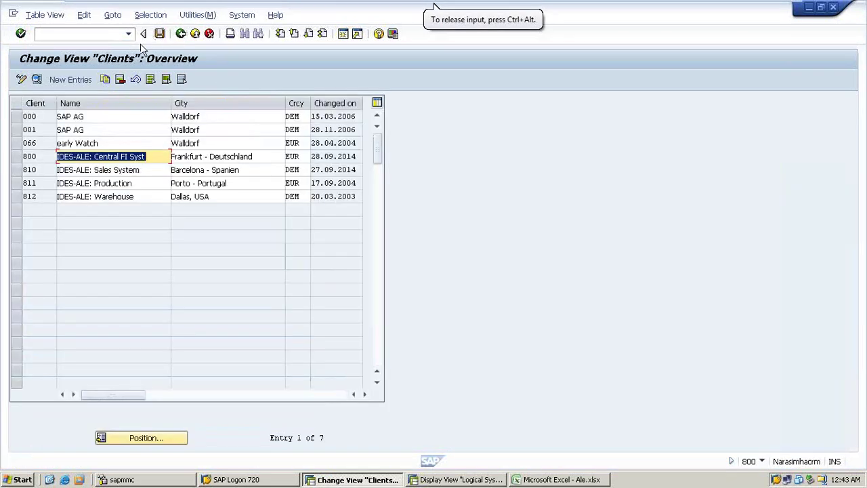
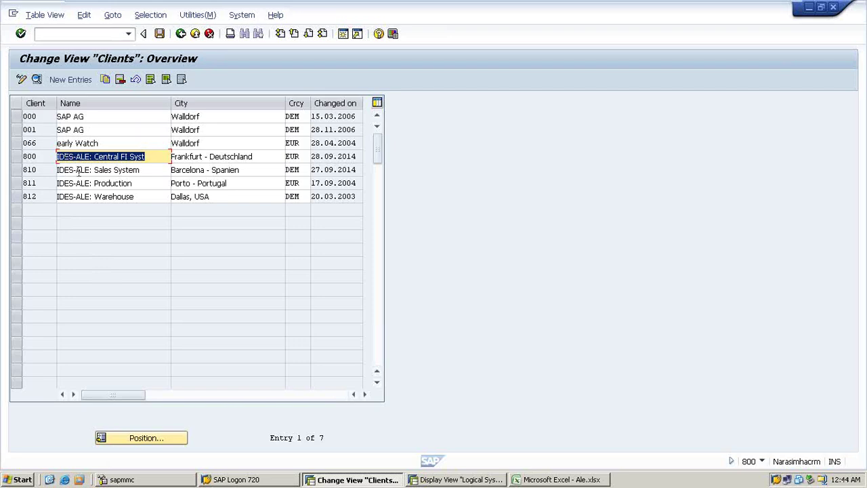
click(17, 170)
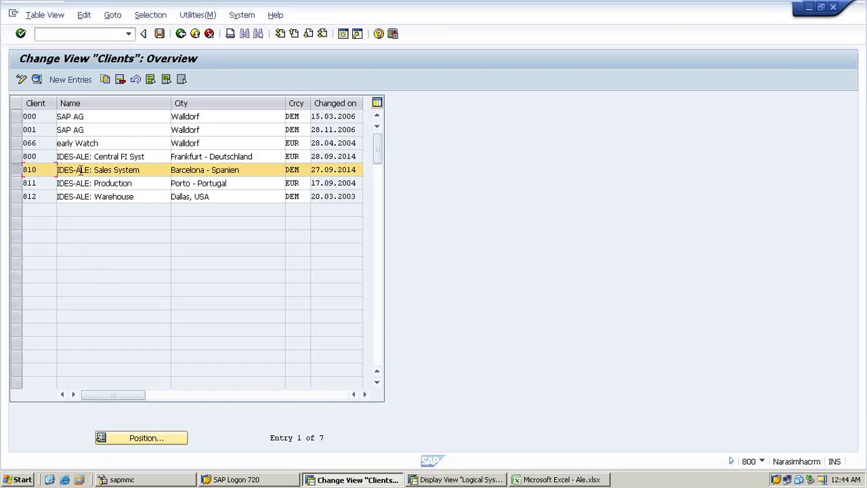
double_click(81, 169)
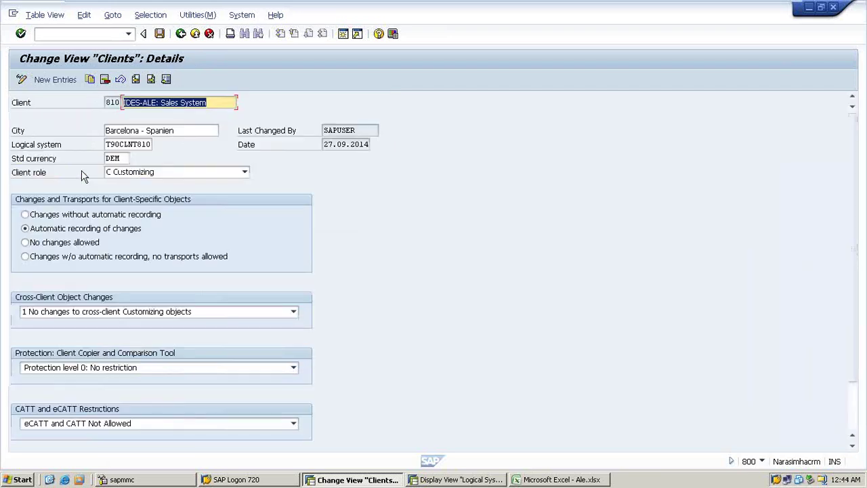
Replace client 810's logical system with ZLR810 from the list of possible values and save the client settings.
click(152, 145)
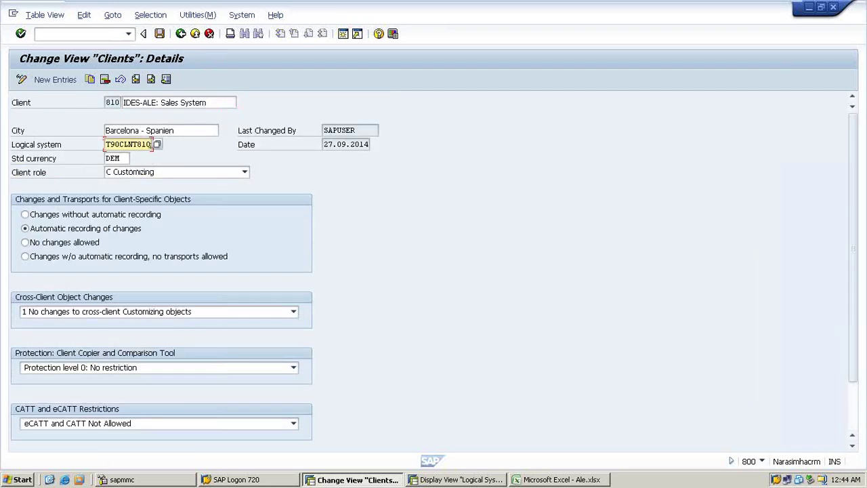
key(BackSpace)
key(BackSpace)
key(BackSpace)
key(BackSpace)
key(BackSpace)
key(BackSpace)
key(BackSpace)
key(BackSpace)
key(BackSpace)
key(BackSpace)
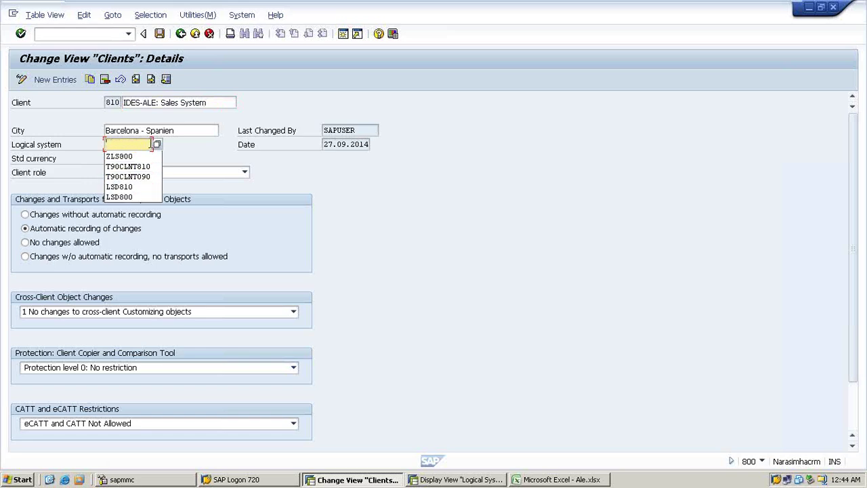
click(157, 147)
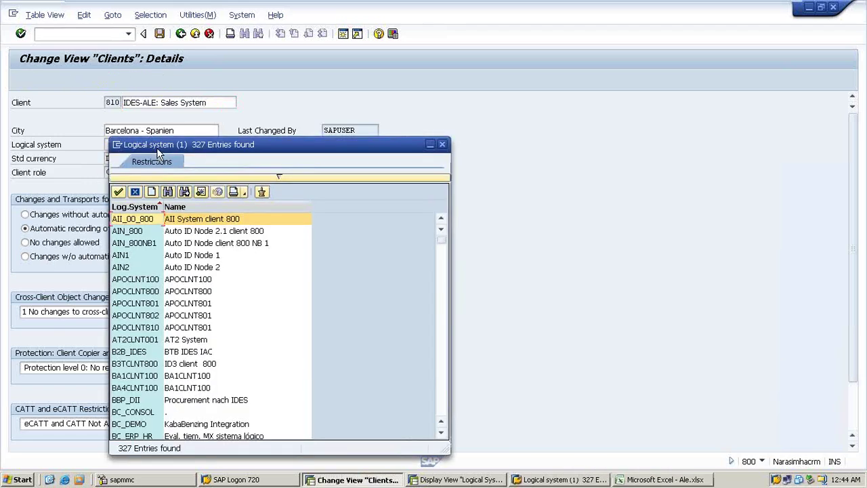
scroll(156, 148, down, 20)
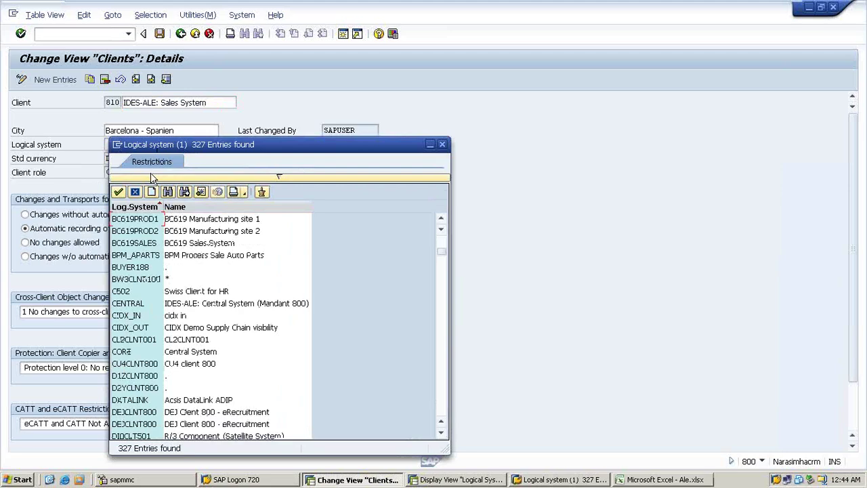
scroll(160, 193, down, 15)
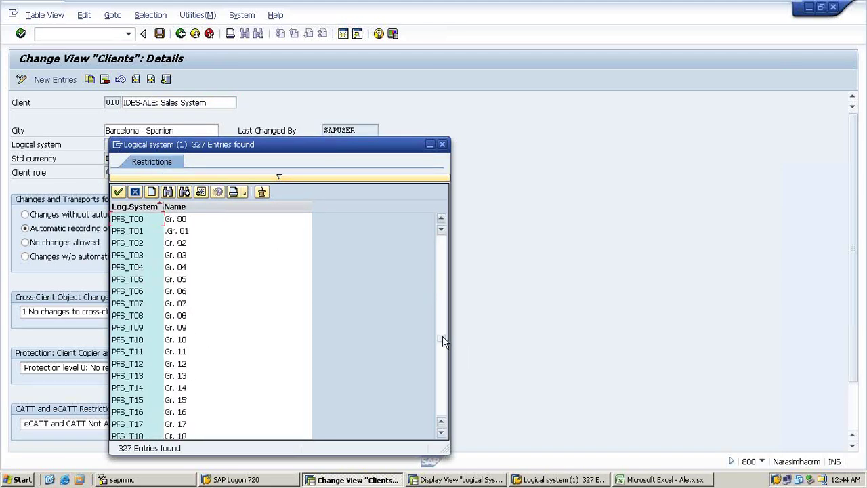
drag(441, 338, 442, 410)
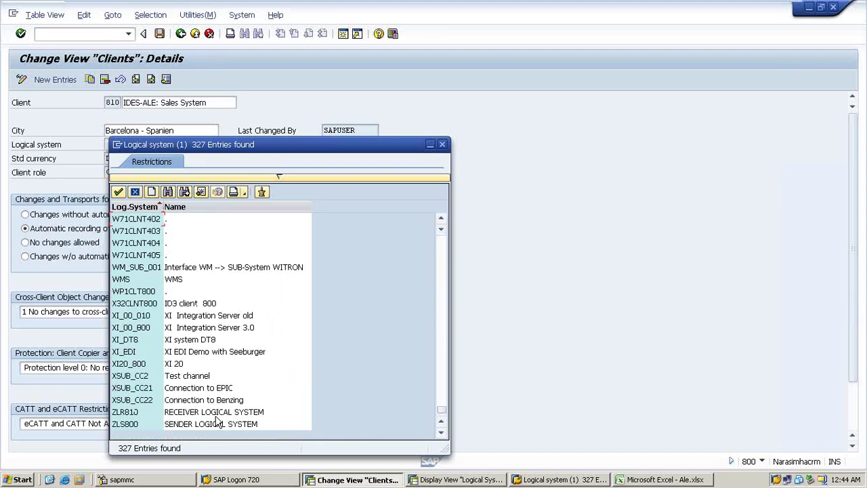
double_click(214, 413)
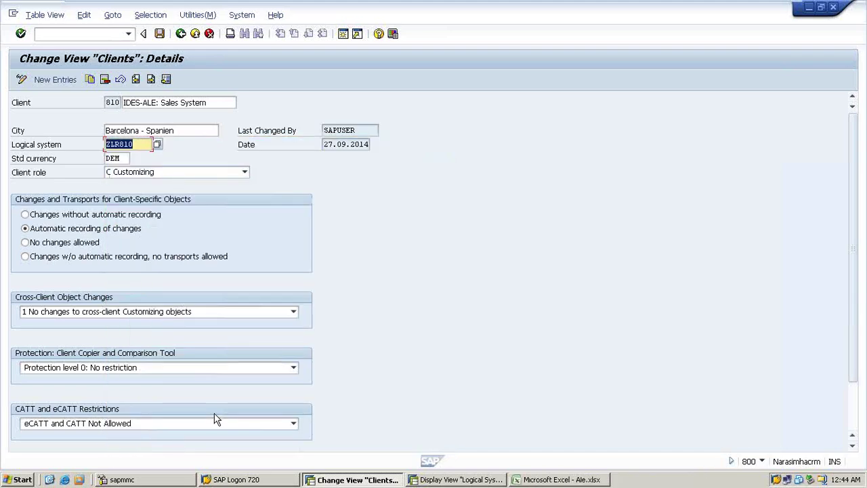
key(Return)
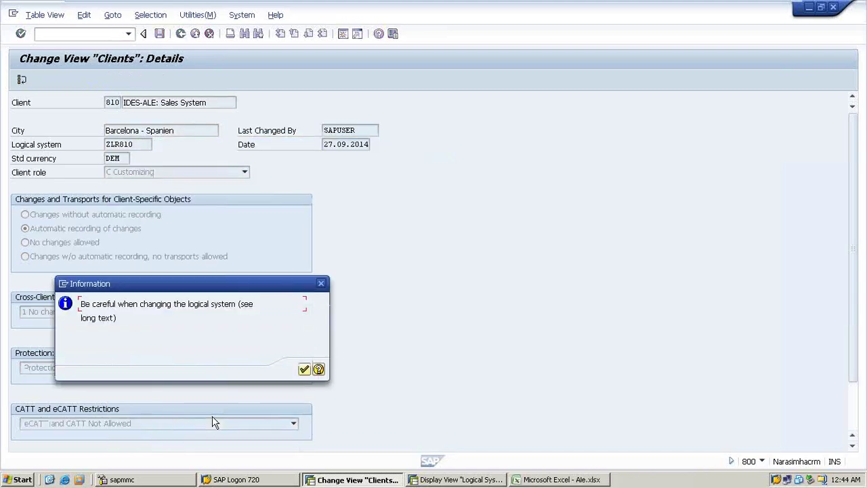
key(Return)
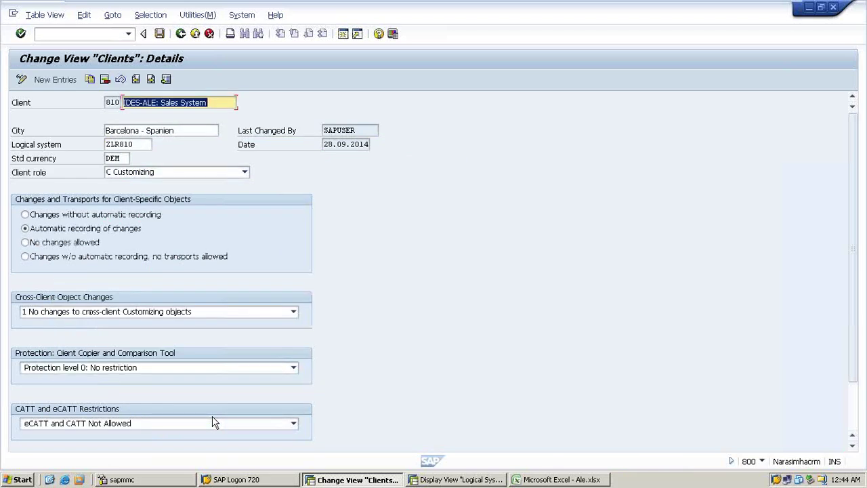
key(ctrl+s)
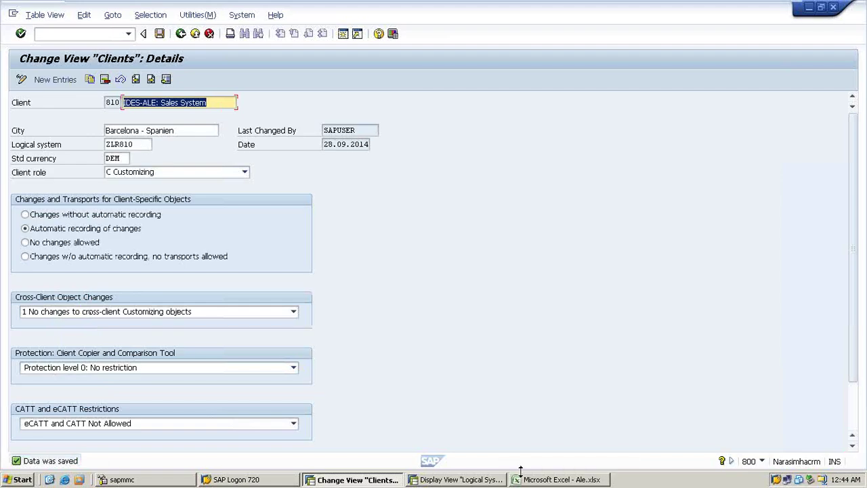
Switch to the Excel sheet and enter "Receiver logical system ZLR810 is assighned to receiver system" in cell J18.
click(561, 479)
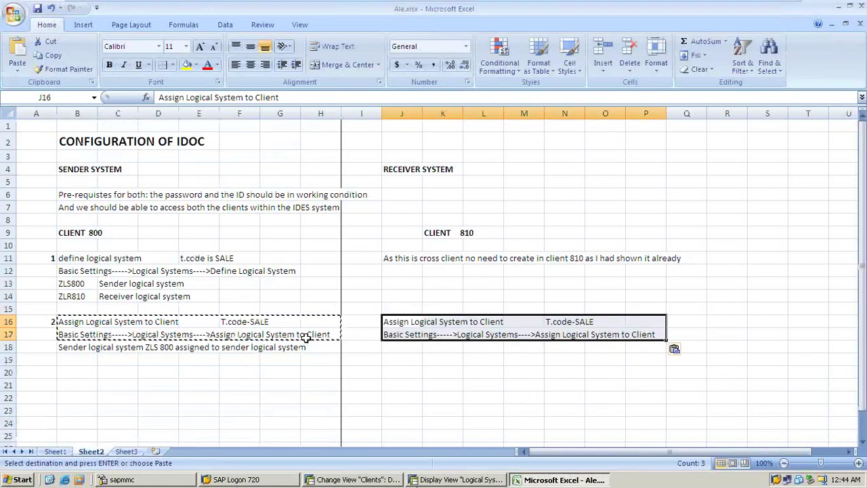
click(401, 349)
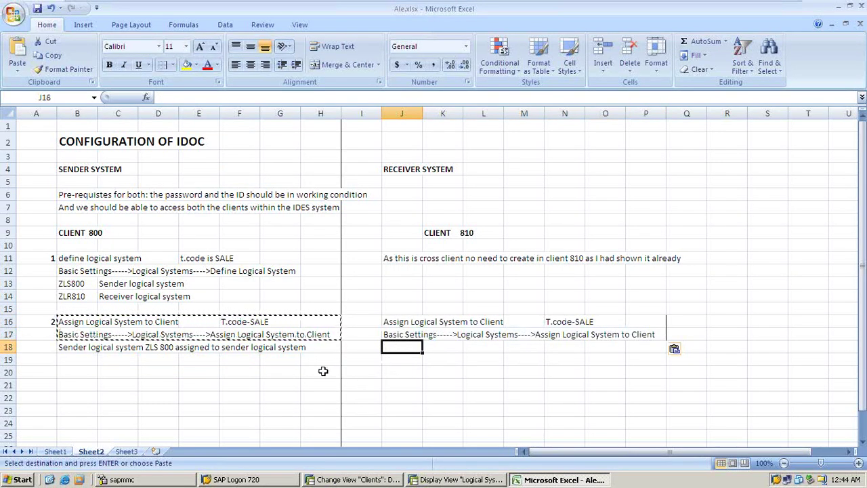
key(Escape)
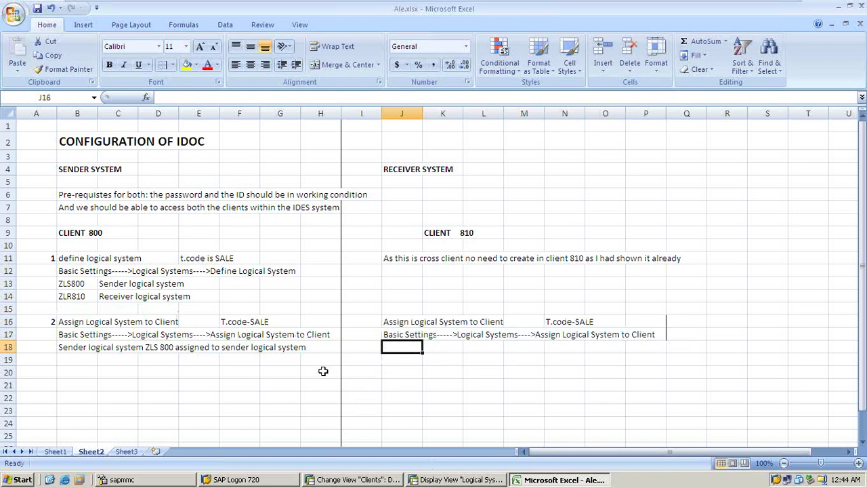
text(Recei)
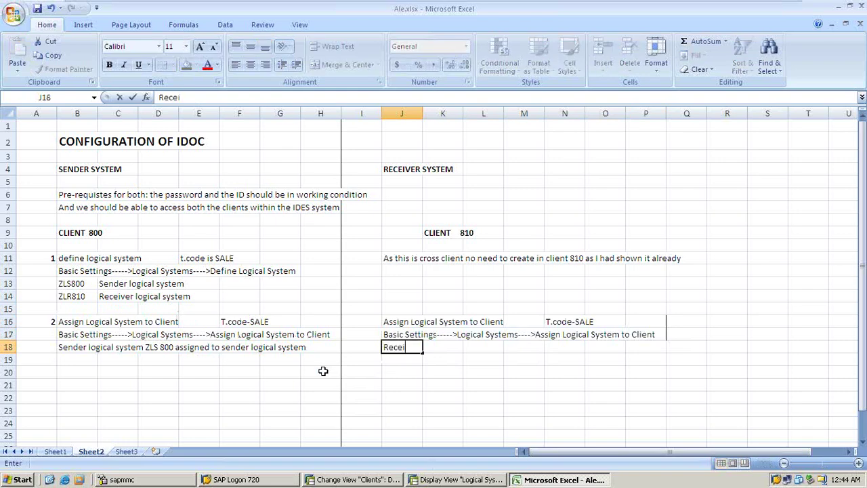
text(ver logical s)
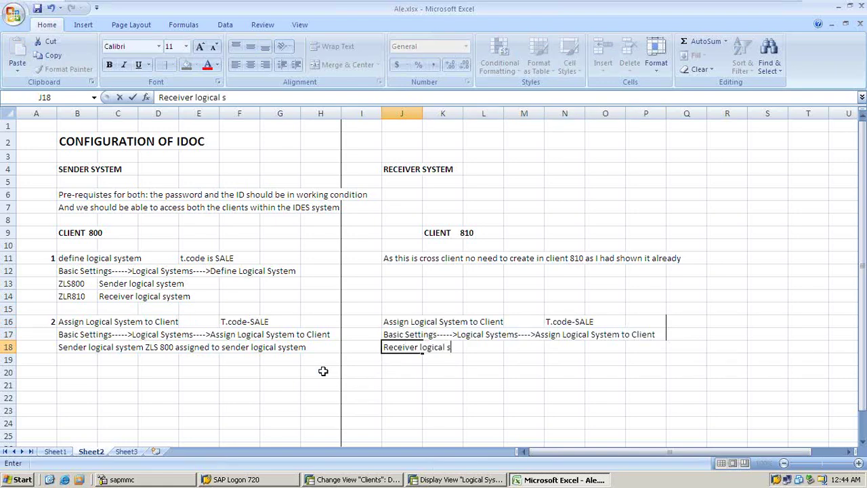
text(ystem ZL)
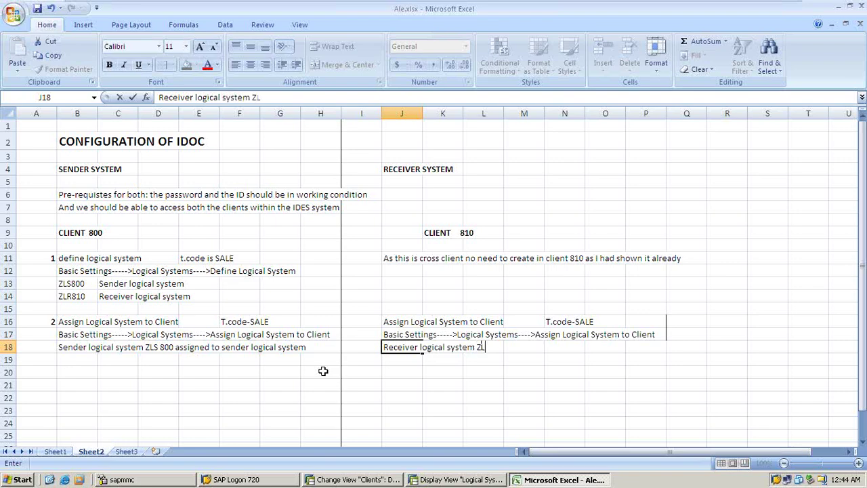
text(R810 is assignned)
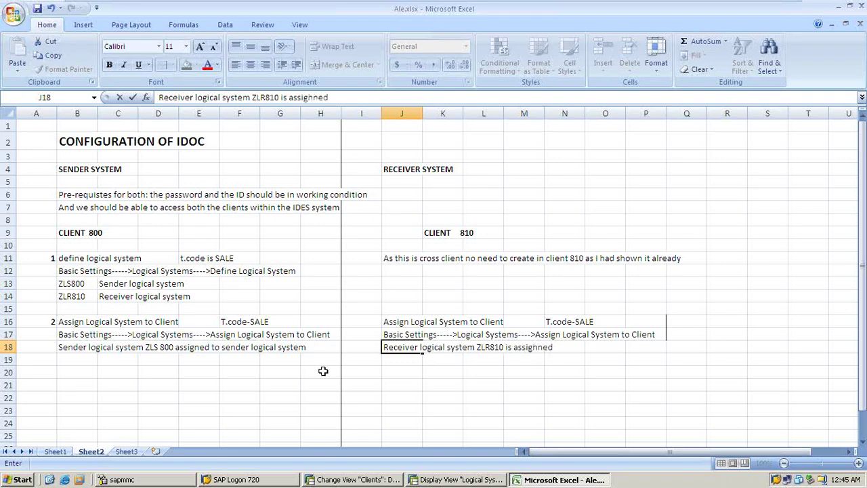
text( to receiver s)
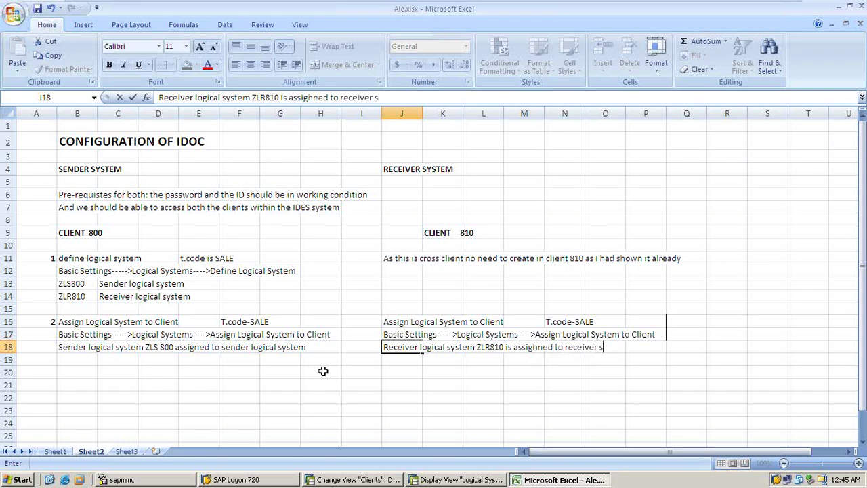
text(ystem)
click(232, 410)
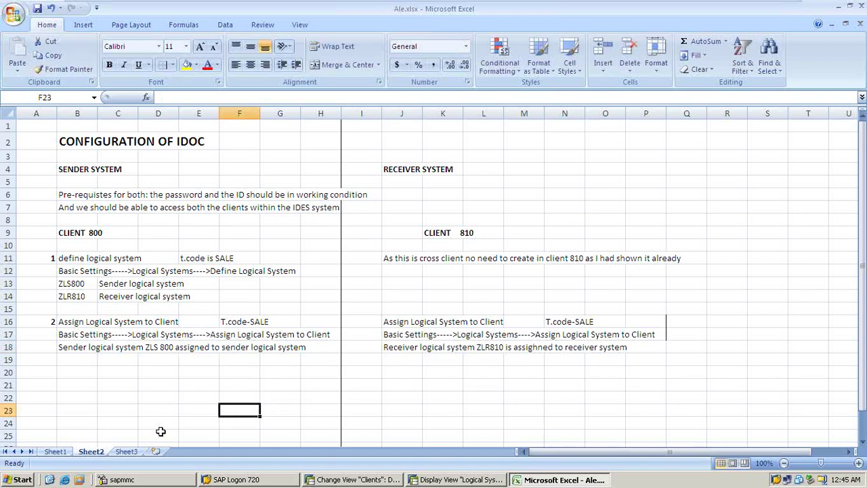
Start item 3 in row 20 with the number 3 in A20 and "Maintain RFC destination" in B20.
click(47, 371)
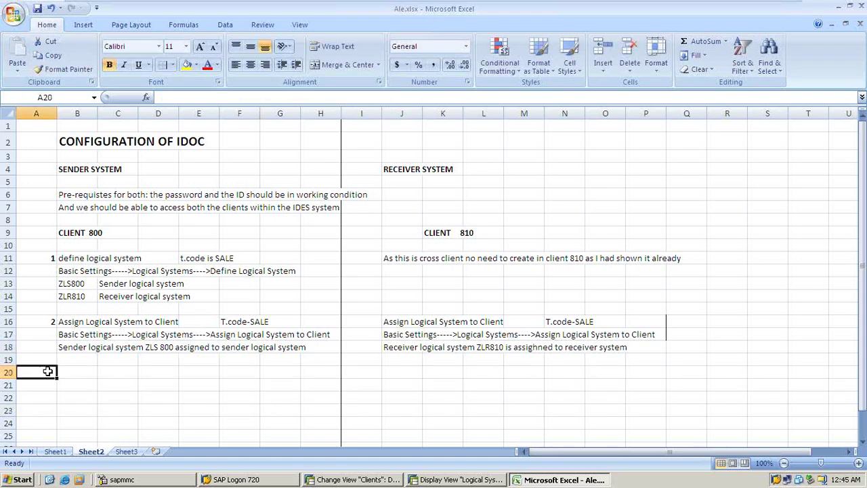
text(3)
key(Tab)
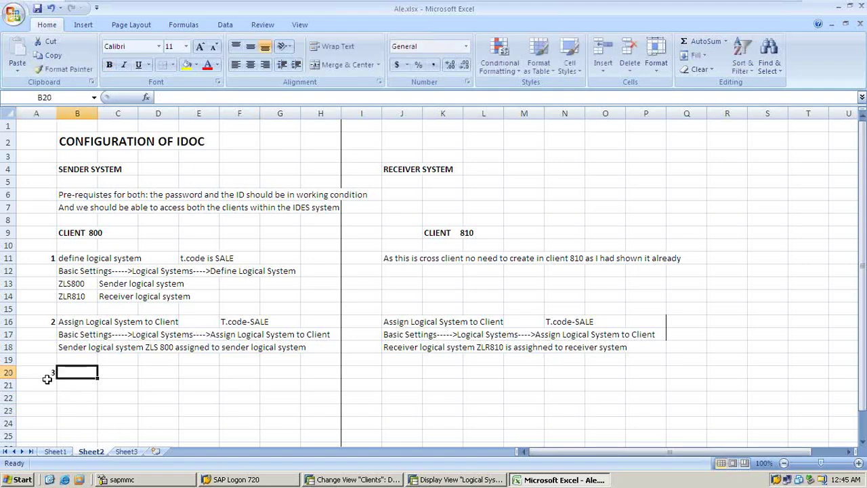
text(Maintai)
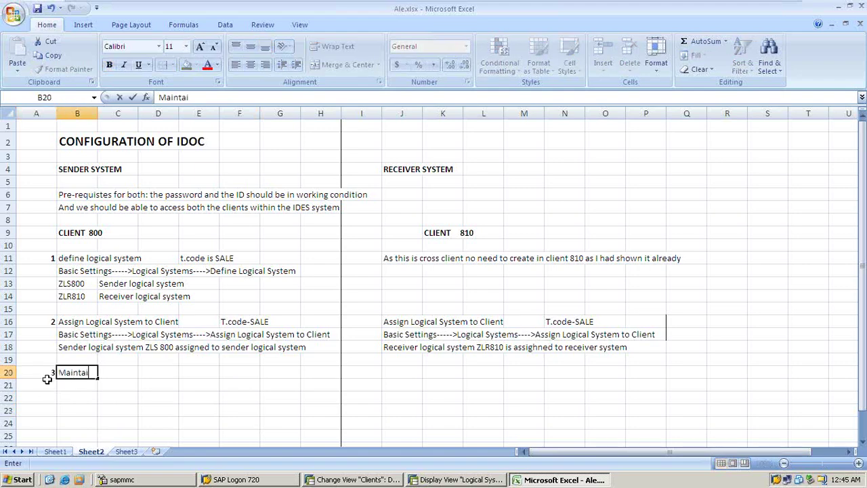
text(n RFC destinat)
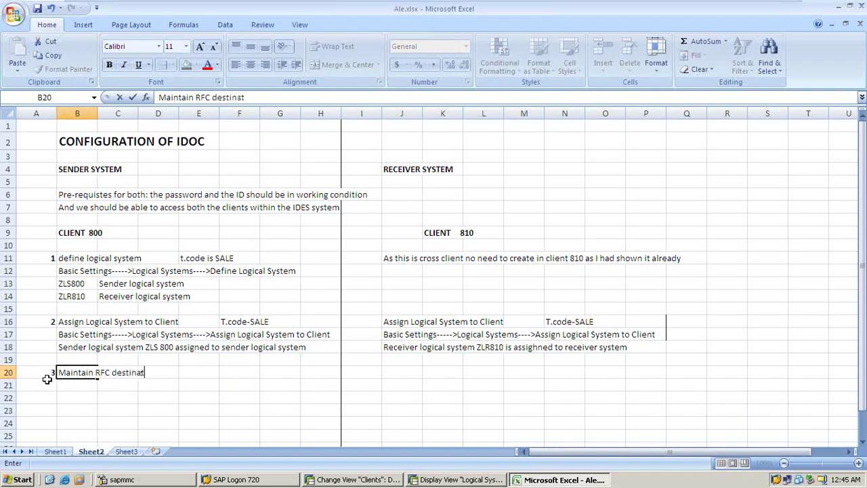
text(ion)
Enter "T.code - SM59" in cell F20 beside the RFC destination item.
key(Right)
key(Right)
key(Right)
key(Right)
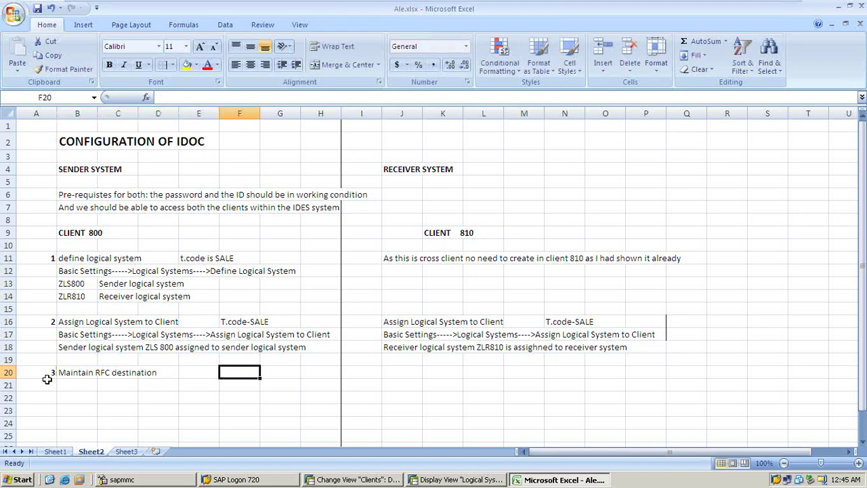
text(T.code)
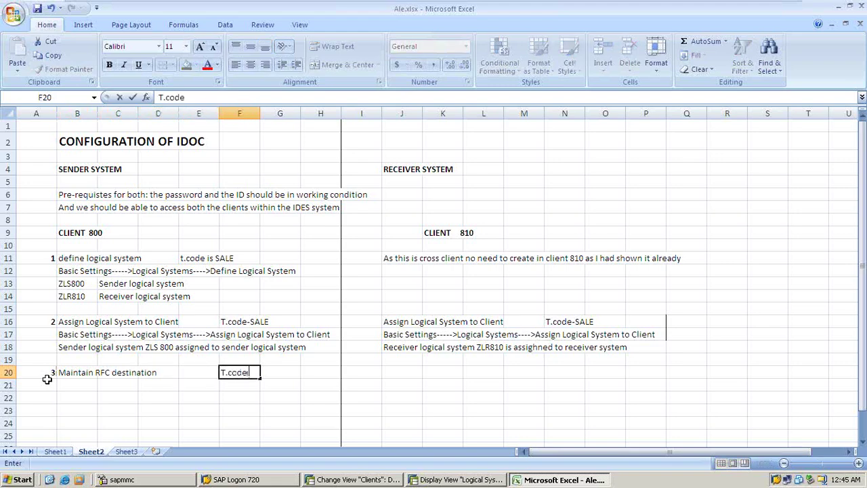
text( - SM59)
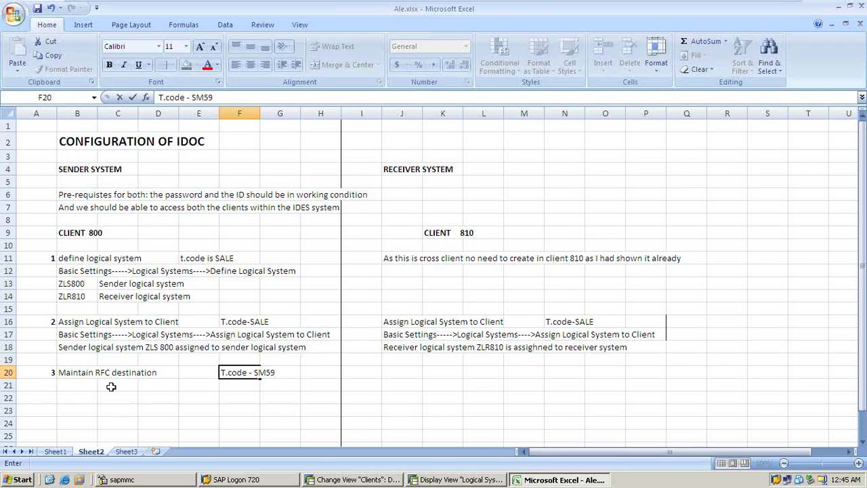
click(74, 386)
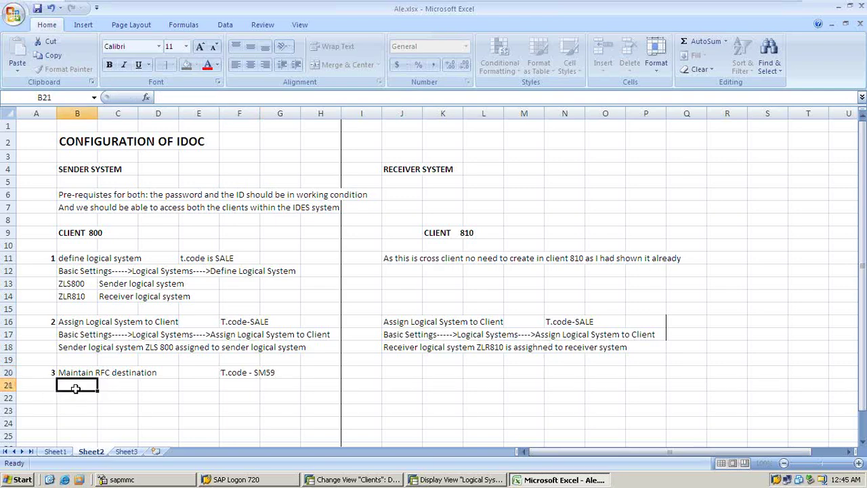
Switch to the SAP client settings session and go to transaction SM59 with /nsm59.
click(325, 479)
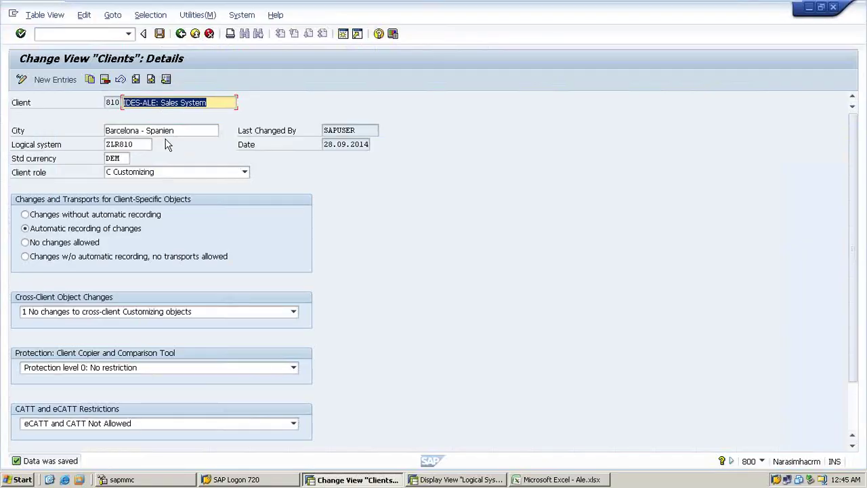
click(103, 33)
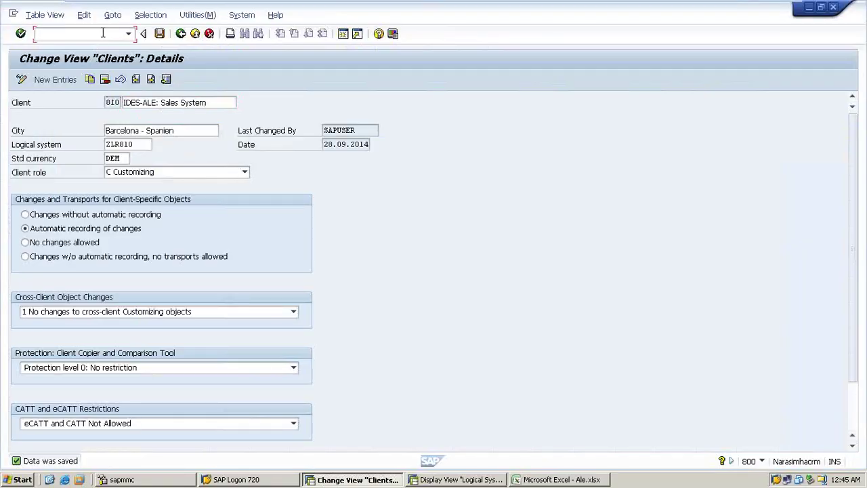
text(/nsm59)
key(Return)
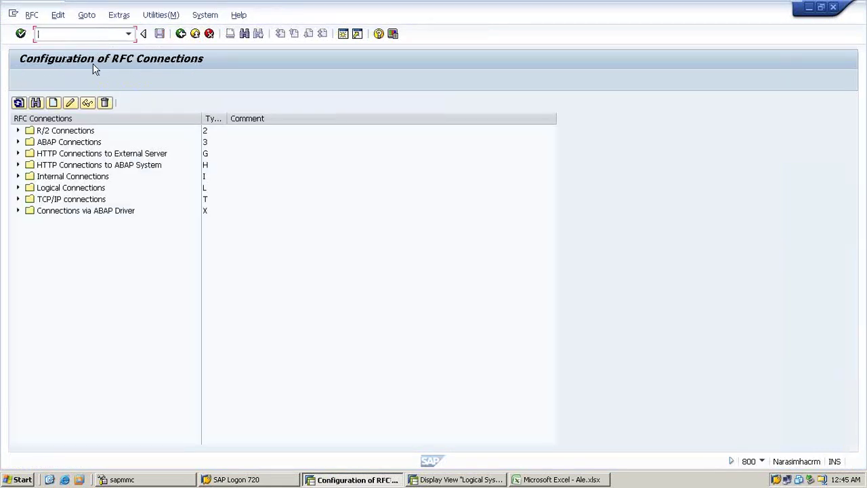
Create a new RFC destination under ABAP Connections and name it ZLR810.
click(63, 144)
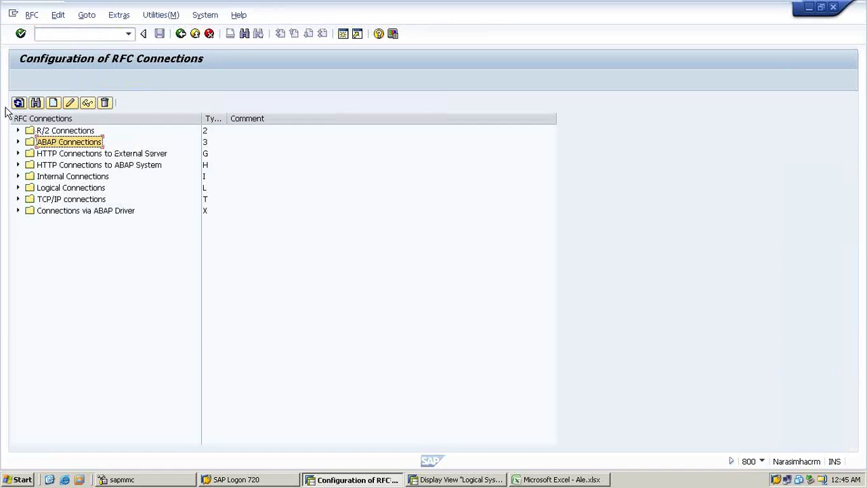
click(54, 103)
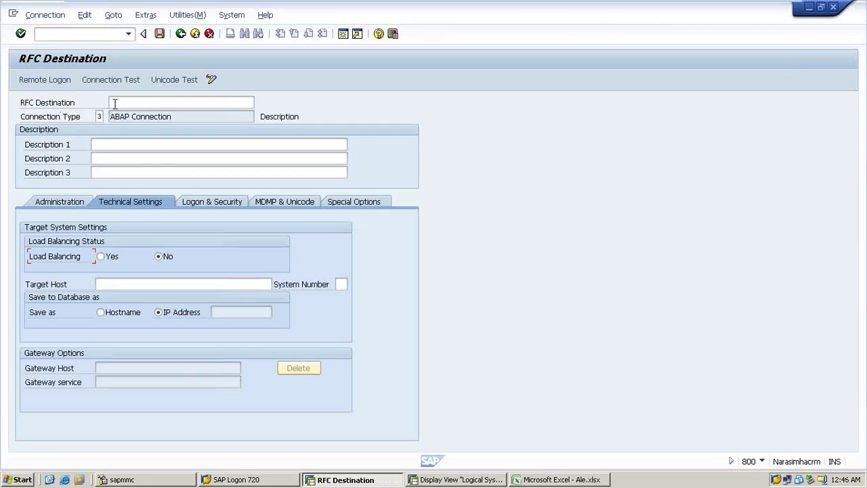
click(115, 102)
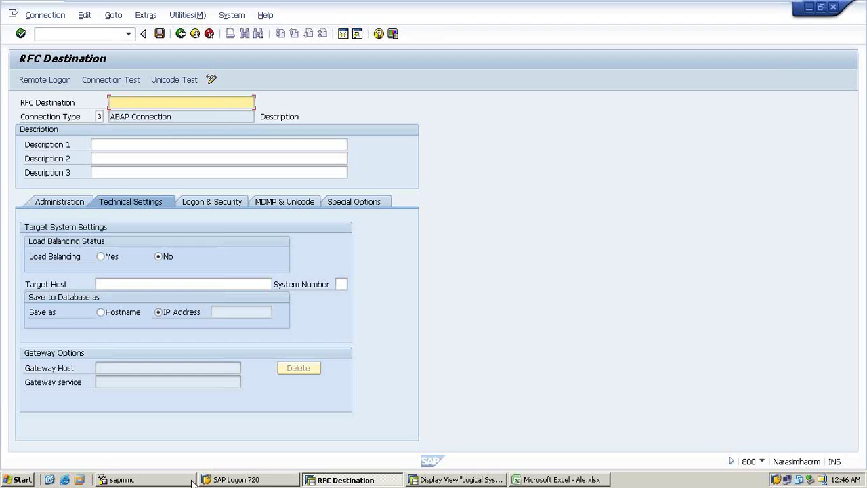
text(ZKR810)
key(BackSpace)
key(BackSpace)
key(BackSpace)
key(BackSpace)
key(BackSpace)
key(BackSpace)
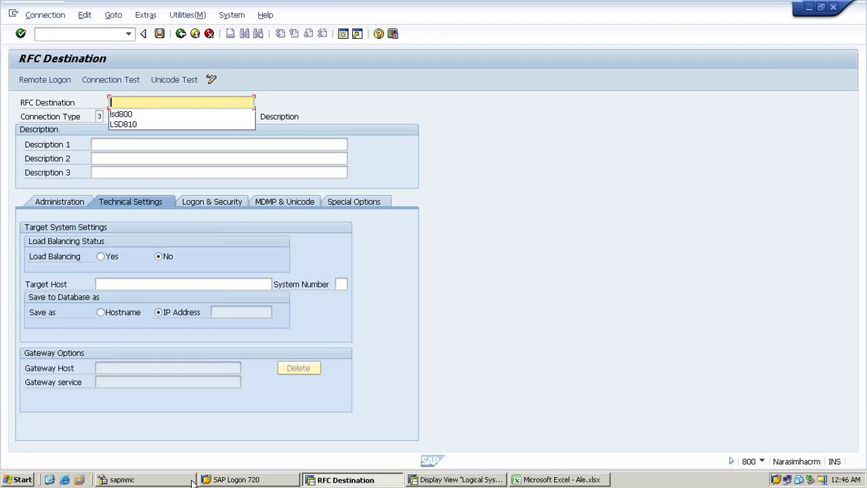
text(ZLR)
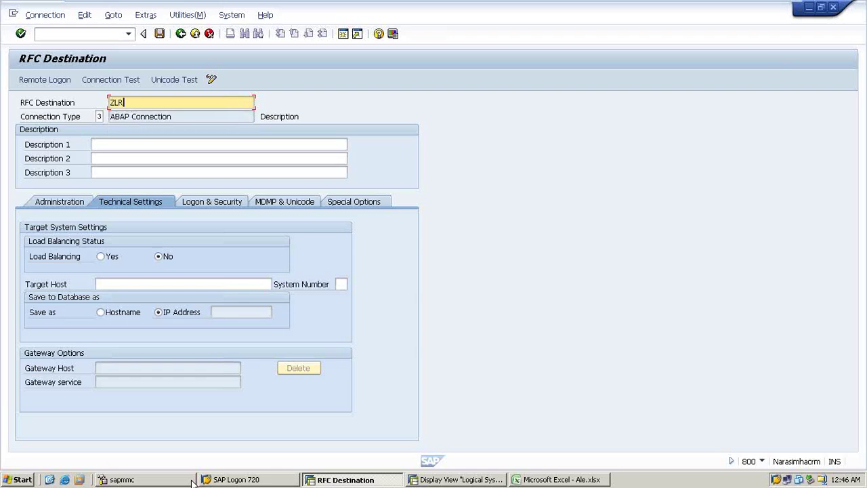
text(810)
Enter "Receiver logical system 810" as Description 1 of the new RFC destination and confirm the entries.
click(123, 143)
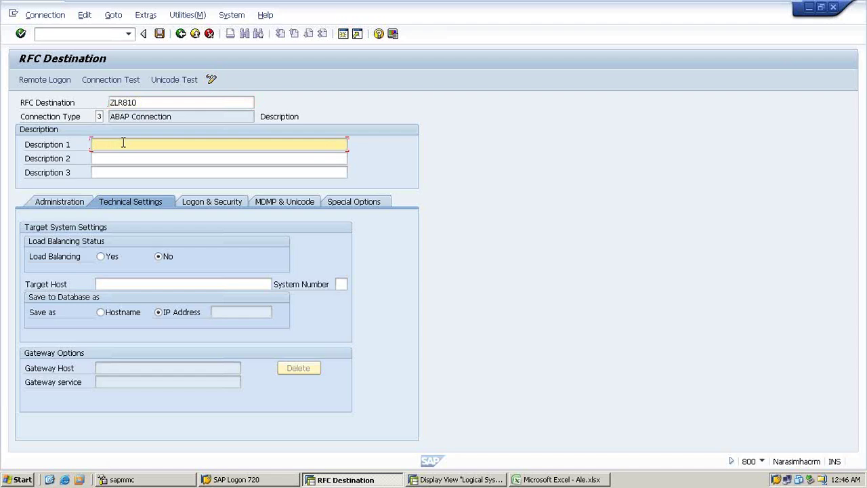
text(Receiver logical system 810)
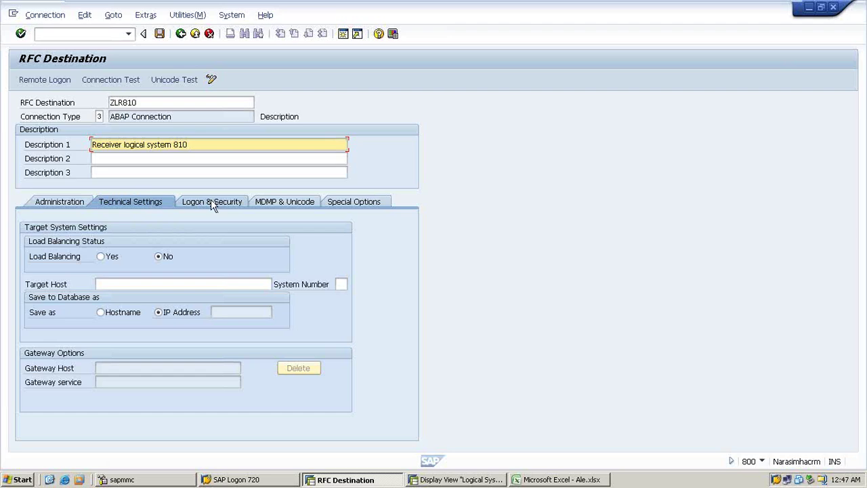
key(Return)
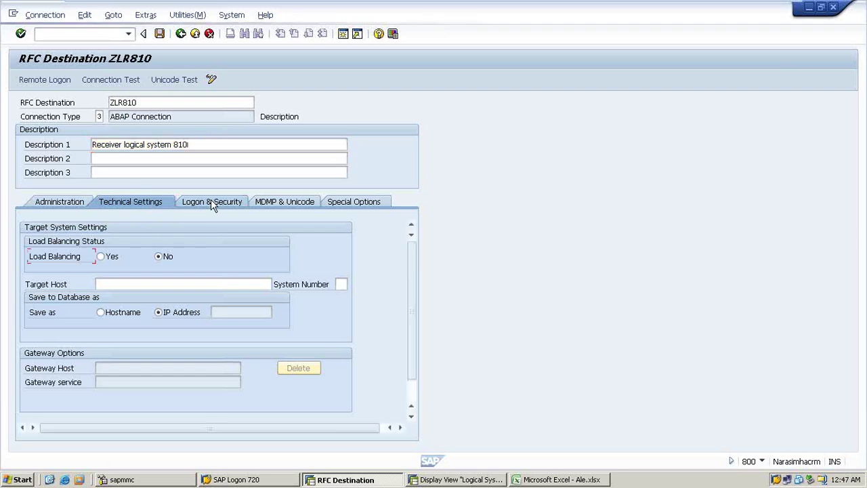
Set the destination's logon data to language en, client 810, user sapuser and the account password, then save the destination.
click(211, 201)
scroll(177, 300, down, 1)
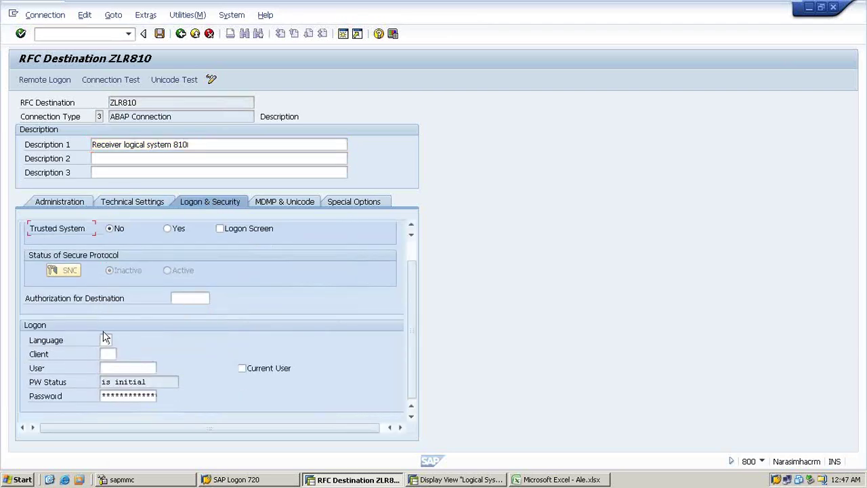
click(105, 339)
text(en)
key(Tab)
text(810)
key(Tab)
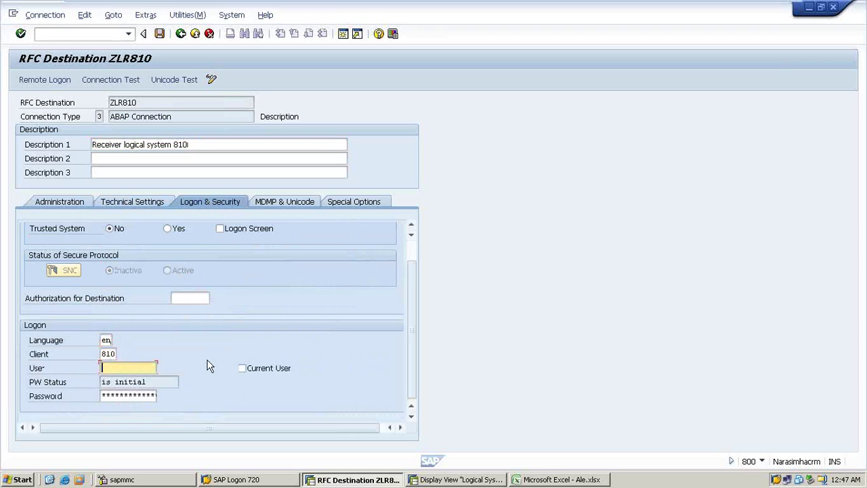
text(sapuser)
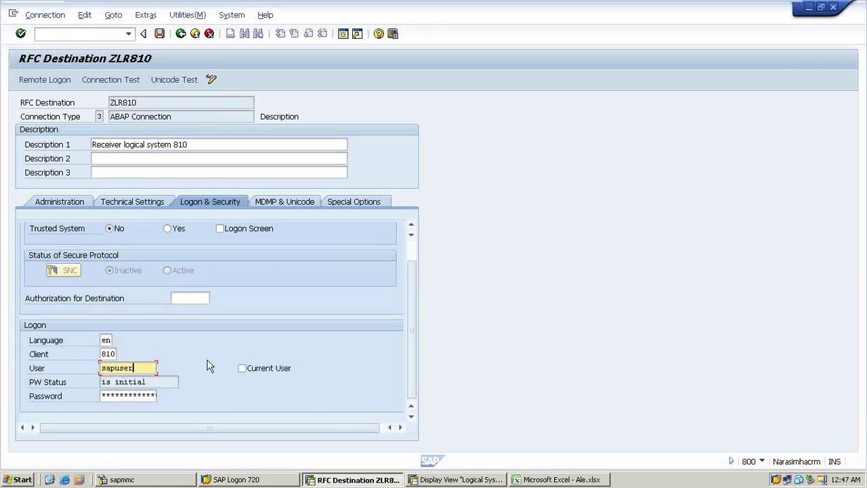
key(Tab)
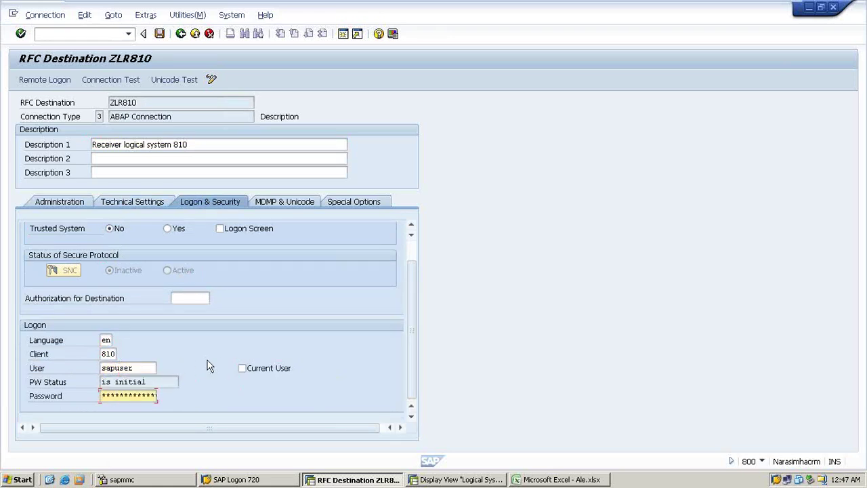
text(********)
click(160, 34)
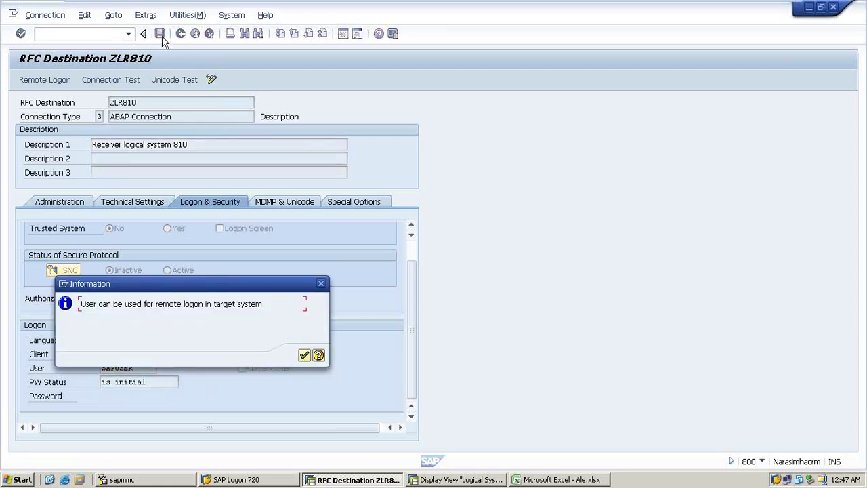
click(304, 355)
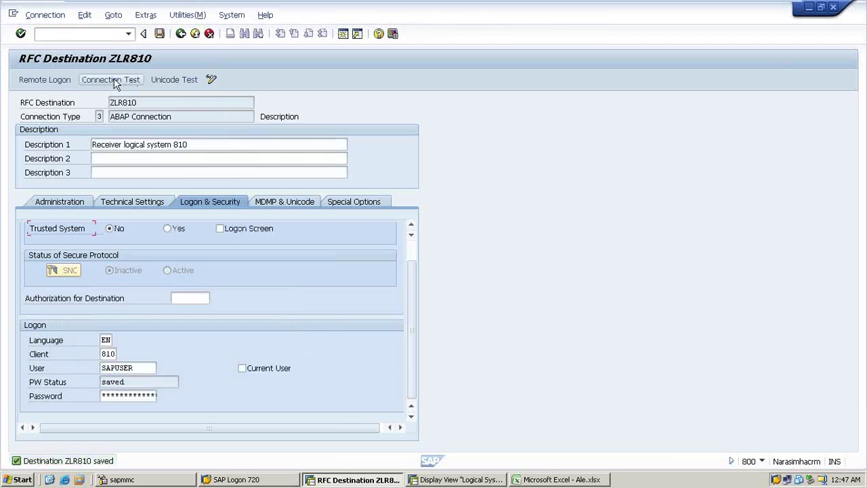
Run the connection test and the remote logon for destination ZLR810, returning to the destination after each.
click(116, 82)
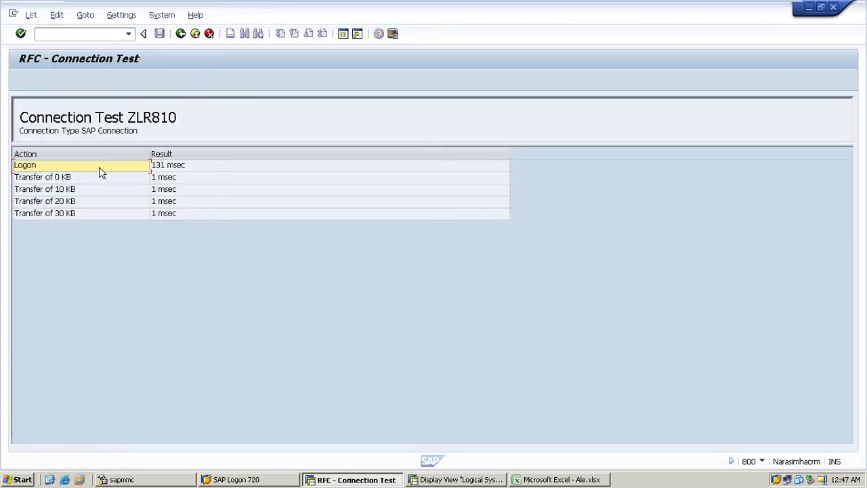
click(181, 37)
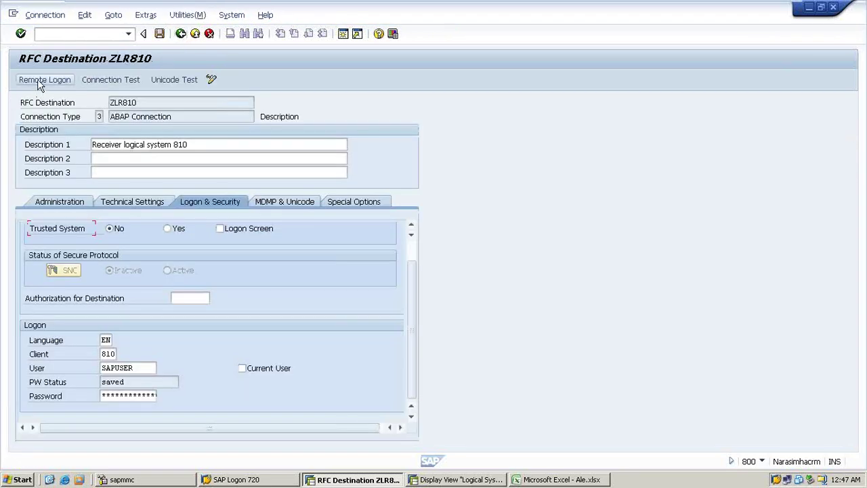
click(41, 80)
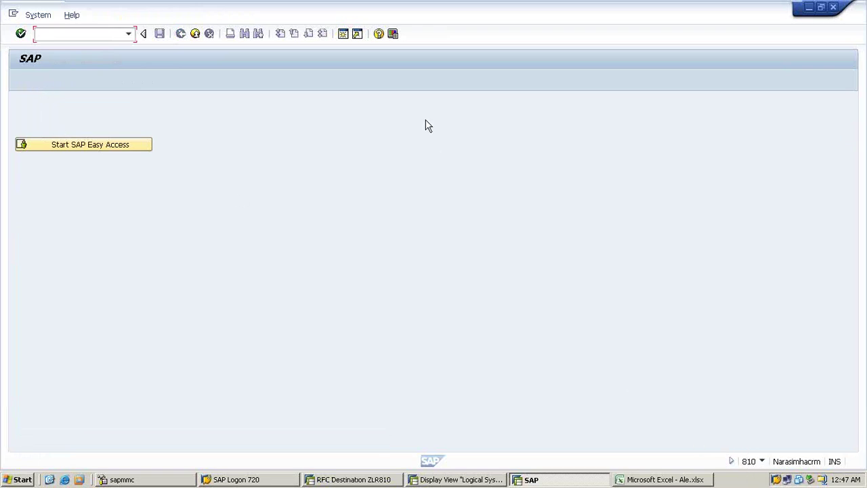
click(195, 34)
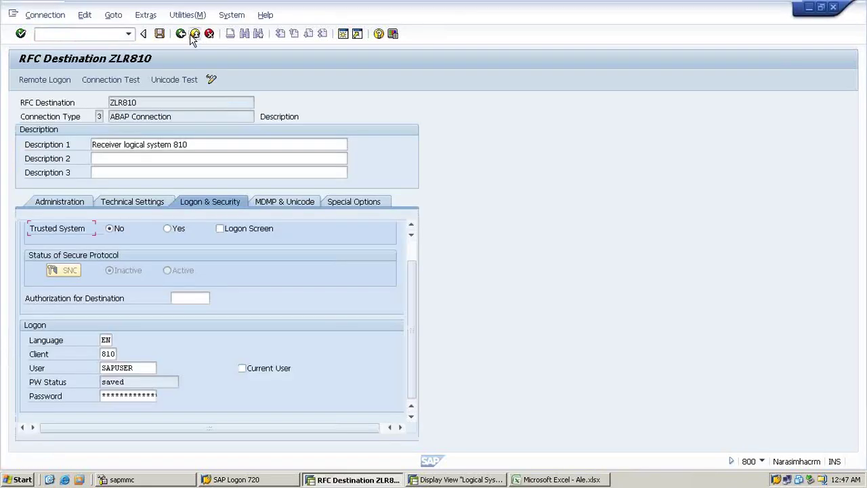
Switch to the Excel sheet and enter "Execute the t.code SM59 and then Create a RFC destination" in cell B21.
click(577, 479)
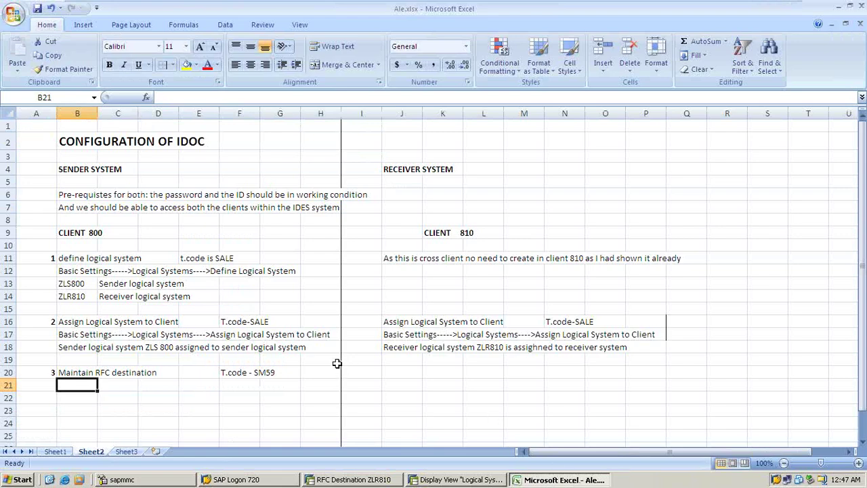
text(Execu)
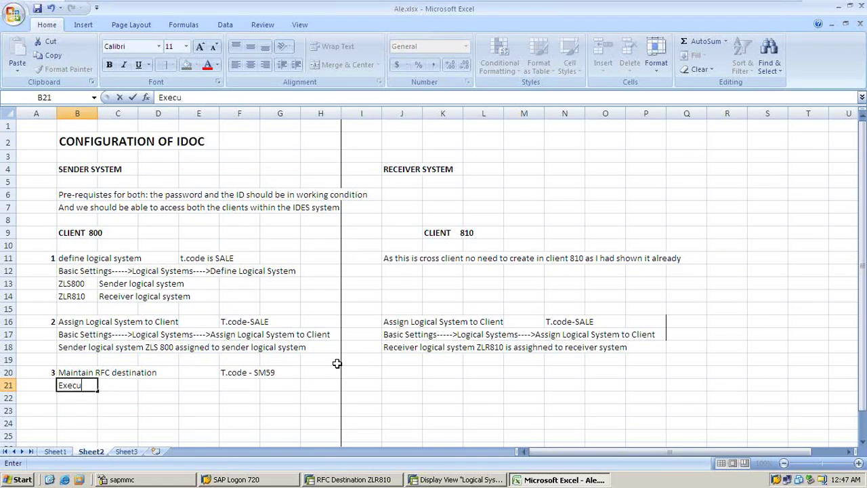
text(te the t.cod)
text(e )
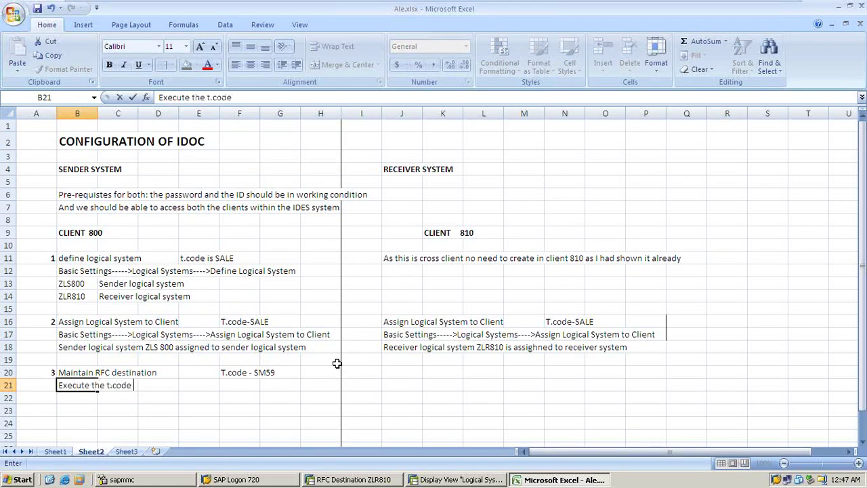
text(SM59 and then )
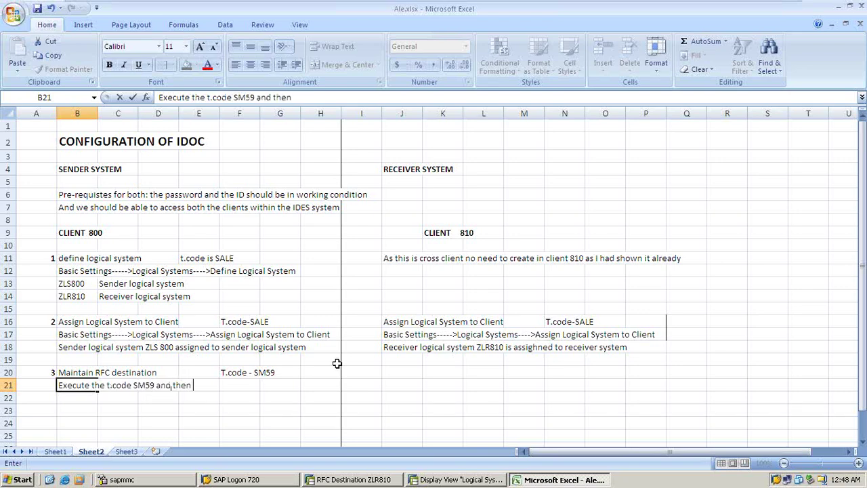
text(Create a RF)
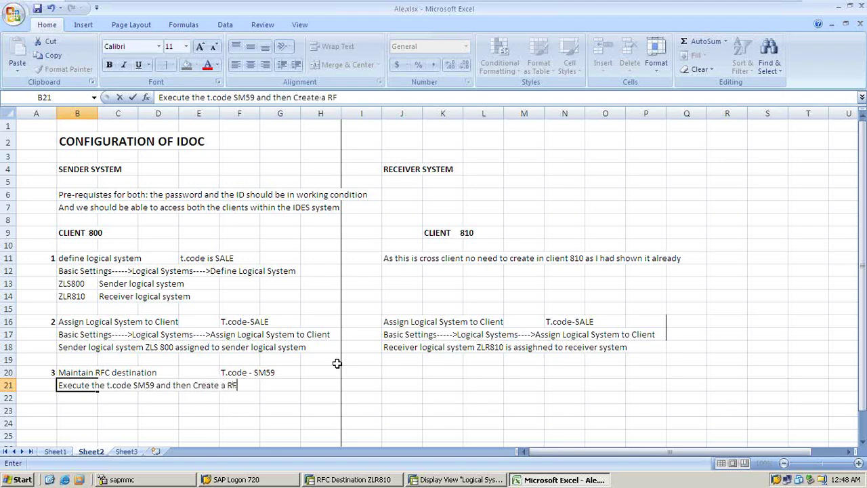
text(C destination)
key(Return)
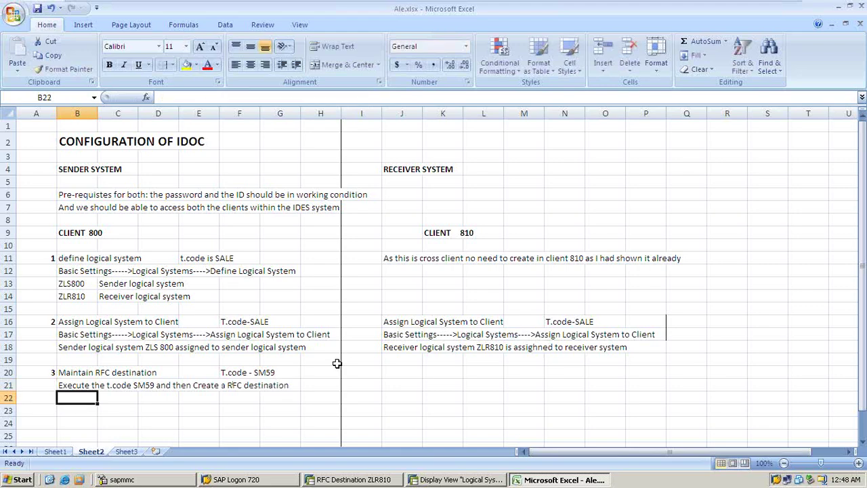
Enter "IN sender system we created the RFC for the receiver Logical System" in cell B22.
text(IN se)
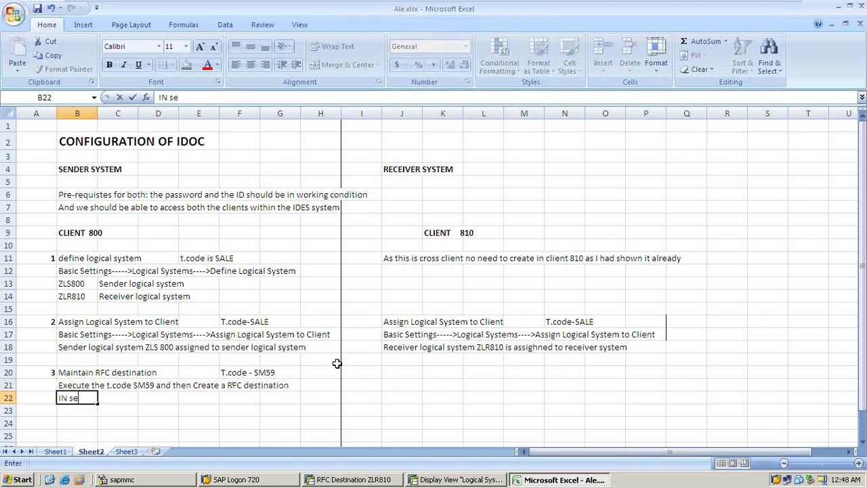
text(nder system we )
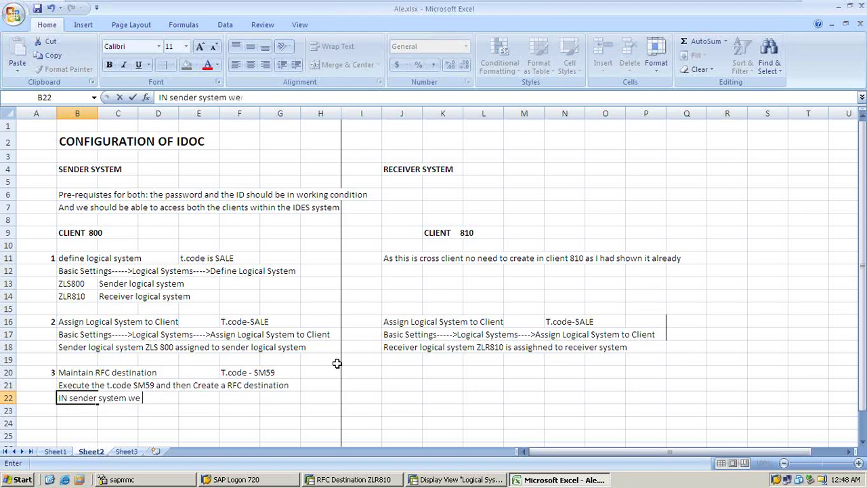
text(created the )
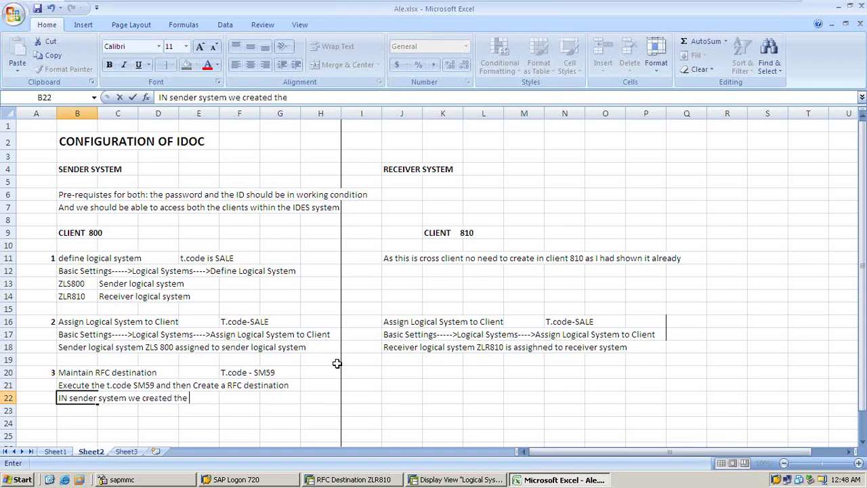
text(r)
key(BackSpace)
text(RFC for the E)
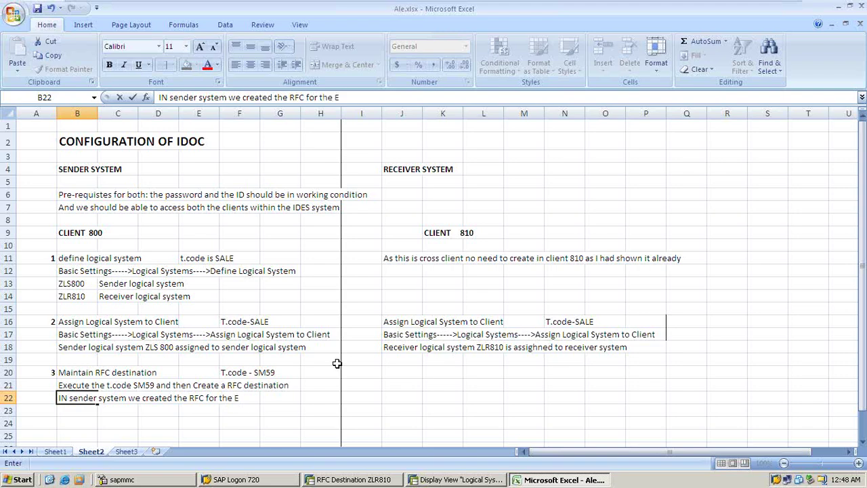
key(BackSpace)
text(receiver Log)
text(ical )
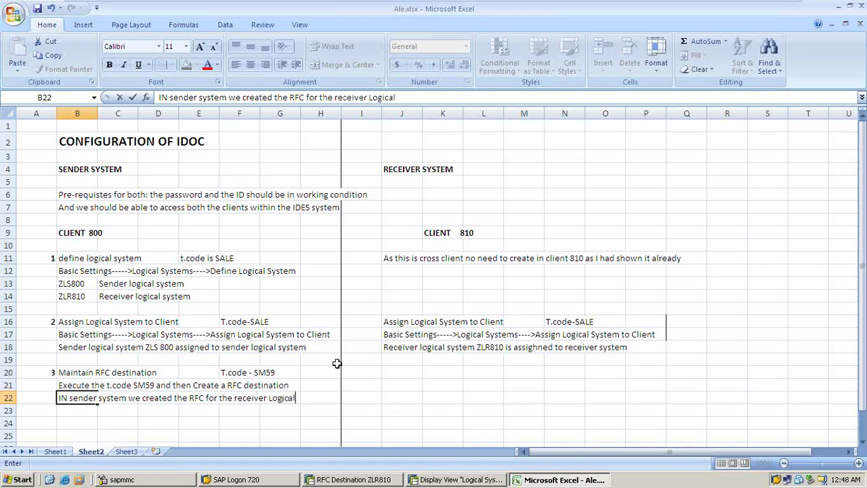
text(Sys)
key(BackSpace)
text(stem)
key(Return)
Enter the RFC destination name ZLR810 in cell B23.
text(Z)
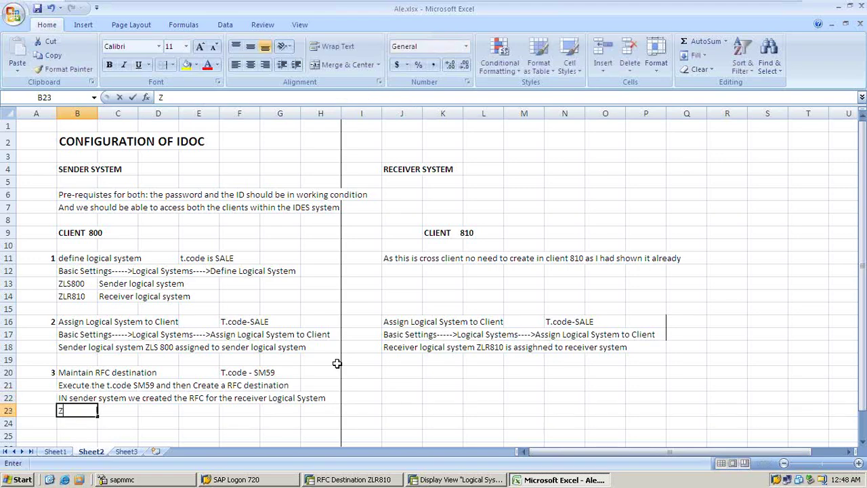
text(LR)
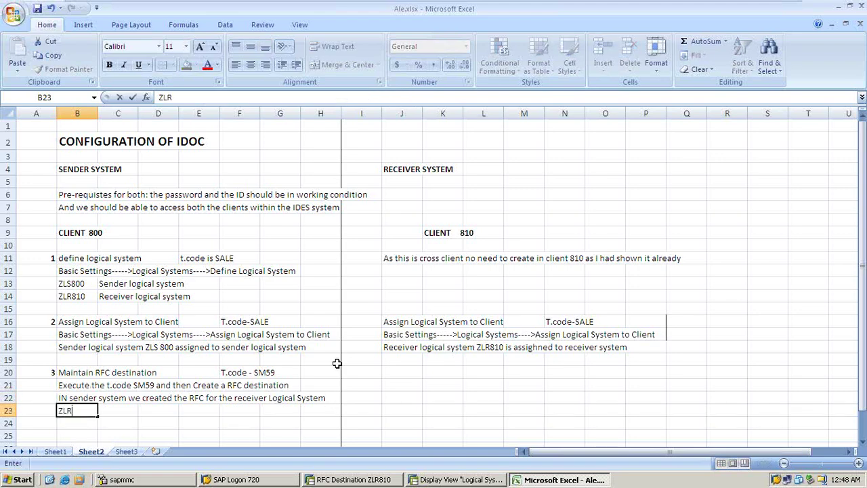
text(810)
key(Return)
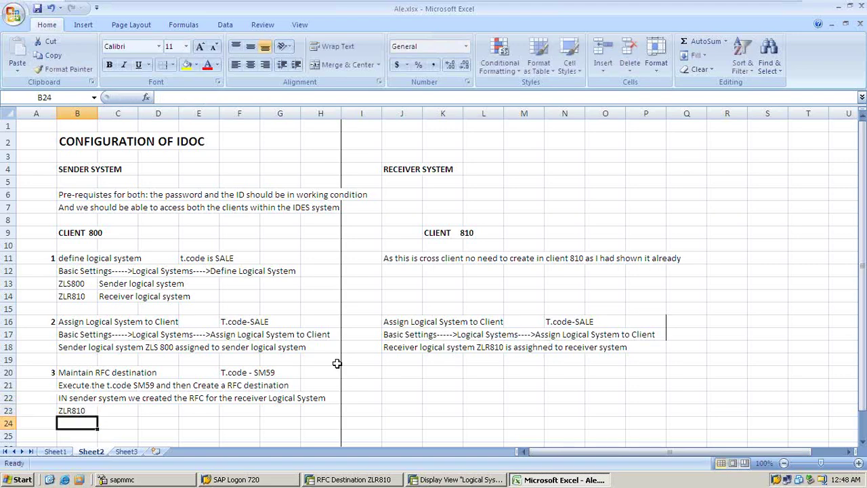
Enter "And all the basic connections need to be set up as shown in the screen." in cell B24.
text(A)
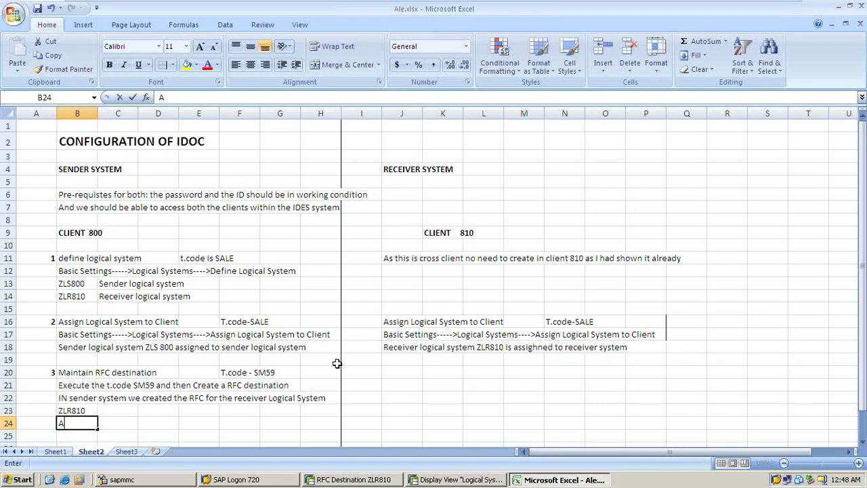
text(nd all)
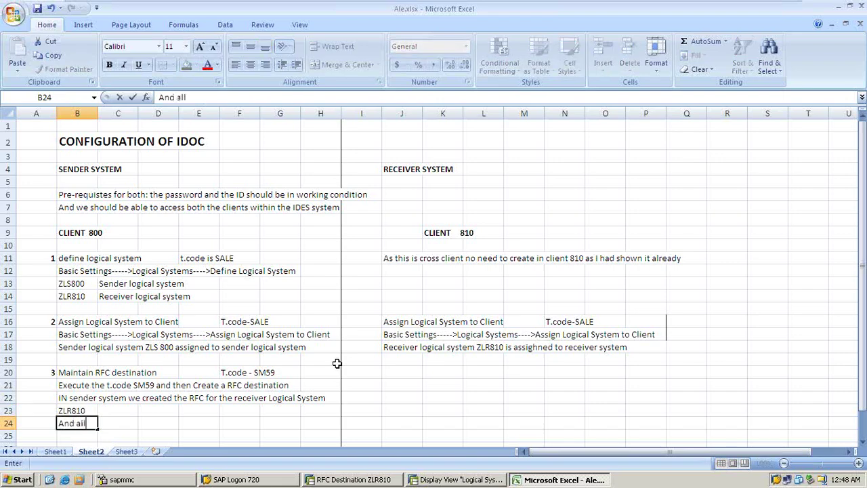
text( the basic connec)
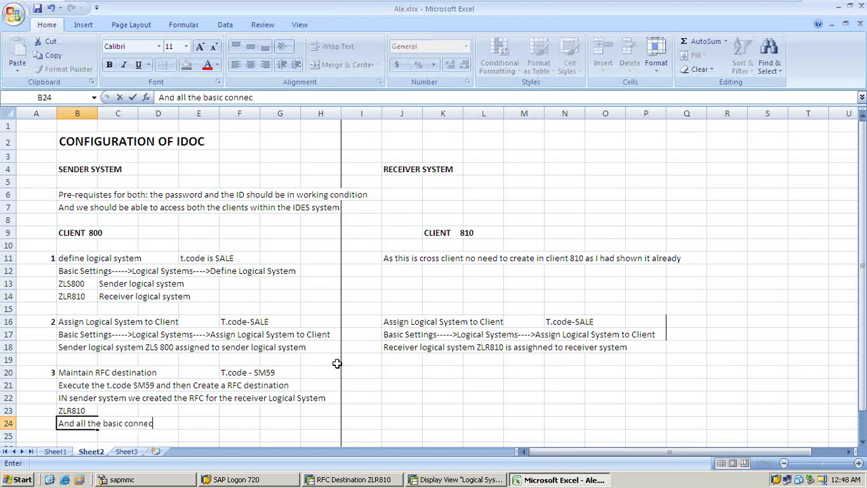
text(tions need to be )
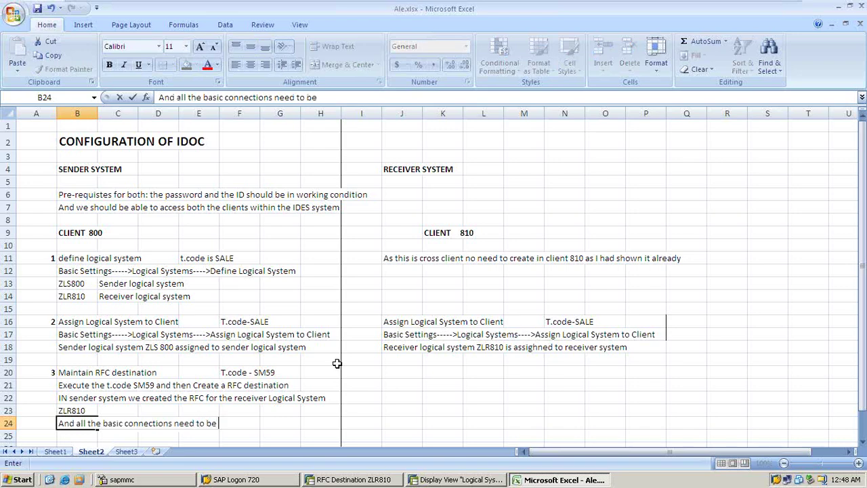
text(set up as sho)
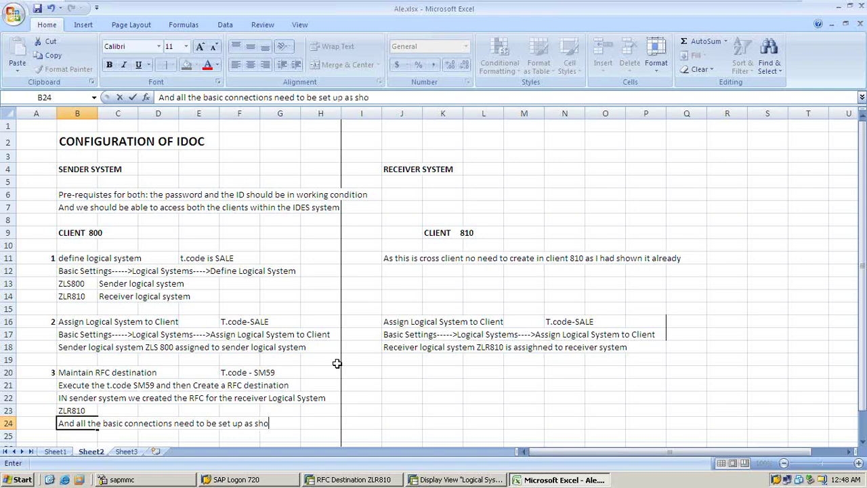
text(wn in the screen)
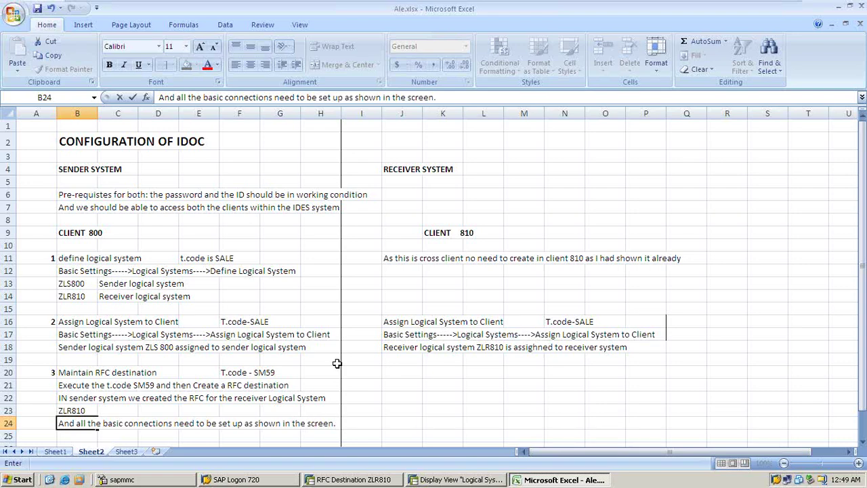
text(.)
key(Return)
Number the receiver system steps by entering 1 in cell I11, 2 in I16 and 3 in I20.
click(363, 256)
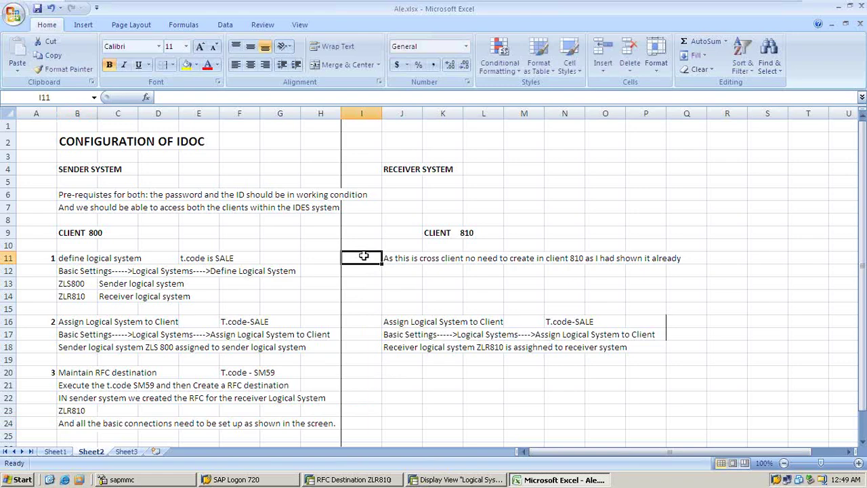
text(1)
click(366, 320)
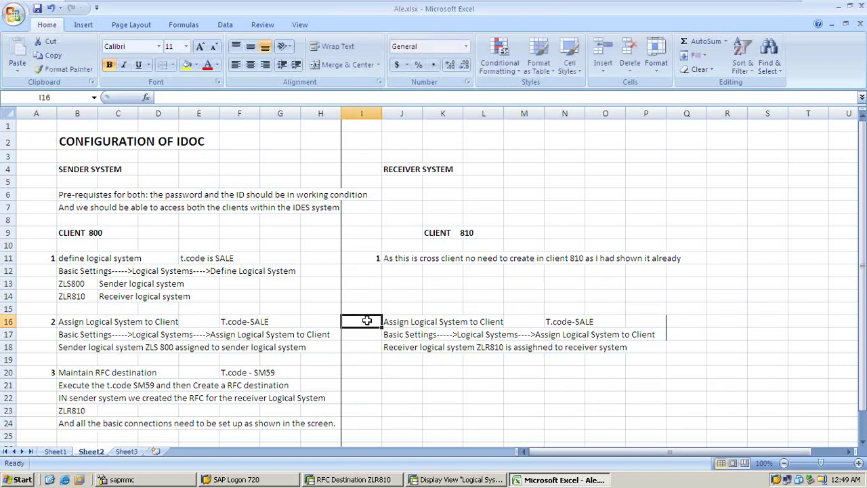
text(2)
click(368, 370)
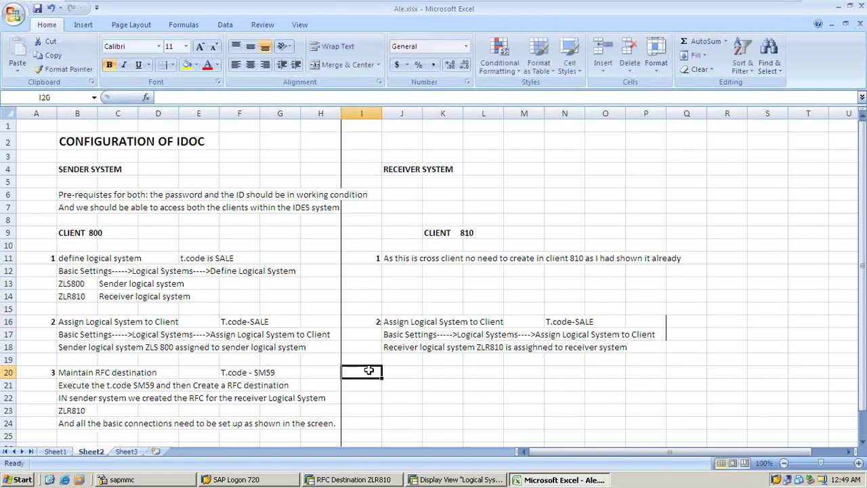
text(3)
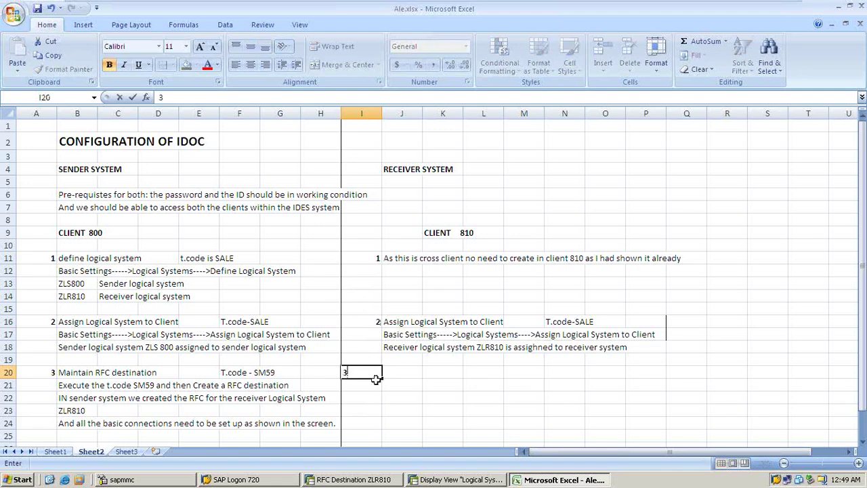
click(401, 371)
Switch to the SAP client 800 session, save RFC destination ZLR810 and return to SAP Easy Access.
click(392, 480)
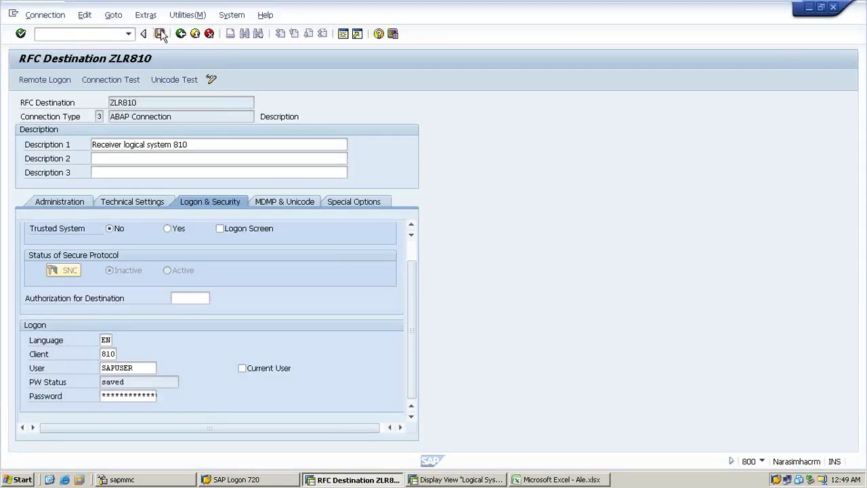
click(160, 34)
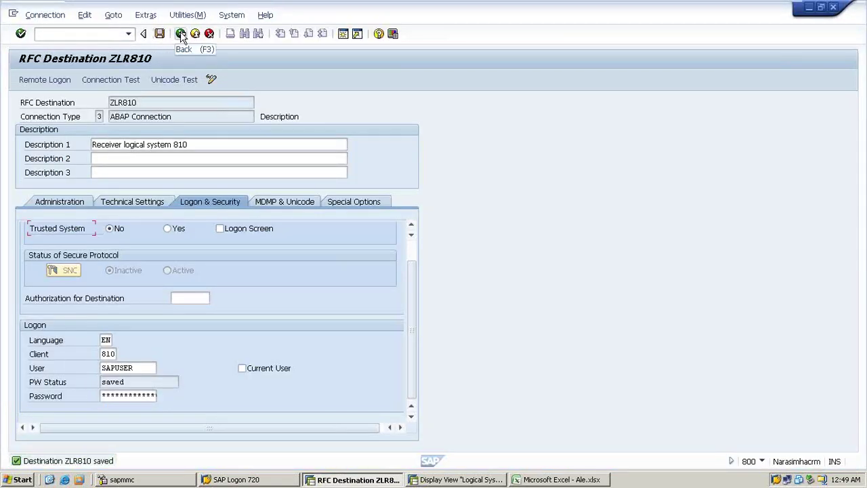
click(181, 34)
click(181, 34)
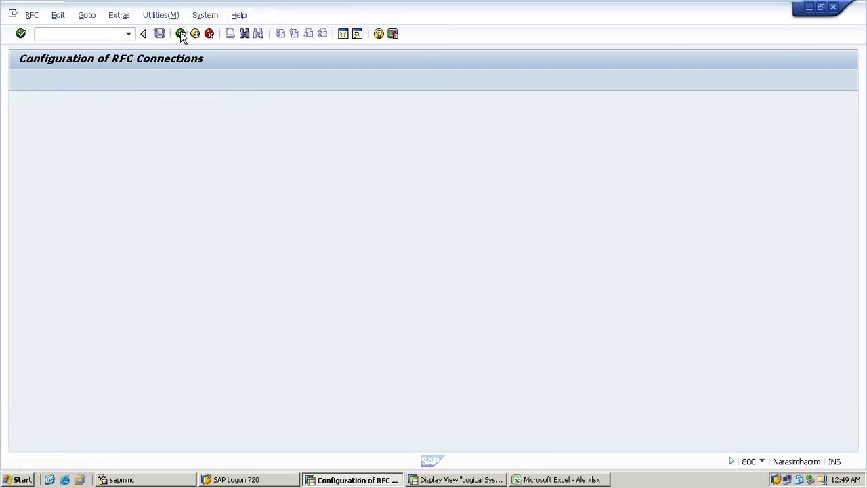
Switch to the other SAP session, leave the logical systems overview and start transaction SM59 in client 810.
click(440, 479)
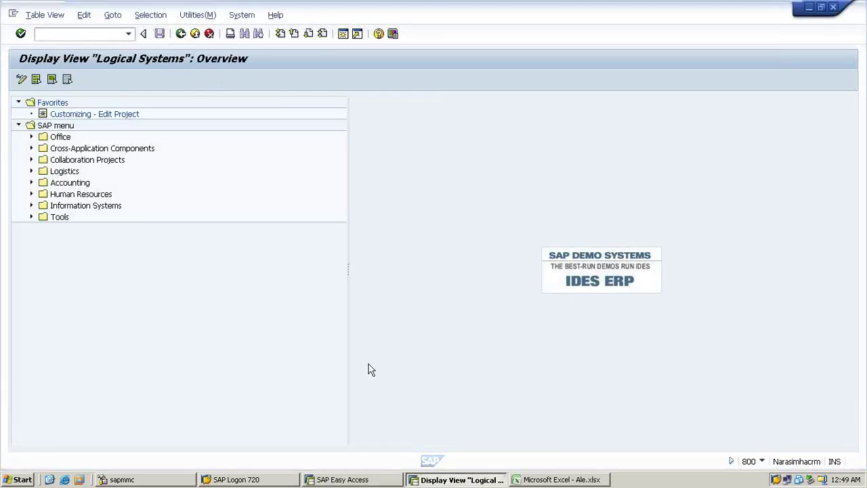
click(180, 34)
click(181, 34)
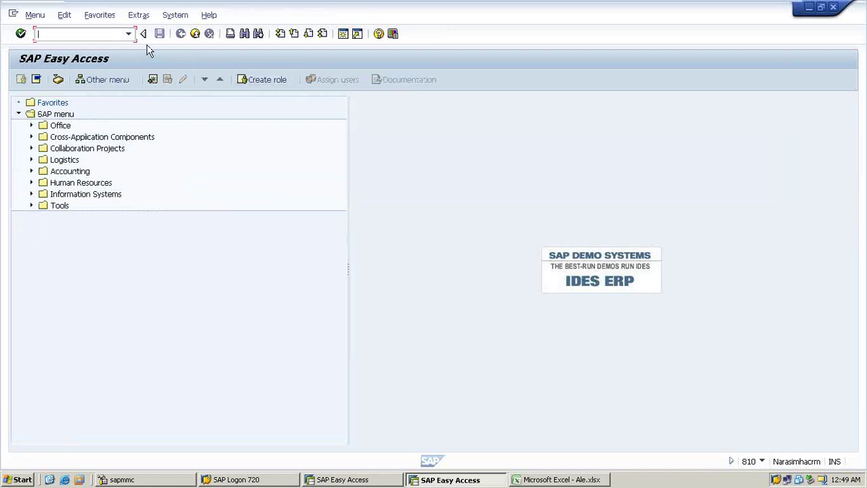
click(130, 36)
click(99, 47)
key(Return)
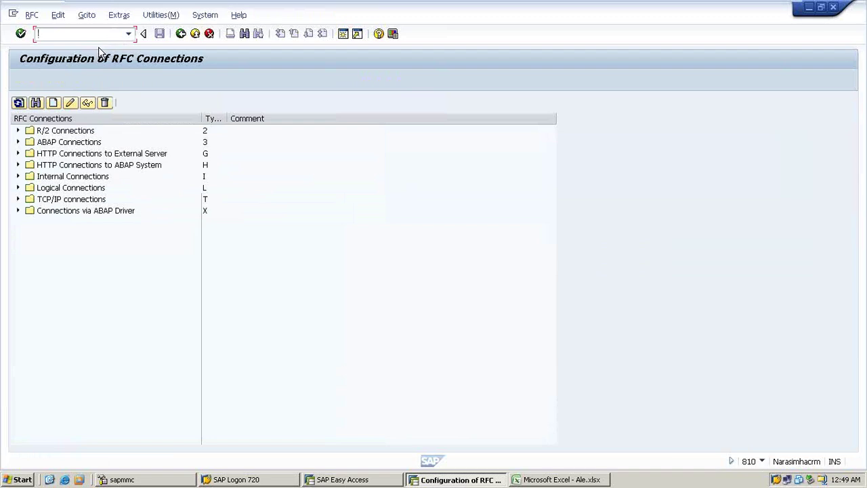
Create an ABAP connection RFC destination named ZLS800 with the first description "Sender Logical system 800".
click(59, 142)
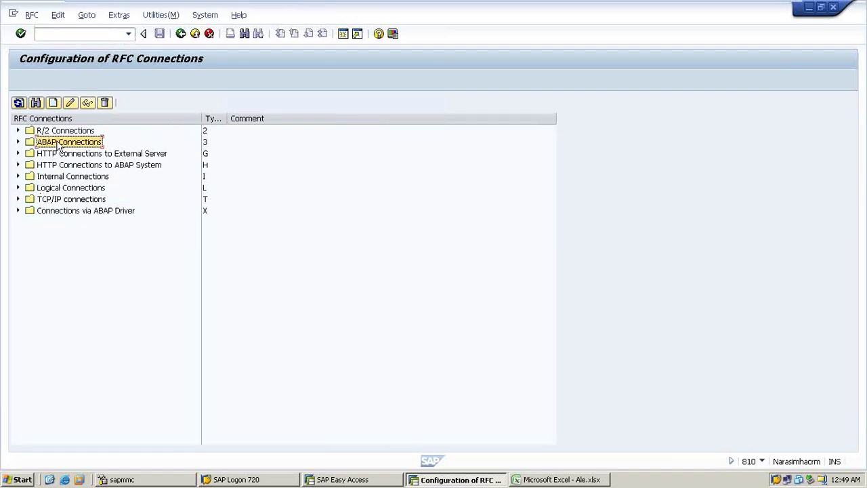
click(53, 103)
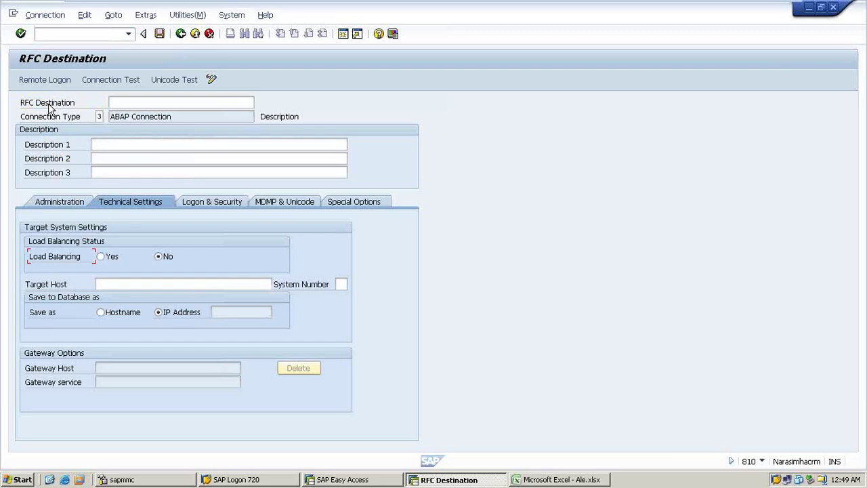
click(128, 102)
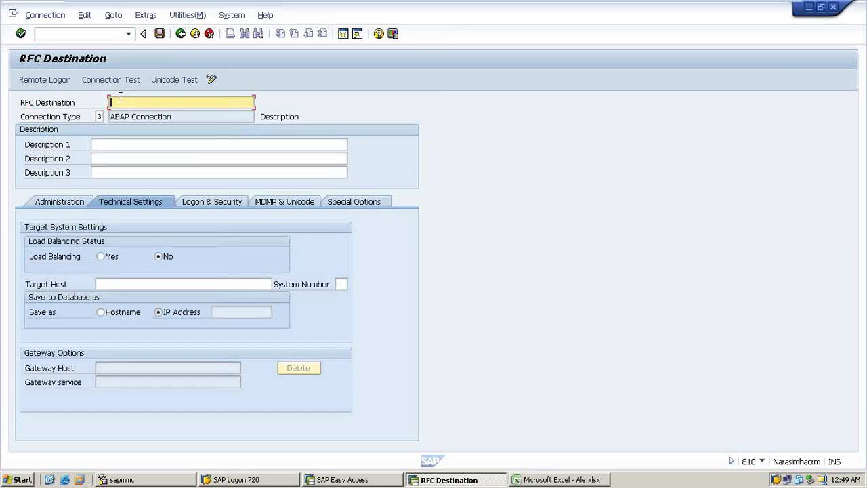
text(Z)
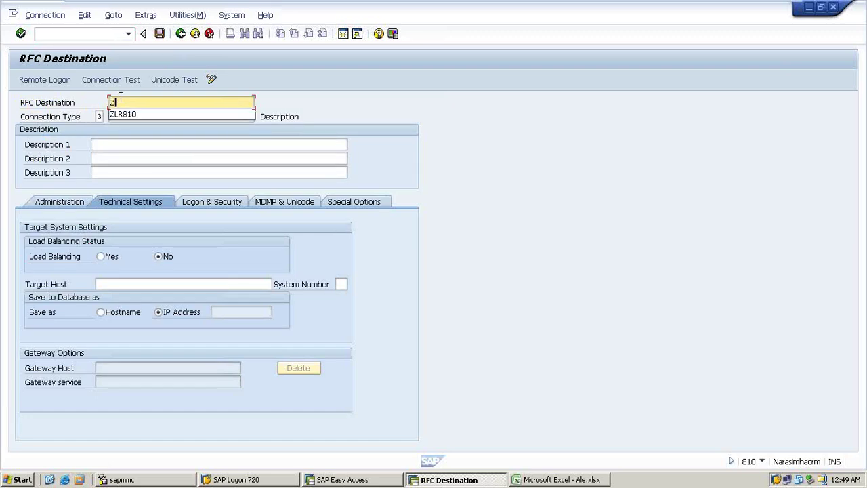
text(LS)
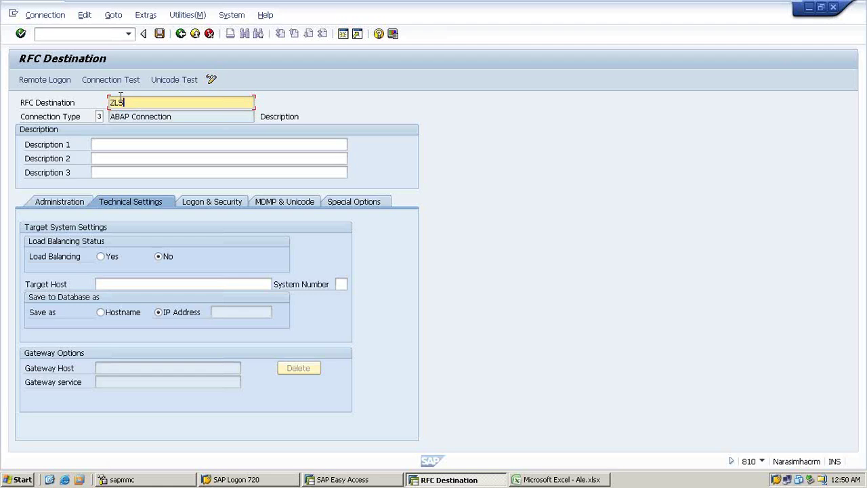
text(800)
click(129, 143)
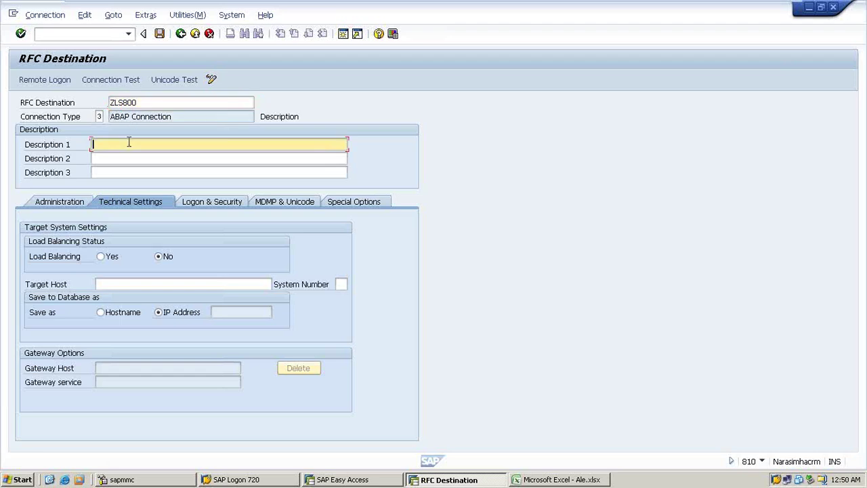
text(Sender Logical system 800)
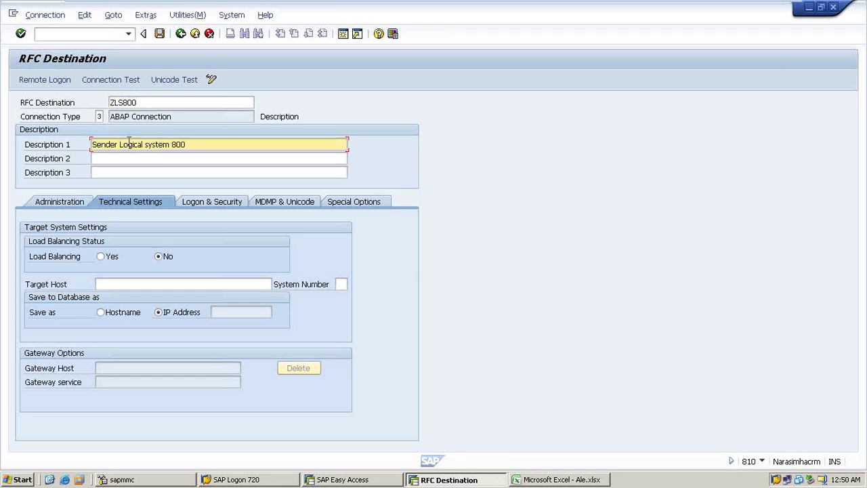
Set the logon data of ZLS800 to language EN, client 800 and user SAPUSER, enter the logon password, and save the destination.
click(221, 200)
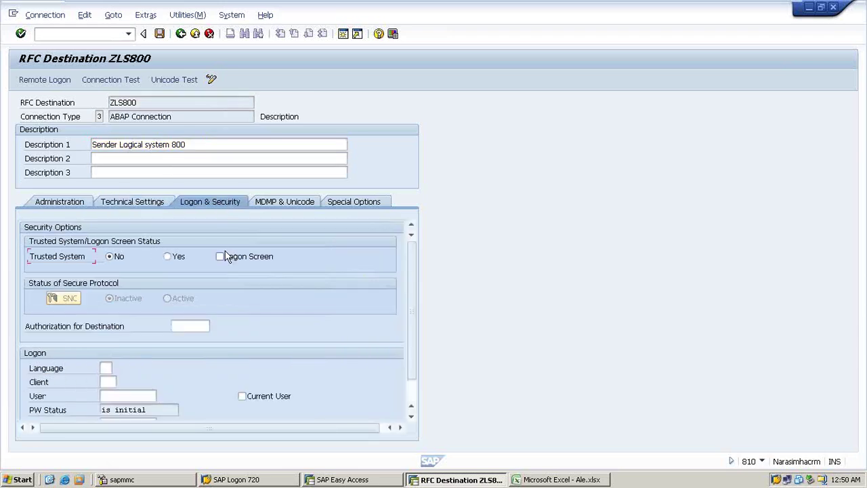
click(105, 366)
text(en)
key(Tab)
text(800)
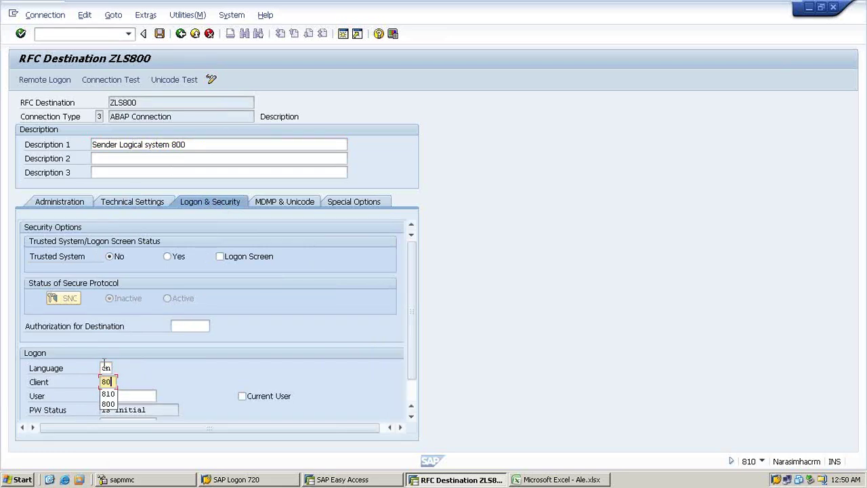
key(Tab)
text(sapuser)
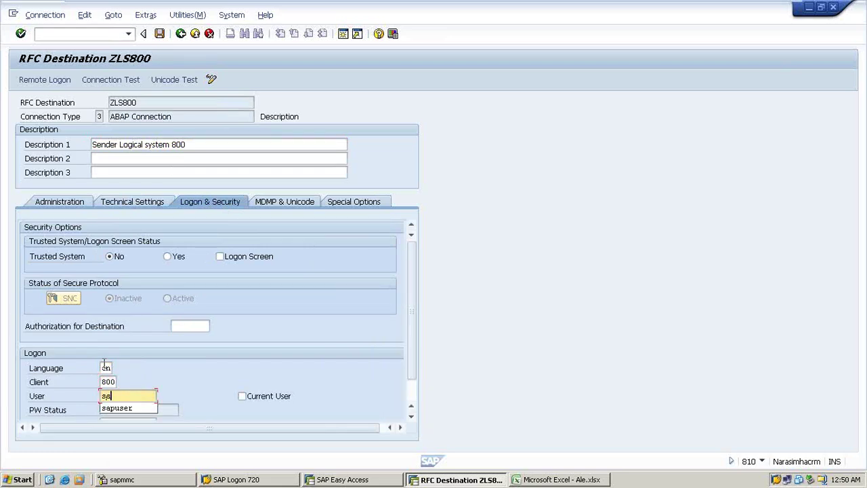
key(Tab)
key(Tab)
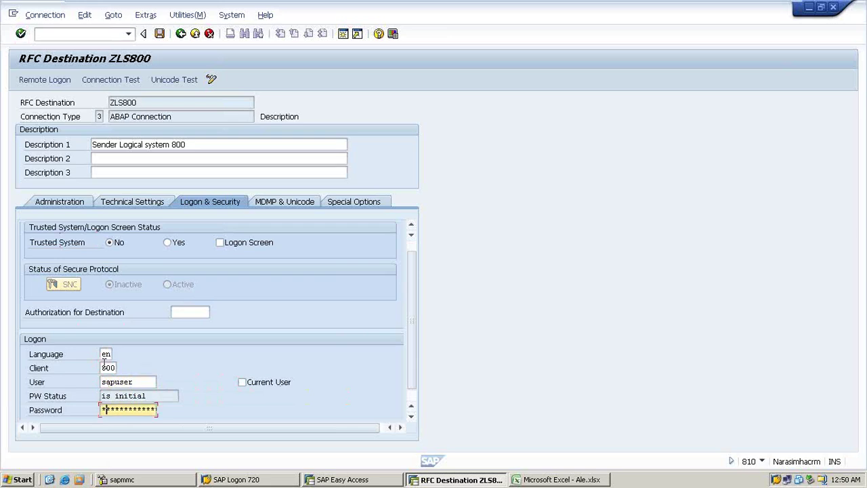
text(*****)
key(Return)
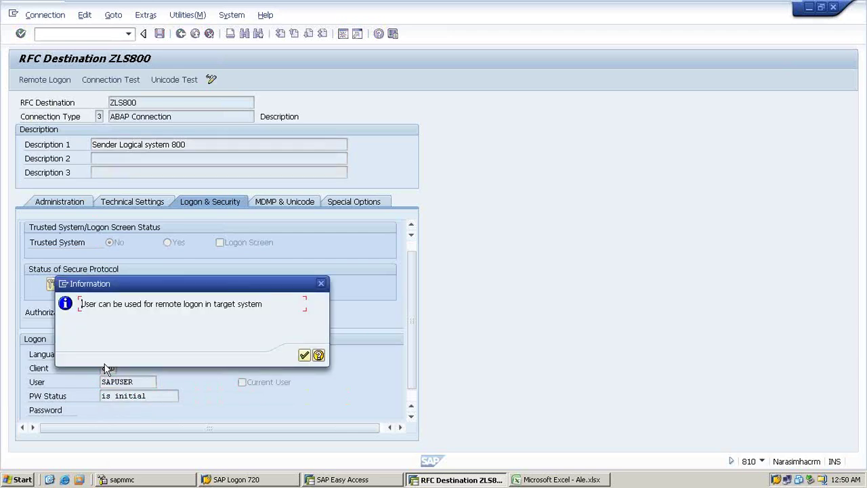
key(Return)
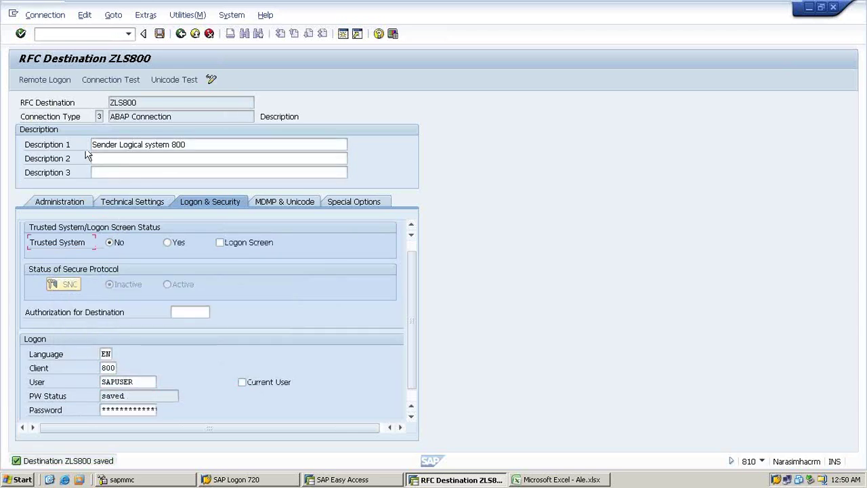
Run the connection test and the remote logon for destination ZLS800, returning to the destination after each.
click(108, 80)
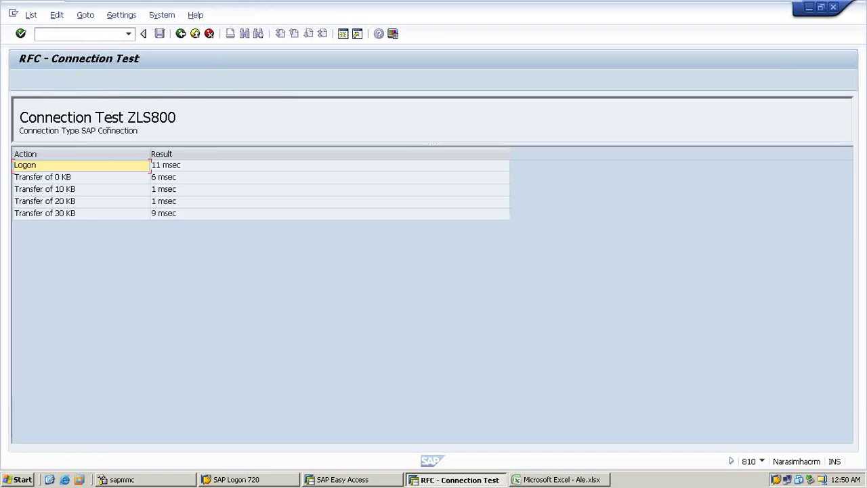
click(181, 34)
click(55, 83)
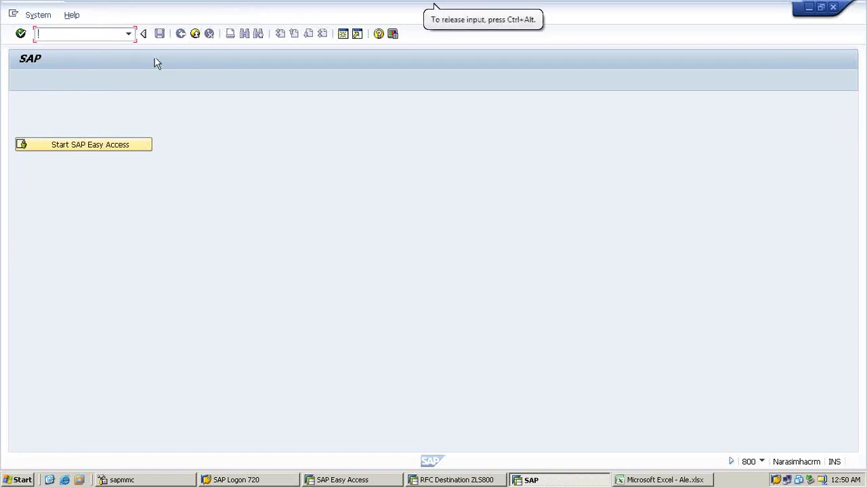
click(195, 34)
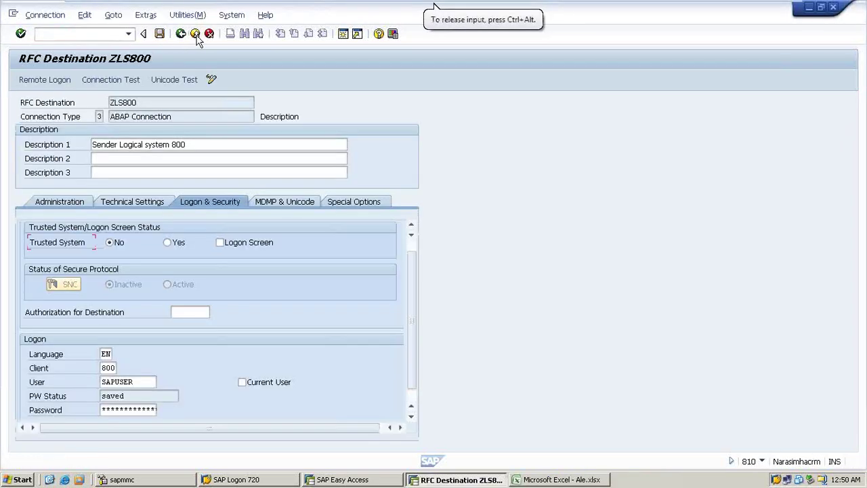
Leave the RFC configuration back to SAP Easy Access in client 810 and switch to the client 800 session.
click(195, 34)
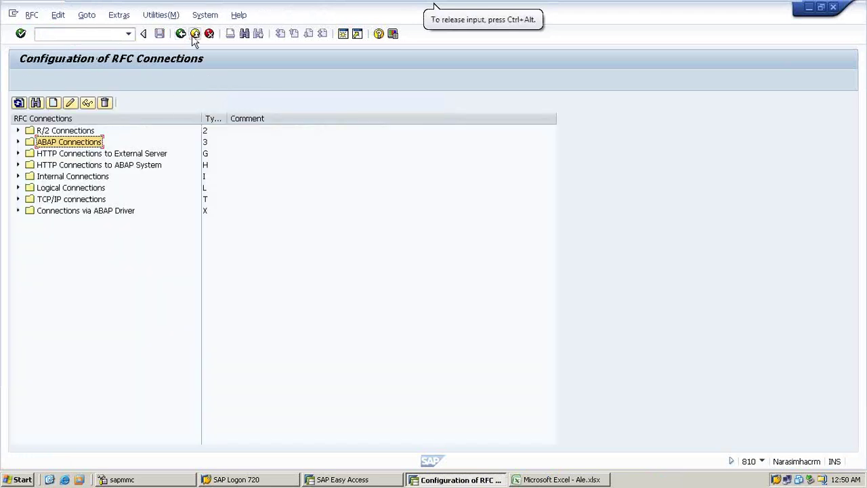
click(195, 34)
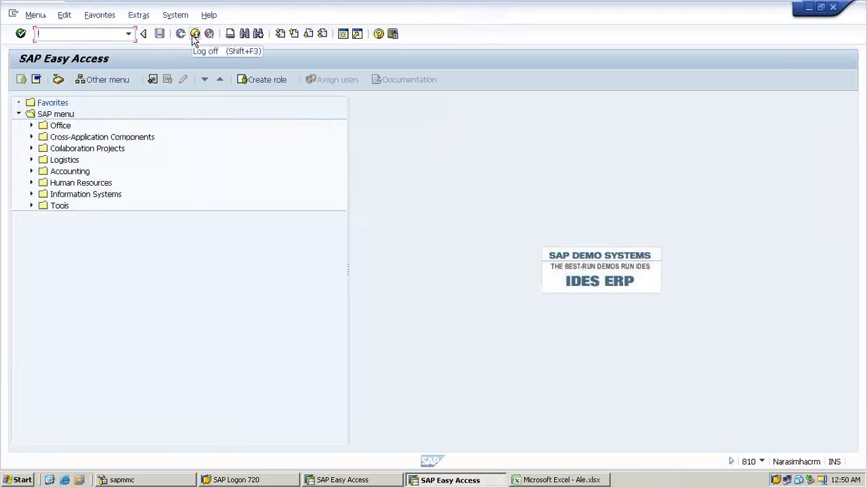
click(371, 480)
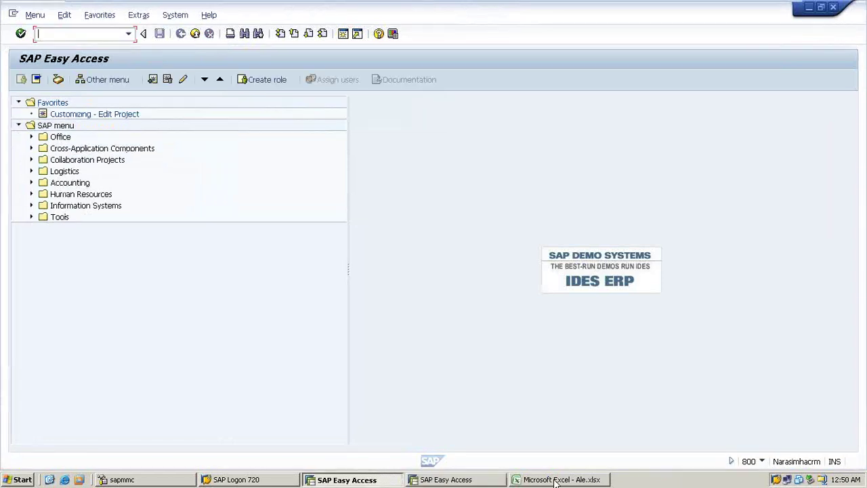
Switch to the Ale.xlsx workbook in Excel and copy the sender's RFC destination notes B20:H24 to the receiver section starting at J20.
click(559, 479)
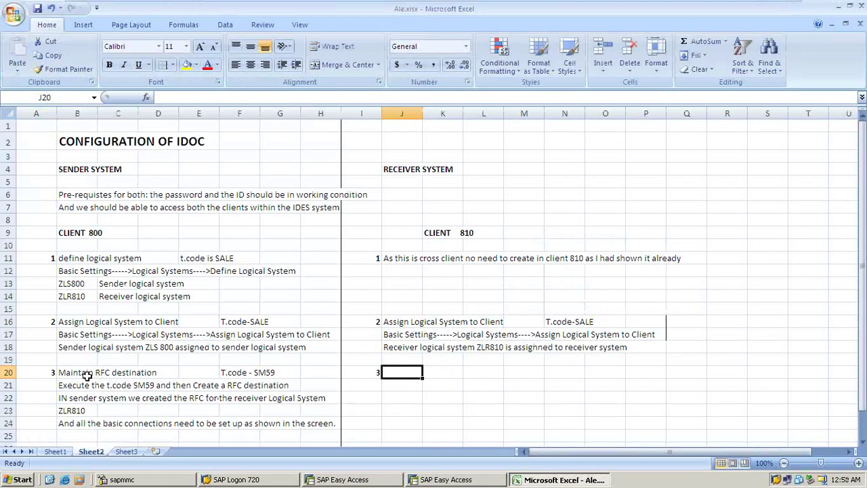
drag(79, 373, 318, 427)
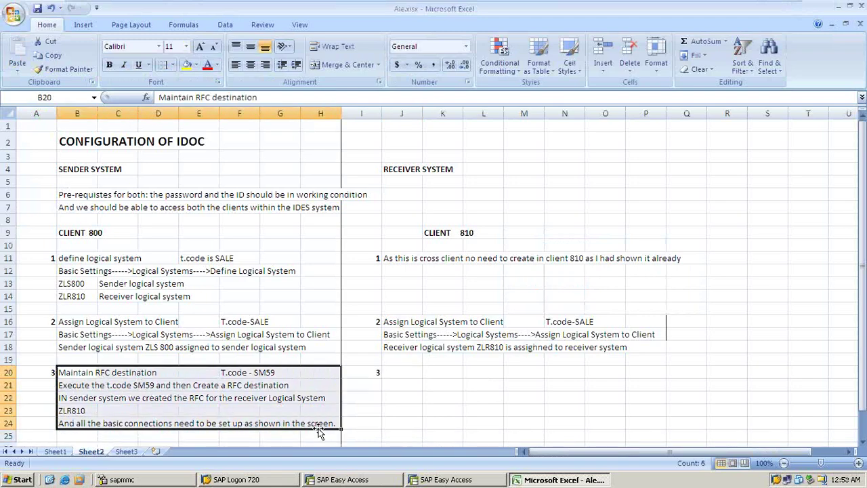
key(ctrl+c)
click(398, 371)
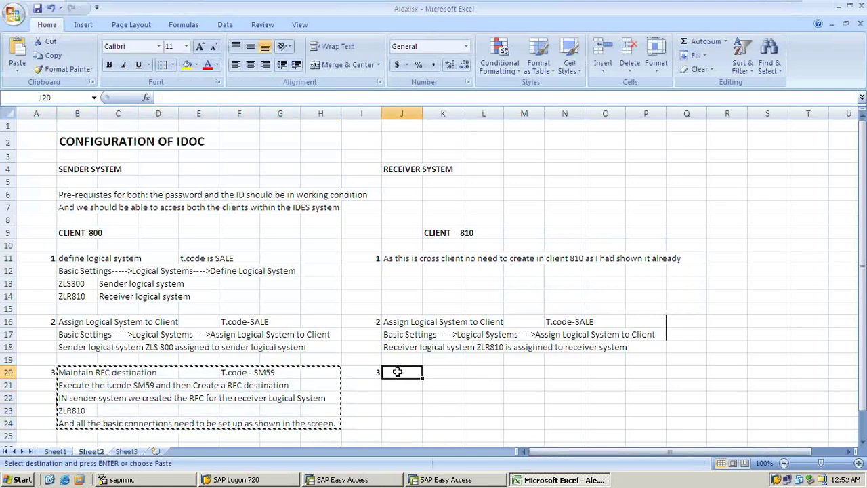
key(ctrl+v)
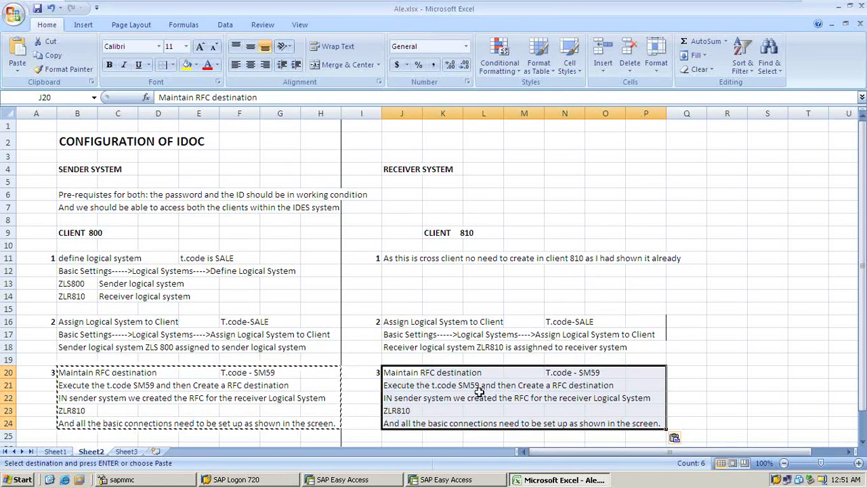
In cell J22 of the receiver notes, replace the word "sender" before "system" with "Receiver".
click(550, 400)
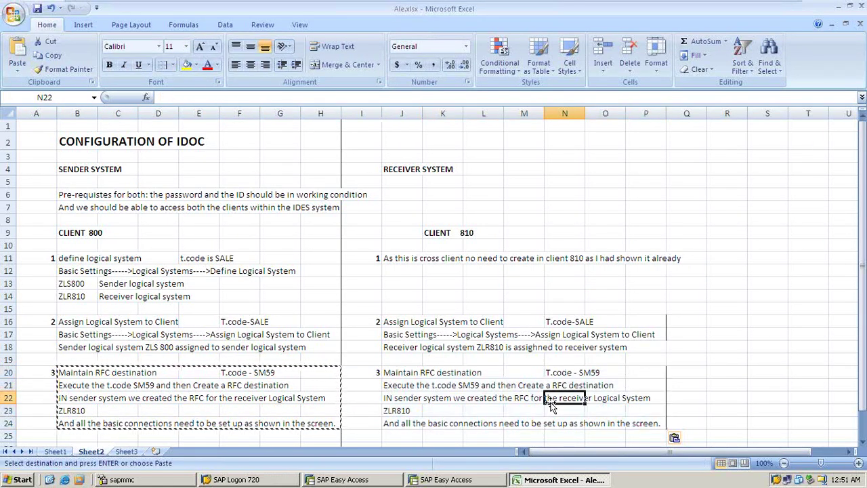
click(410, 400)
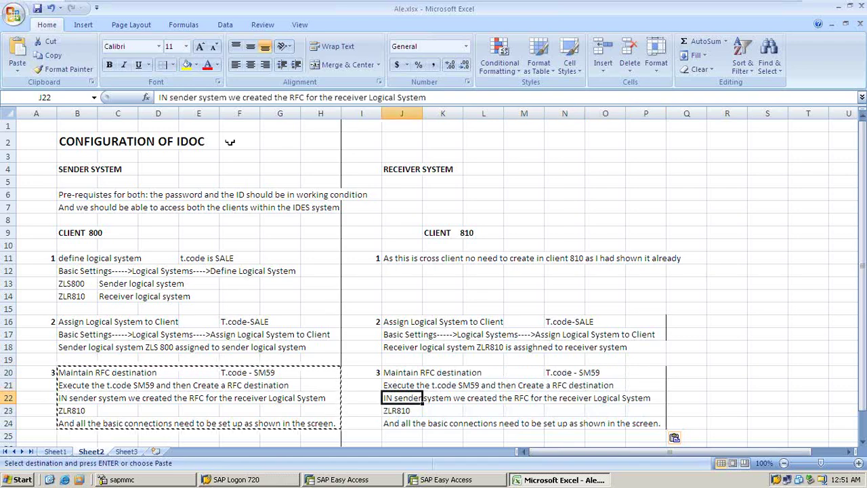
click(193, 95)
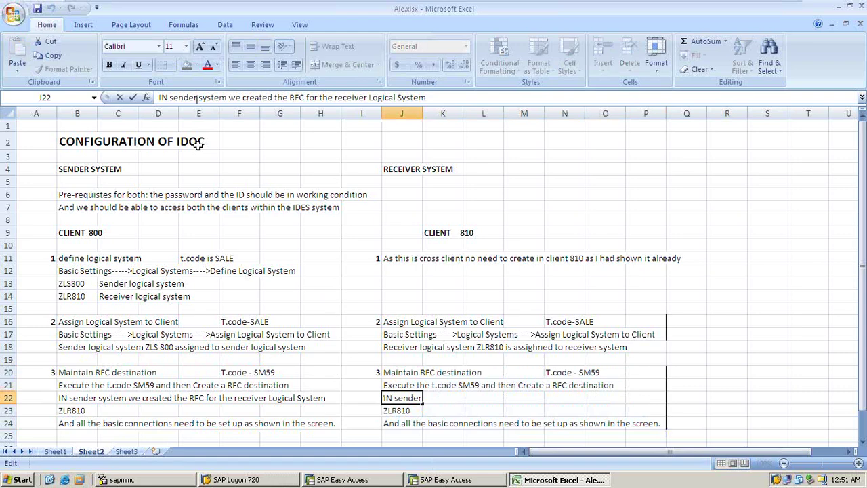
key(BackSpace)
key(BackSpace)
key(BackSpace)
key(BackSpace)
key(BackSpace)
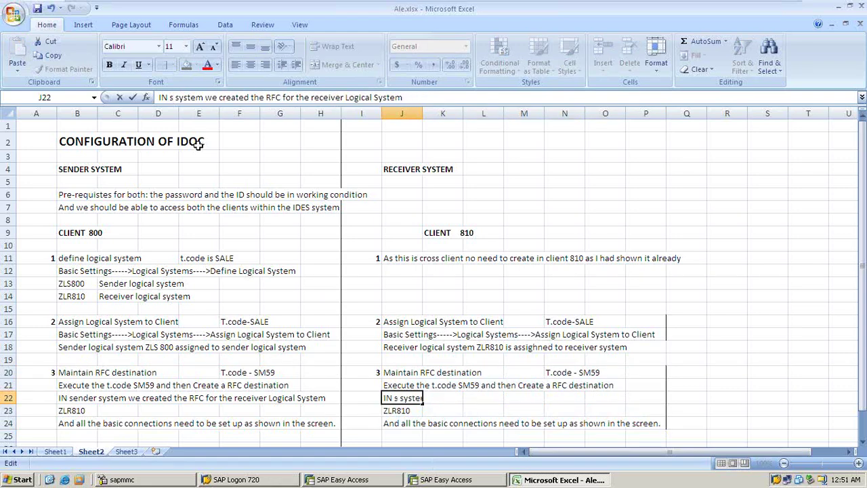
key(BackSpace)
text(Receiv)
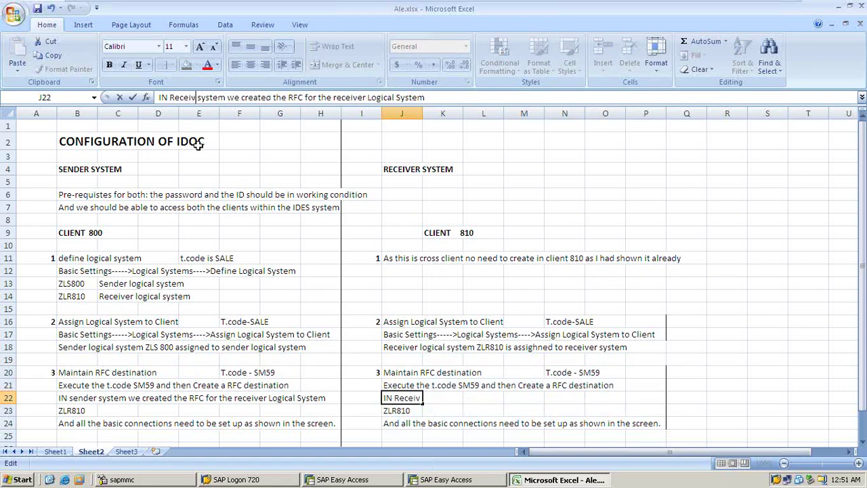
text(er)
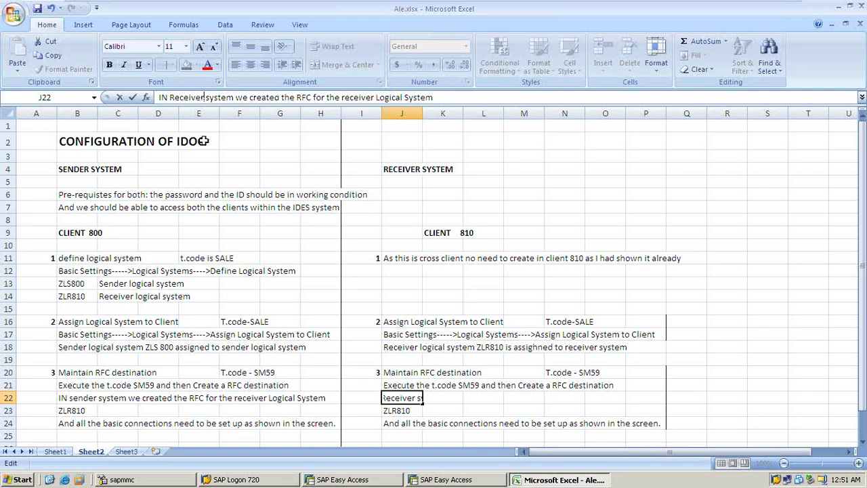
In the same J22 sentence, replace "receiver" before "Logical System" with "sender".
click(373, 97)
key(BackSpace)
key(BackSpace)
key(BackSpace)
key(BackSpace)
key(BackSpace)
key(BackSpace)
key(BackSpace)
key(BackSpace)
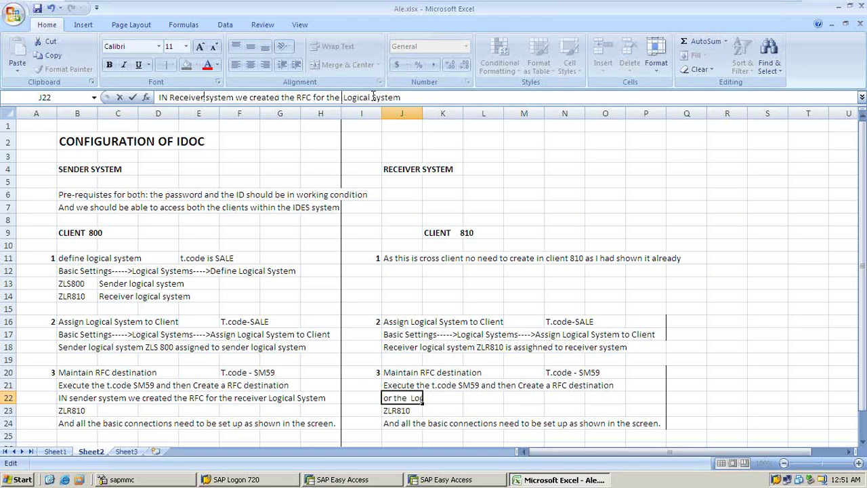
text(sender)
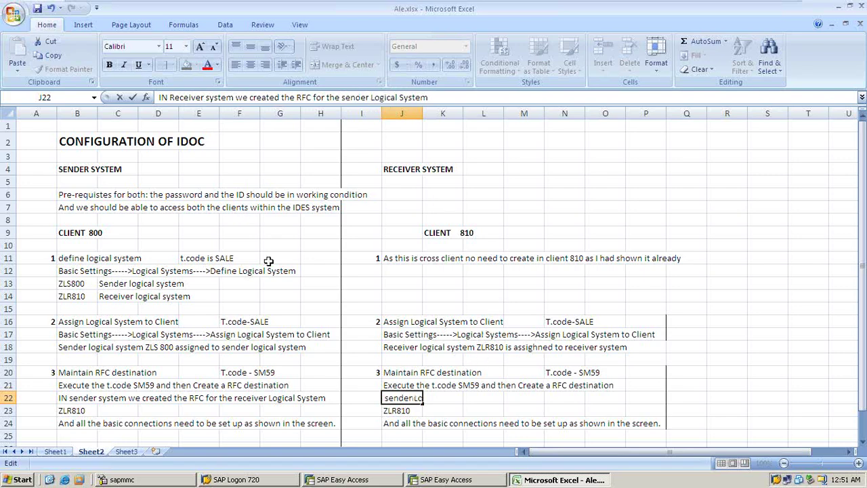
Change the logical system name in cell J23 of the receiver notes to ZLS800.
click(405, 409)
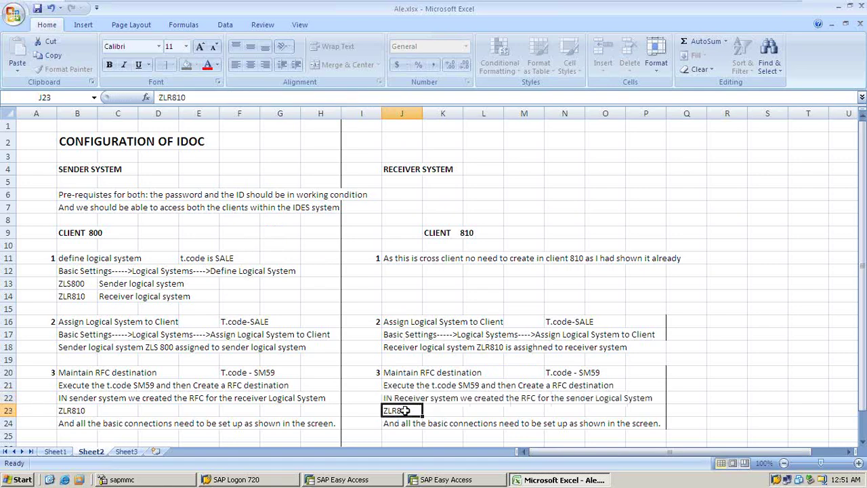
click(172, 97)
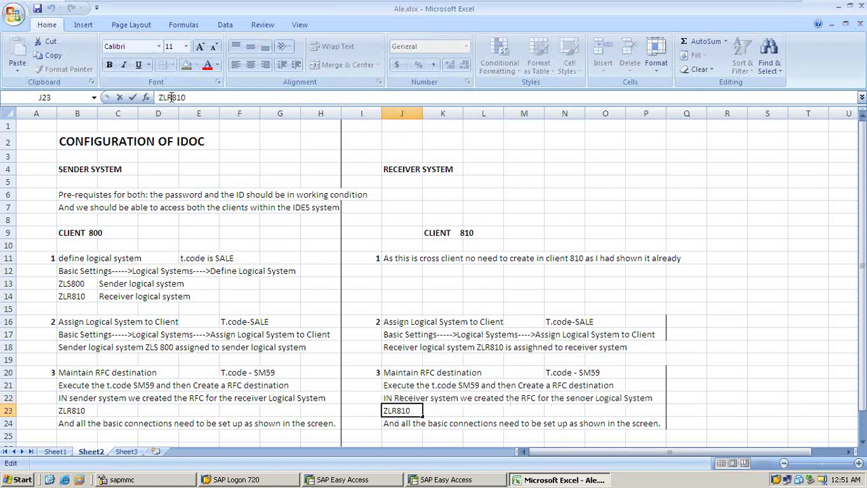
key(Delete)
key(Delete)
key(Delete)
key(BackSpace)
text(S800)
click(467, 434)
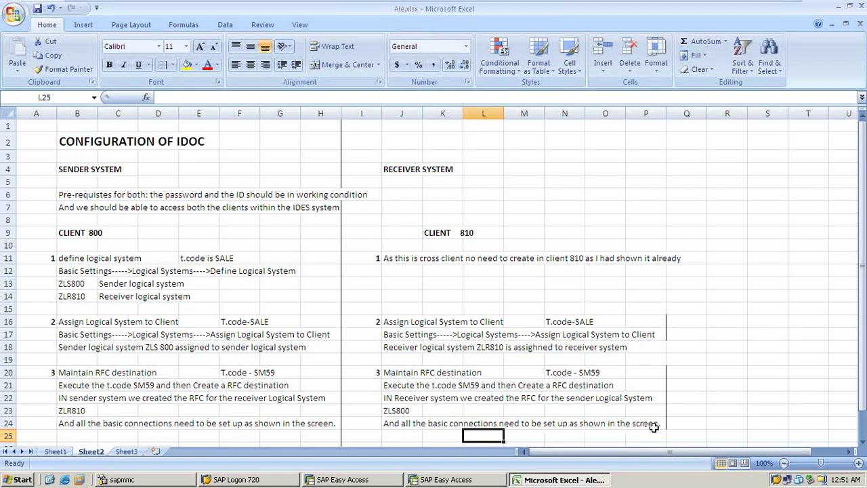
Add item 4 "Create a port" in row 26 of the sender notes, with "T.code--WE21" in F26.
scroll(278, 427, down, 2)
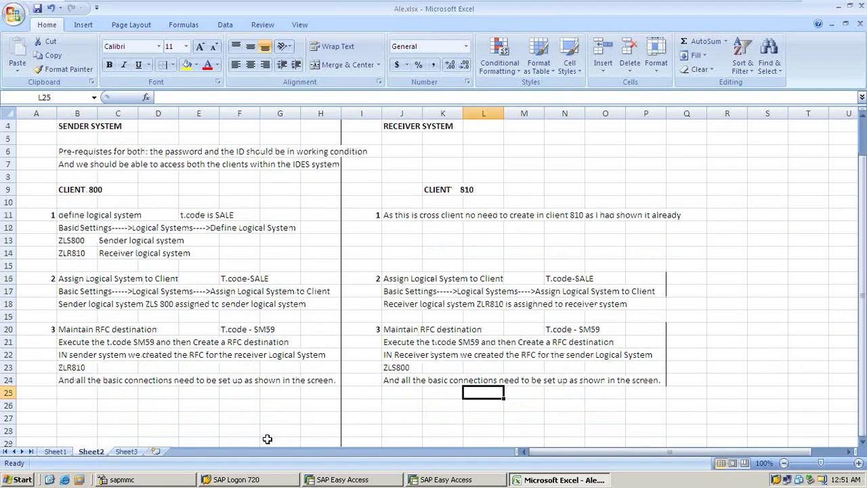
click(31, 368)
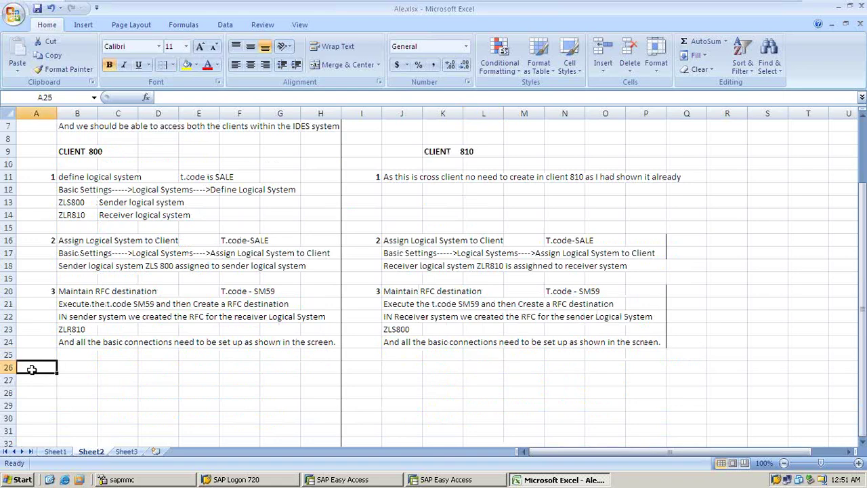
text(4)
key(Tab)
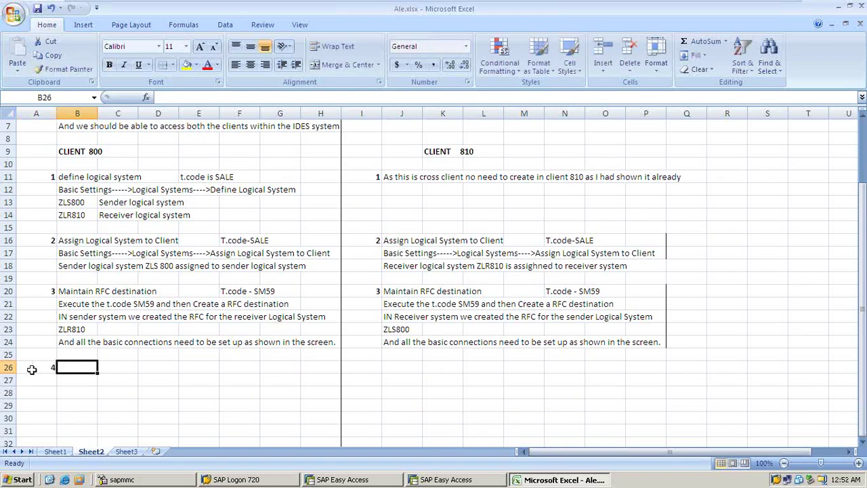
text(Creat)
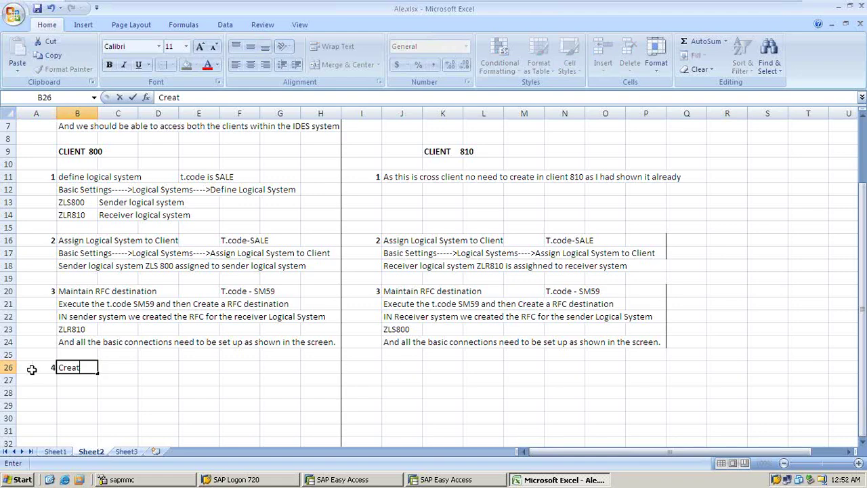
text(e a port)
key(Tab)
key(Tab)
key(Tab)
key(Tab)
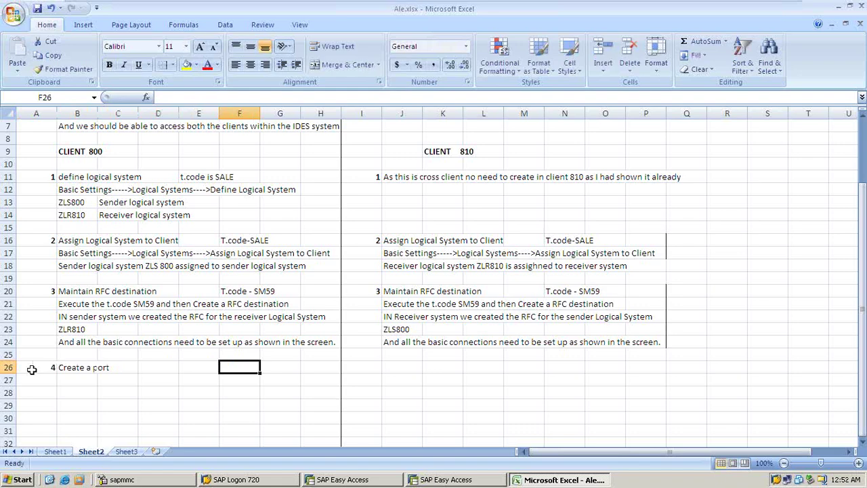
text(T.c)
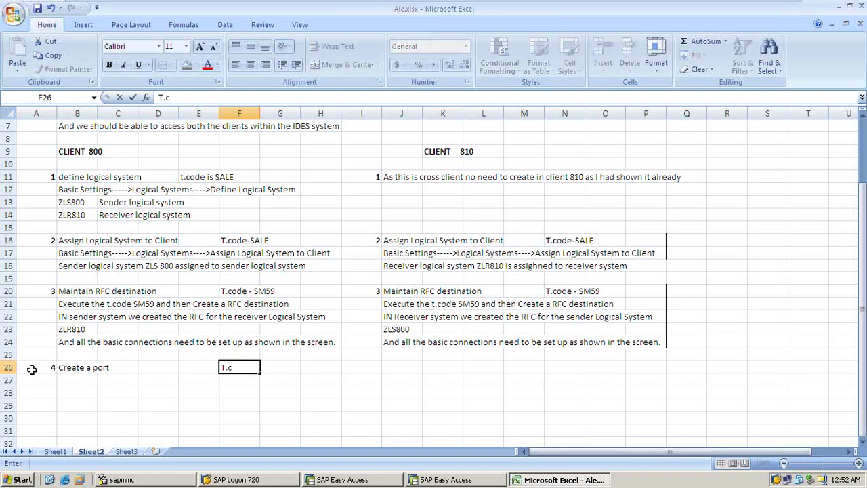
text(ode--WE21)
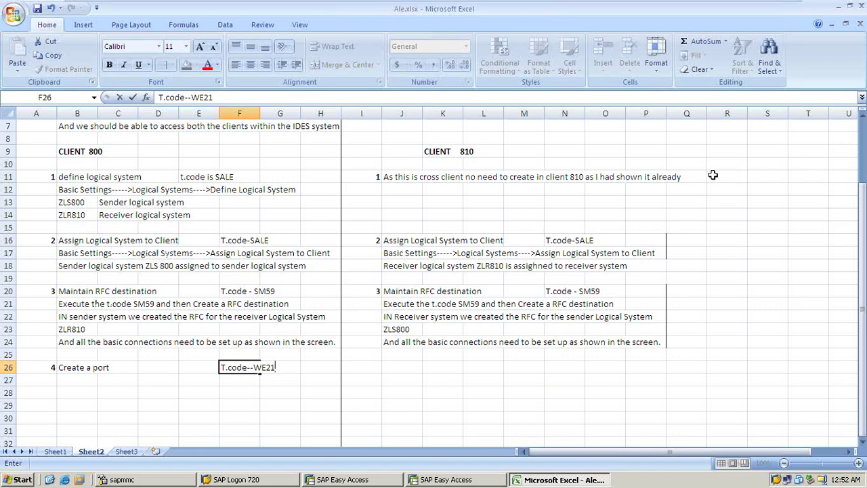
Write the word BASIS vertically, one letter per cell, in R13 to R17.
click(730, 199)
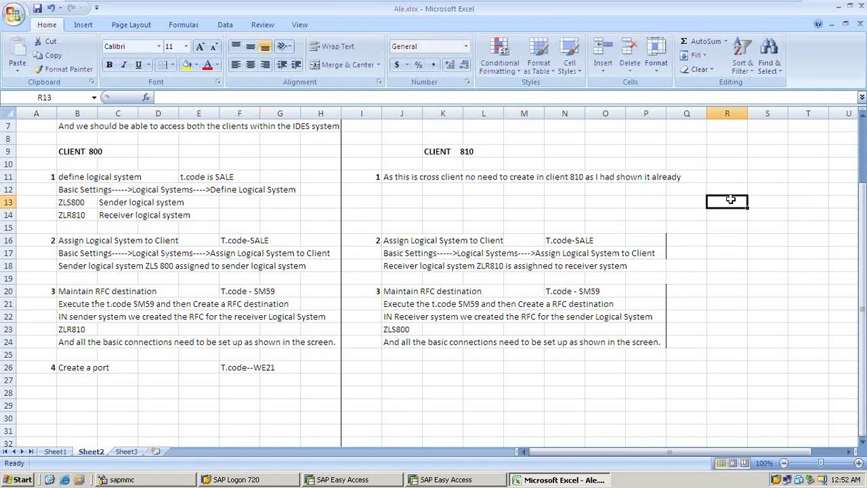
text(B)
key(Return)
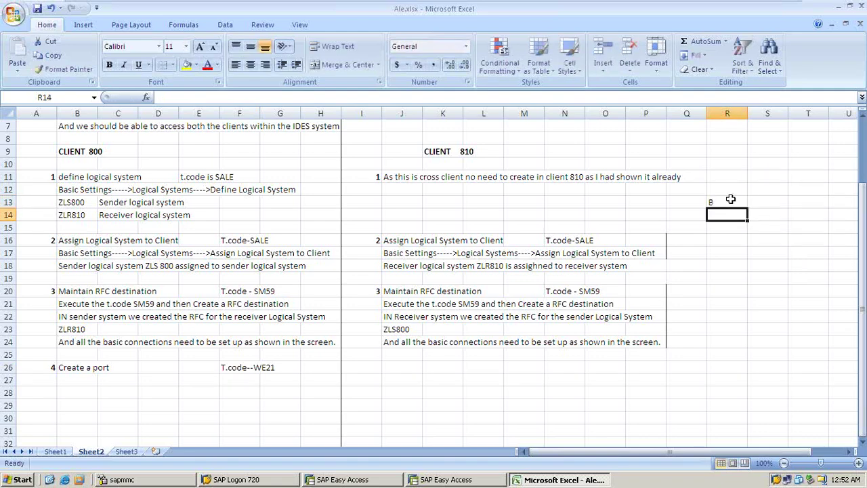
text(A)
key(Return)
text(S)
key(Return)
text(I)
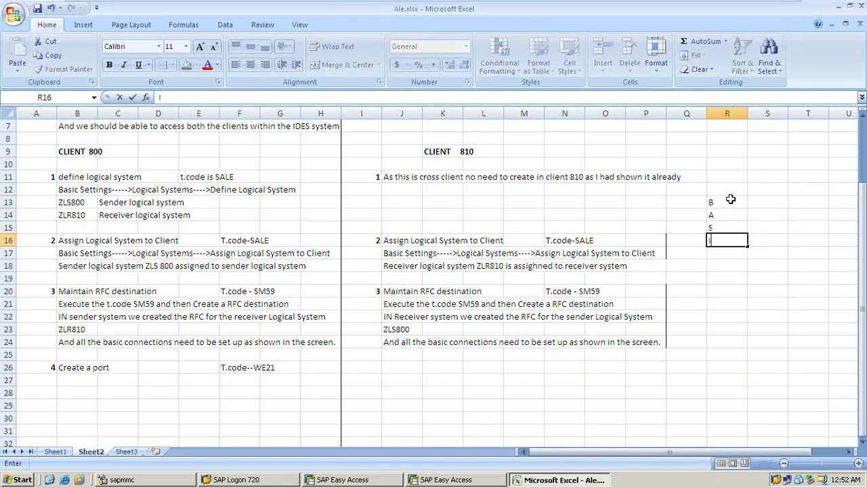
key(Return)
text(S)
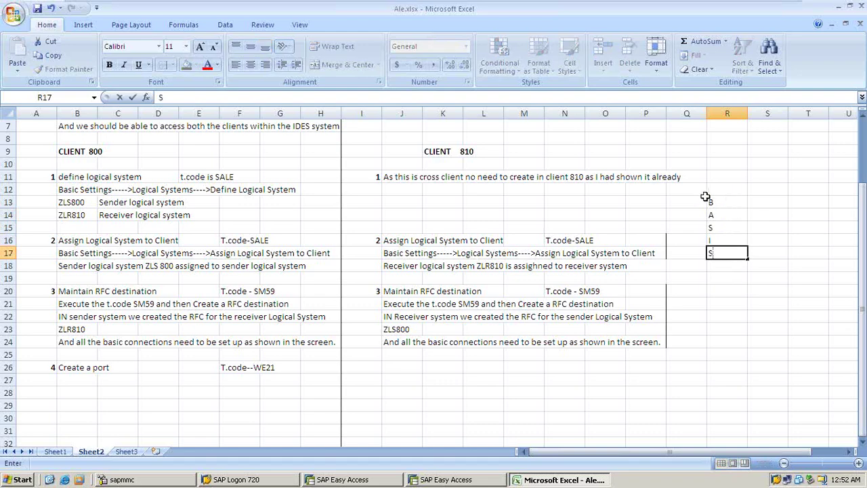
Format the cells R13:R18 with a yellow fill and red font, keeping font size 11.
drag(711, 199, 722, 260)
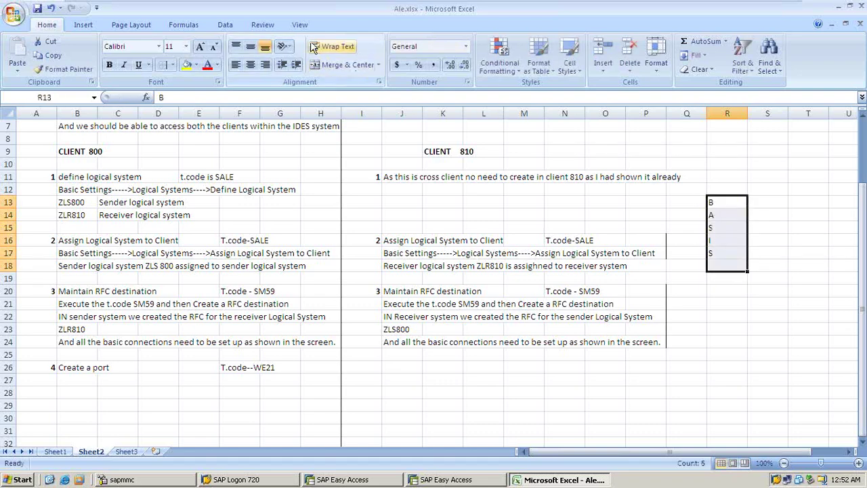
click(187, 48)
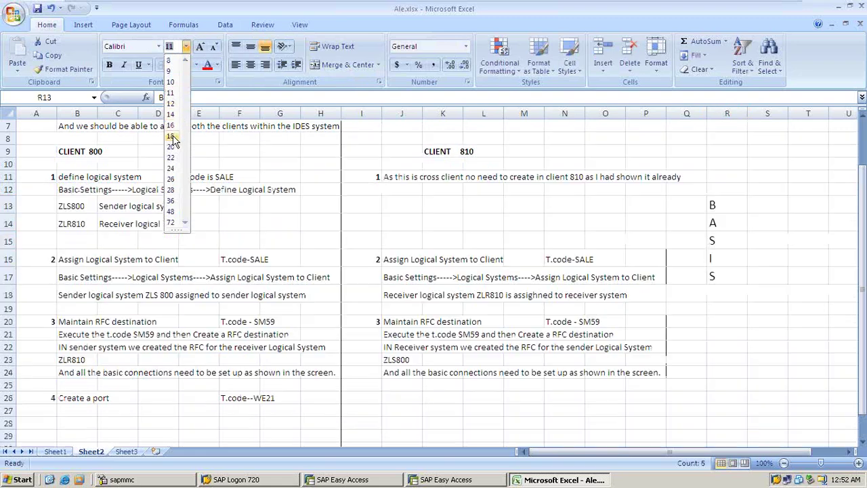
click(175, 90)
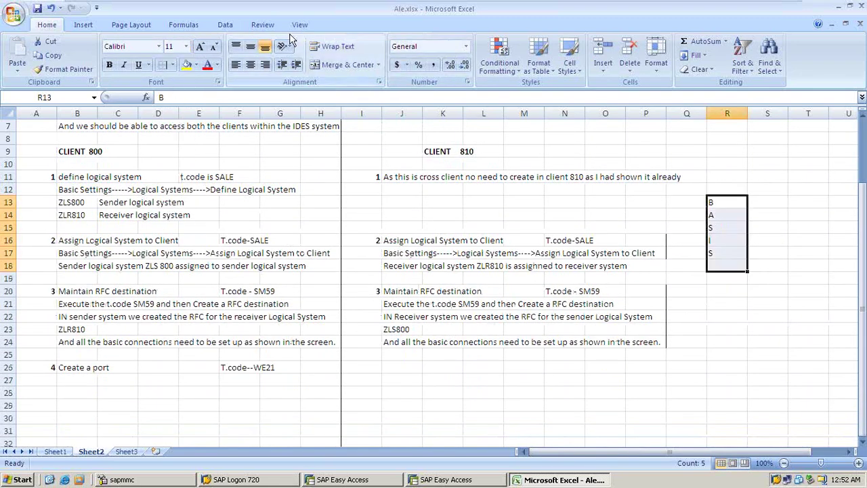
click(189, 70)
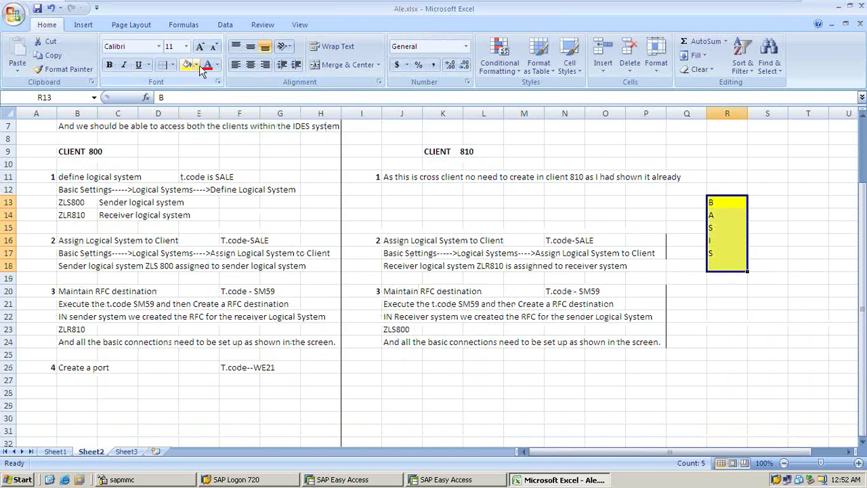
click(233, 391)
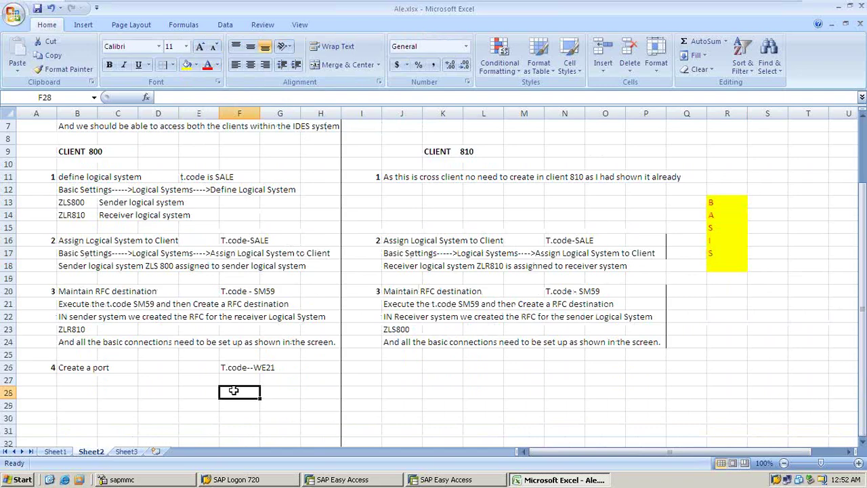
Add the note "Functional consultant" in B27 under the "Create a port" item of the sender notes.
scroll(229, 389, down, 3)
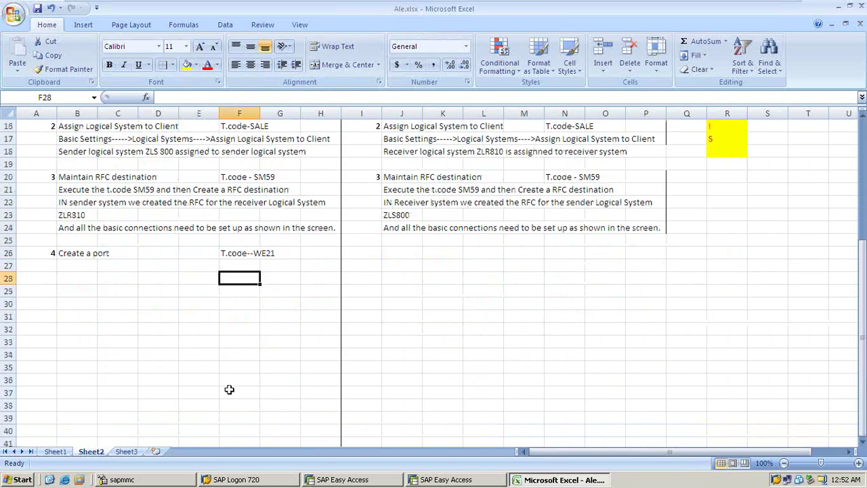
click(84, 264)
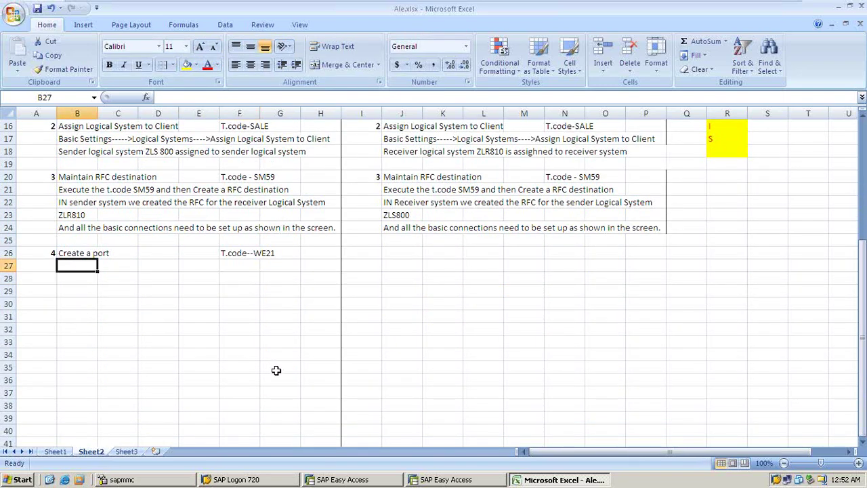
text(F)
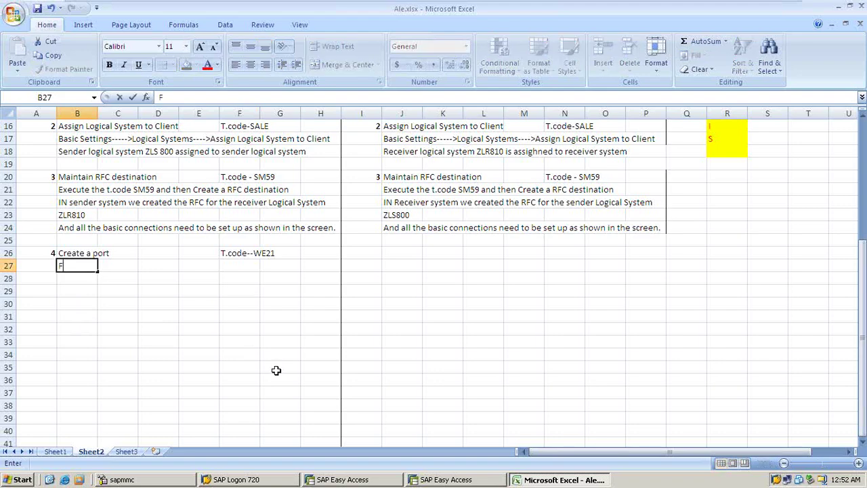
text(unctiona)
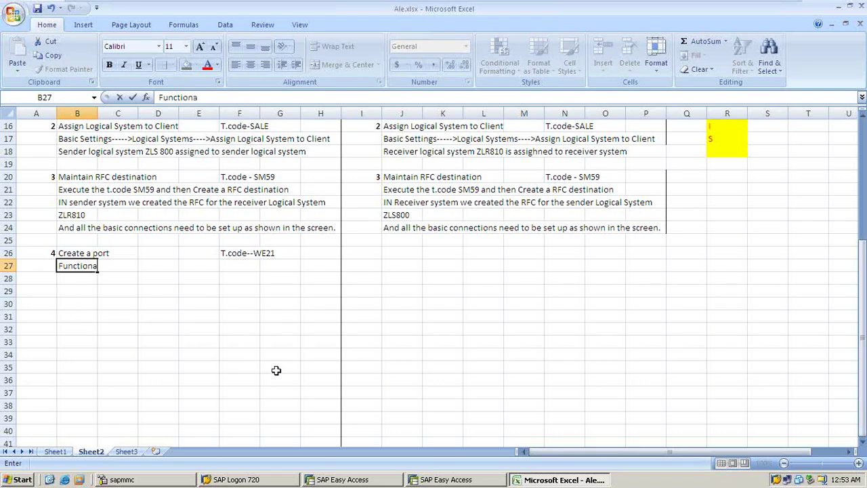
text(l consultant)
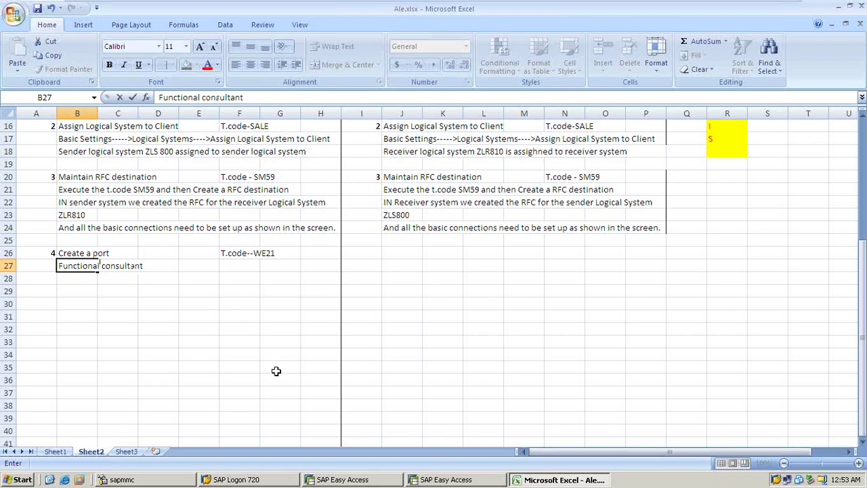
click(73, 287)
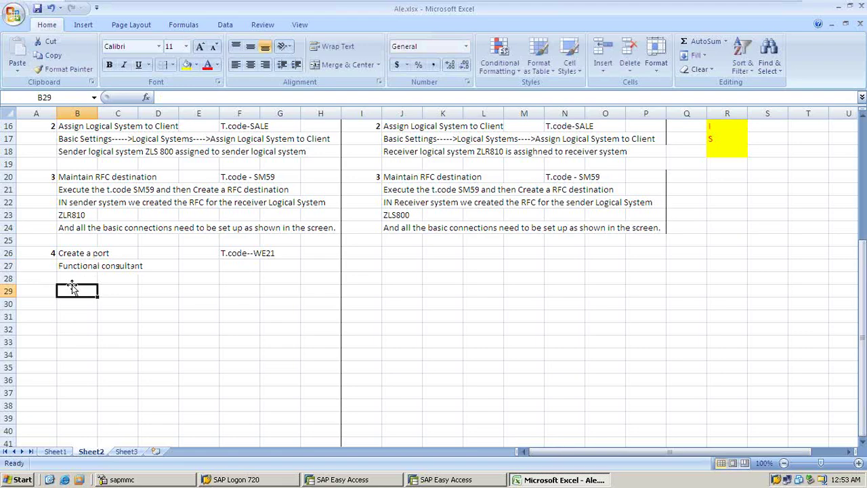
Switch to the SAP session for client 800 and run transaction WE21 to open port maintenance.
click(343, 481)
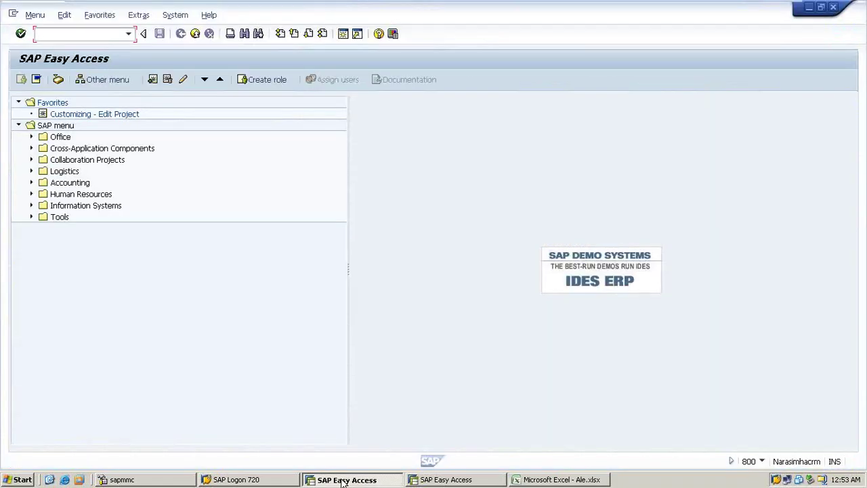
text(/nwe21)
key(Return)
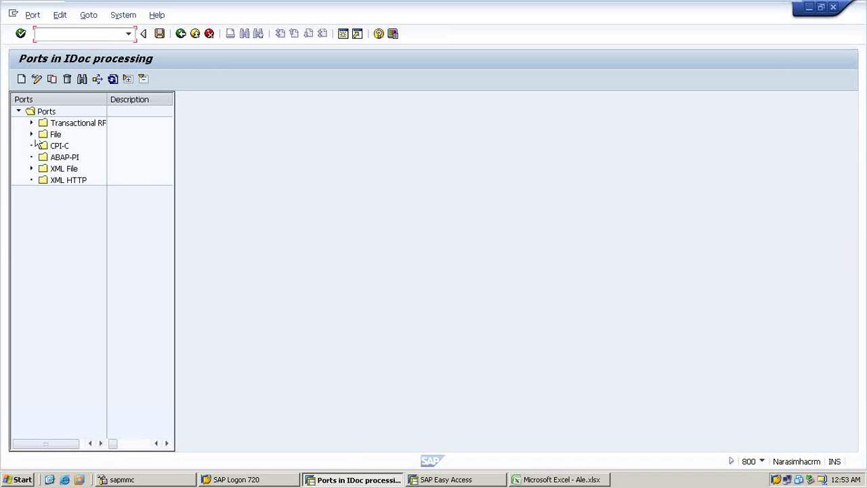
Create a new Transactional RFC port with the own port name z800_810.
click(75, 126)
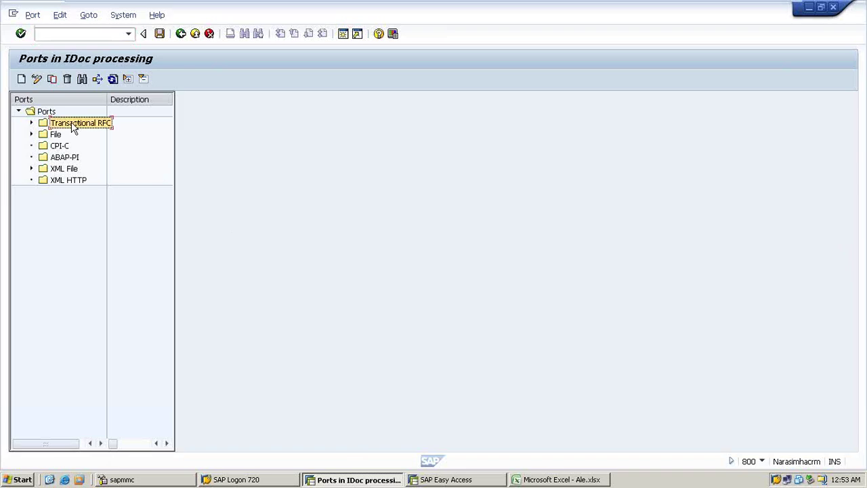
click(22, 79)
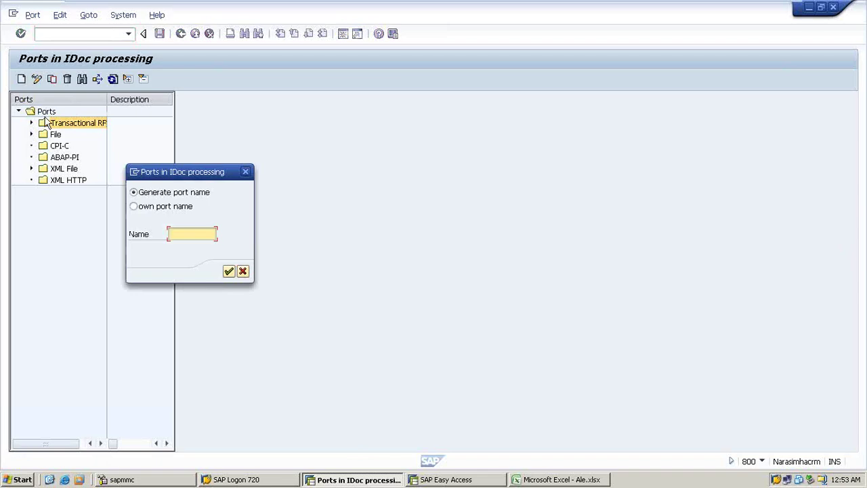
click(133, 207)
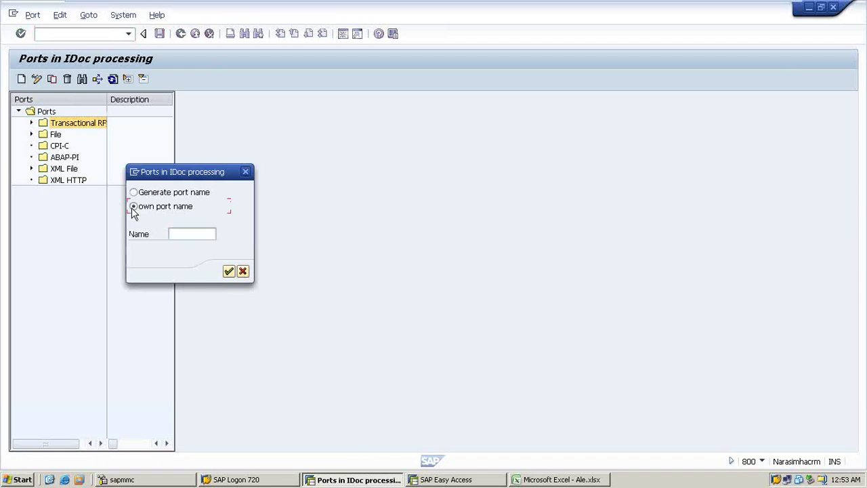
click(210, 234)
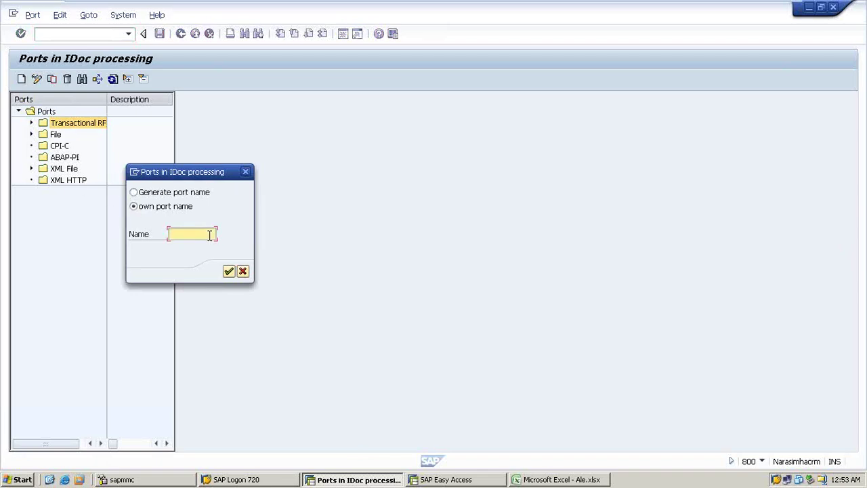
text(z)
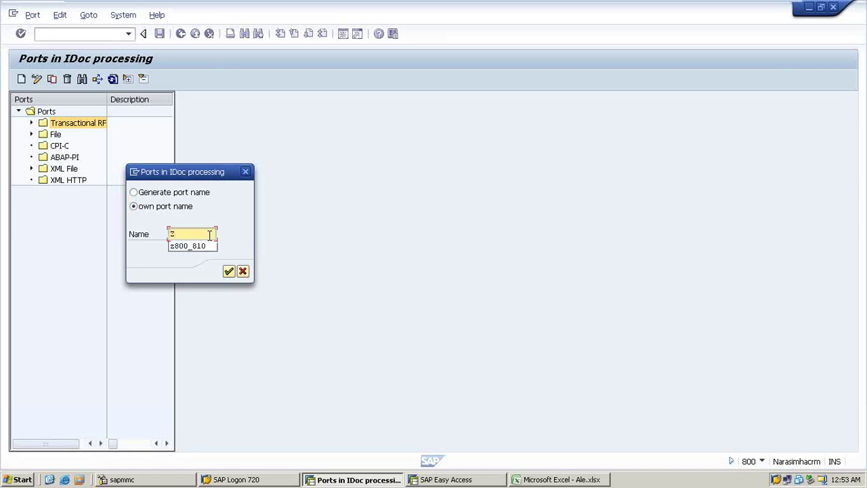
key(Down)
key(Return)
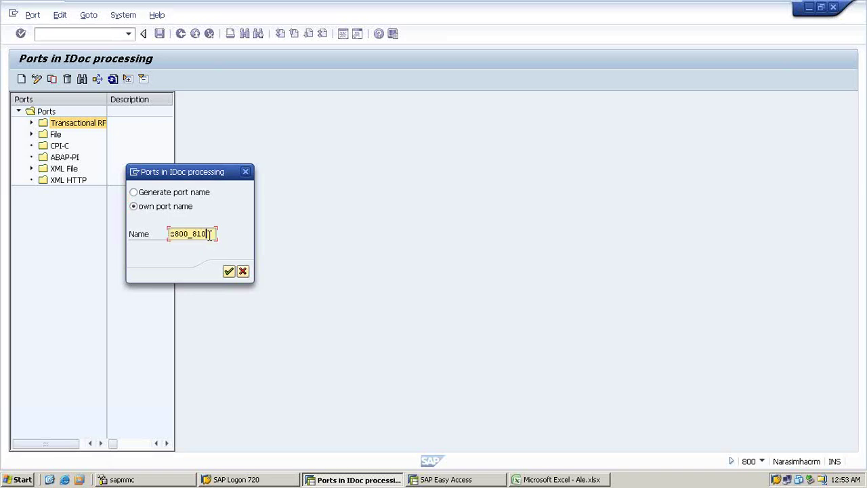
click(229, 272)
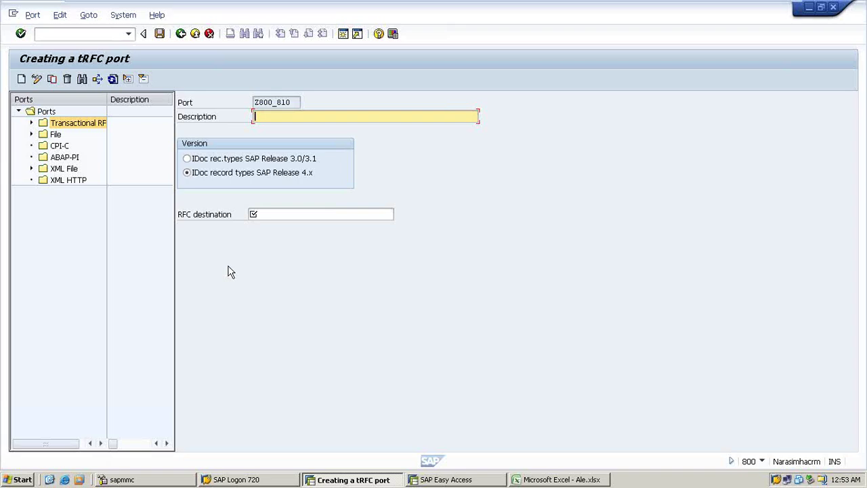
Enter "sender port" as the description of the new tRFC port.
text(ZLS)
key(BackSpace)
key(BackSpace)
key(BackSpace)
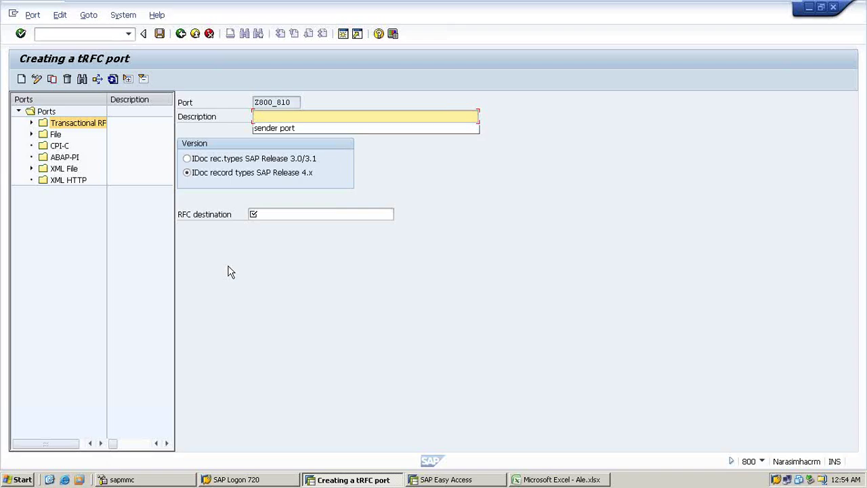
key(Down)
key(Return)
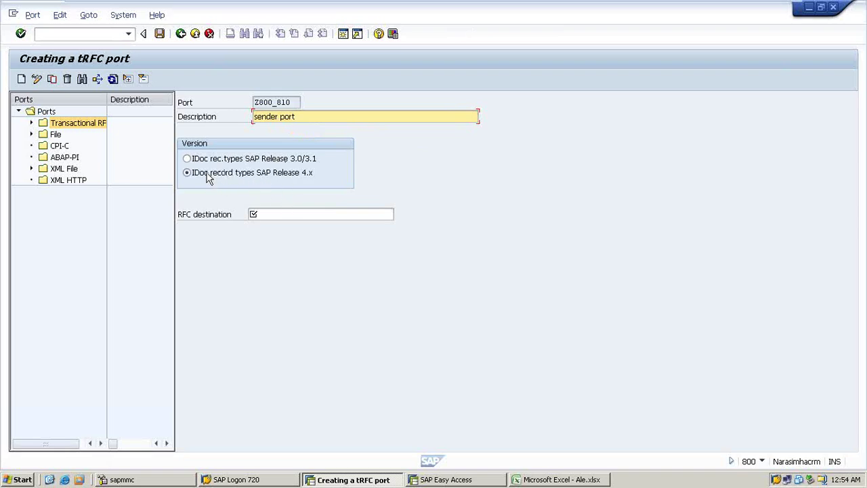
Find RFC destinations matching zlr* in the value help and assign ZLR810 to the port.
click(291, 214)
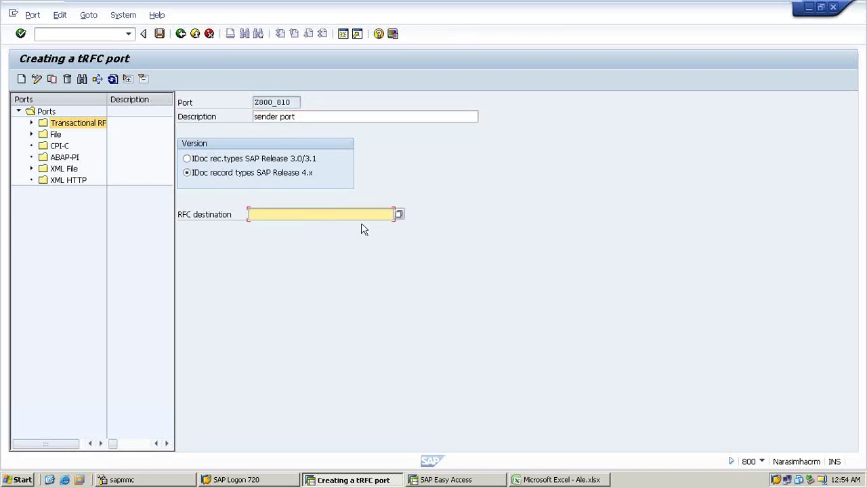
click(399, 214)
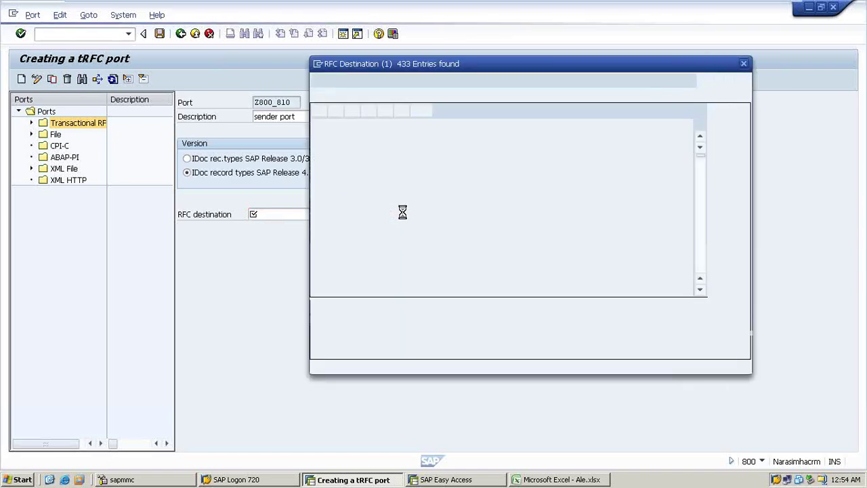
scroll(489, 262, down, 12)
scroll(489, 262, down, 20)
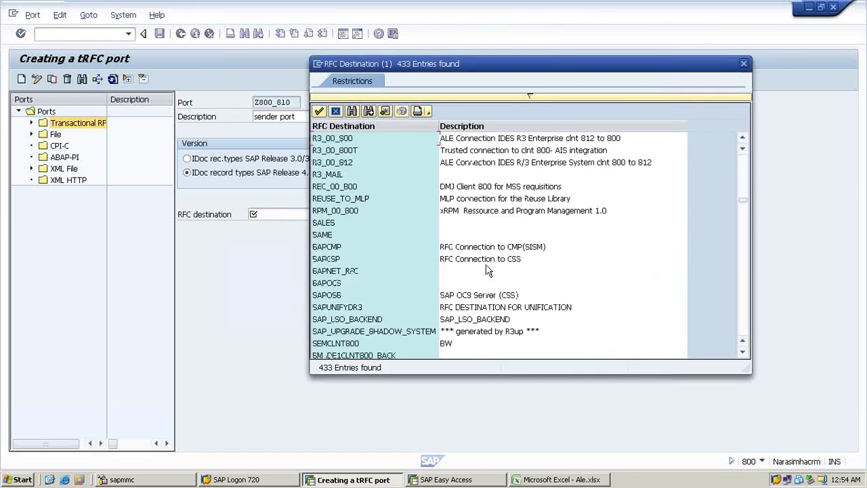
drag(743, 216, 730, 334)
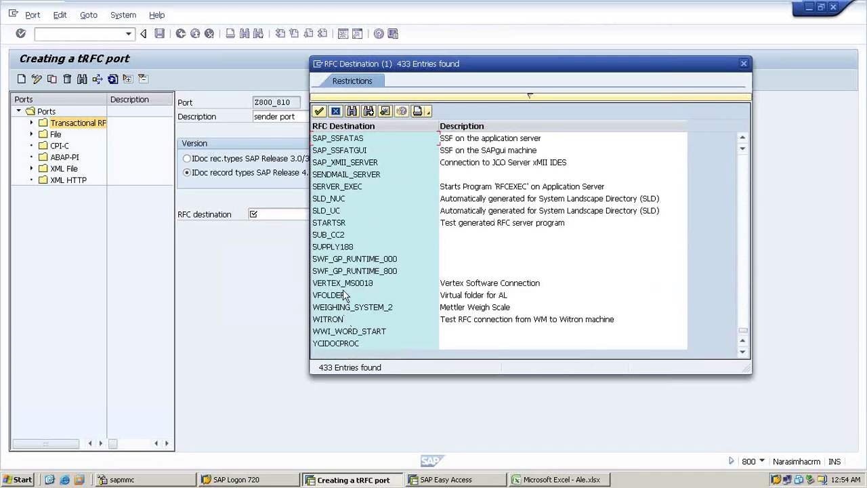
click(465, 98)
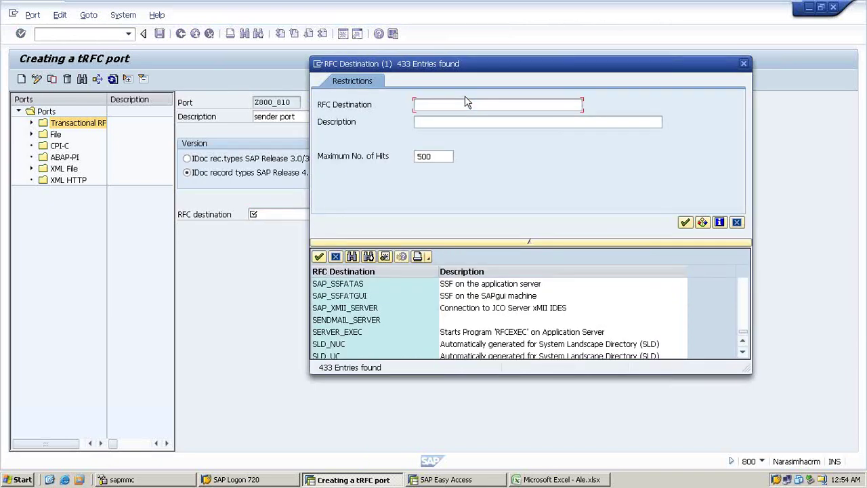
text(zlr*)
key(Return)
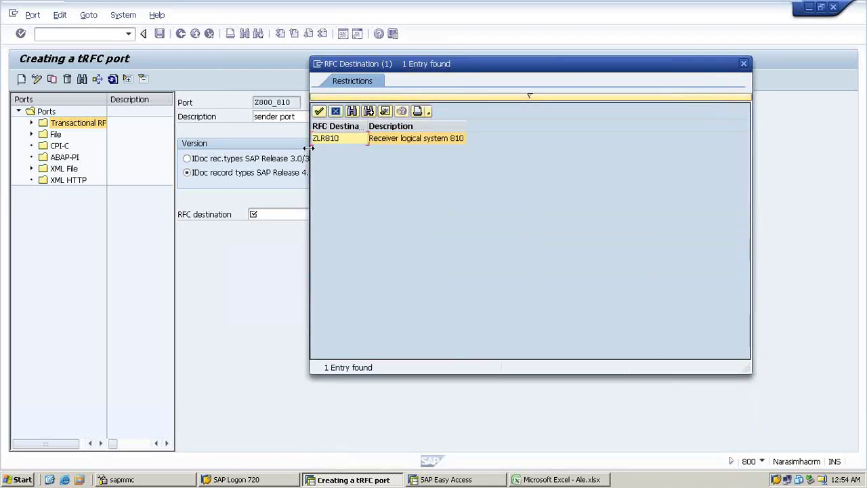
double_click(329, 138)
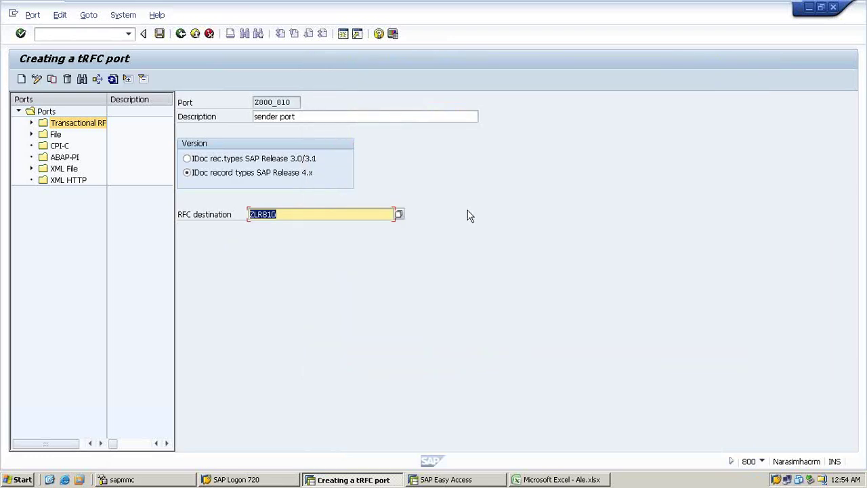
Confirm the port entries and save the Z800_810 port.
key(Return)
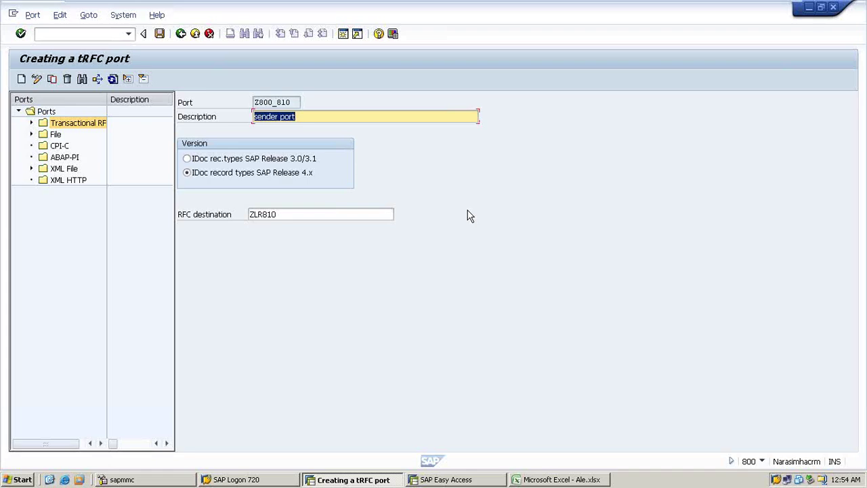
key(ctrl+s)
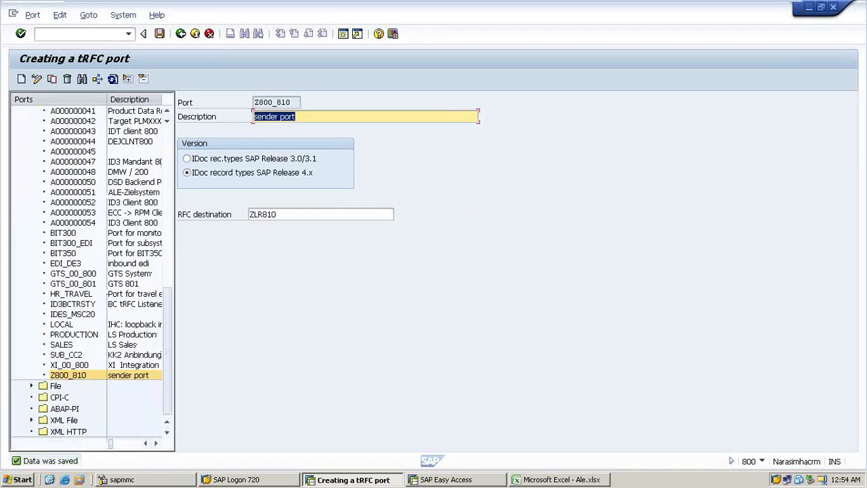
click(160, 34)
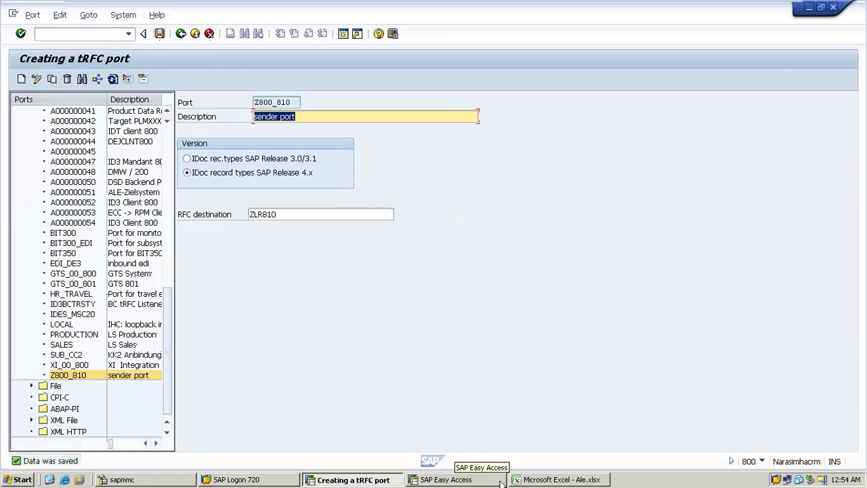
Switch to the Ale.xlsx workbook in Excel and enter "Define as shown in the screen" in B29 of the sender notes.
click(560, 480)
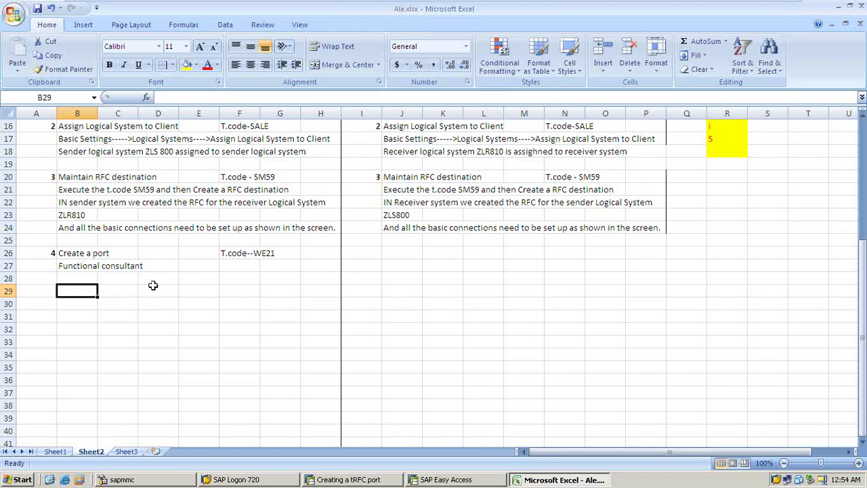
text(Defin)
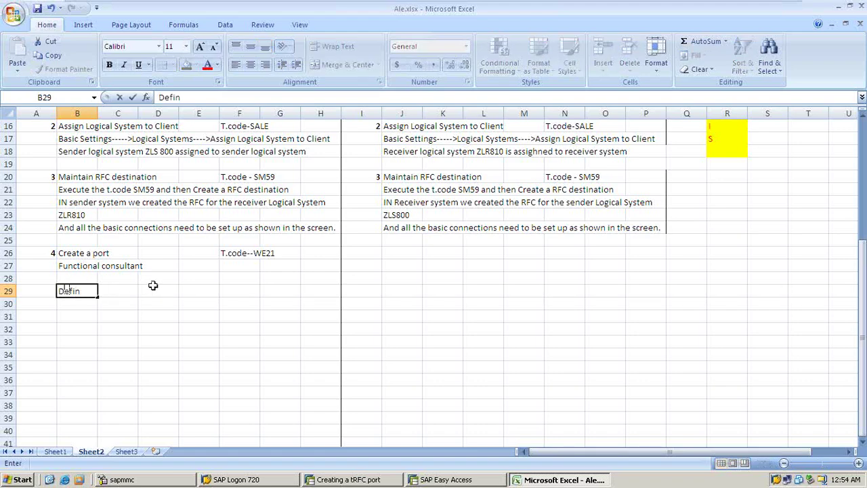
text(e as shown in)
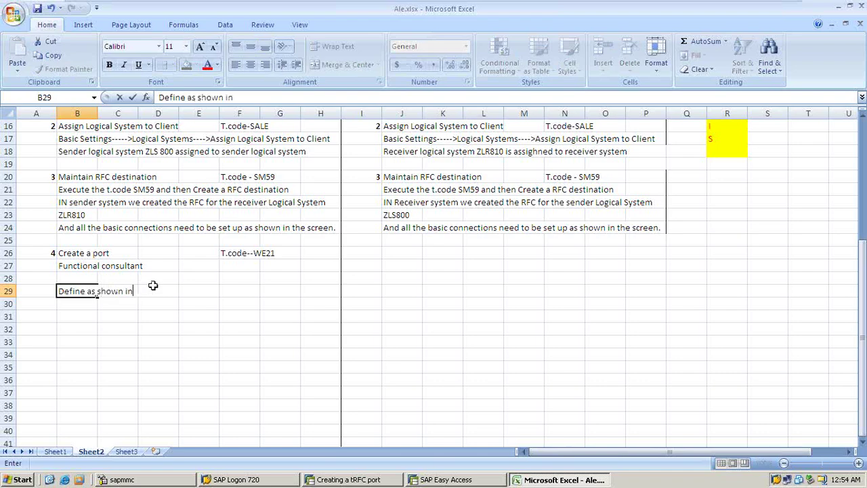
text( the screen)
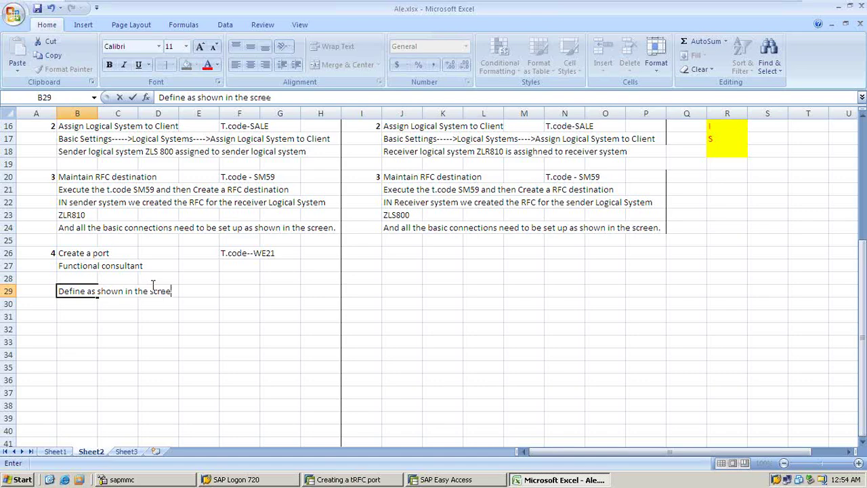
key(Right)
key(Right)
key(Right)
key(Right)
key(Right)
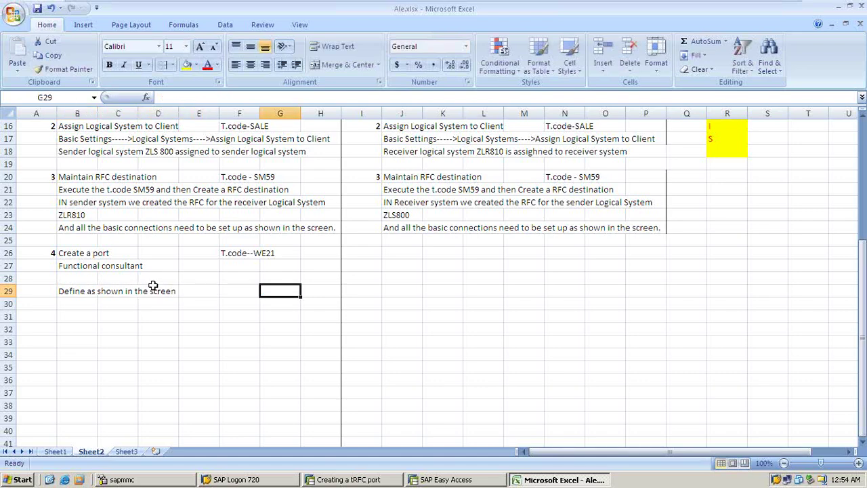
Add item 4 to the receiver notes in row 26 with the text "Creation of port is not required in the receiver system".
mouse_move(71, 252)
mouse_down()
mouse_move(77, 264)
mouse_move(77, 254)
mouse_up()
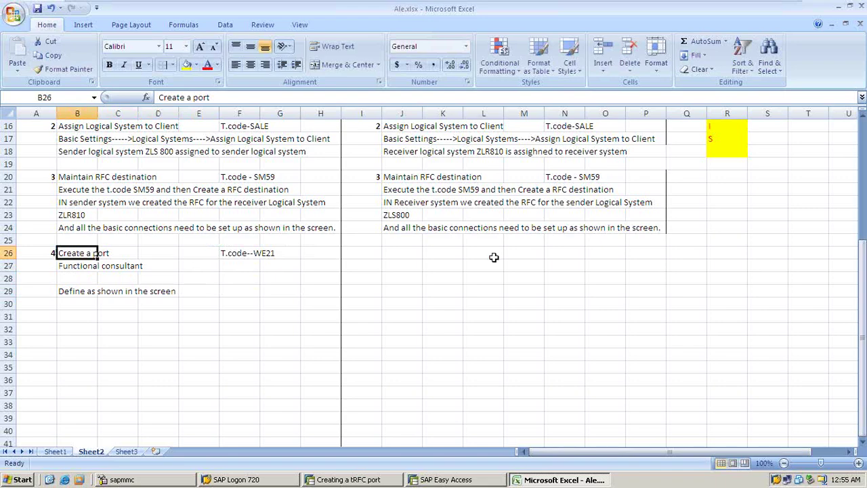
click(374, 252)
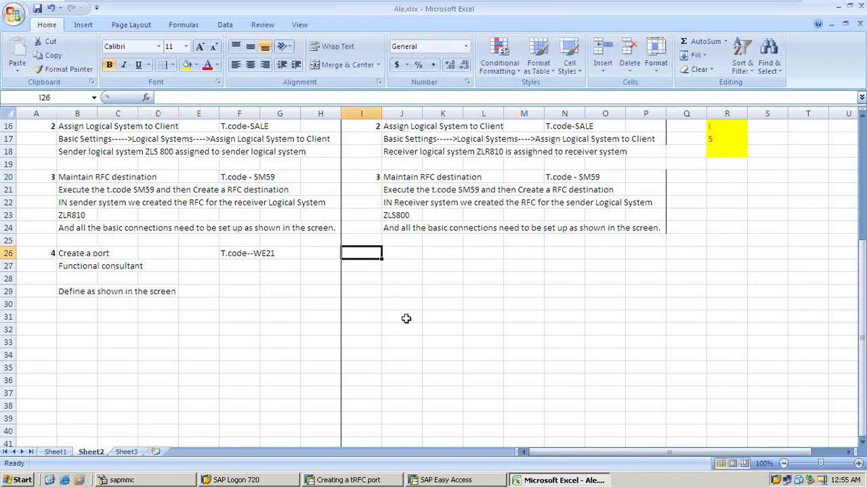
text(4)
click(406, 256)
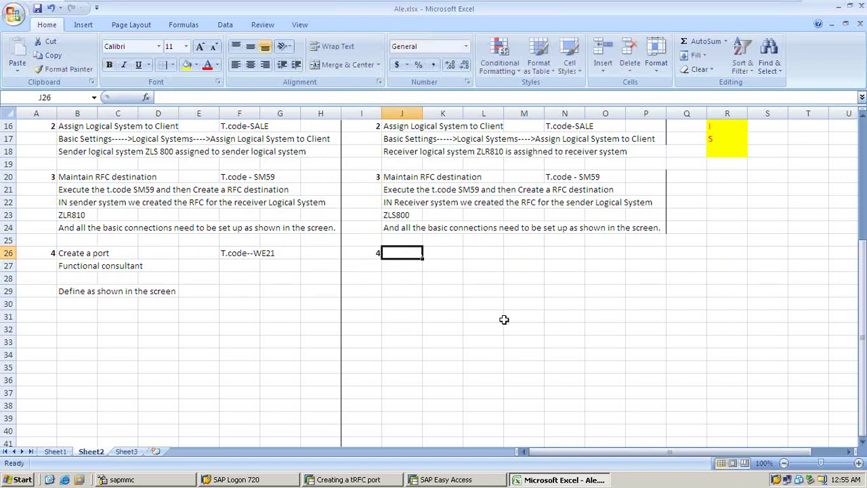
text(Creation)
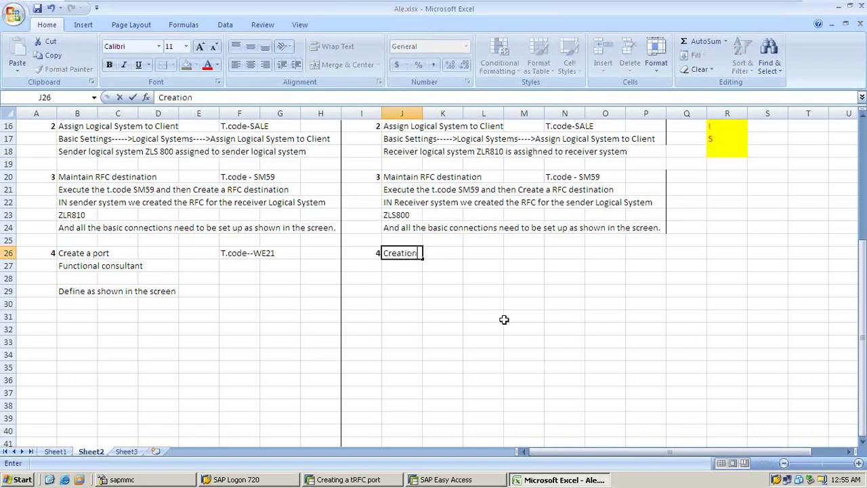
text( of port is not)
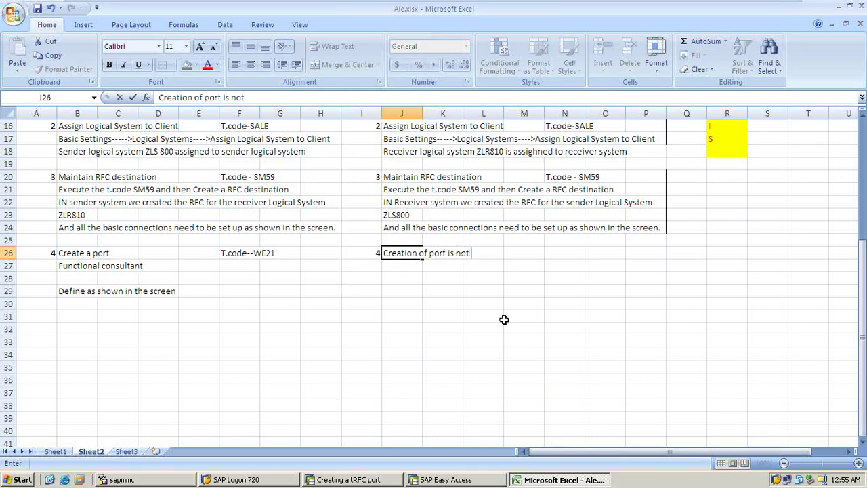
text( required )
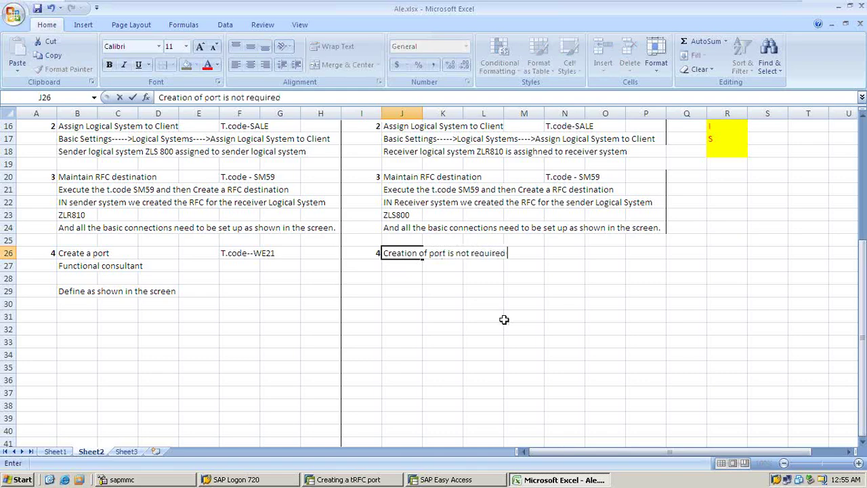
text(in the rece)
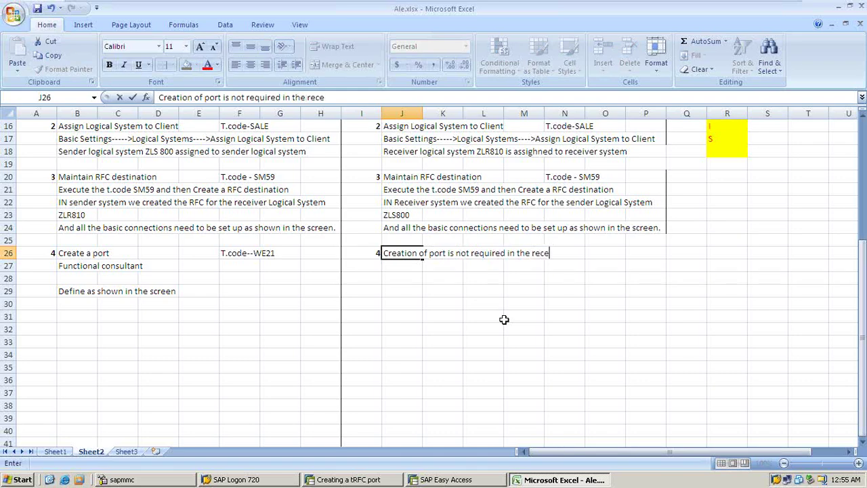
text(iver system)
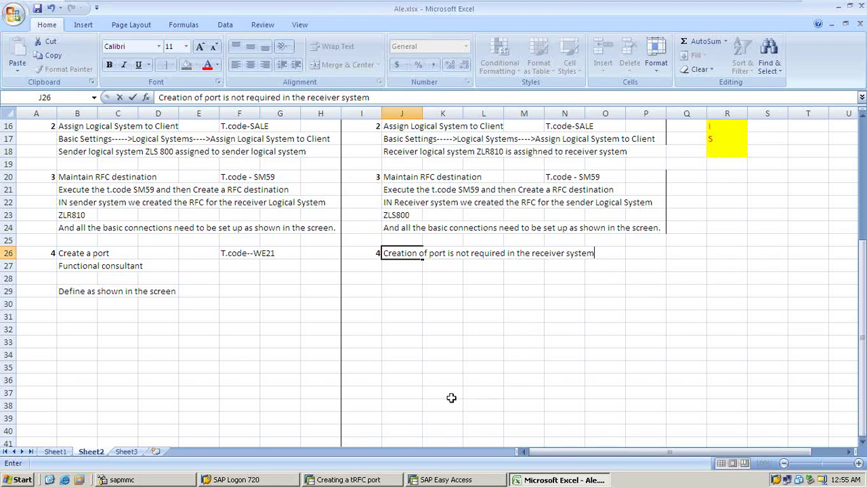
Add item 5 to the sender notes in row 31, titled "Maintain distribution Model".
click(57, 316)
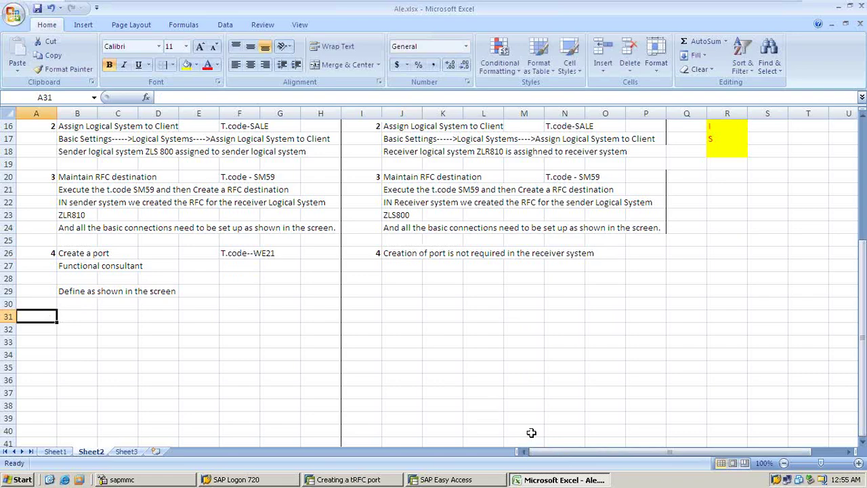
text(5)
key(Tab)
text(Mai)
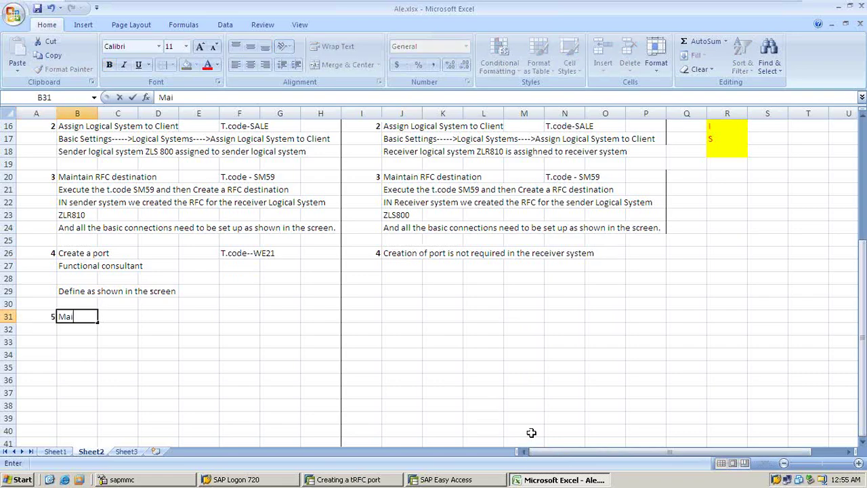
text(ntain dist)
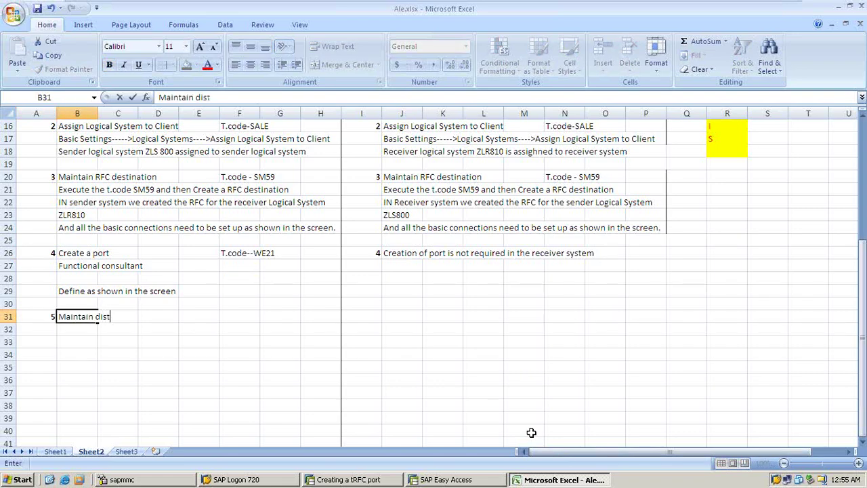
text(ribution Mode)
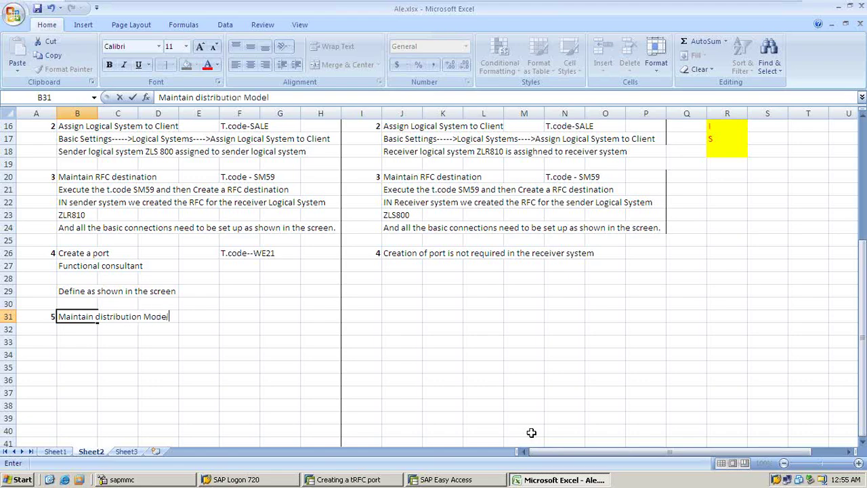
text(l)
Begin the transaction code note for sender item 5 with "T.code" in F31.
key(Tab)
key(Tab)
key(Tab)
key(Tab)
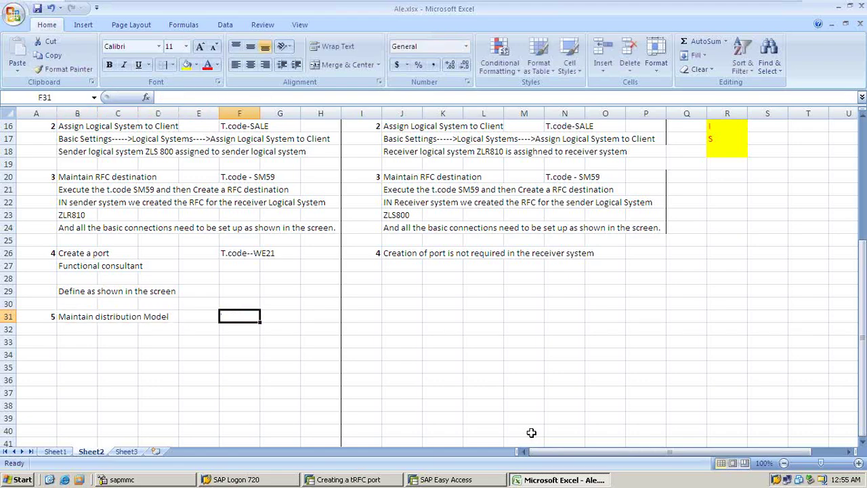
text(T.code)
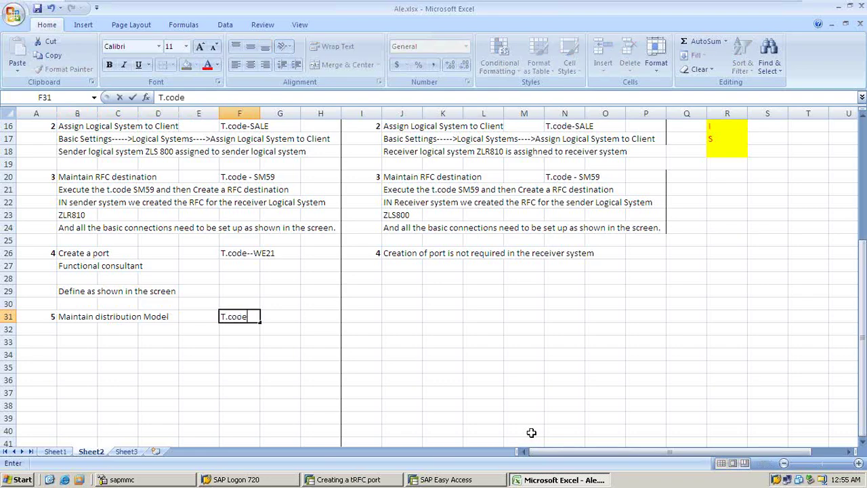
Complete cell F31 beside "Maintain distribution Model" so it reads "T.code--- BD64".
text(--- BD64)
key(Return)
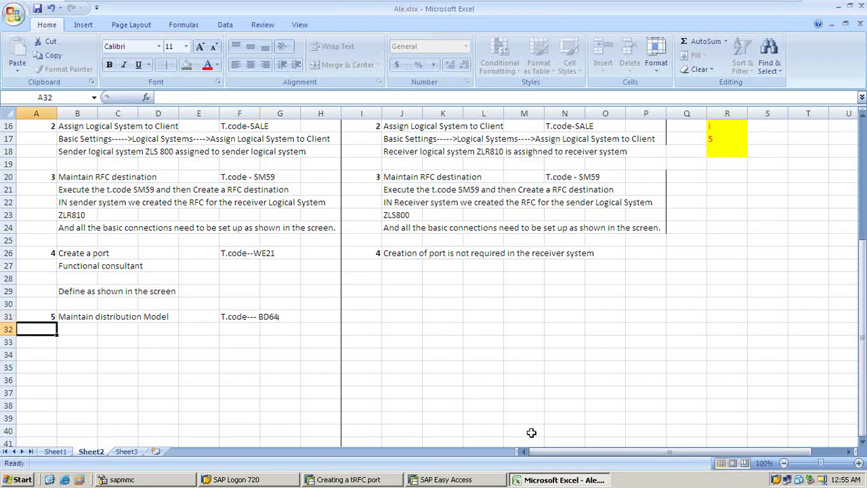
key(Right)
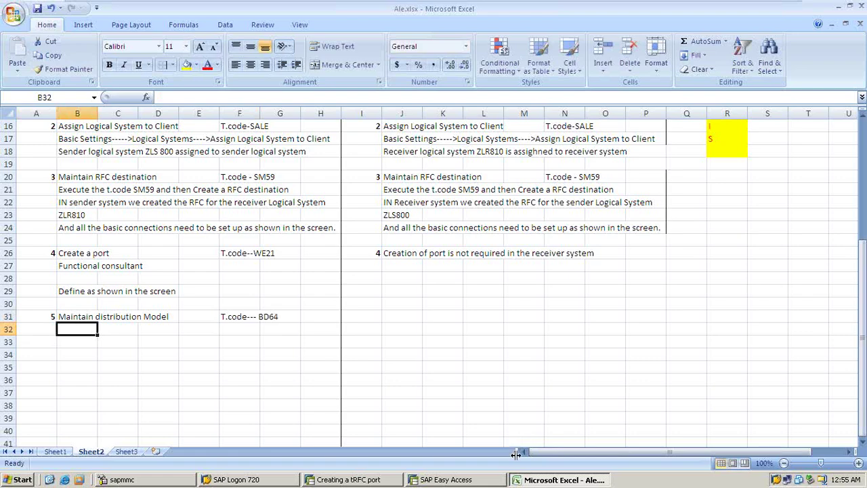
scroll(429, 327, down, 5)
scroll(428, 329, up, 2)
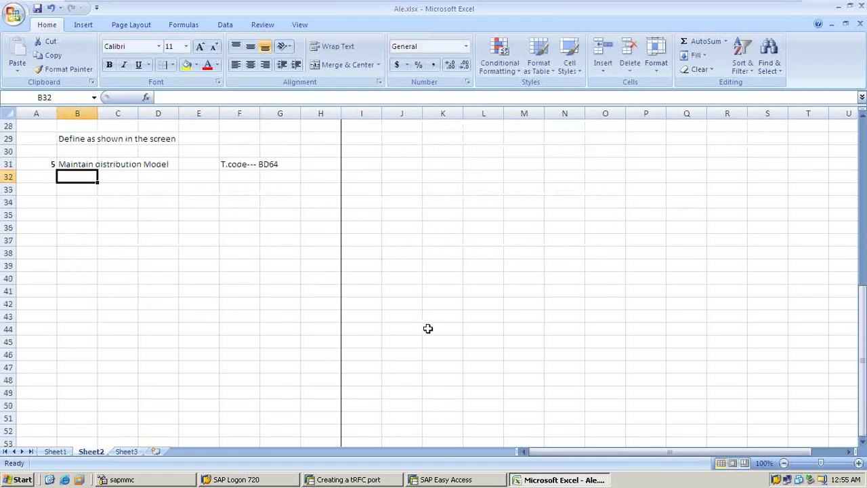
Switch to the SAP session showing the tRFC port and start transaction BD64.
click(365, 481)
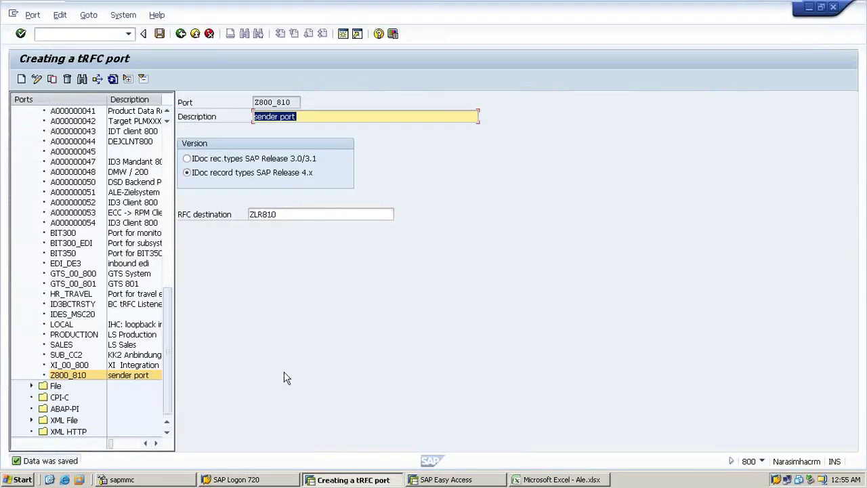
click(94, 30)
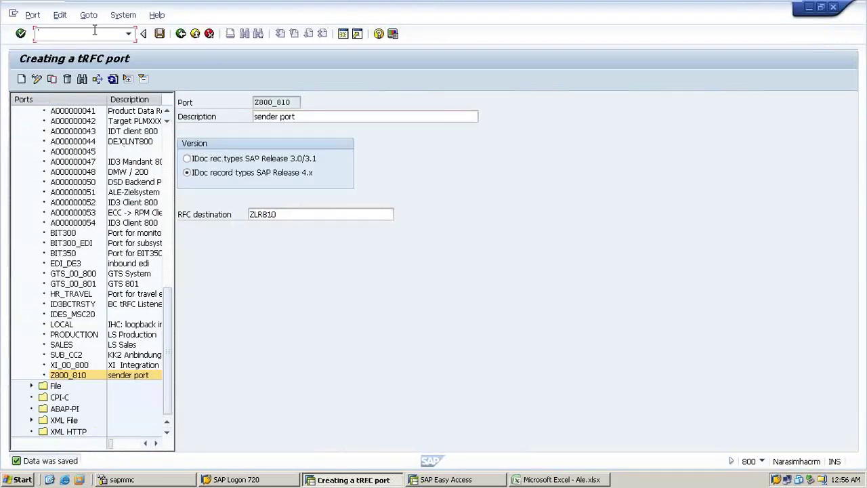
text(/nbd64)
key(Return)
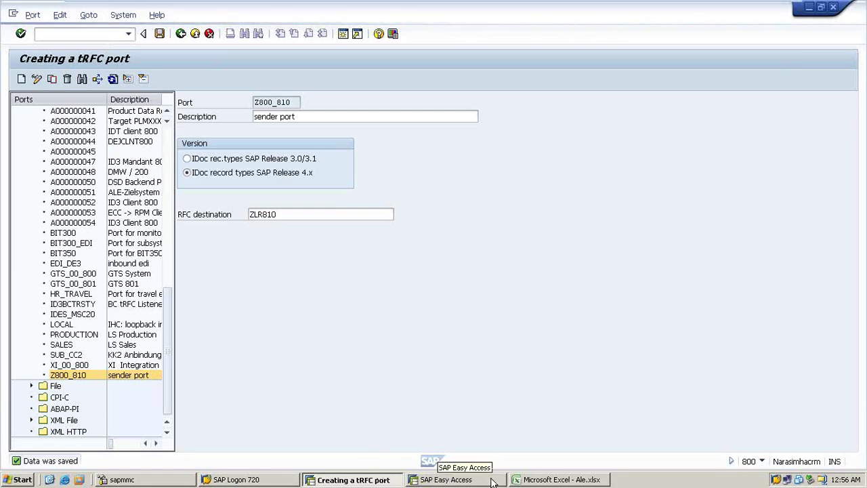
Switch to the Excel notes and enter "Created by functional Consultant" in cell B32.
click(537, 479)
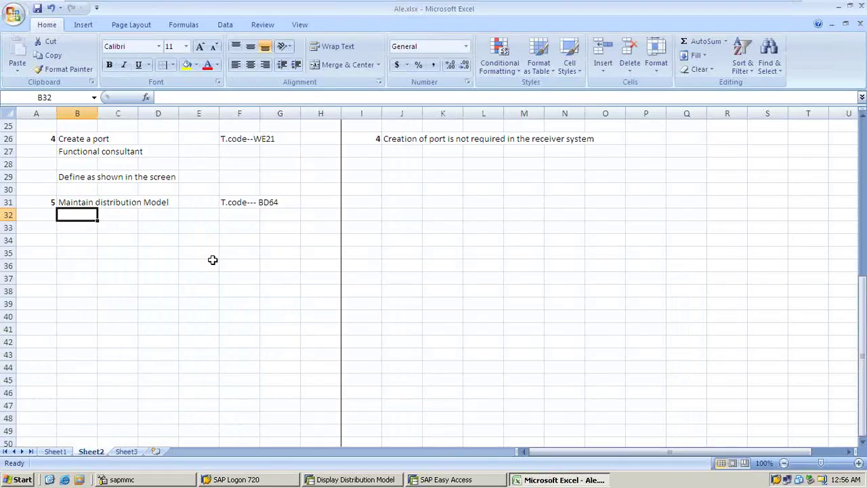
text(Created)
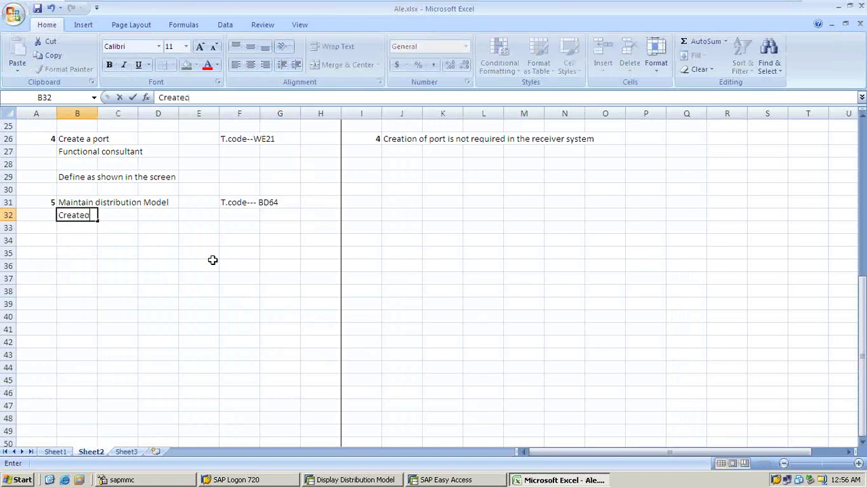
text( by functional Co)
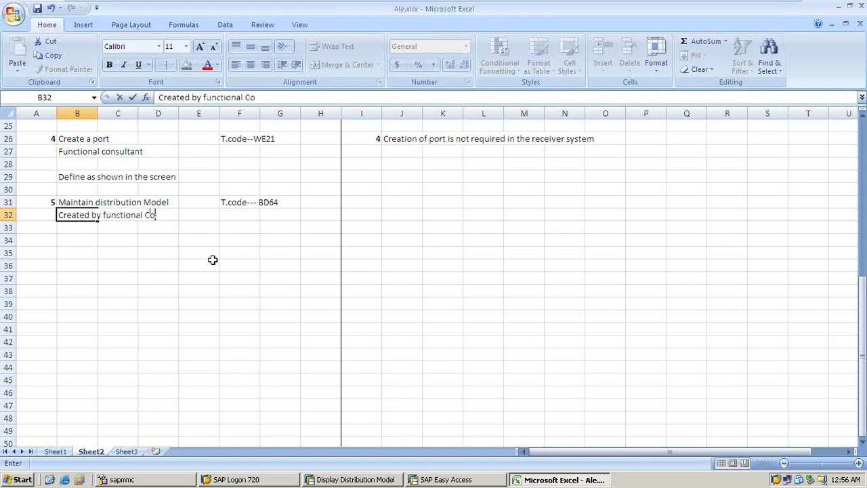
text(nsultant)
click(72, 241)
Switch to SAP, put the distribution model into change mode and select the Model views node.
click(372, 479)
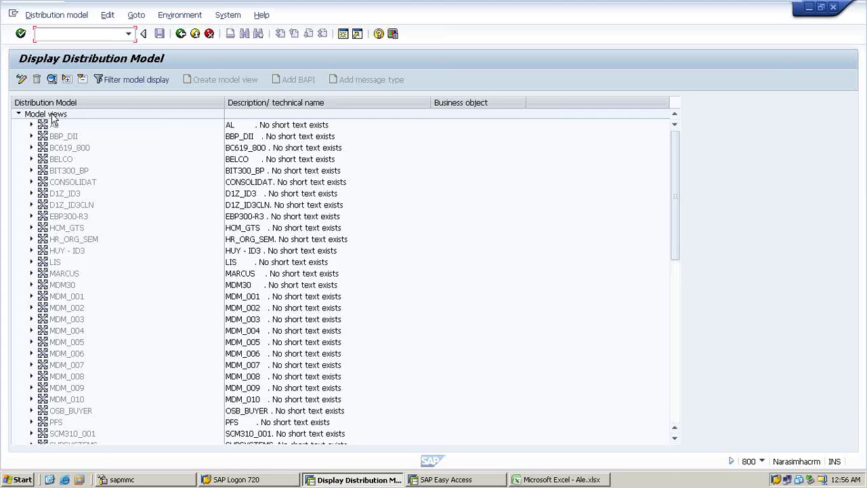
click(21, 79)
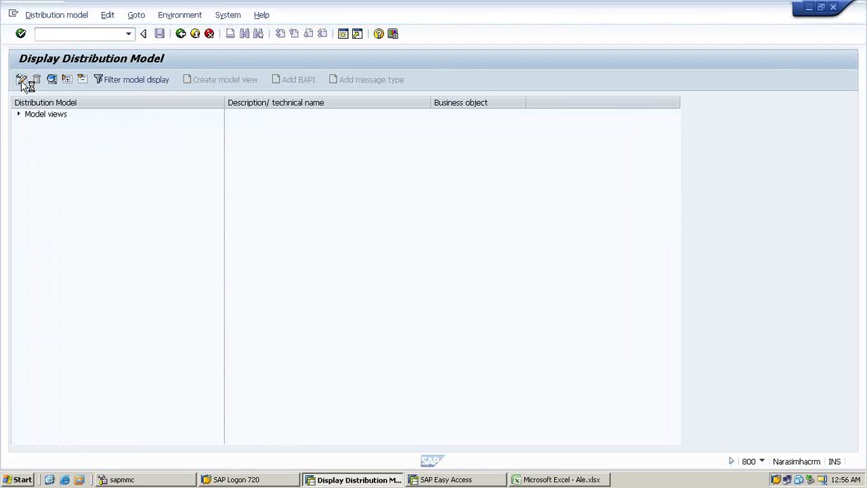
click(49, 115)
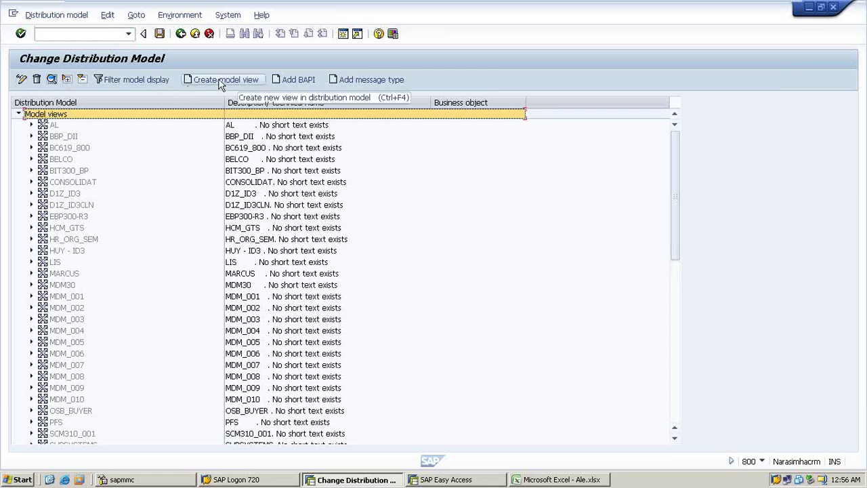
Switch to Excel and shrink its window, placing it so SAP's model list and Create model view command stay uncovered.
click(572, 478)
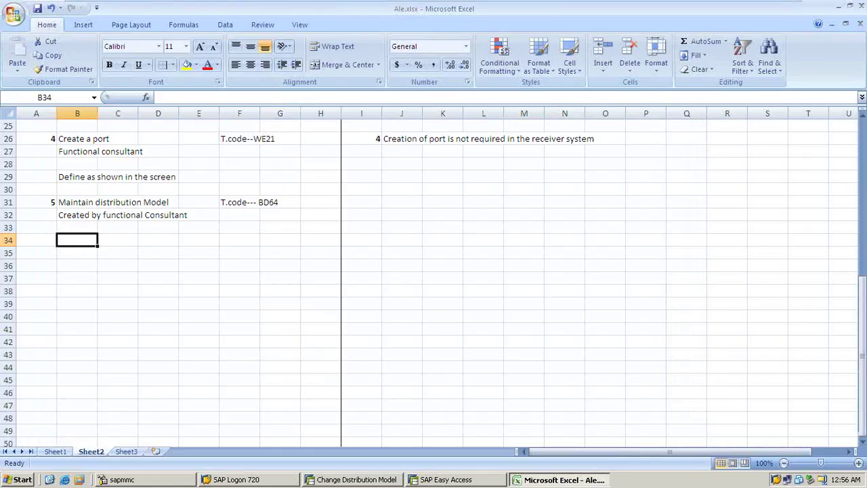
click(850, 5)
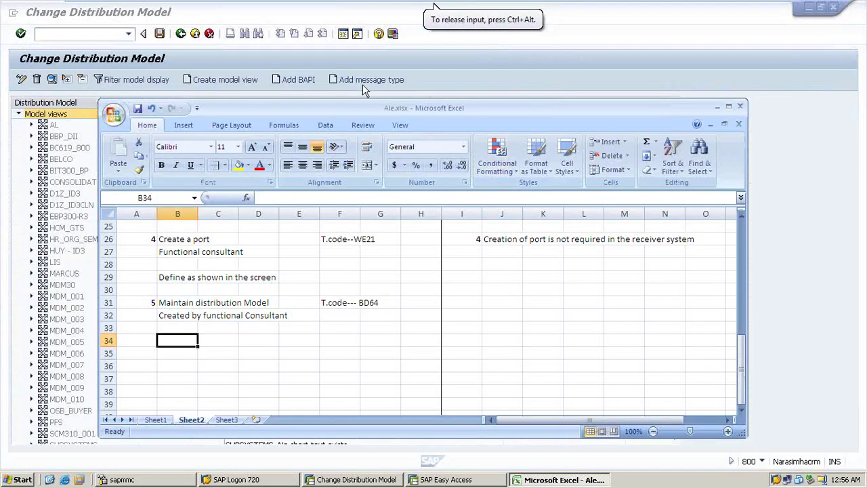
drag(465, 108, 568, 87)
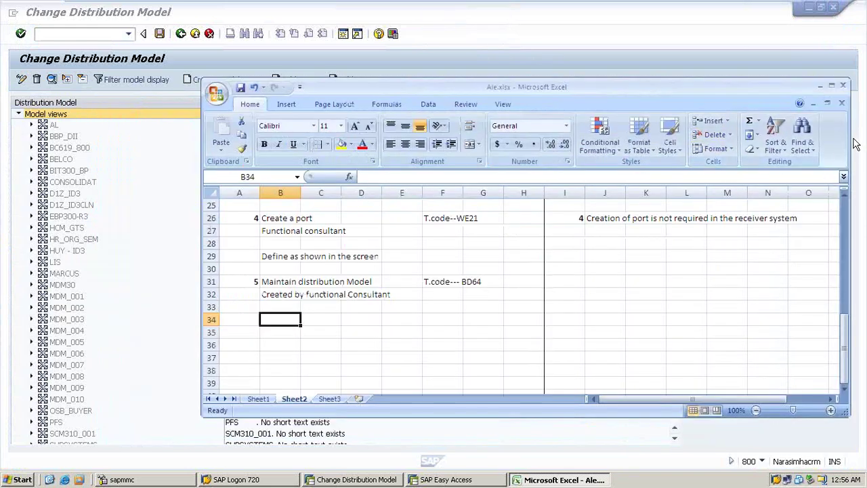
drag(848, 141, 722, 145)
drag(441, 83, 539, 72)
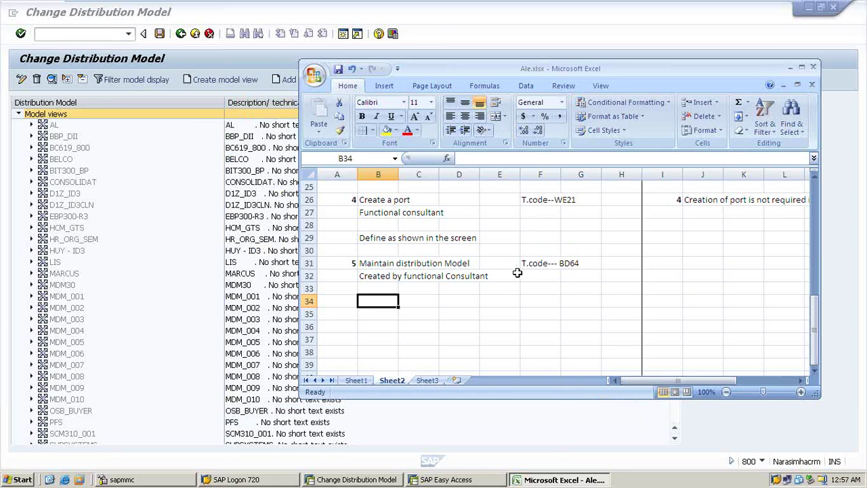
Enter the note "1st click on change mode and then clcik on model view and" in cell B34.
text(1st)
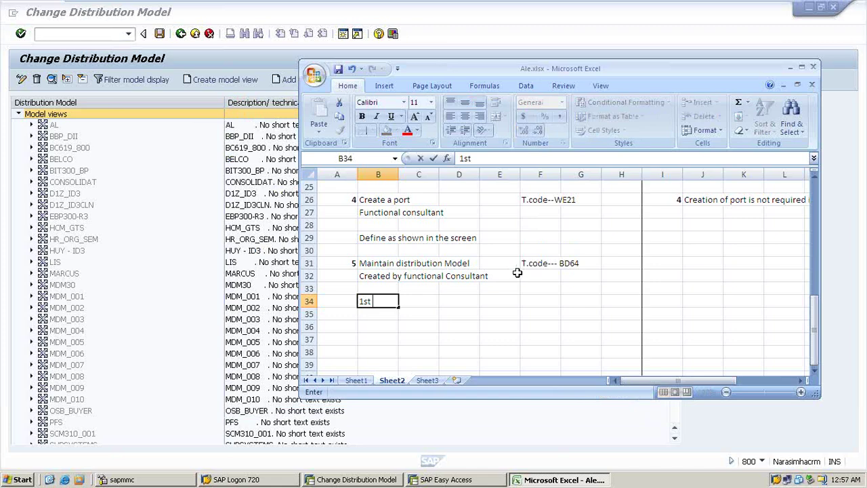
text( click on change a)
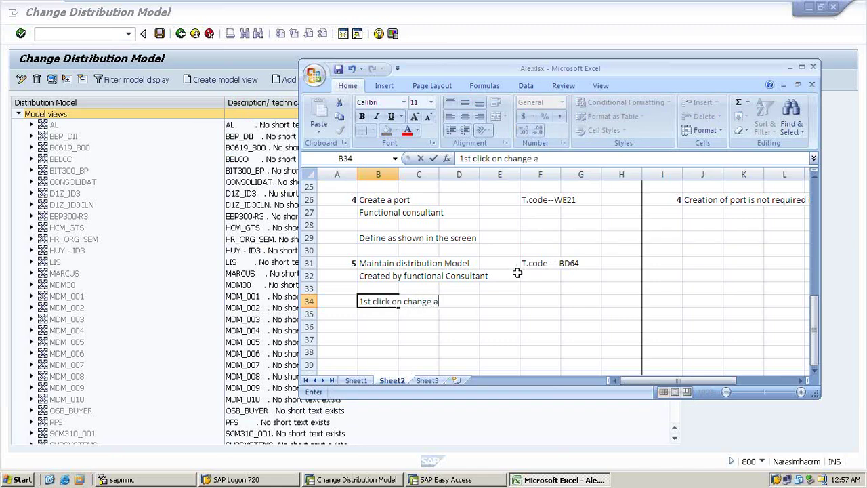
key(BackSpace)
text(mode and then clcik )
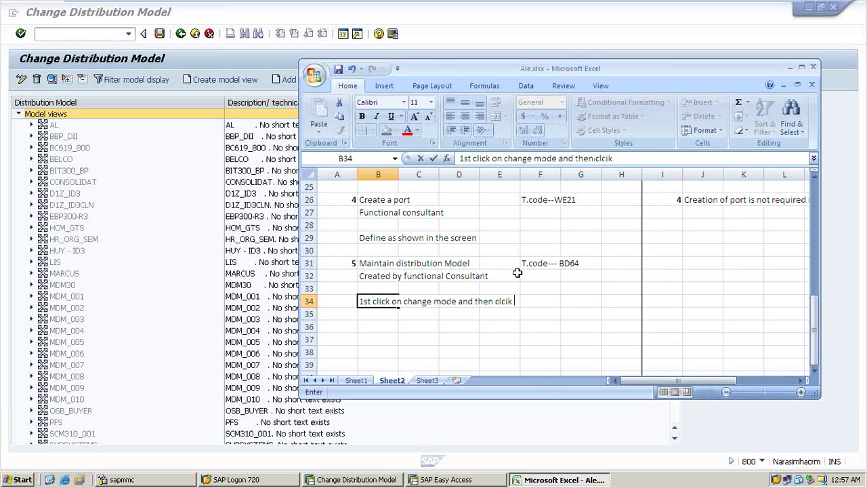
text(ion)
key(BackSpace)
text(n model view and)
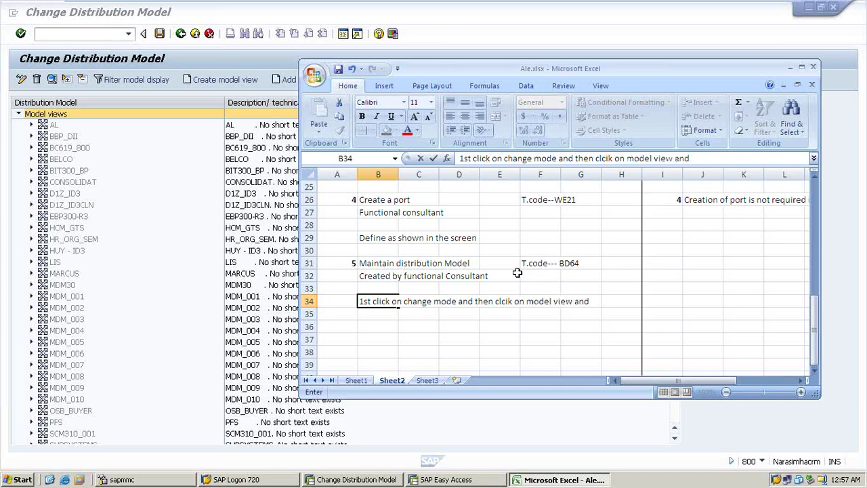
key(Return)
Continue the note in cell B35 with "then clcik on create model view".
text(the)
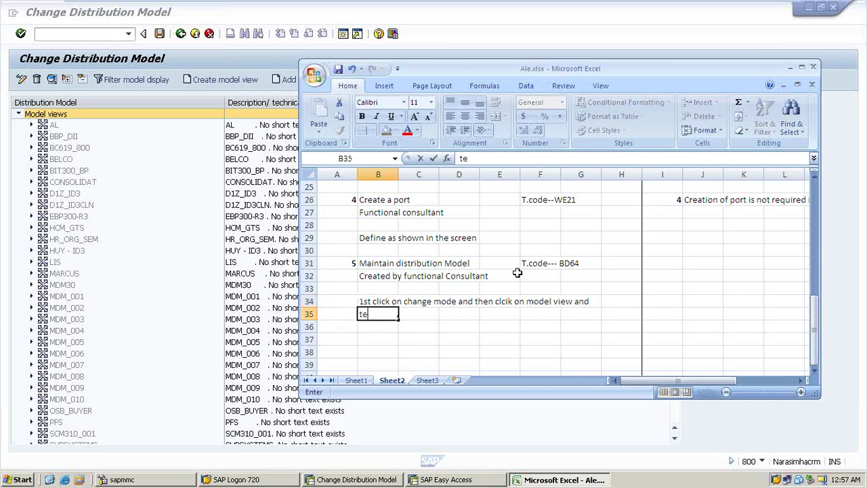
key(BackSpace)
key(BackSpace)
text(hen clcik on create )
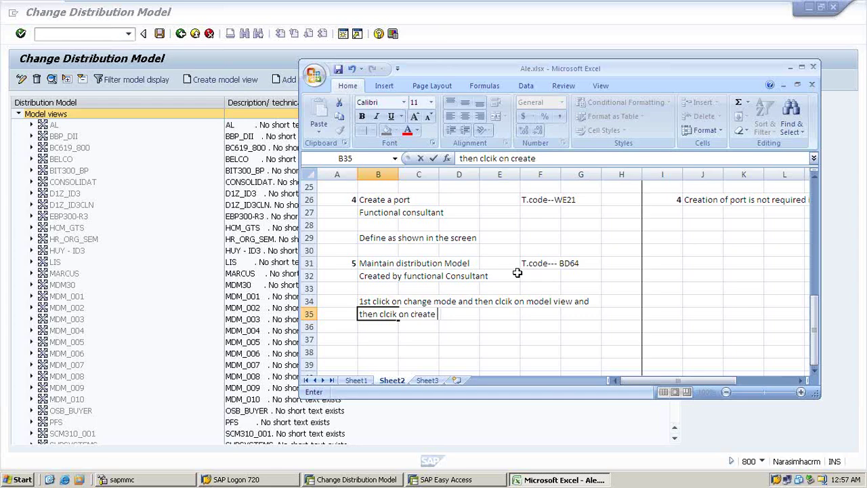
text(model view)
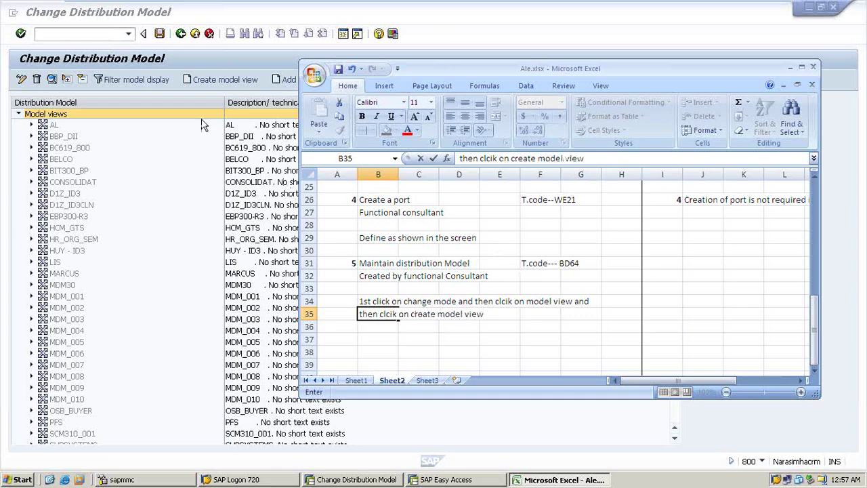
Try to create a model view in SAP with short text Zmaterial and technical name Z800_810.
click(210, 78)
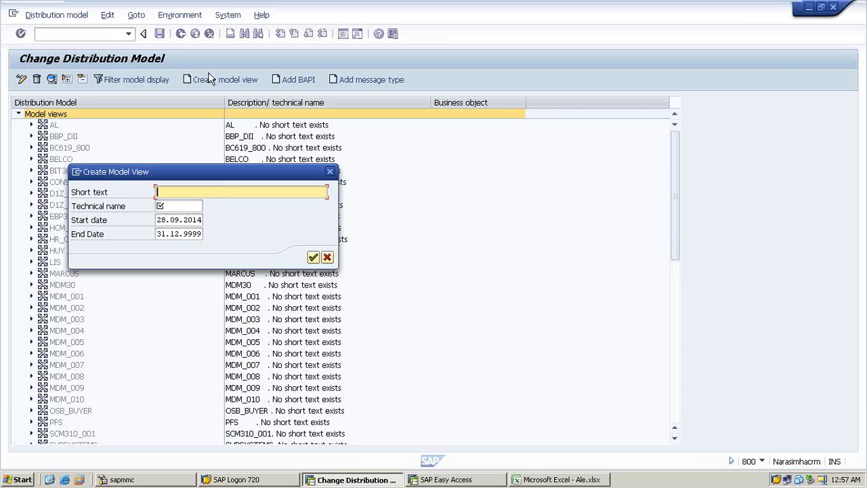
text(Zmaterial)
key(Tab)
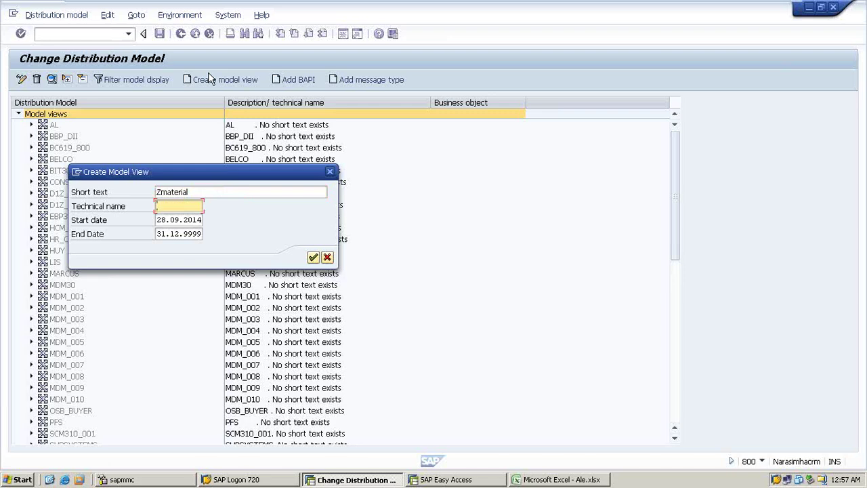
text(Z)
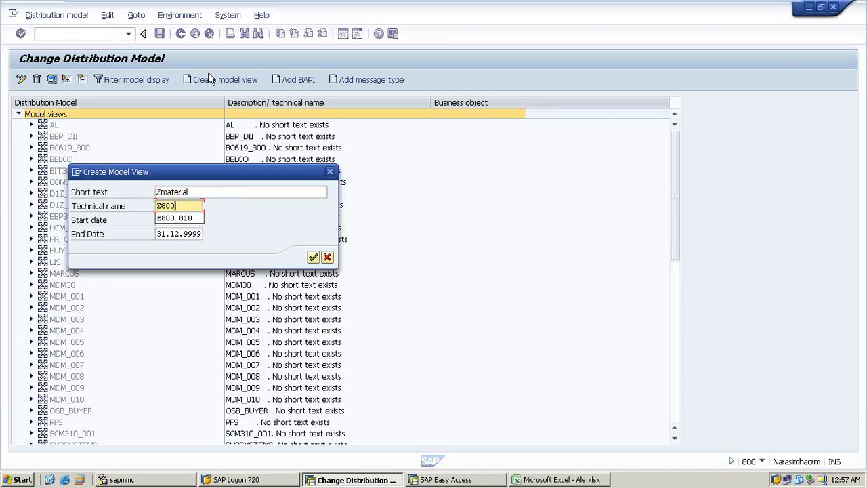
key(Down)
key(Return)
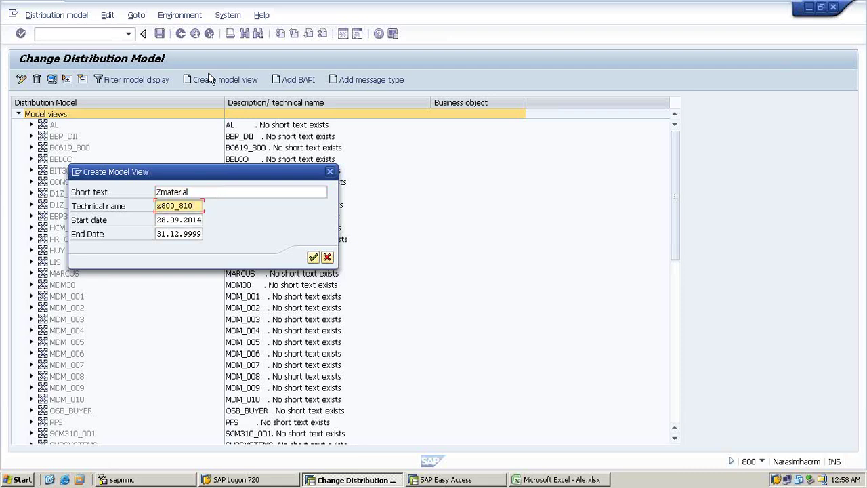
key(Return)
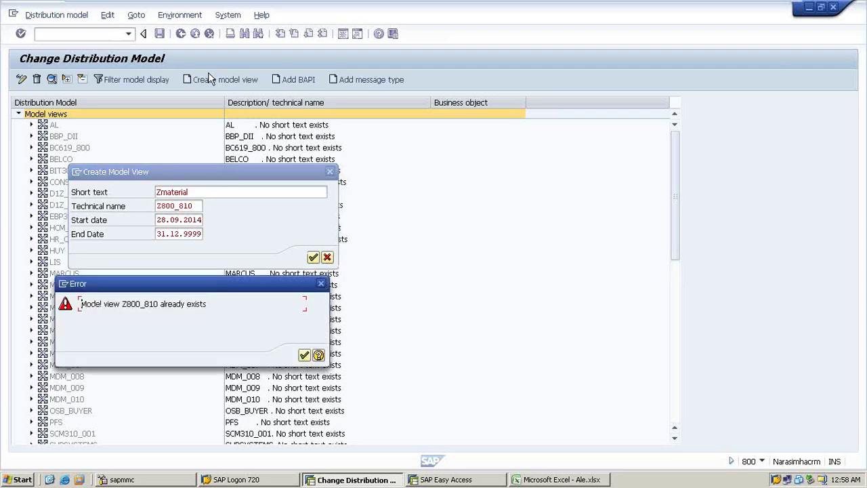
key(Return)
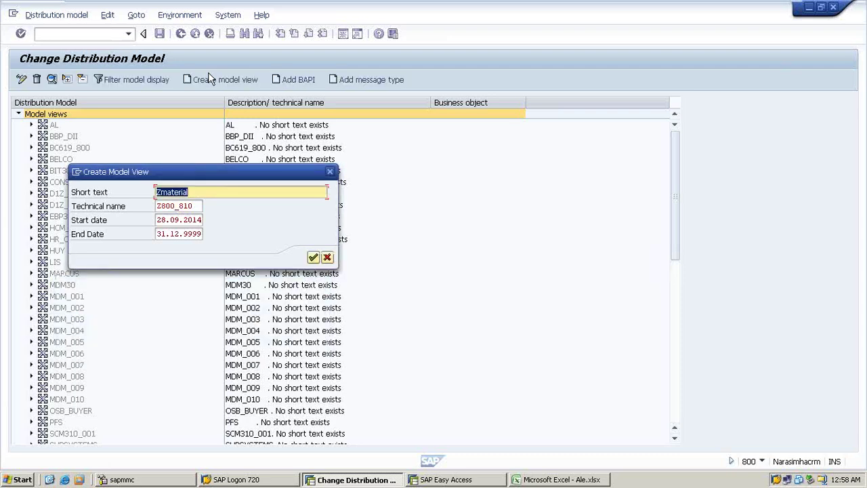
click(329, 257)
Delete the existing zmaterial model view (Z800_810) and save the distribution model.
scroll(494, 219, down, 2)
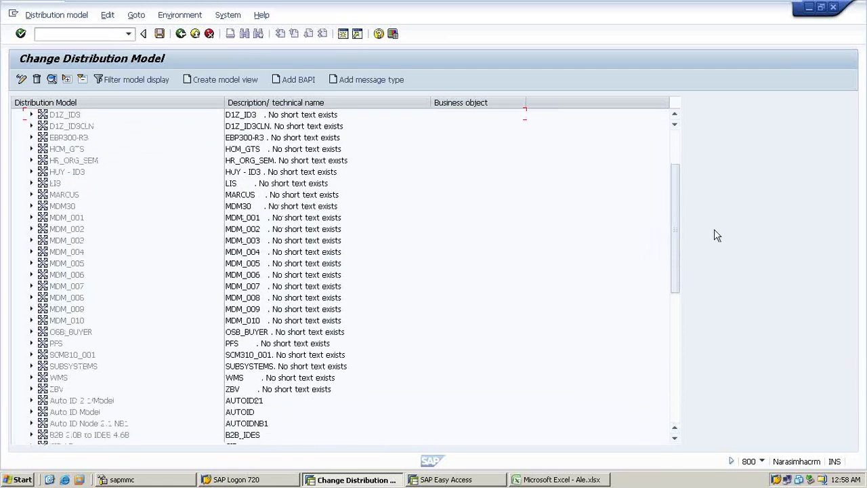
drag(678, 241, 669, 435)
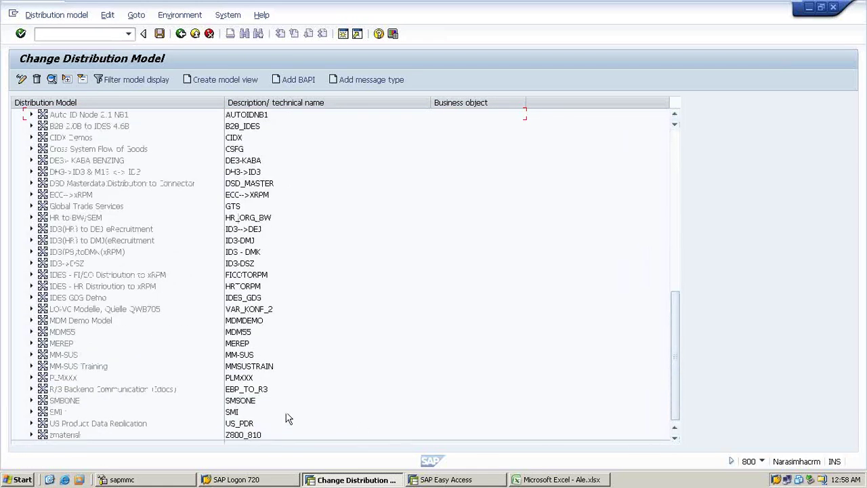
click(59, 435)
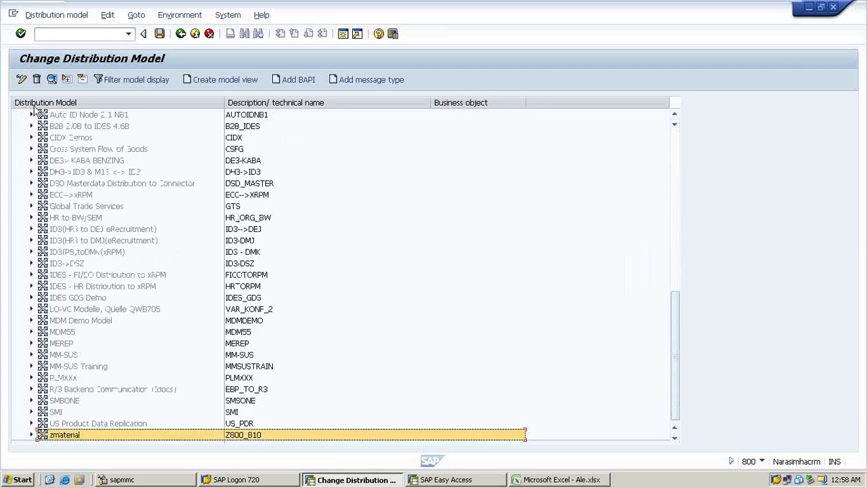
click(38, 79)
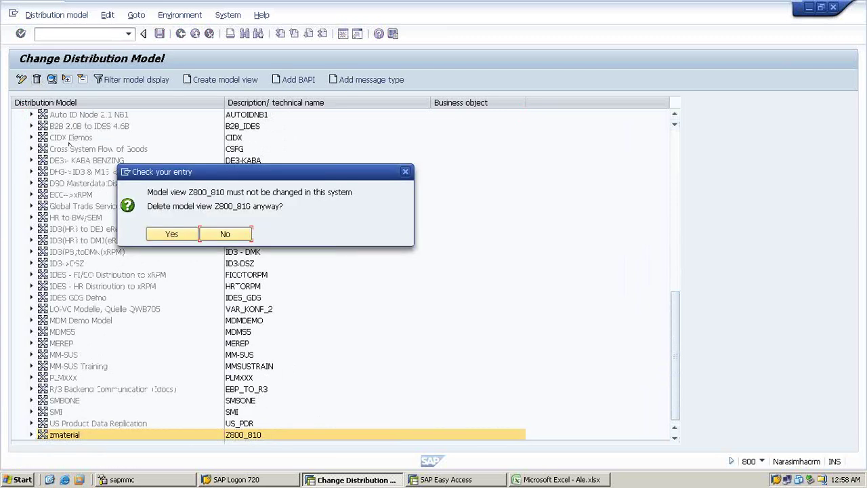
click(166, 235)
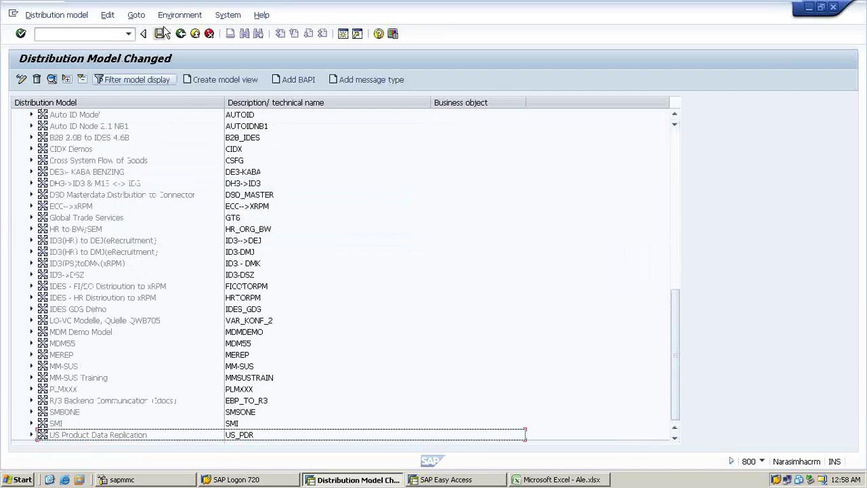
click(159, 34)
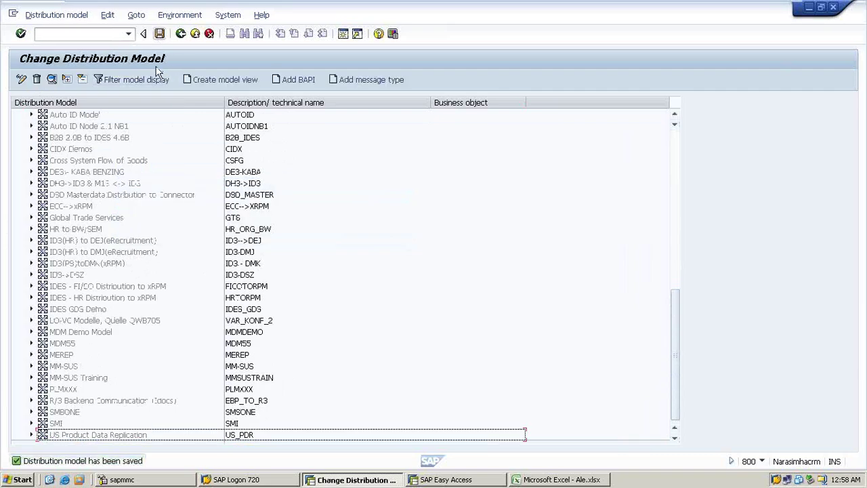
Create a model view under Model views with short text Zmaterial and technical name z800_810, keeping the proposed start and end dates.
scroll(78, 122, up, 10)
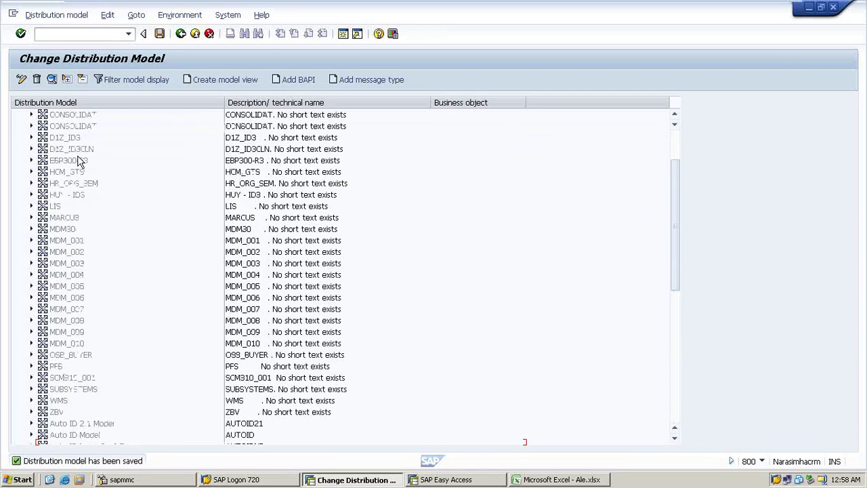
click(30, 114)
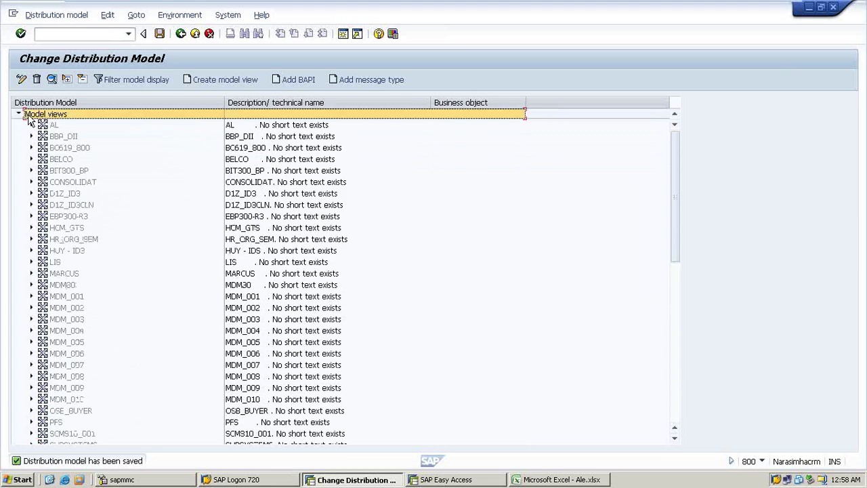
click(197, 79)
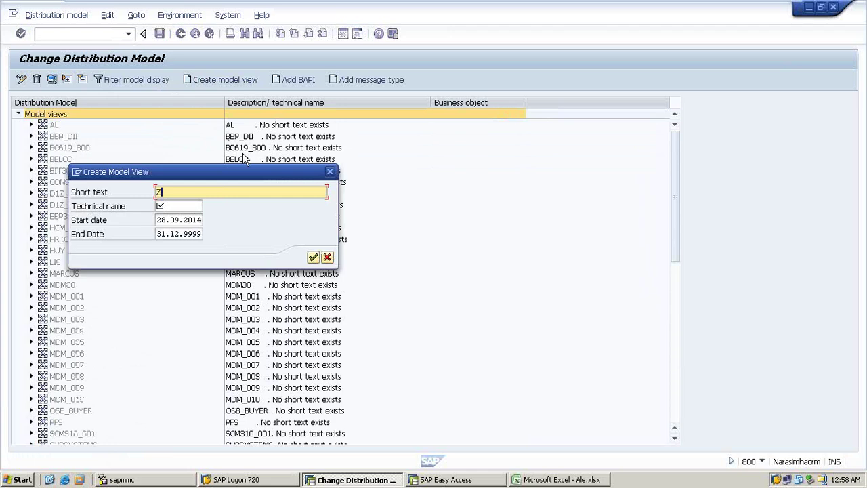
text(Zmatera)
key(BackSpace)
key(Tab)
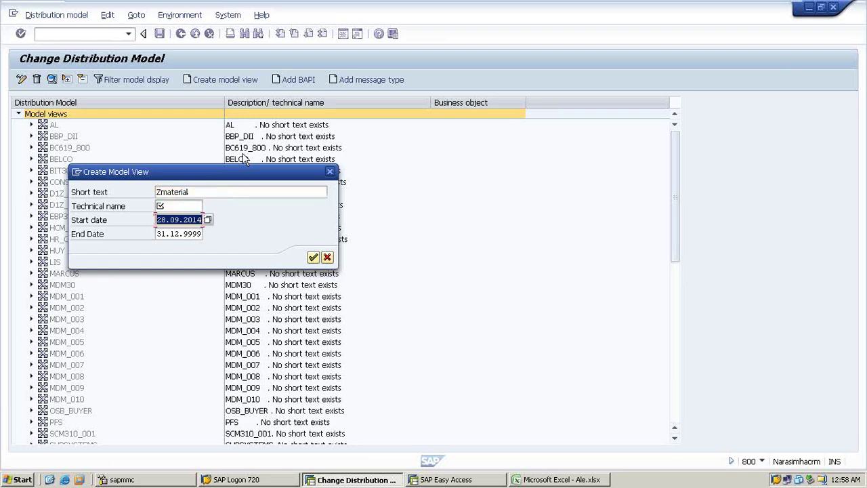
key(shift+Tab)
text(z)
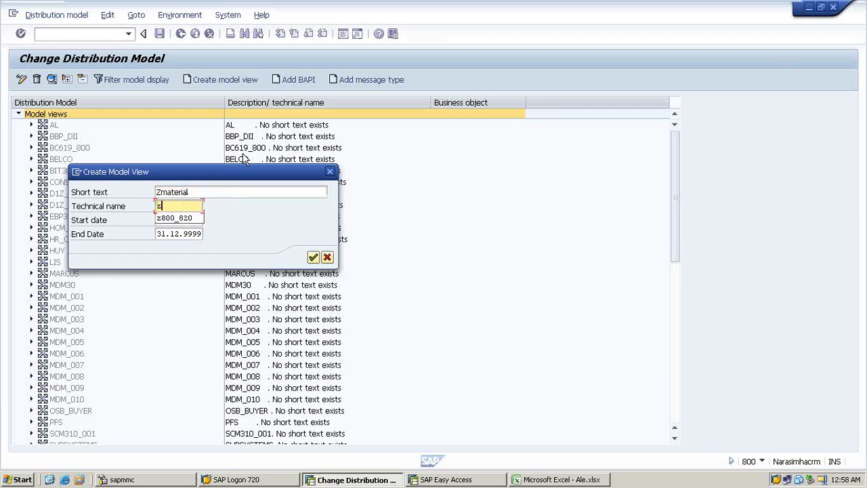
key(Down)
key(Return)
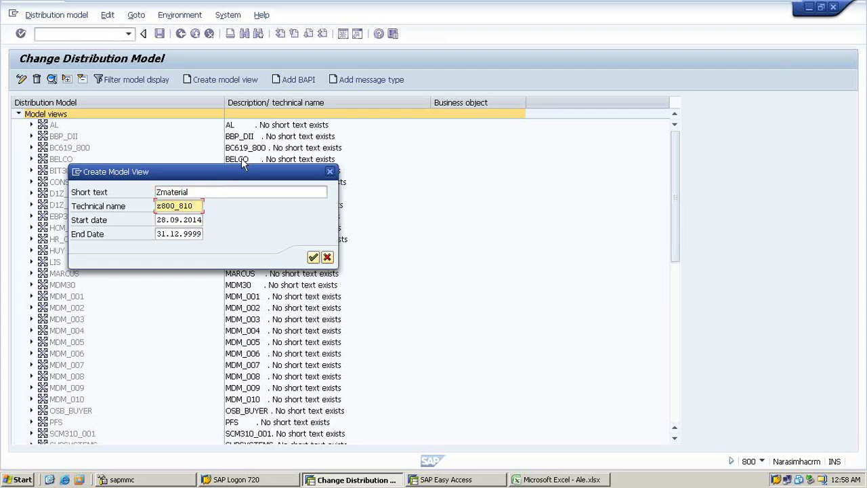
key(Return)
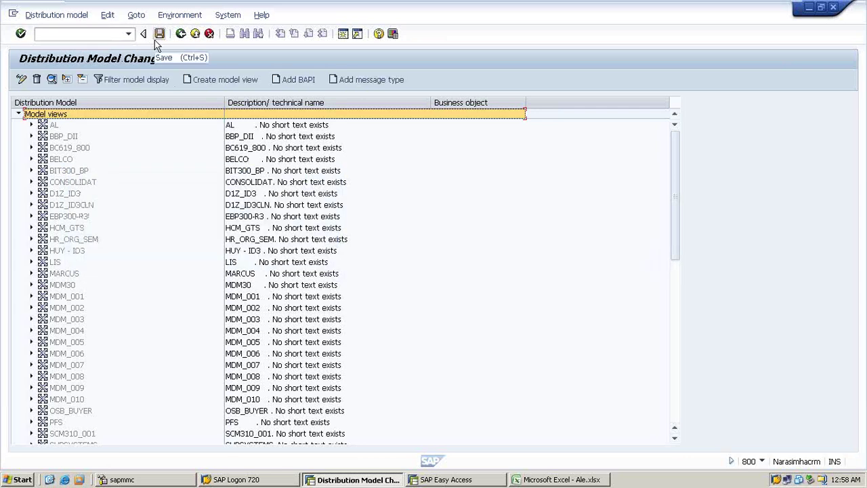
Save the distribution model and select the new Zmaterial model view in the list.
click(157, 37)
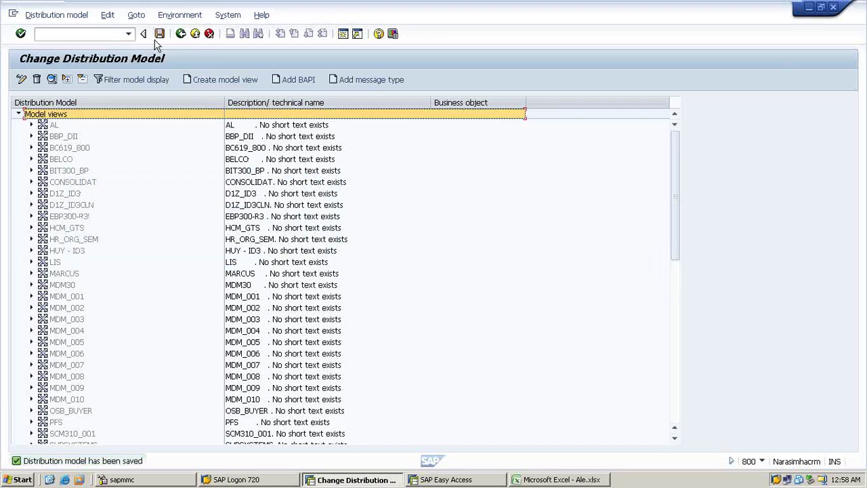
scroll(397, 238, down, 6)
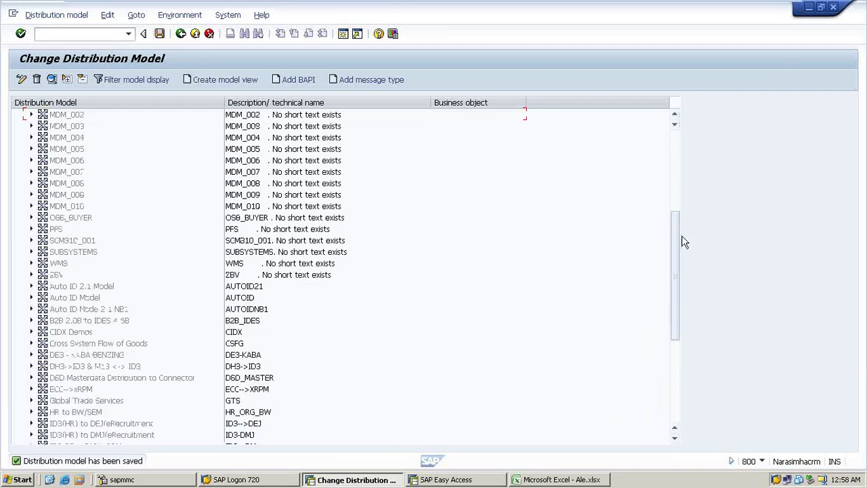
drag(674, 242, 674, 385)
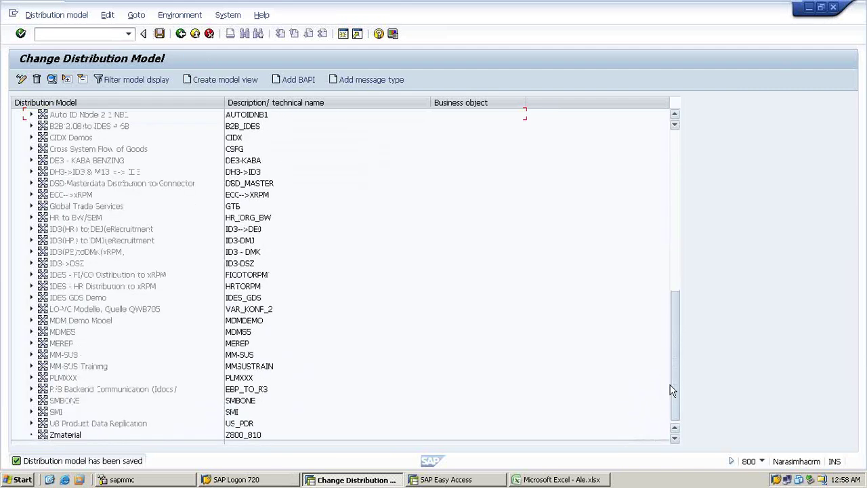
click(65, 437)
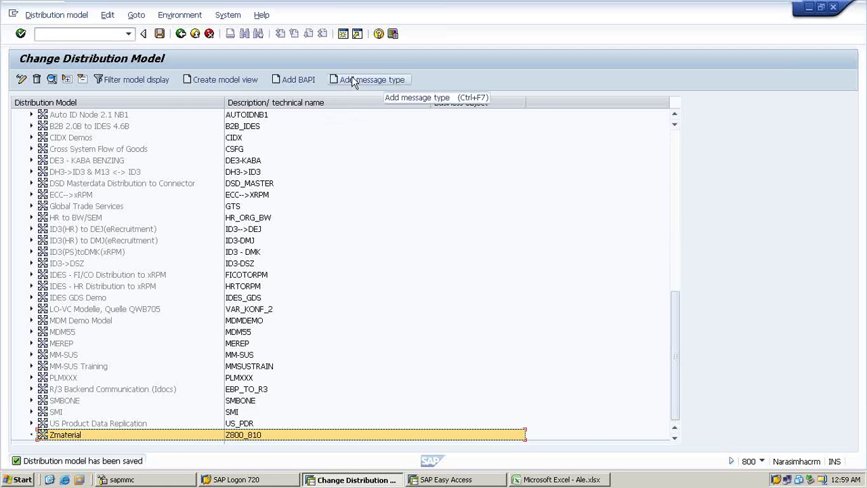
Switch to the Ale.xlsx workbook in Excel and enter "enter the details as shown in the screen and continue." in cell B36.
click(530, 480)
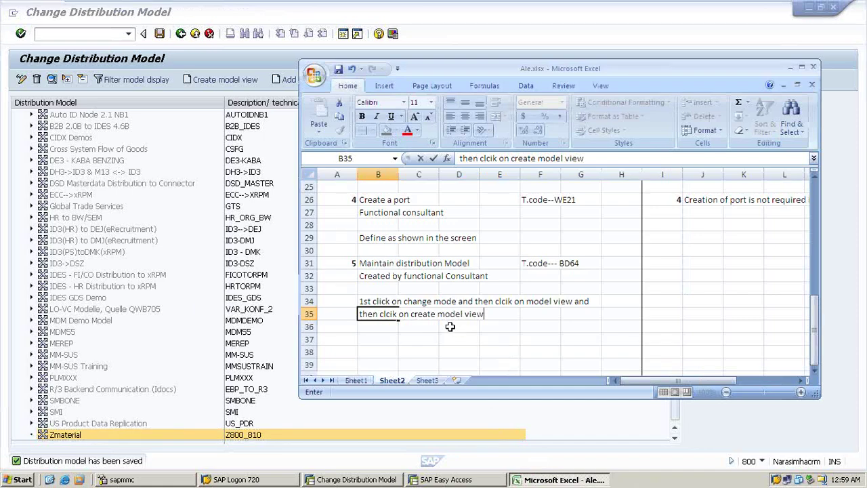
click(366, 337)
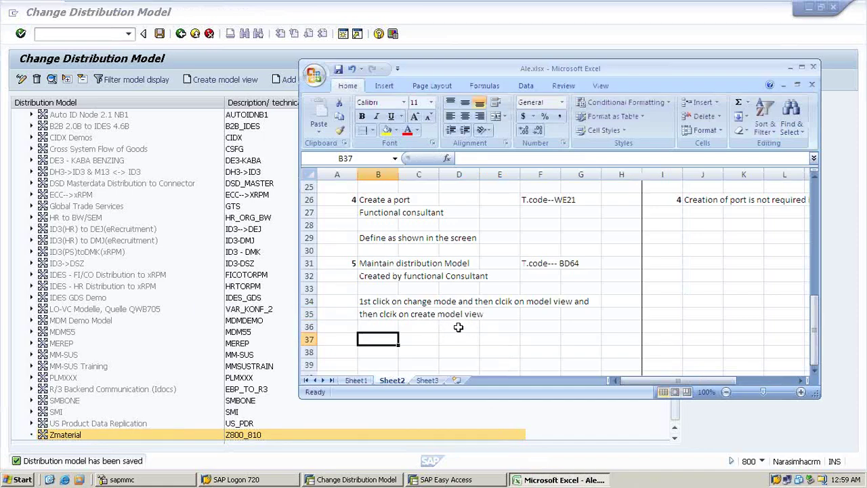
click(372, 326)
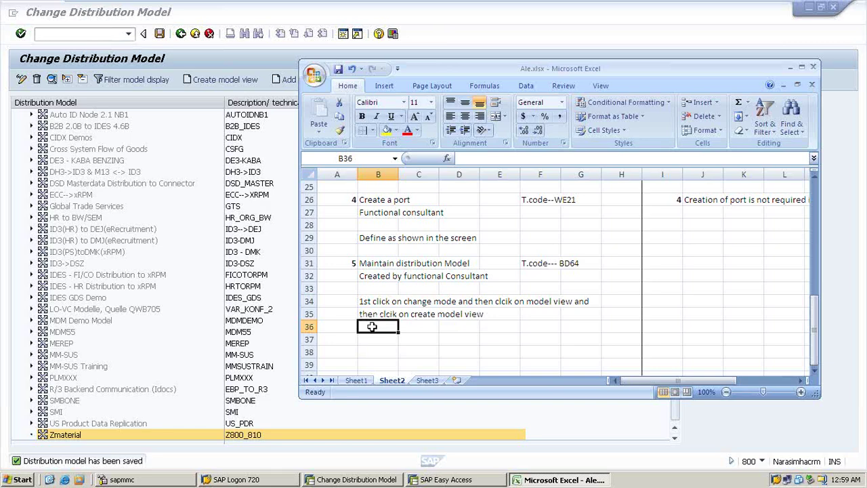
text(ente)
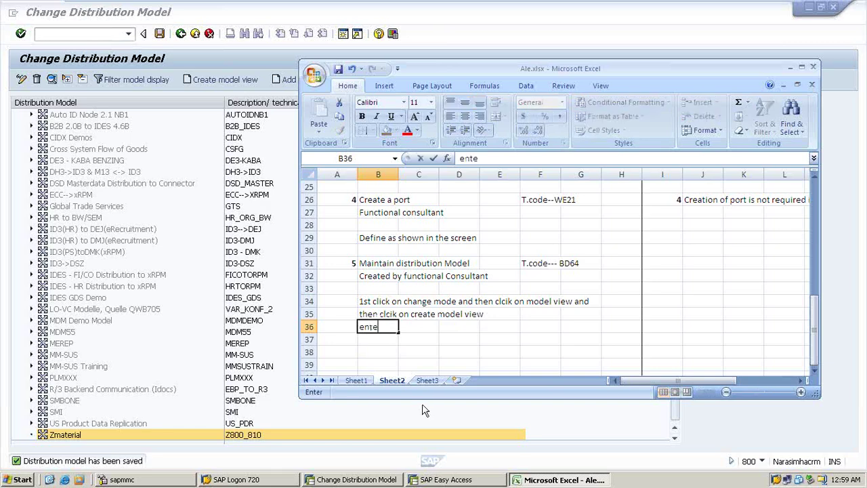
text(r the detai)
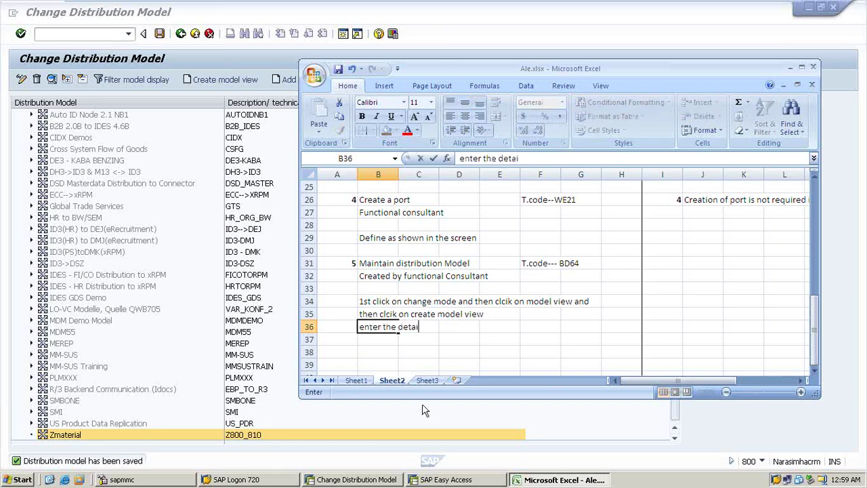
text(ls as shown in the )
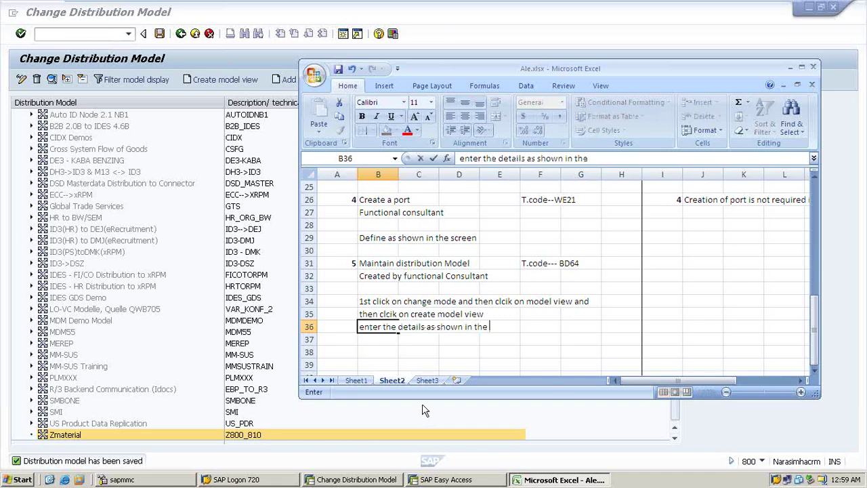
text(screen and)
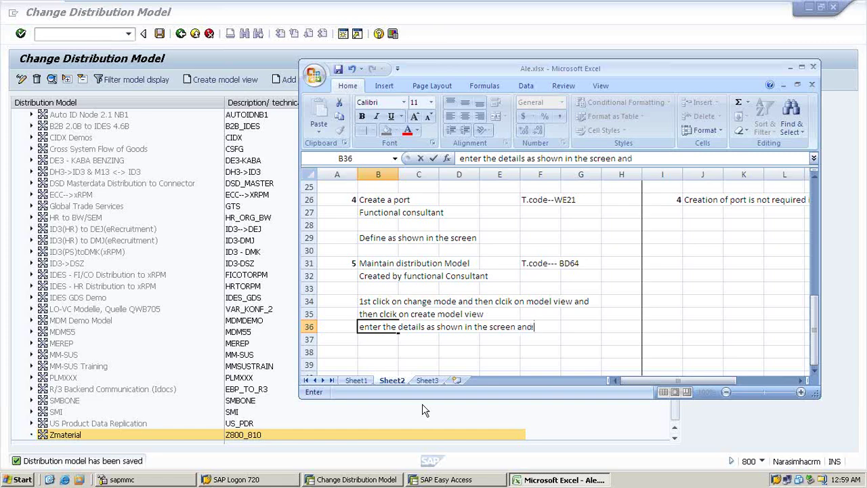
text( continue.4)
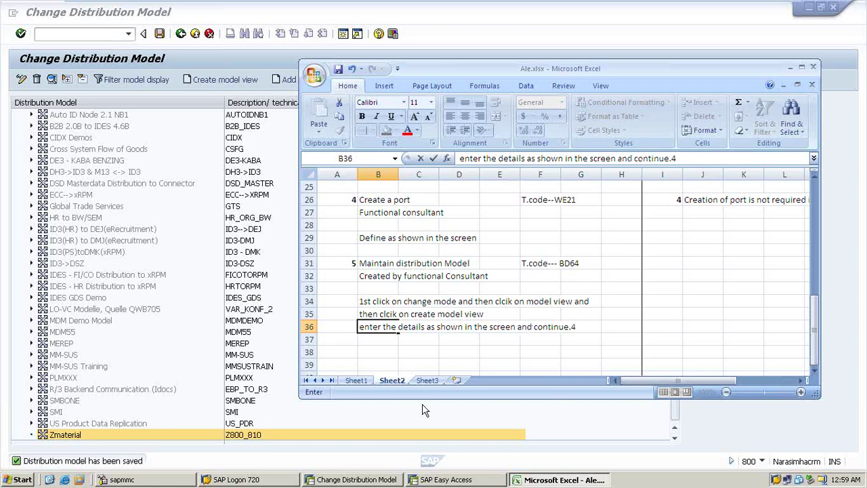
key(BackSpace)
key(Return)
key(Return)
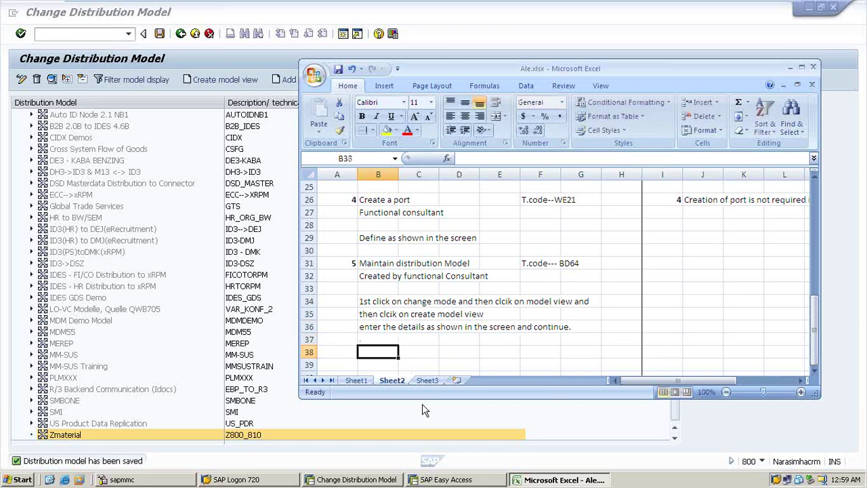
Enter the note "then just highlight the model view and clcik on add message type" in cell B38.
text(then j)
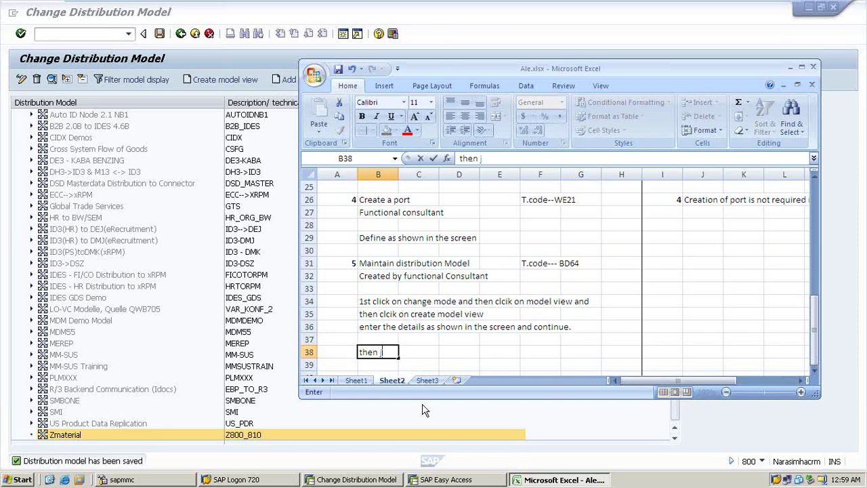
text(ust highlight)
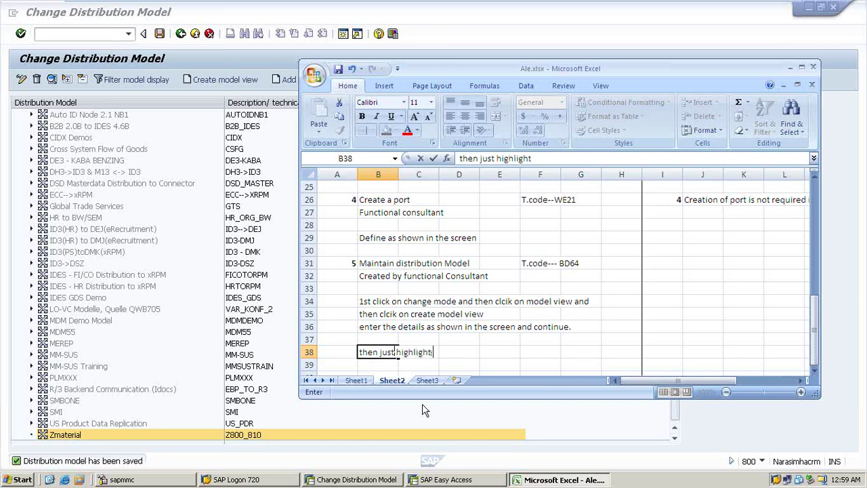
text( the model)
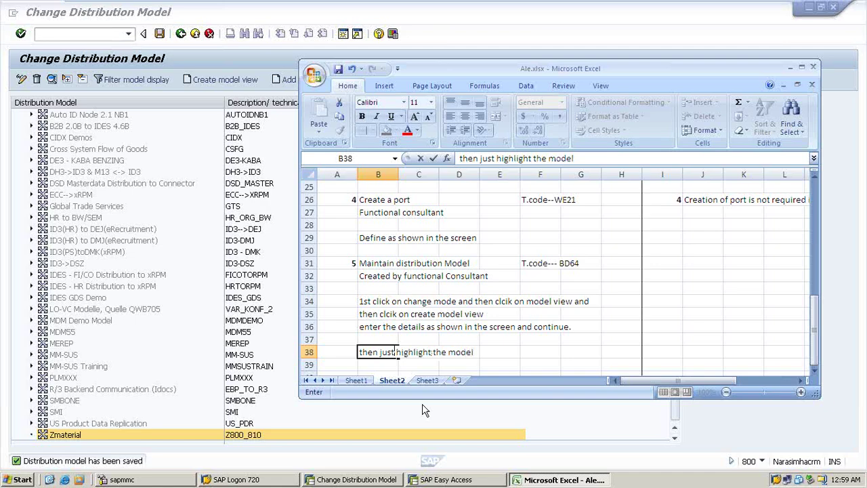
text( view and clcik on)
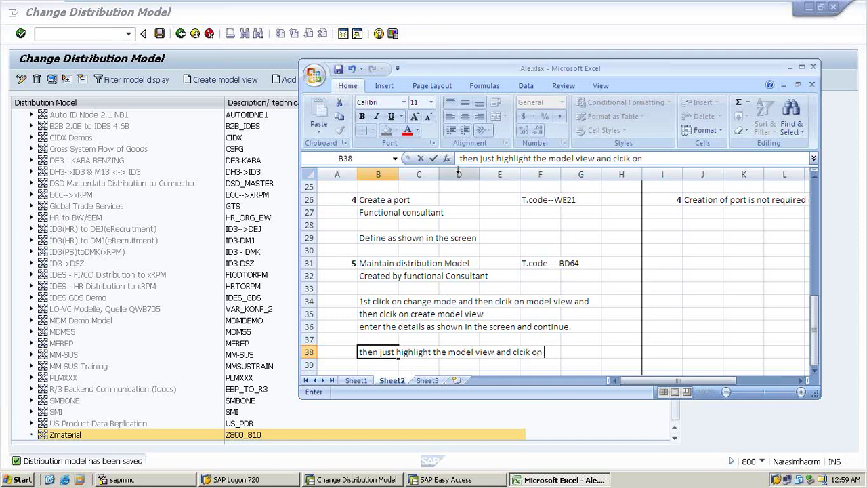
drag(462, 73, 461, 100)
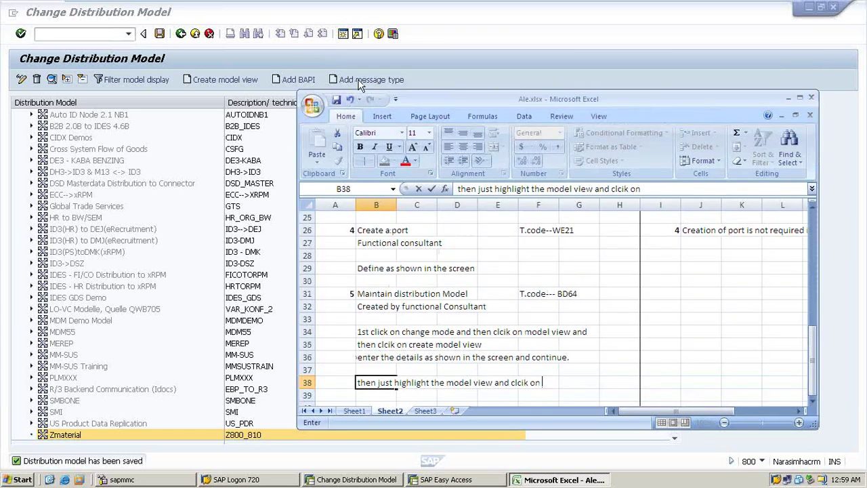
text(dd message t)
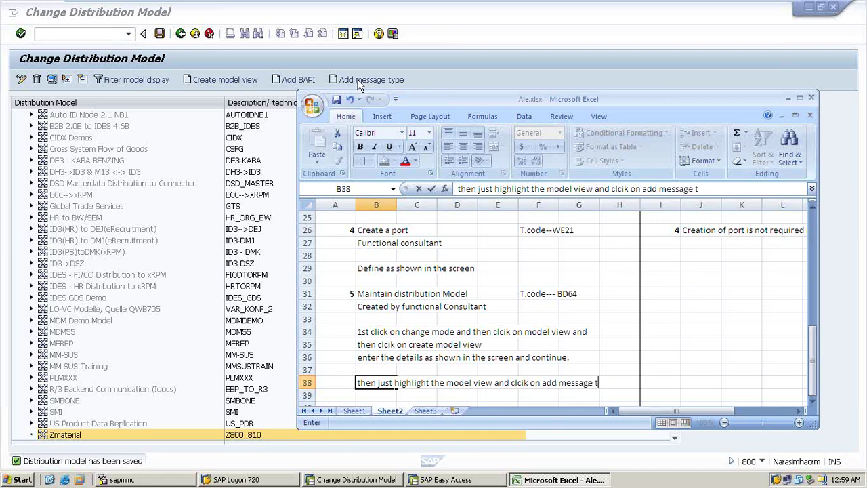
text(ype)
key(Return)
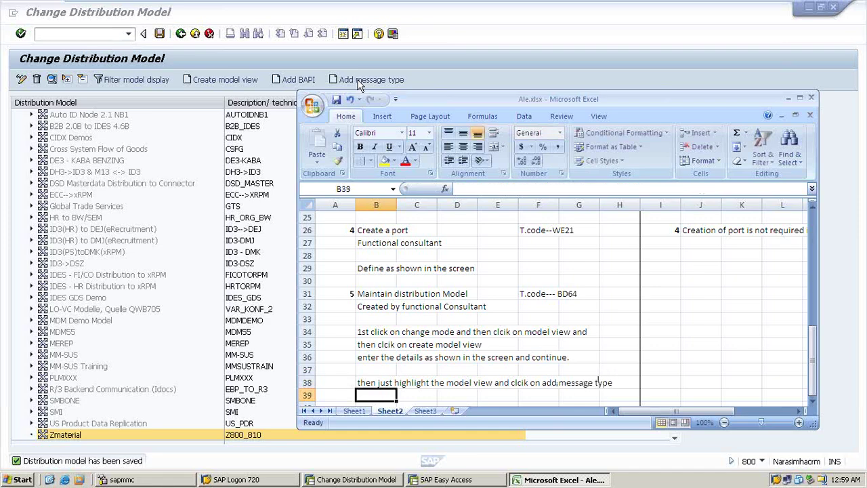
Switch back to SAP, start adding a message type to model view Z800_810, and choose ZLS800 as the sender.
click(347, 82)
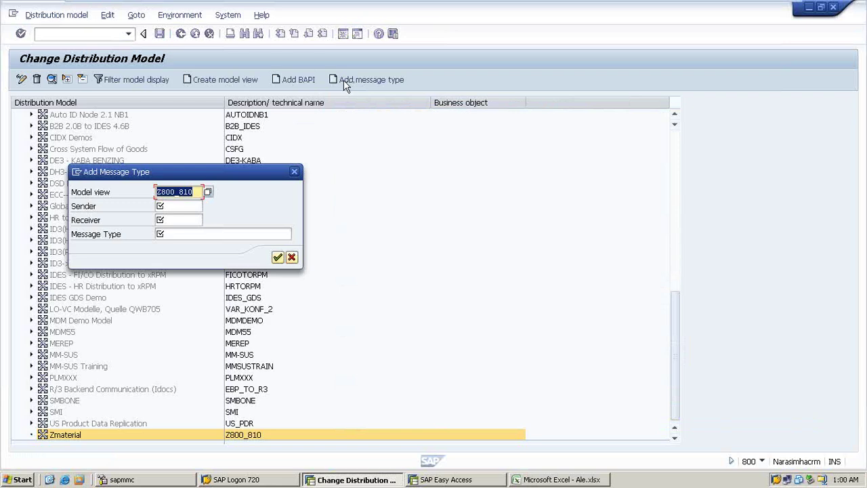
click(175, 204)
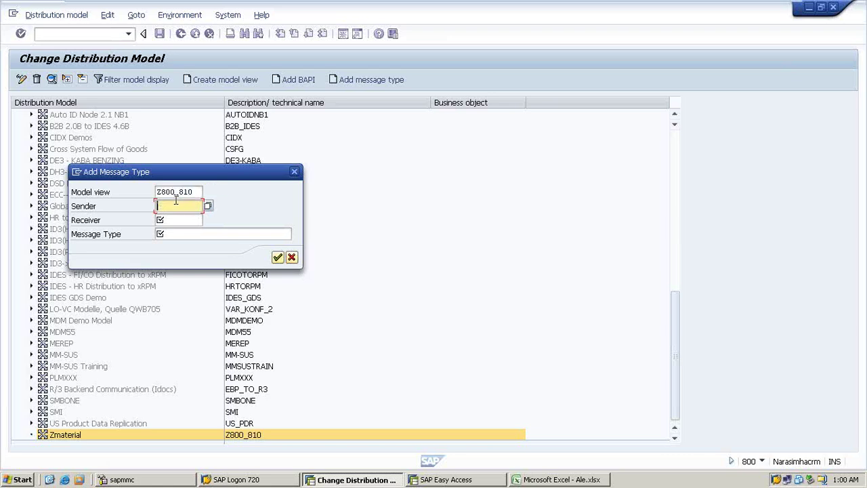
click(208, 206)
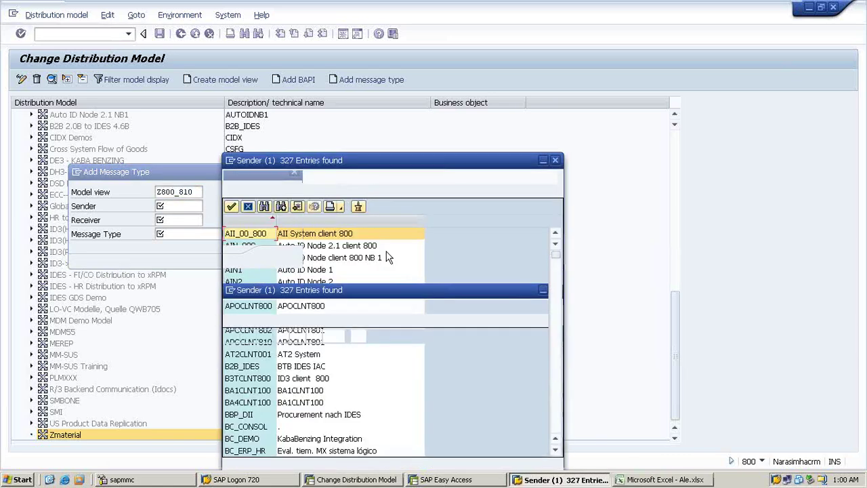
drag(554, 262, 554, 426)
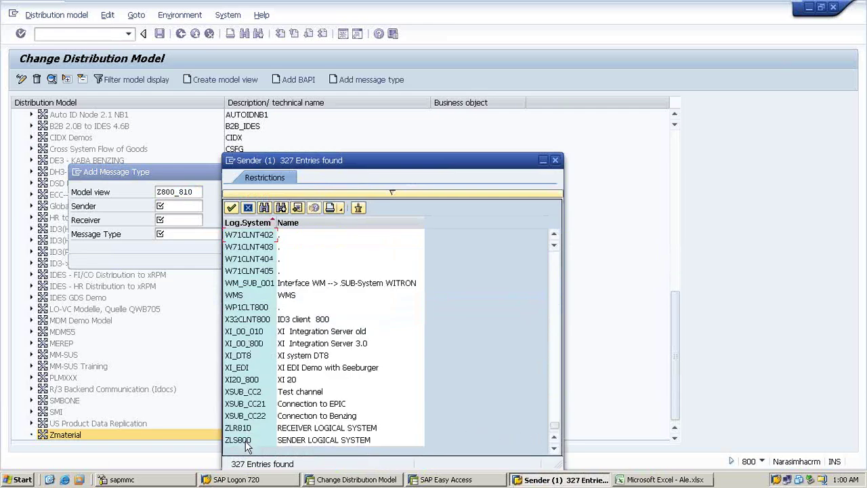
click(248, 441)
click(232, 207)
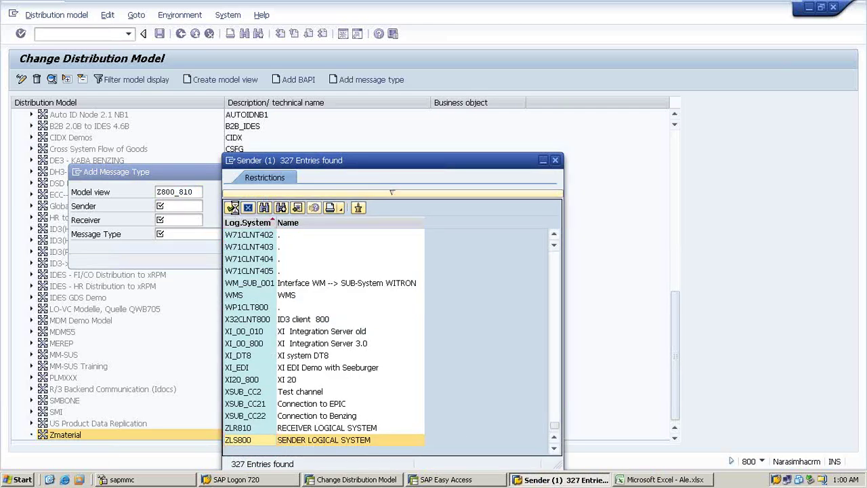
Choose ZLR810, the receiver logical system, as the receiver for the message type being added.
click(177, 219)
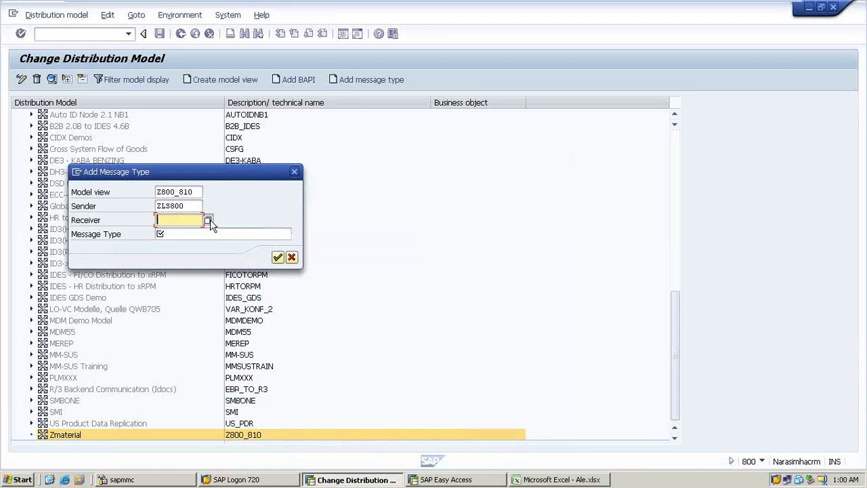
click(208, 220)
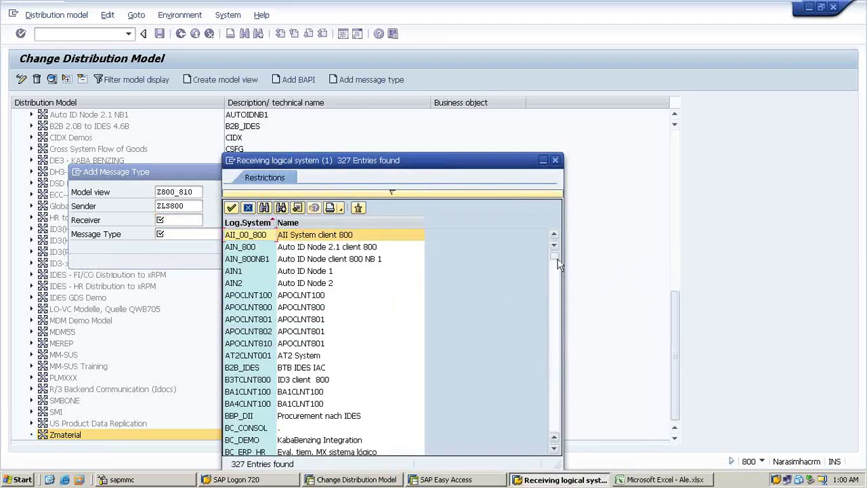
drag(554, 255, 542, 466)
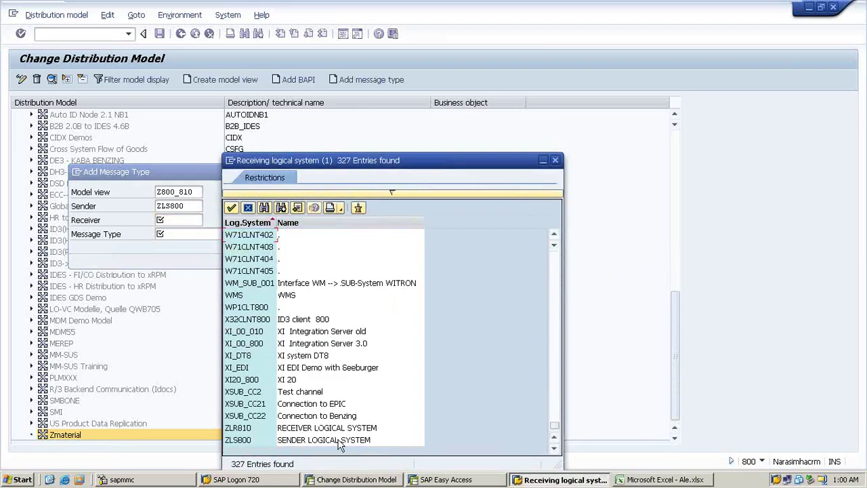
click(241, 428)
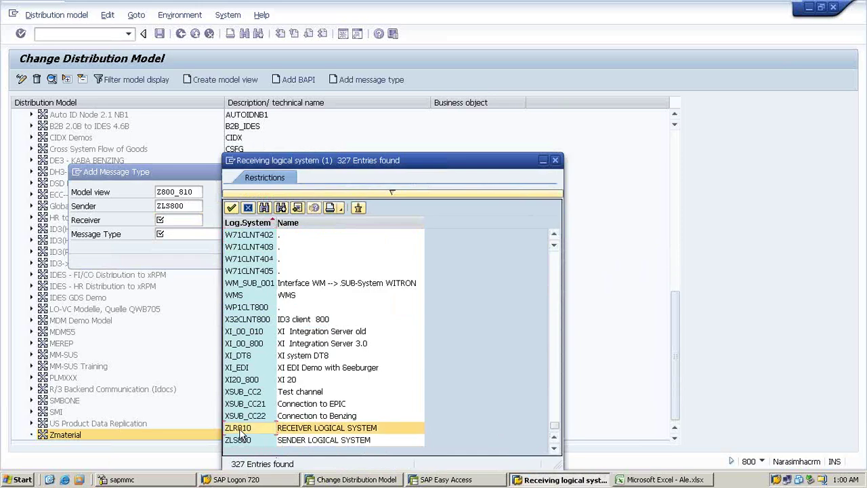
click(231, 207)
Find message types matching mat*, add MATMAS to model view Z800_810, and save the distribution model.
click(208, 235)
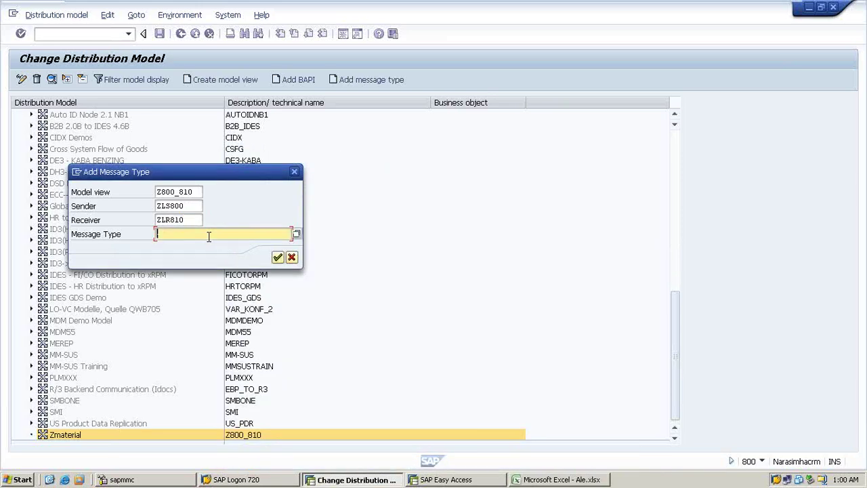
click(303, 236)
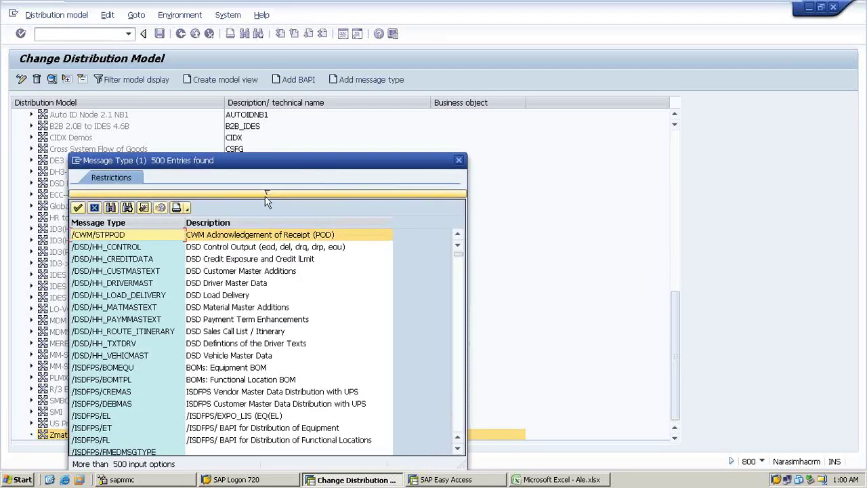
click(266, 195)
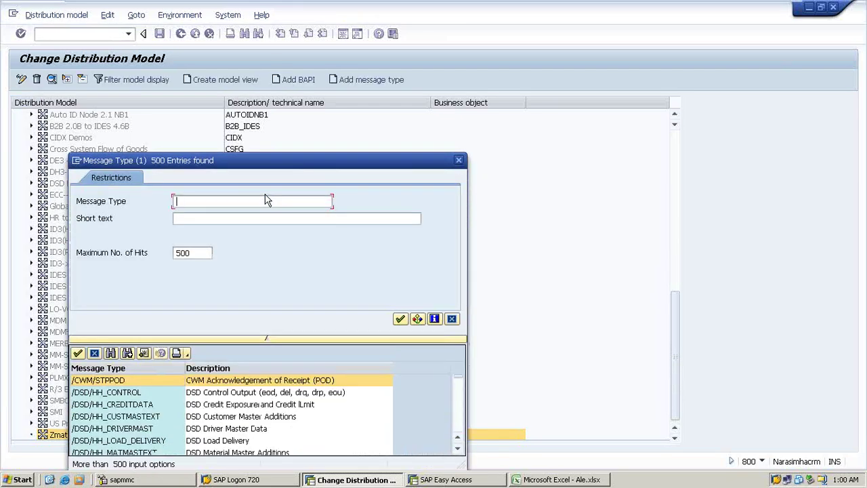
click(266, 201)
text(mat*)
key(Return)
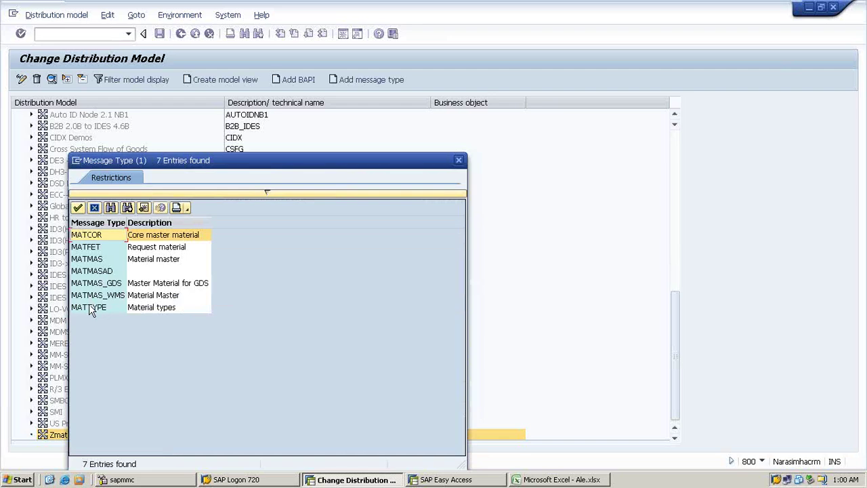
click(95, 260)
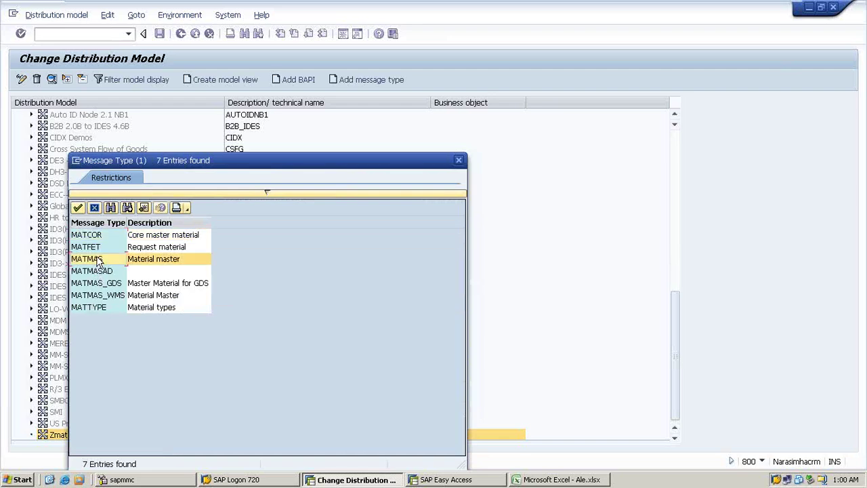
click(78, 210)
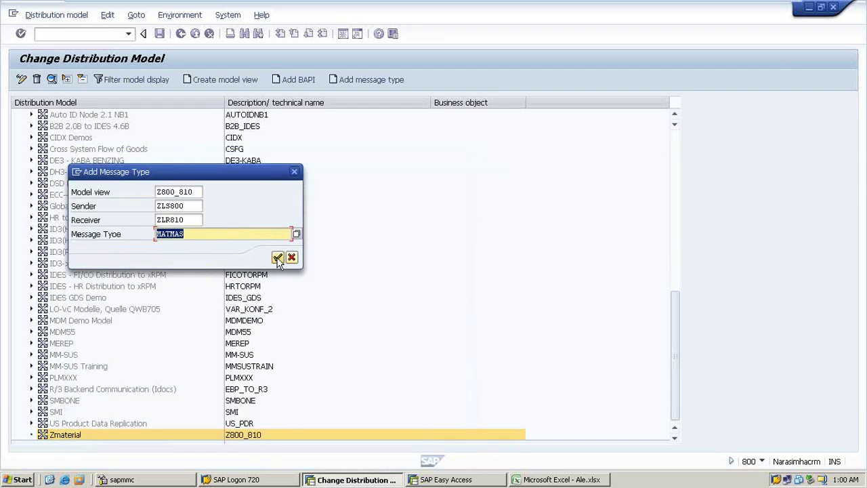
click(278, 258)
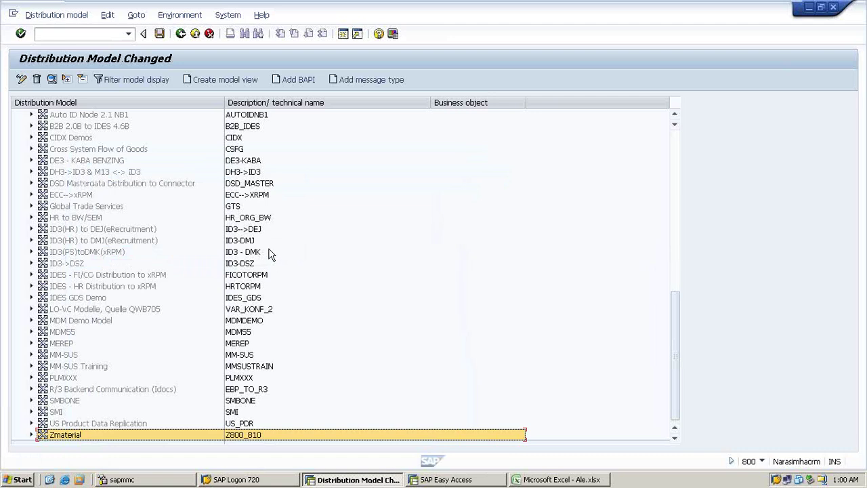
click(301, 7)
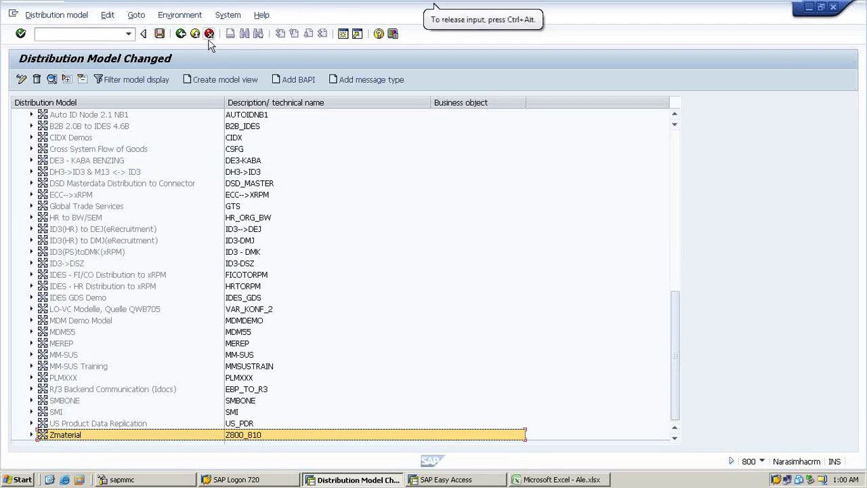
click(160, 34)
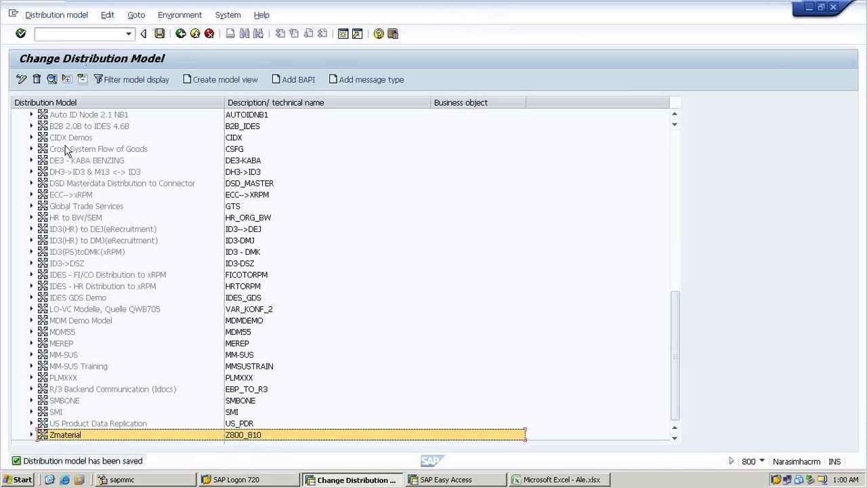
Start adding another message type to model view Z800_810 with sender ZLS800 and receiver ZLR810.
click(350, 80)
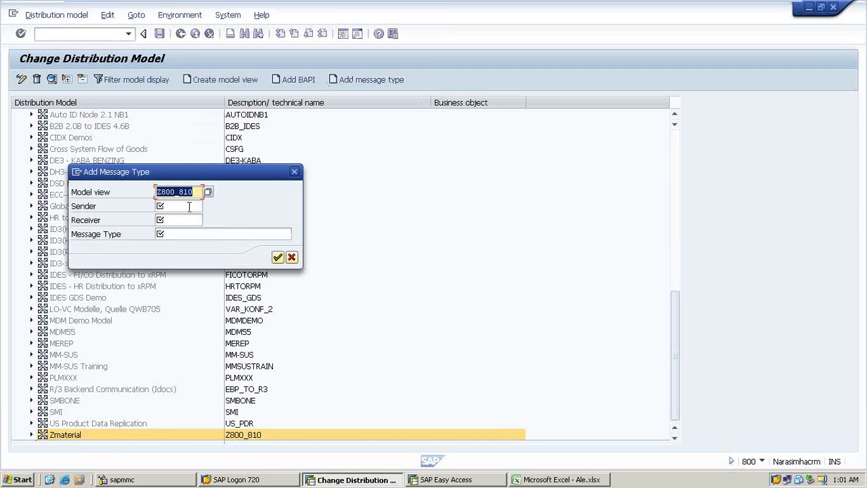
click(189, 207)
click(201, 206)
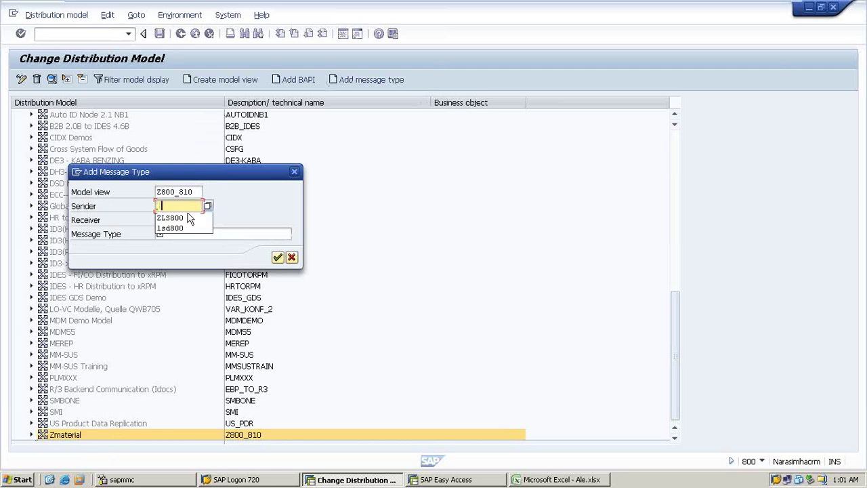
click(186, 219)
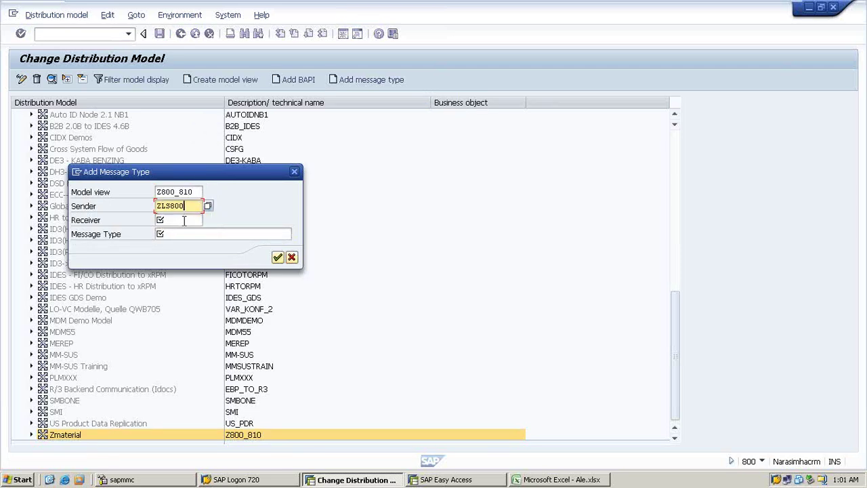
click(178, 220)
click(177, 231)
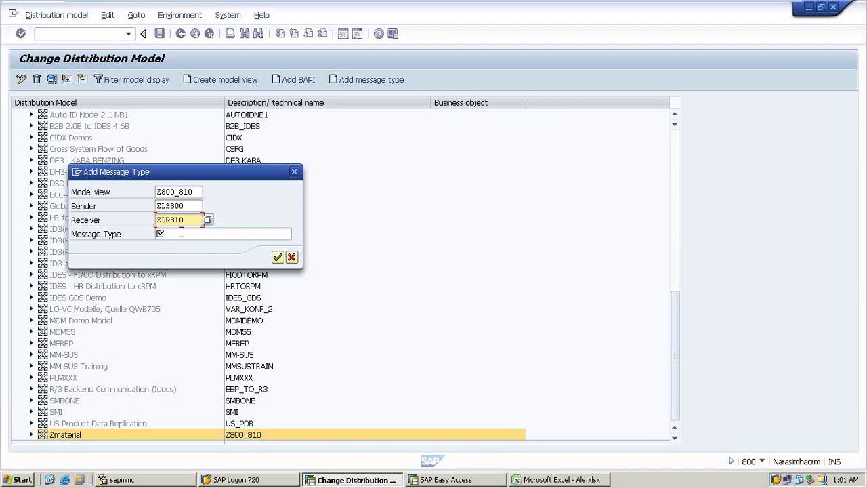
Find message types matching syn*, add SYNCH to model view Z800_810, and save the distribution model.
click(195, 233)
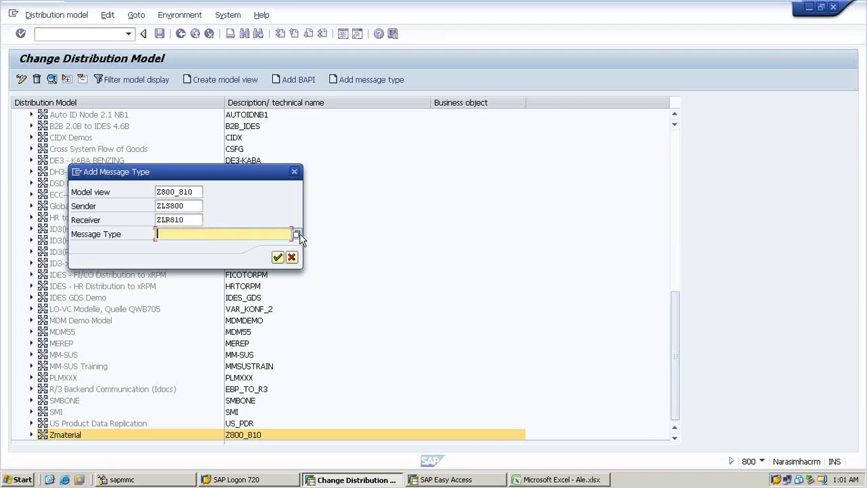
click(298, 234)
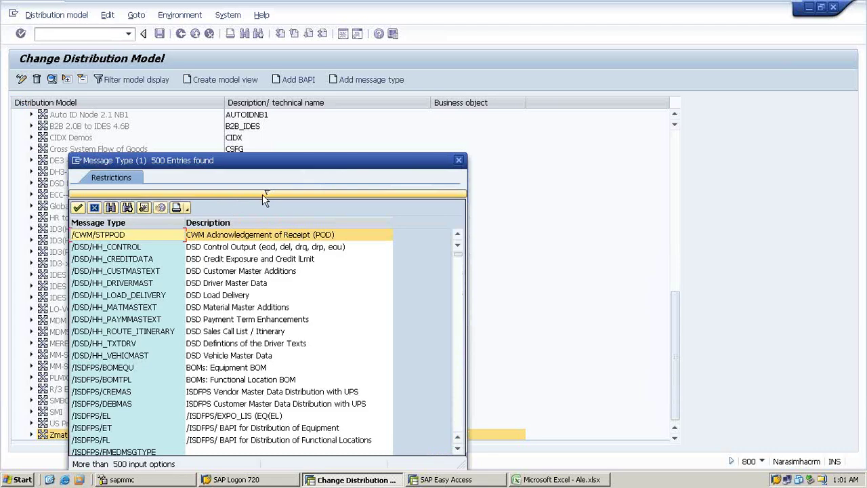
click(263, 193)
text(syn)
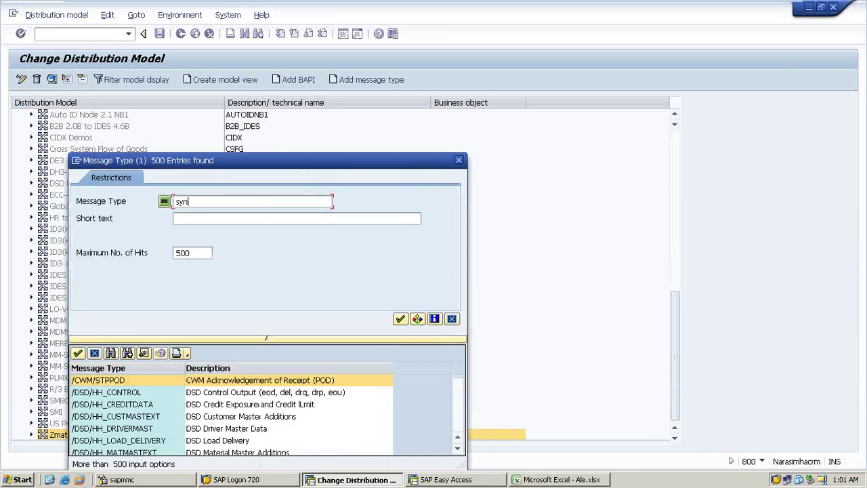
key(Return)
text(*)
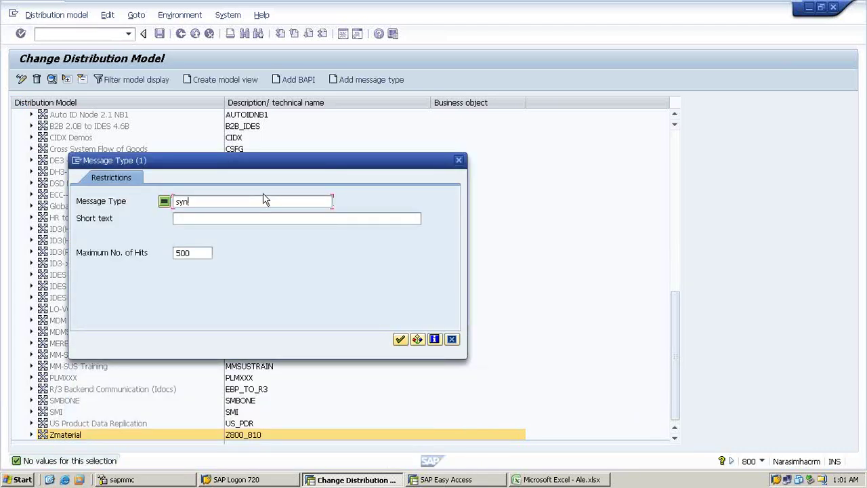
key(Return)
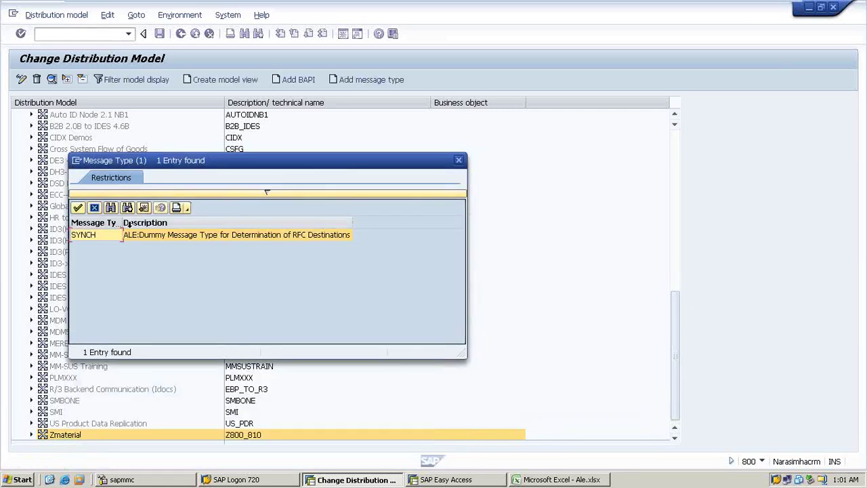
click(77, 207)
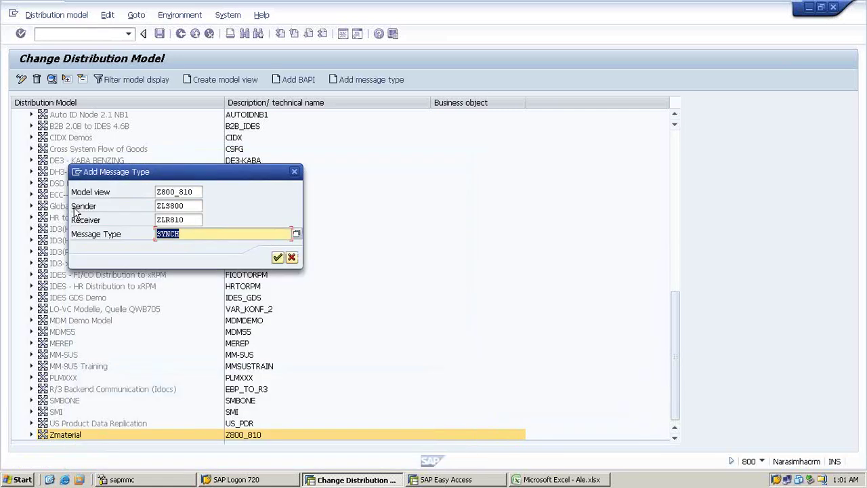
click(277, 257)
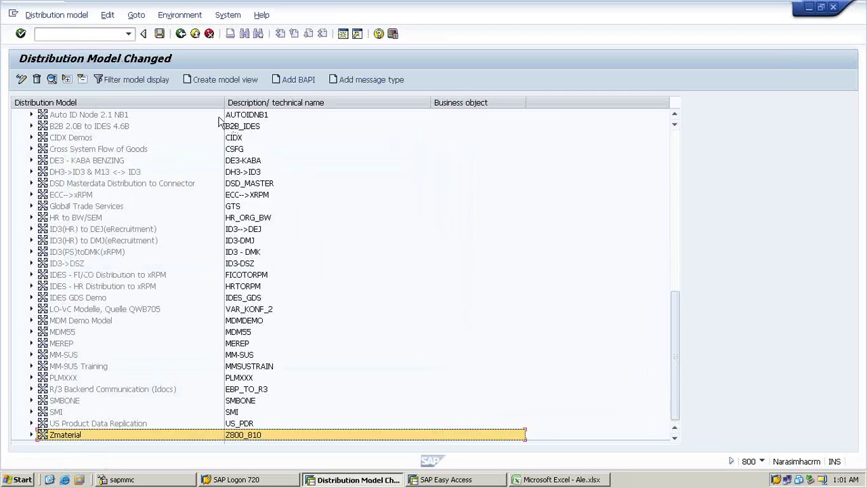
click(161, 35)
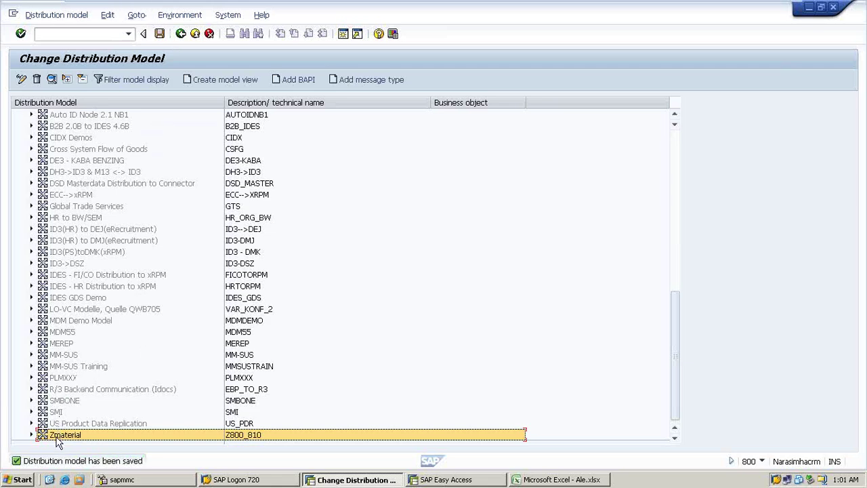
Generate the partner profiles for model view Z800_810 with the default parameters and return to the distribution model.
click(160, 21)
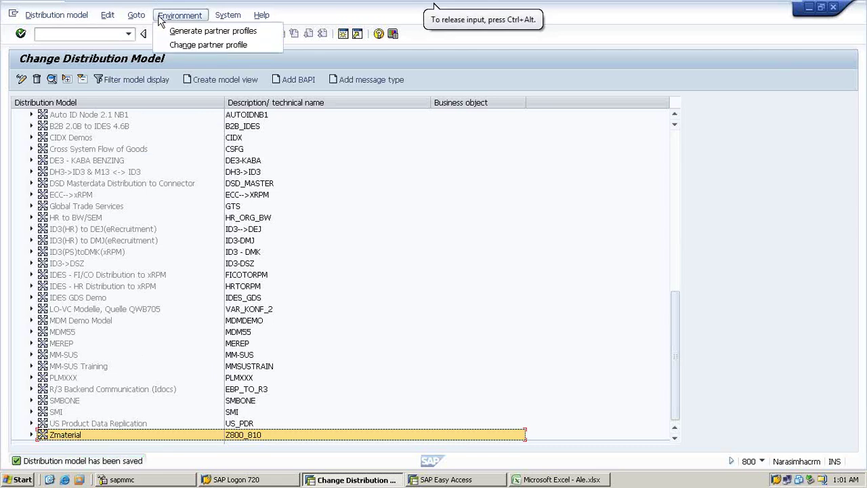
click(167, 34)
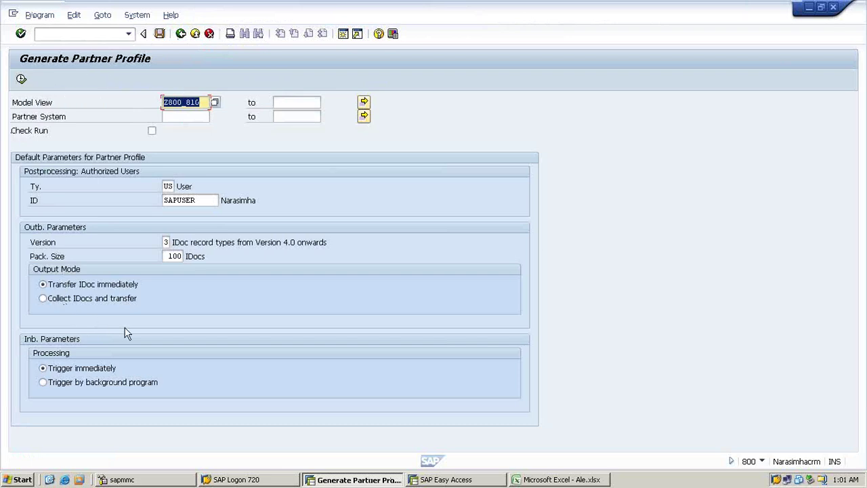
click(21, 80)
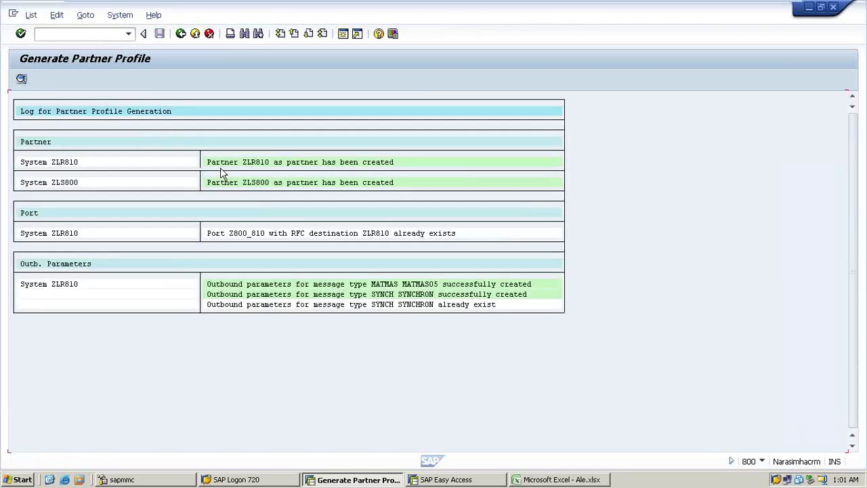
click(181, 39)
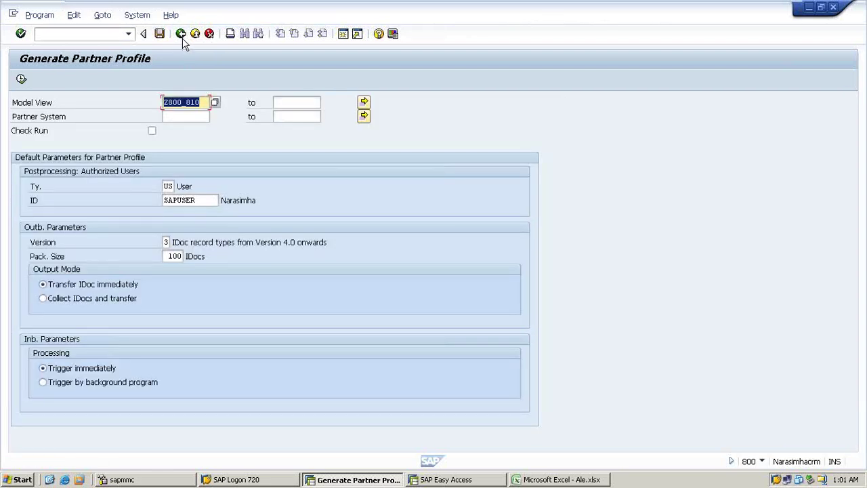
click(181, 39)
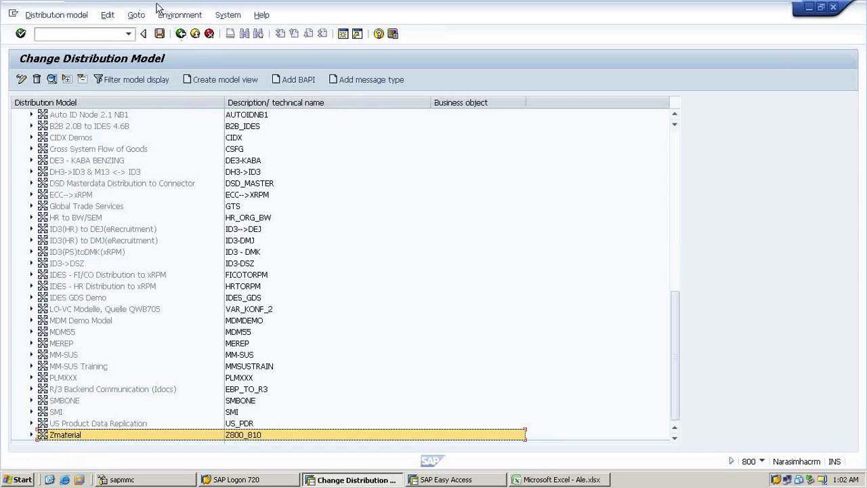
Distribute model view Z800_810 to the receiver system ZLR810 and check the distribution log.
click(105, 16)
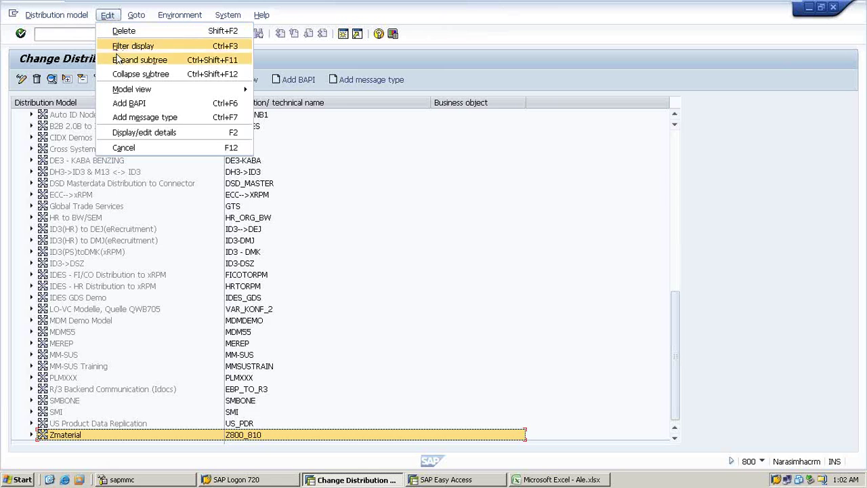
mouse_move(119, 91)
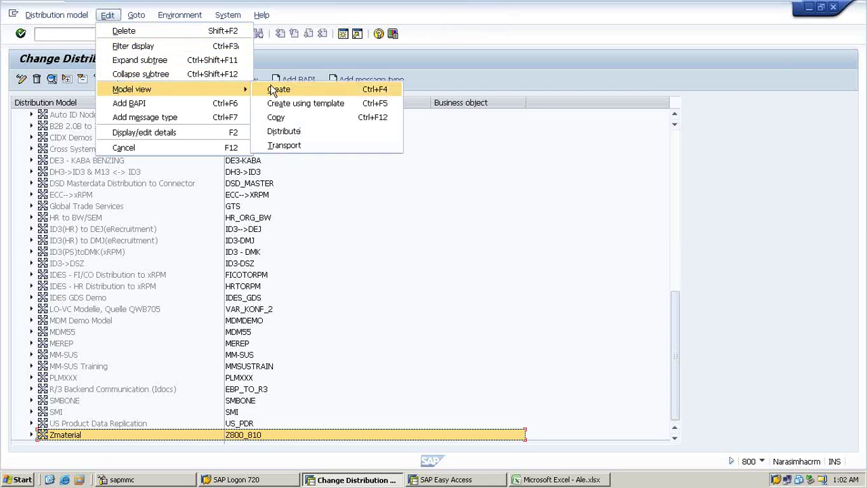
click(284, 131)
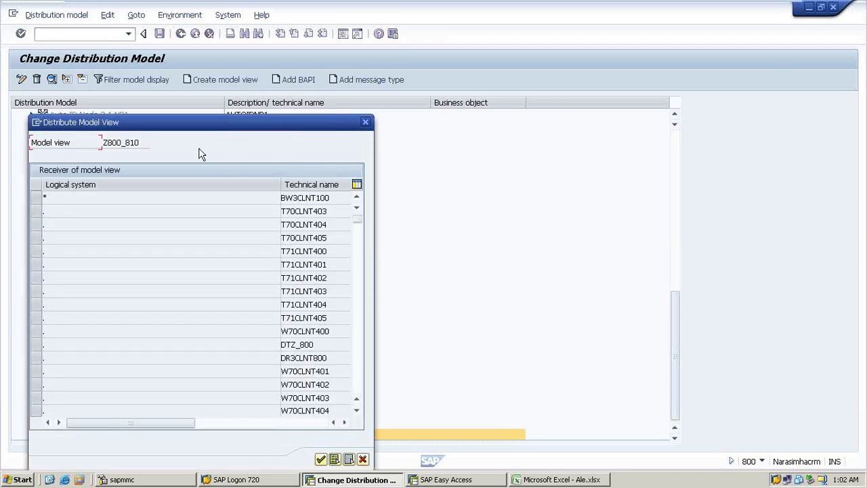
click(321, 460)
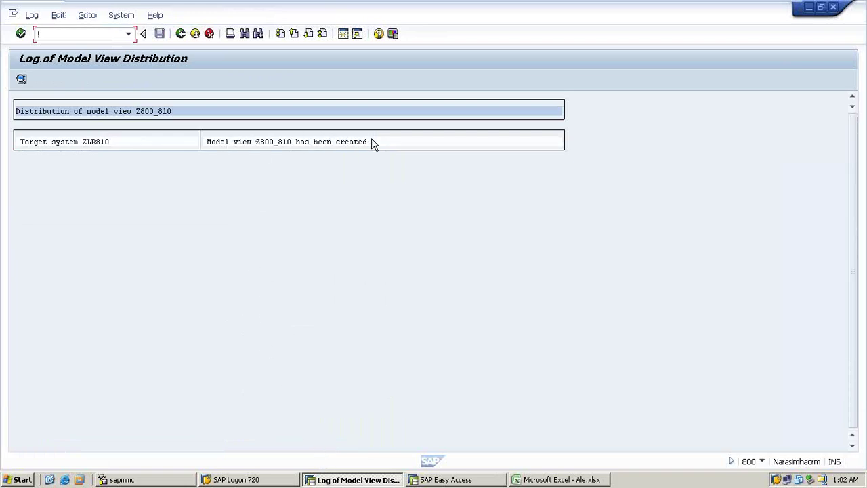
click(80, 143)
click(107, 144)
click(117, 145)
click(532, 481)
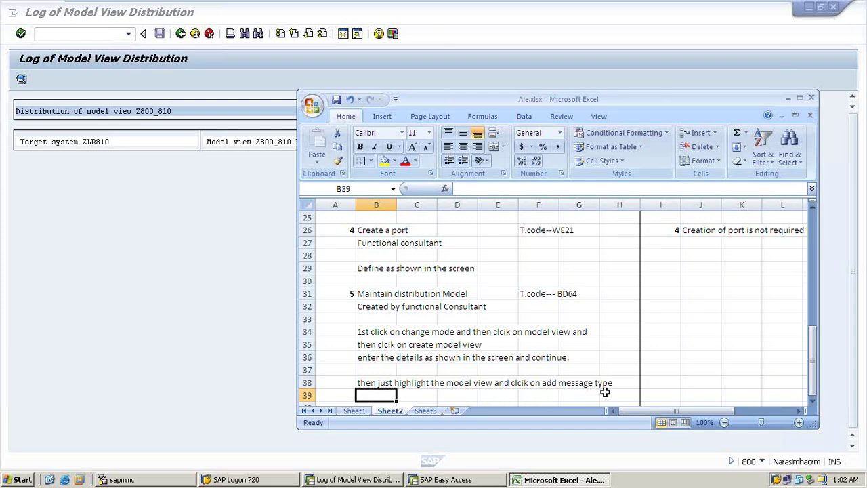
click(788, 99)
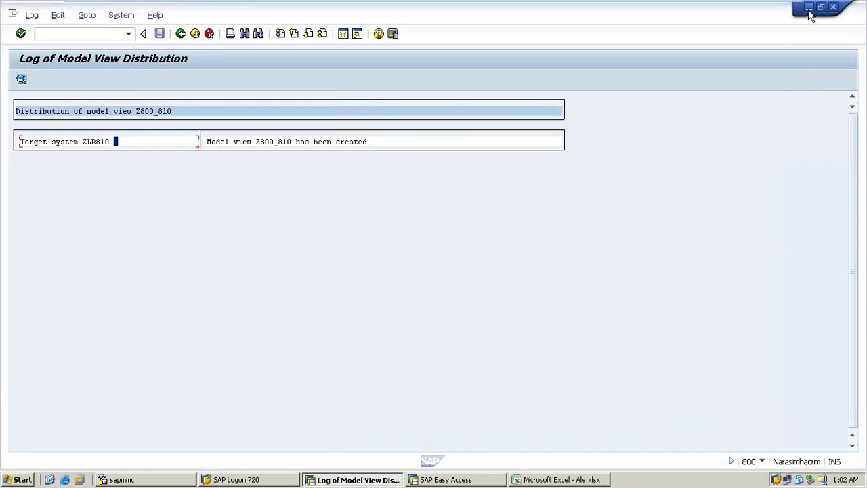
click(758, 12)
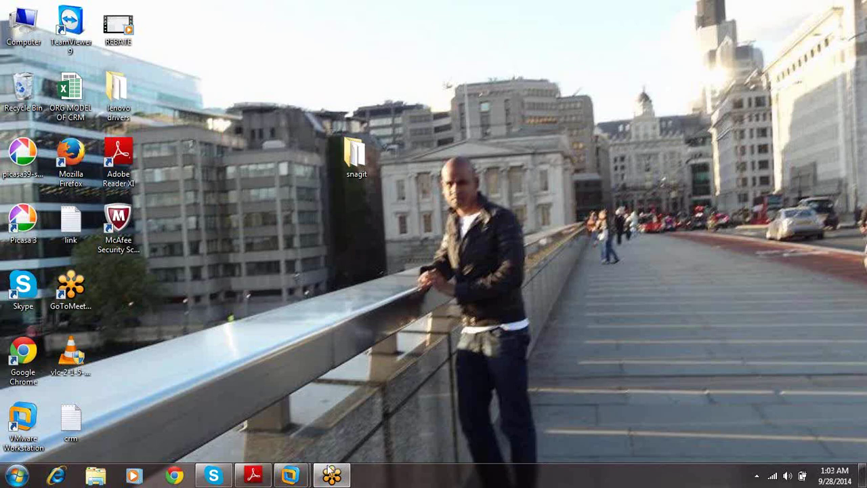
mouse_move(289, 477)
click(340, 401)
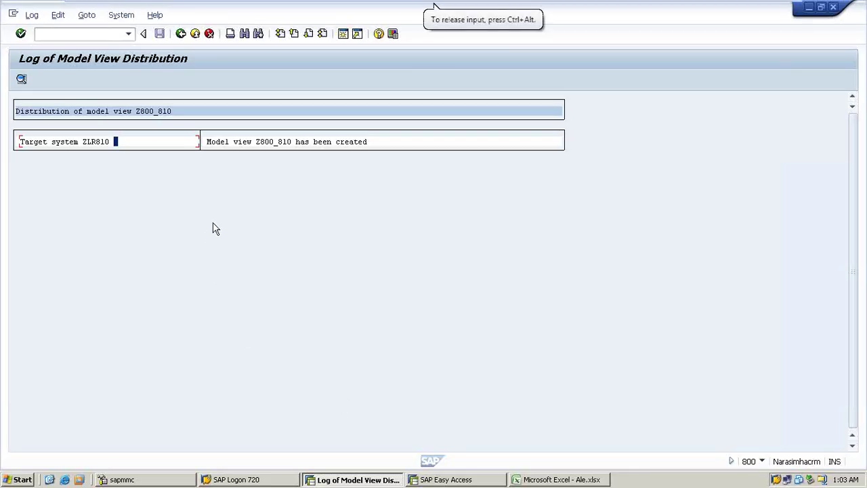
Leave the model view distribution log for the Change Distribution Model screen and switch to the Ale.xlsx notes in Excel.
click(534, 481)
scroll(447, 335, down, 3)
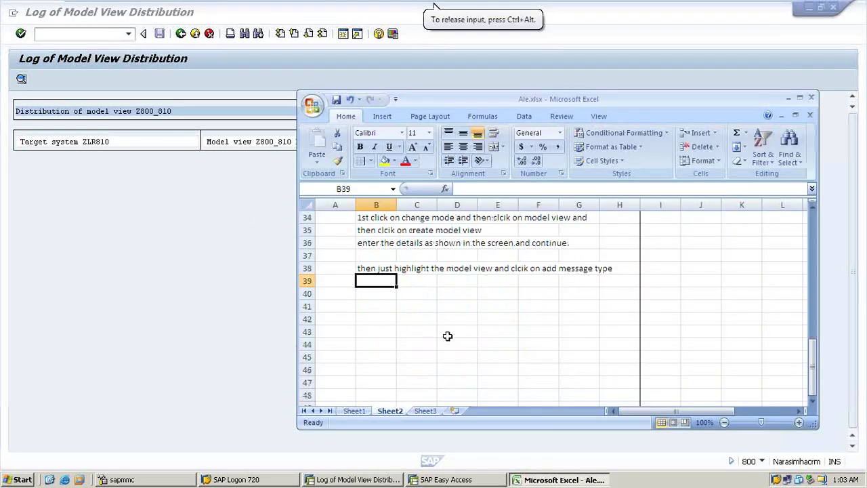
click(182, 34)
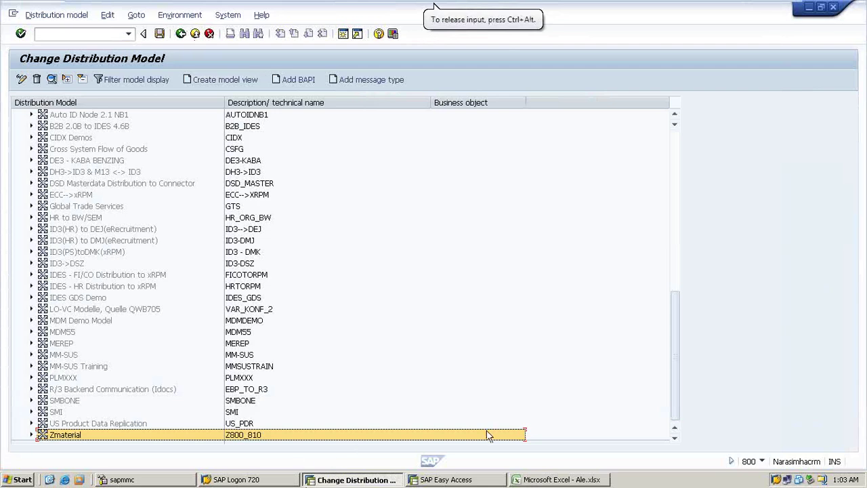
click(535, 479)
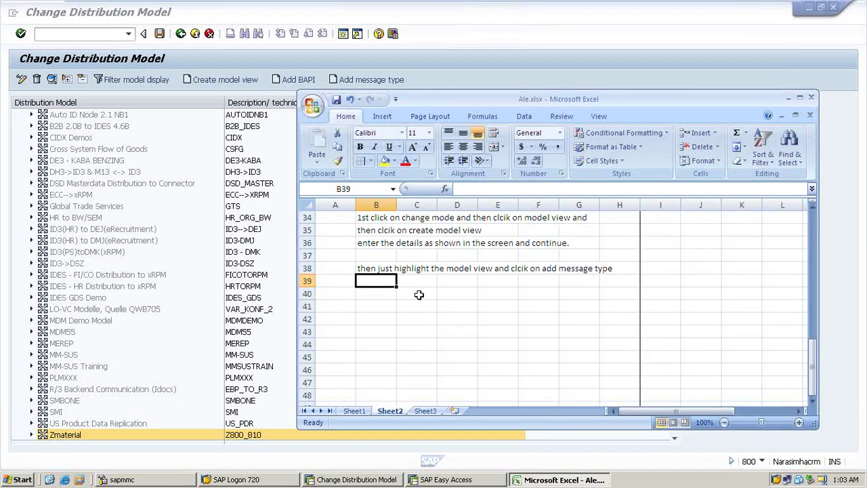
Enter the note "here important is to give the details of the sender system and the" in cell B39.
text(here)
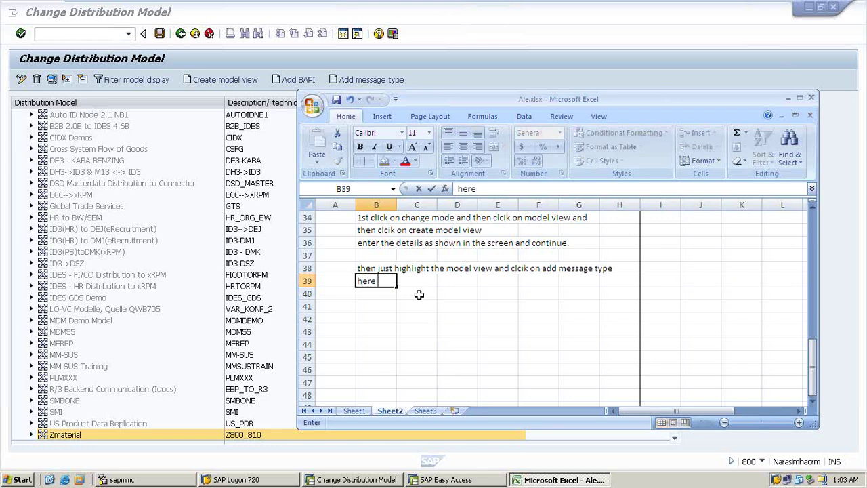
text( important)
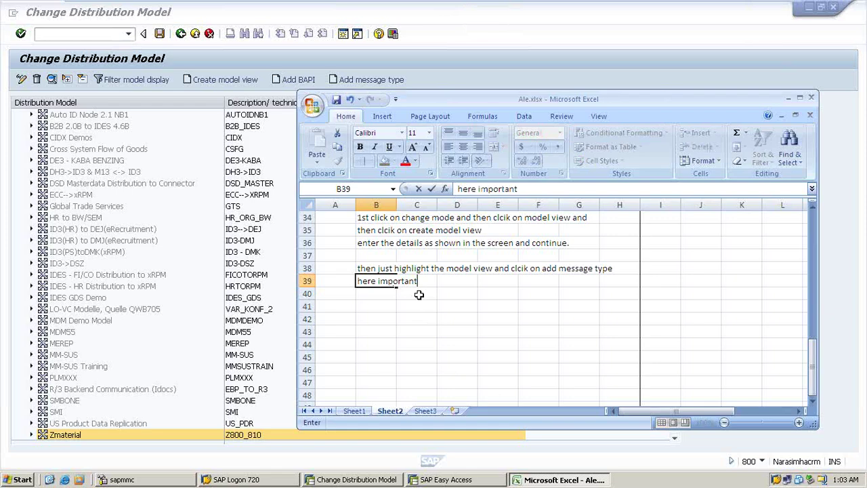
text( is to give th)
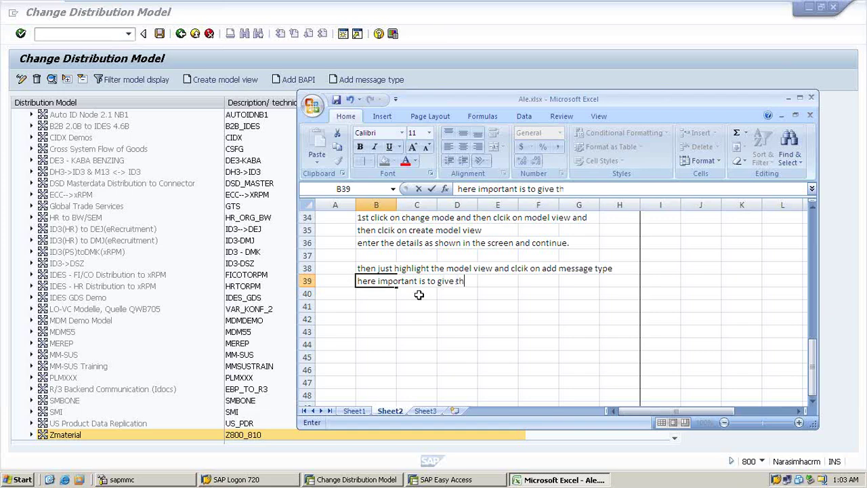
text(e details o)
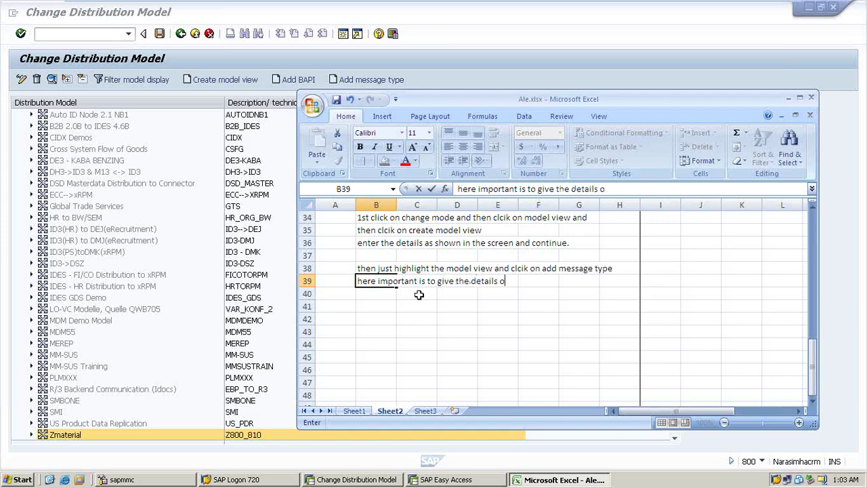
text(f the sender syste)
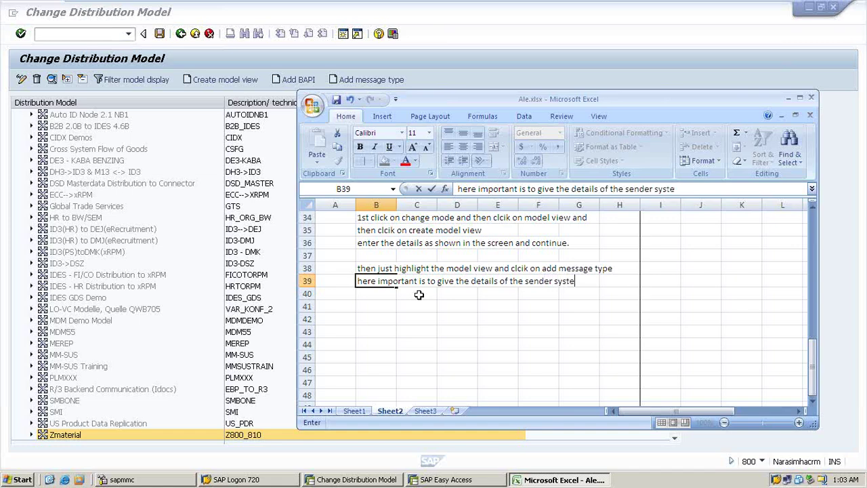
text(m and the)
key(Return)
Continue the note in cell B40 with "receiver system and most important is the message type".
text(recee)
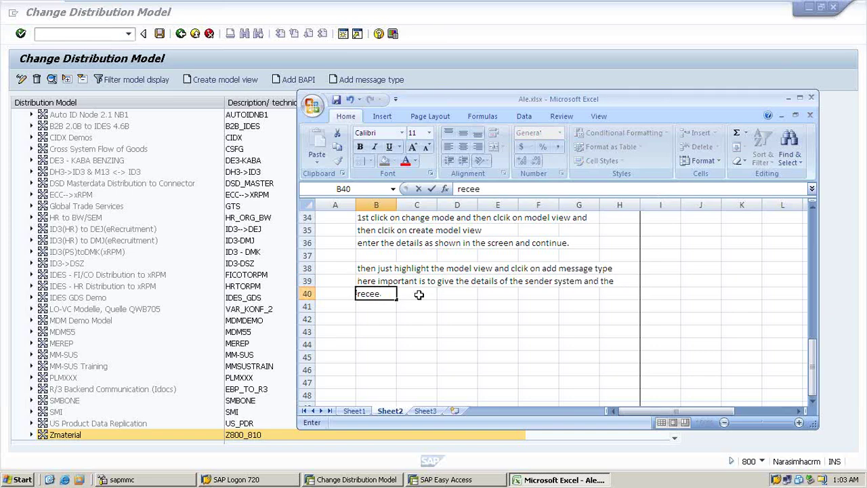
key(BackSpace)
text(iver system)
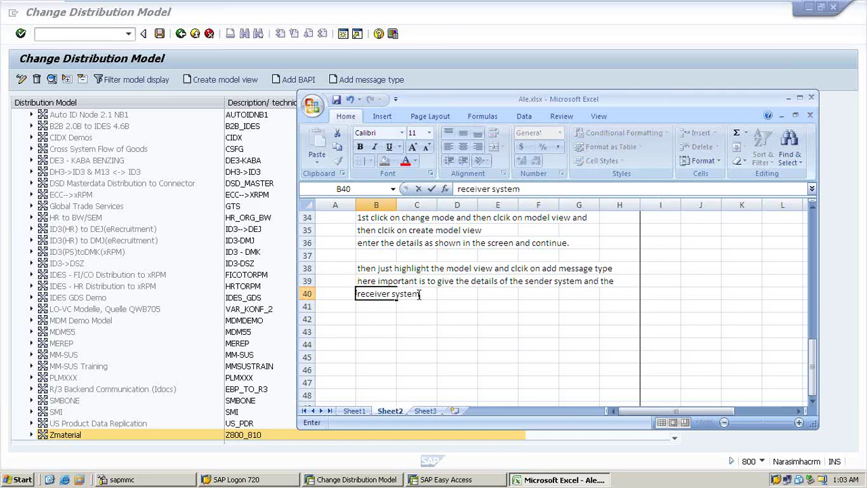
text( and most i)
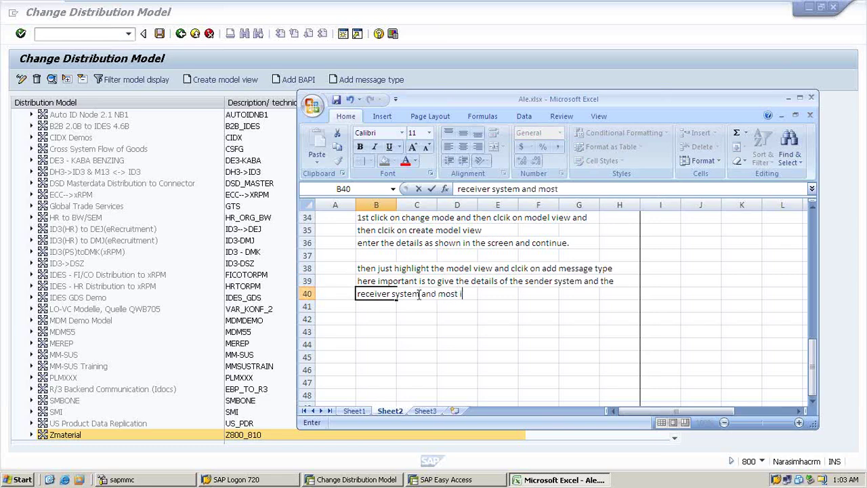
text(mportant is the me)
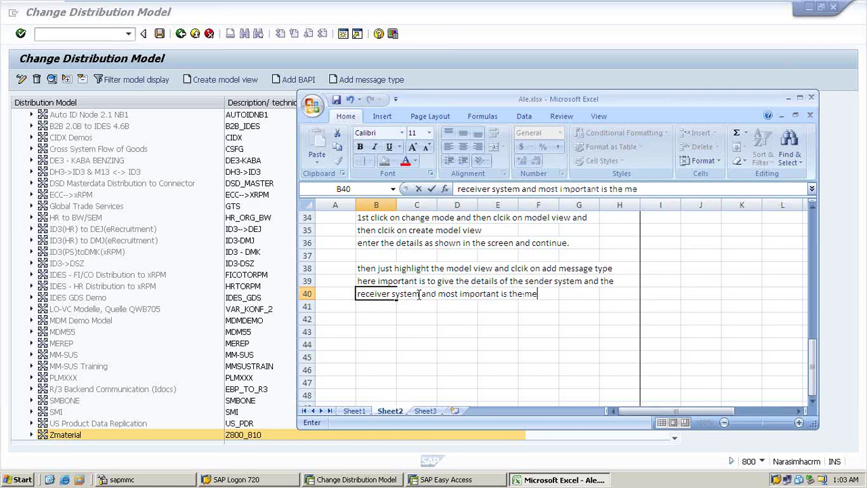
text(ssage type)
key(Return)
List the message types below the note, with MATMAS in cell B41 and SYNCH in cell B42.
text(M)
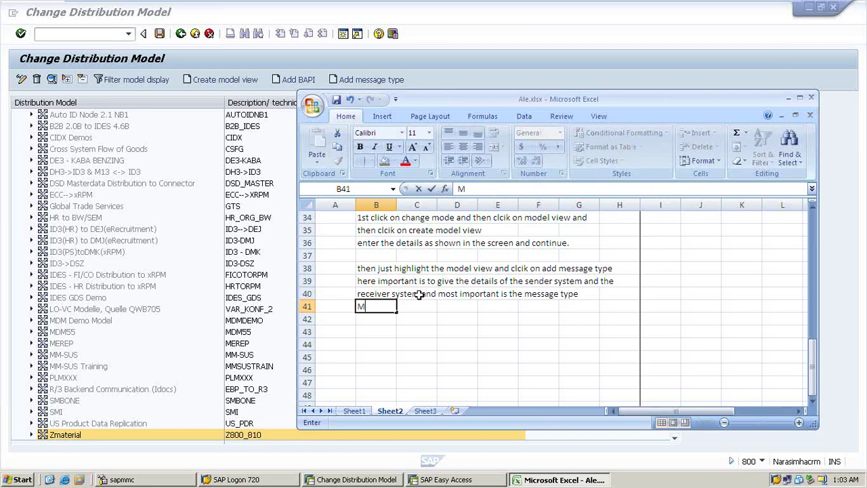
text(ATMAS)
key(Return)
text(SY)
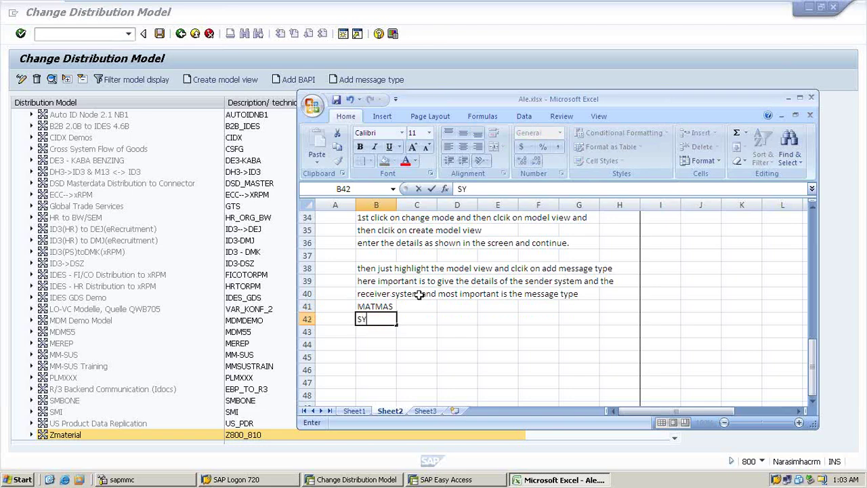
text(NCH)
Enter the note "Then we again highlight the distribution model and click on" in cell B43.
click(381, 335)
text(Tw)
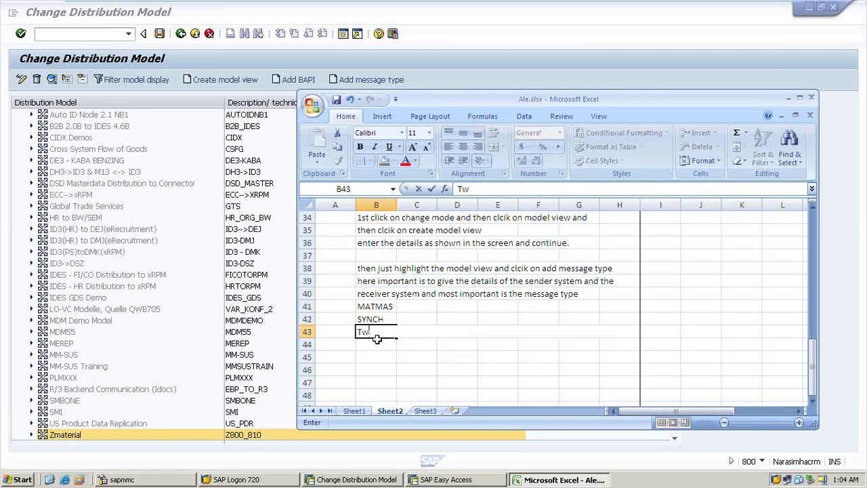
key(BackSpace)
text(hen we again)
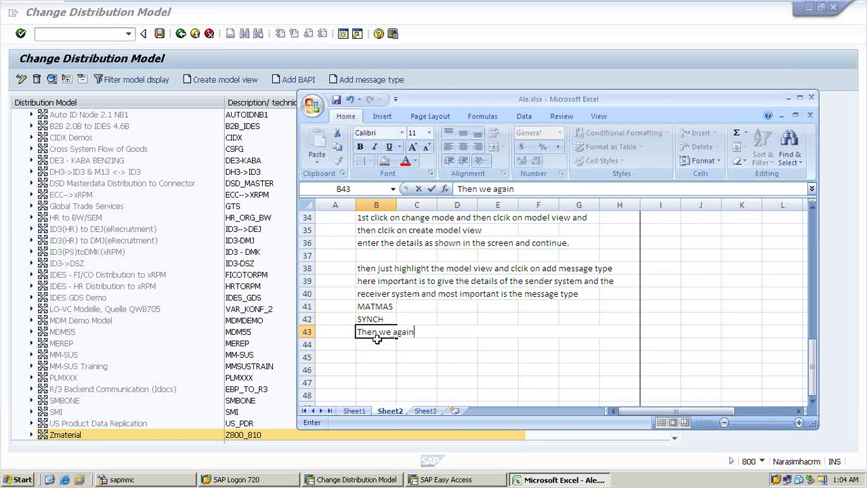
text( highlight the d)
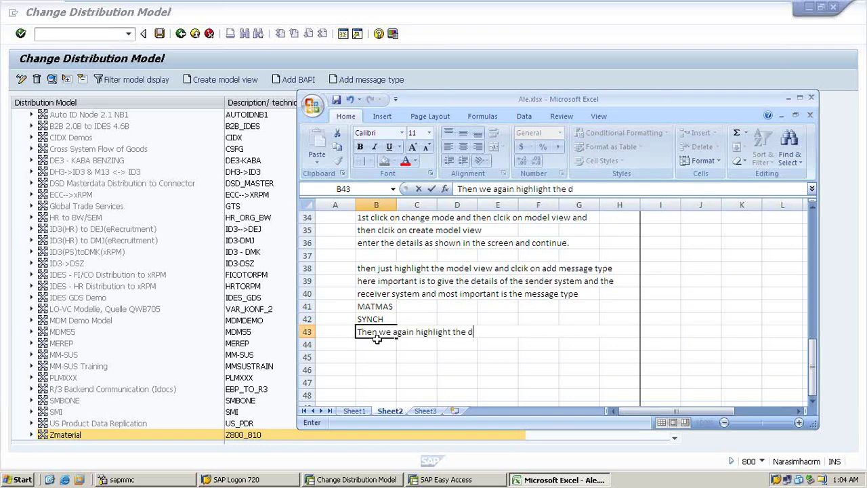
text(istribution mode)
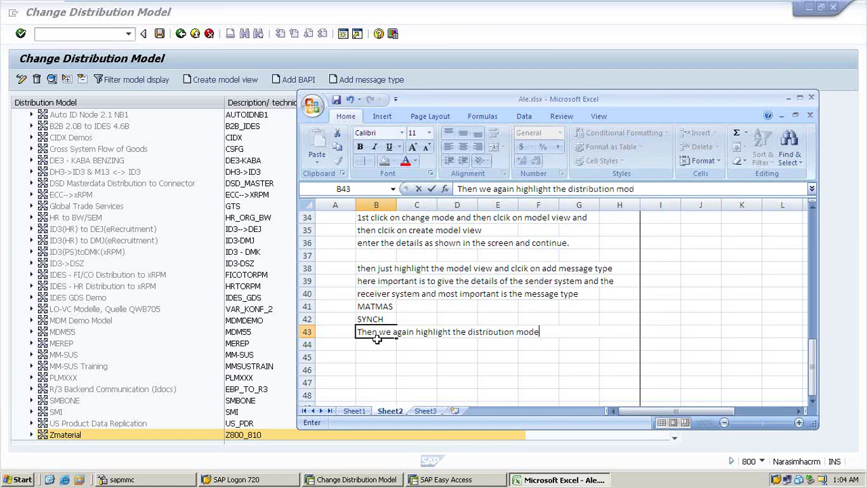
text(l and click on )
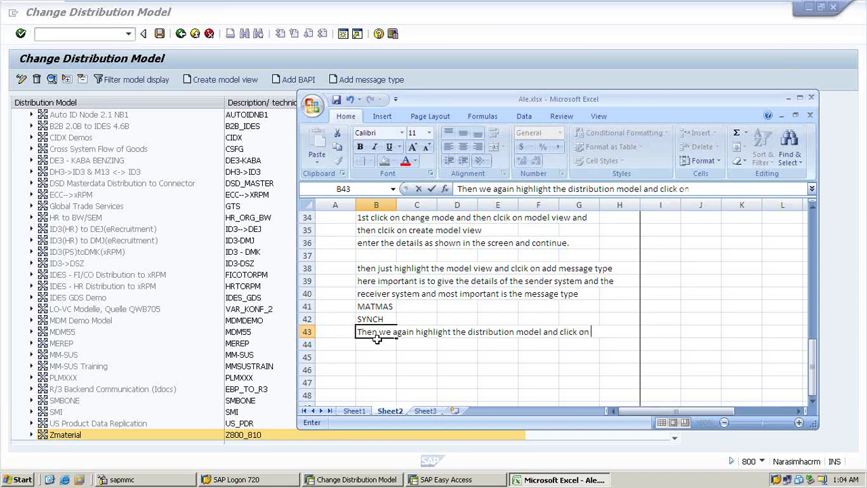
text(environment and)
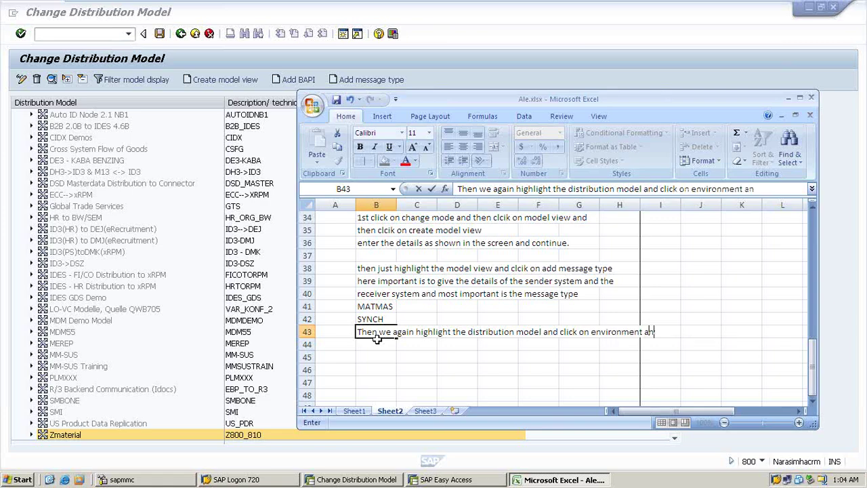
key(BackSpace)
key(BackSpace)
key(BackSpace)
key(BackSpace)
key(BackSpace)
key(BackSpace)
key(BackSpace)
key(BackSpace)
key(BackSpace)
key(BackSpace)
key(BackSpace)
key(BackSpace)
key(BackSpace)
key(BackSpace)
key(BackSpace)
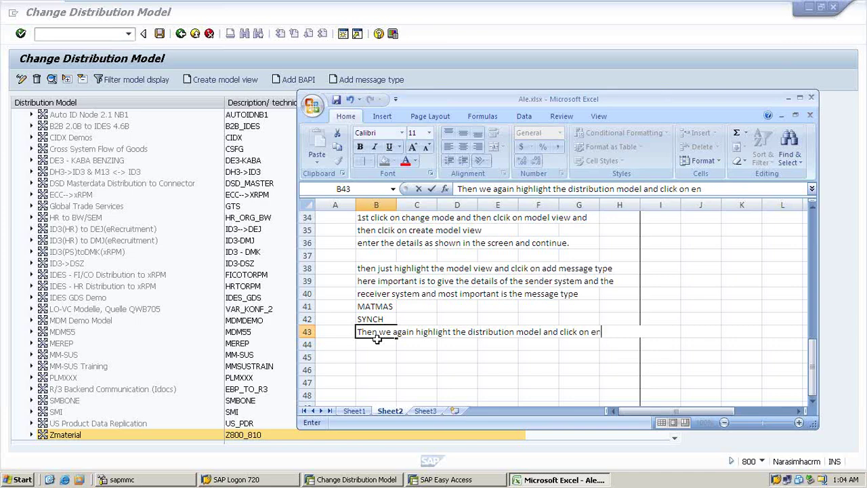
key(Return)
Continue the note in cell B44 with "environment and then clcik on generate partner profile, and execute".
text(env)
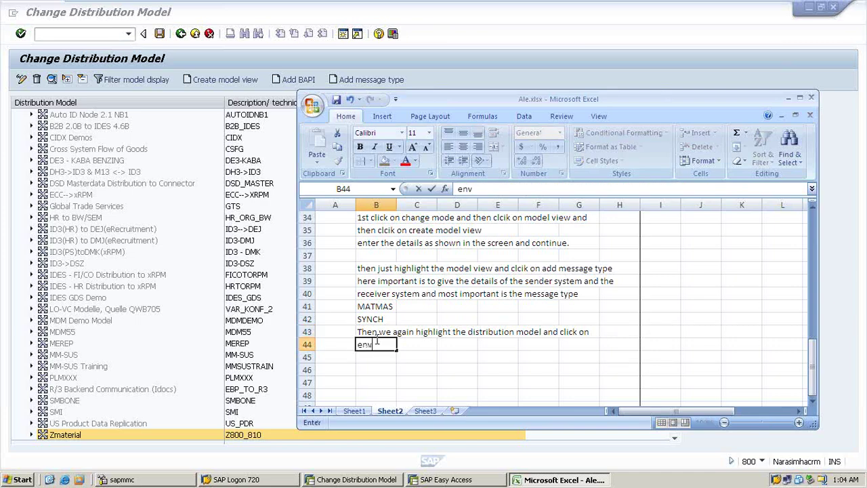
text(ironment)
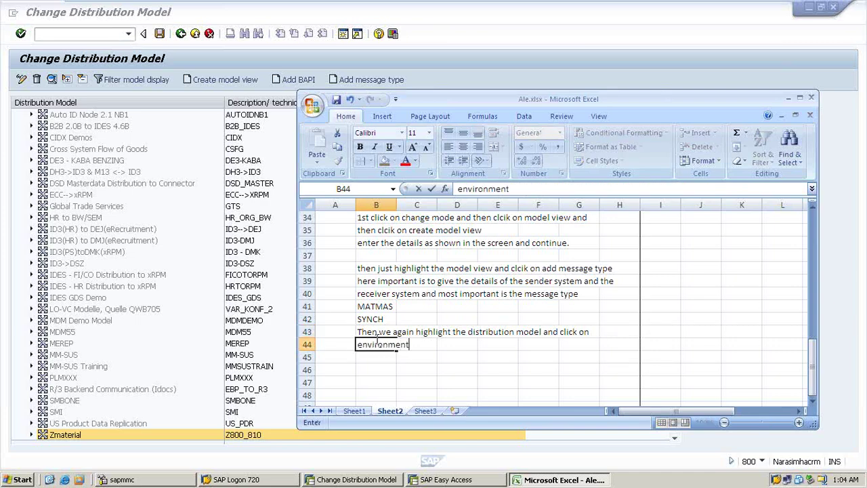
text( and)
text(the n clcik on)
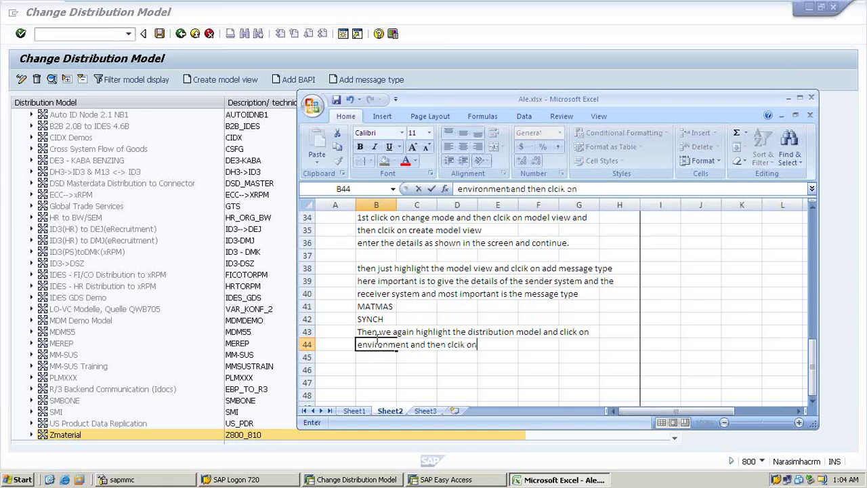
text( generate)
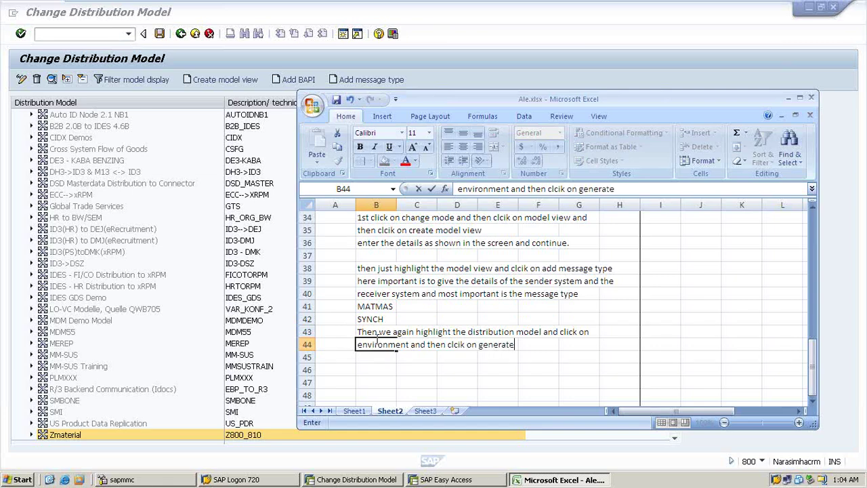
text( partner prog)
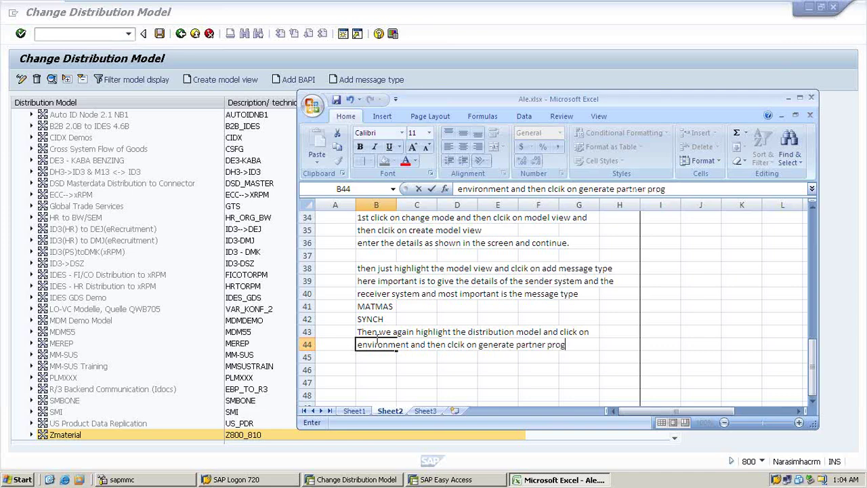
key(BackSpace)
text(file, and e)
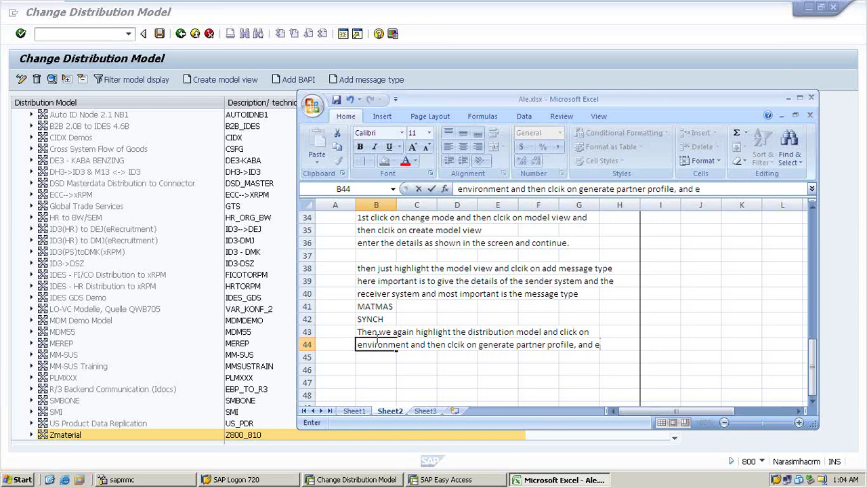
text(xecute)
key(Return)
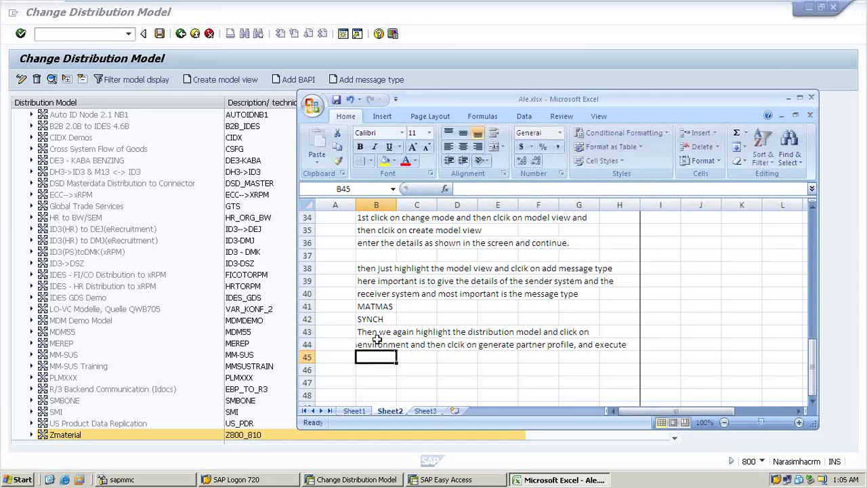
Enter the note "then we gain click on edit---->click on model view----->distribute" in cell B45.
text(then we )
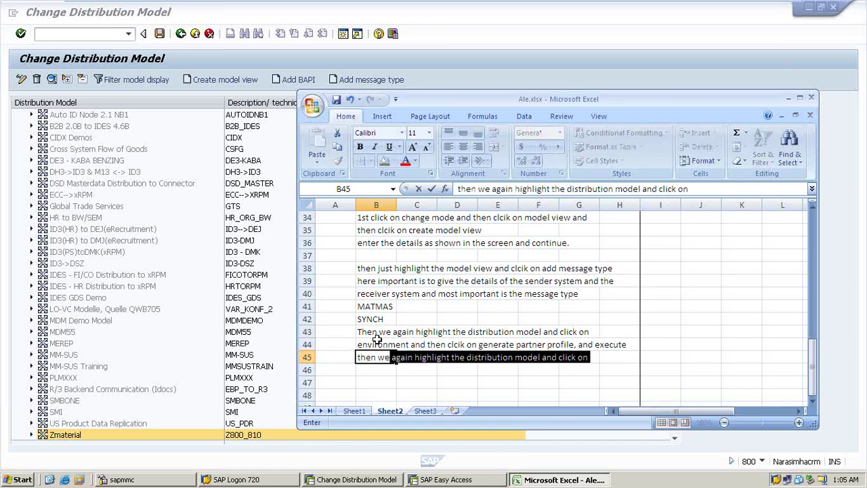
text(gai)
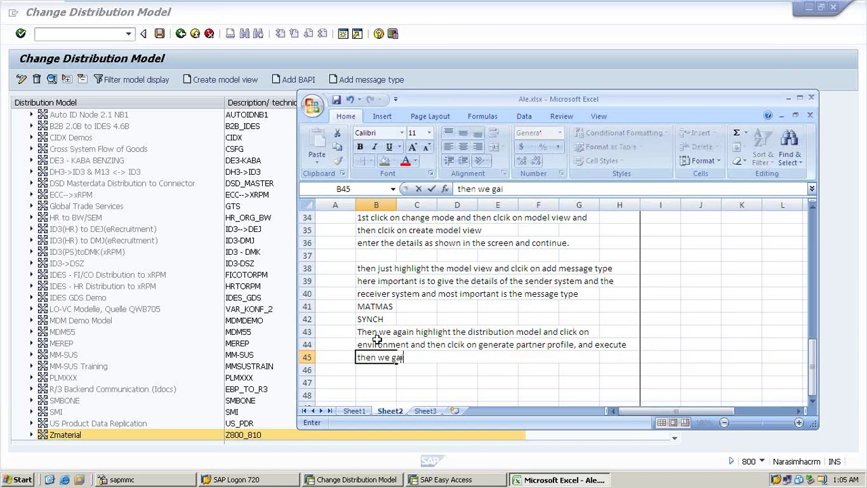
text(n click on edit)
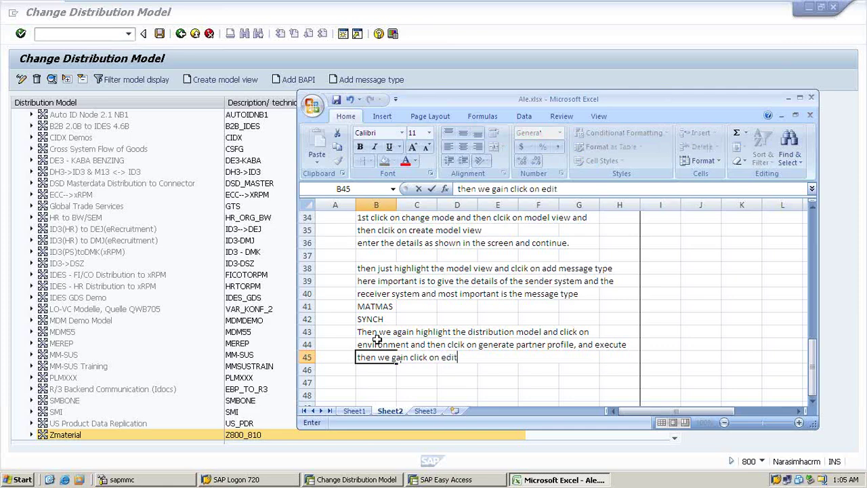
text(----)
text(>click on m)
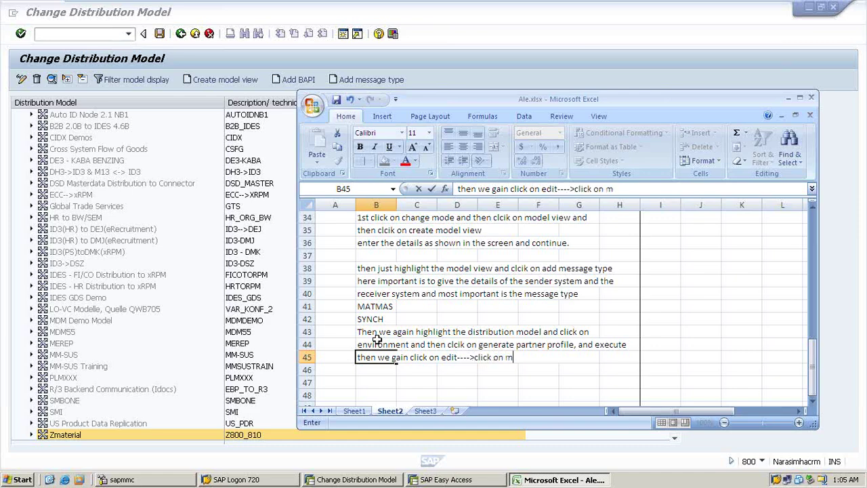
text(odel view-----)
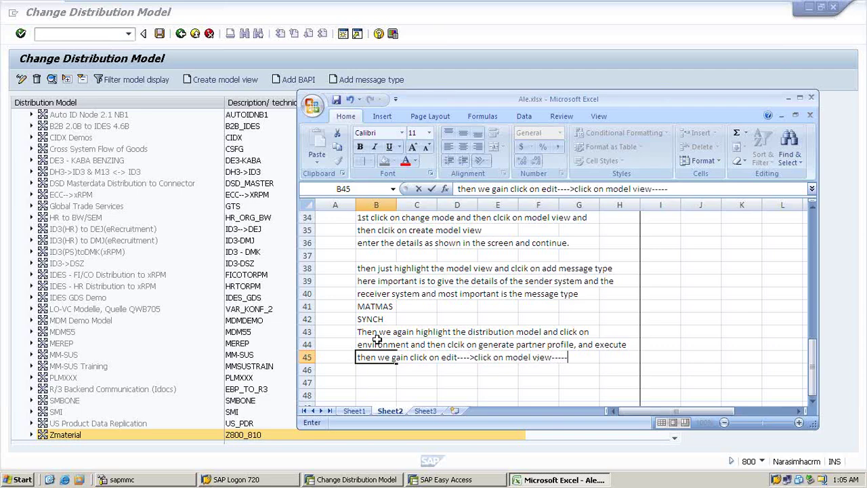
text(>distribute)
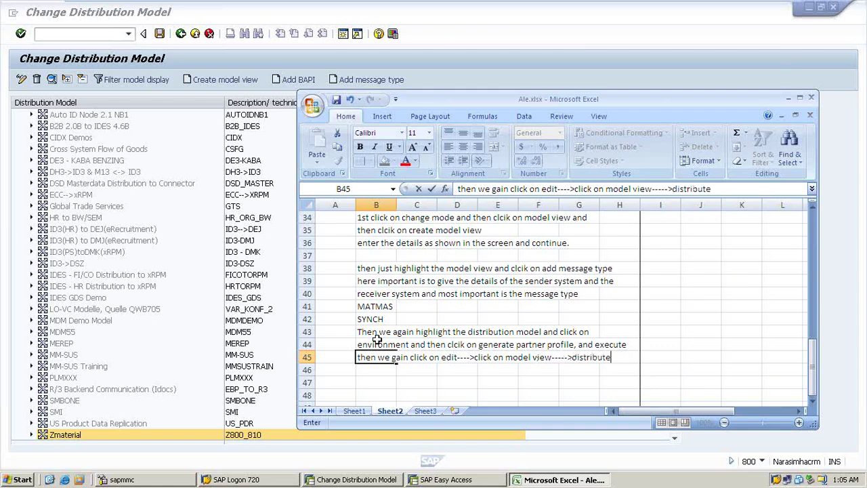
Add receiver-side item 5 in cell I31 with the note "No need to create it is automatically distributed" in J31.
scroll(717, 321, up, 5)
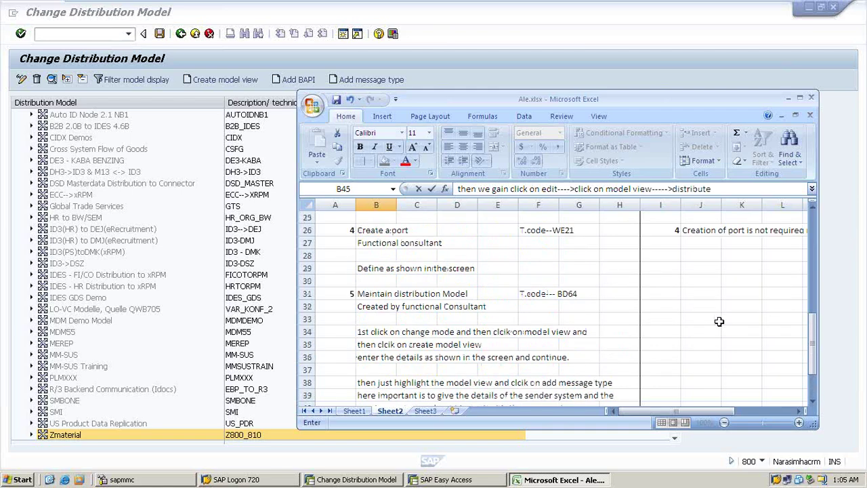
scroll(692, 345, down, 1)
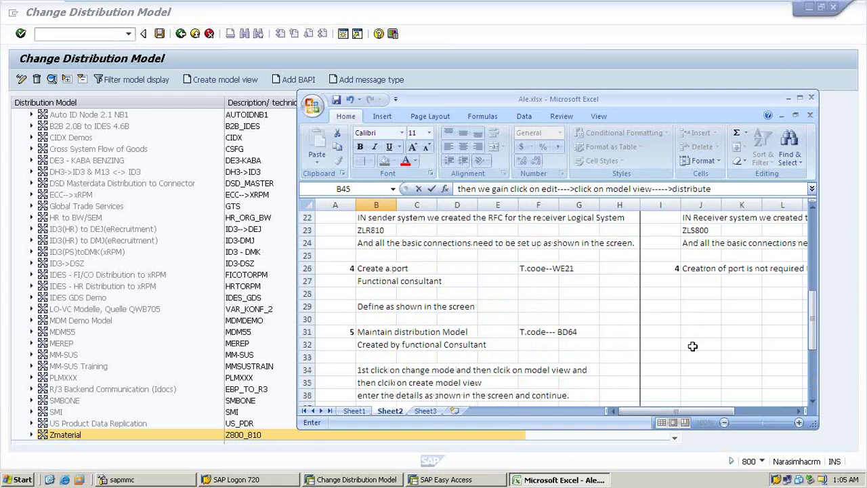
click(669, 317)
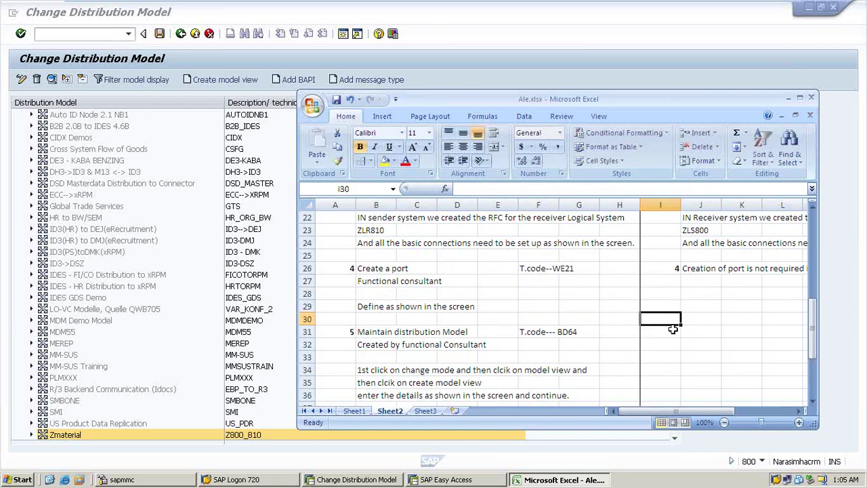
click(673, 330)
key(Tab)
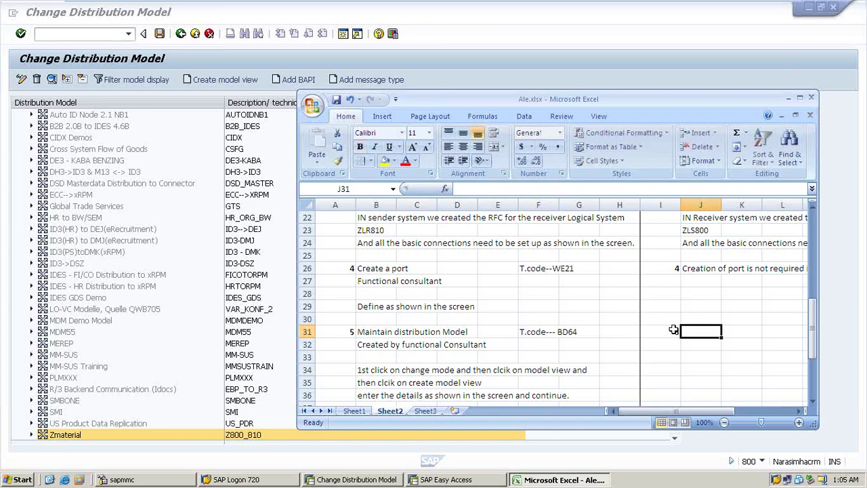
text(No n)
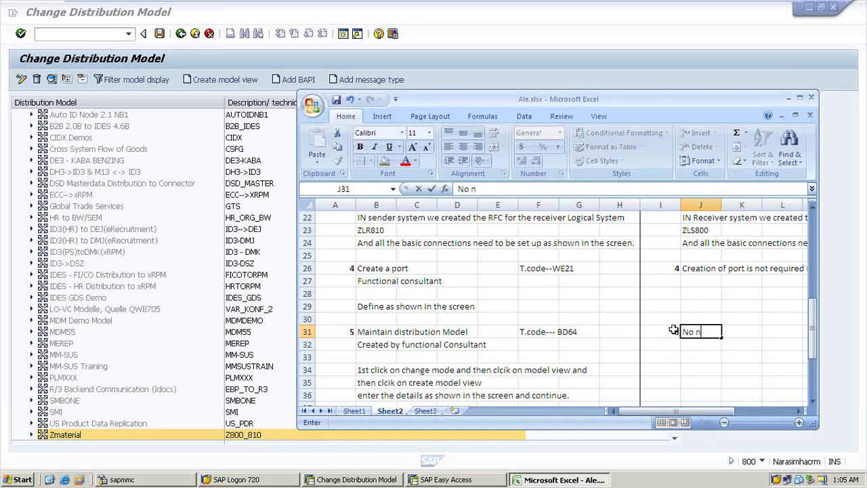
text(eed to crea)
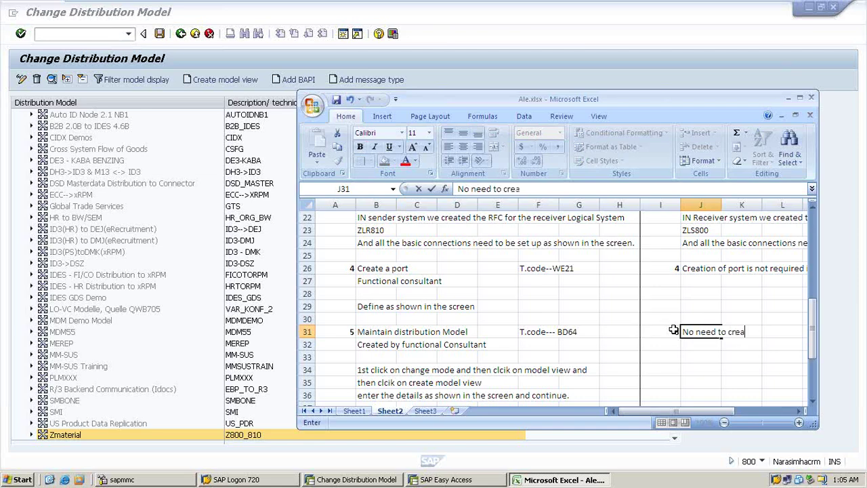
text(te it is al)
key(BackSpace)
text(utomatically)
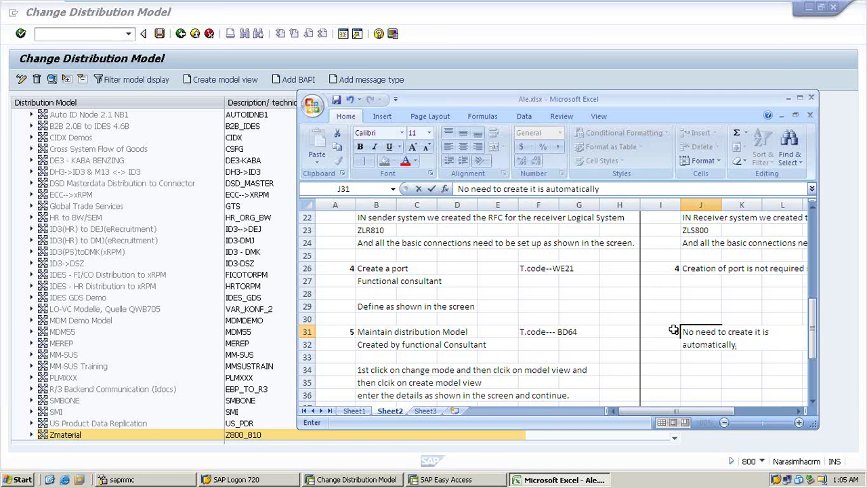
text( distributed)
key(Return)
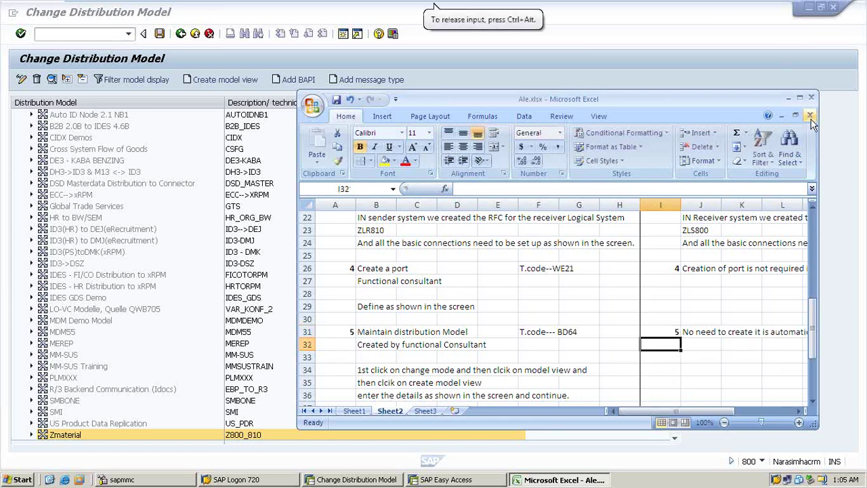
Maximize the workbook window and add item 6 in cell A47 with the heading "generate partner profile" in B47.
click(801, 99)
scroll(453, 305, down, 9)
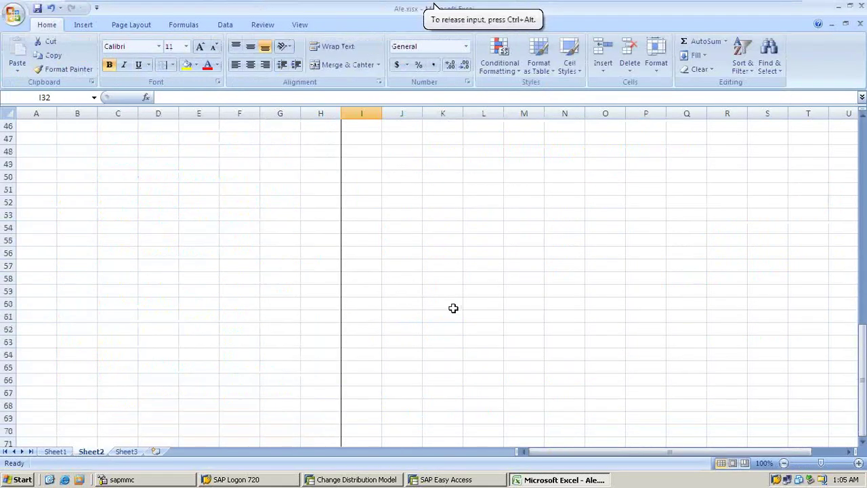
scroll(390, 273, up, 3)
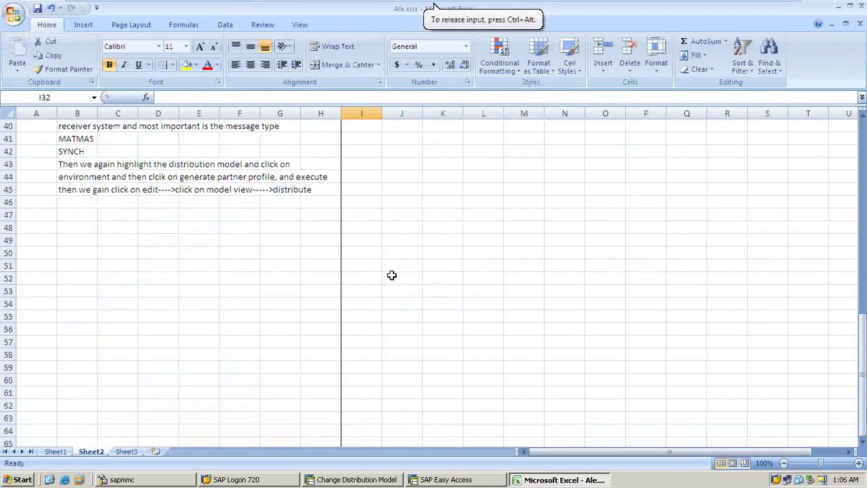
click(39, 217)
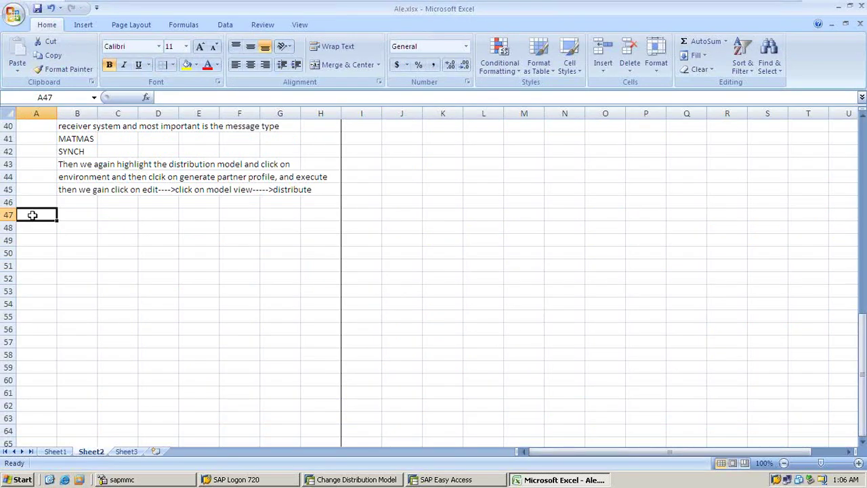
text(6)
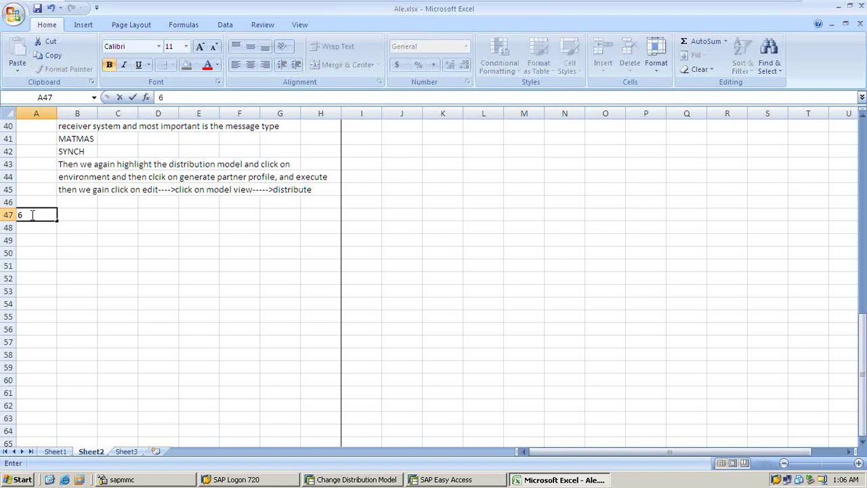
key(Tab)
text(gene)
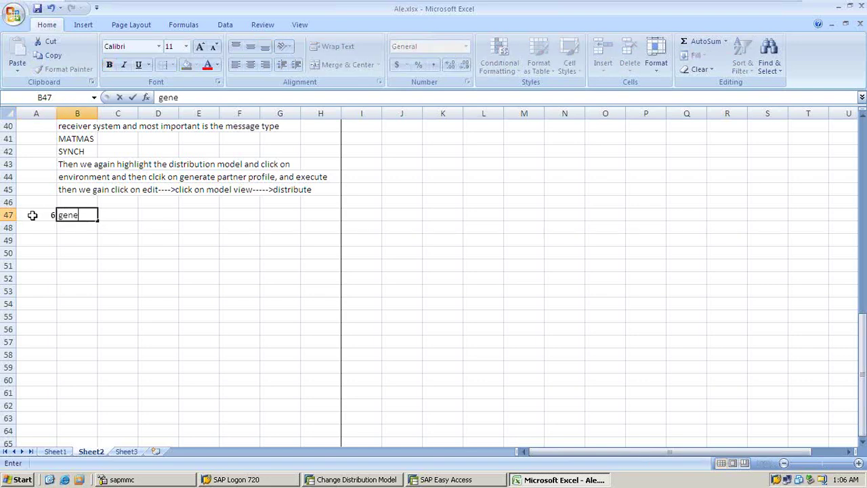
text(rate partner profile)
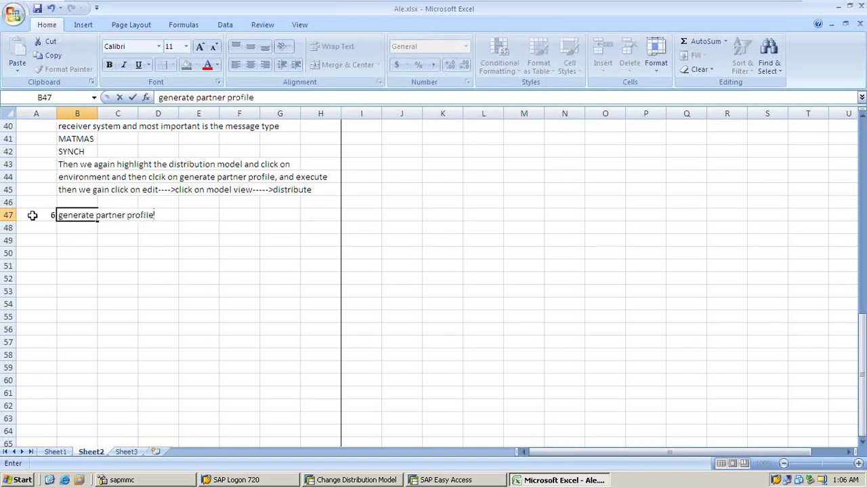
Enter the transaction reference "T.code WE20" in cell F47 of the item 6 row.
key(Tab)
key(Right)
key(Right)
key(Right)
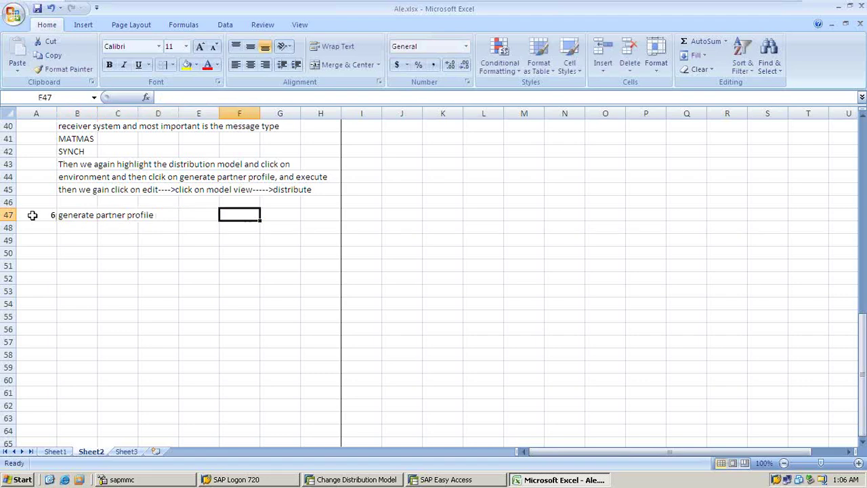
text(T.code)
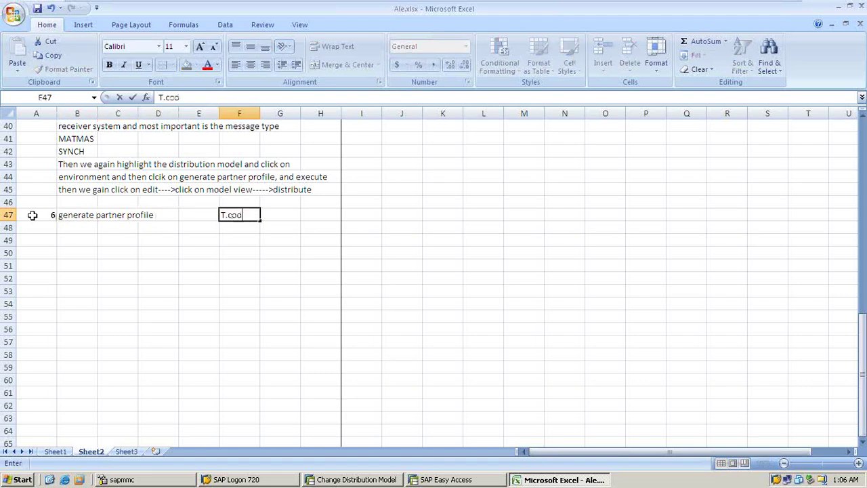
text( WE20)
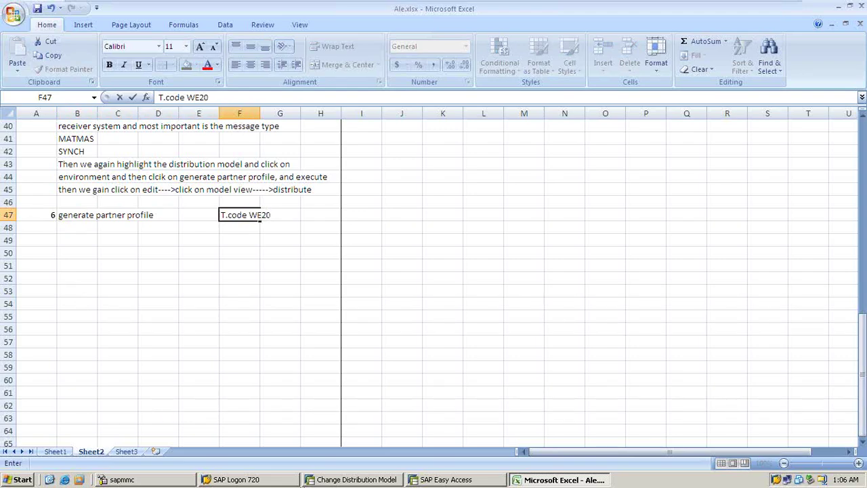
Switch to the SAP distribution model window and go to the partner profiles with transaction code /nwe20.
click(312, 481)
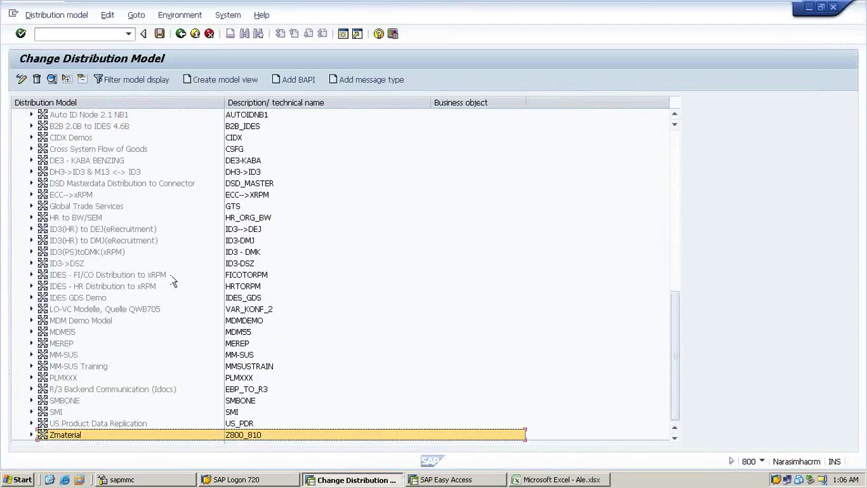
click(63, 34)
text(/)
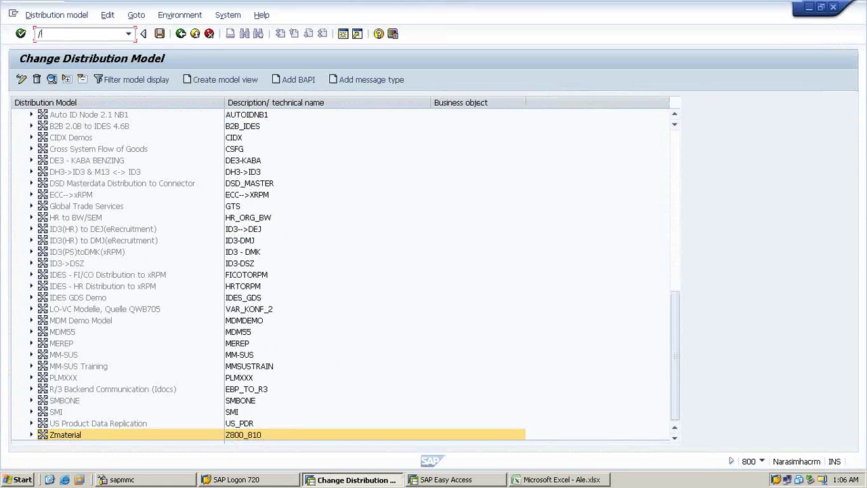
text(nwe20)
key(Return)
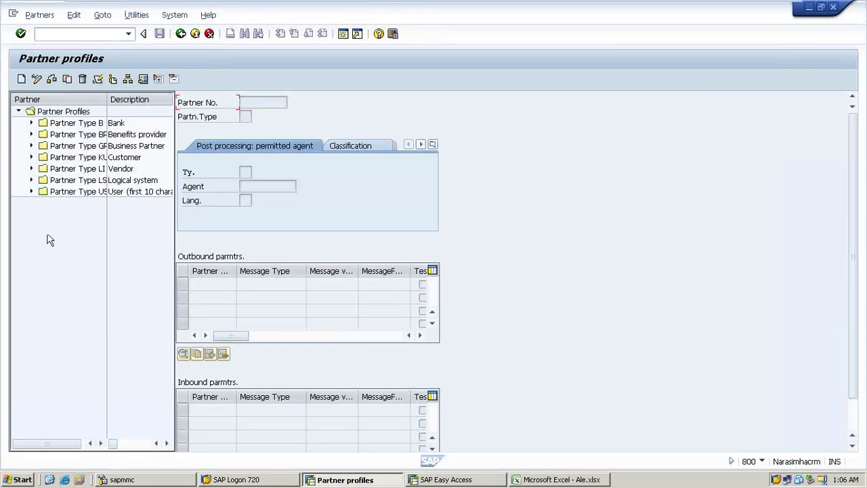
Expand the logical system partner type (LS) and display the partner profile of ZLR810.
click(56, 183)
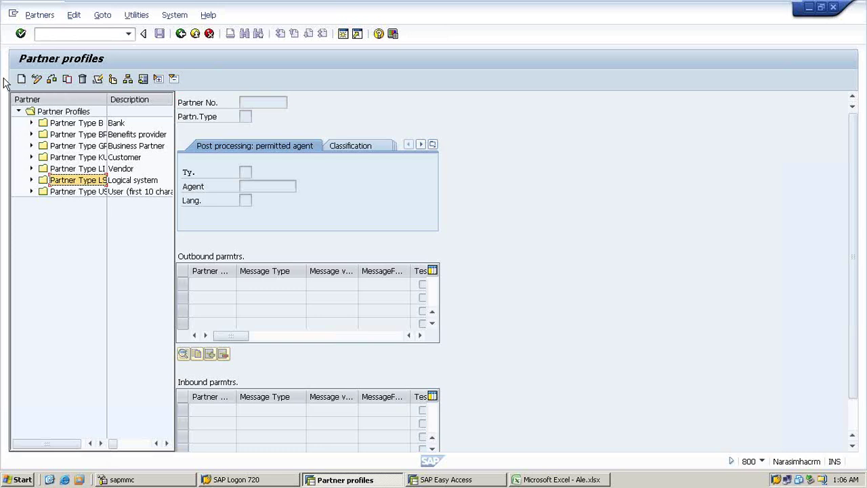
click(31, 180)
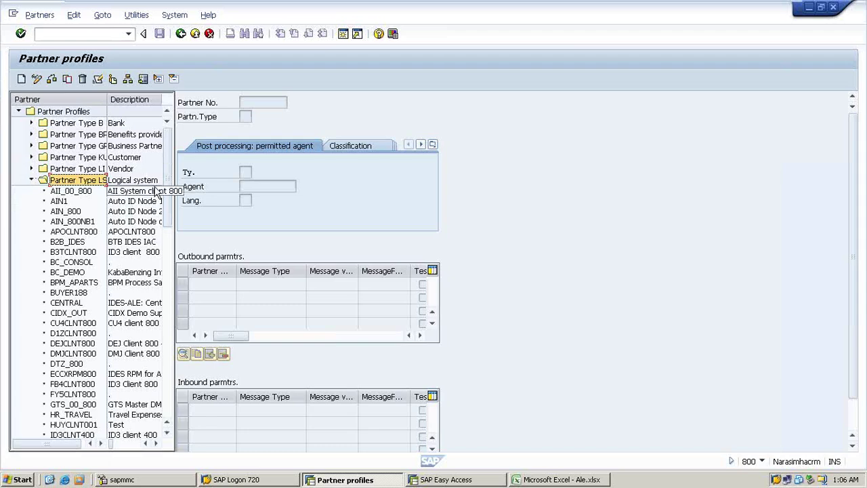
drag(170, 164, 163, 375)
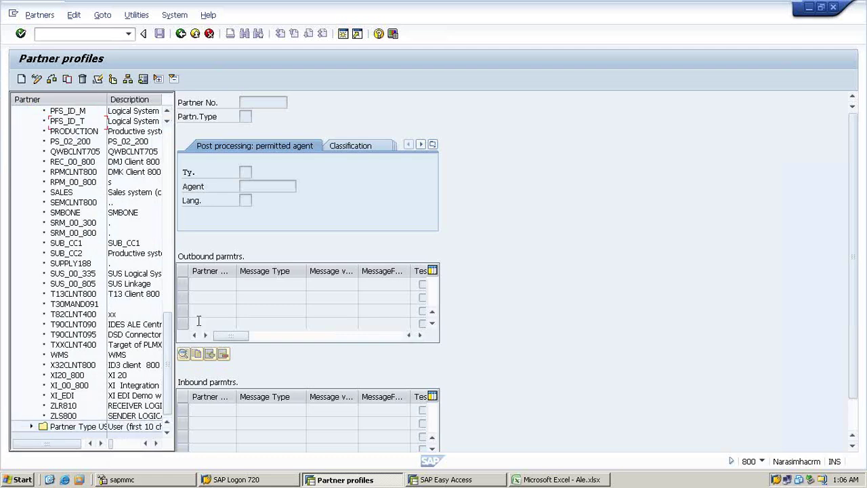
click(63, 406)
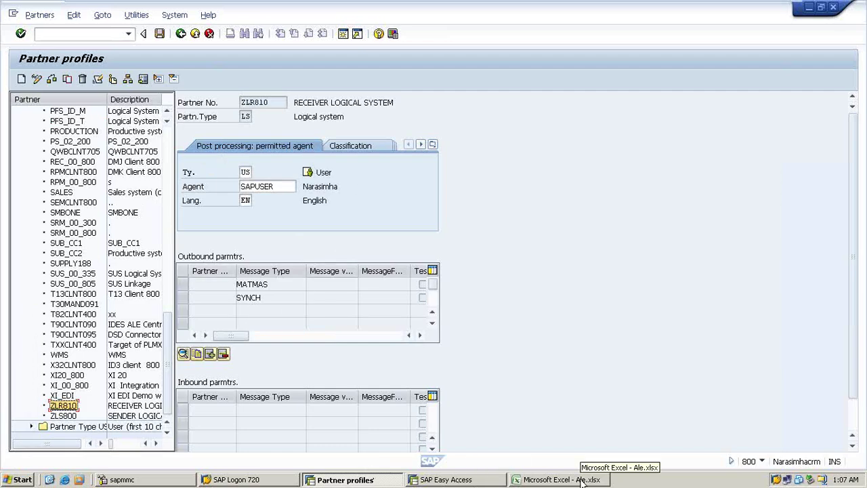
Switch to the Ale.xlsx workbook, shrink its window and enter "Expand the partner type LS and select the receiver logical system" in B49.
click(561, 479)
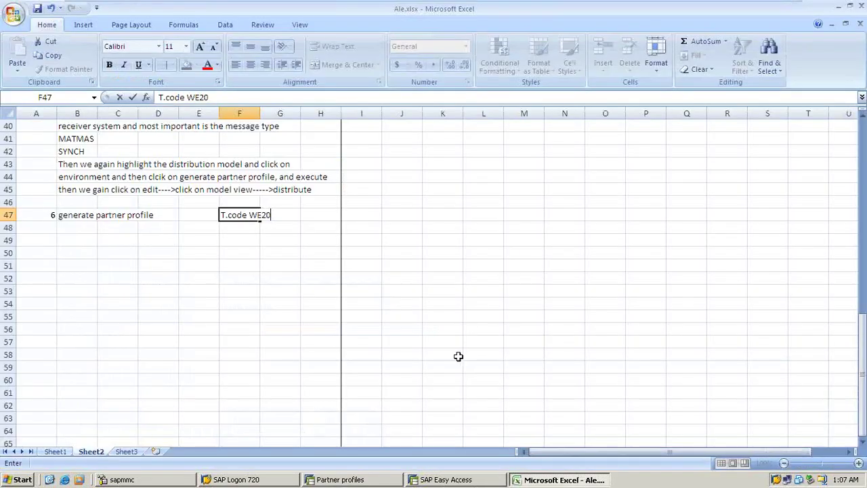
click(71, 240)
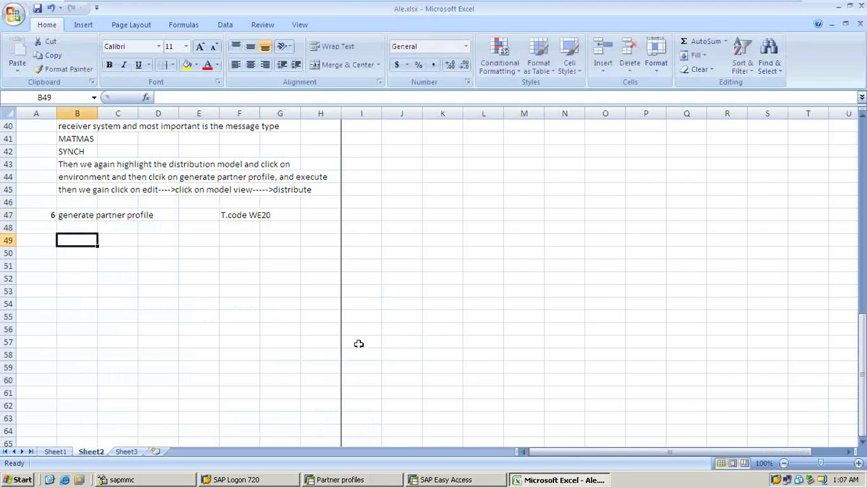
click(850, 7)
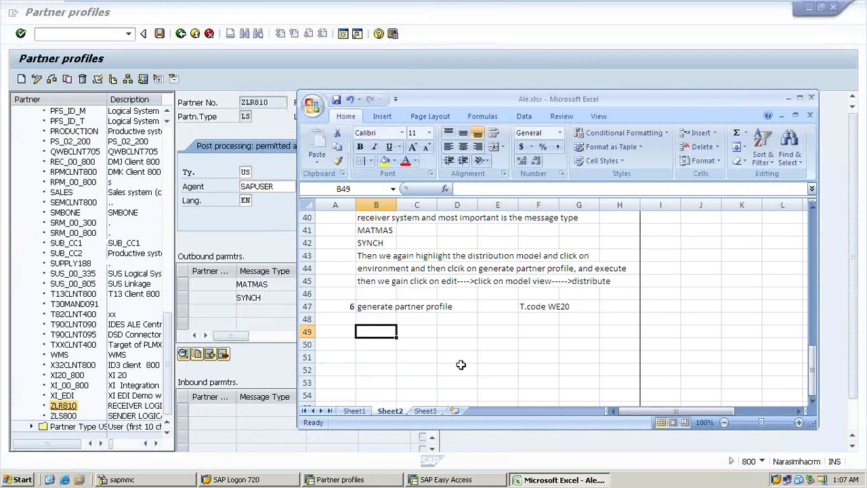
text(Expan)
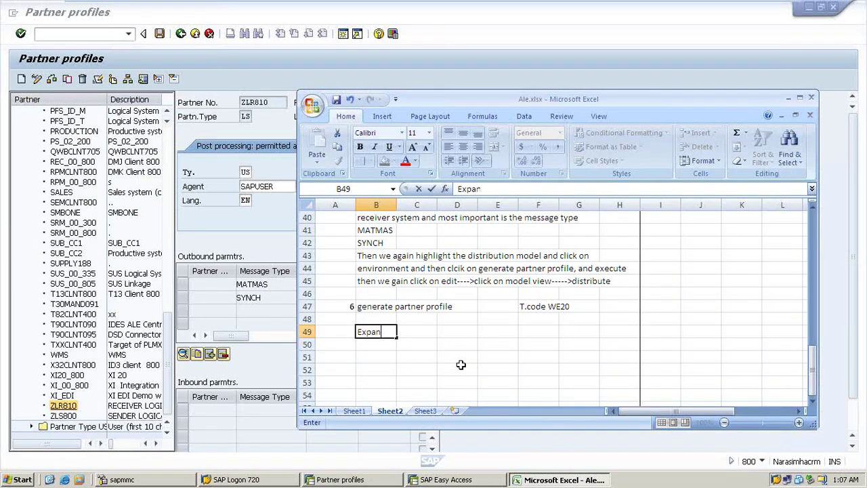
text(d the part)
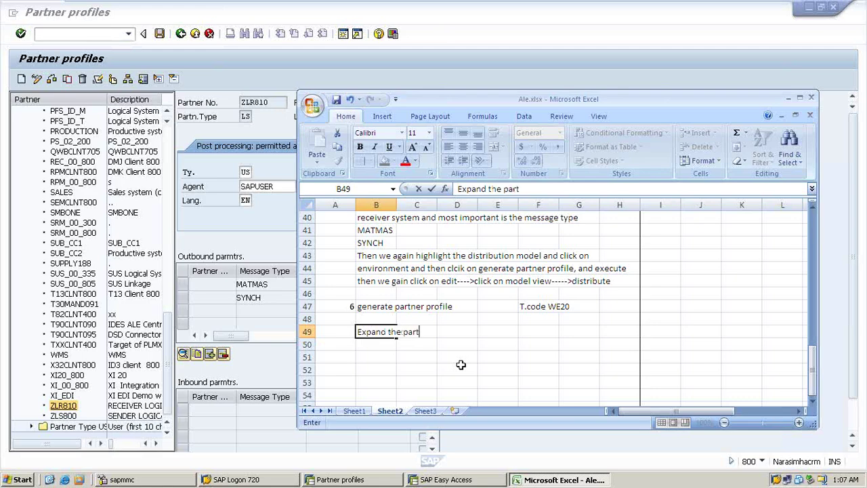
text(ner type LS)
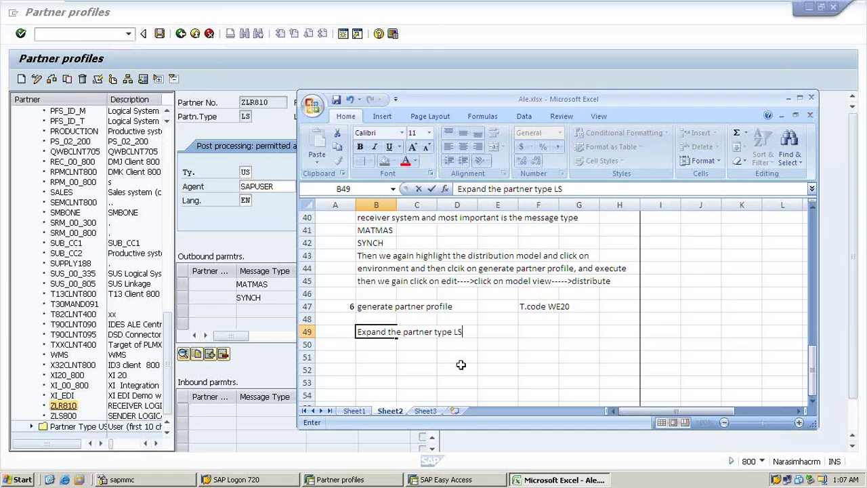
text( and select)
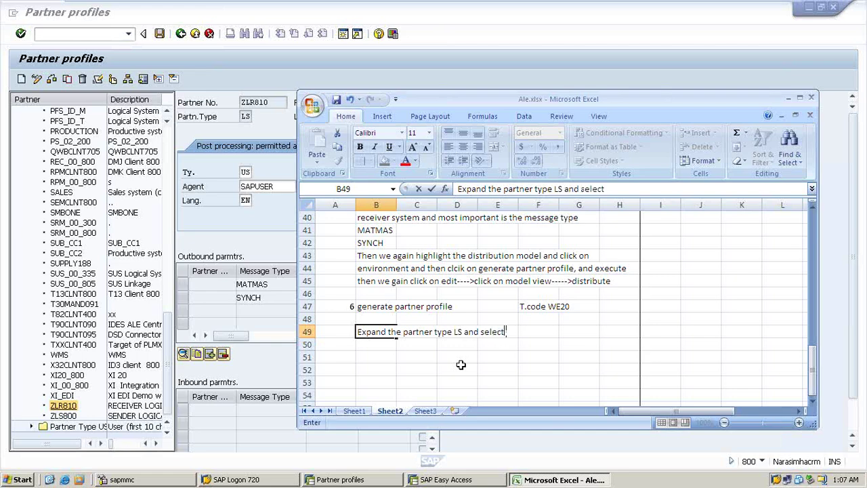
text( the receiver l)
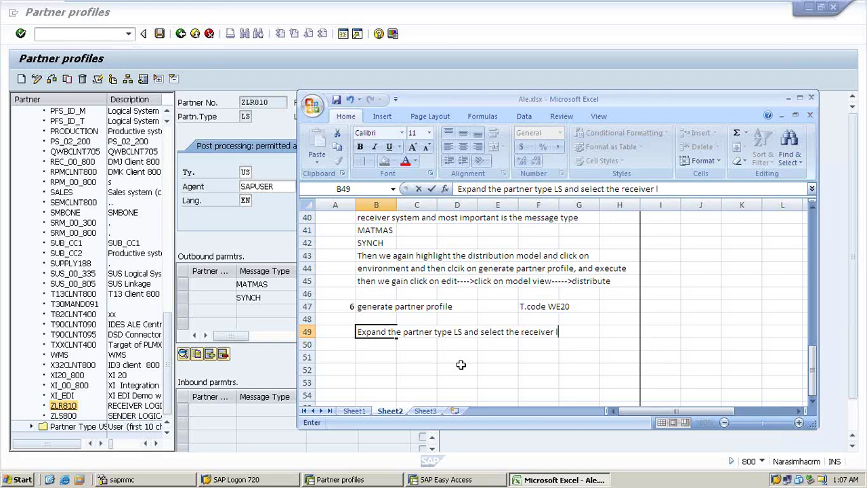
text(ogical system)
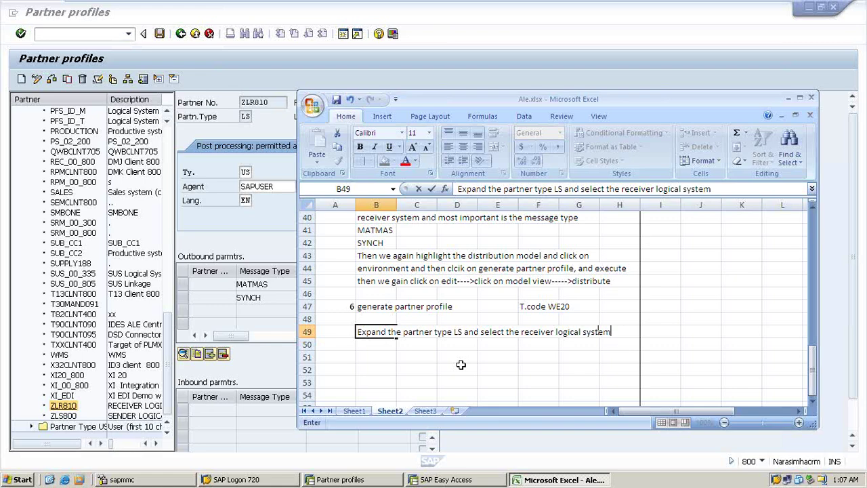
key(Return)
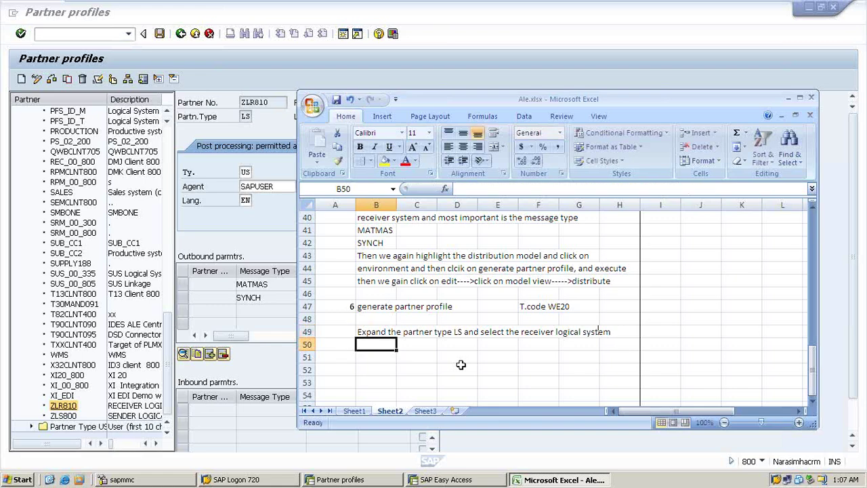
Continue the note with "ZLR810 and double click it shall display all the details in the" in B50 and "outbound parameters." in B51.
text(Z)
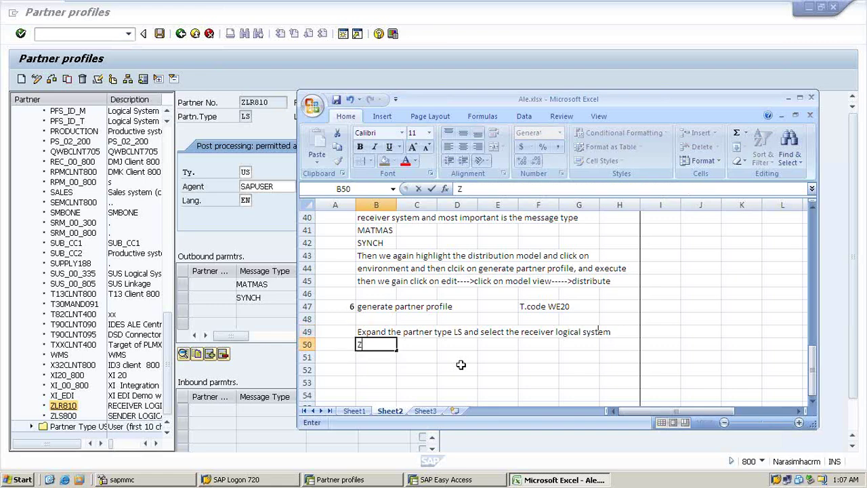
text(LR810 and dou)
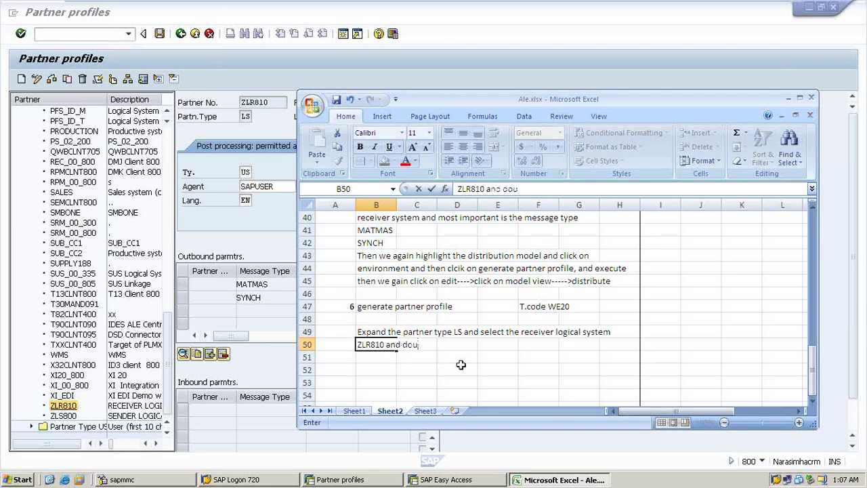
text(ble click it)
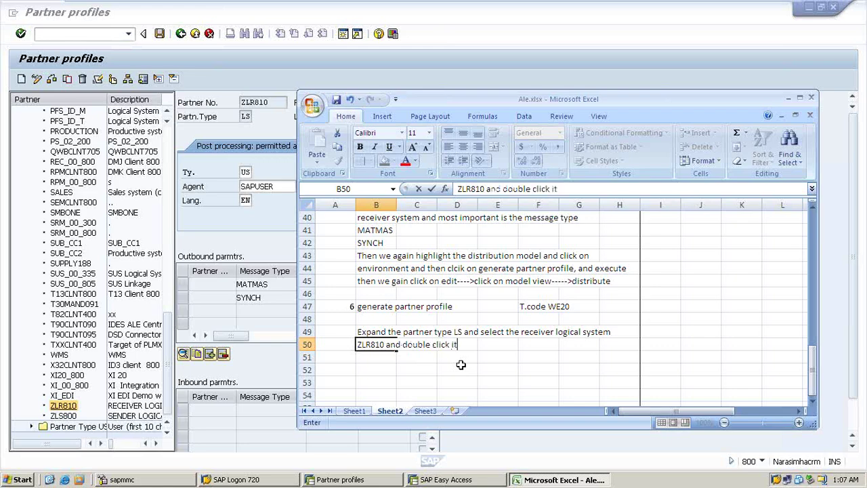
text( shall display)
text(l )
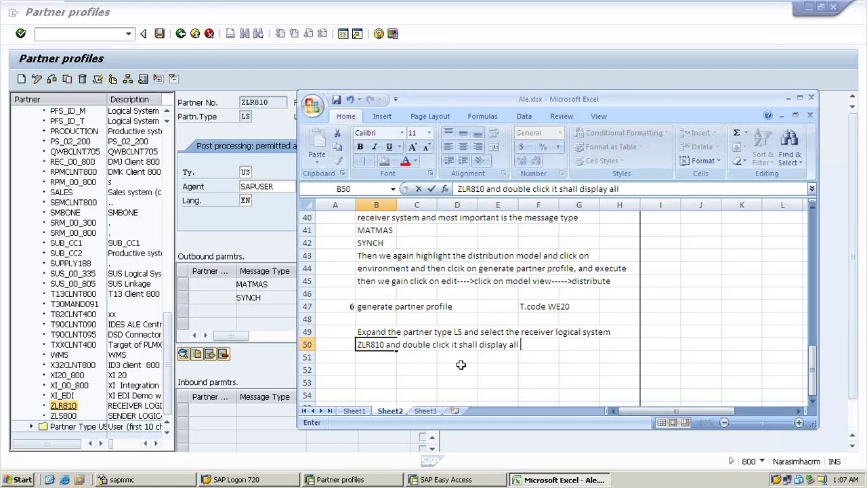
text(the detail)
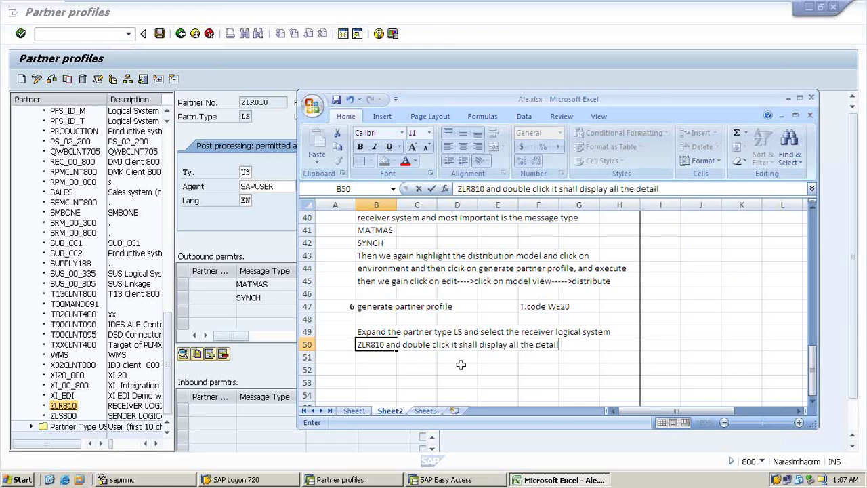
text(s in tehe)
key(BackSpace)
key(BackSpace)
key(BackSpace)
text(e)
key(BackSpace)
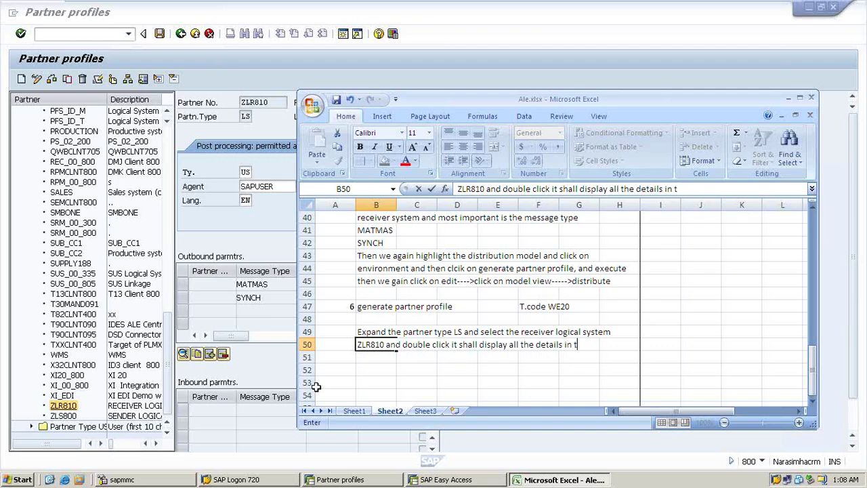
text(he)
key(Return)
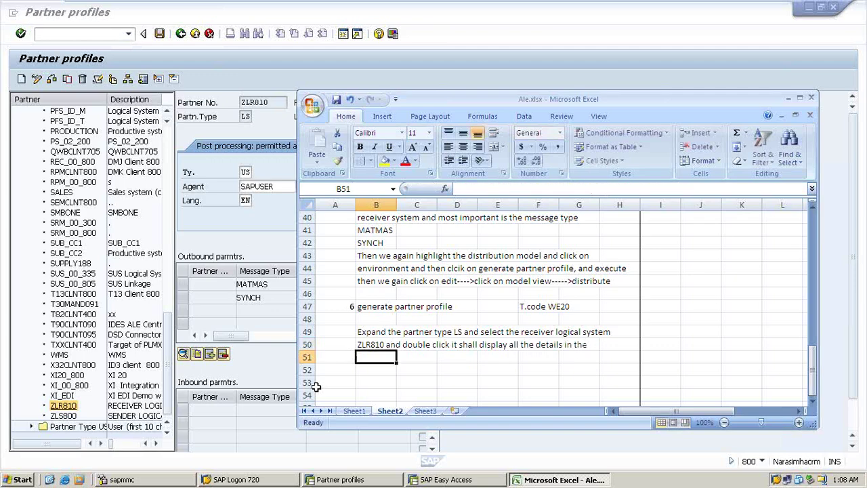
text(outbound)
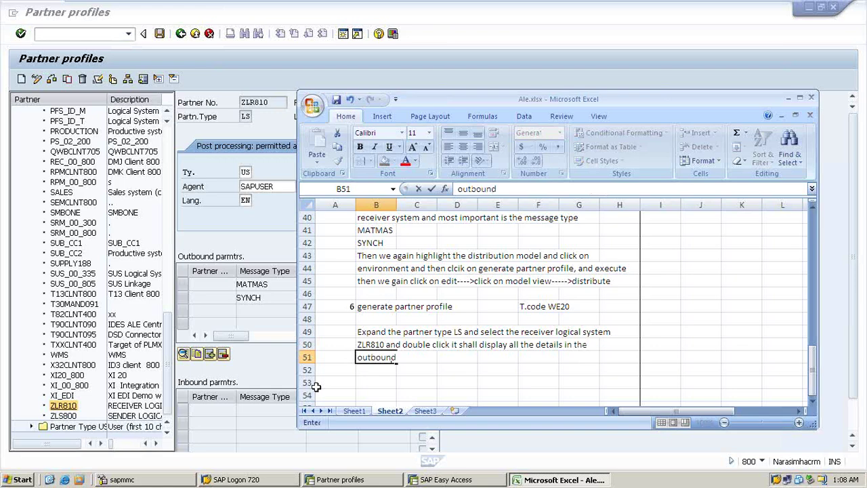
text( parameters.)
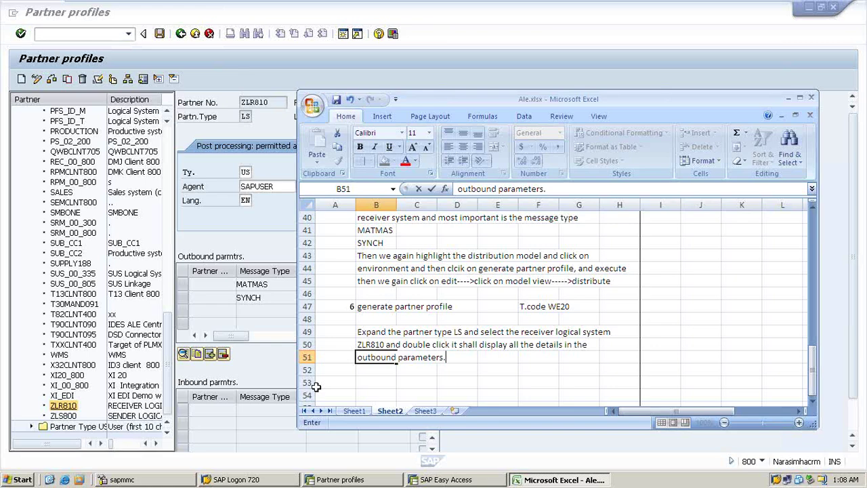
Enter the note "Double clcik on MATMAS" in cell B53, below the outbound parameters note.
click(361, 384)
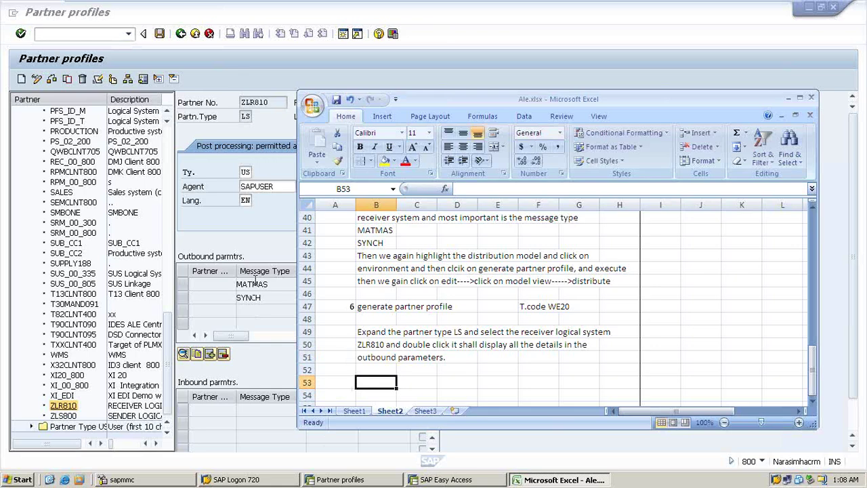
text(D)
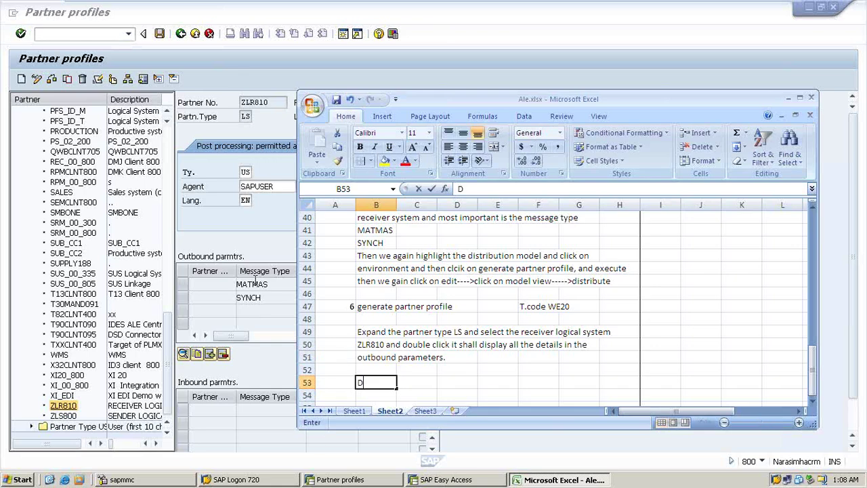
text(oub)
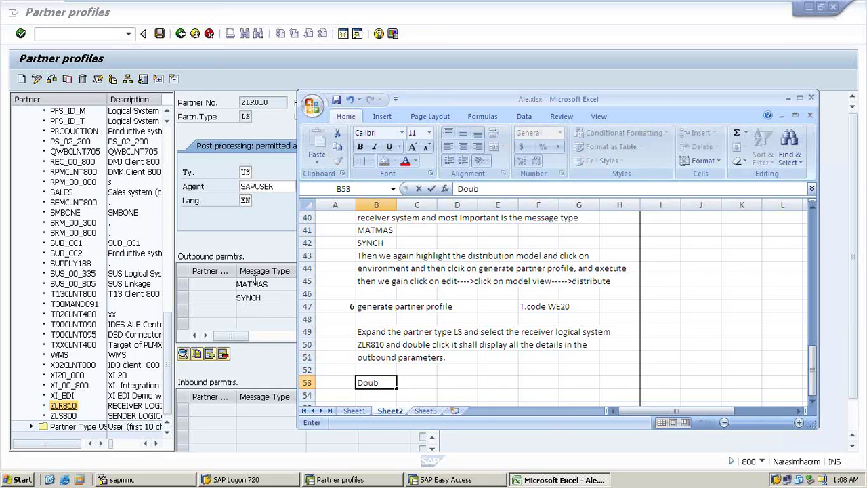
text(le clcik on zm)
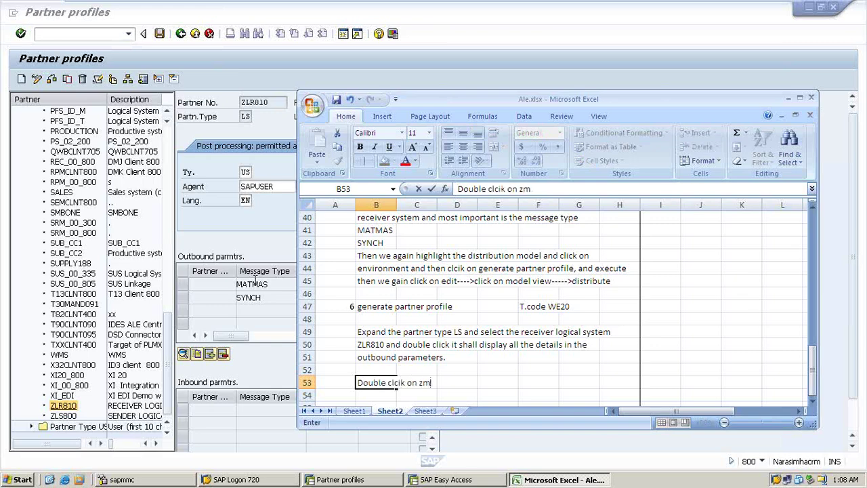
key(BackSpace)
key(BackSpace)
key(BackSpace)
text(MAR)
key(BackSpace)
text(TMASS)
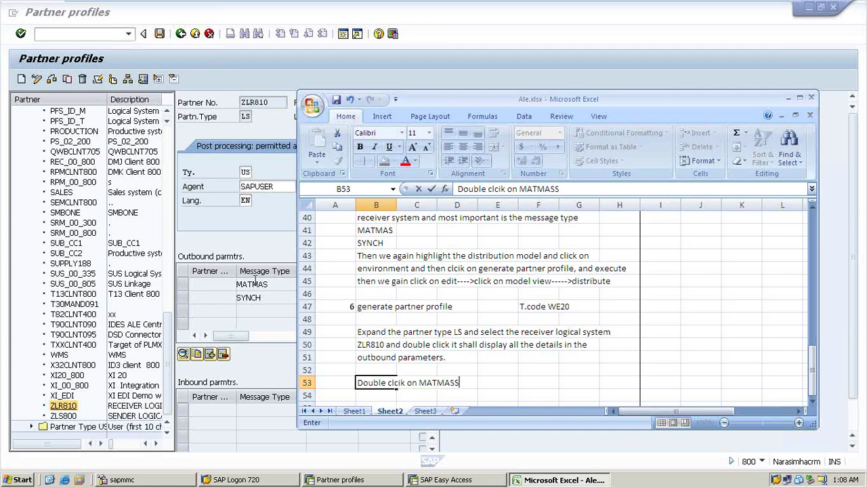
key(BackSpace)
Switch to the SAP partner profiles, open the MATMAS outbound parameters of ZLR810, and save them with a pack size of 1.
click(256, 279)
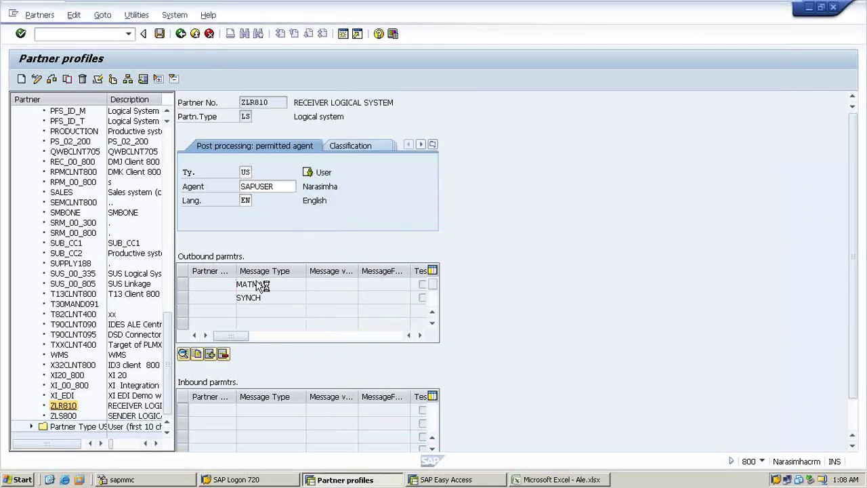
double_click(261, 284)
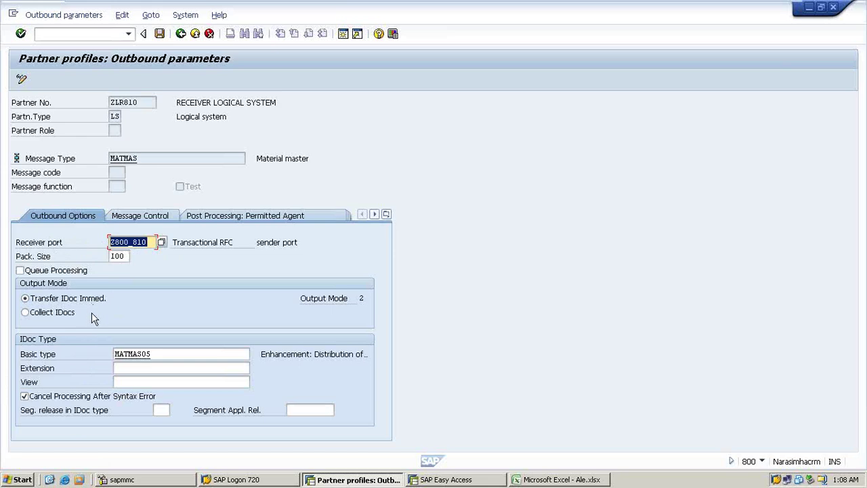
click(154, 221)
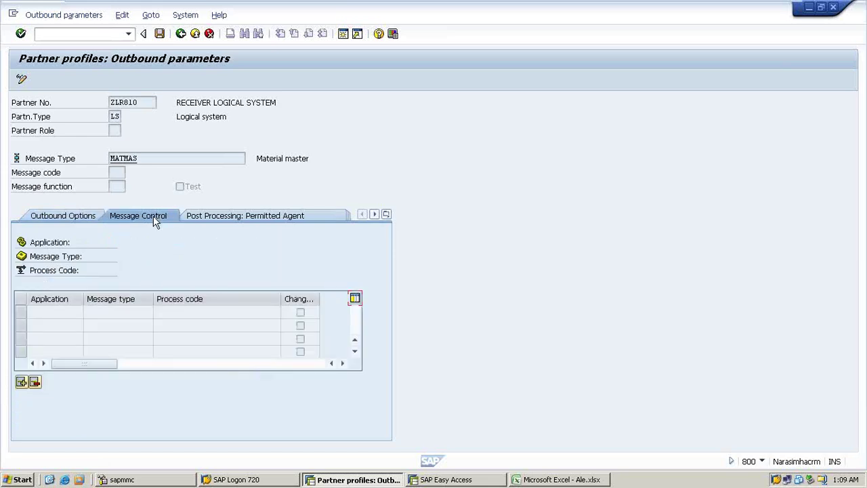
click(218, 216)
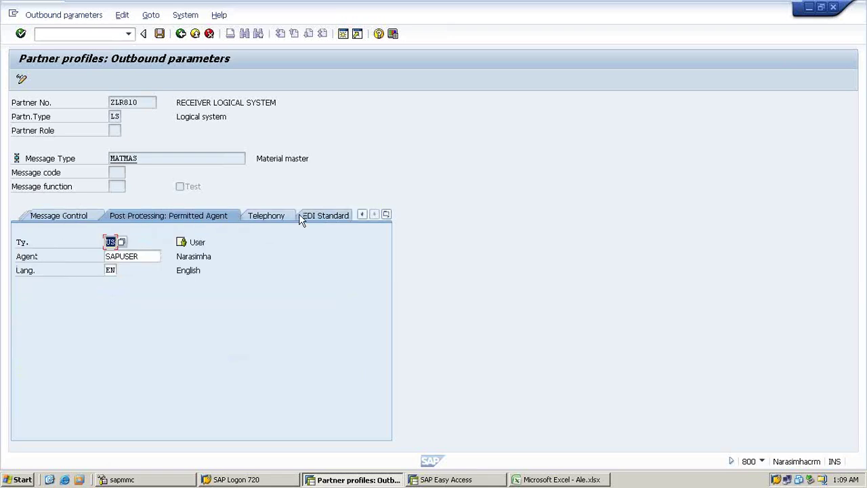
click(94, 221)
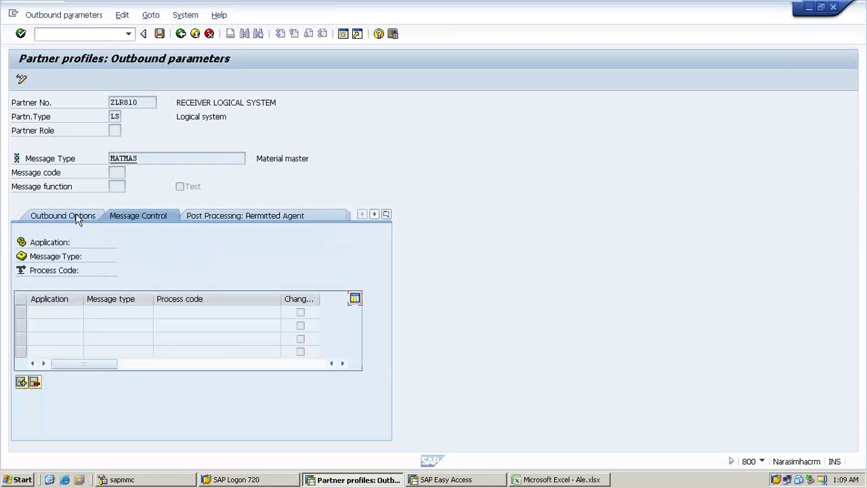
click(31, 217)
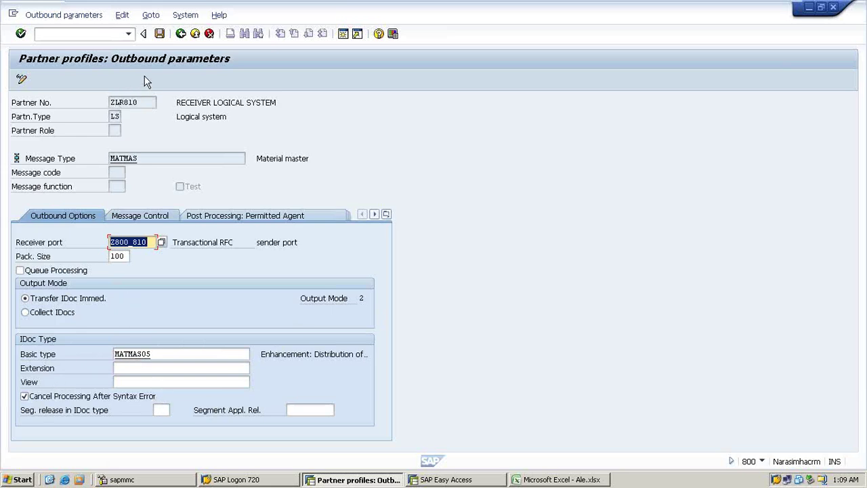
click(159, 34)
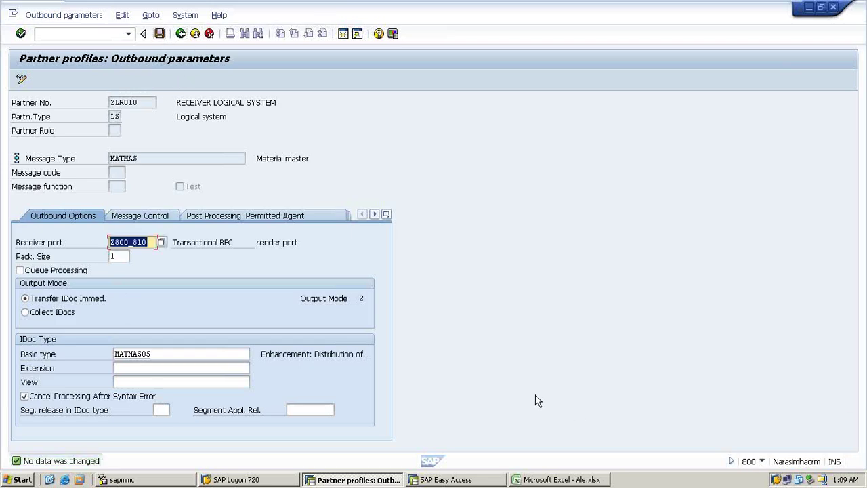
Switch to the Ale.xlsx workbook and enter step number 6 in I47 with "Generate partner profile" in J47.
click(541, 479)
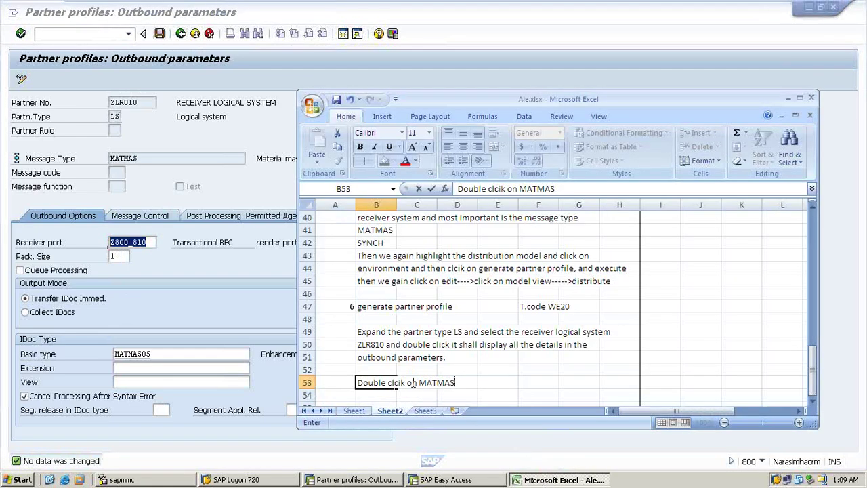
click(662, 306)
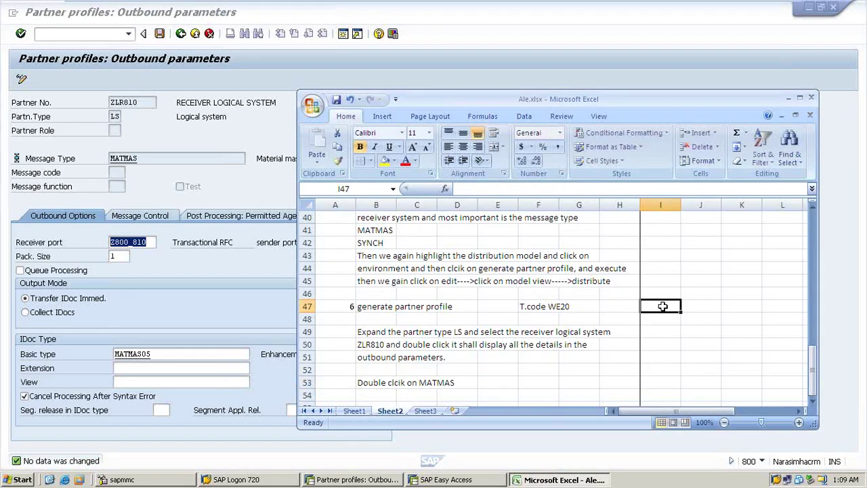
text(6)
key(Tab)
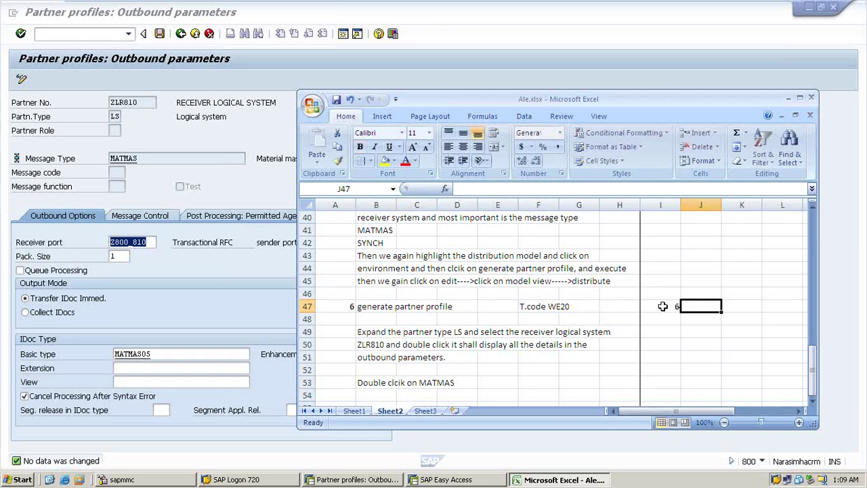
text(Gen)
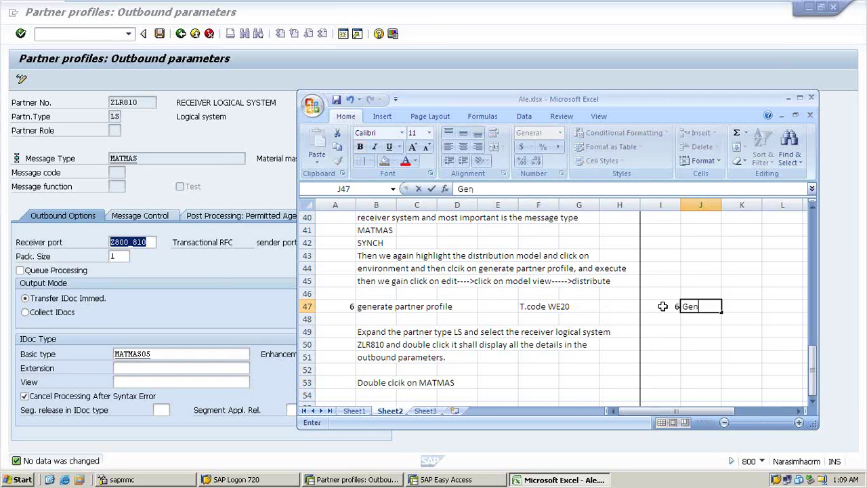
text(erate par)
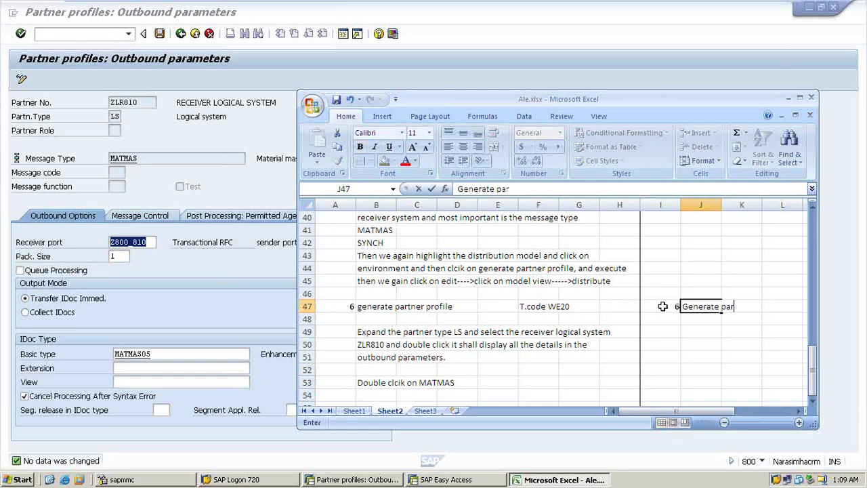
text(tner profile)
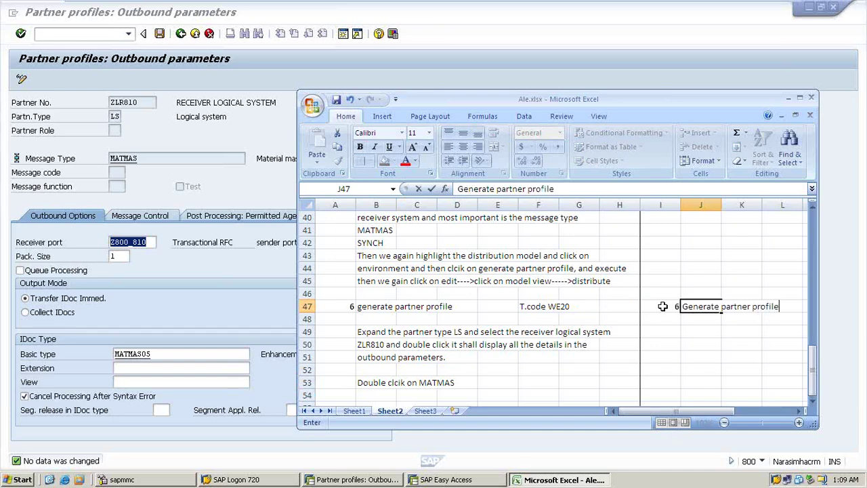
Enter "WE20" in M47 and the label "T.code--->" in L47 beside the generate partner profile entry.
key(Tab)
key(Tab)
key(Tab)
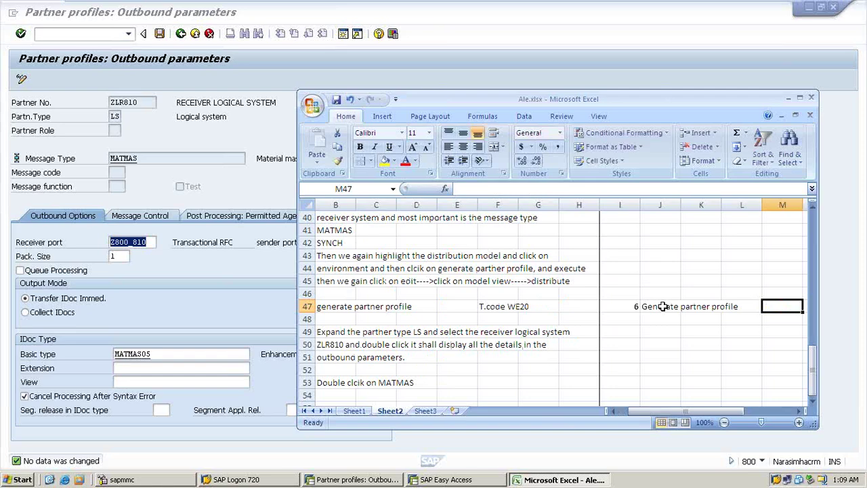
text(WE2)
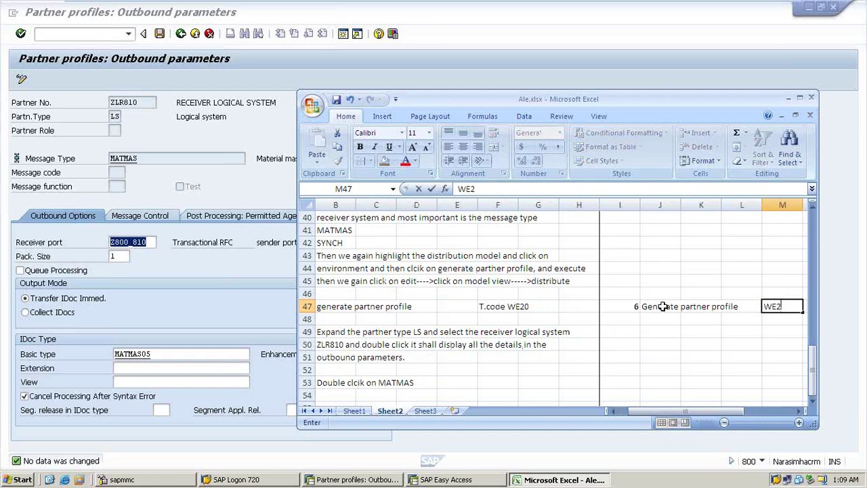
text(0)
key(Left)
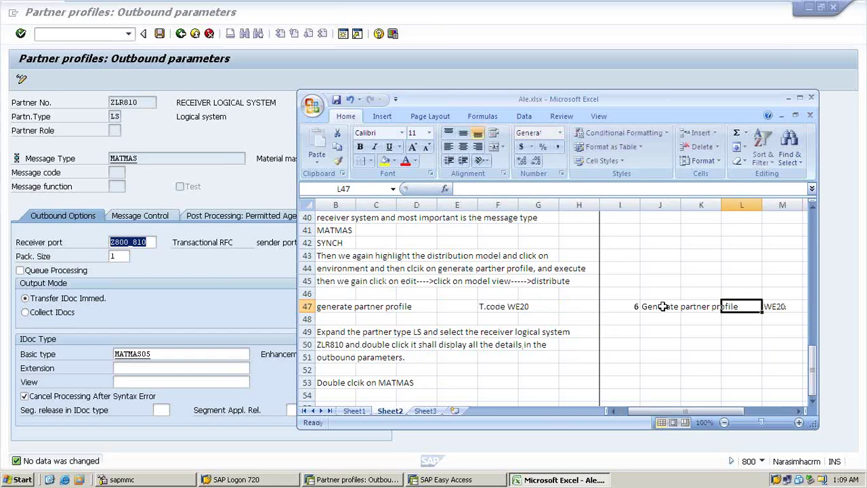
text(T.c)
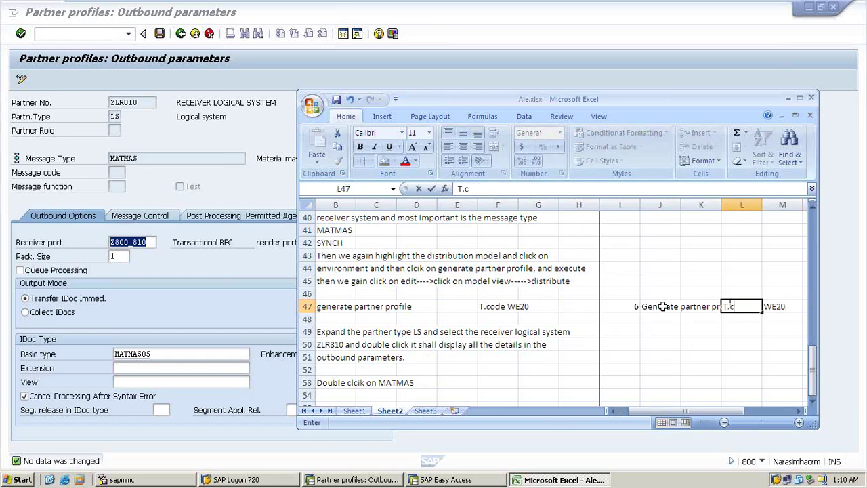
text(ode---> WE20)
click(661, 317)
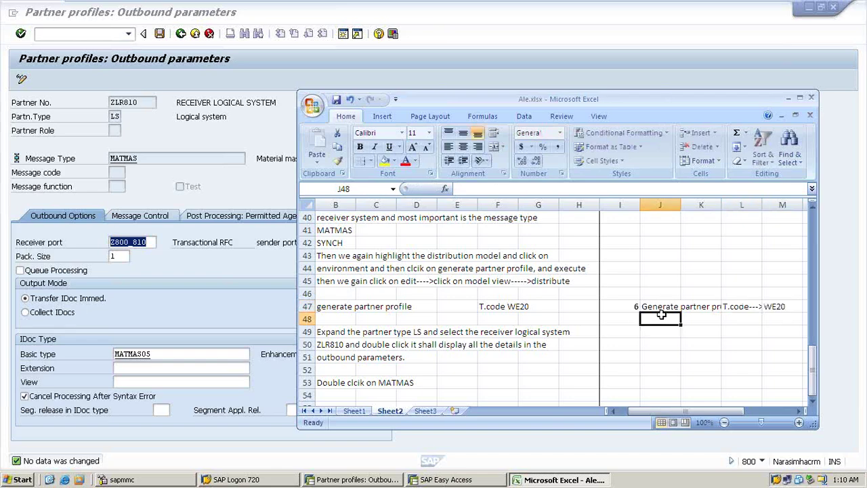
Maximize the workbook window, try moving the "T.code--->" label from L47 onto M47, and undo the paste.
click(725, 305)
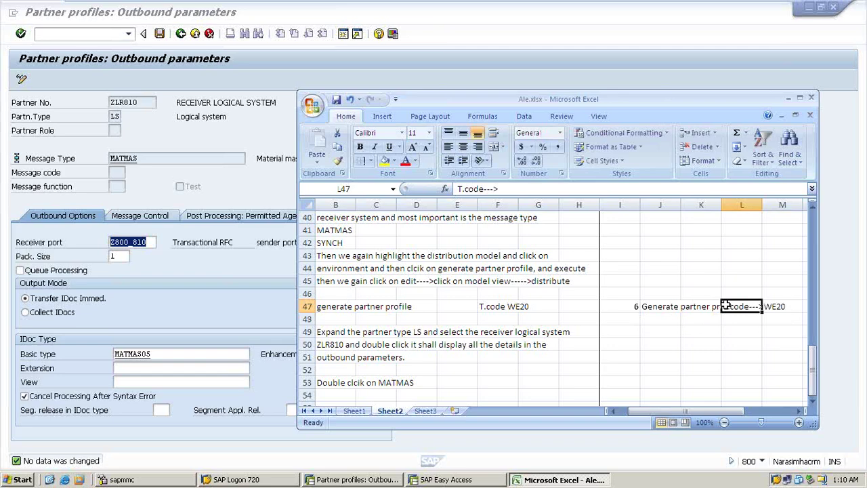
key(ctrl+c)
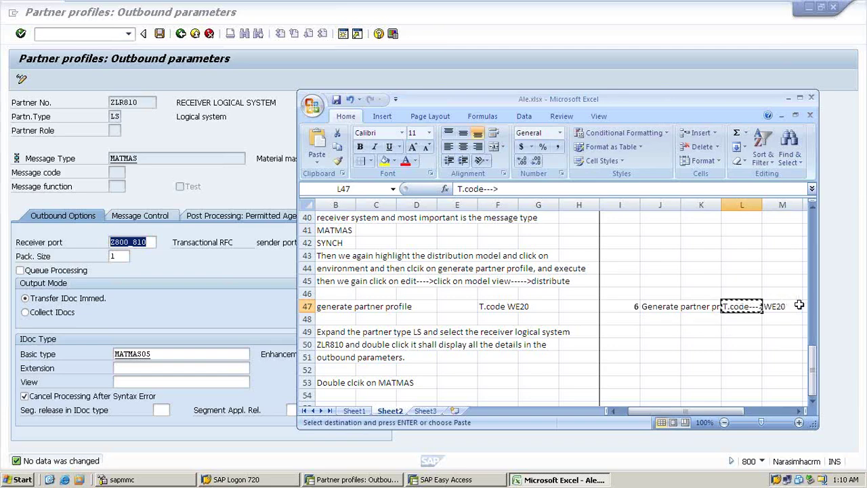
click(799, 306)
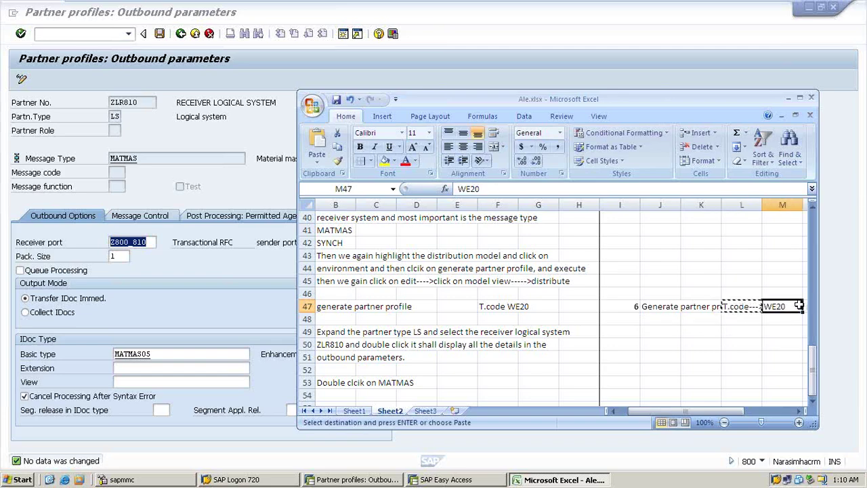
click(799, 99)
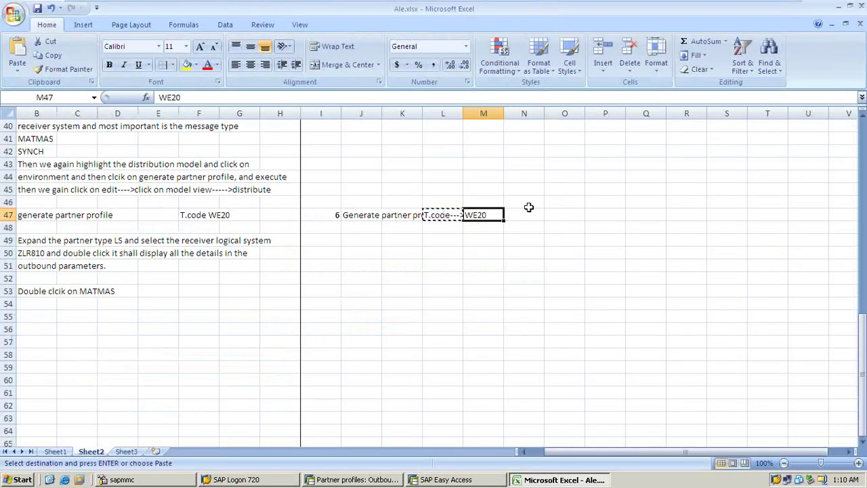
key(Return)
click(508, 249)
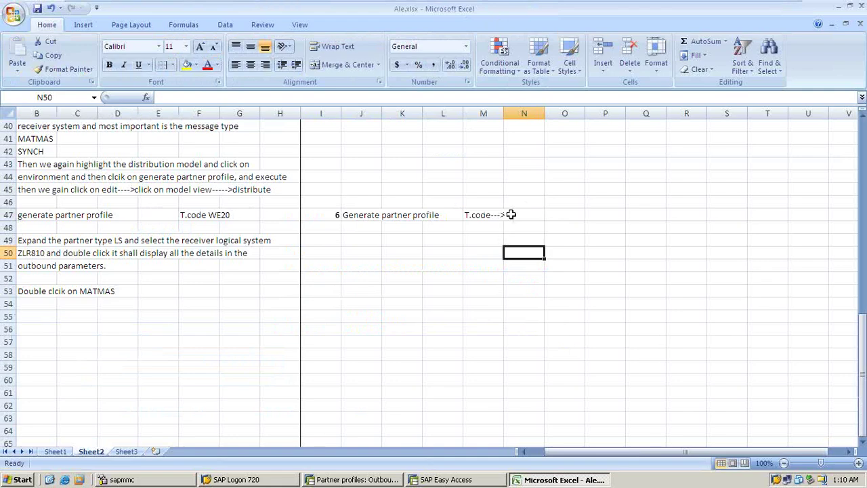
click(511, 214)
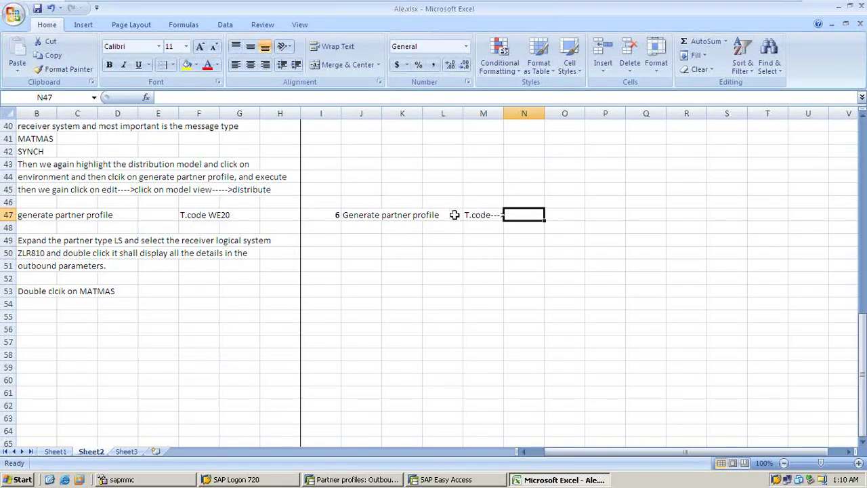
key(ctrl+z)
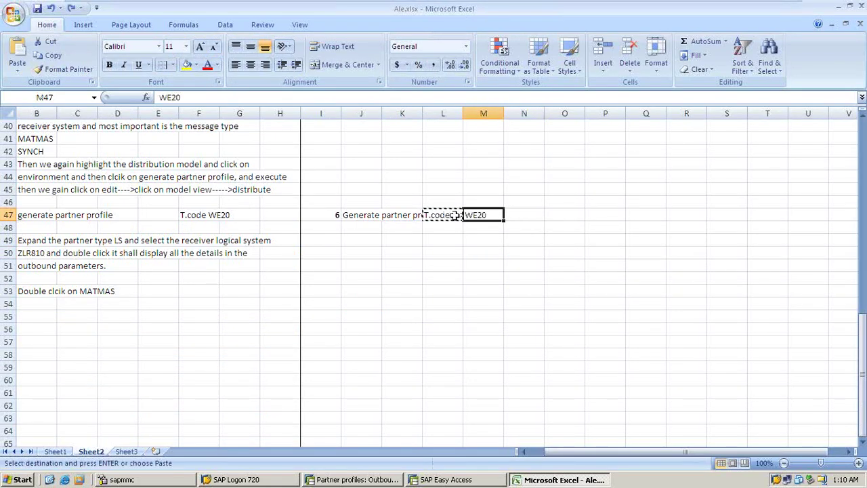
Move the "T.code--->" and "WE20" entries from L47:M47 to N47:O47.
drag(452, 215, 497, 211)
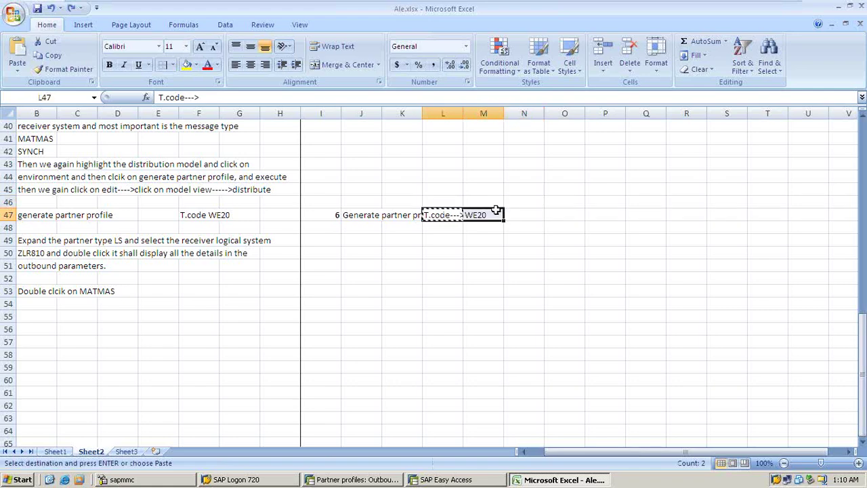
key(ctrl+c)
click(527, 213)
key(Return)
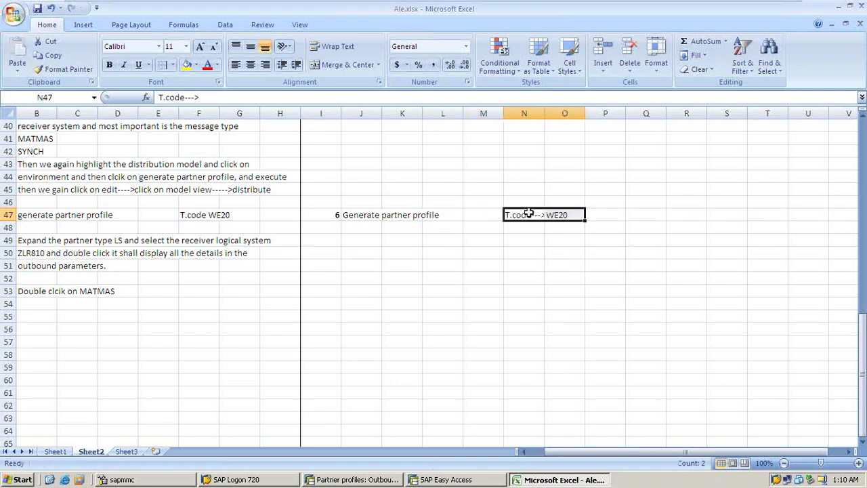
click(517, 264)
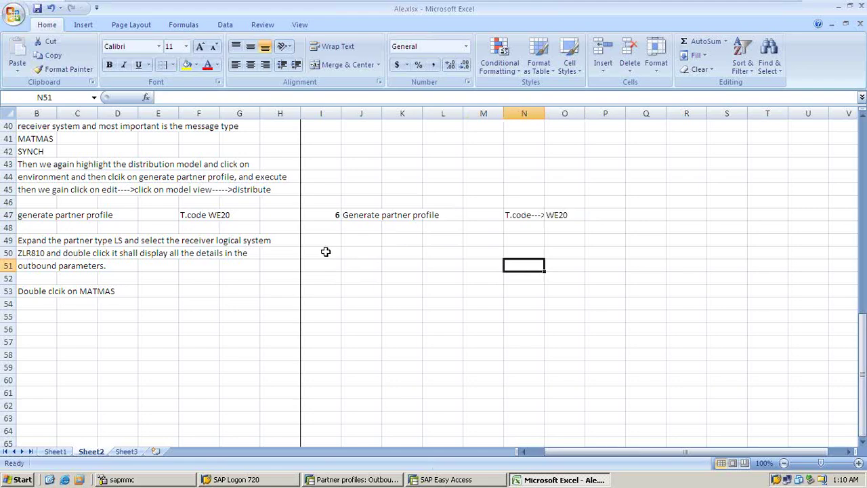
click(523, 451)
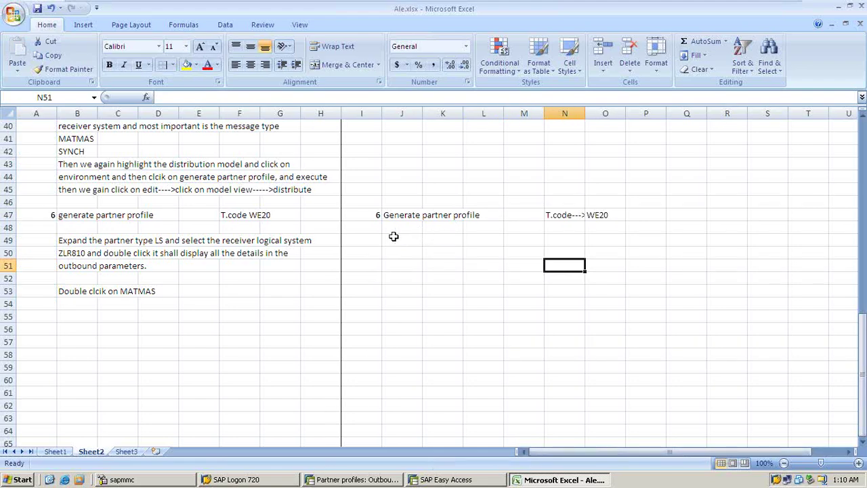
Switch to the client 800 SAP session and leave the partner profiles, returning to SAP Easy Access.
click(445, 480)
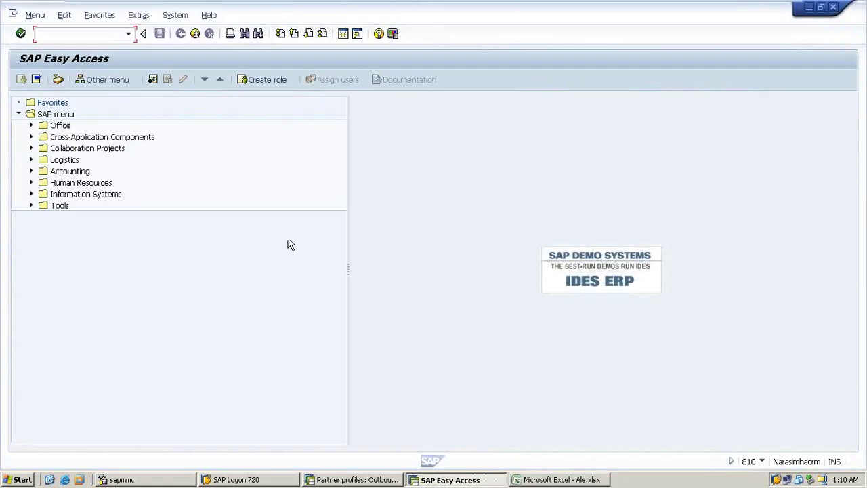
click(319, 479)
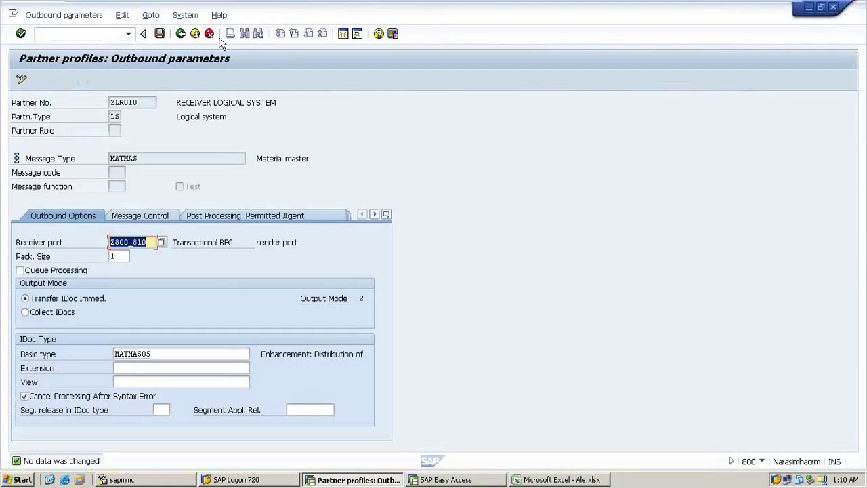
click(181, 34)
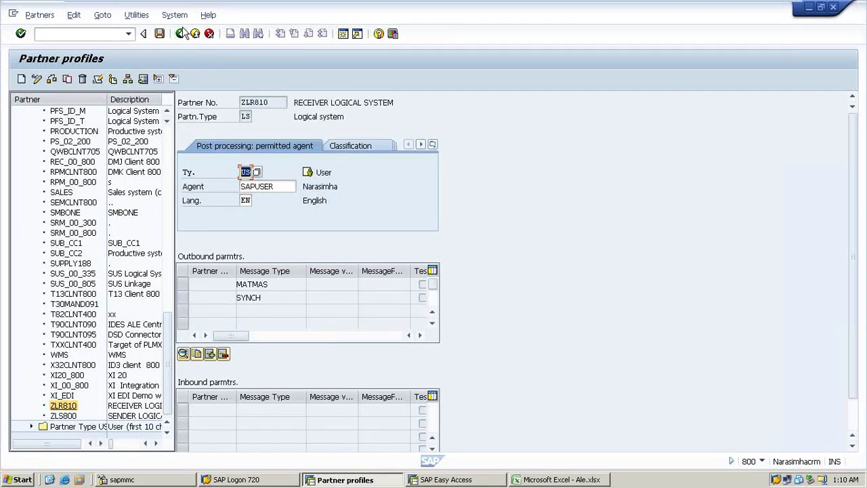
click(181, 34)
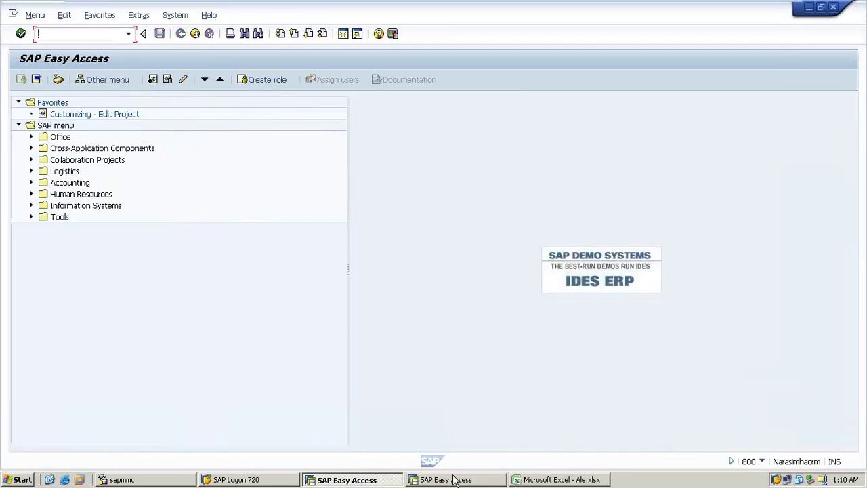
Switch to the client 810 SAP session and open the partner profiles with transaction /nwe20.
click(453, 479)
click(128, 34)
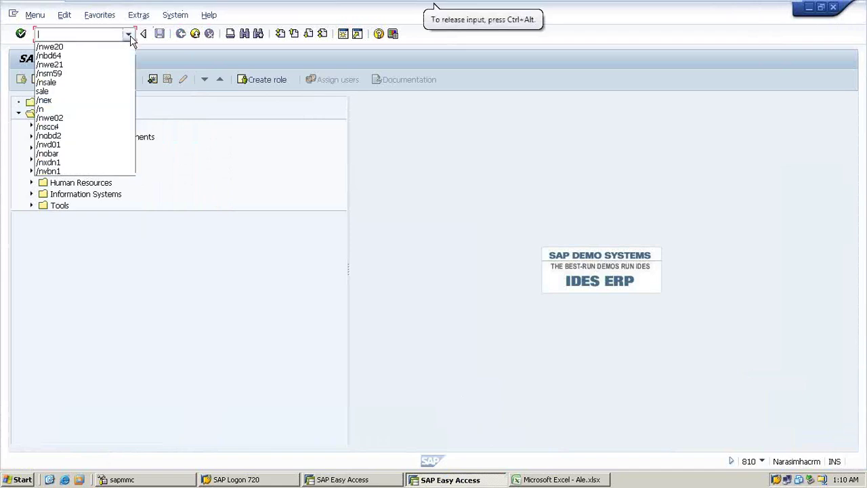
click(51, 47)
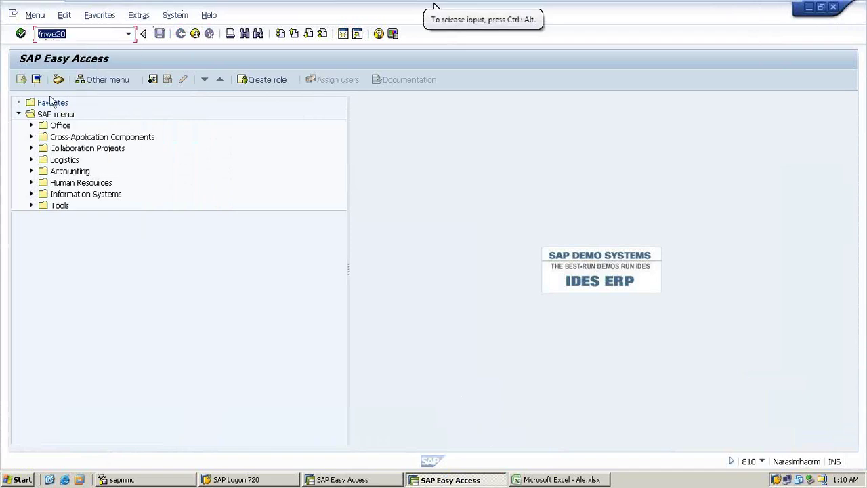
click(20, 34)
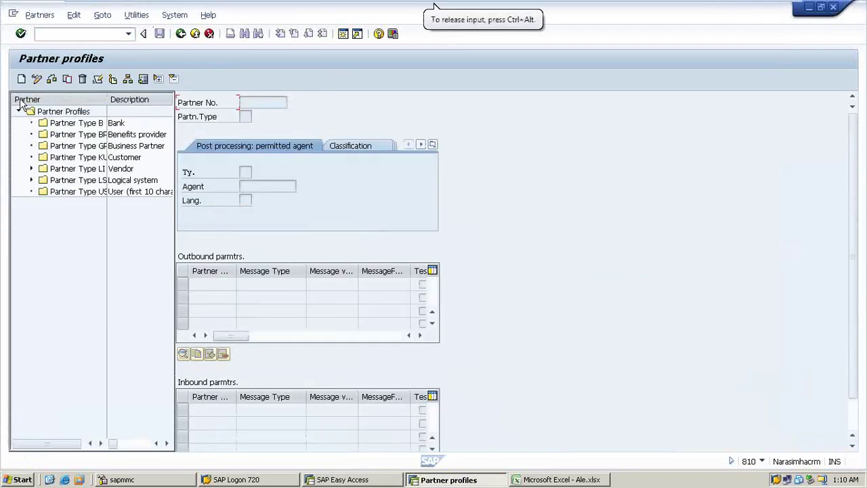
Examine the logical systems listed under Partner Type LS in client 810 and collapse the folder again.
click(31, 180)
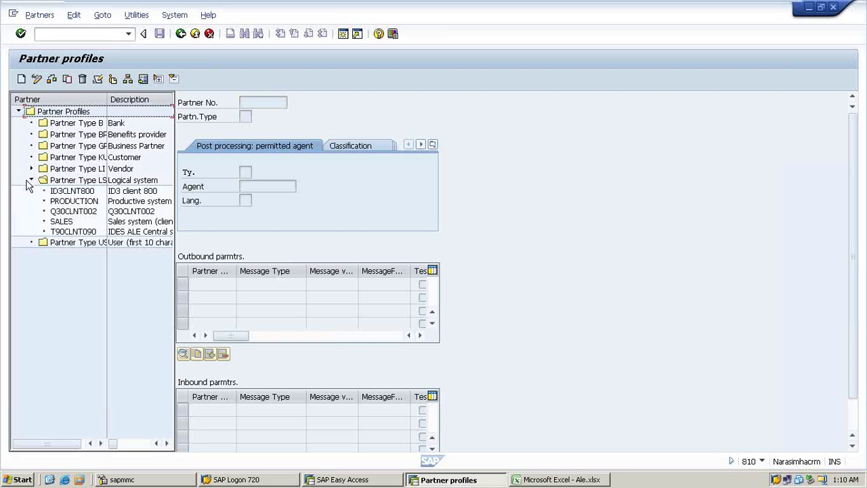
click(31, 180)
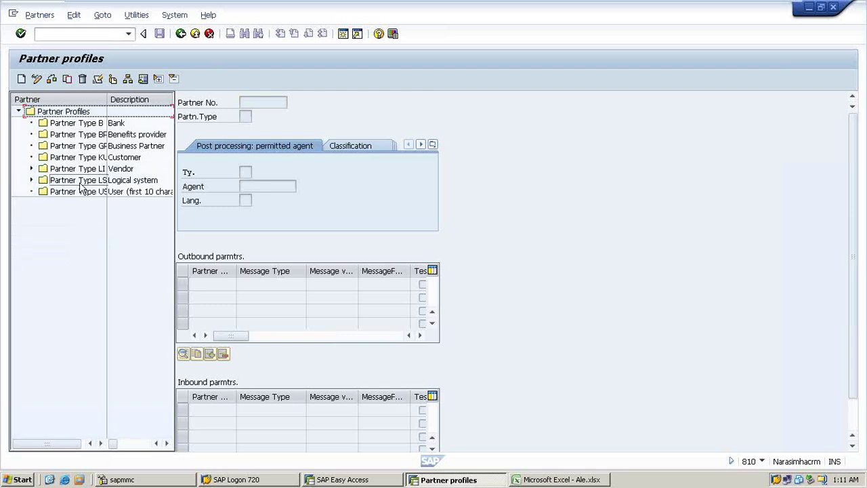
click(67, 172)
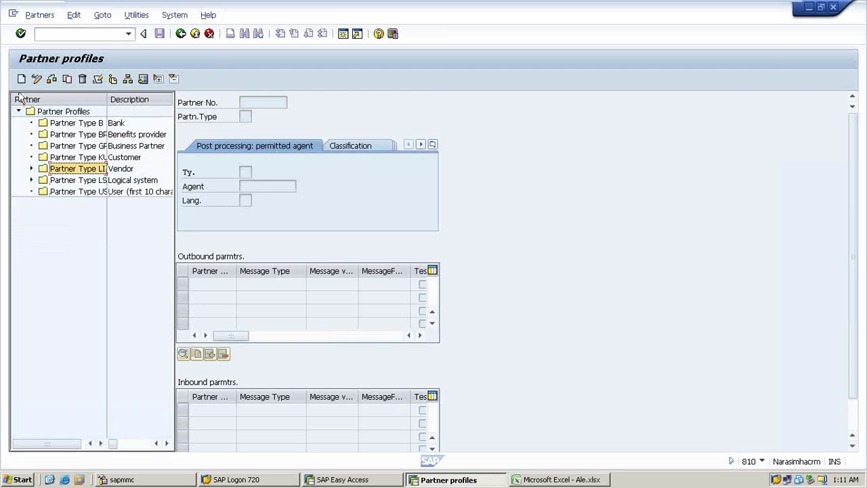
Select the Partner Type LS folder in the client 810 partner profiles.
click(586, 480)
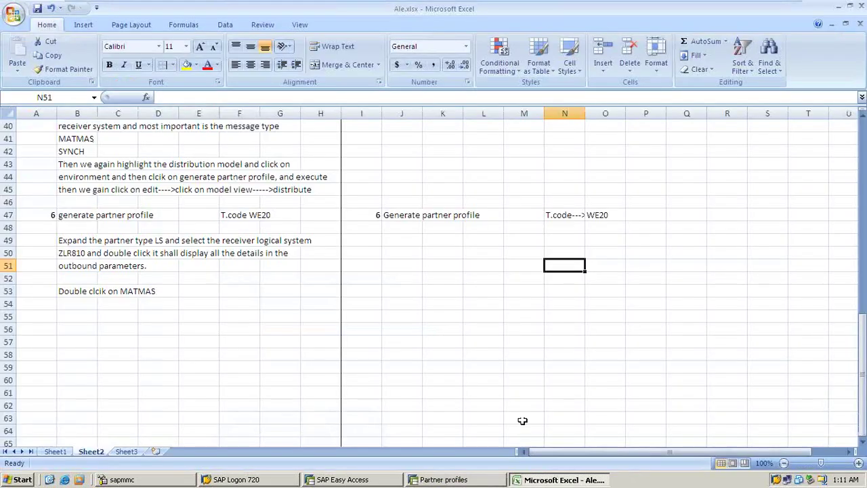
click(440, 480)
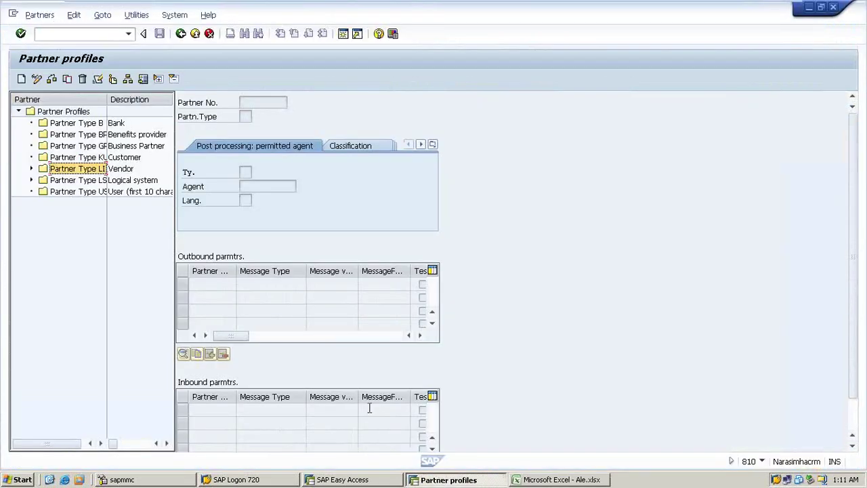
click(88, 184)
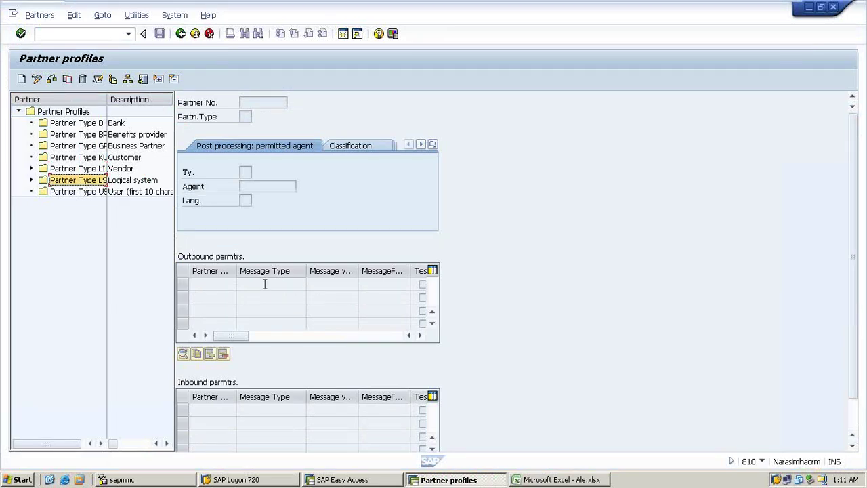
Switch to the Excel notes and enter "In client 810 we select the partner type LS and click on create" in J48.
click(535, 479)
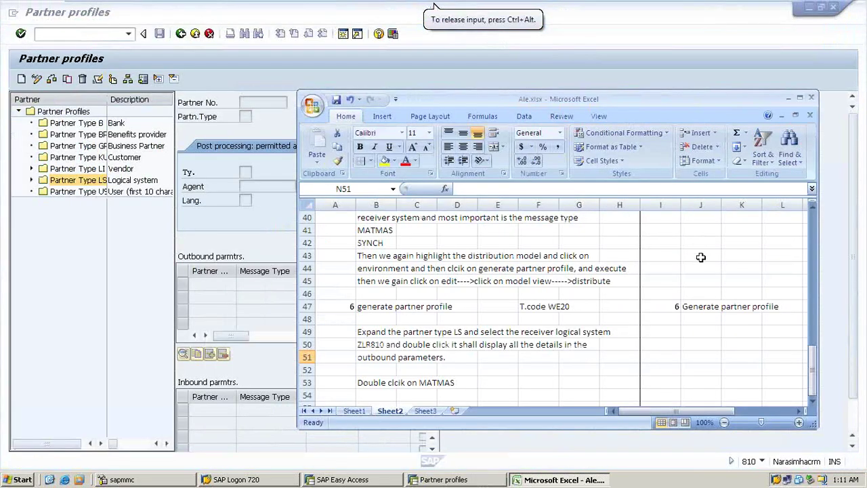
drag(684, 410, 728, 406)
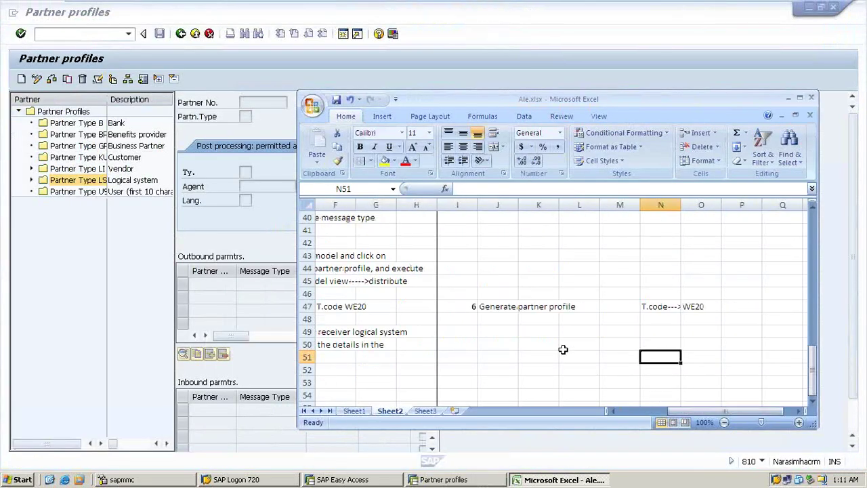
click(487, 321)
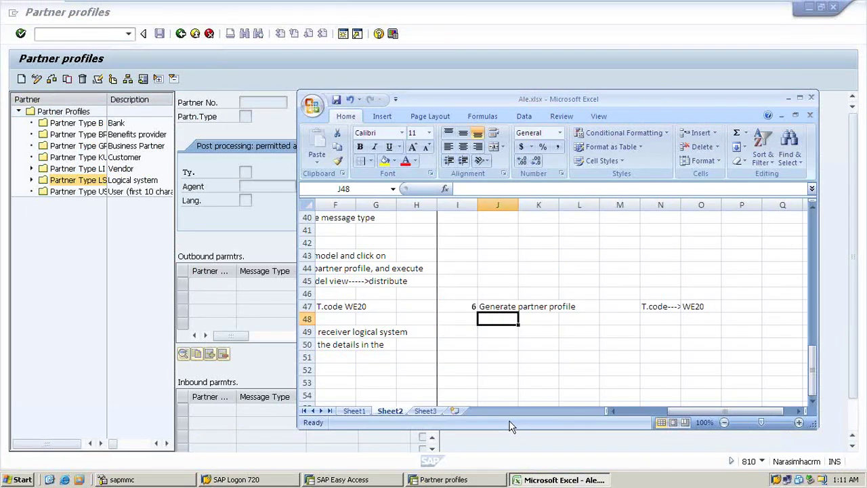
text(In c)
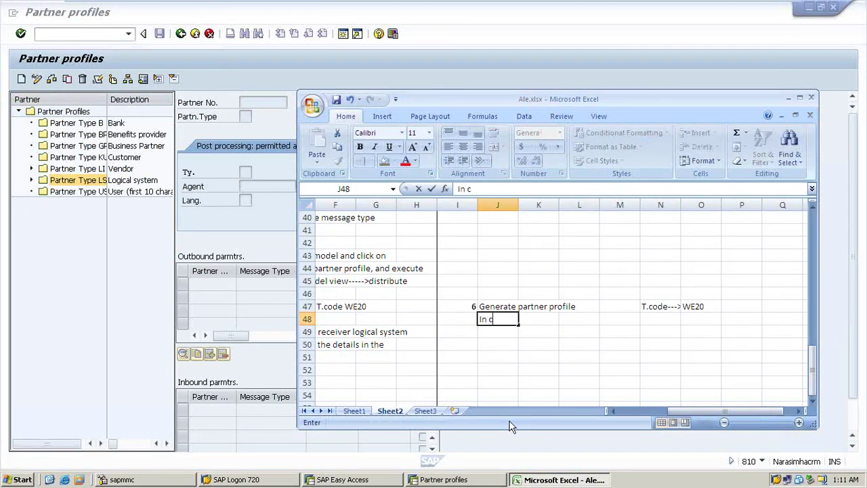
text(lient 810)
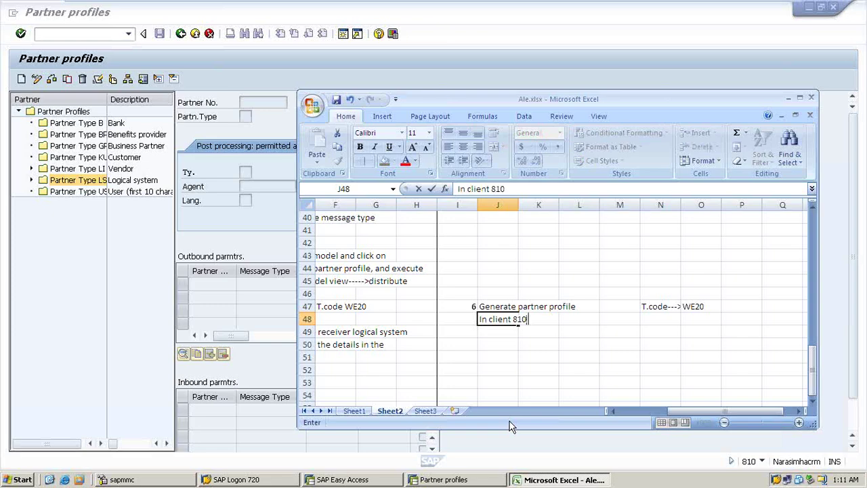
text( we select t)
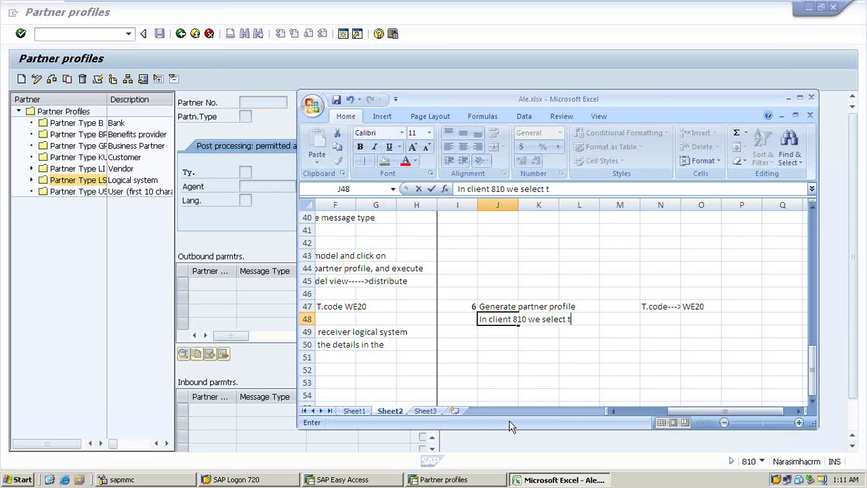
text(he partner)
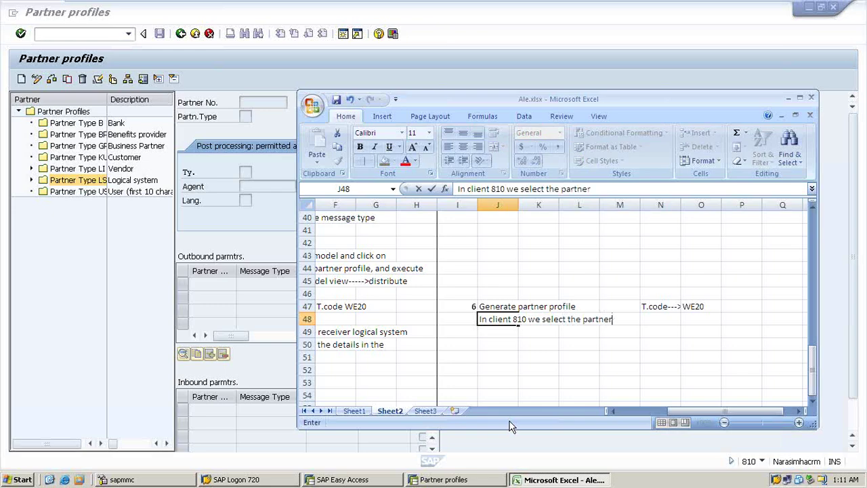
text( type)
text(LS and )
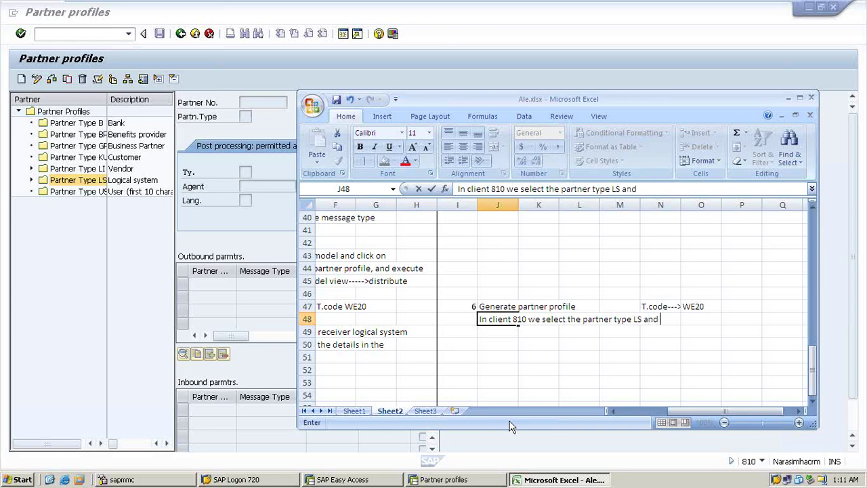
text(click on create)
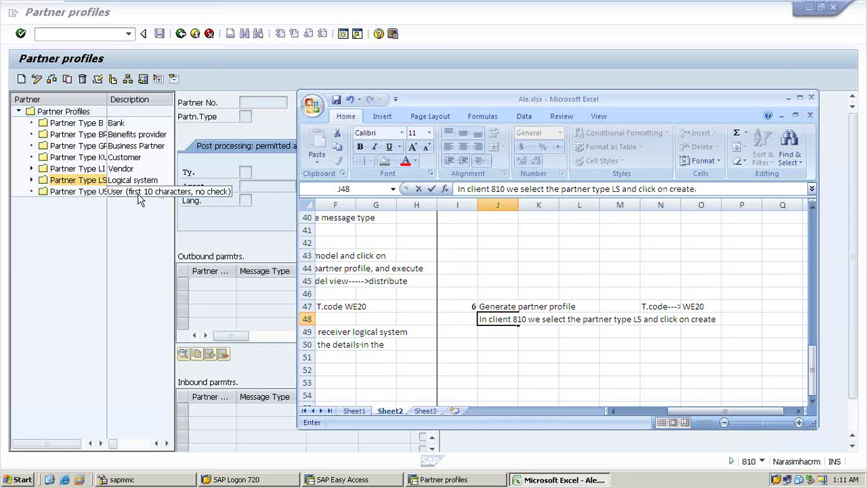
Switch to the client 810 partner profiles and create a logical system profile with partner number ZLS800.
click(22, 79)
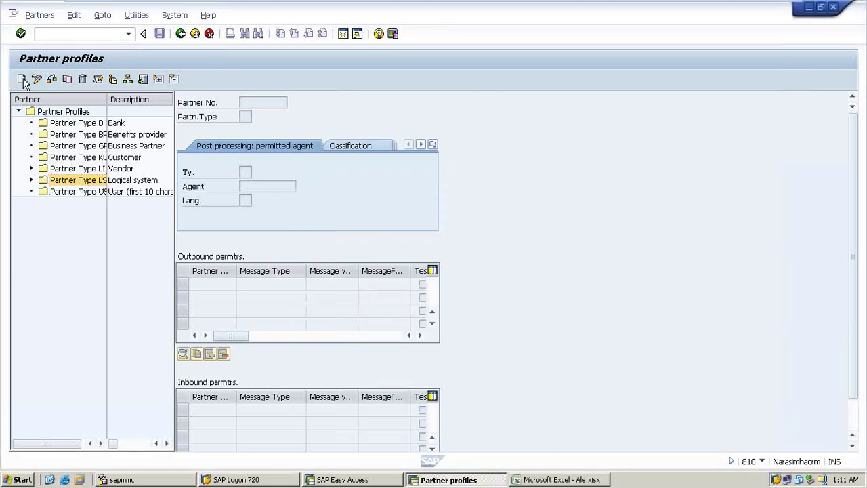
click(257, 102)
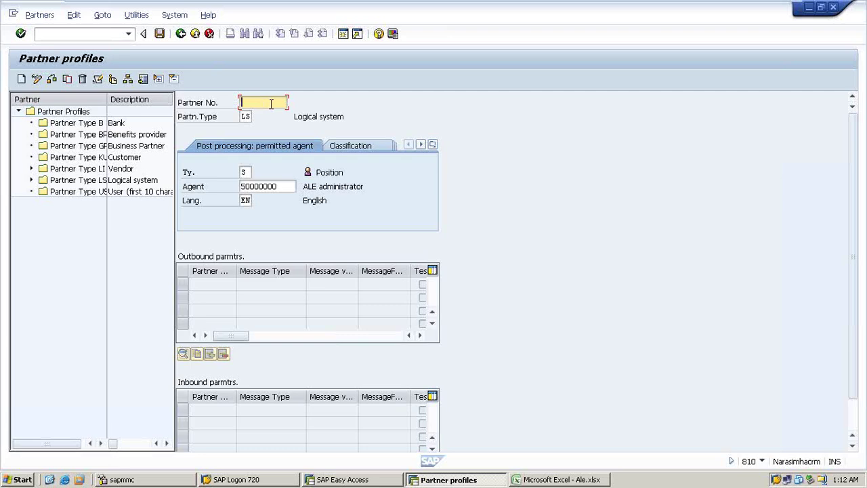
text(ZLS)
text(*)))
key(BackSpace)
key(BackSpace)
key(BackSpace)
text(800)
Switch to the Excel notes and enter "Enter the details as shown" in J49.
click(562, 478)
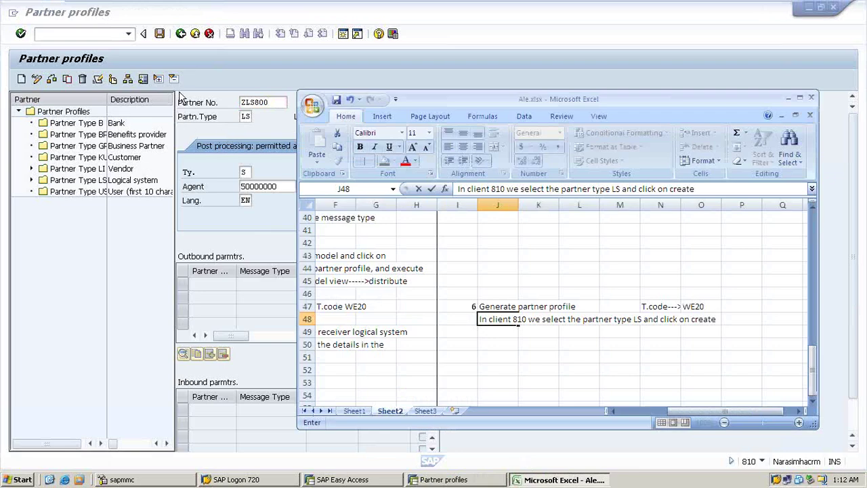
click(497, 333)
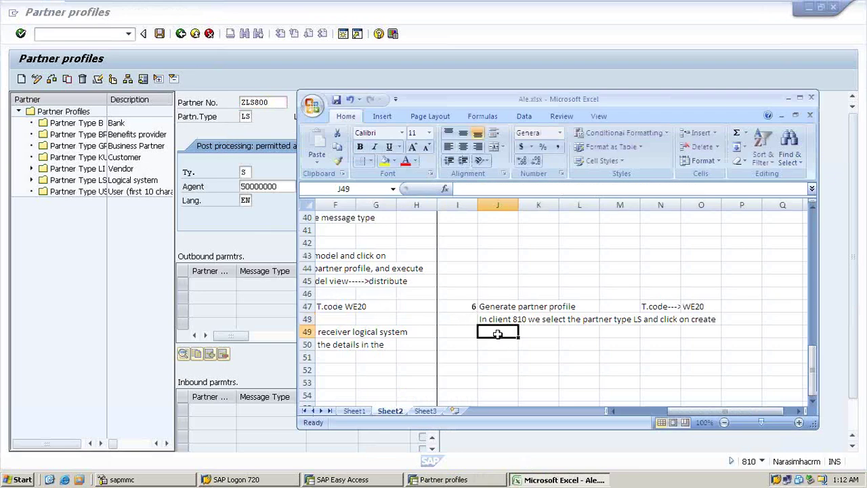
text(Enter)
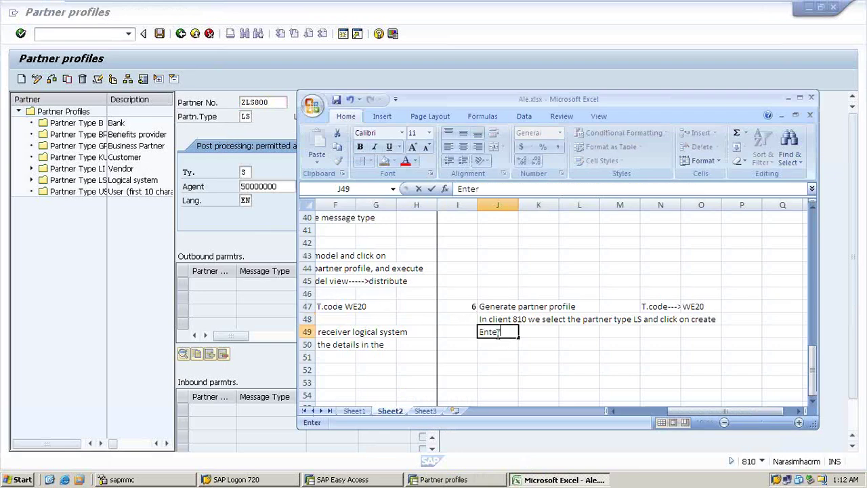
text( the deta)
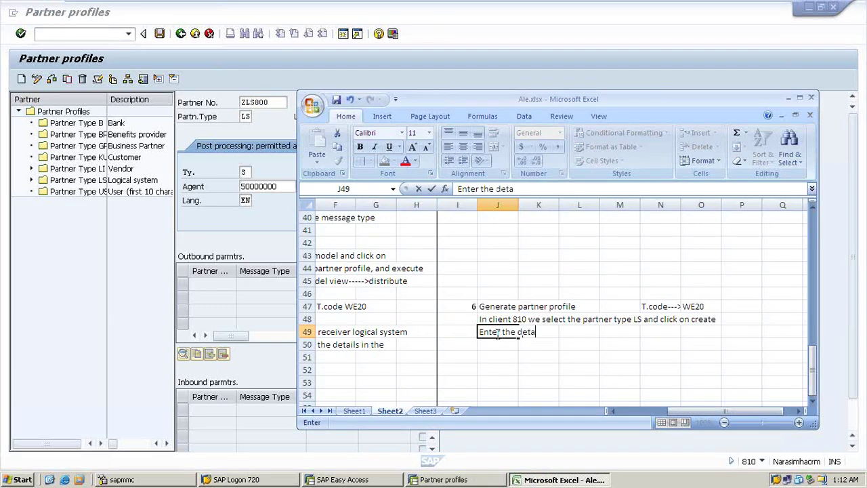
text(ils as shown)
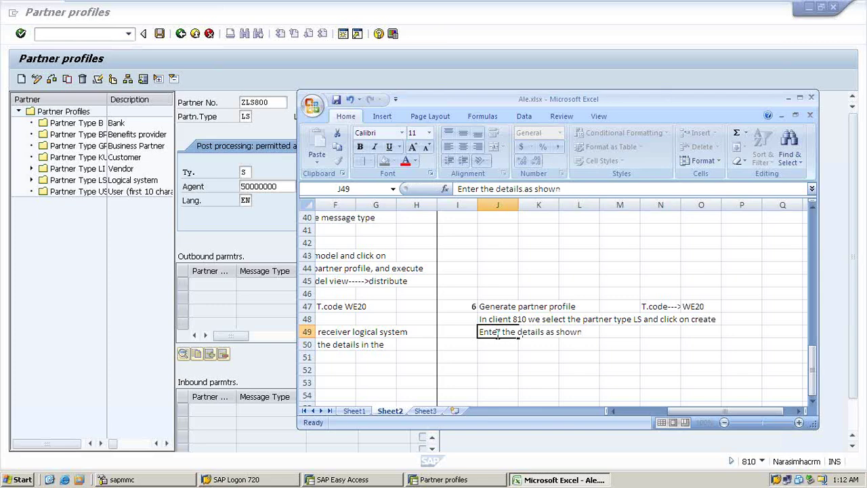
key(Return)
Enter "Partner No: Sender Logical system no ZLS800" in J50.
text(Part)
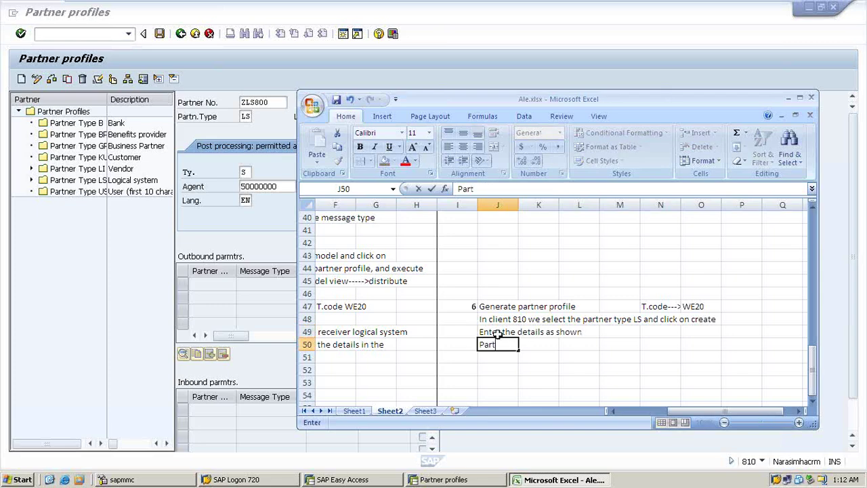
text(ner No: Sender )
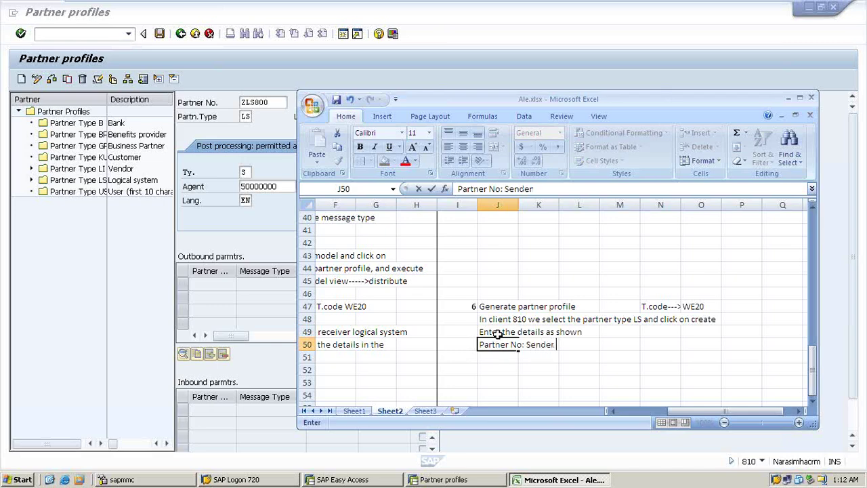
text(Logical system )
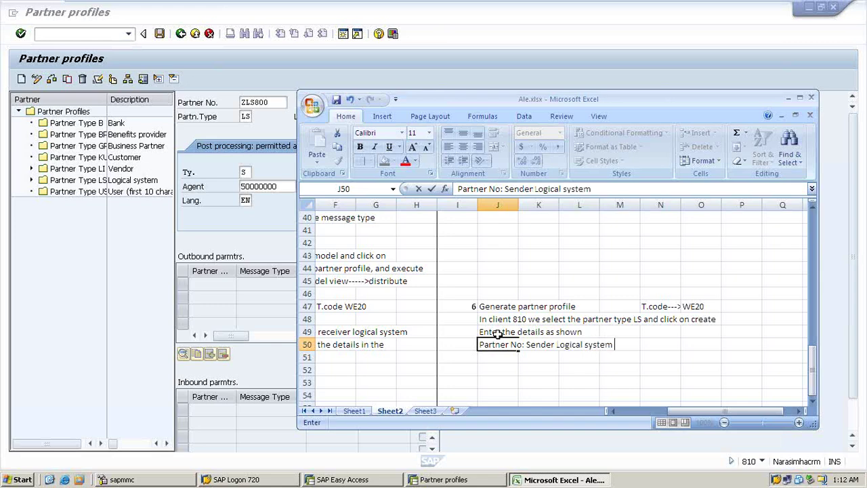
text(no ZLS800)
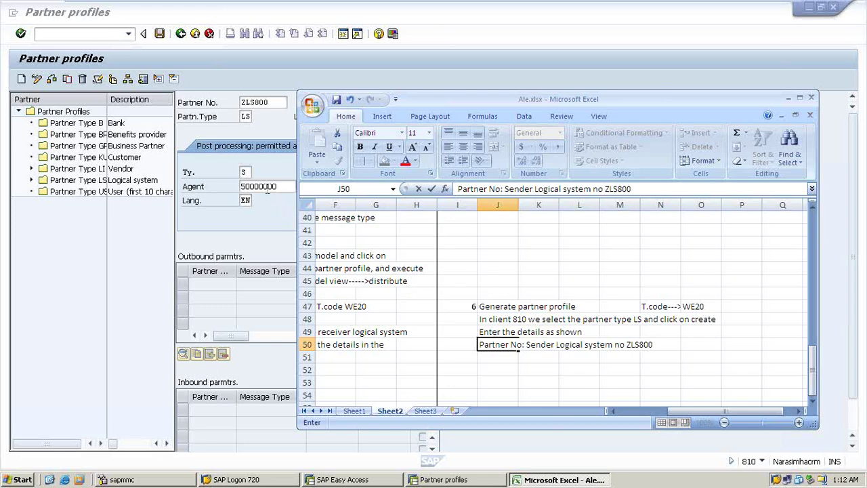
key(Return)
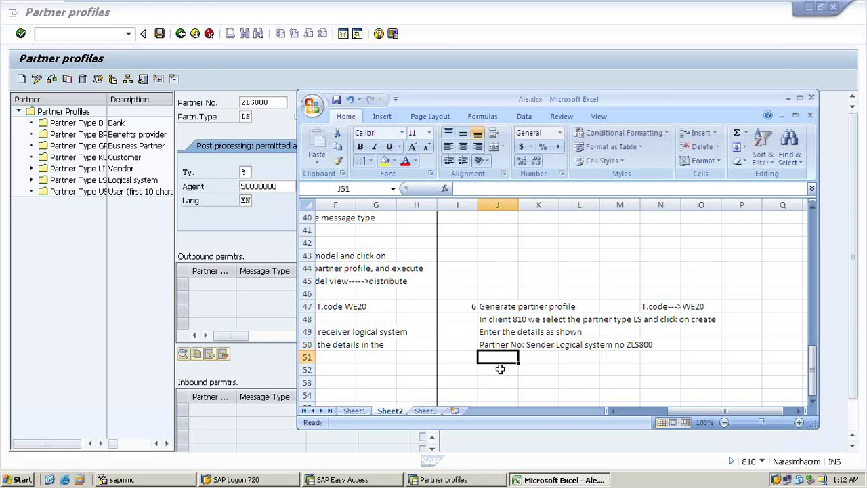
Note "Type: USER" in J51 and "Agent:sapuser" in J52.
text(TY)
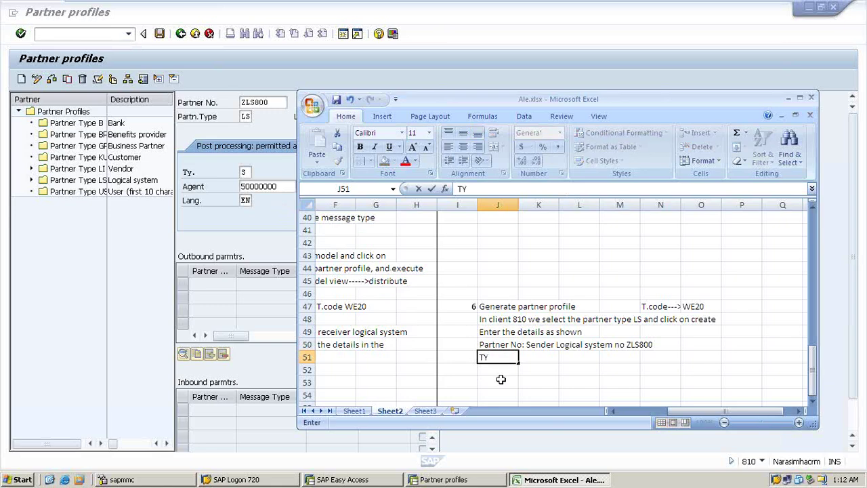
text(pe: USER)
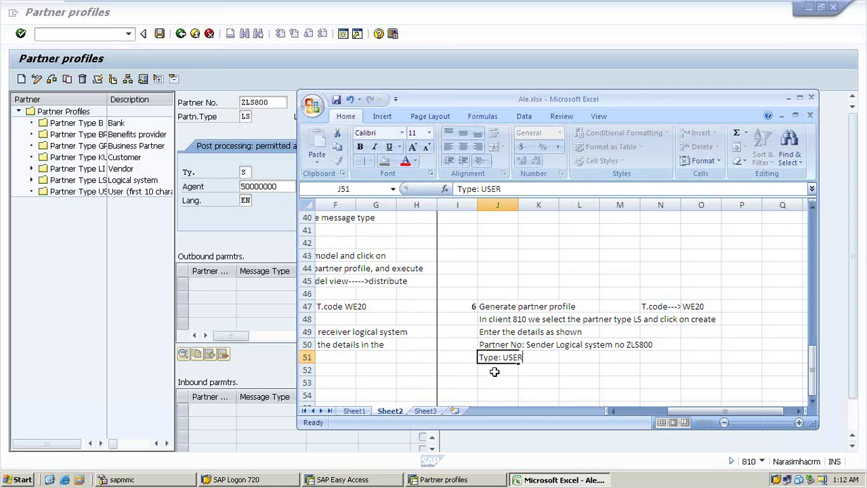
click(494, 370)
text(Age)
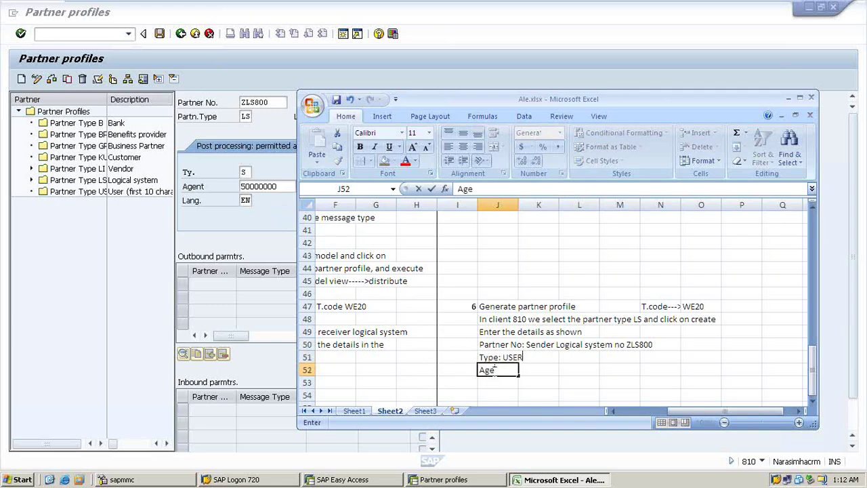
text(nt:sapuser)
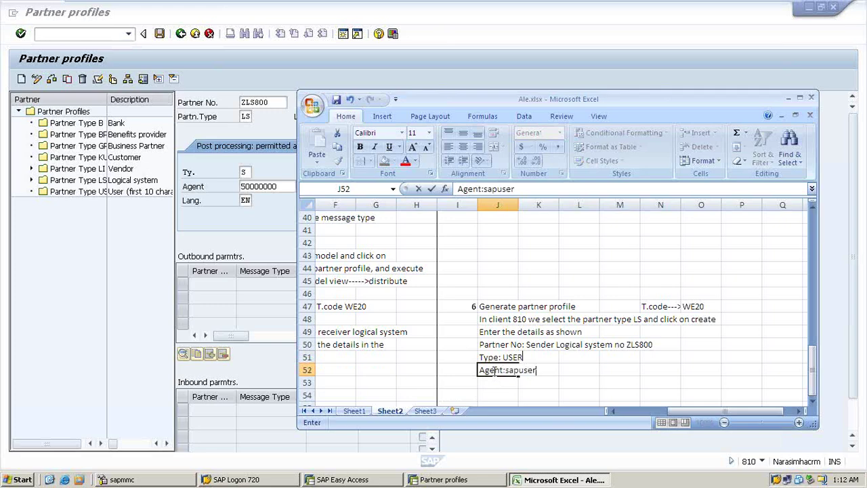
Switch to the SAP partner profile for ZLS800 and set its permitted agent type to User.
click(245, 168)
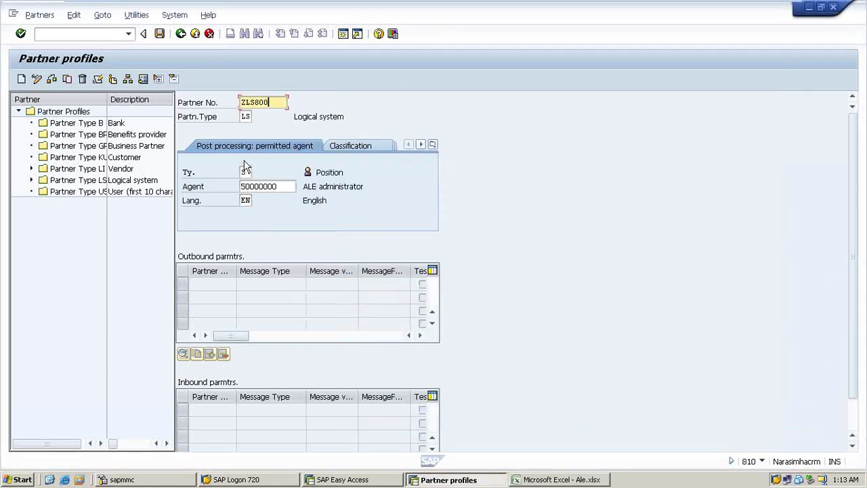
click(245, 171)
click(256, 173)
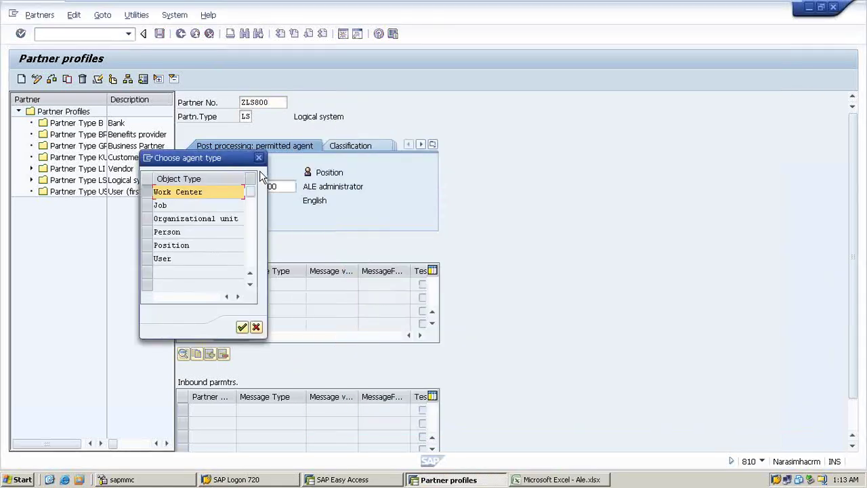
click(152, 259)
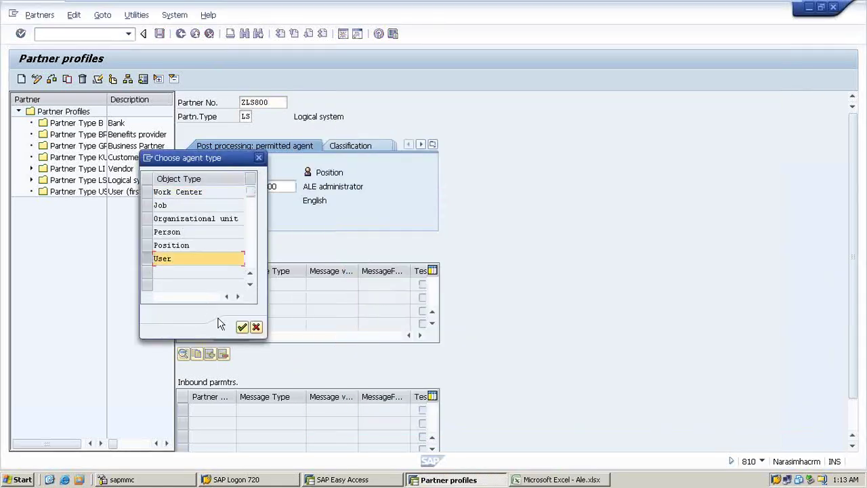
click(242, 327)
Set the permitted agent of the ZLS800 profile to SAPUSER and confirm the entries.
click(292, 185)
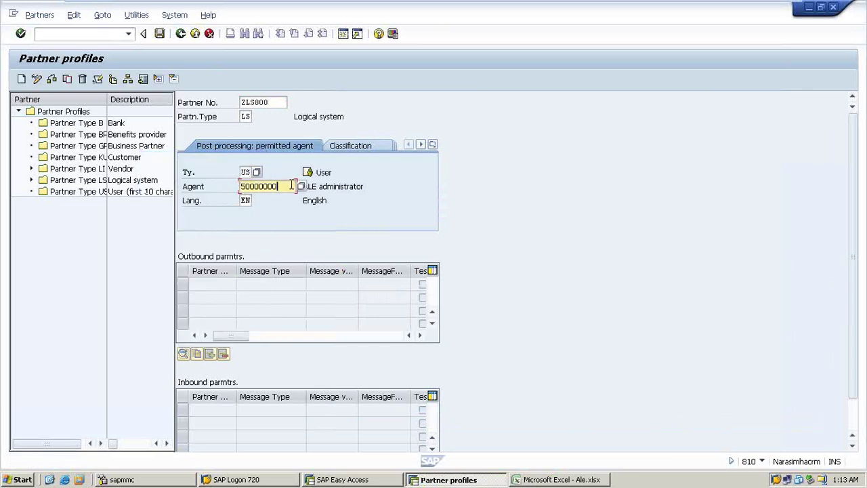
key(BackSpace)
key(BackSpace)
key(BackSpace)
key(BackSpace)
key(BackSpace)
key(BackSpace)
key(BackSpace)
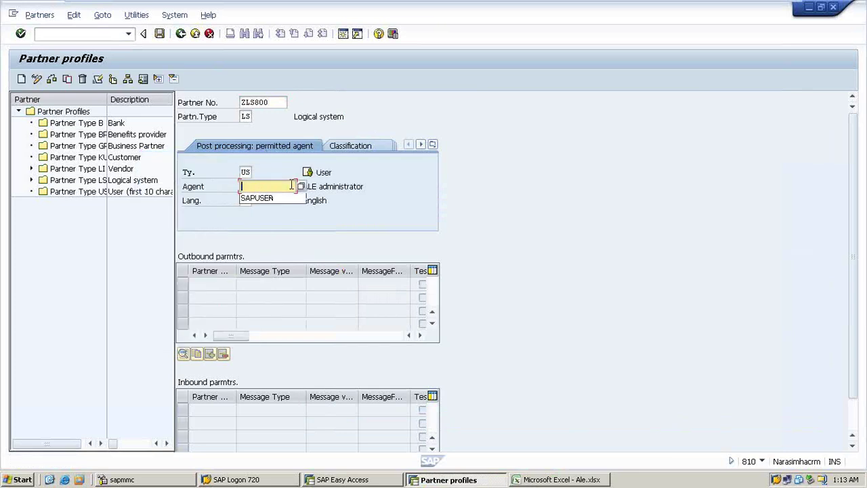
key(Down)
key(Return)
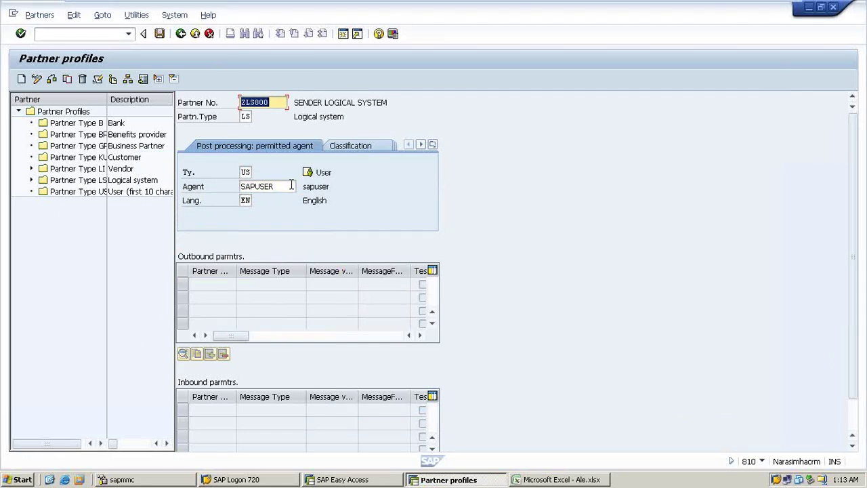
scroll(556, 330, down, 1)
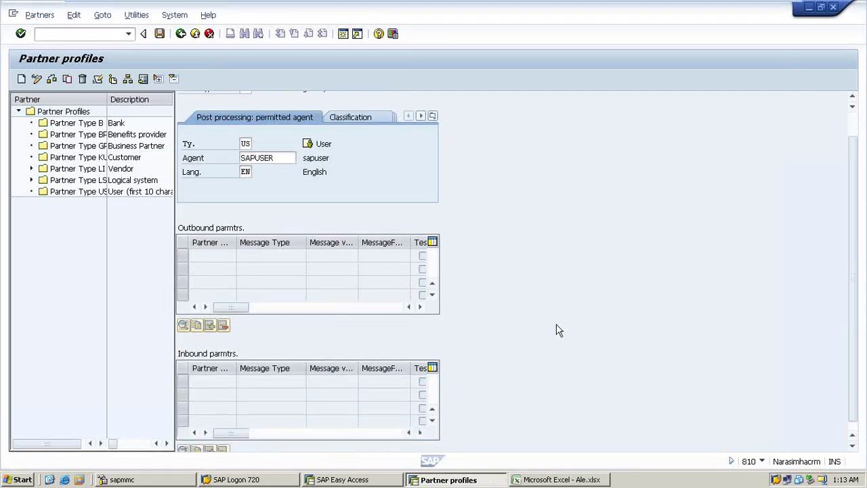
Save the ZLS800 partner profile and open a new inbound parameters entry for it.
scroll(549, 329, up, 1)
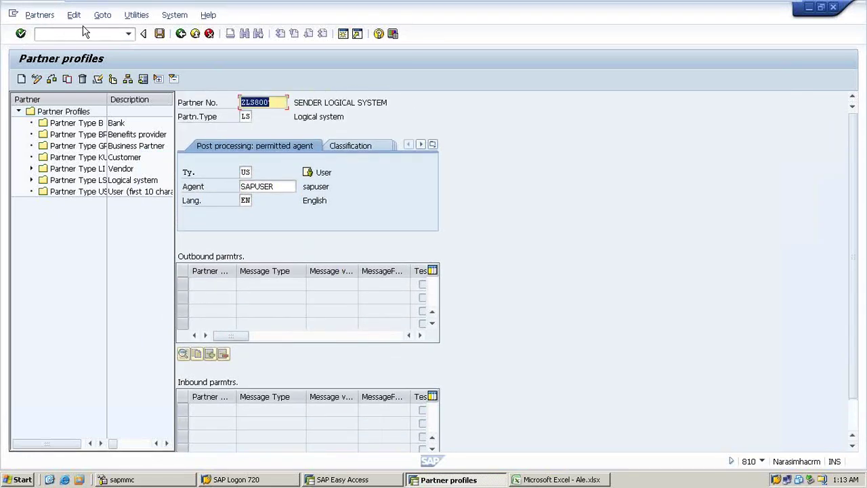
click(160, 34)
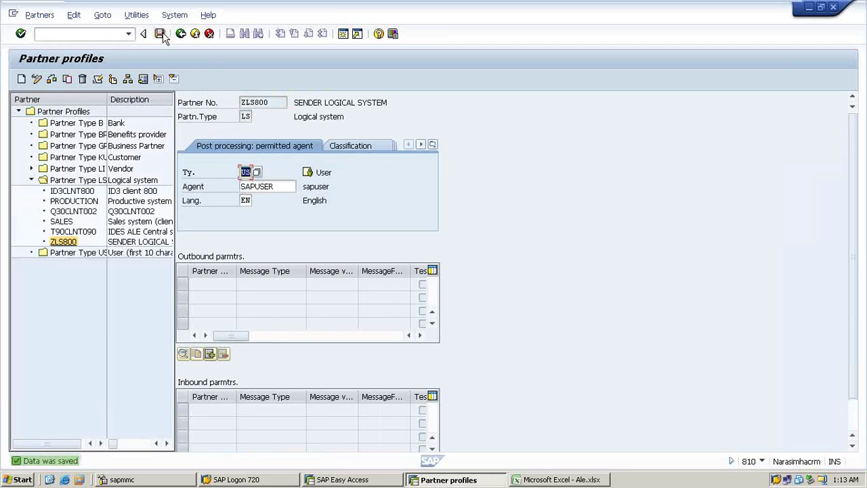
scroll(430, 221, down, 1)
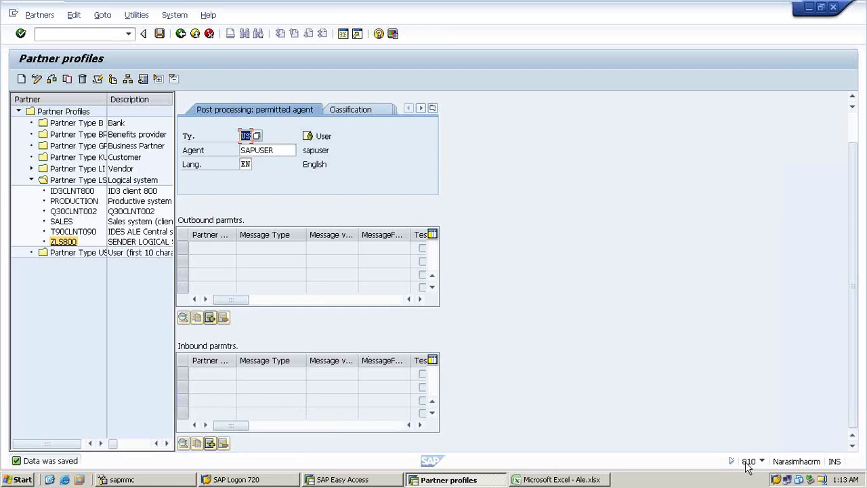
click(210, 443)
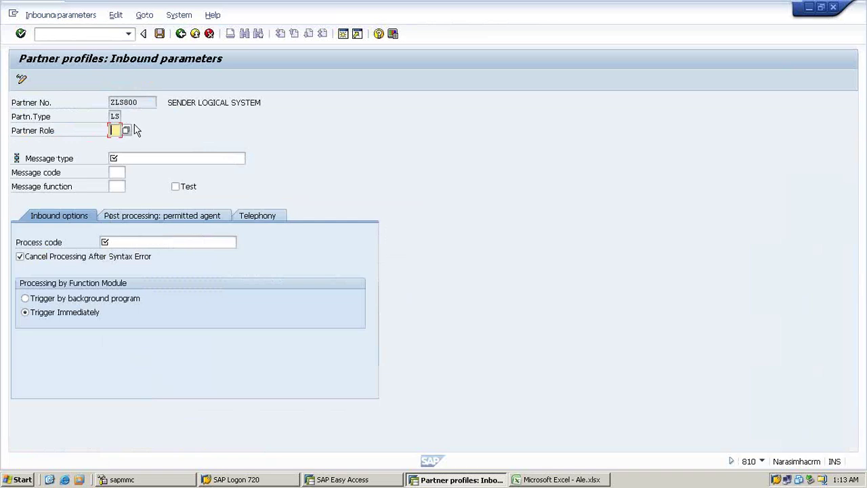
Look up message types matching "mat*" and set the inbound message type to MATMAS.
click(134, 159)
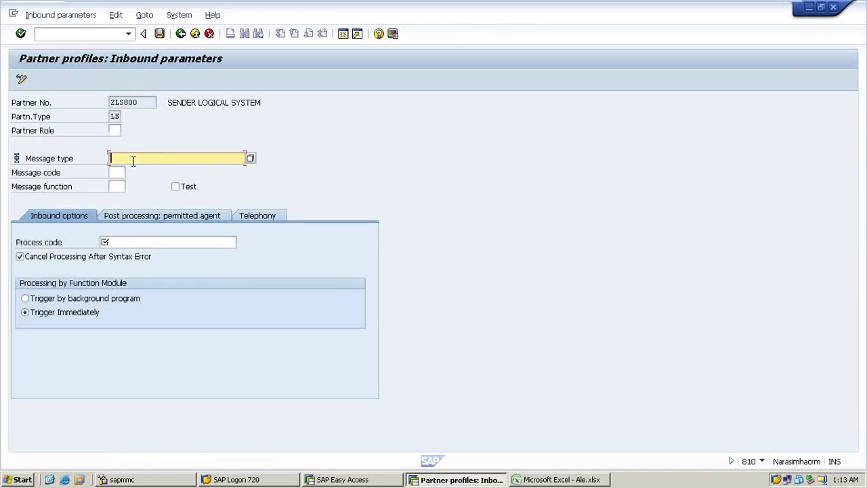
click(251, 158)
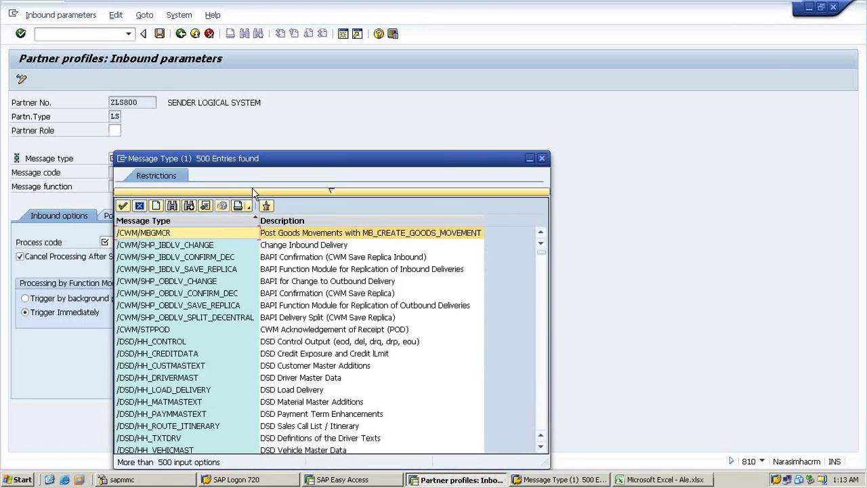
click(327, 194)
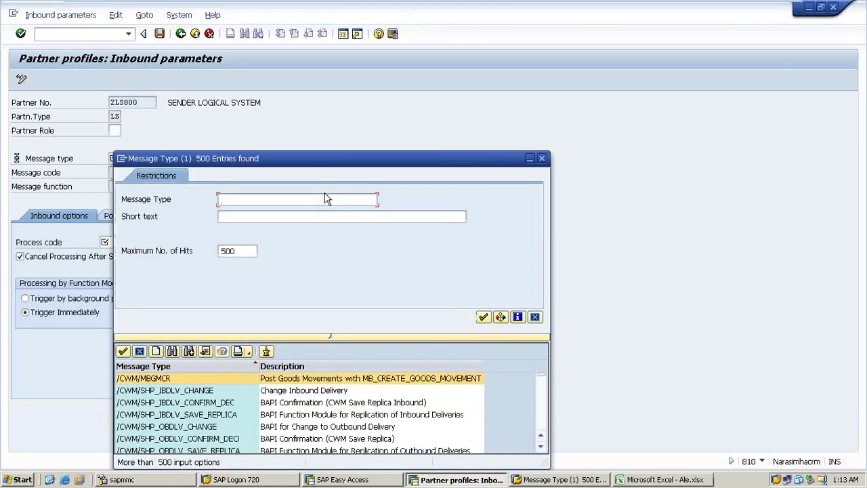
text(mat*)
key(Return)
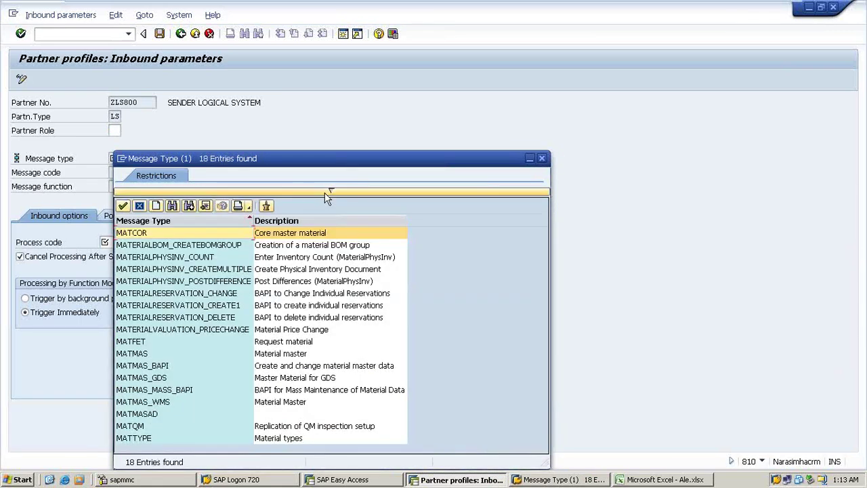
double_click(144, 353)
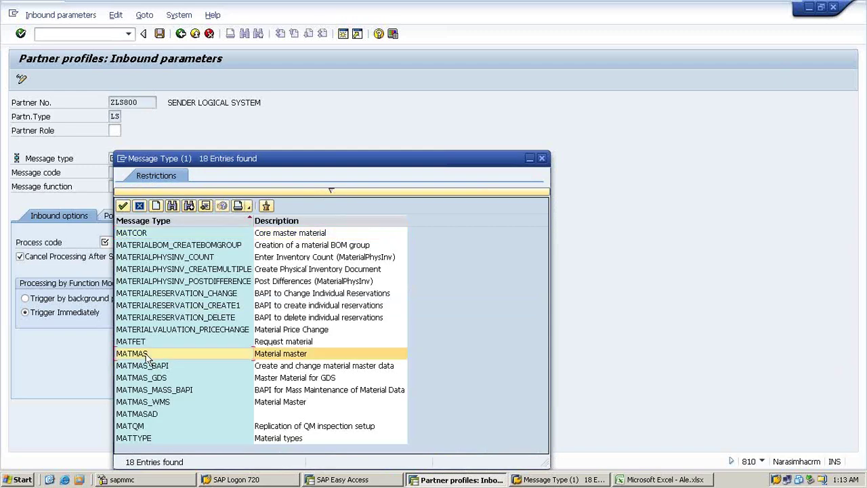
Find process codes matching "Mat*", set the inbound process code to MATM, and save the inbound parameters.
click(126, 244)
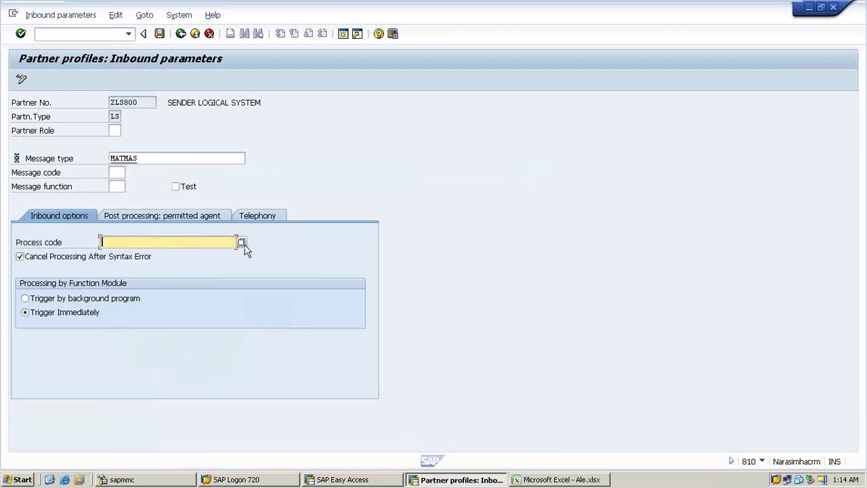
click(242, 242)
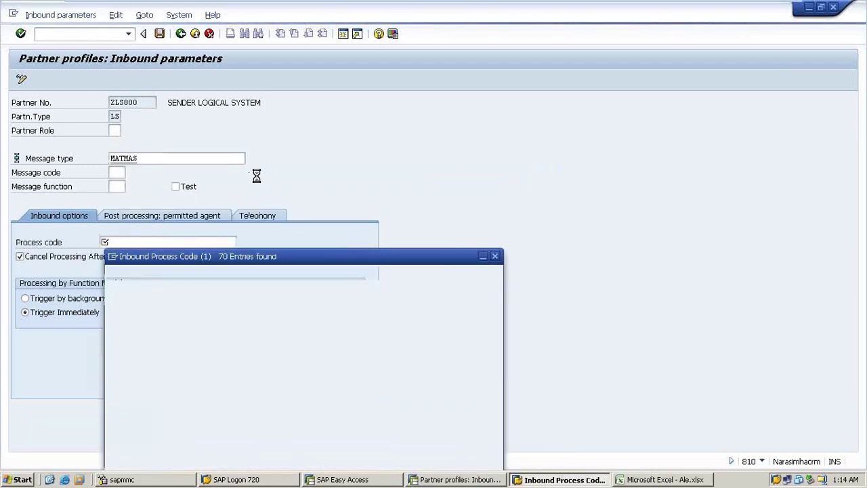
click(259, 196)
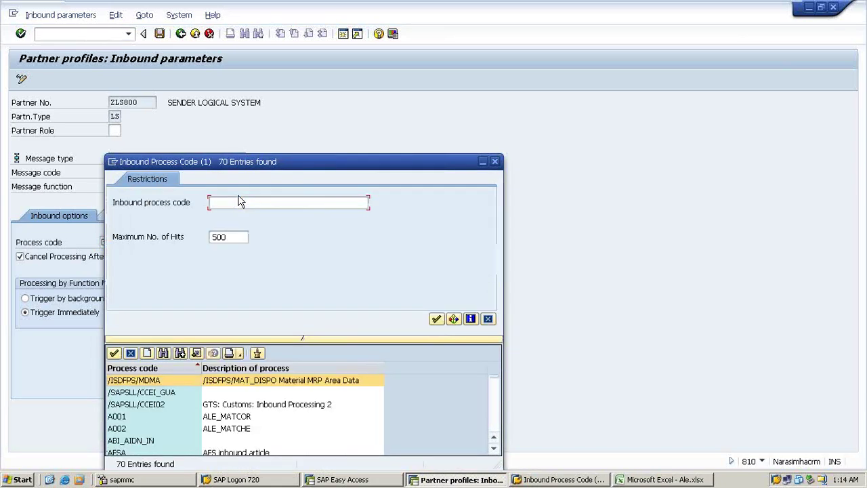
text(Mat*)
key(Return)
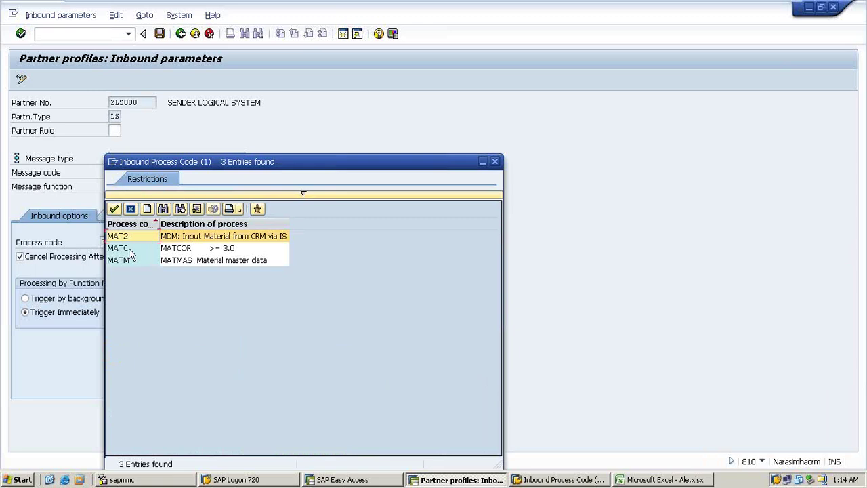
double_click(121, 260)
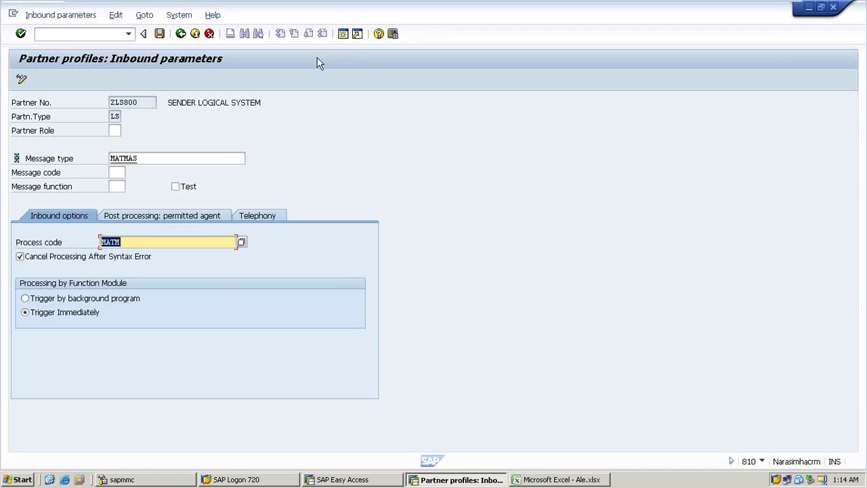
click(159, 34)
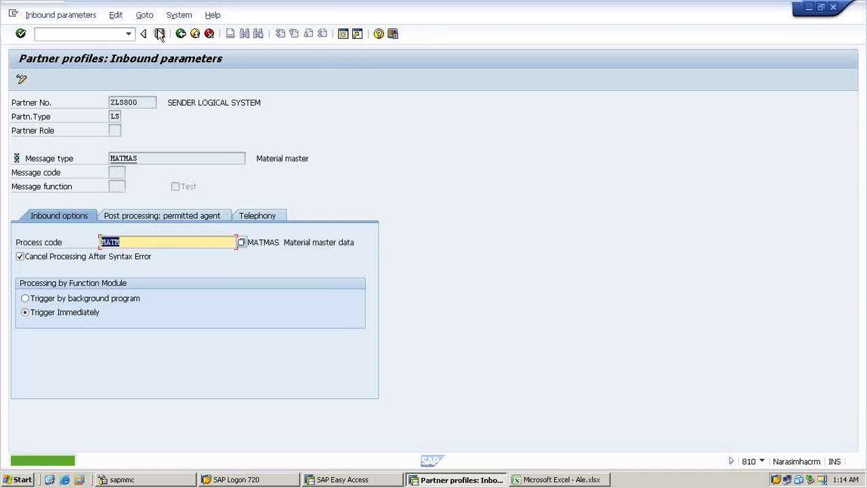
Switch to the Excel notes and enter "Click on in the inbound parameters insert icon" in J54 and "and enter the data as shown." in J55.
click(558, 480)
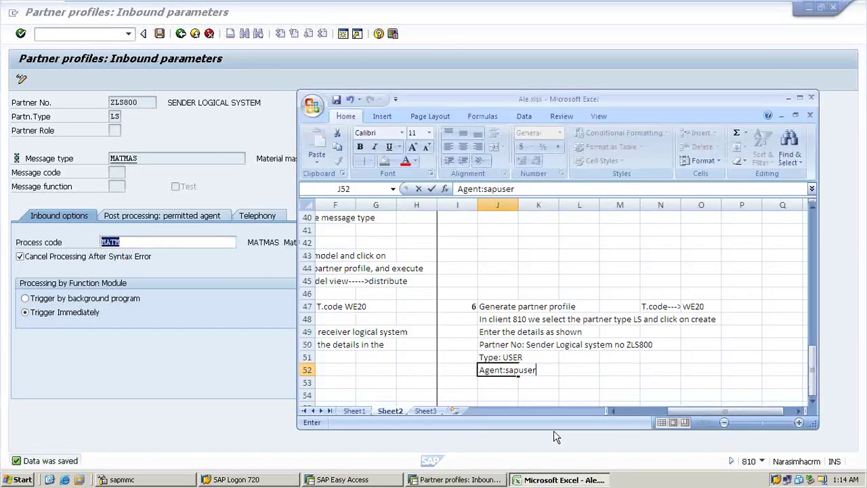
click(503, 393)
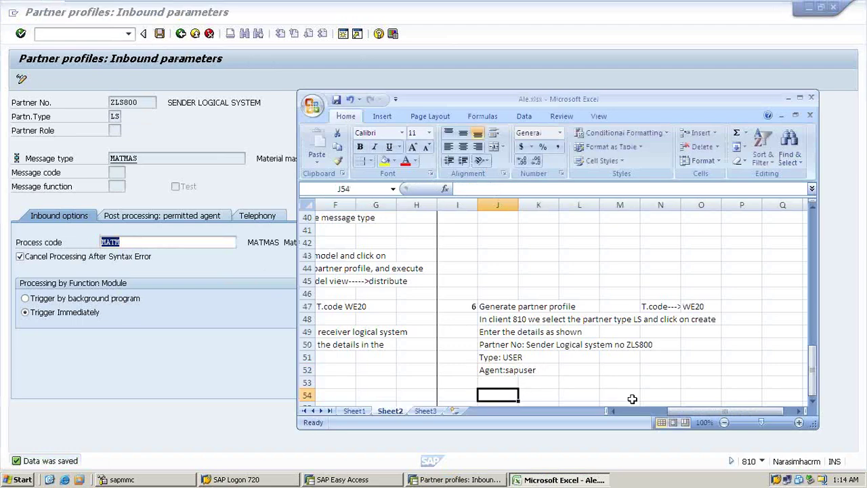
text(Click)
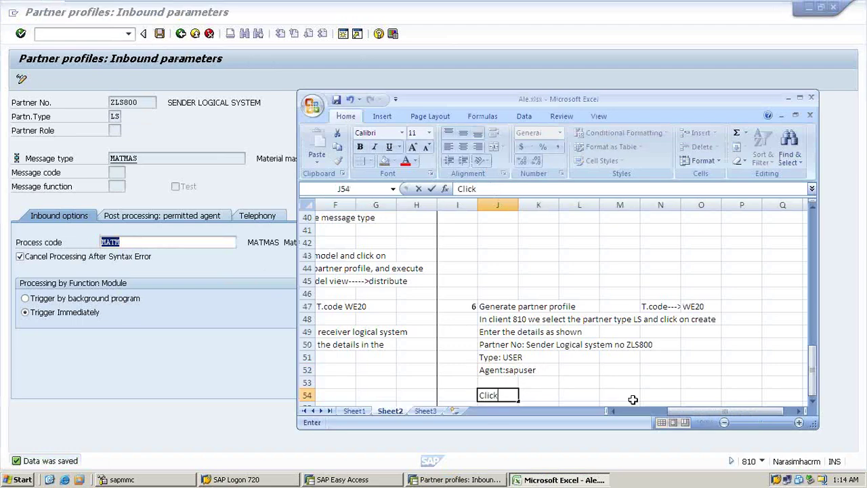
text( on in the i)
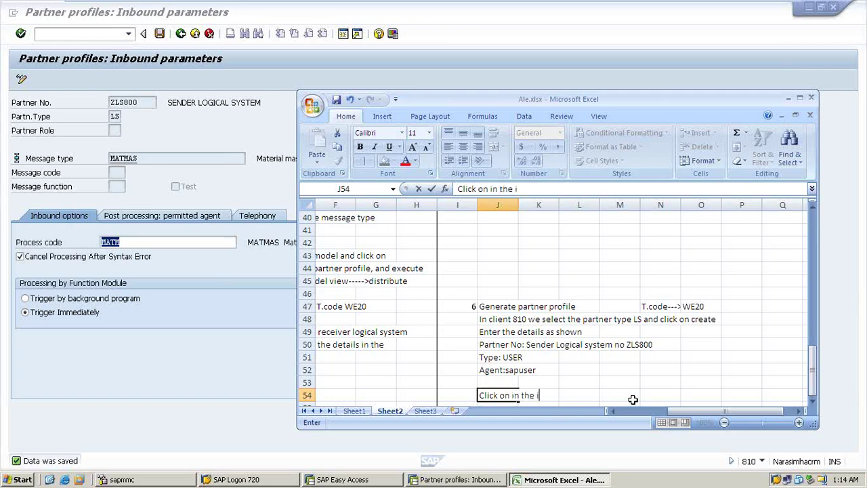
text(nboundparame)
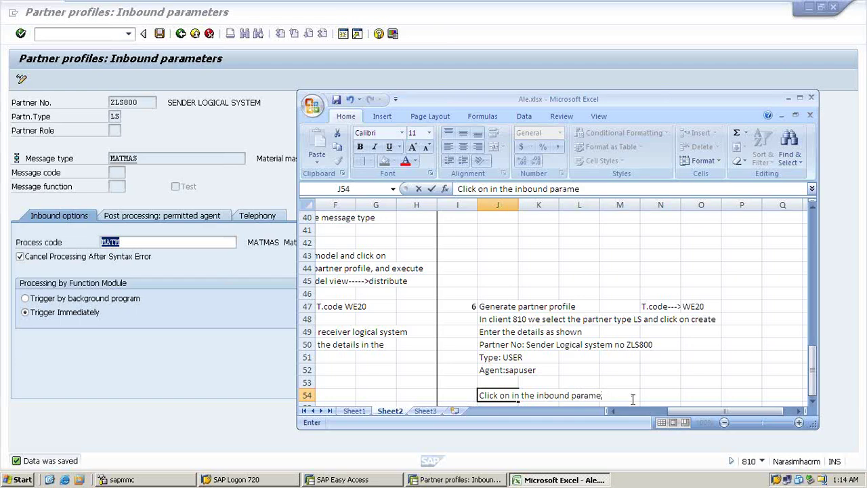
text(ters insert icon)
key(Return)
text(and)
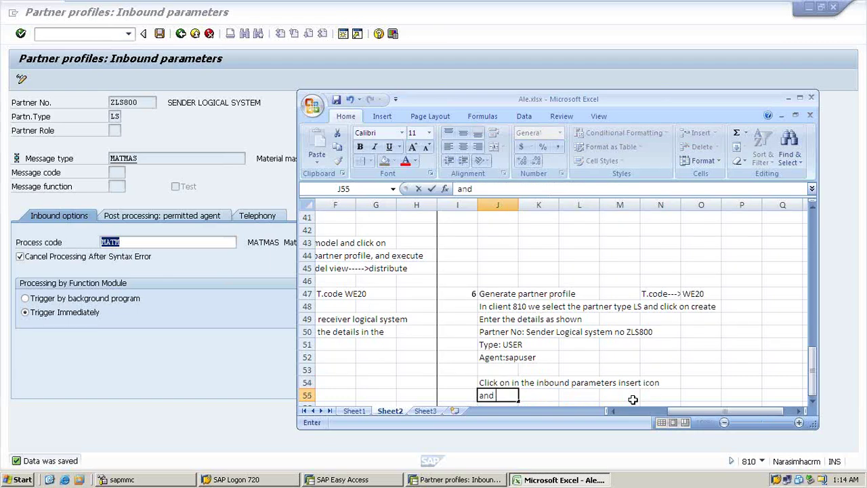
text( enter the data )
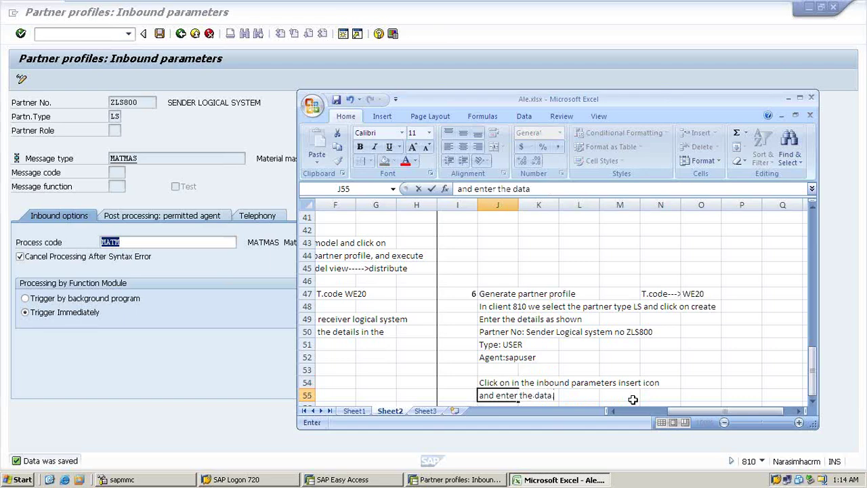
text(as shown.)
key(Return)
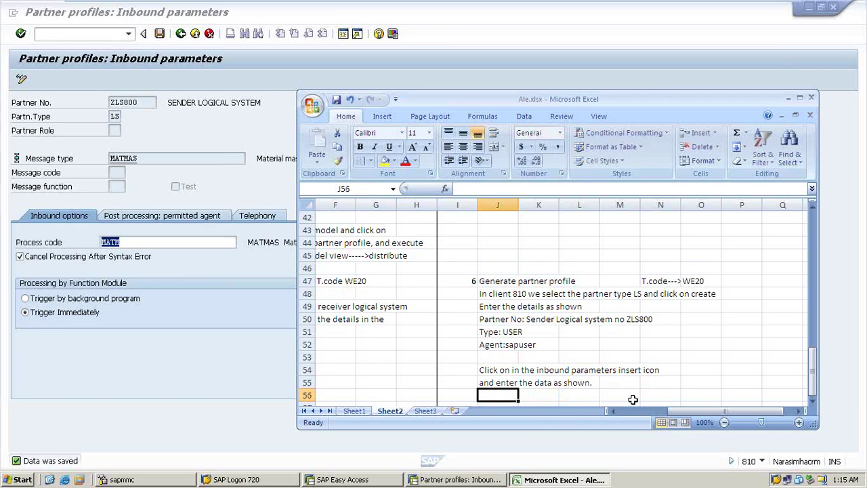
Note "Message type: MATMAS" in J56 and "Processcode:MATM" in J57.
text(Message)
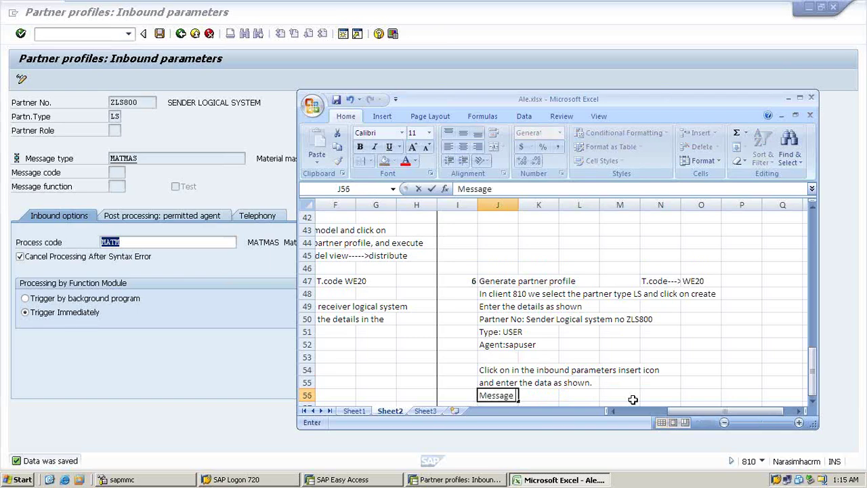
text( type: MATMAS)
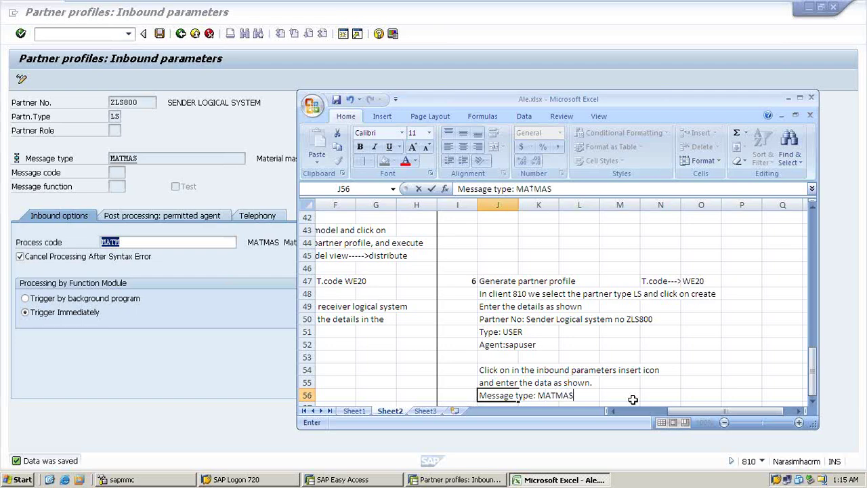
key(Return)
text(P)
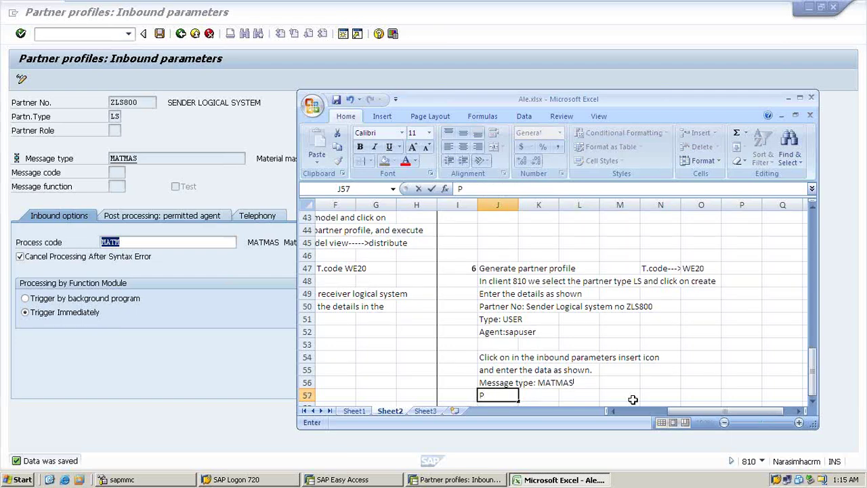
text(rocesscode)
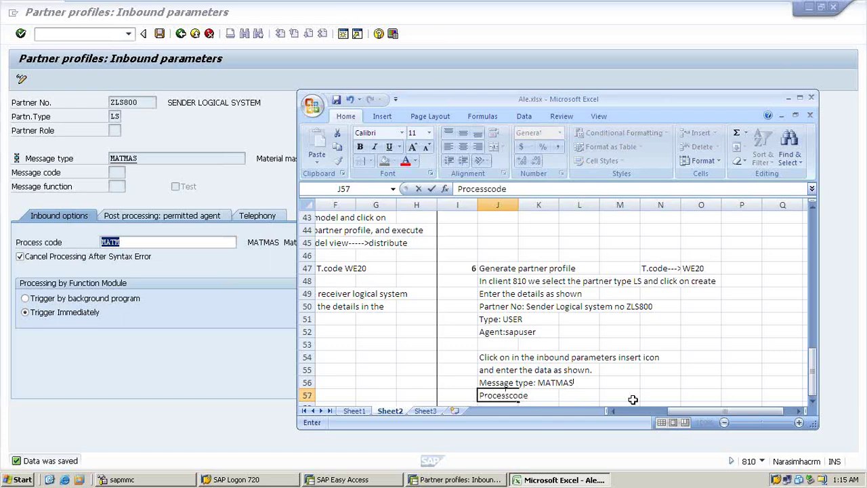
text(:MATM)
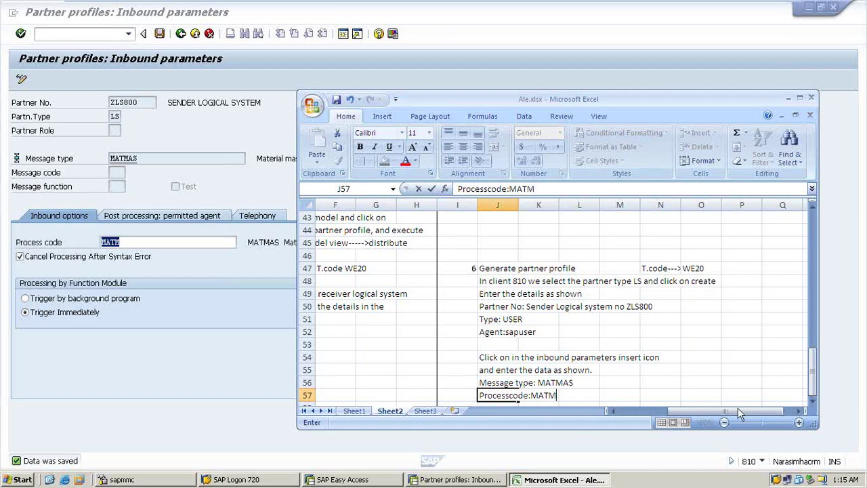
click(731, 409)
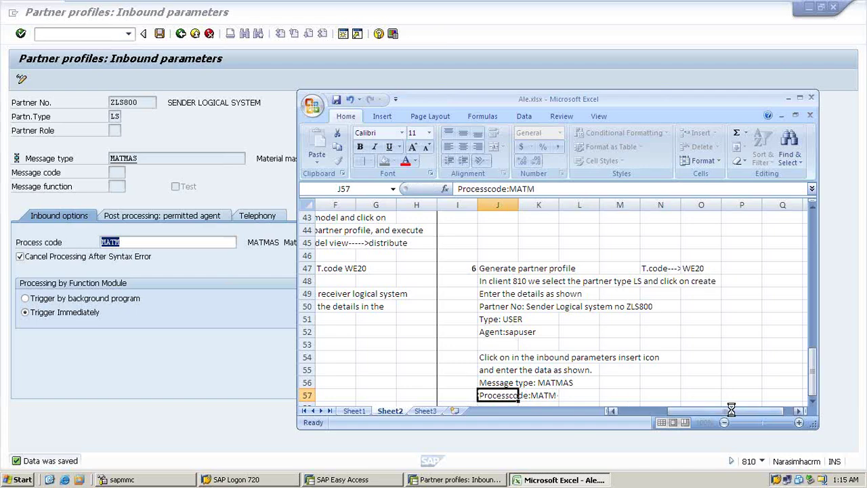
Maximize the notes workbook and add step 7 in A59 with "create a material in client 800" in B59.
scroll(671, 386, down, 3)
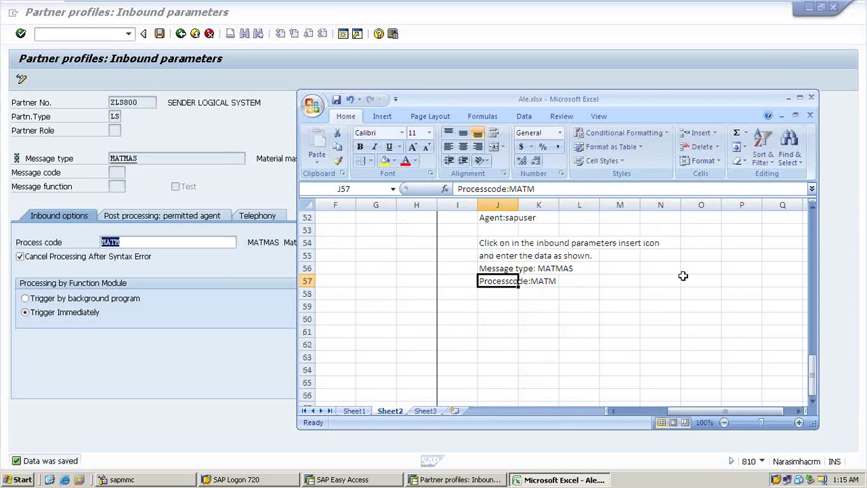
drag(803, 90, 803, 90)
click(800, 98)
drag(604, 451, 564, 449)
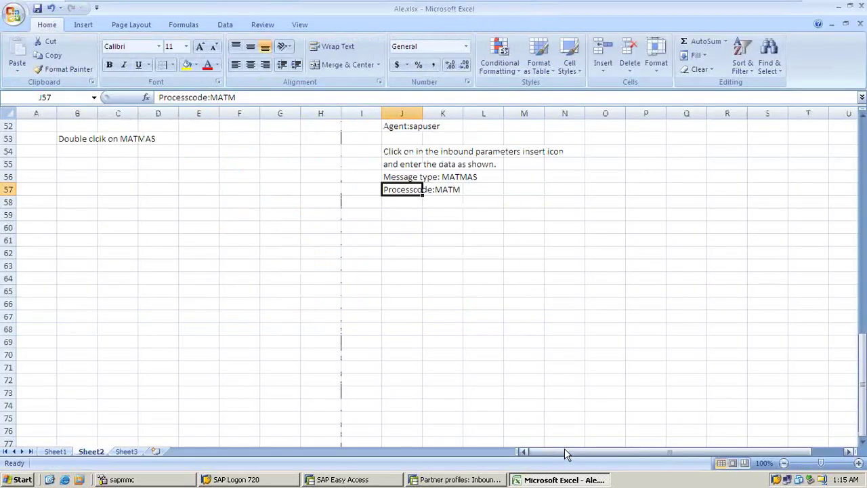
click(47, 240)
scroll(218, 332, up, 6)
scroll(218, 332, down, 5)
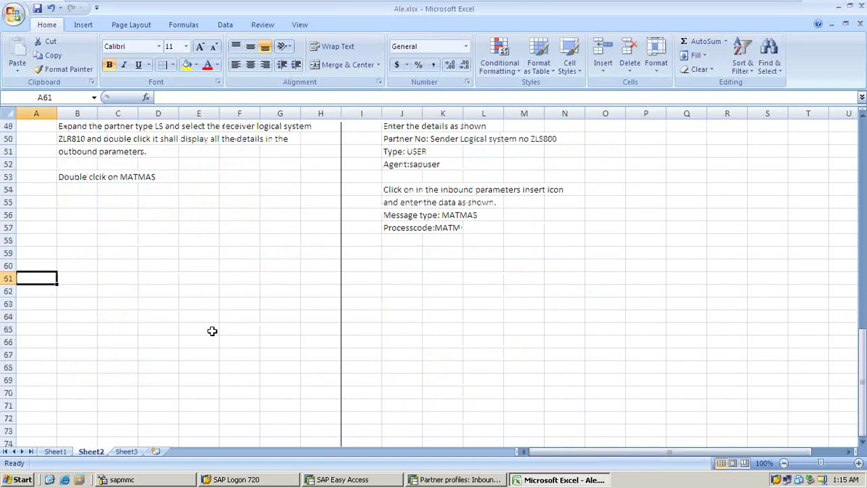
click(53, 257)
text(7)
key(Tab)
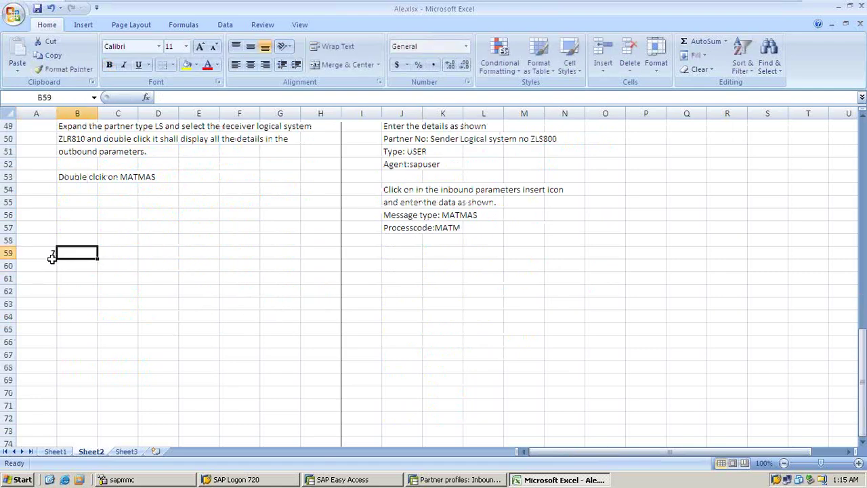
text(create a m)
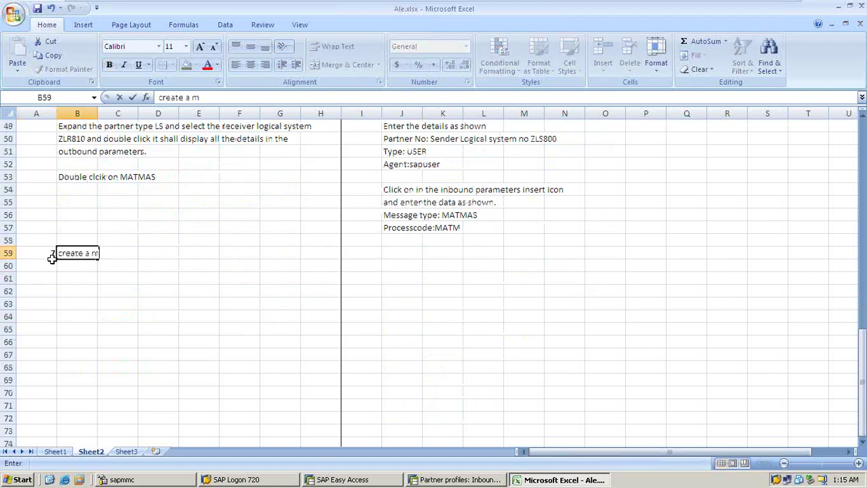
text(aterial in c)
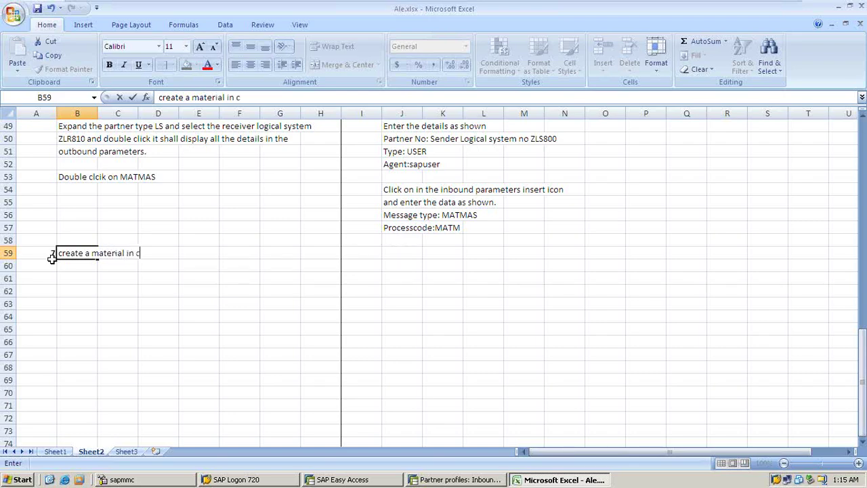
text(lient 800)
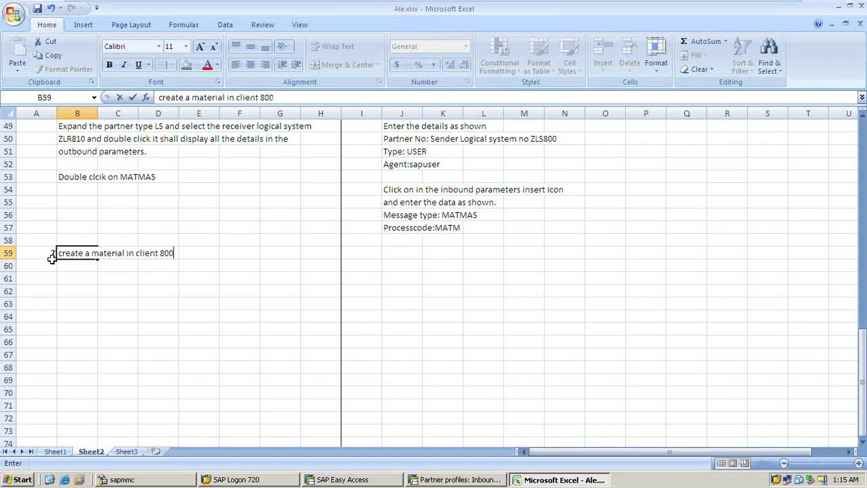
Add step 8 in A60 with "send the material using the T.code BD10" in B60.
click(54, 264)
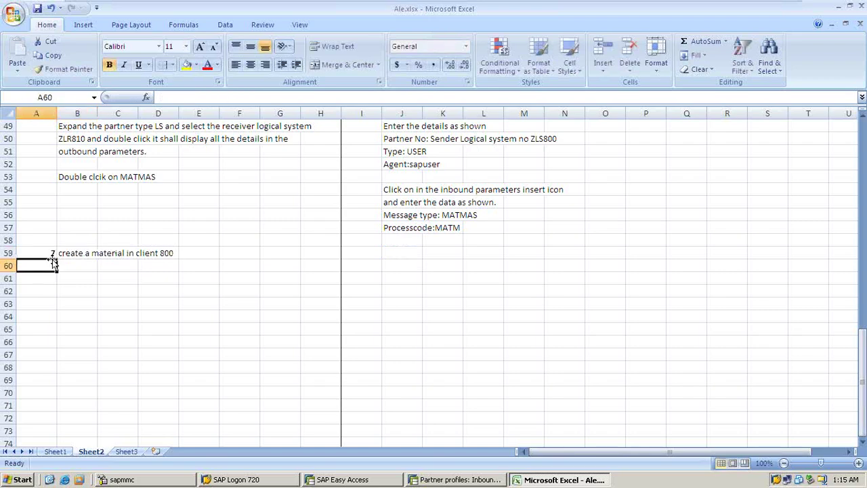
text(9)
key(Tab)
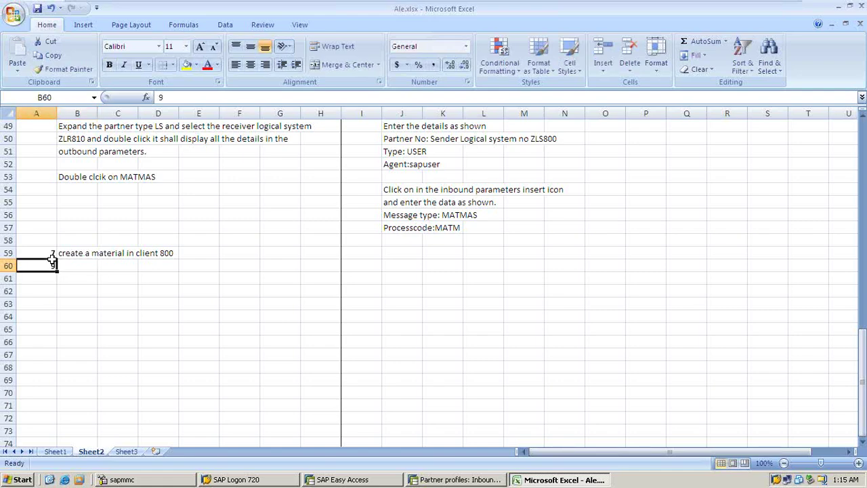
text(s)
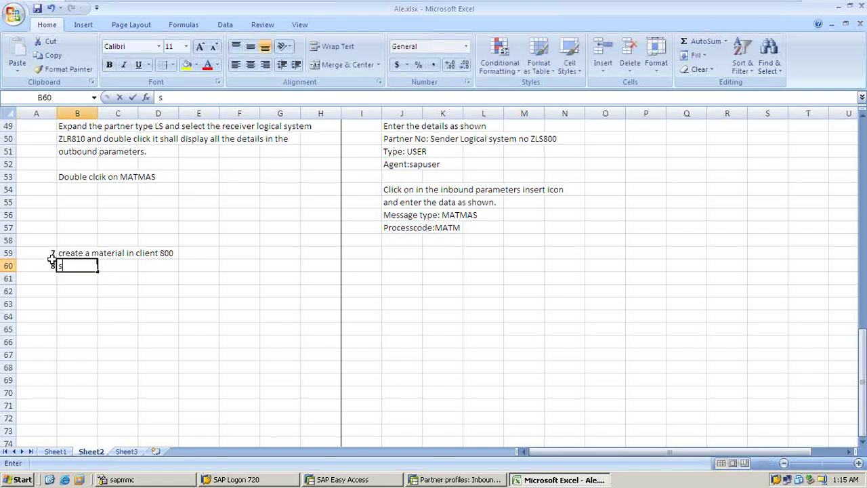
text(end the)
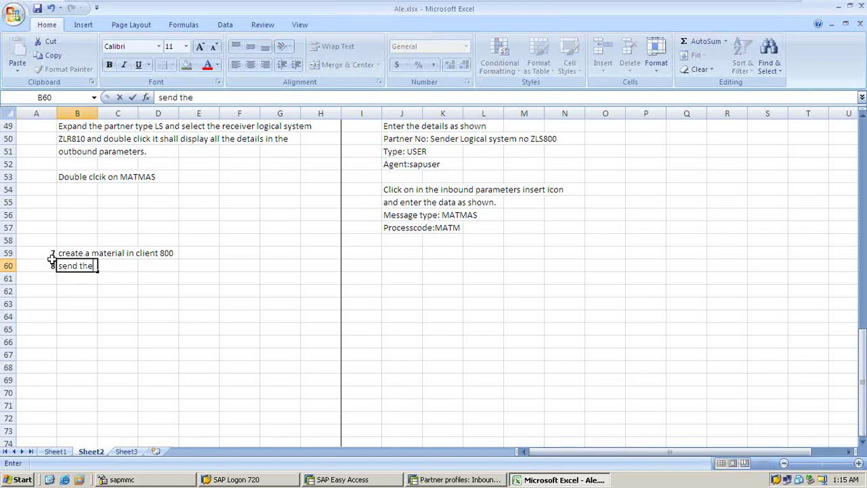
text( material using)
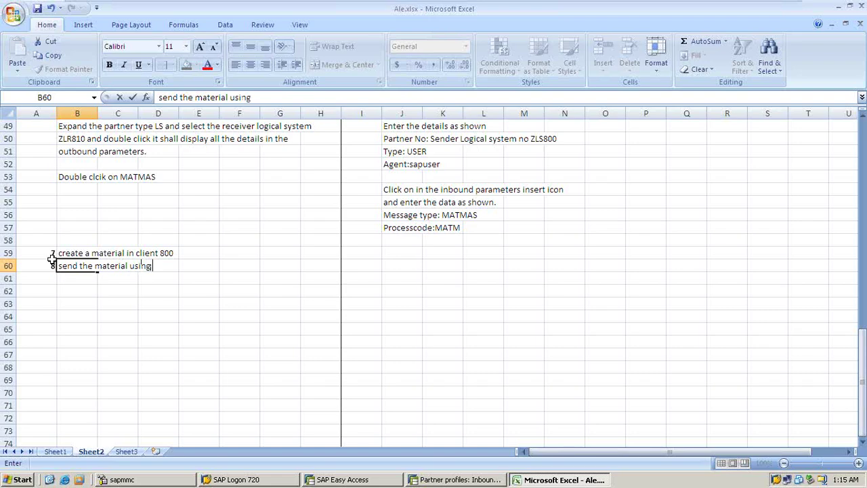
text( the T.code BD)
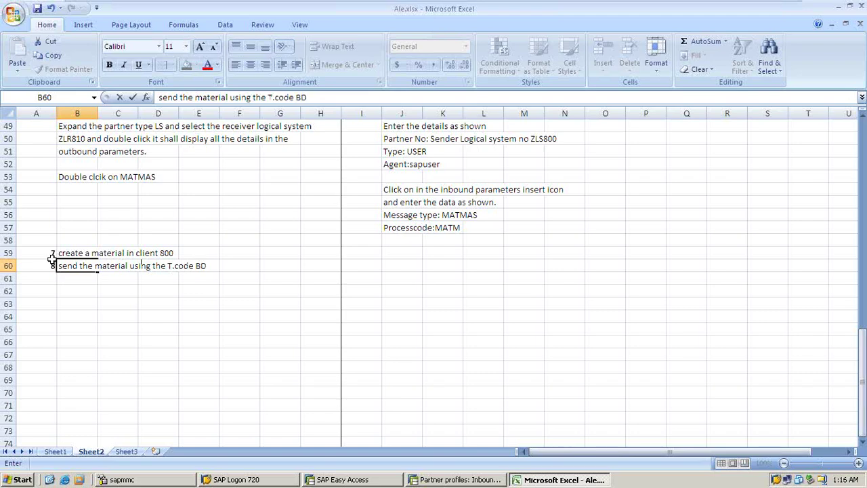
text(10)
Add step 7 for the receiving client in I60 with "Check the material in the client 810" in J60.
click(370, 265)
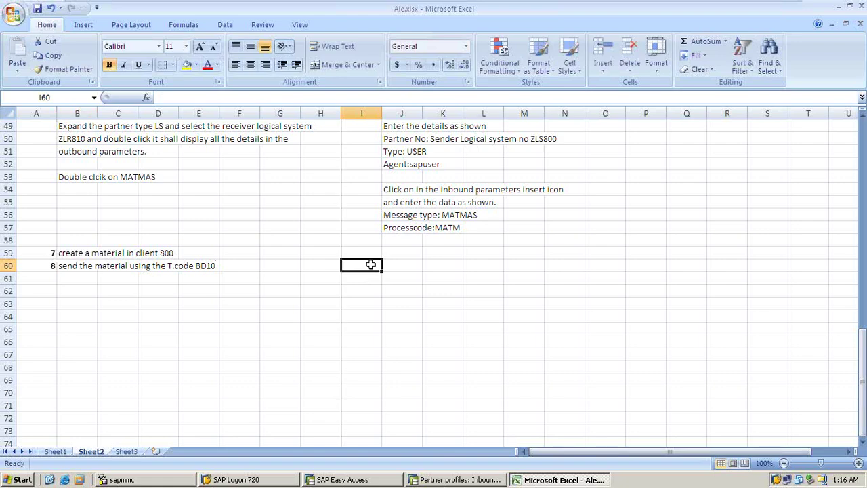
text(7)
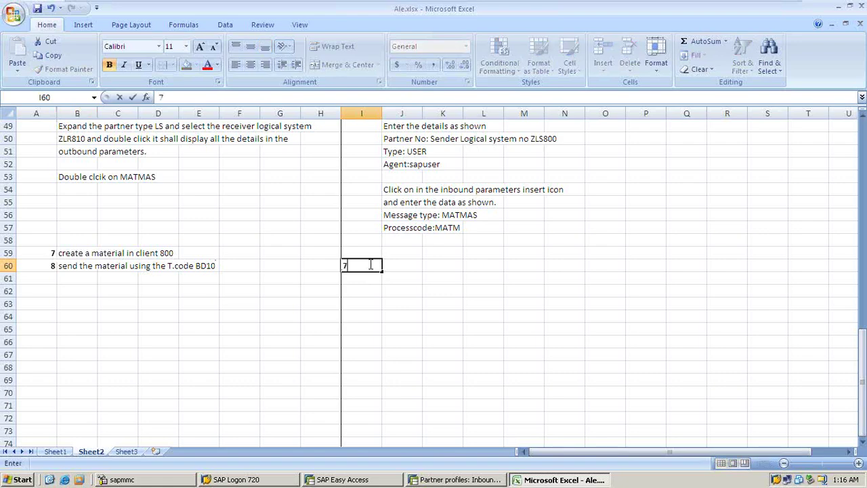
text(.)
key(Tab)
text(Check the)
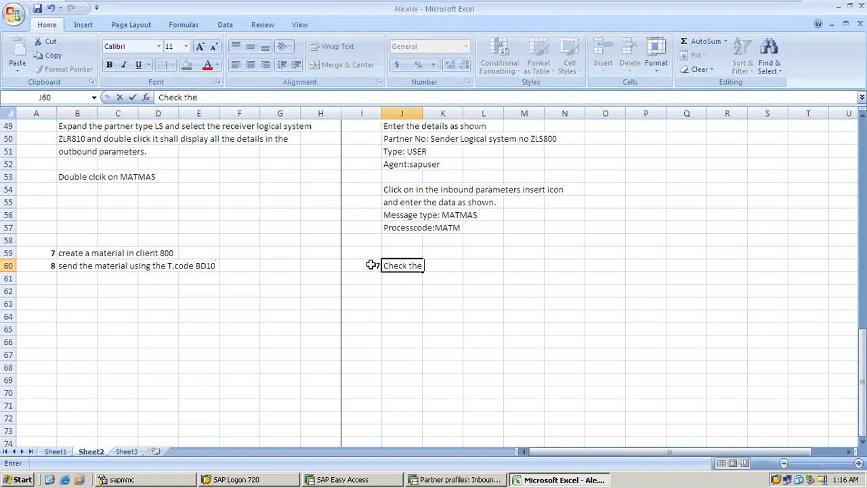
text( material in)
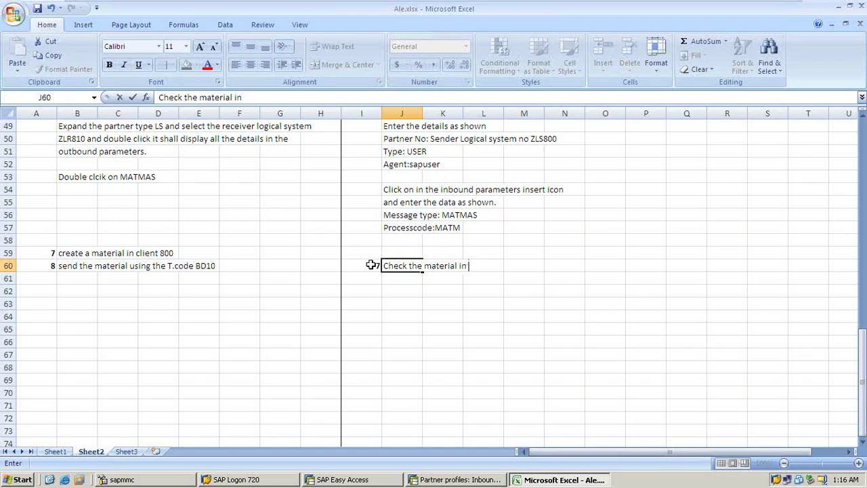
text( the client)
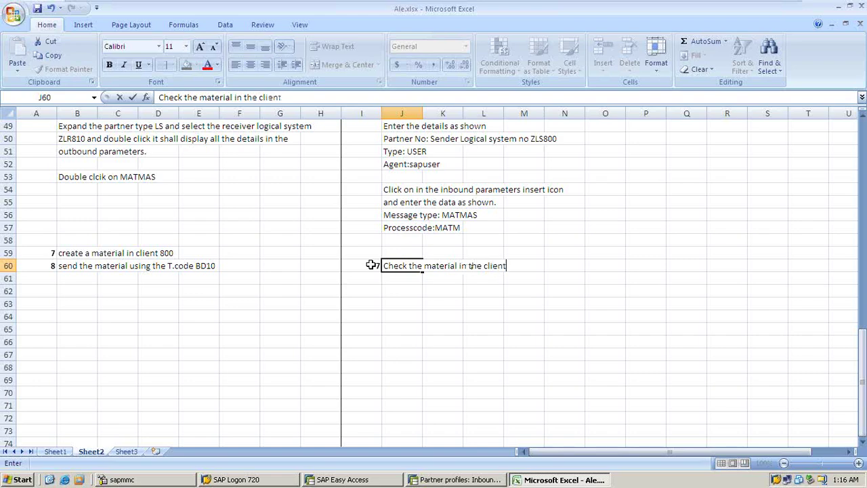
text( 810)
Switch to the SAP session of client 800 and run transaction MM01.
click(370, 479)
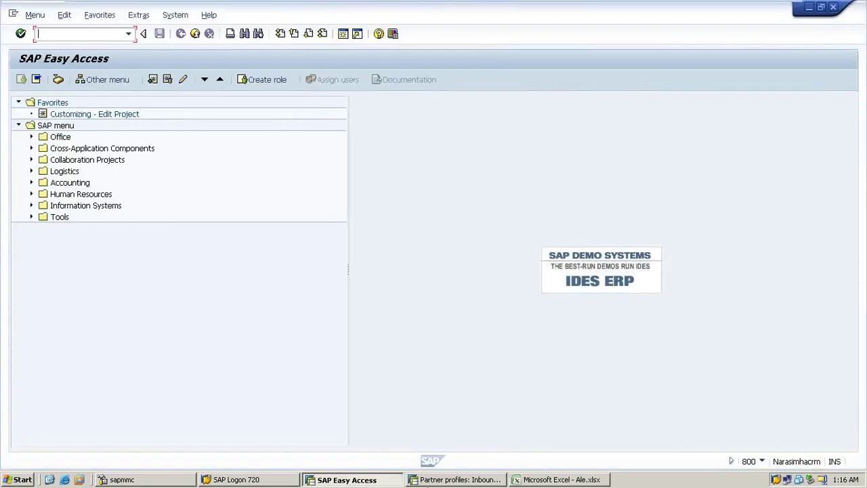
text(/nmm01)
key(Return)
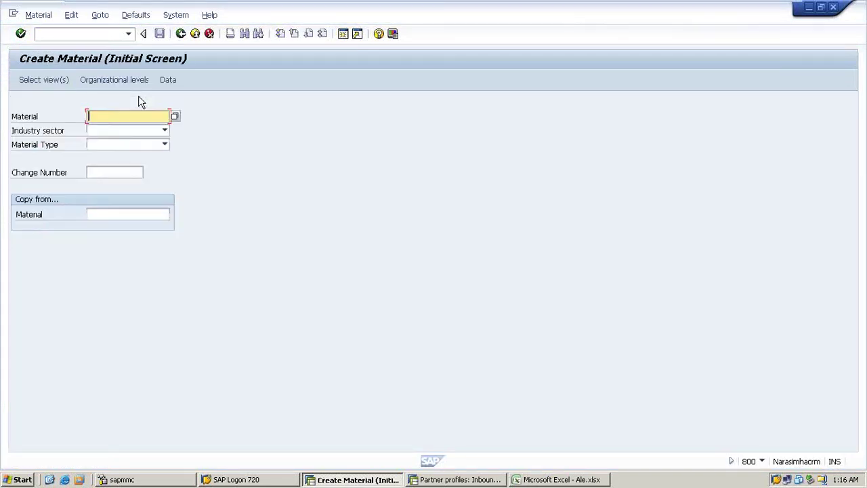
Start material "levipant" with industry sector 1 Retail and material type FERT Finished product.
text(levzpent)
key(Tab)
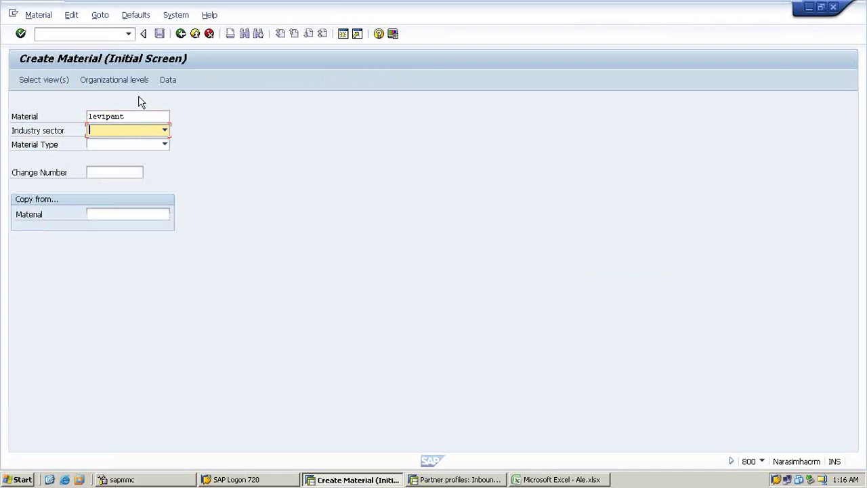
text(A Plant Engin./Con...)
click(160, 133)
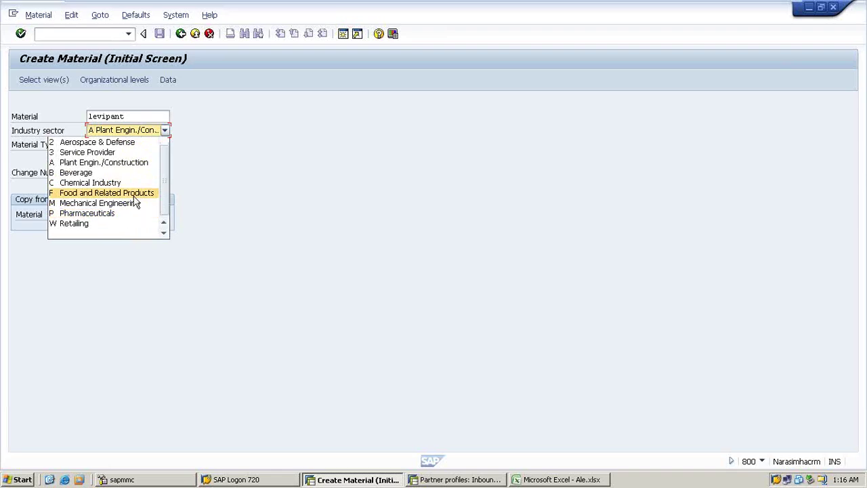
scroll(135, 196, up, 1)
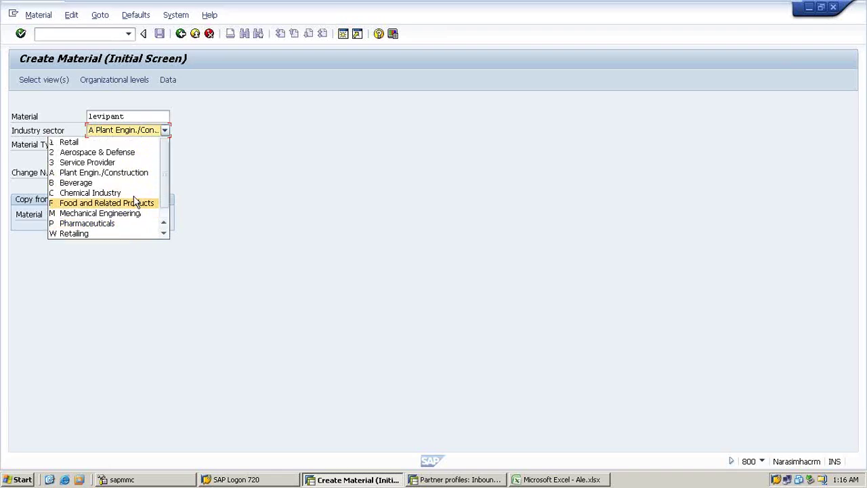
click(96, 142)
click(96, 144)
text(FERT Finished prod..)
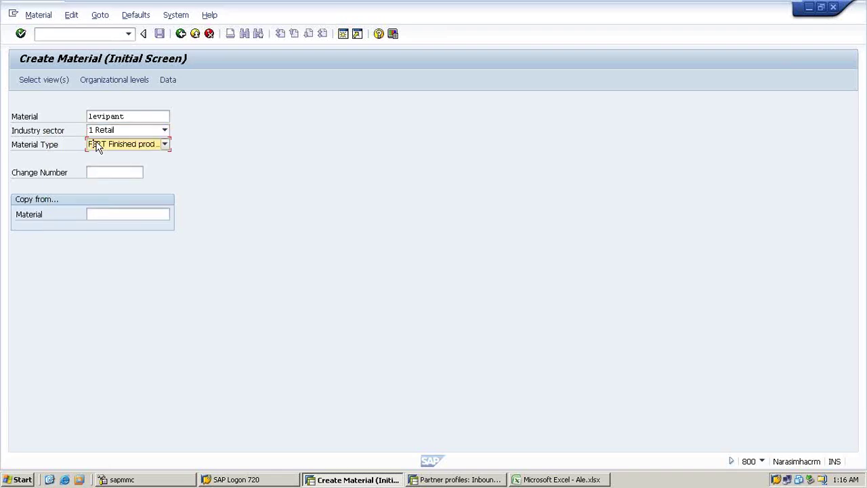
key(Return)
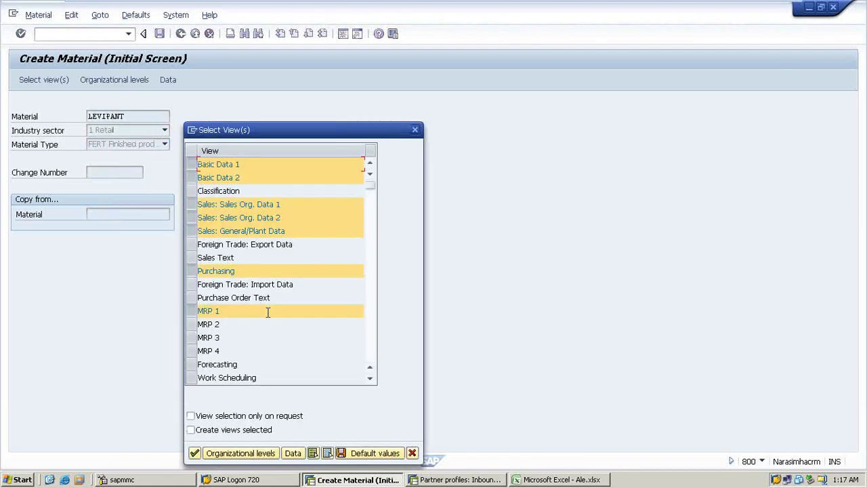
Clear the preselected views, select only Basic Data 1, and continue to the material's data screen.
click(328, 452)
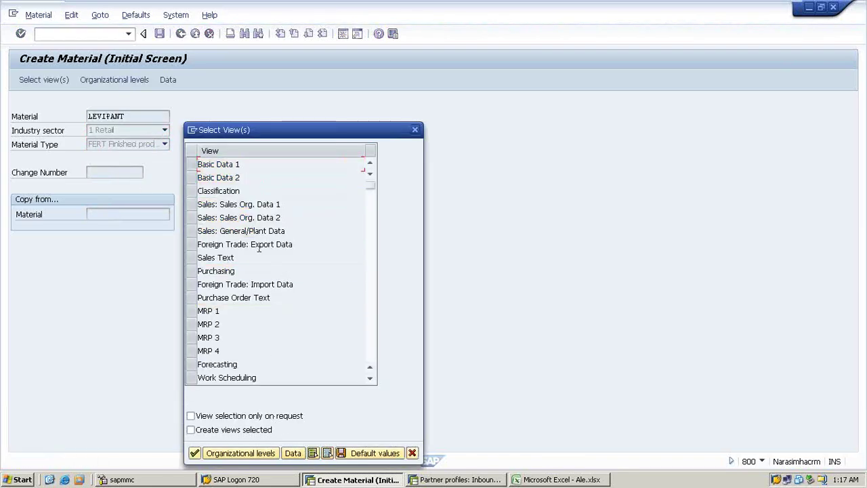
click(191, 164)
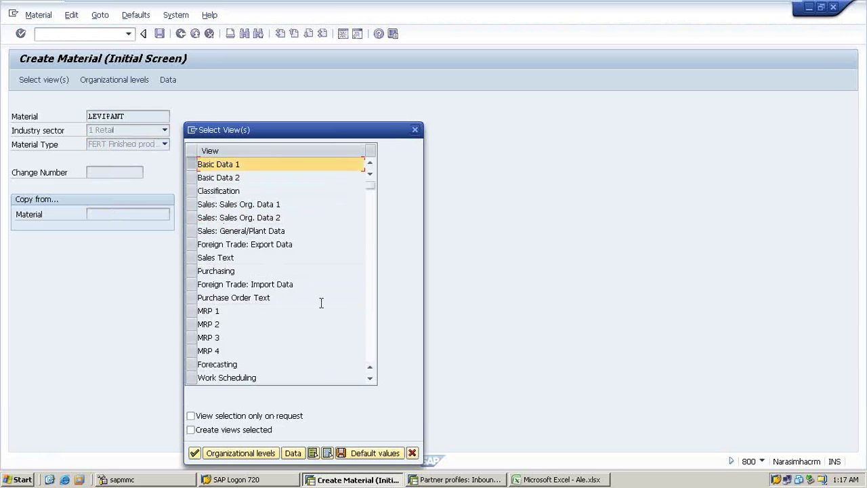
click(198, 453)
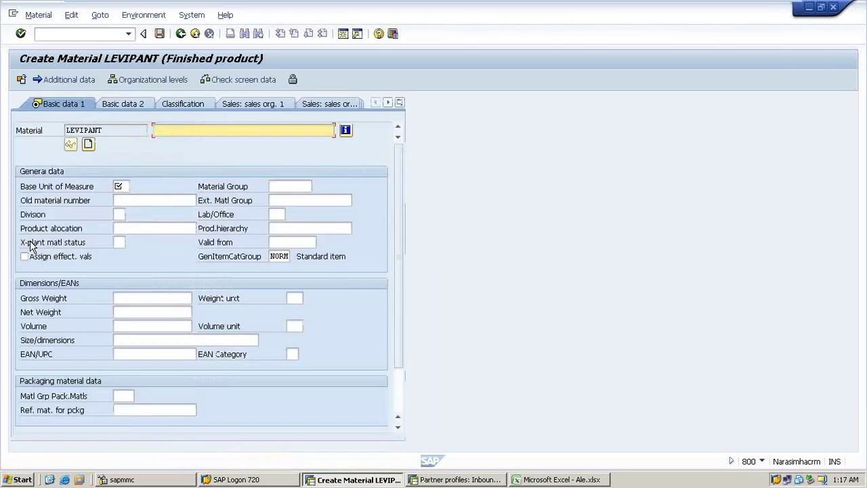
Enter the material description "levipant", base unit of measure "ea" and material group 001.
text(levipant)
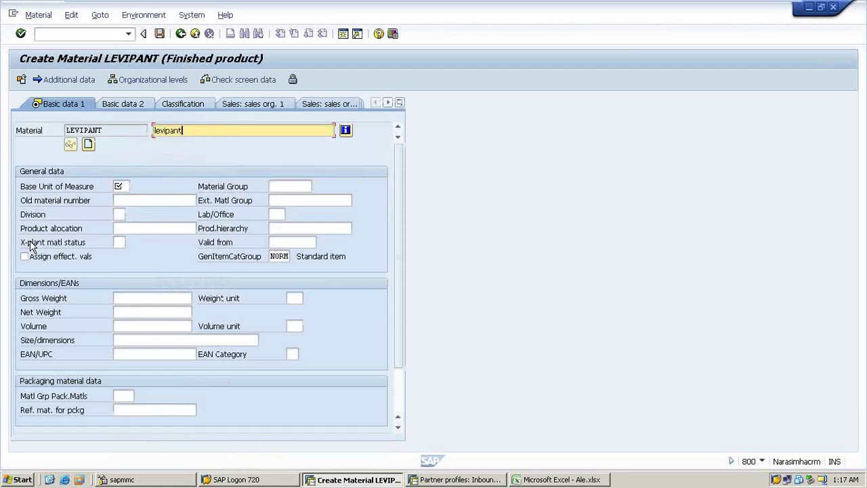
key(Return)
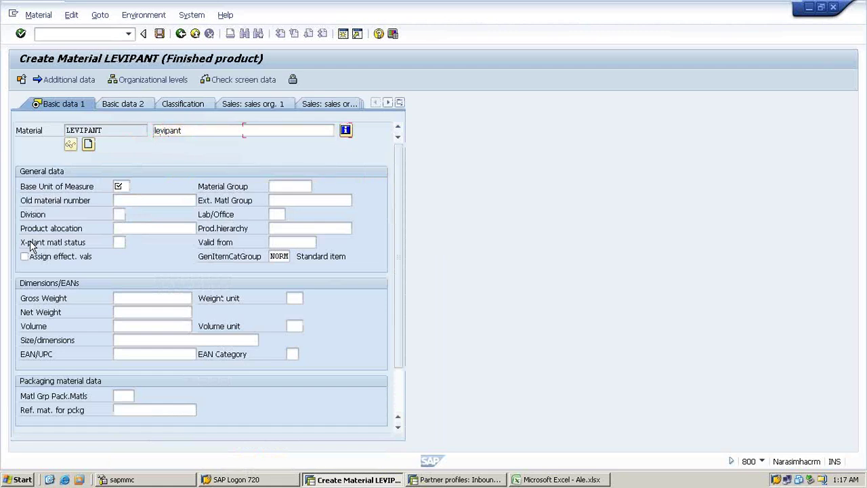
key(Tab)
text(ea)
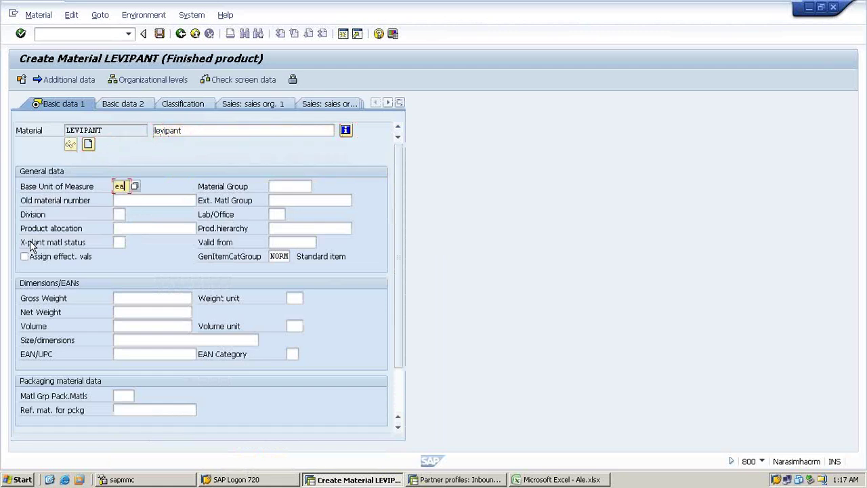
key(Tab)
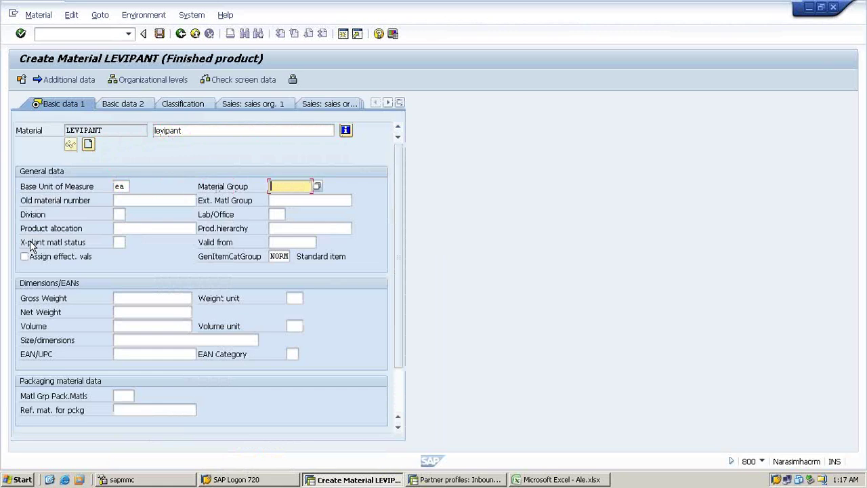
key(BackSpace)
key(Down)
key(Return)
Enter gross weight 100, weight unit G and net weight 100 for material LEVIPANT, and save the material.
click(114, 298)
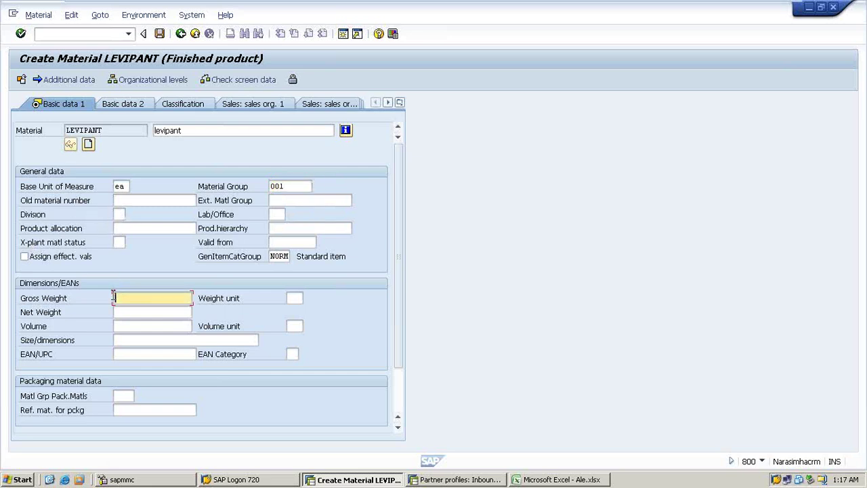
text(100)
key(Tab)
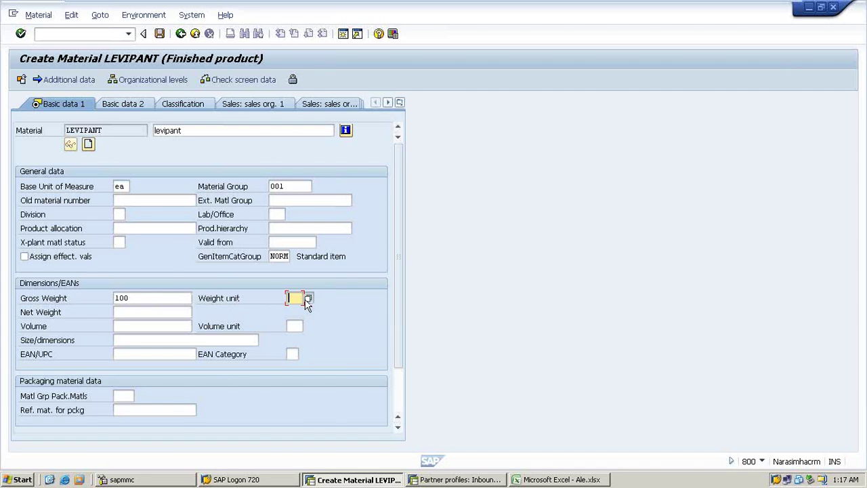
click(306, 298)
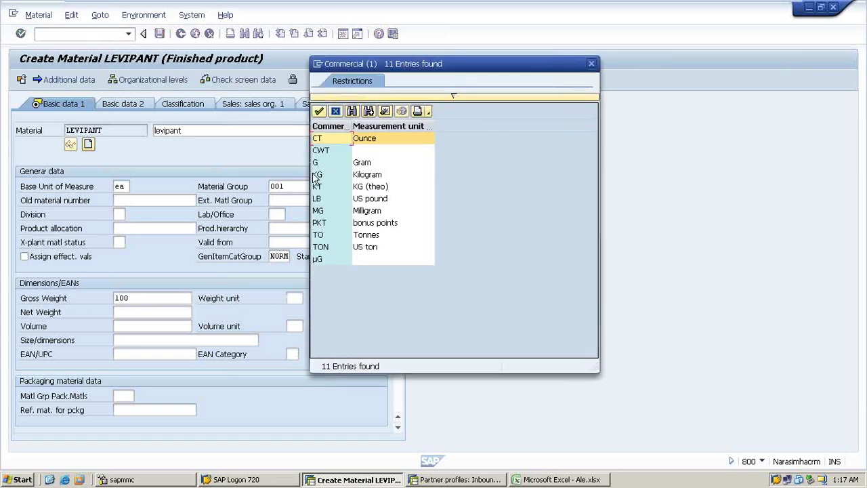
click(323, 164)
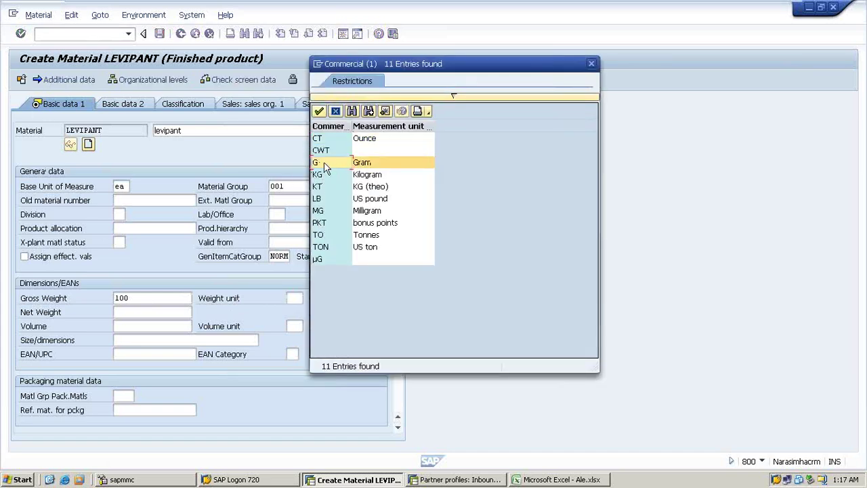
double_click(324, 164)
click(131, 312)
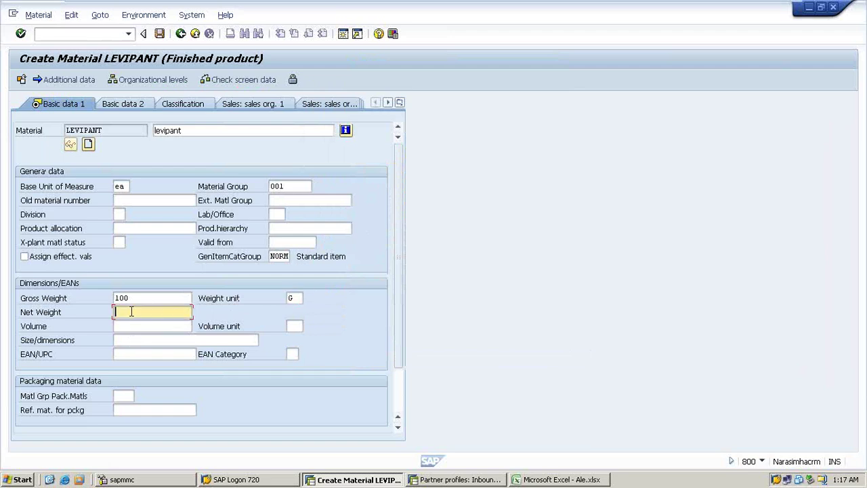
text(100)
key(Return)
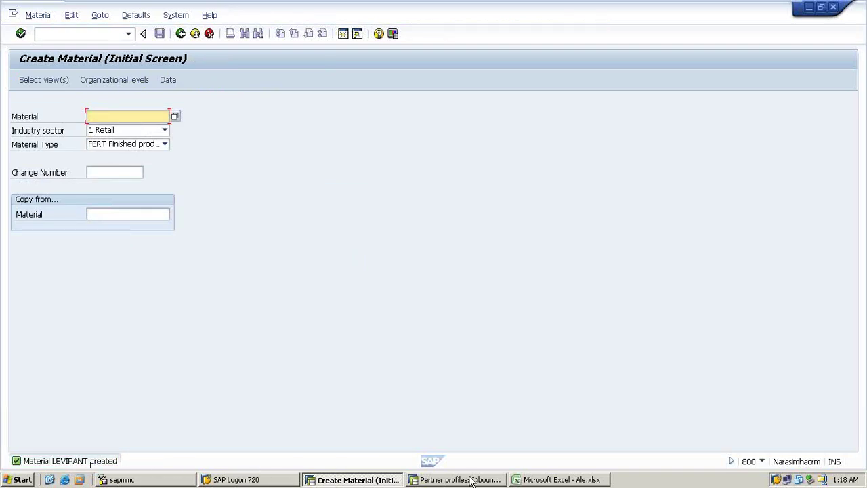
Run transaction BD10 and send material levipant with message type MATMAS, acknowledging the IDoc messages.
click(118, 34)
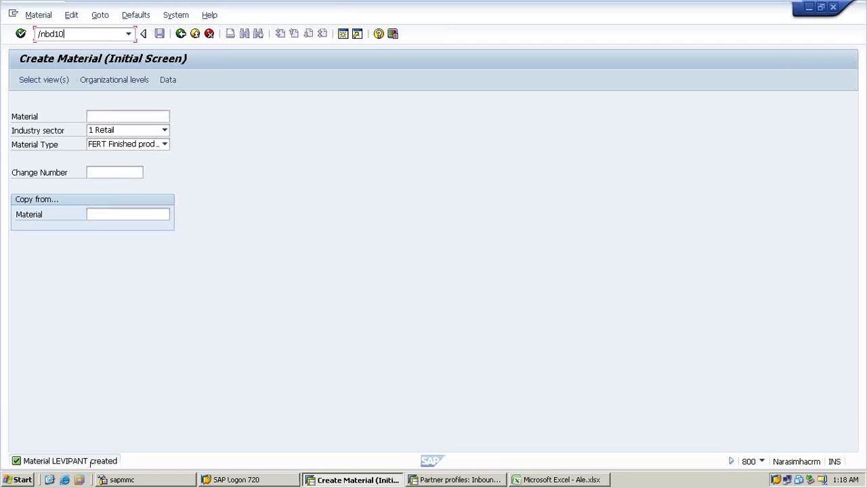
key(Return)
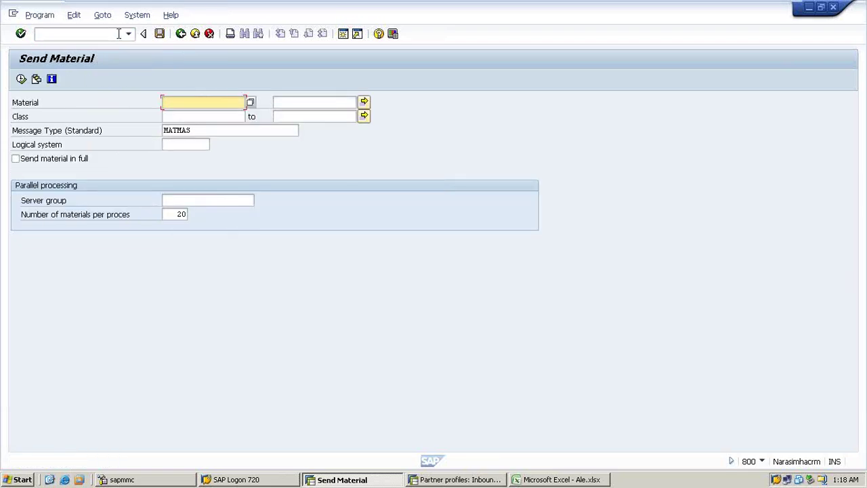
text(levipant)
click(21, 80)
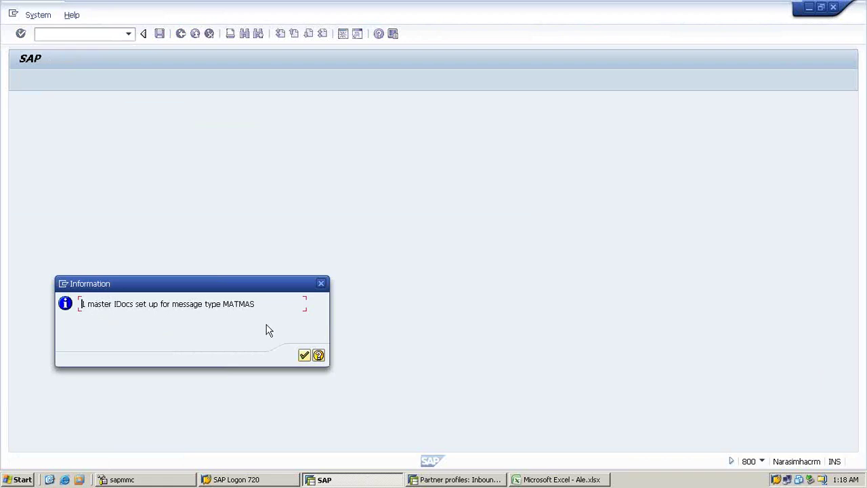
click(305, 357)
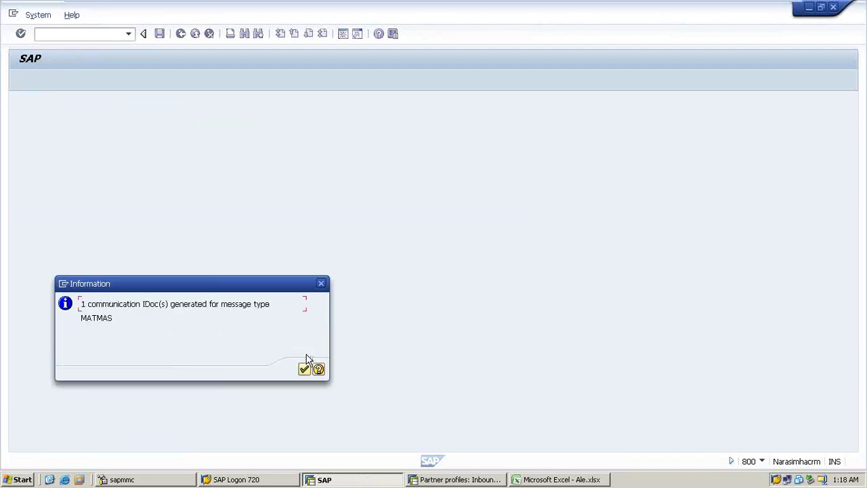
click(304, 368)
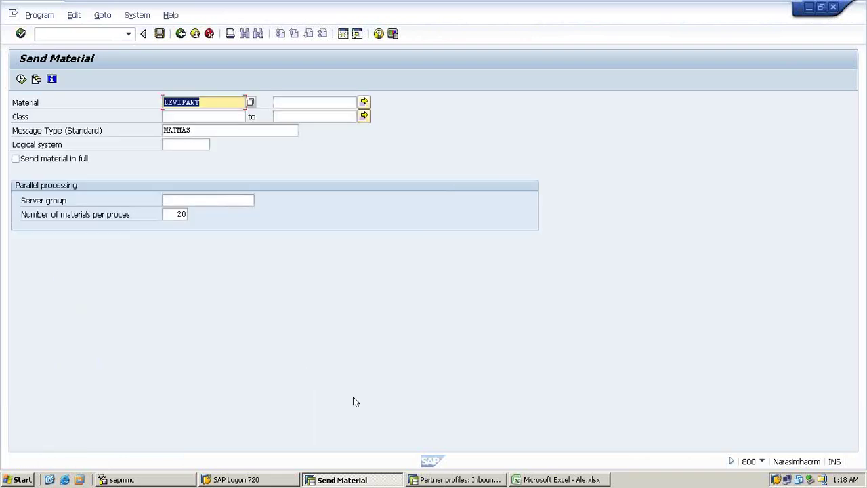
Switch to the Excel workbook Ale.xlsx and add step 9 "to check the IDOC" in row 62 of Sheet2.
click(571, 481)
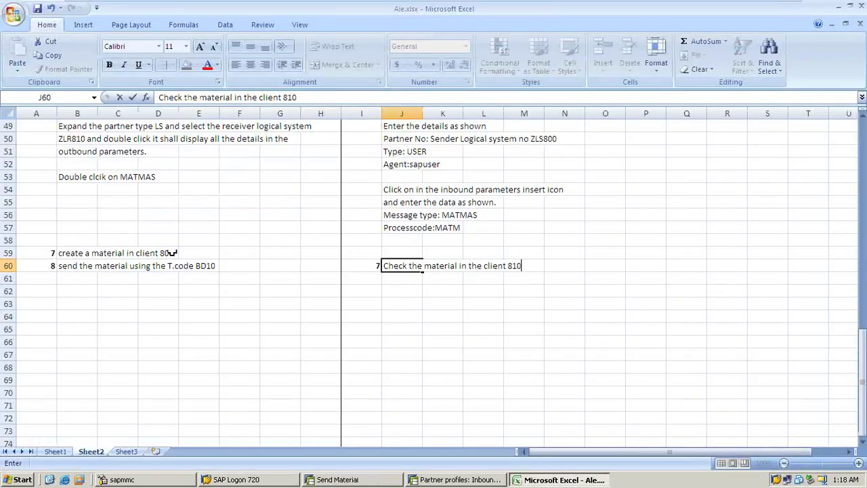
click(51, 292)
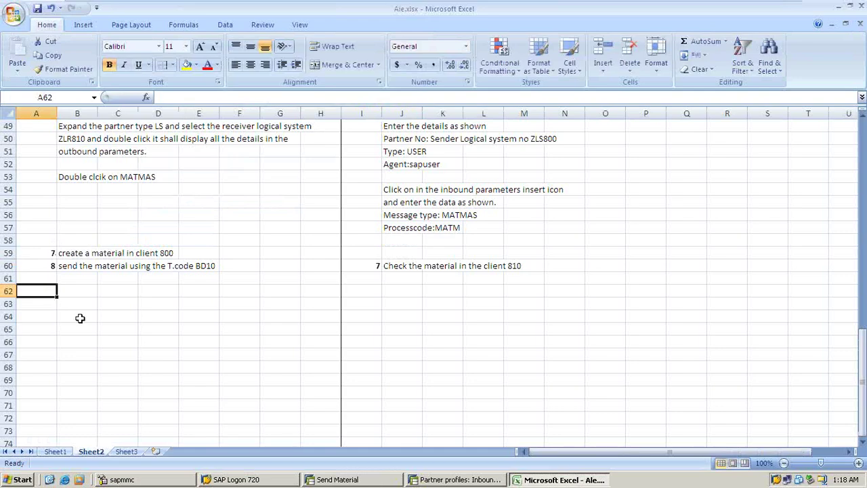
text(9)
key(Tab)
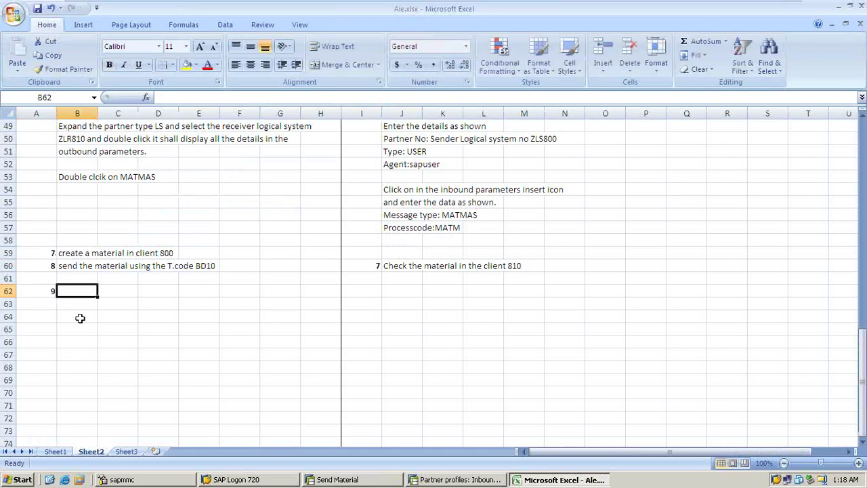
text(to)
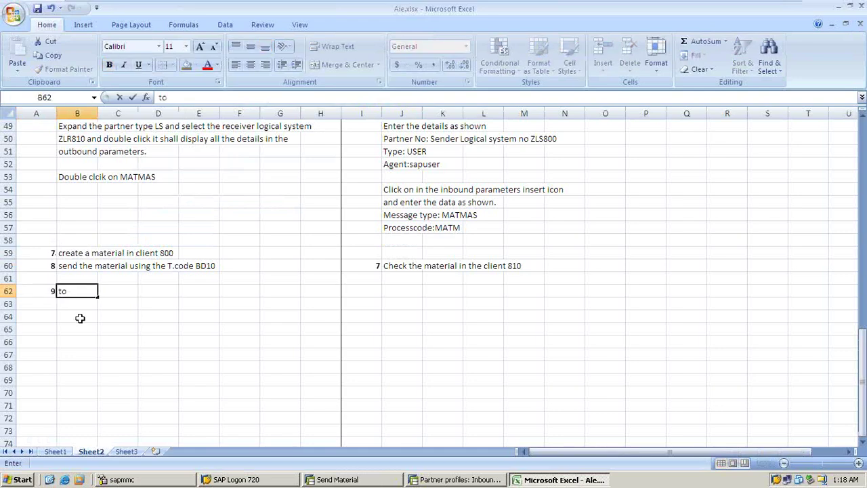
text( check the IDO)
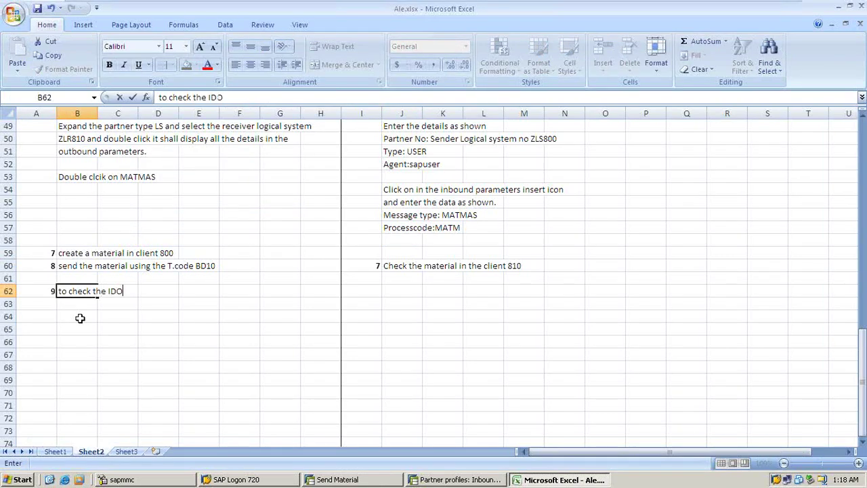
text(C)
Note the transaction code in cell E62 beside step 9 as "T.code WE02".
key(Tab)
key(Tab)
key(Tab)
text(T)
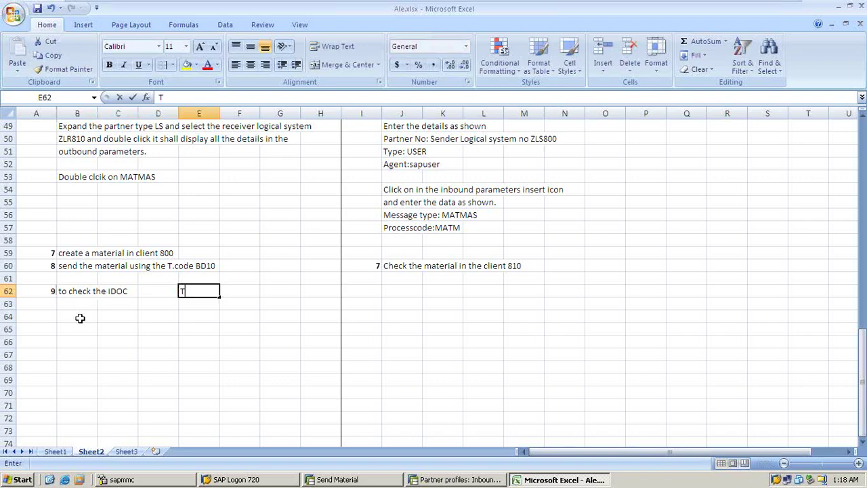
text(.code)
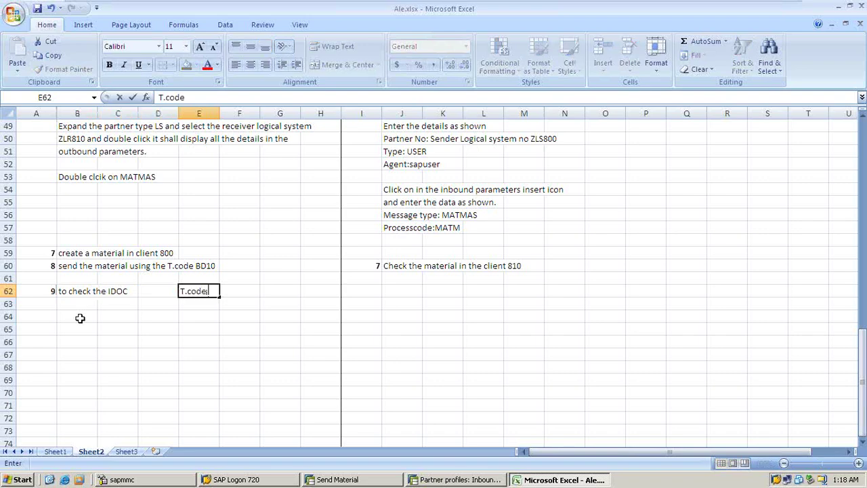
text( WE02)
Switch to the SAP session of client 800, run transaction WE02 and execute the IDoc list with the default selection.
click(337, 480)
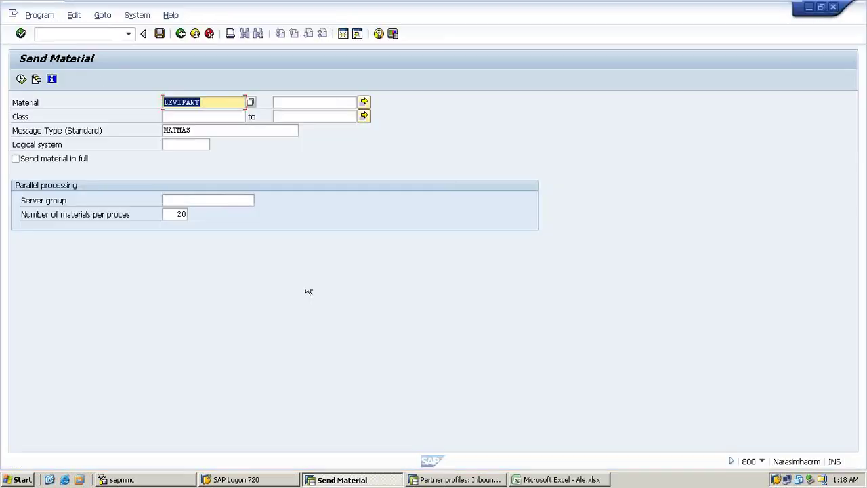
click(101, 34)
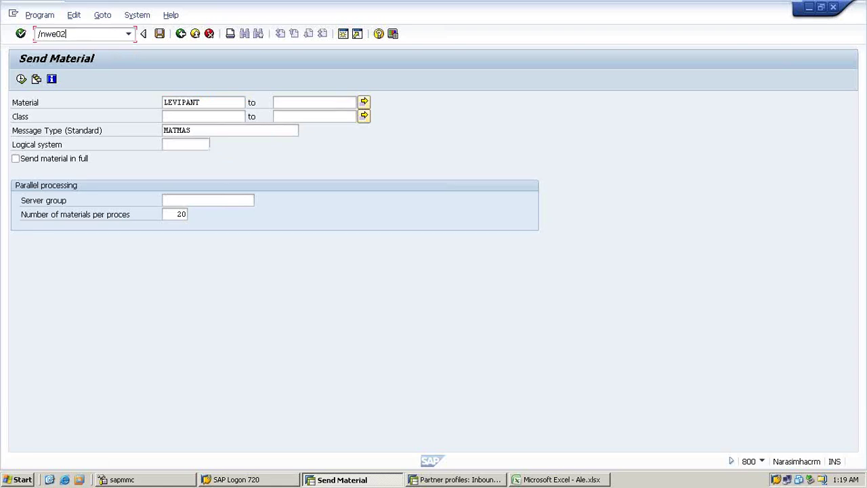
text(/nwe02)
key(Return)
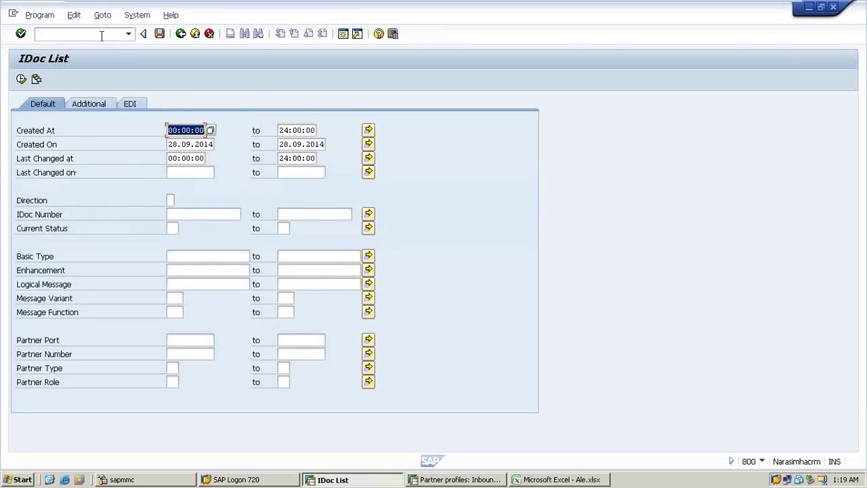
key(F8)
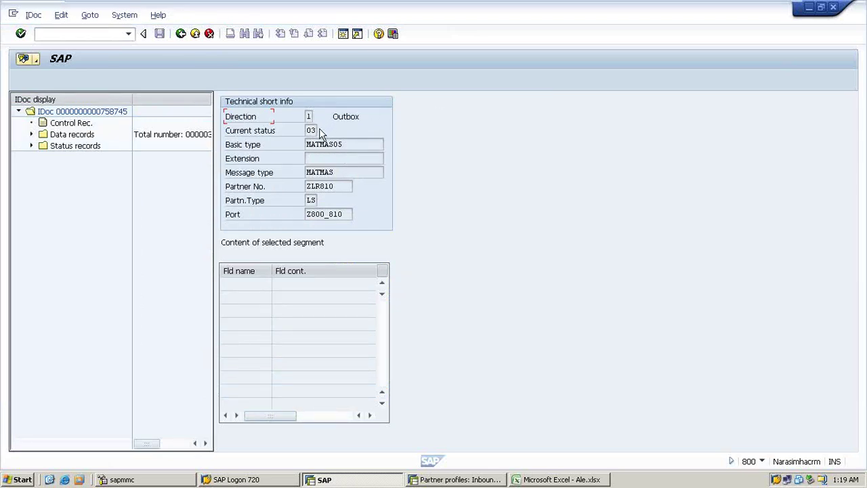
Check the IDoc status numbers noted on Sheet1 of the Excel workbook, and return to the IDoc display in SAP.
click(561, 480)
click(54, 451)
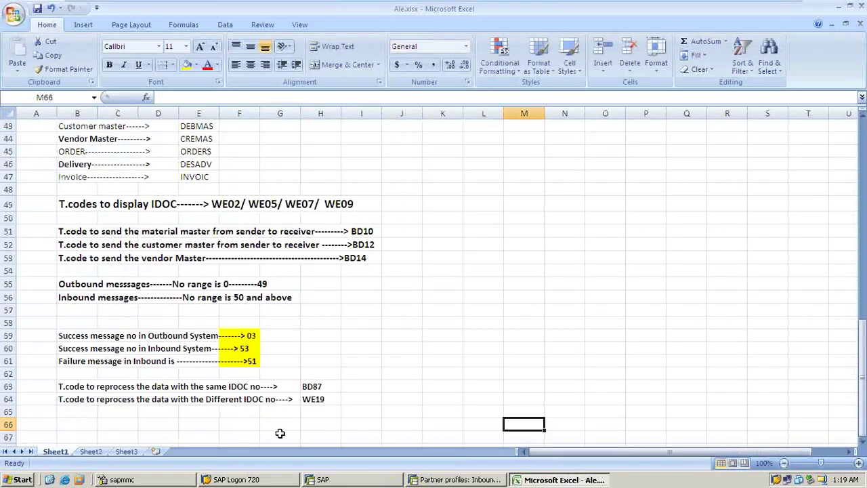
click(322, 479)
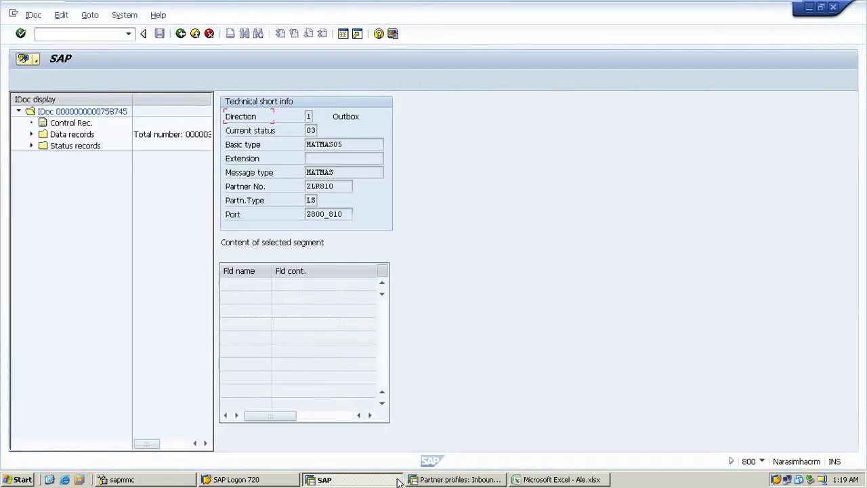
View the IDoc's control record, and expand its status records.
double_click(64, 126)
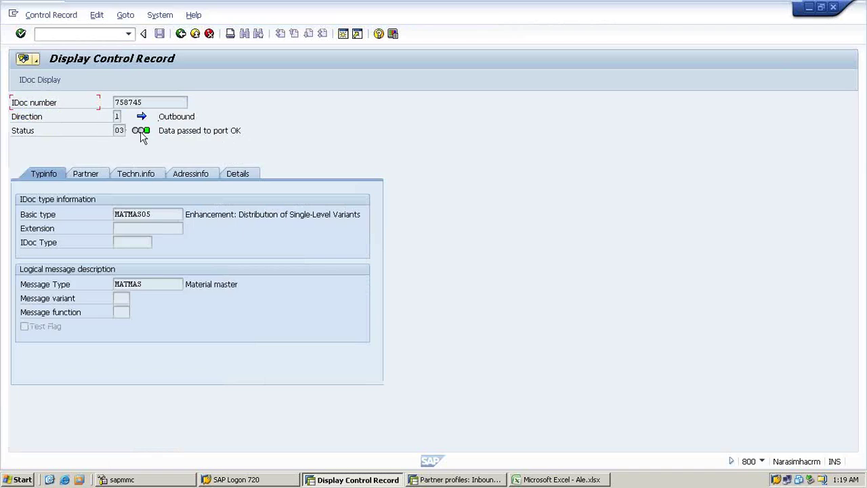
click(181, 34)
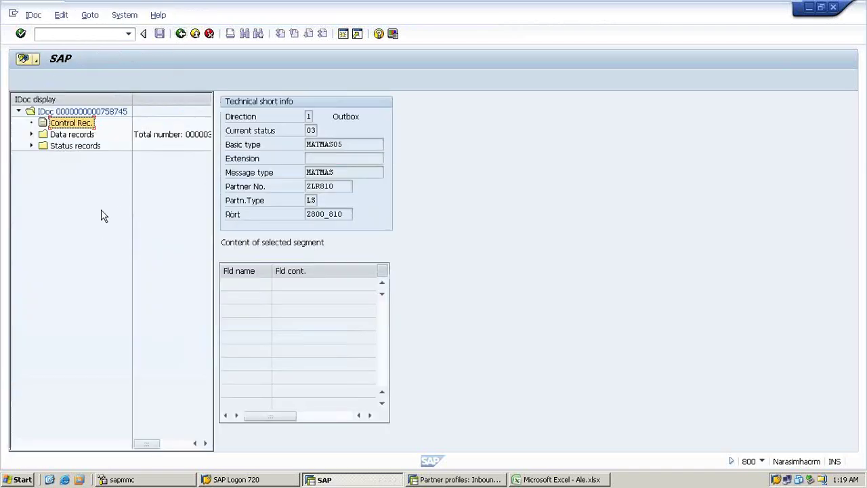
double_click(72, 147)
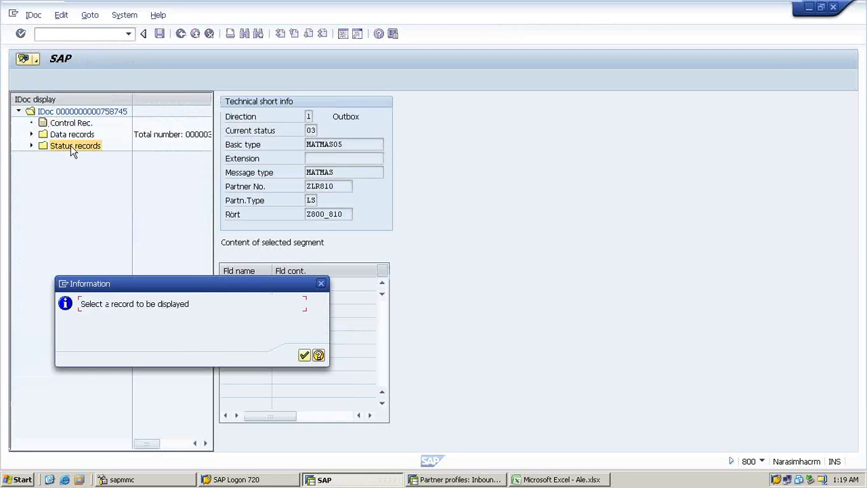
key(Return)
click(31, 146)
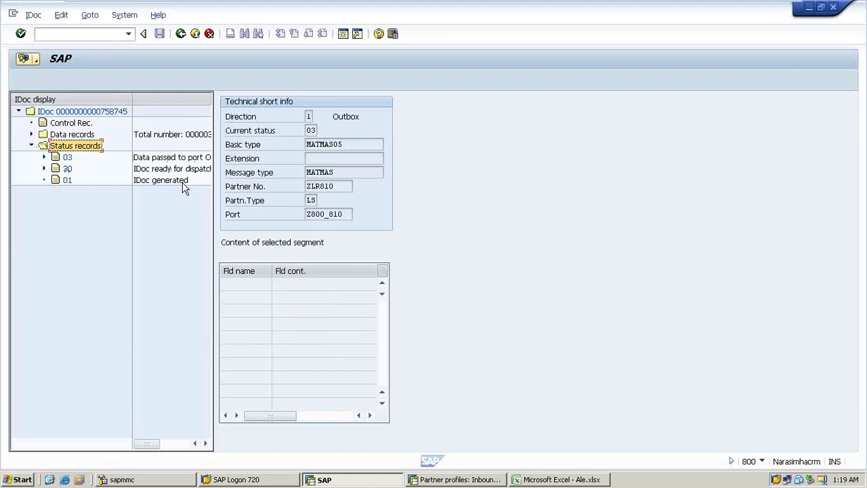
Expand the IDoc's data records down to segment E1MARAM and view the contents of segments E1MAKTM and E1MARMM.
click(30, 134)
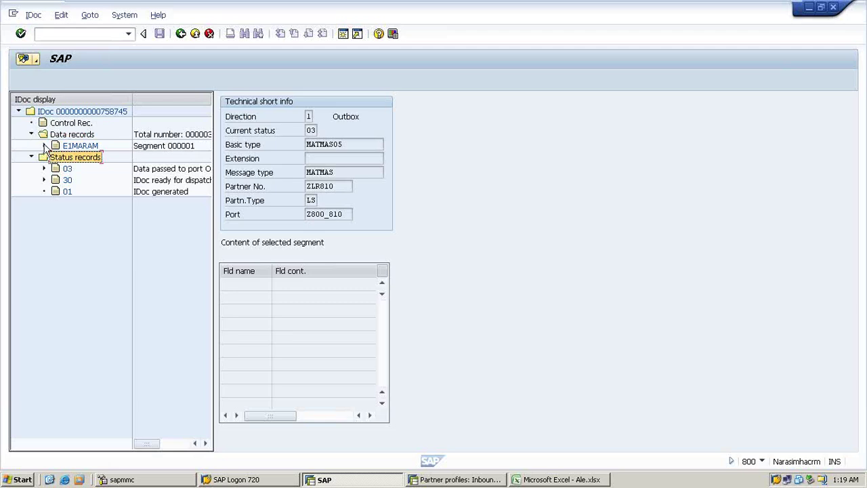
click(43, 145)
click(82, 158)
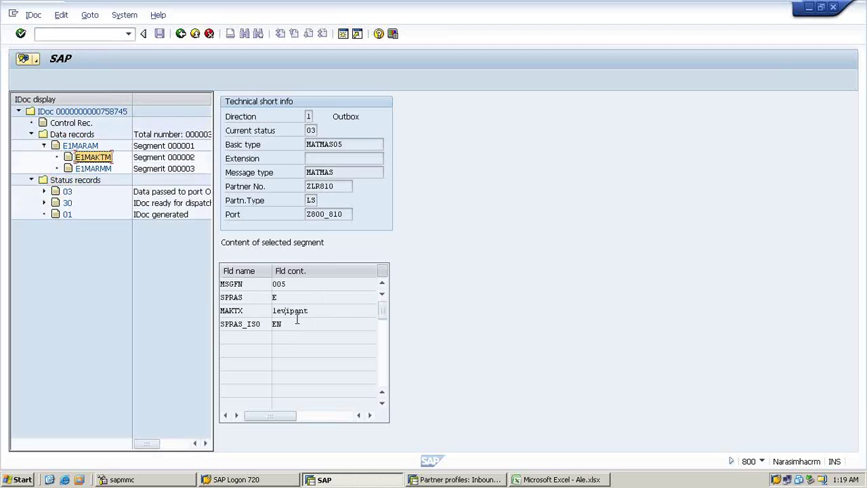
click(96, 169)
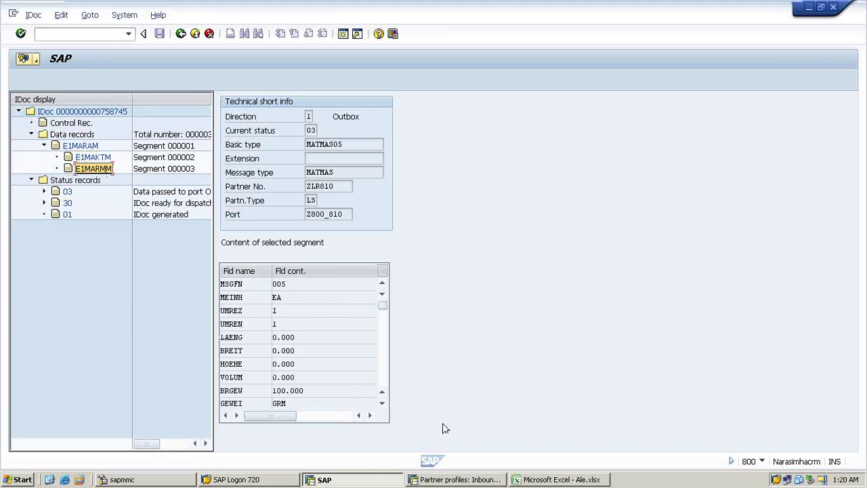
Switch to the SAP session of client 810 and run transaction MM02.
click(451, 479)
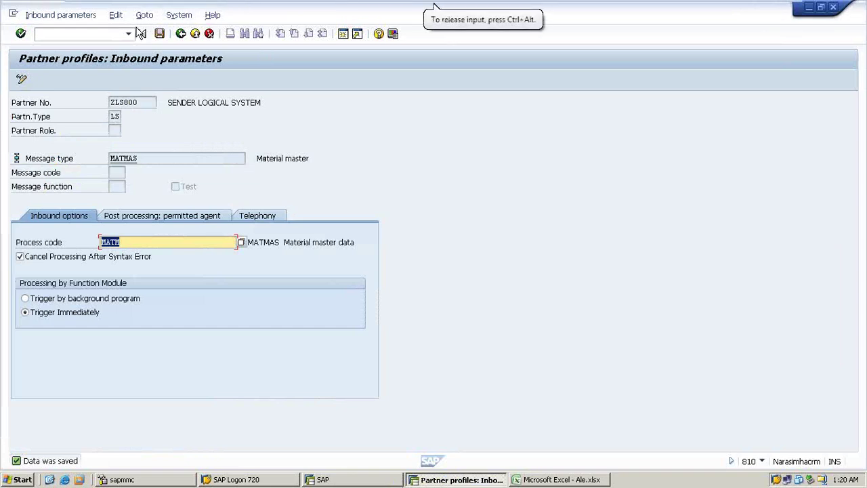
click(53, 33)
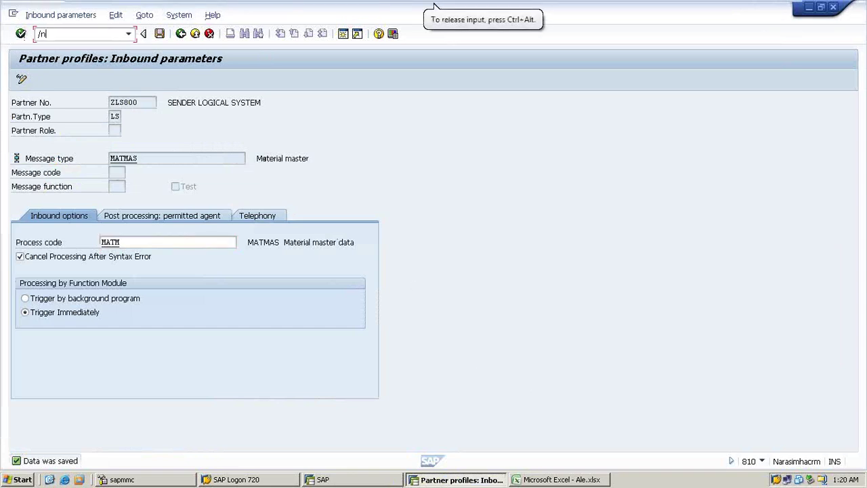
text(/nmm02)
key(Return)
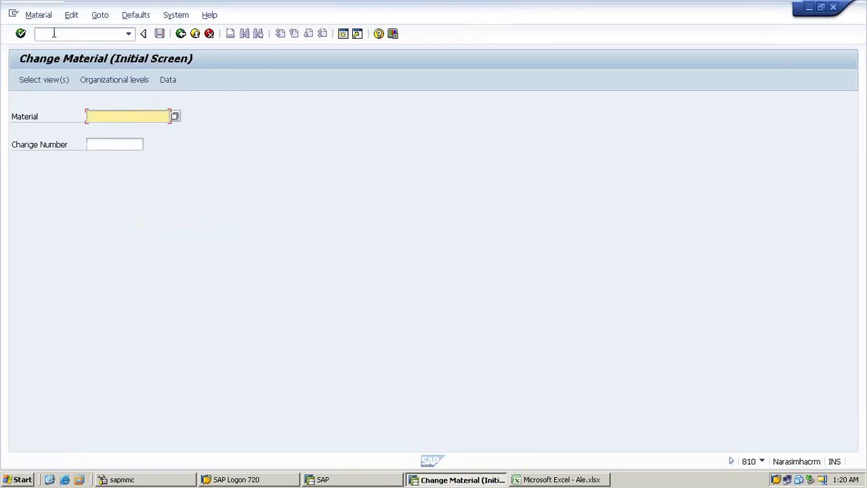
Open material LEVIPANT in its Basic Data 1 view.
key(BackSpace)
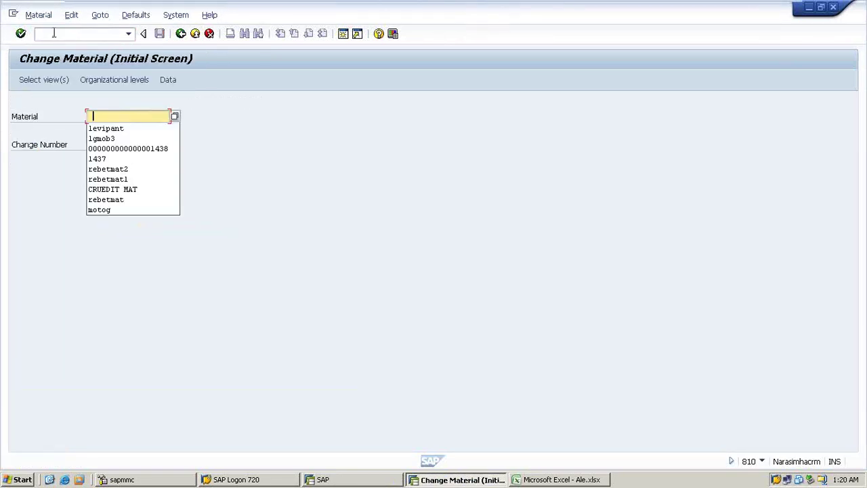
key(Down)
key(Return)
key(Return)
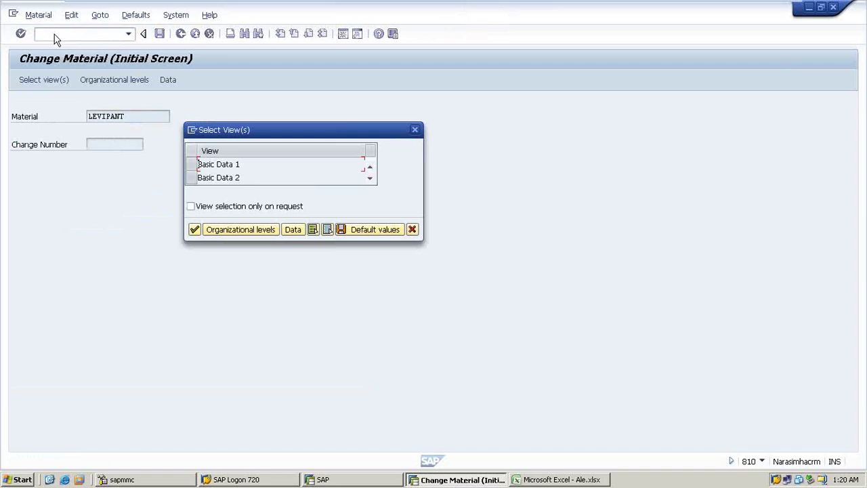
click(191, 170)
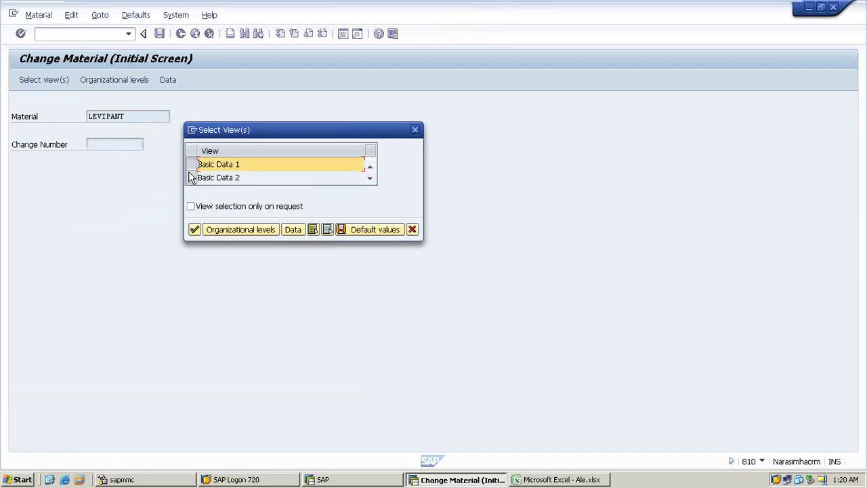
click(195, 230)
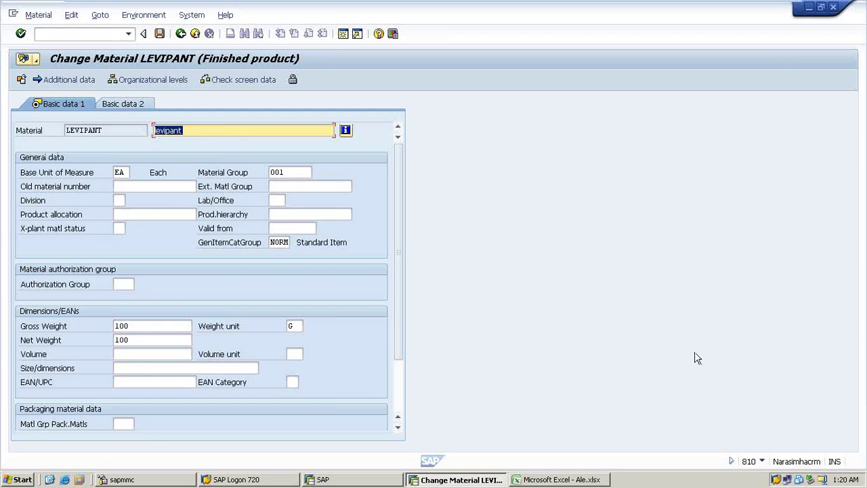
Run transaction SE11 in client 810 and display database table MARA.
click(96, 34)
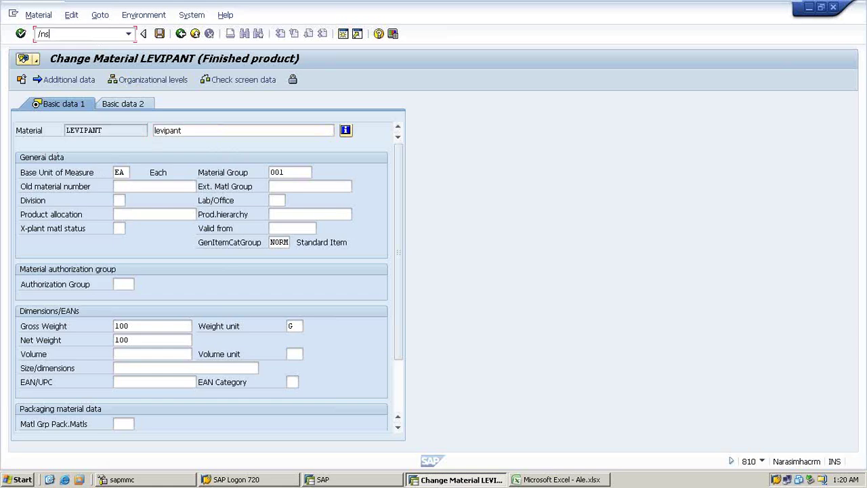
text(/nse11)
key(Return)
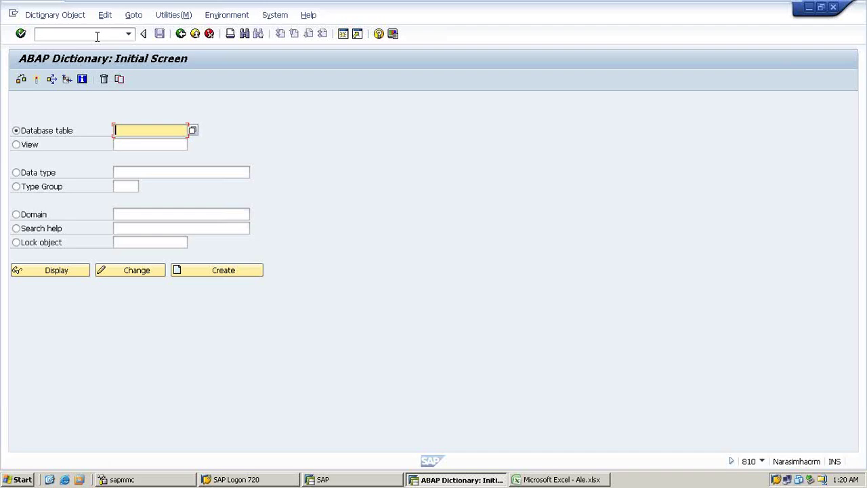
text(mara)
key(Down)
key(Return)
click(46, 271)
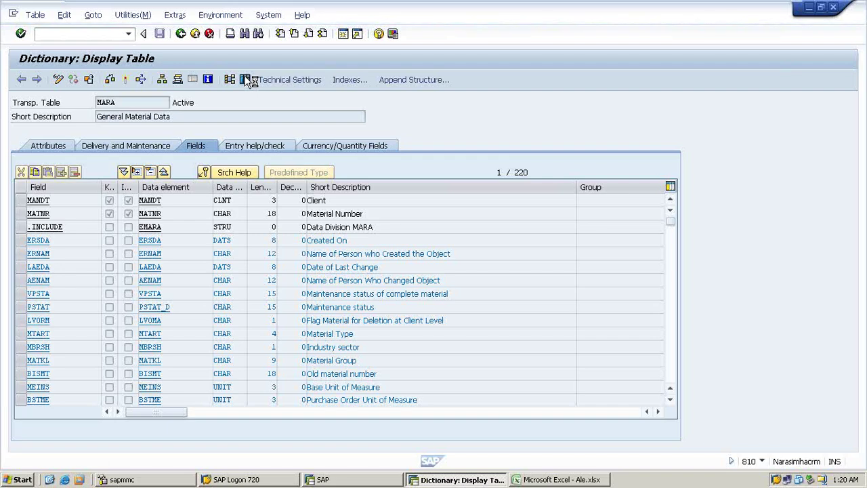
Open the contents of table MARA filtered by material levipant.
click(246, 79)
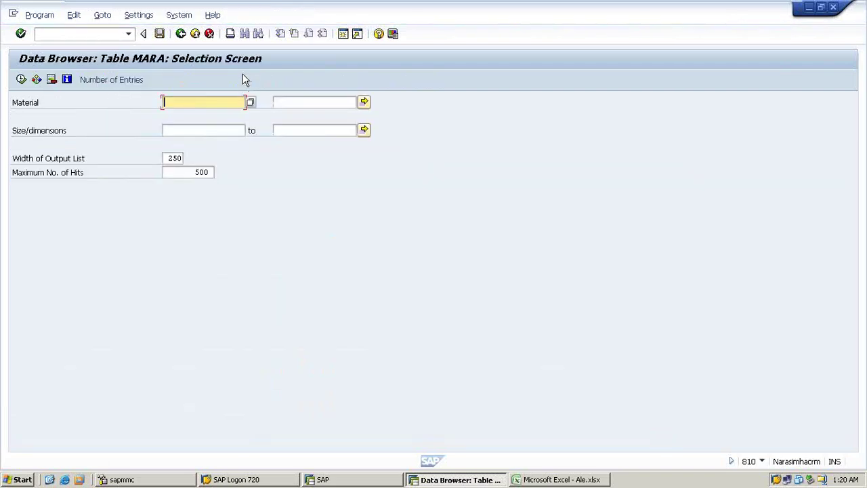
text(1e)
text(vipan)
text(t)
key(Return)
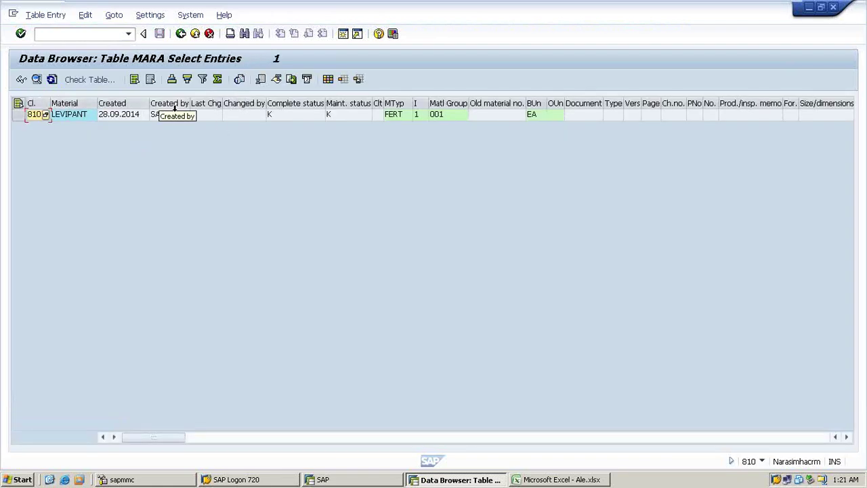
Switch to the Excel workbook and enter "Idoc is succesfully created and distributed" in cell B65 of Sheet2.
click(576, 480)
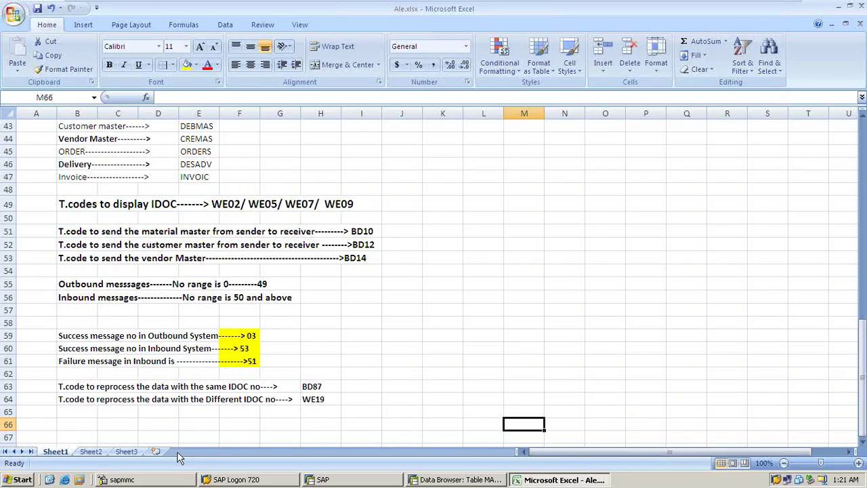
click(91, 451)
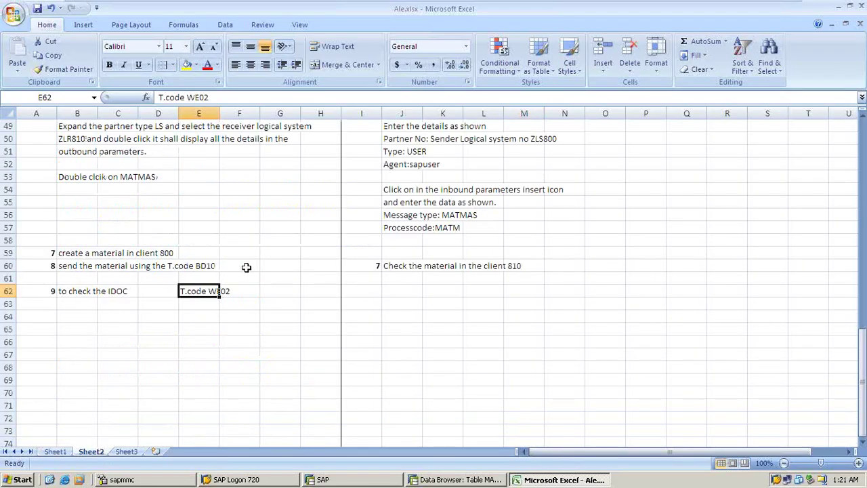
click(78, 332)
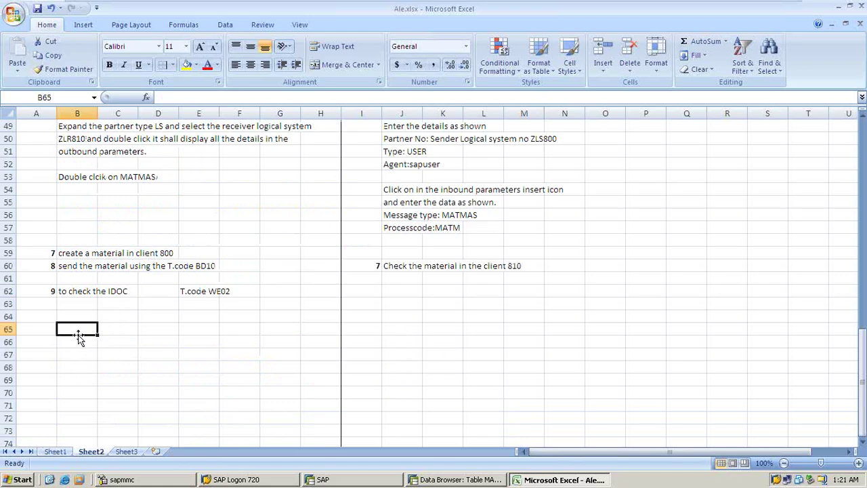
text(Idoc i)
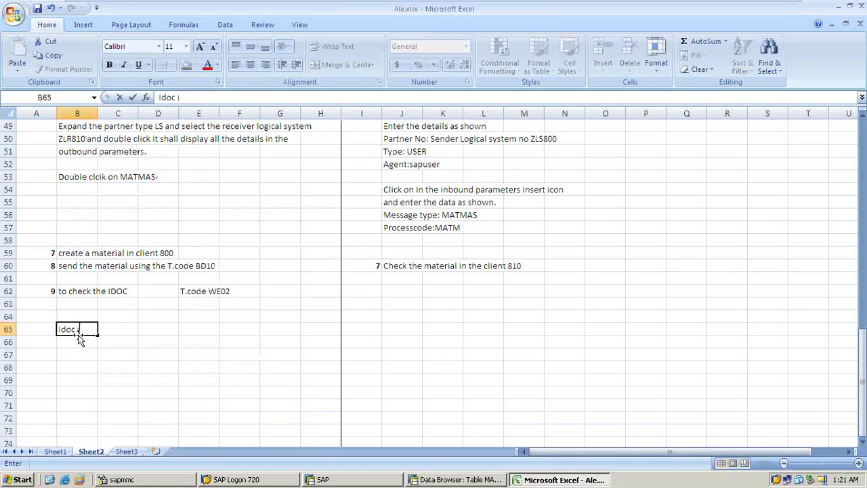
text(s succesfully cr)
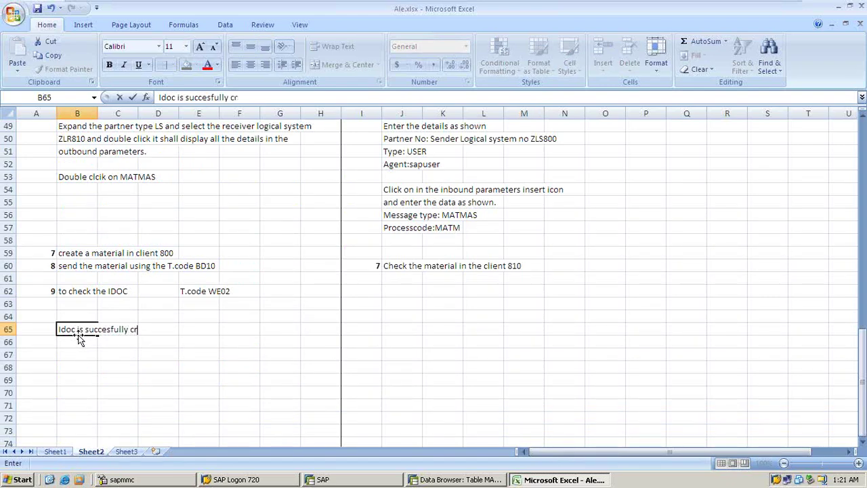
text(eated and d)
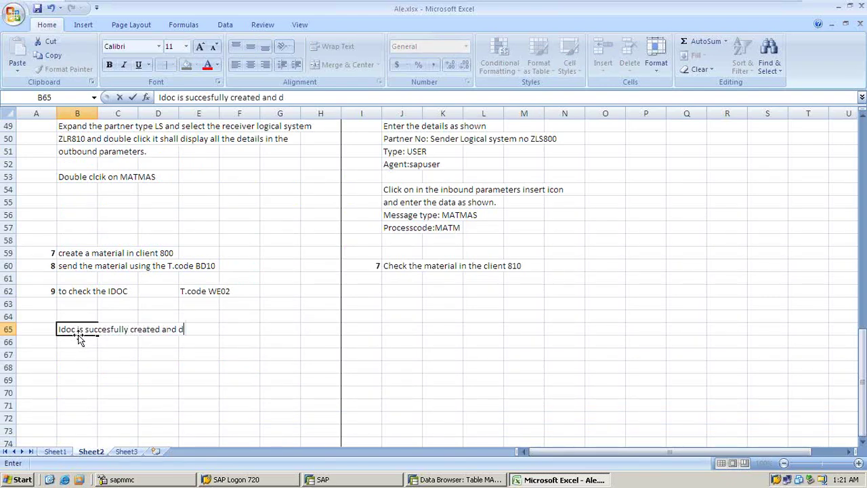
text(istributed)
key(Return)
key(Return)
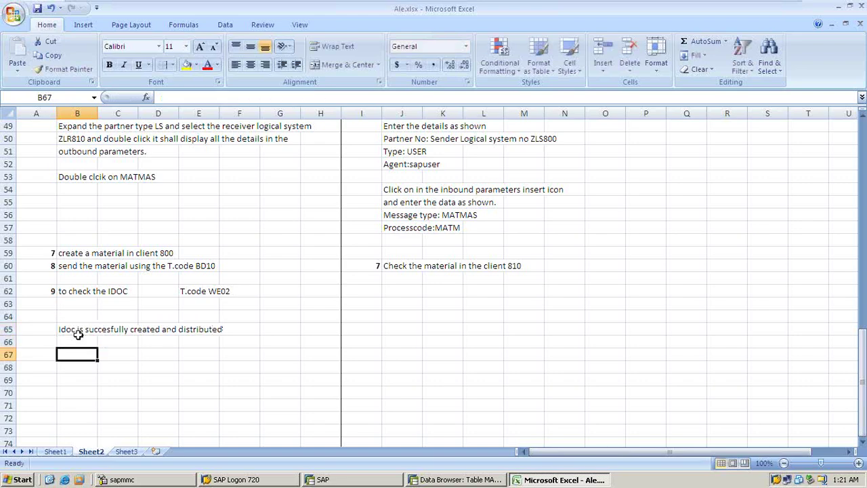
Enter "thanks.." in cell B67 and minimize the ecc_crm virtual machine window.
text(thanks..)
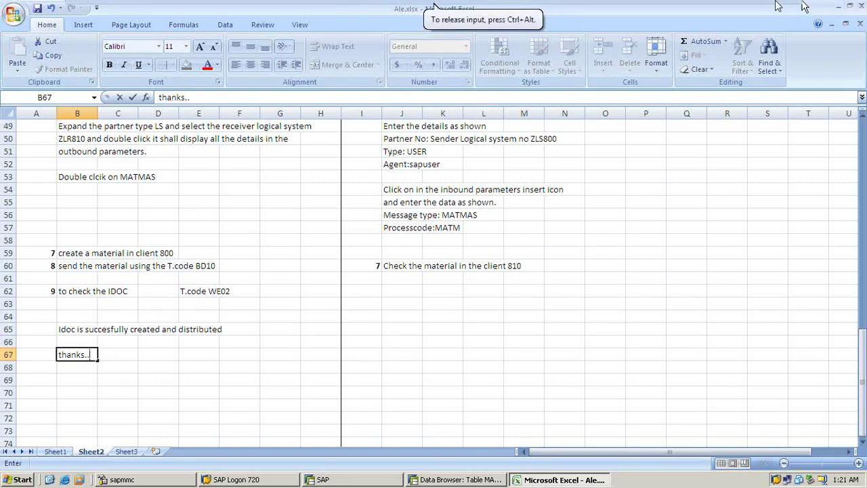
mouse_move(779, 5)
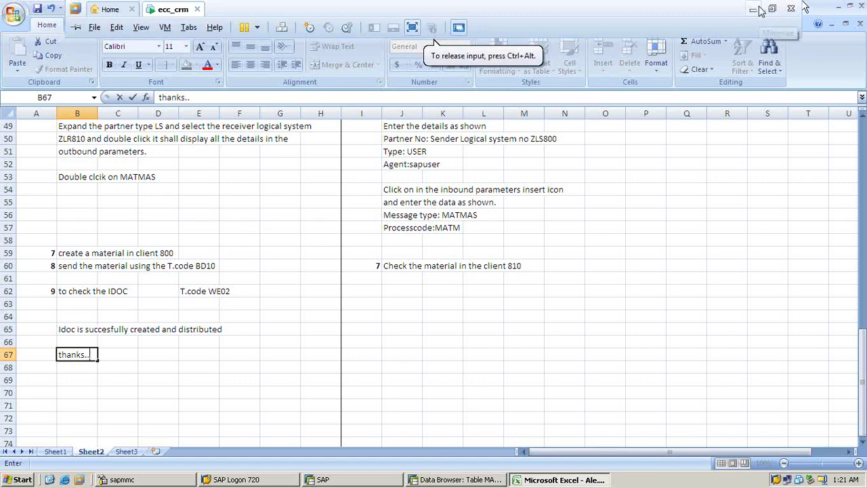
click(756, 9)
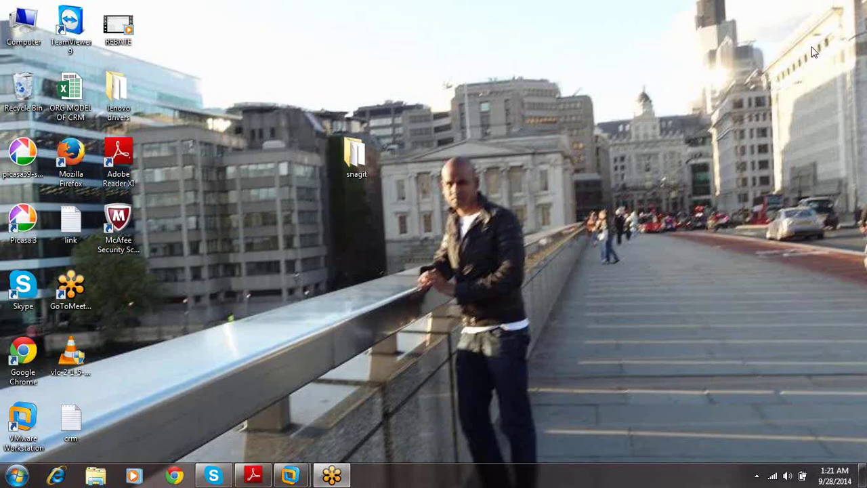